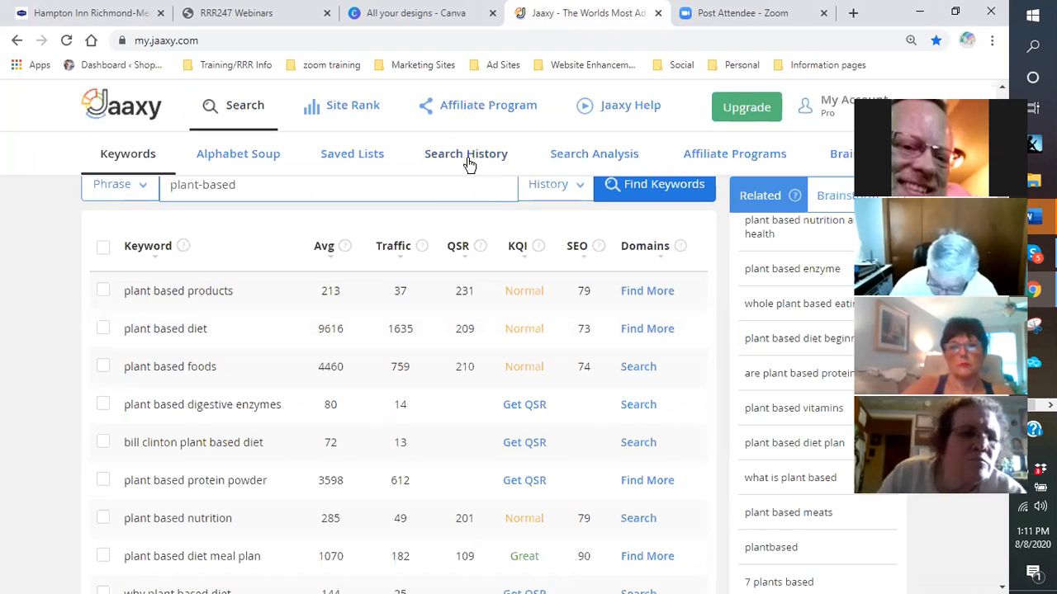
- Scroll through Jaaxy's plant-based results, including 'plant based diet' at 9616 average searches and QSR 209
scroll(259, 246, up, 1)
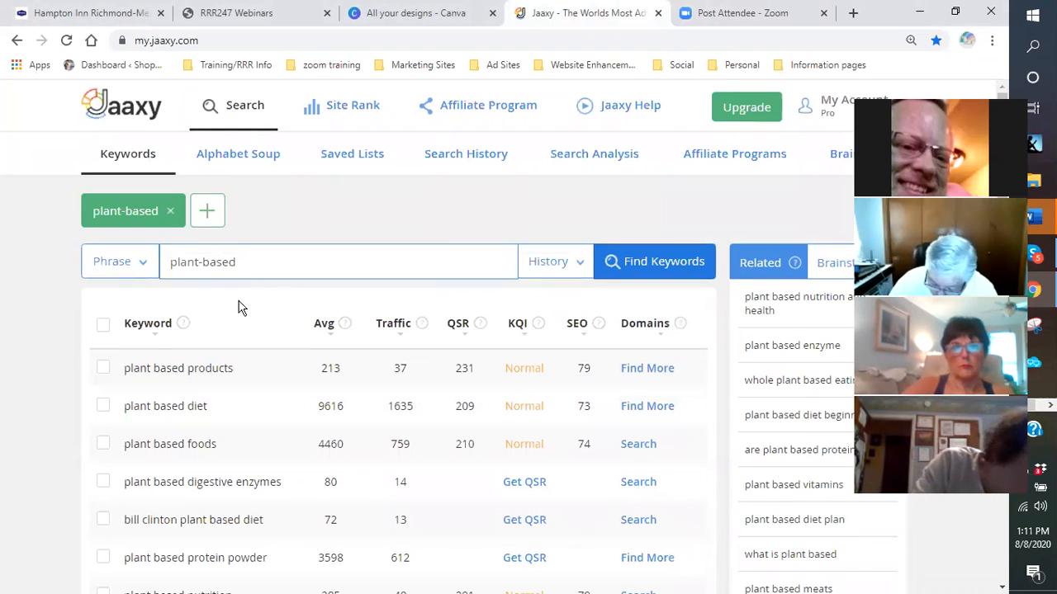
scroll(238, 309, down, 2)
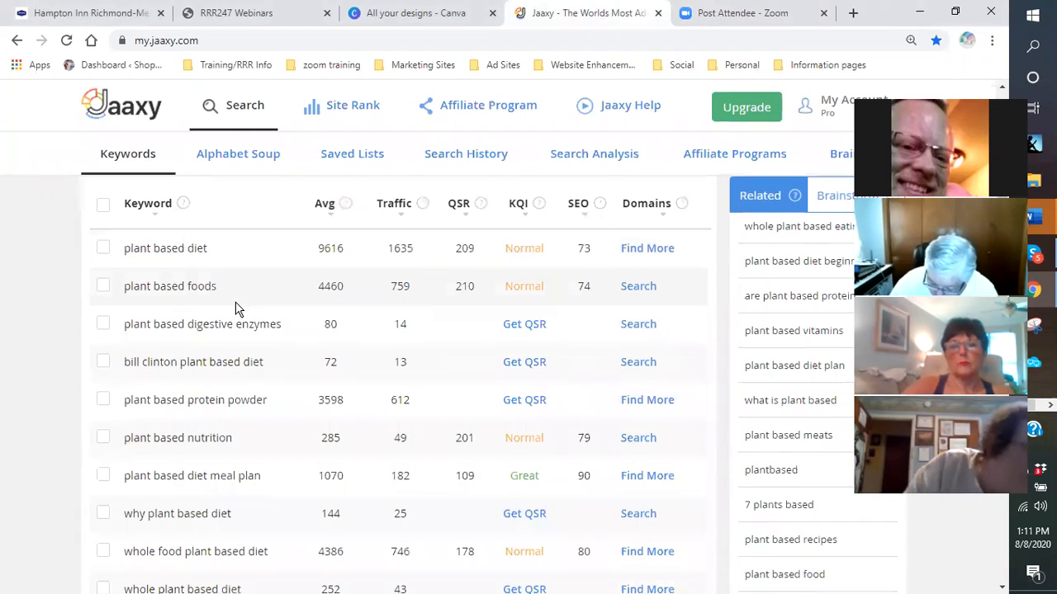
scroll(238, 312, down, 3)
scroll(252, 323, down, 3)
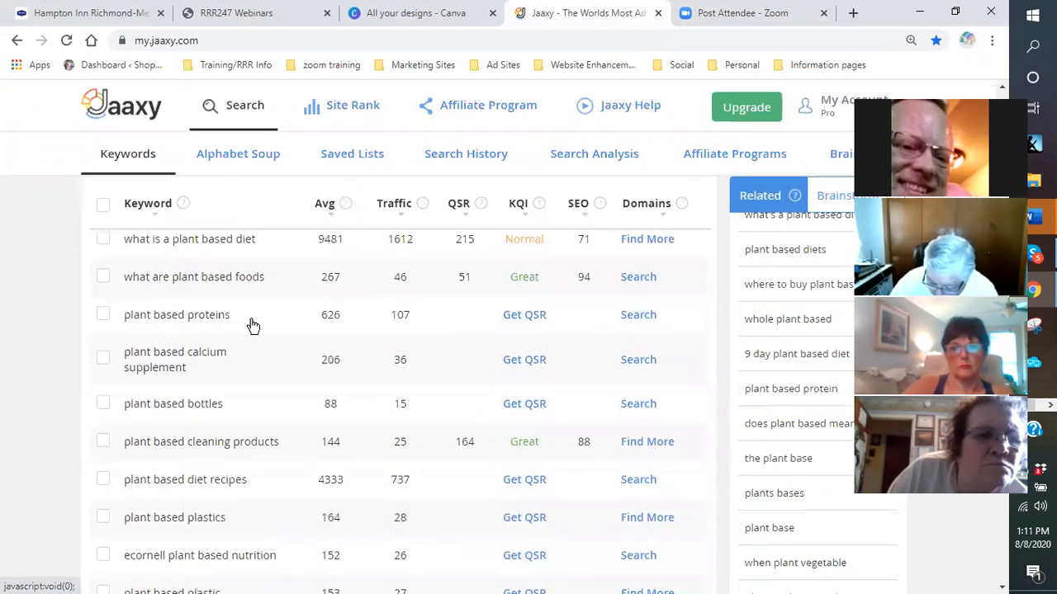
scroll(245, 327, up, 8)
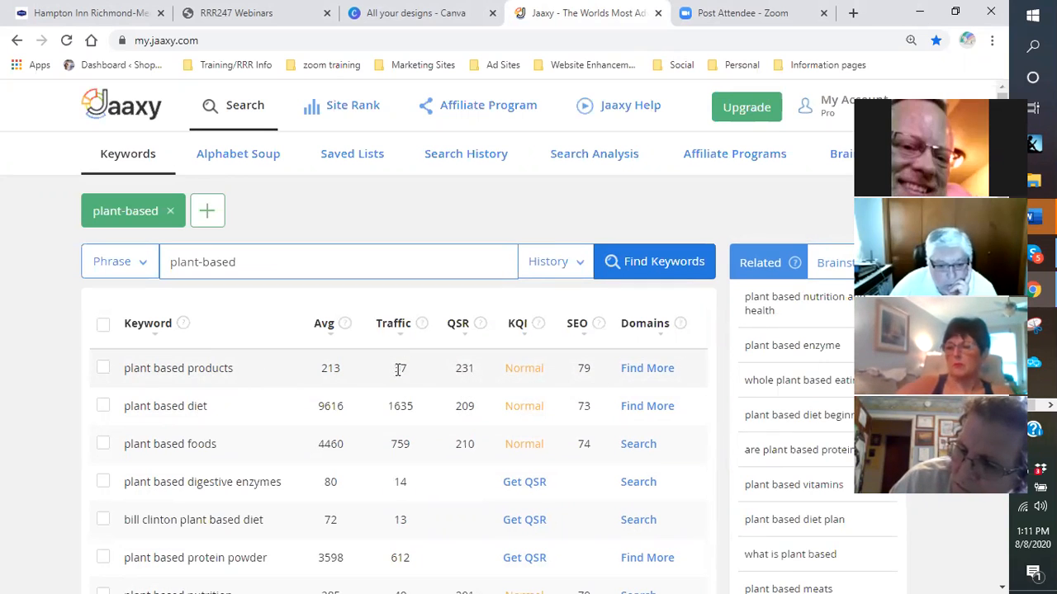
scroll(390, 375, down, 1)
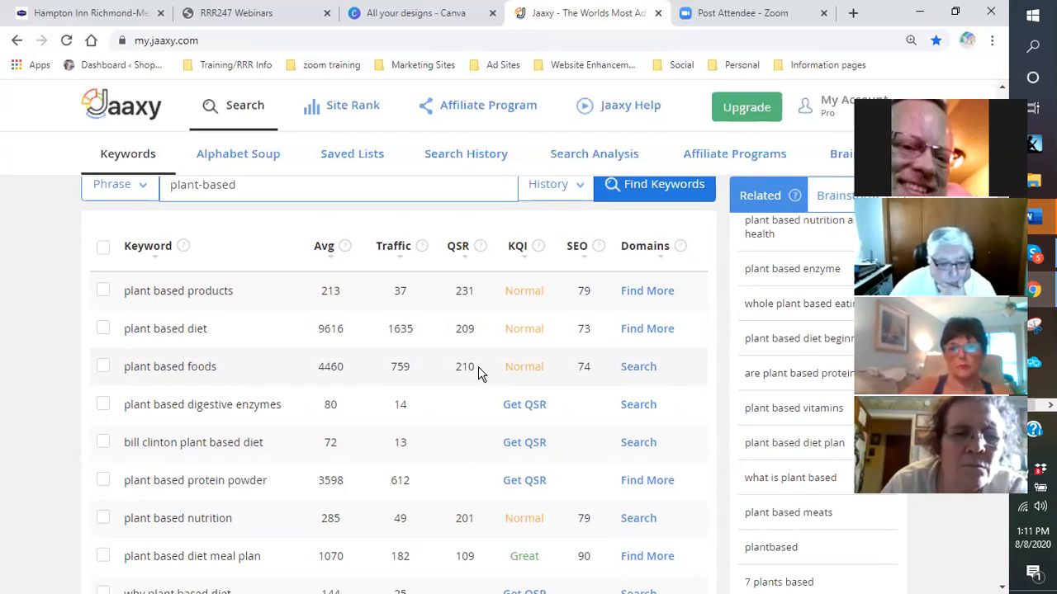
scroll(294, 402, down, 2)
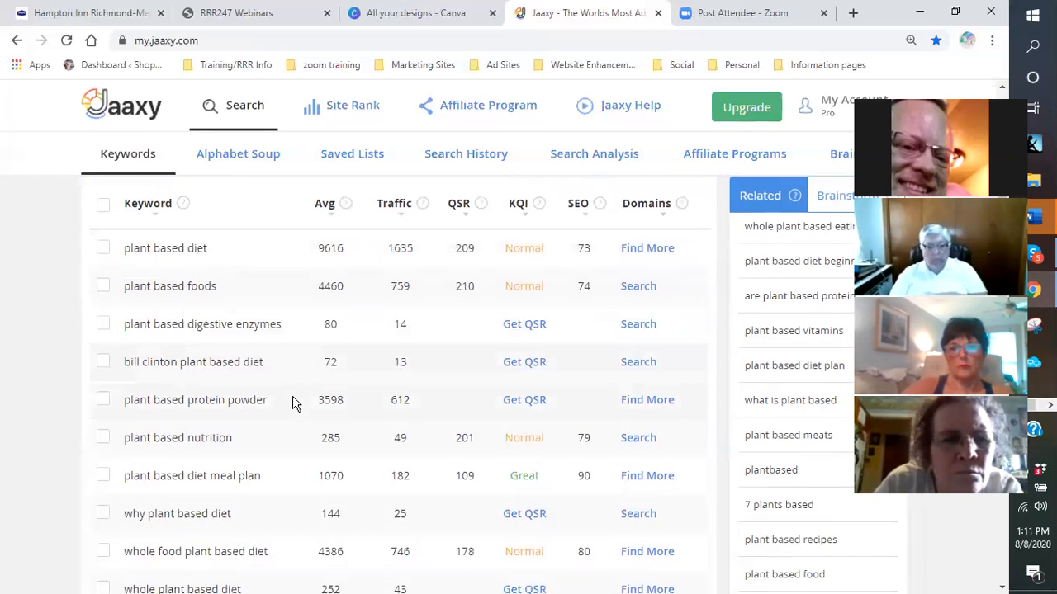
scroll(294, 401, down, 2)
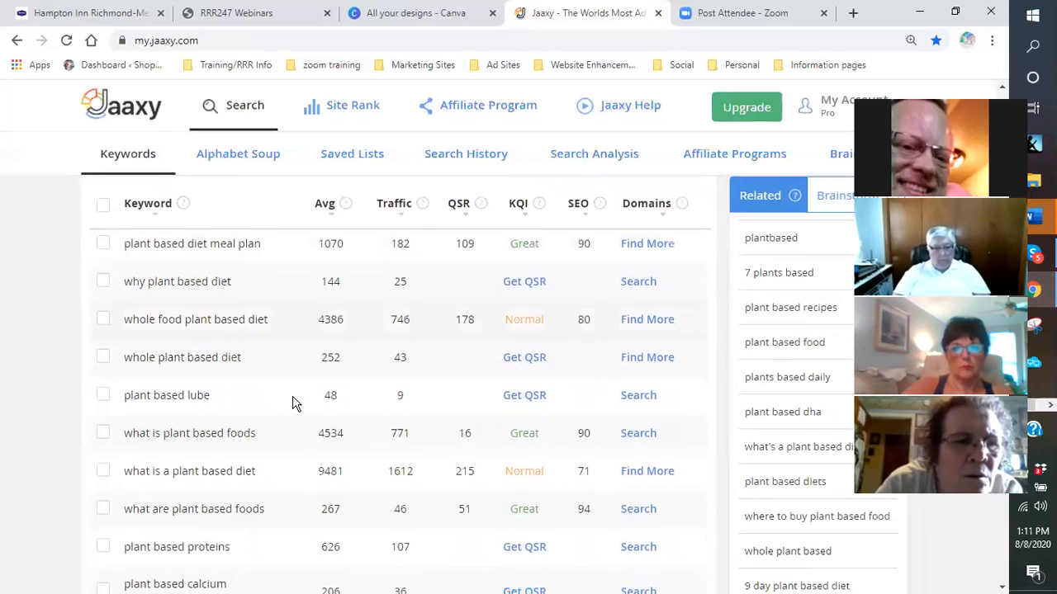
scroll(289, 402, down, 1)
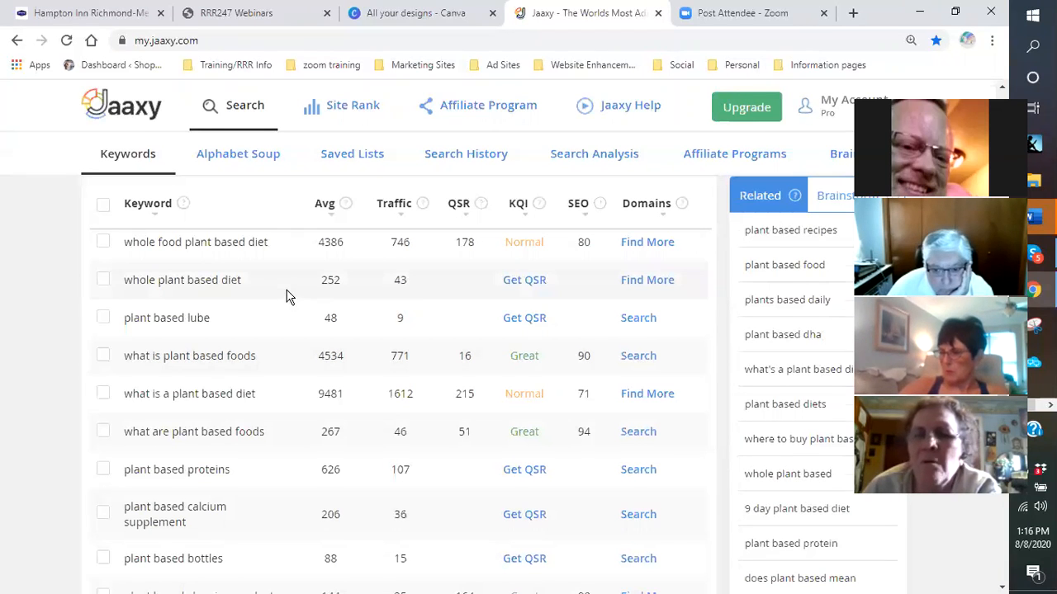
scroll(284, 301, up, 5)
scroll(281, 306, down, 1)
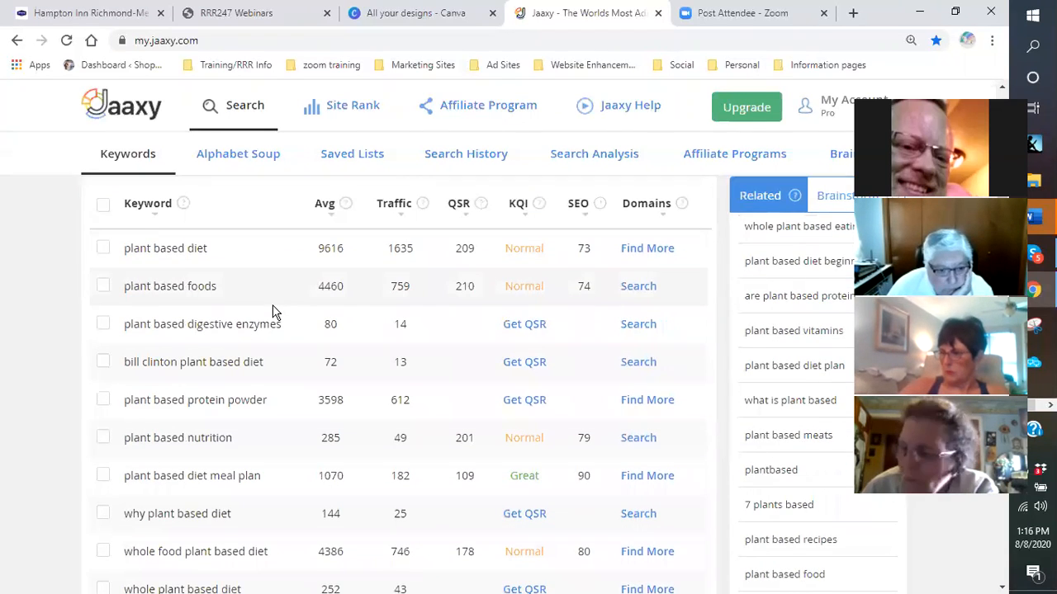
scroll(268, 312, up, 1)
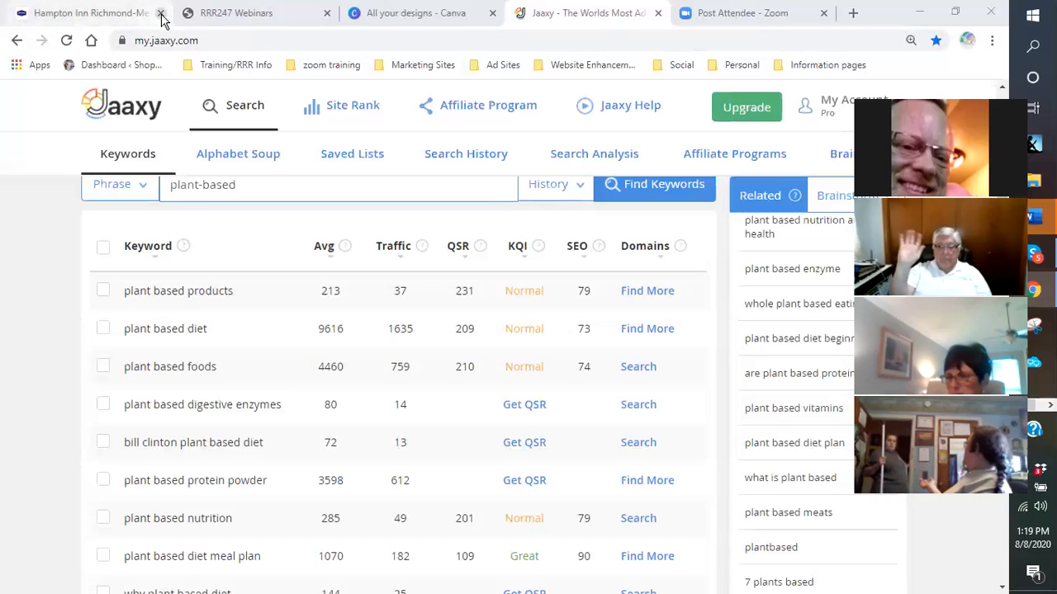
- Close the RRR247 Webinars tab and load the WordPress Dashboard bookmark in a new tab
click(326, 15)
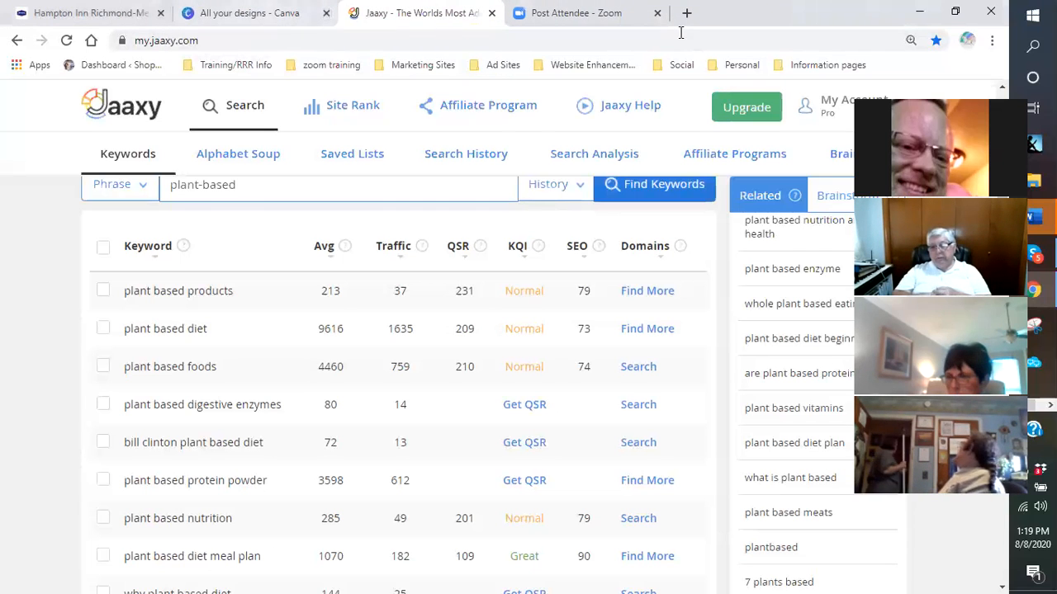
click(685, 14)
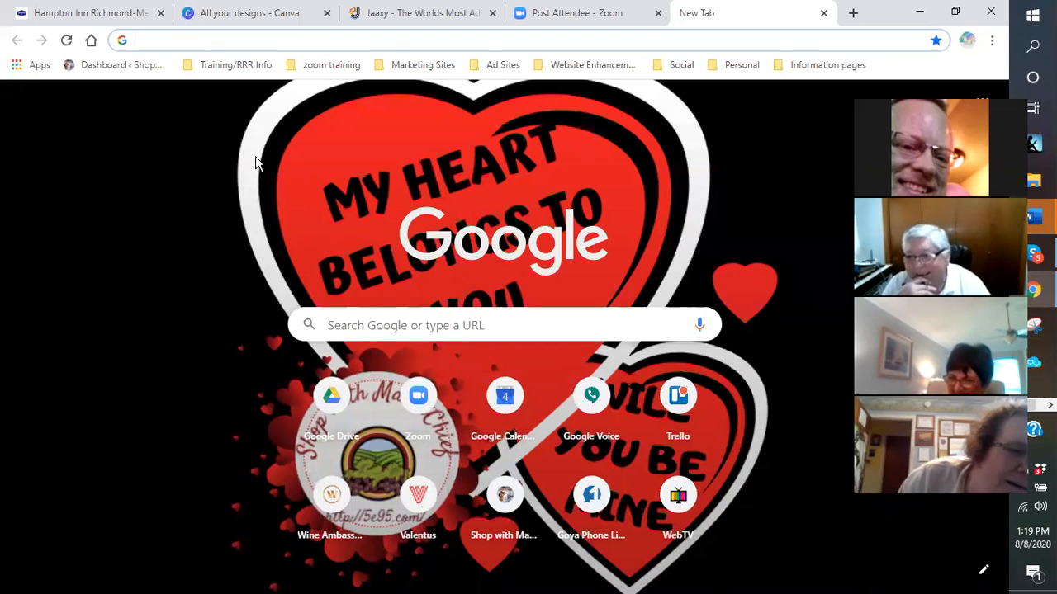
click(117, 69)
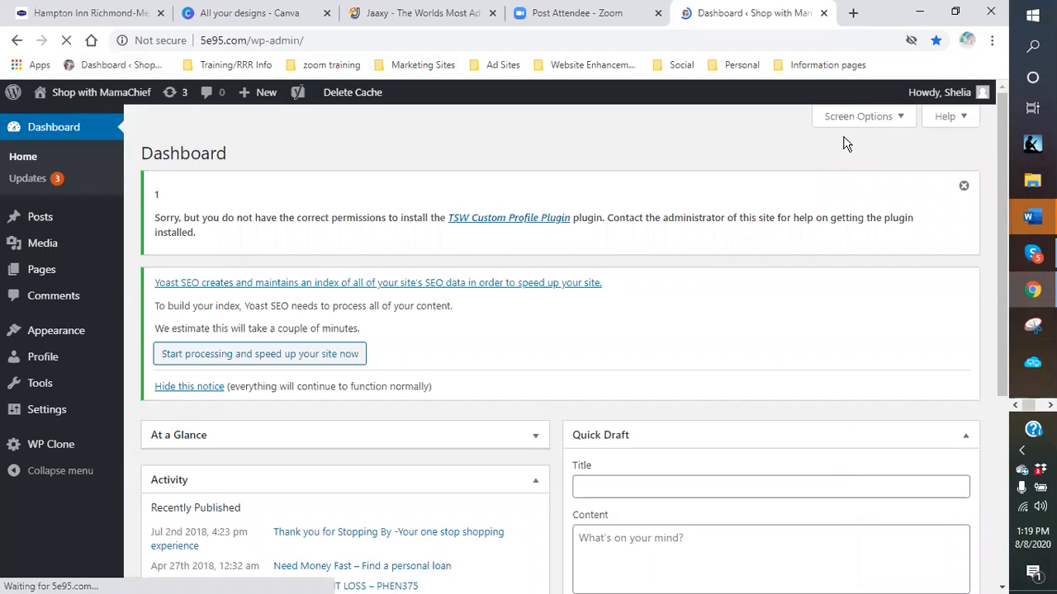
- Create a new page via + New > Page, dismiss the welcome tour, and focus the title field
mouse_move(15, 250)
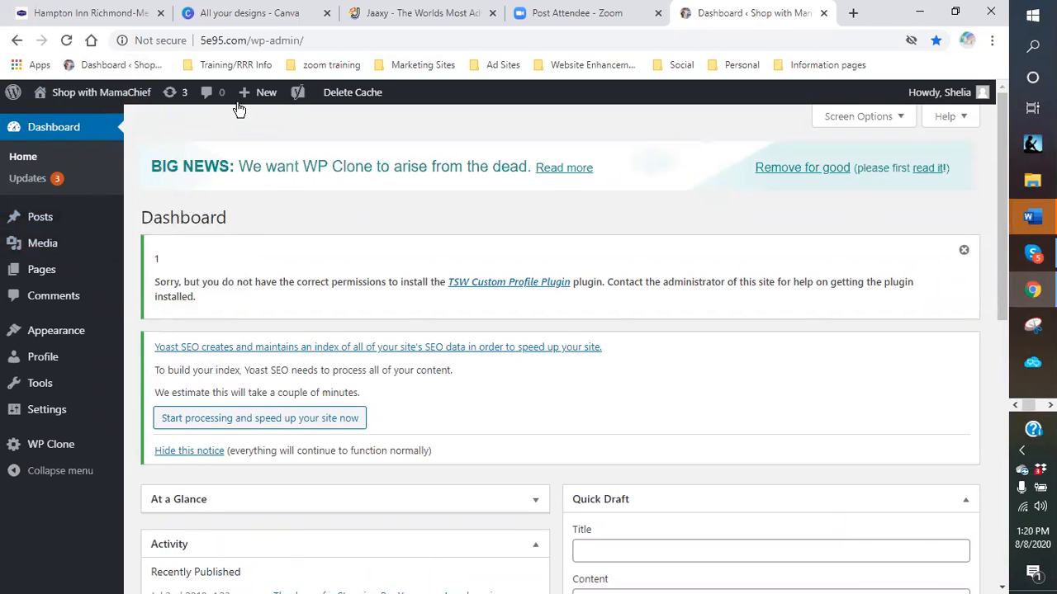
mouse_move(263, 92)
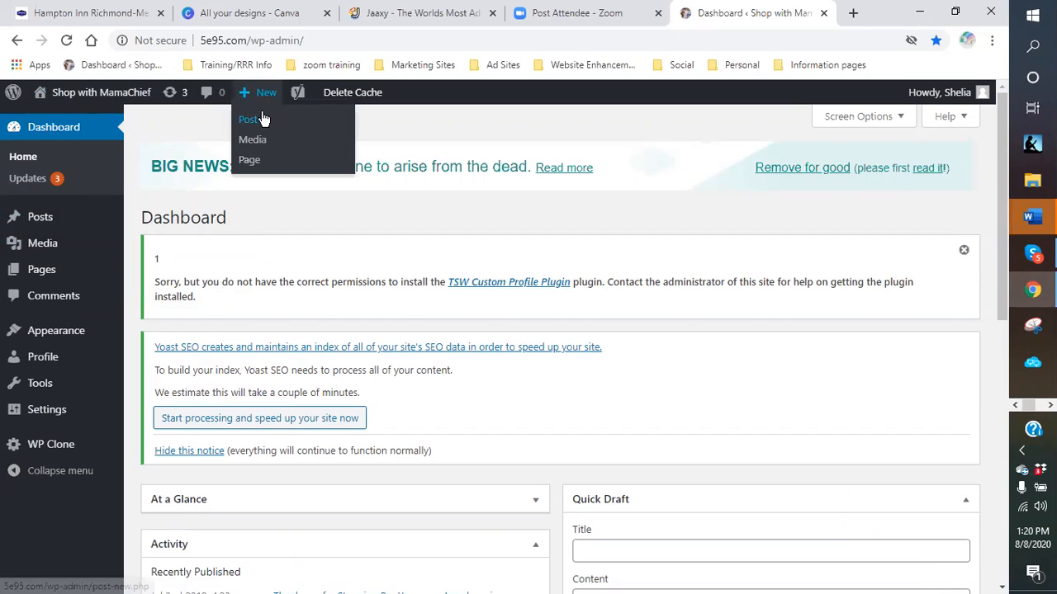
click(251, 162)
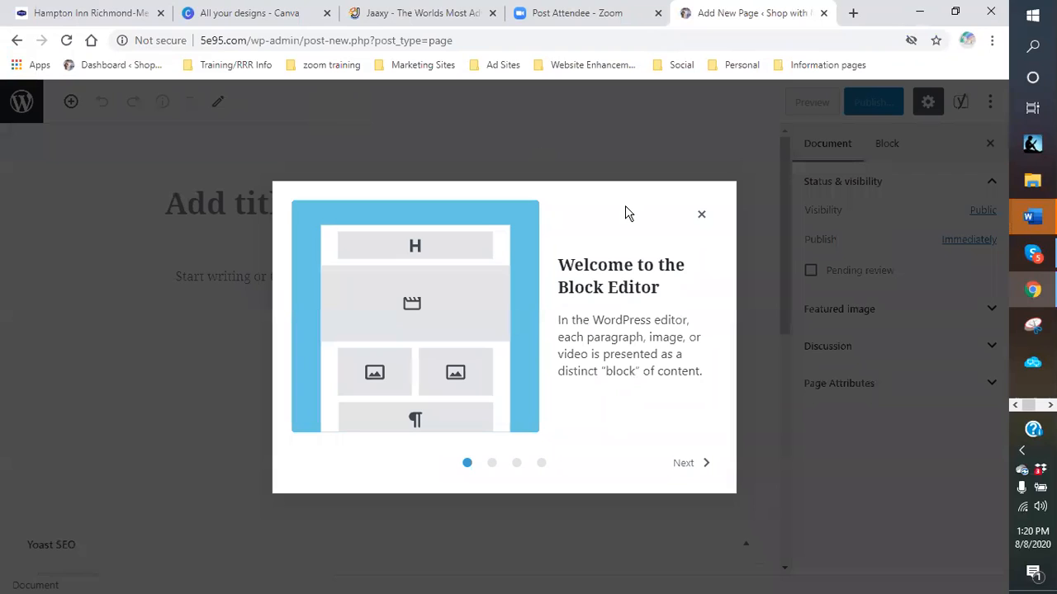
click(701, 214)
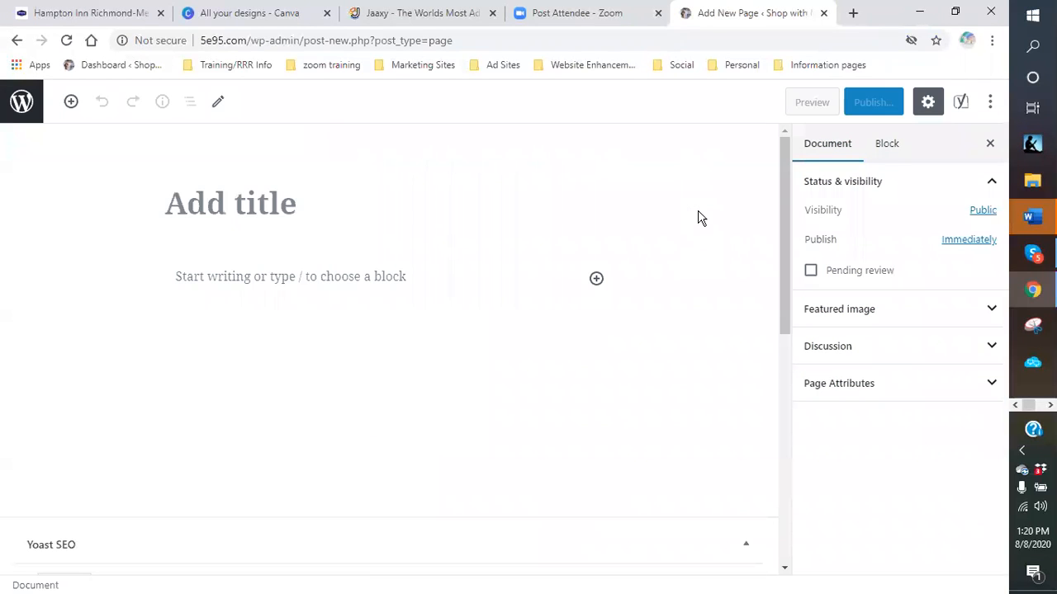
click(261, 198)
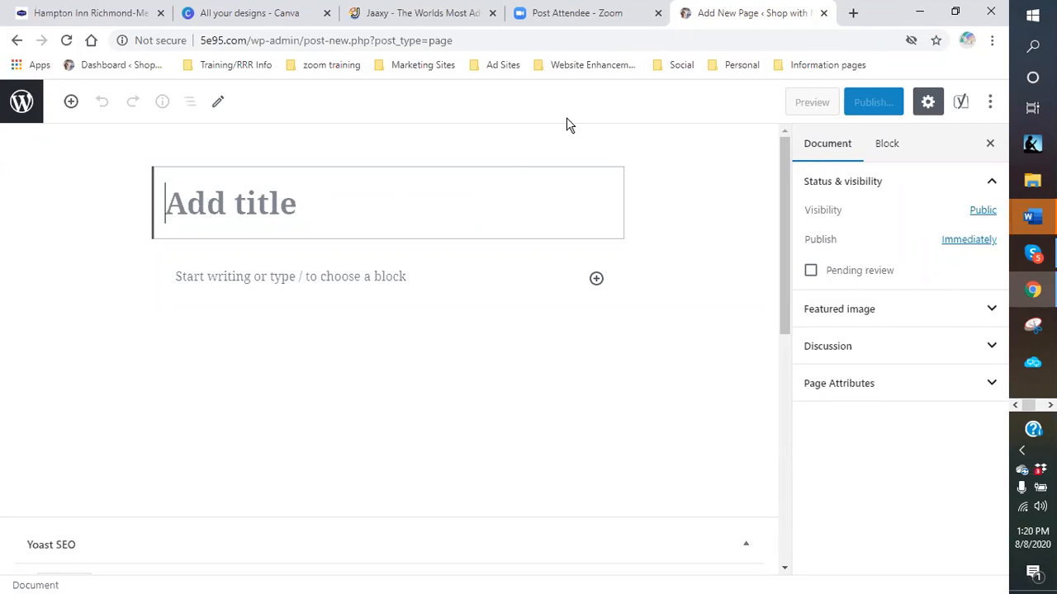
- Return to Jaaxy's plant-based results and scroll to 'what is plant based foods' (4534 searches, QSR 16)
click(388, 18)
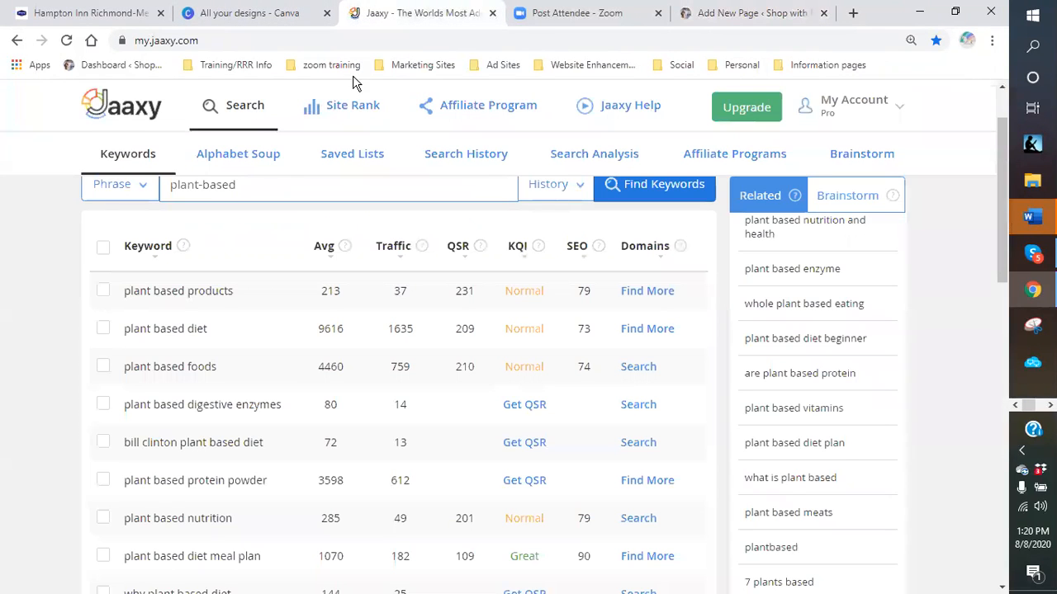
scroll(284, 289, down, 2)
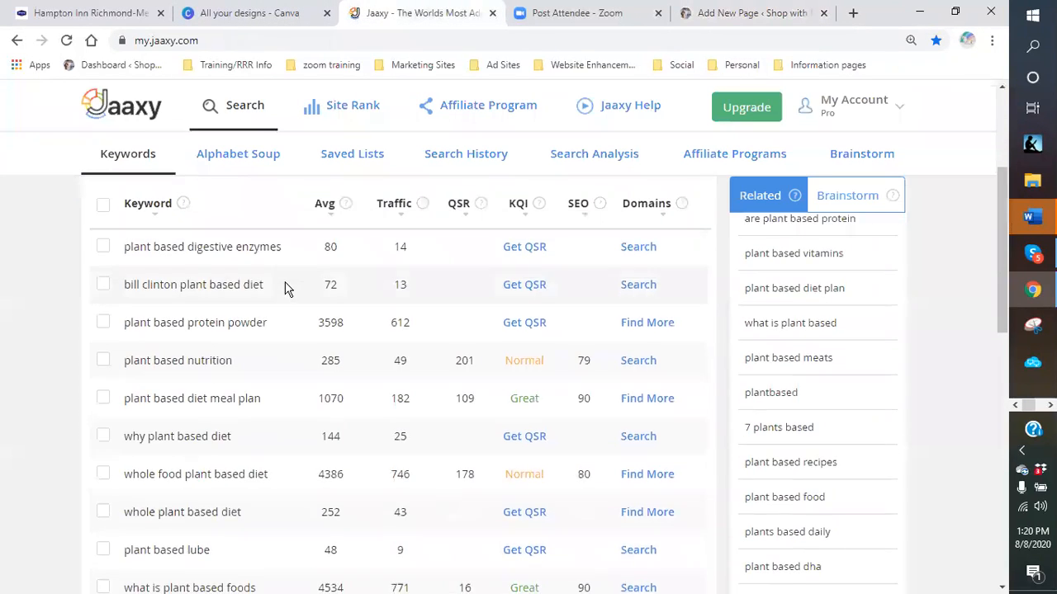
scroll(265, 347, down, 1)
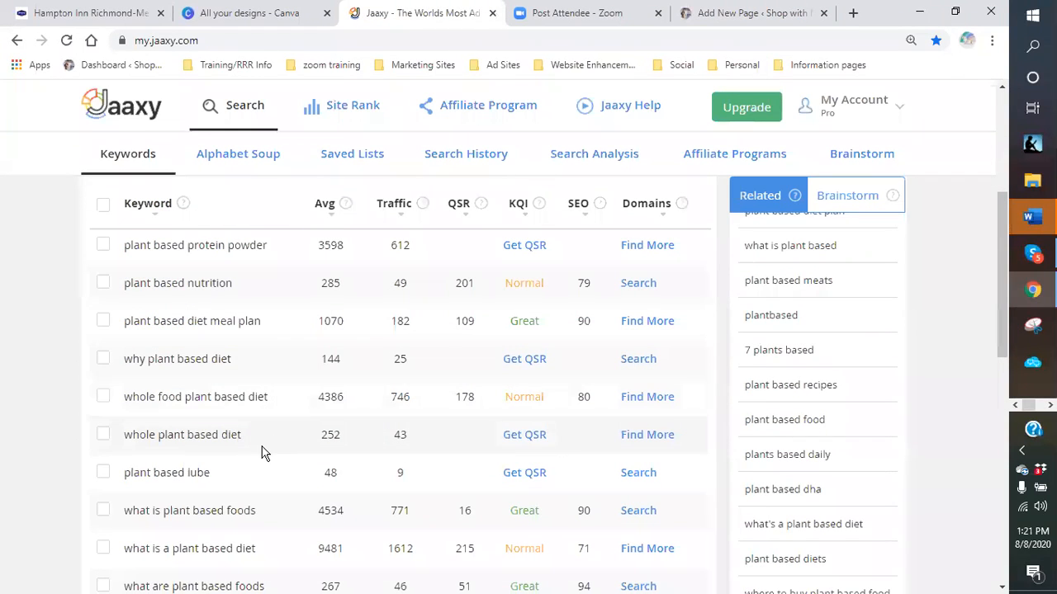
scroll(264, 454, down, 2)
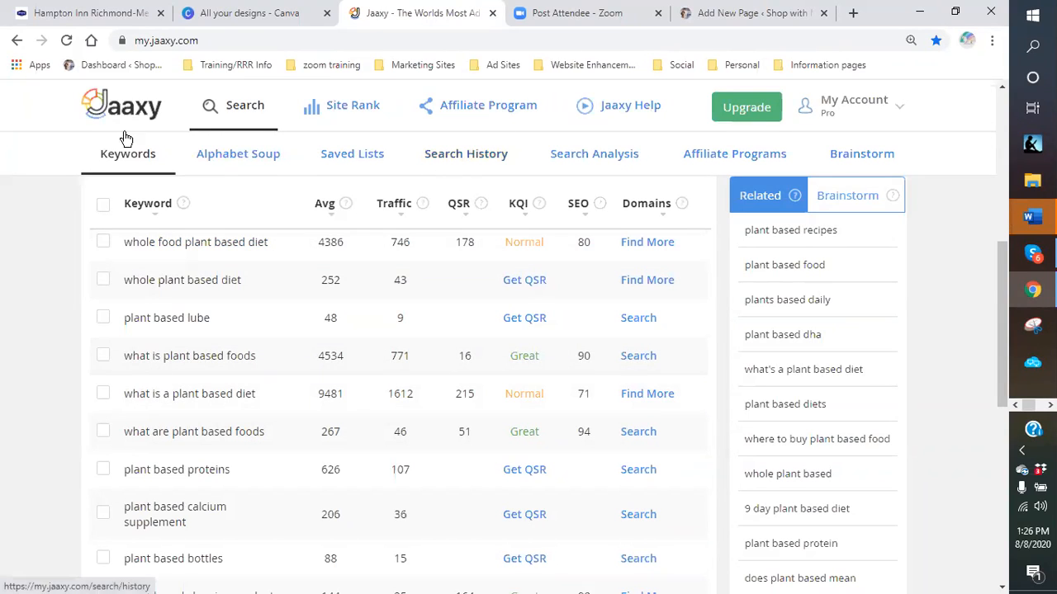
- Title the new page 'What is Plant-Based Foods?' and place the cursor in the empty paragraph below
click(720, 21)
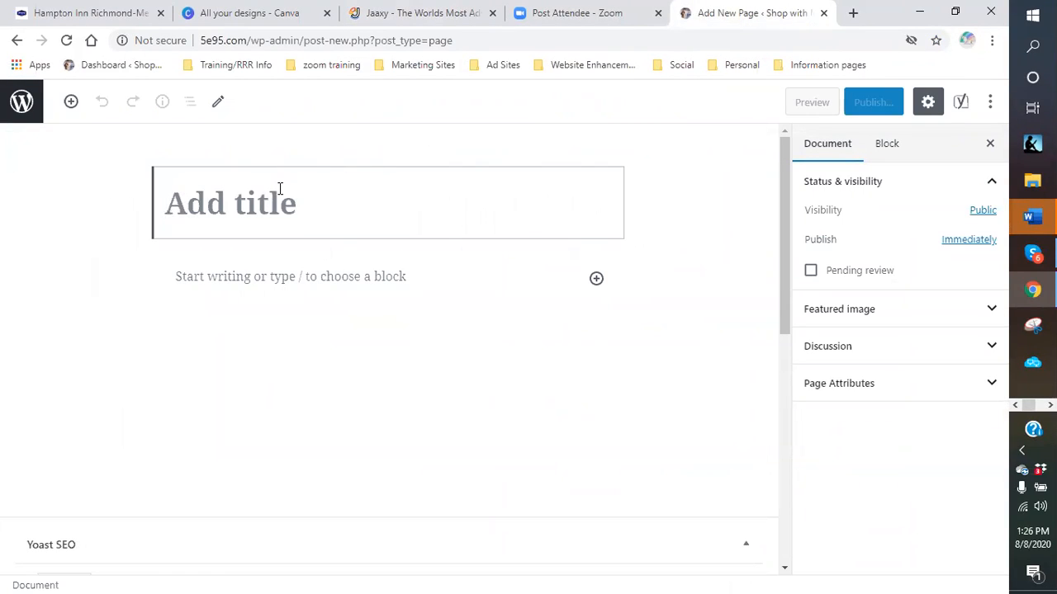
text(What is P)
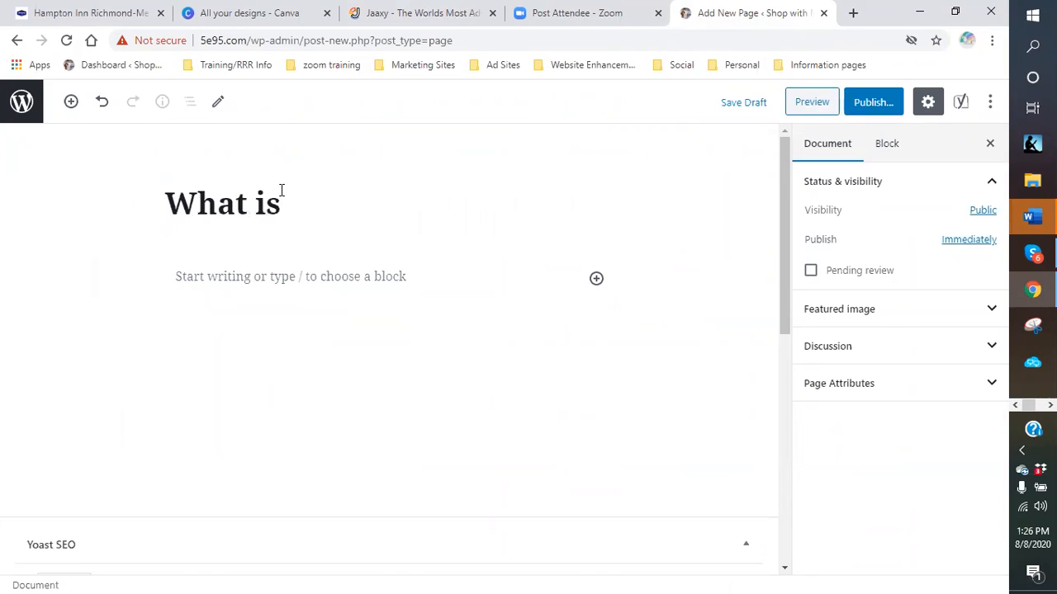
key(BackSpace)
text(p)
key(BackSpace)
text(Plna)
key(BackSpace)
key(BackSpace)
text(ant-)
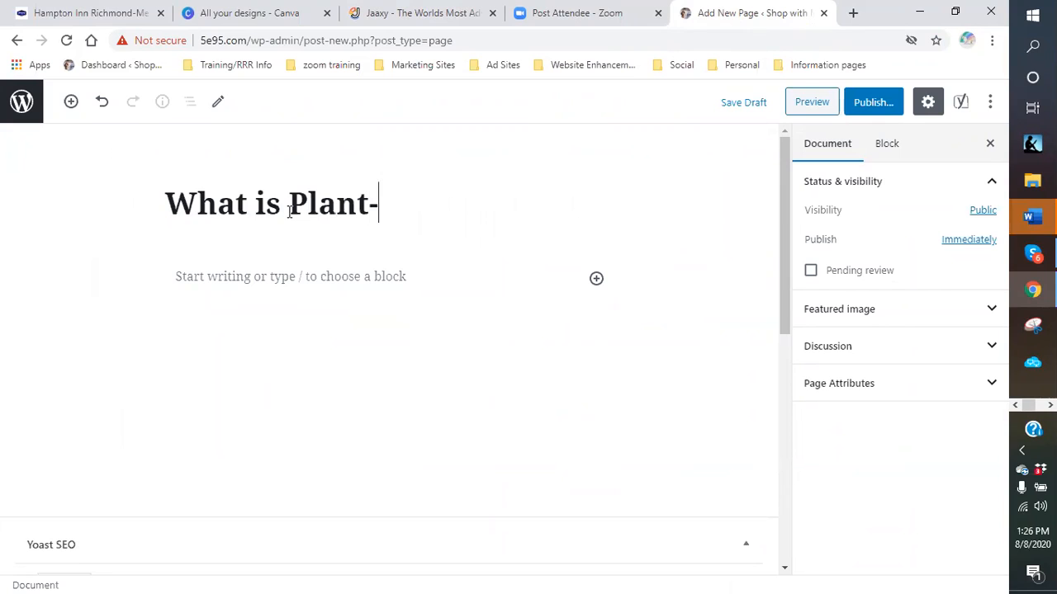
text(Based Foods)
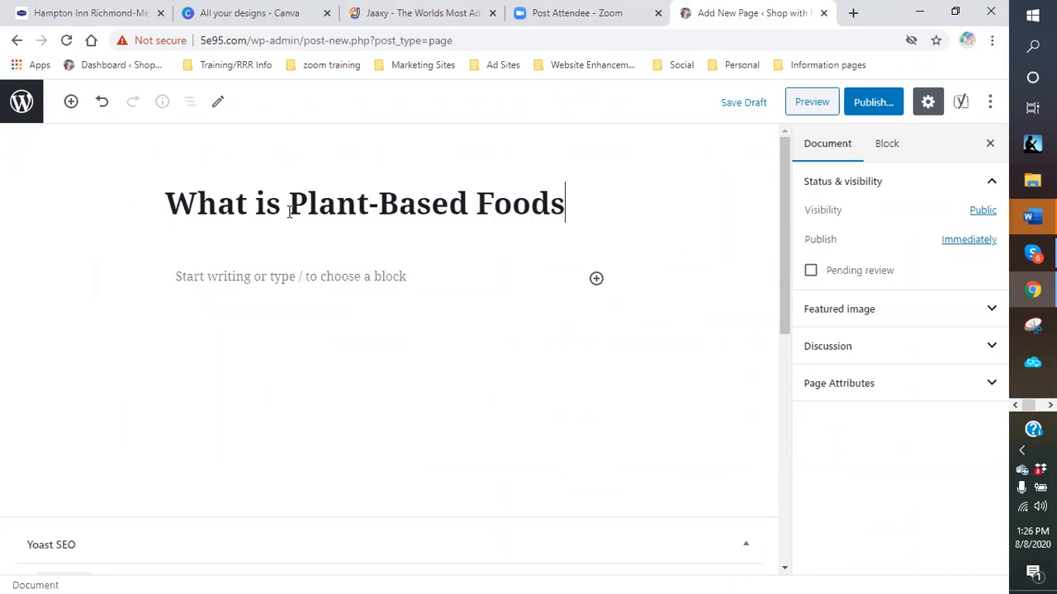
text(?)
click(232, 269)
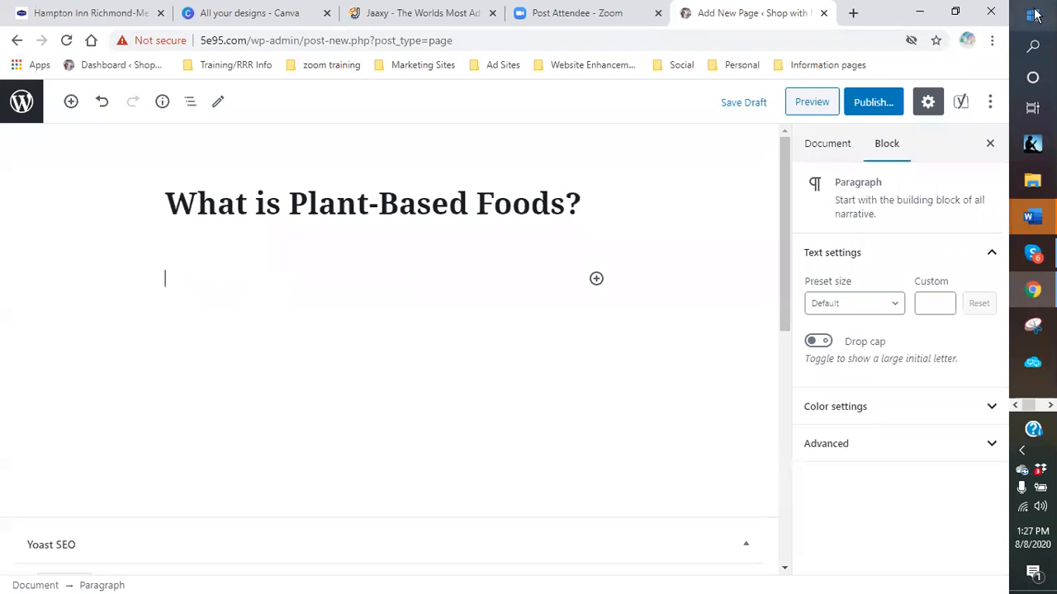
- Search Google for 'plant based foods' in a new tab
click(853, 12)
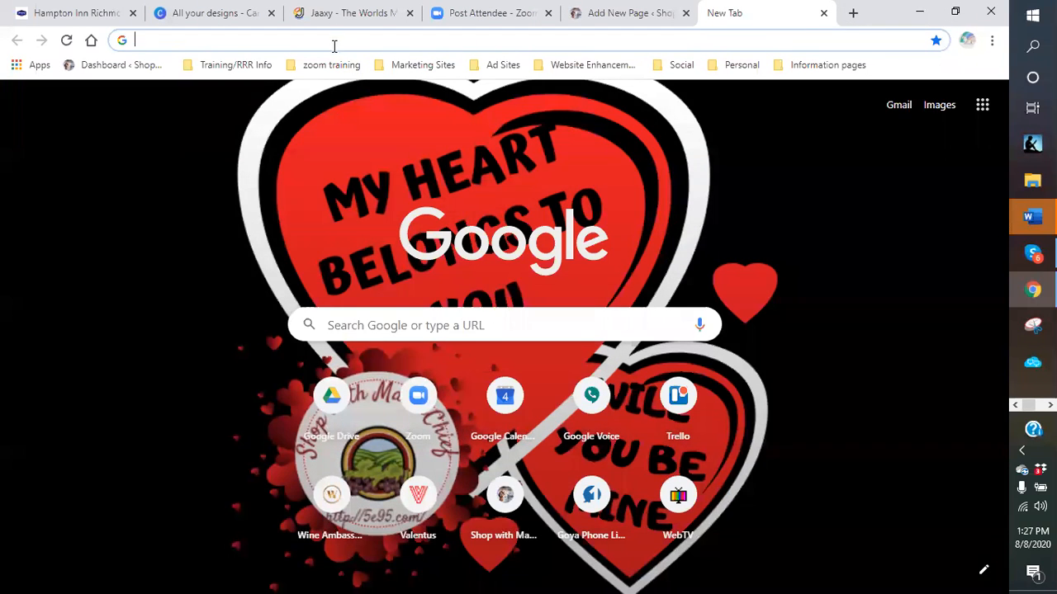
click(332, 39)
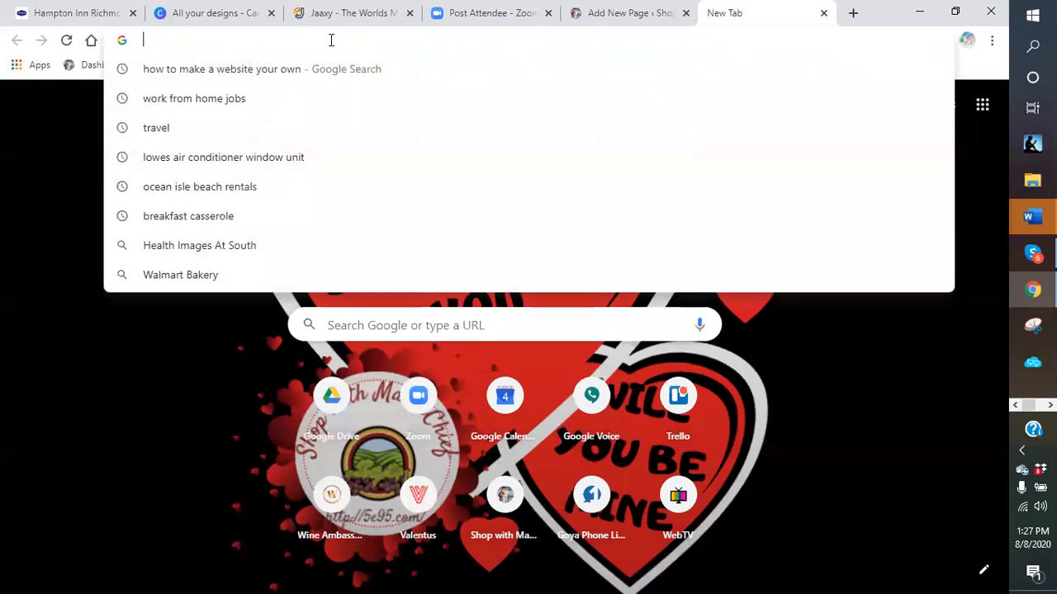
text(pl)
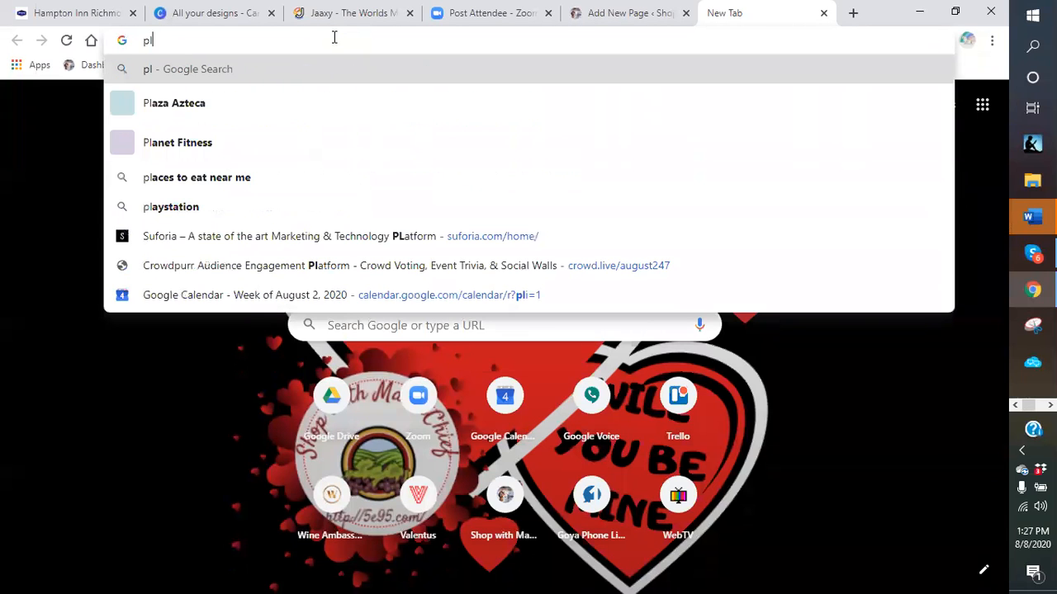
text(ant )
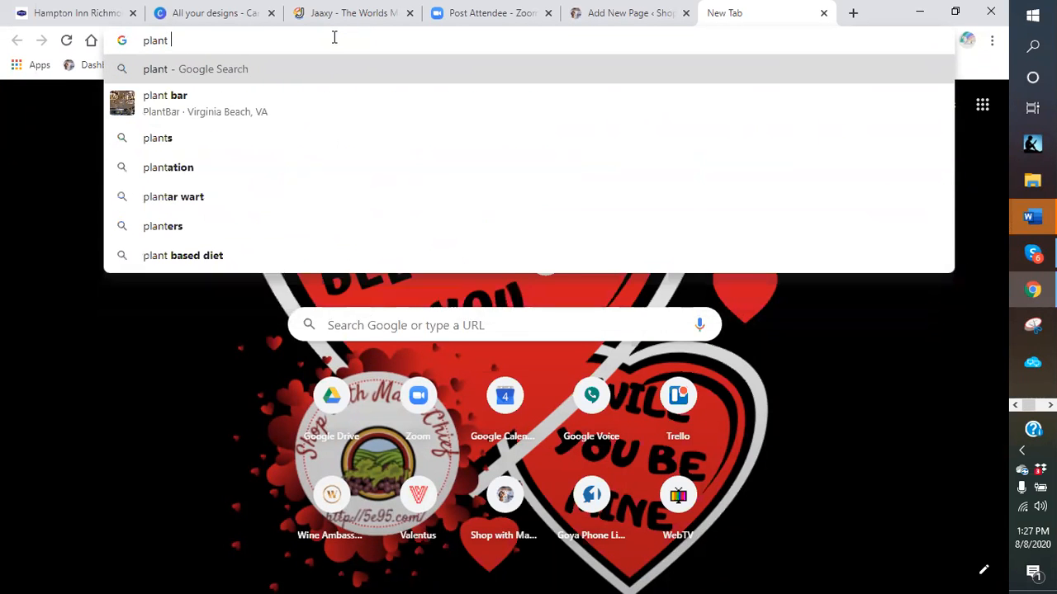
text(based foods)
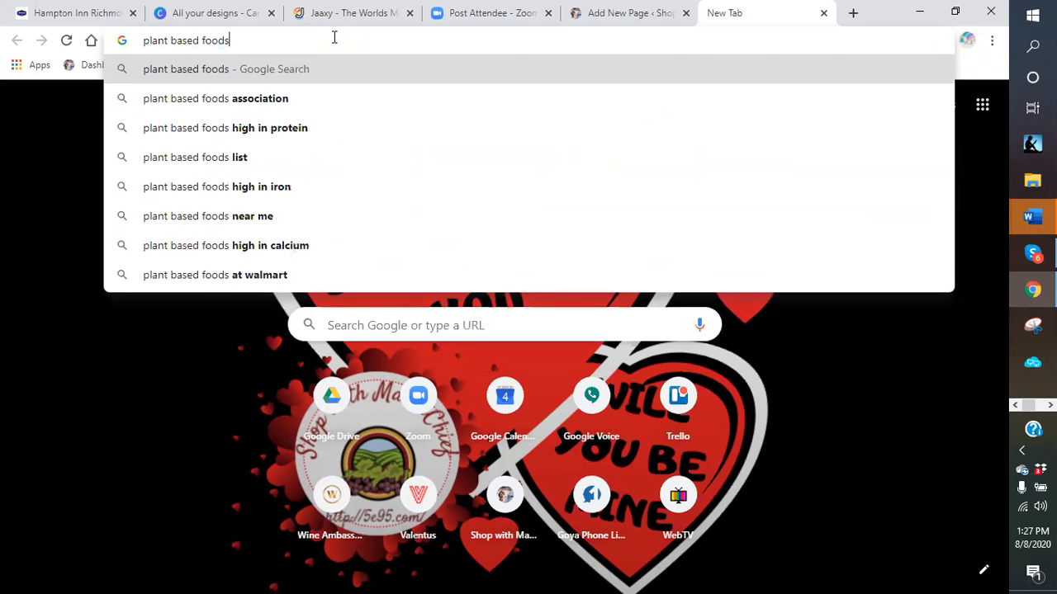
key(Return)
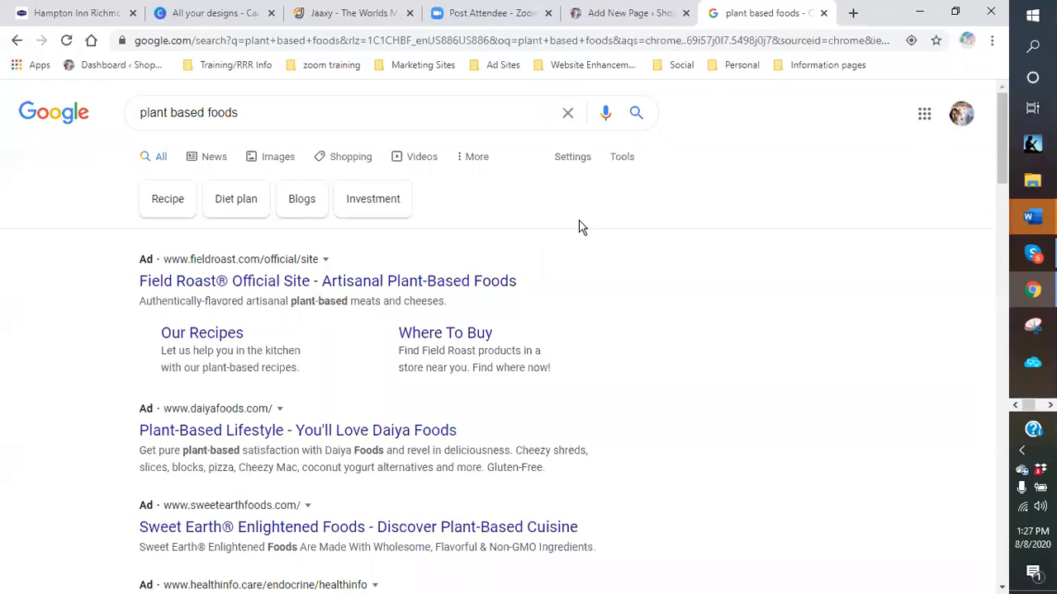
- Scroll through the results, including the featured list of plant-based protein foods
scroll(563, 231, down, 7)
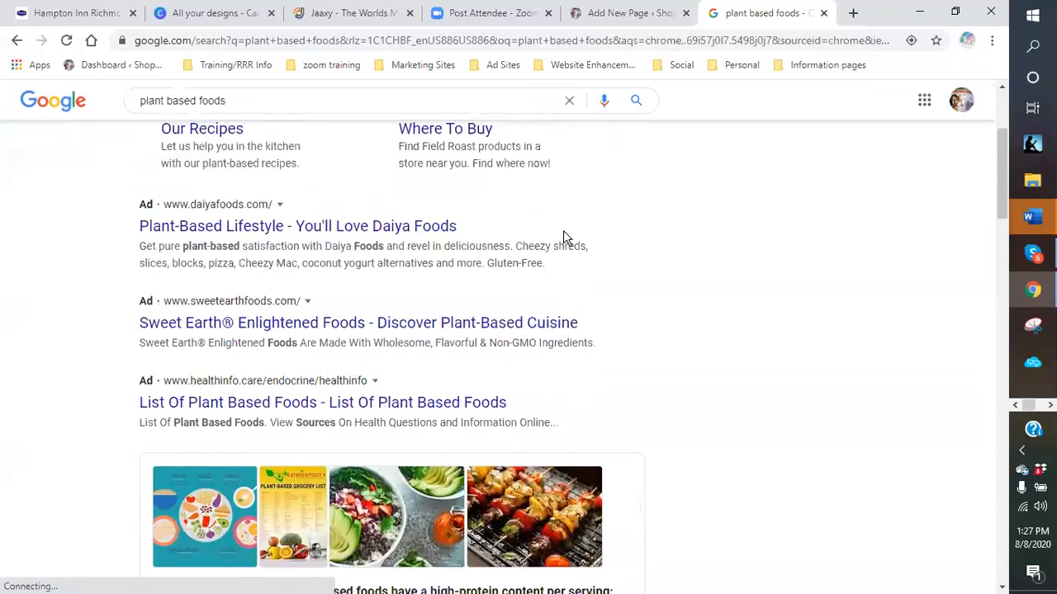
scroll(545, 247, down, 1)
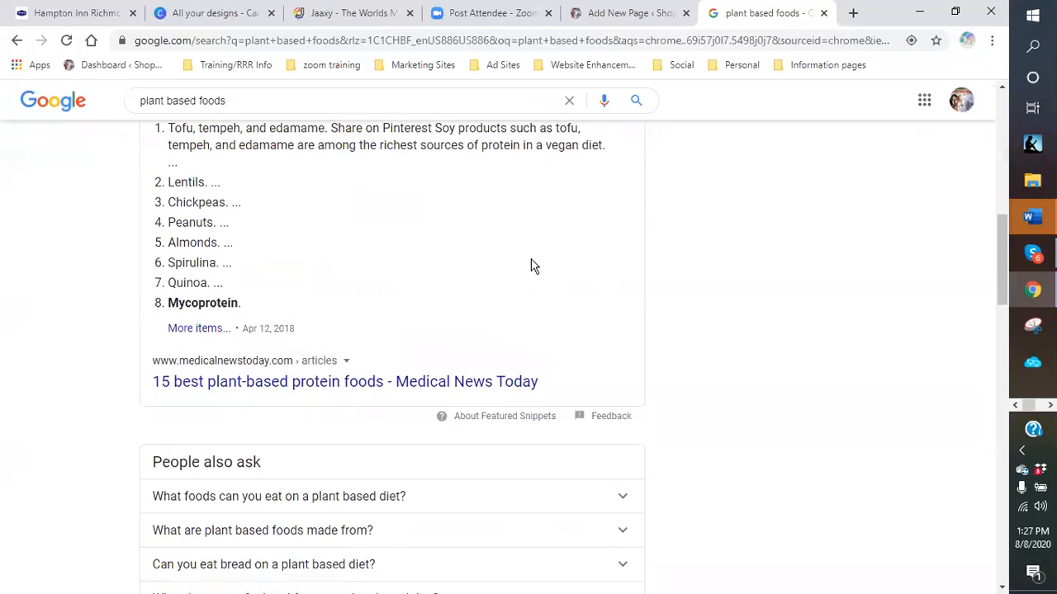
scroll(528, 266, up, 2)
scroll(488, 284, down, 2)
scroll(673, 318, up, 10)
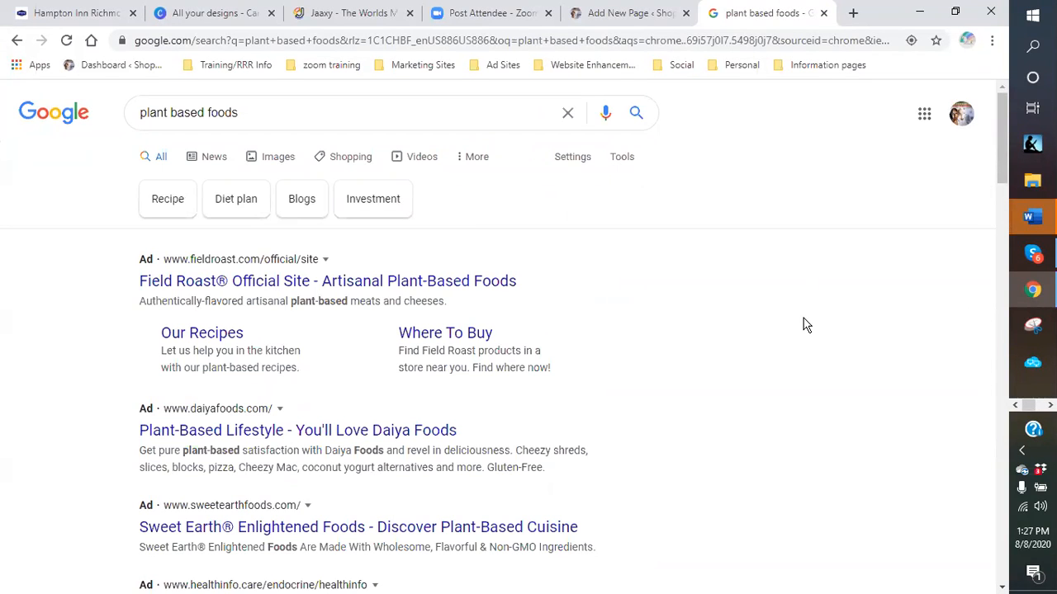
scroll(805, 326, down, 1)
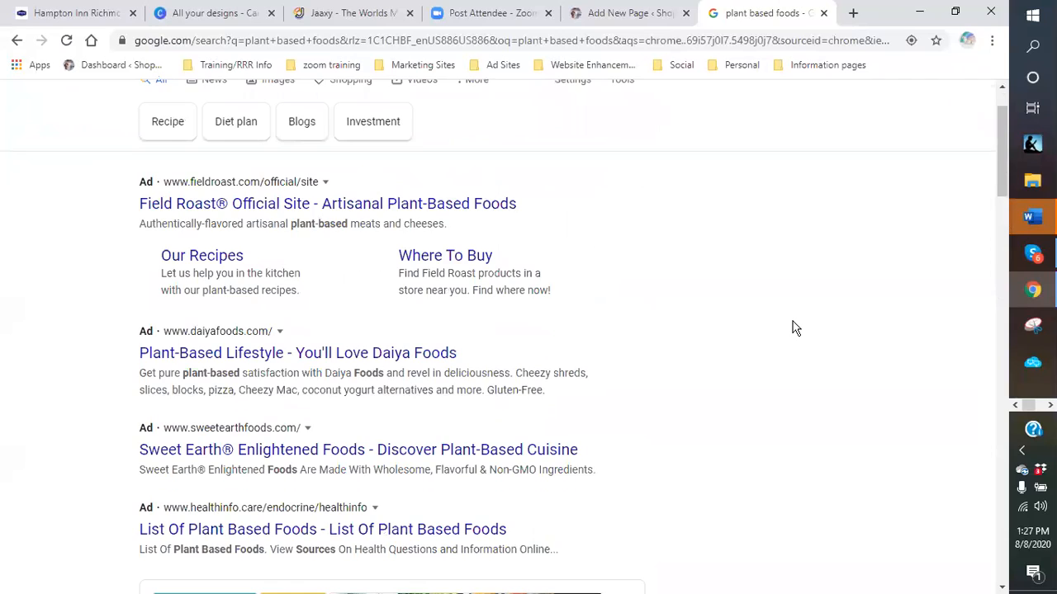
scroll(792, 328, up, 1)
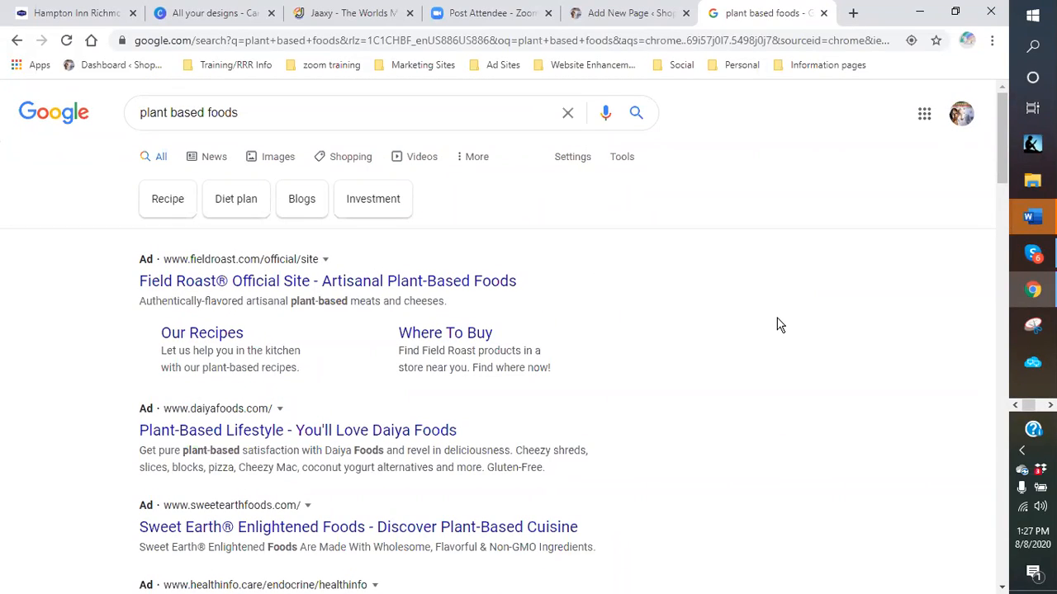
scroll(777, 324, down, 6)
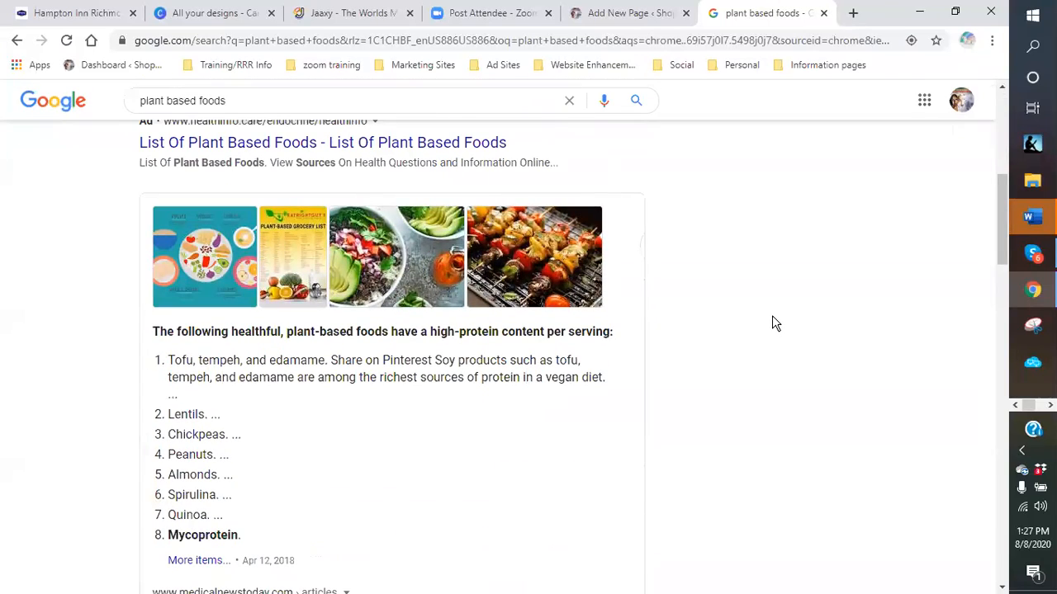
scroll(773, 317, down, 1)
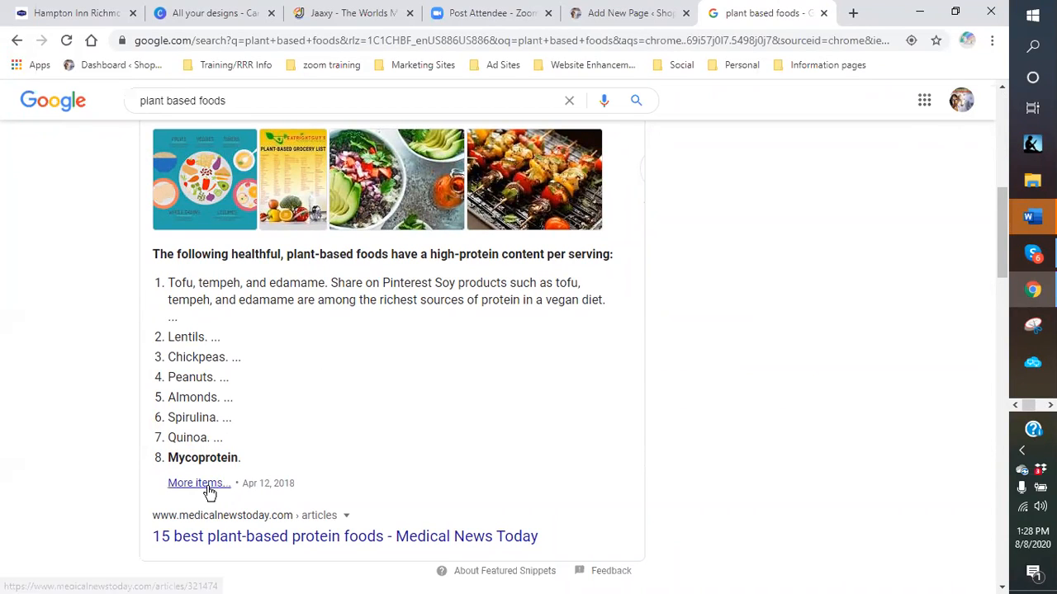
scroll(335, 419, down, 4)
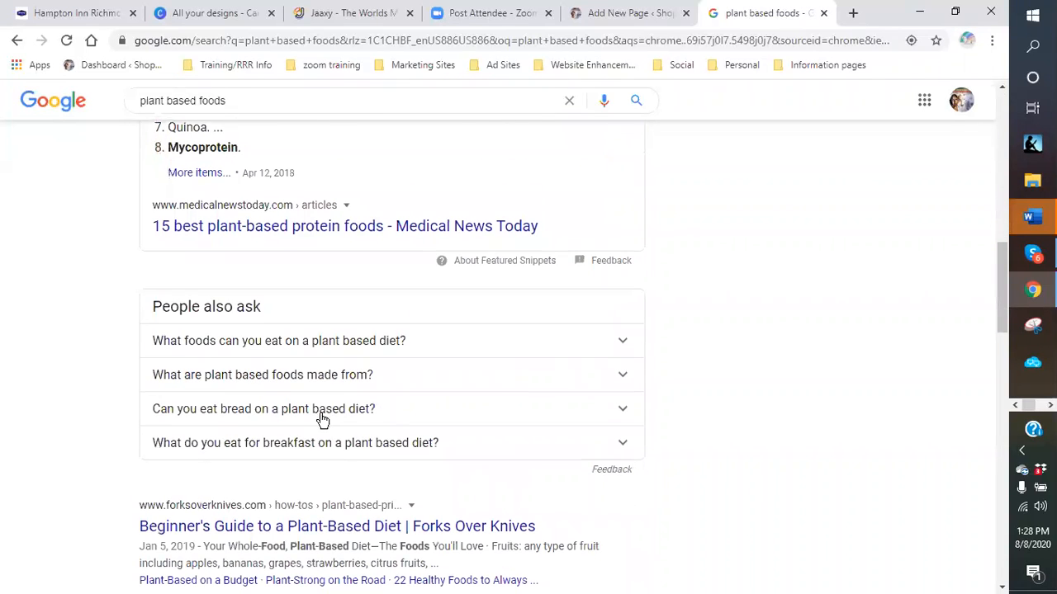
scroll(322, 419, down, 2)
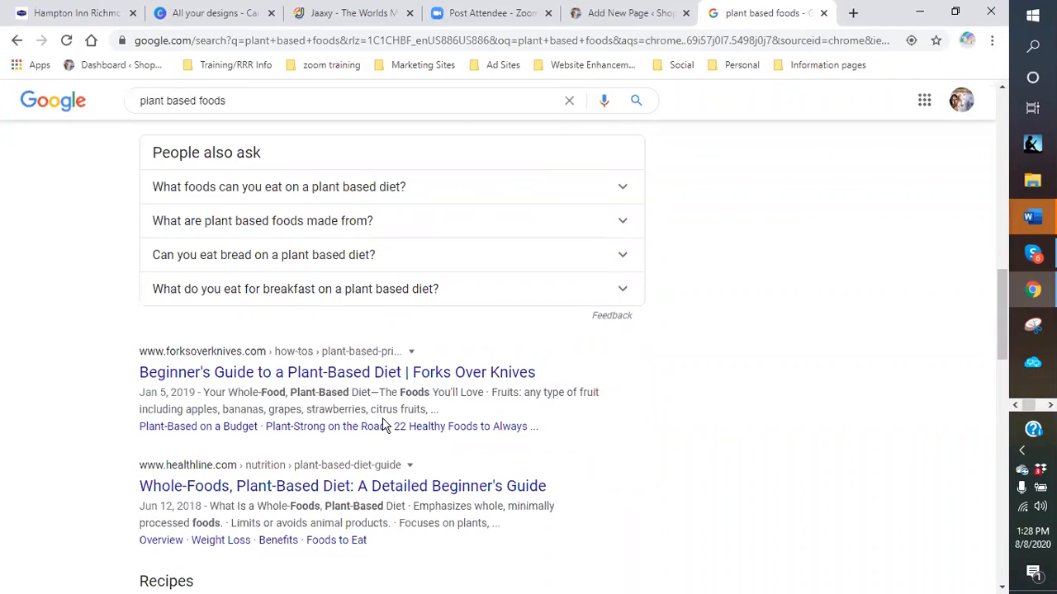
scroll(376, 427, down, 6)
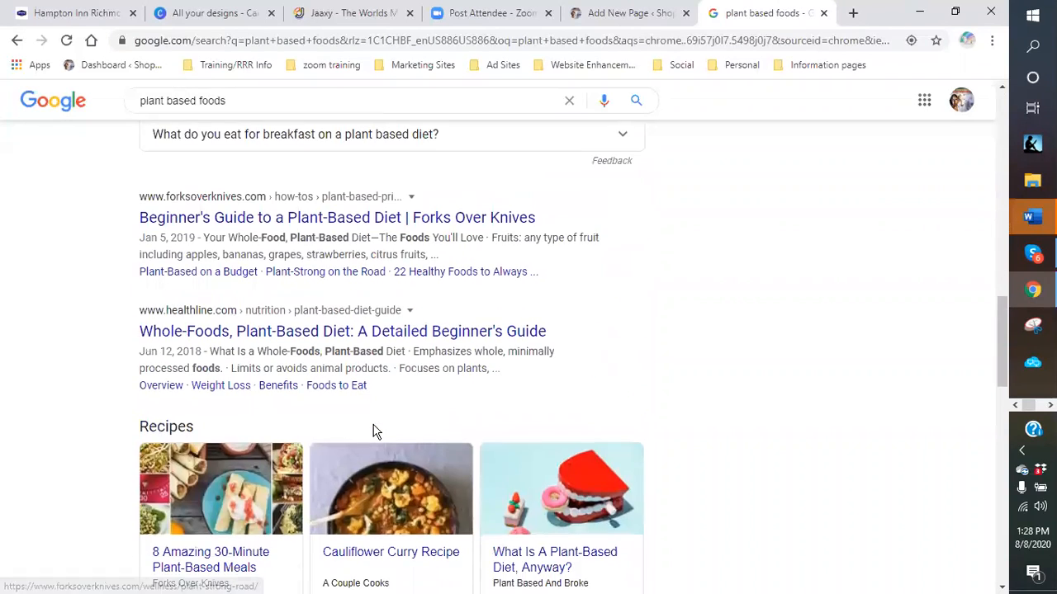
scroll(375, 432, down, 1)
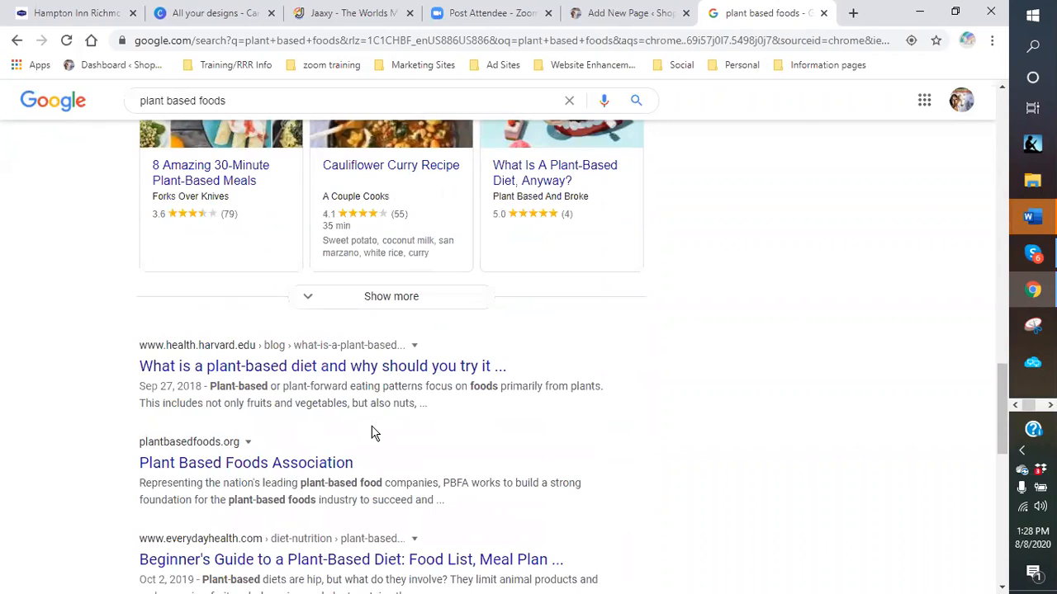
scroll(371, 433, down, 2)
scroll(372, 425, down, 2)
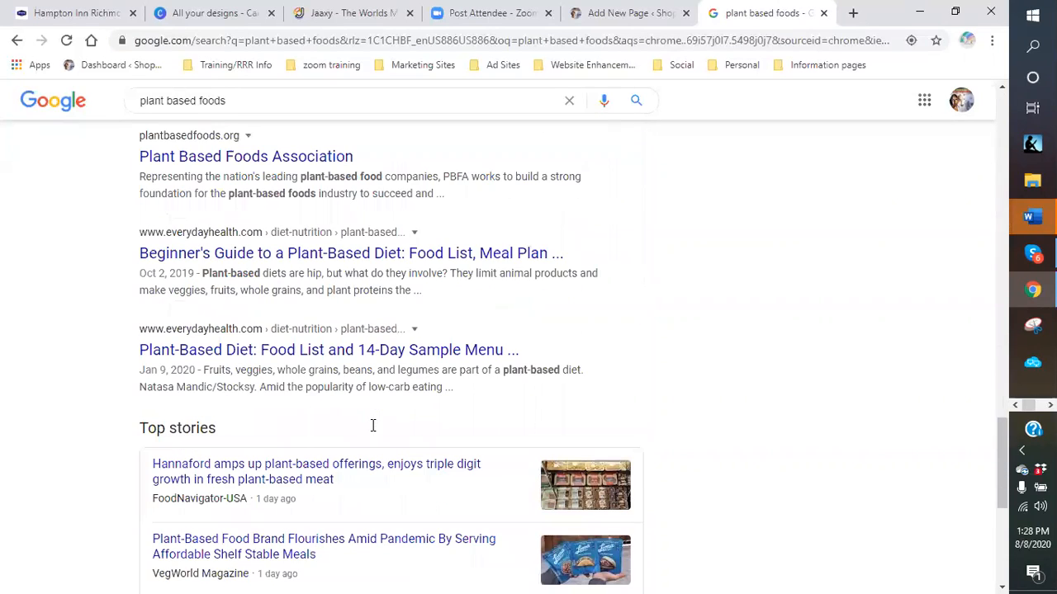
scroll(375, 413, up, 1)
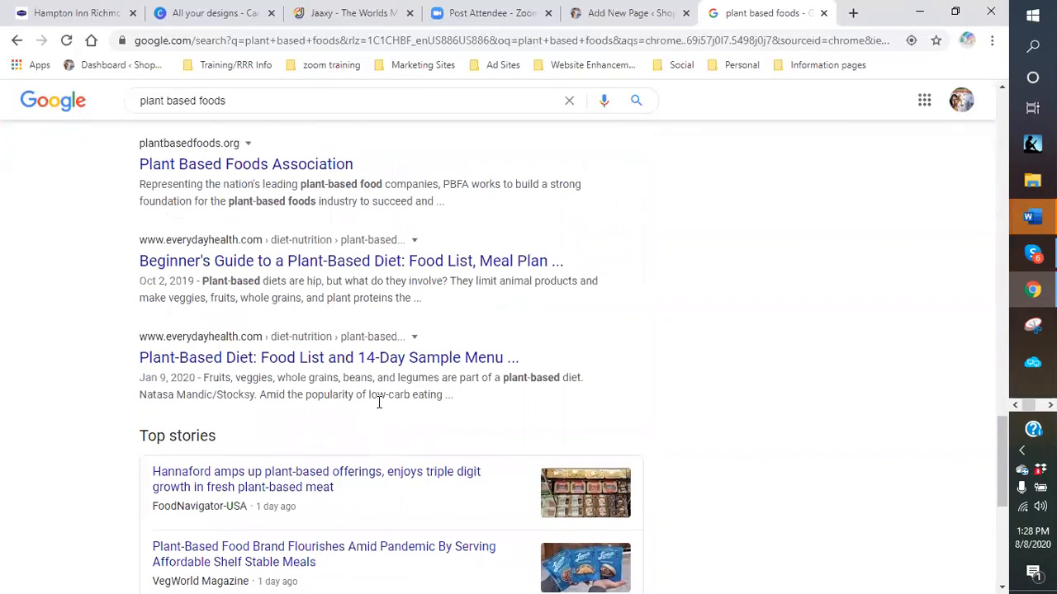
scroll(379, 402, up, 6)
- Search for 'plant based food definition' and read through the Plant-based diet summary
click(256, 102)
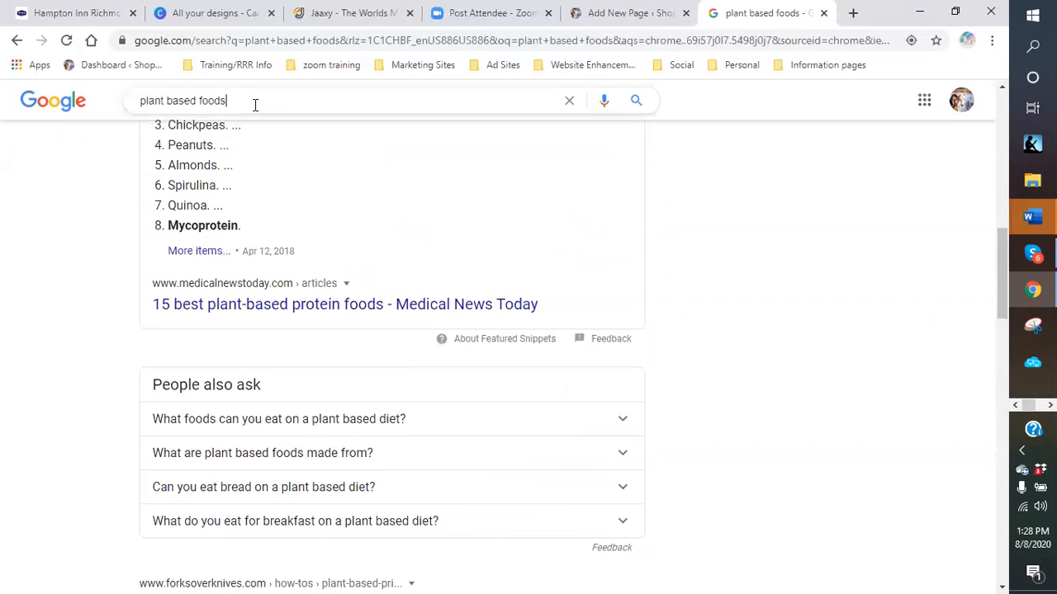
key(BackSpace)
text(de)
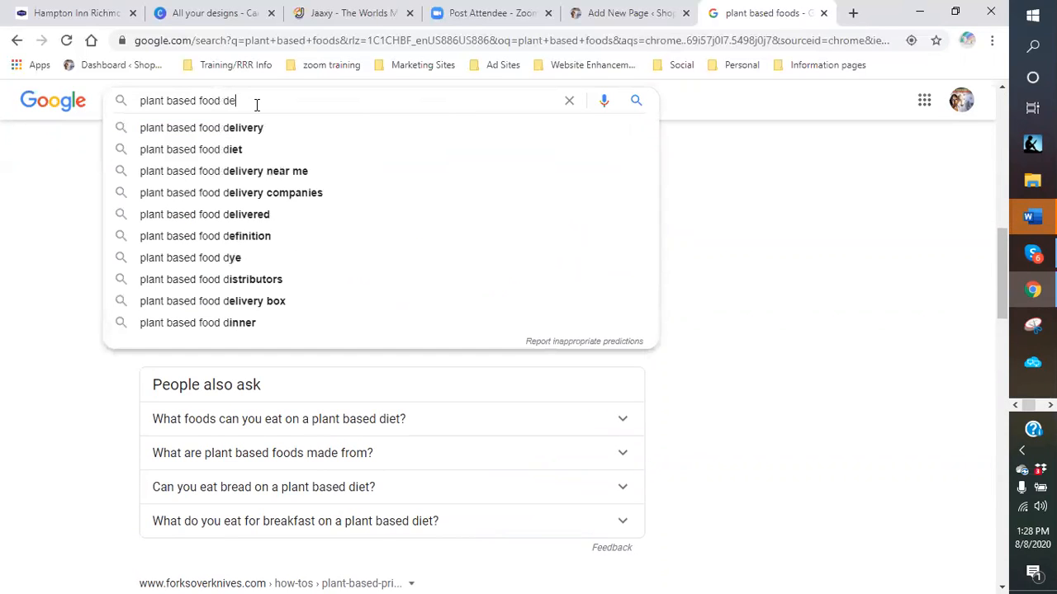
text(fini)
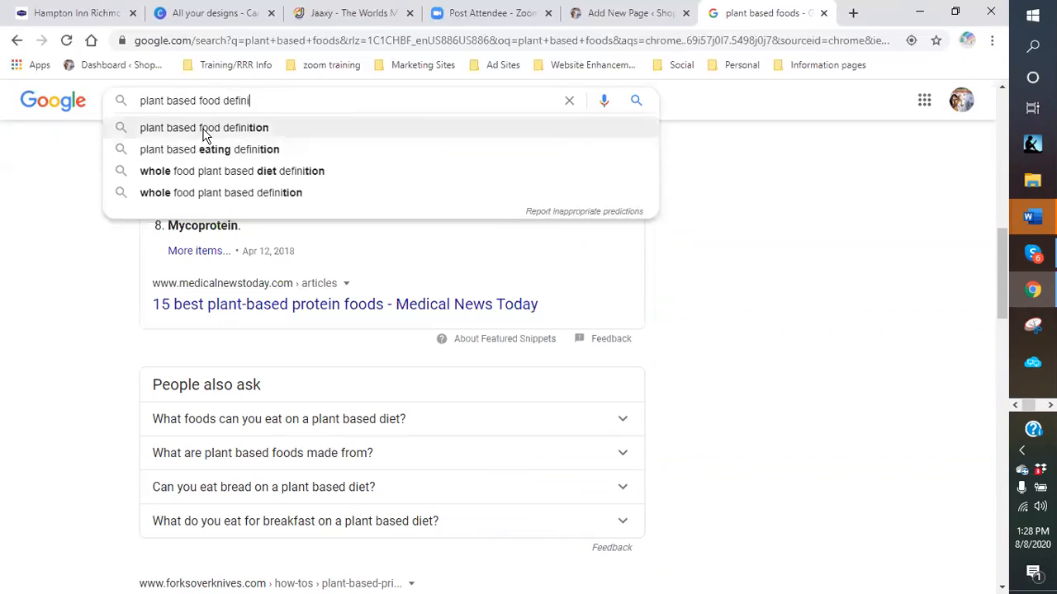
click(203, 129)
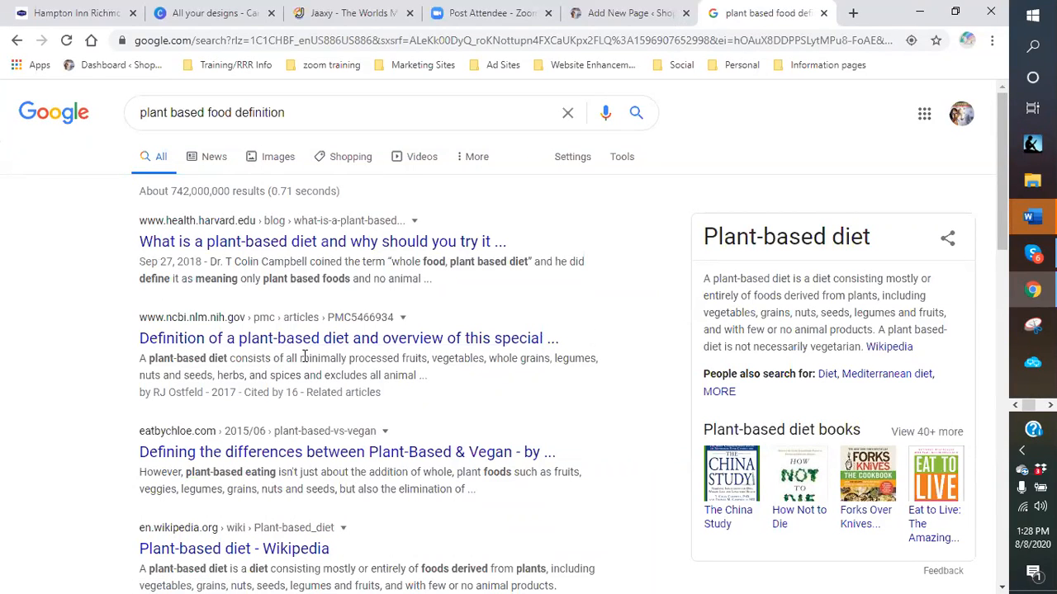
scroll(257, 342, down, 1)
scroll(258, 342, down, 2)
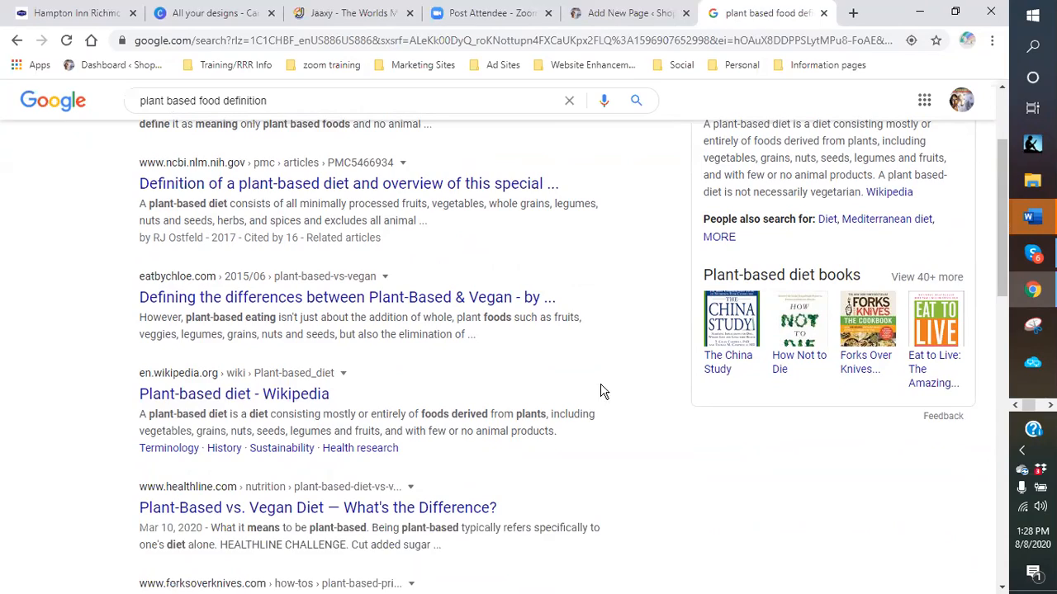
scroll(692, 429, down, 2)
scroll(691, 422, down, 3)
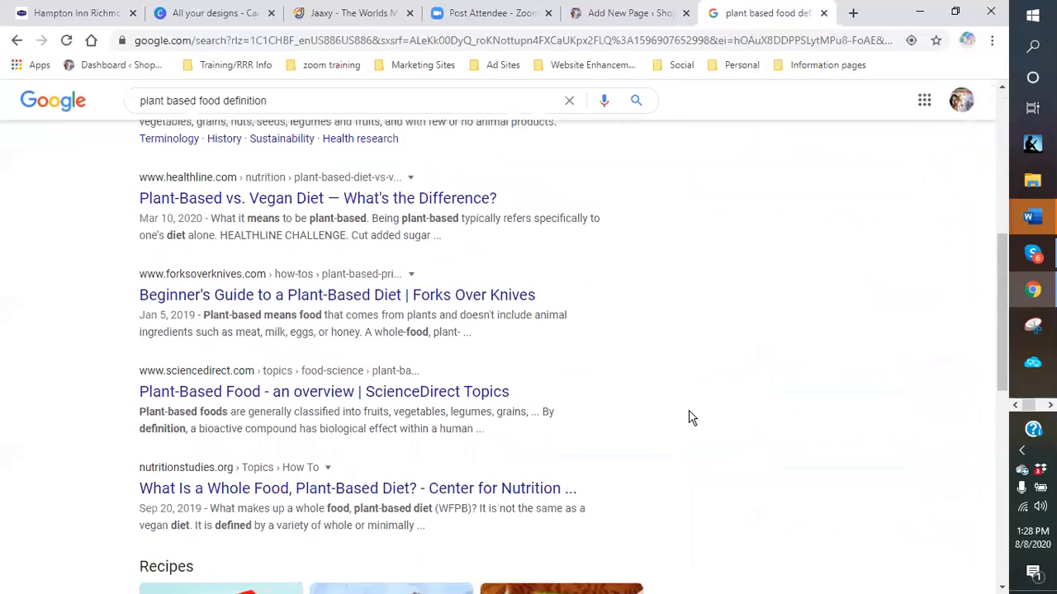
scroll(691, 417, down, 4)
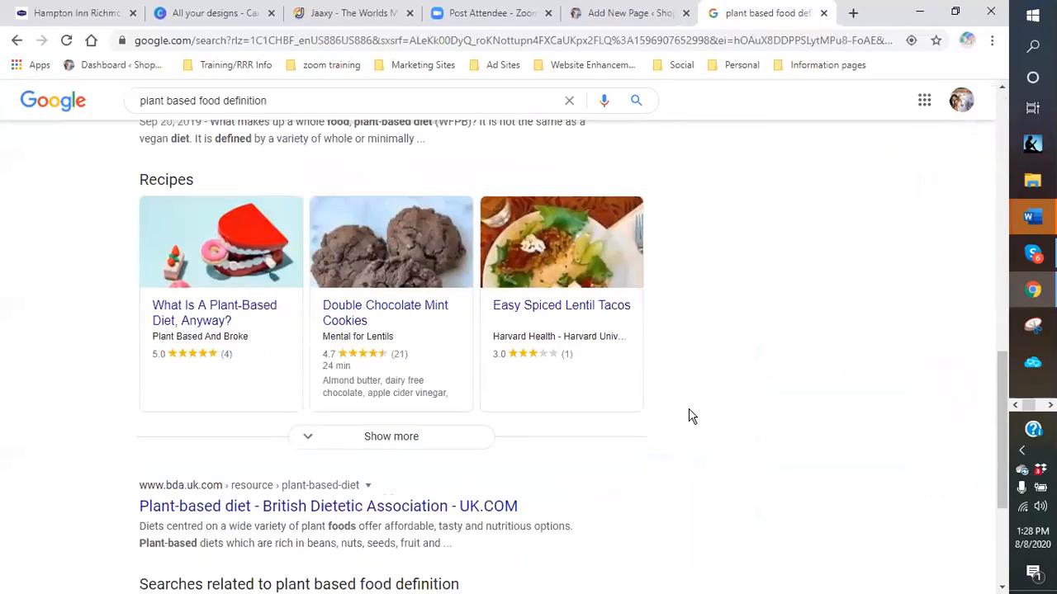
scroll(692, 416, down, 1)
scroll(692, 417, down, 1)
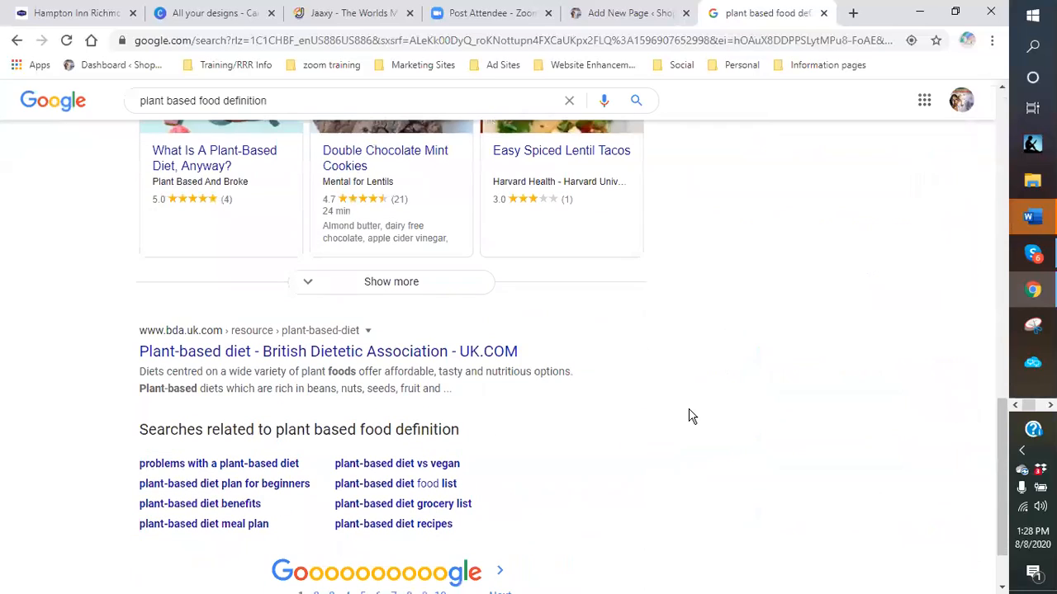
scroll(825, 397, up, 10)
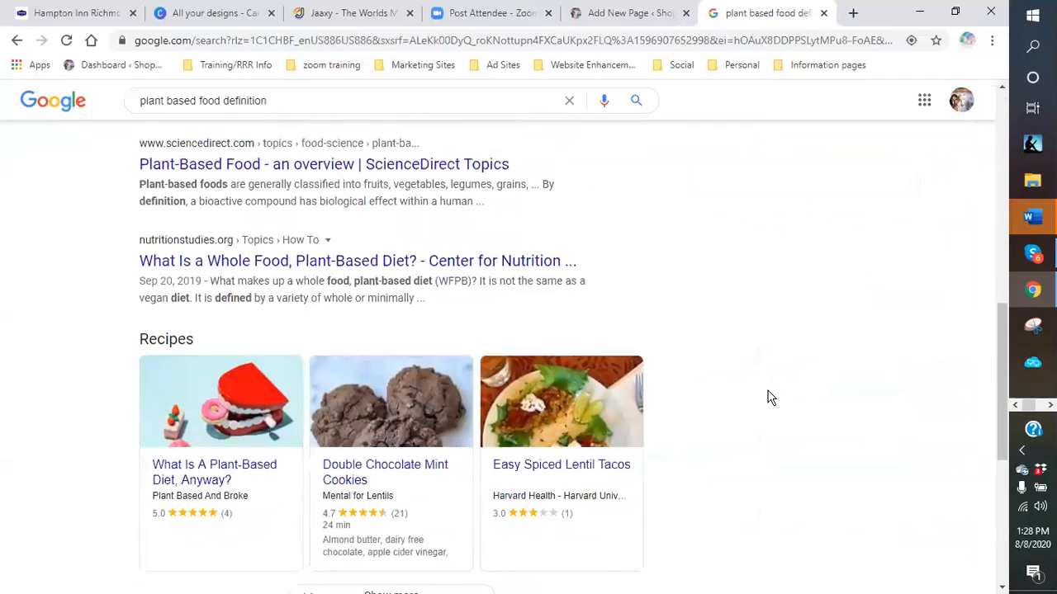
scroll(767, 397, up, 2)
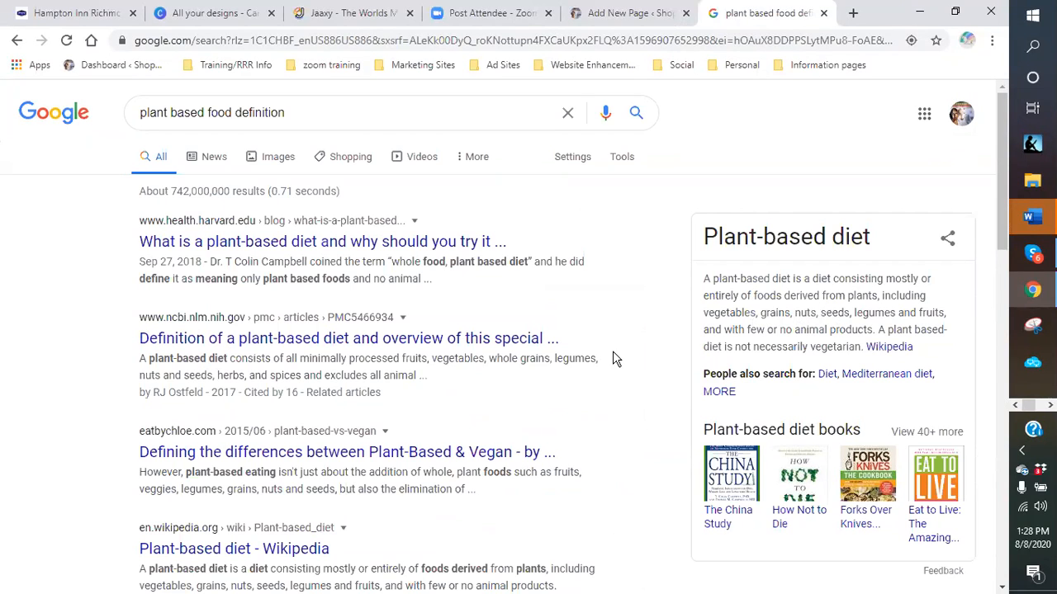
- Rerun the 'plant based food definition' search, then return to the WordPress page editor
click(298, 110)
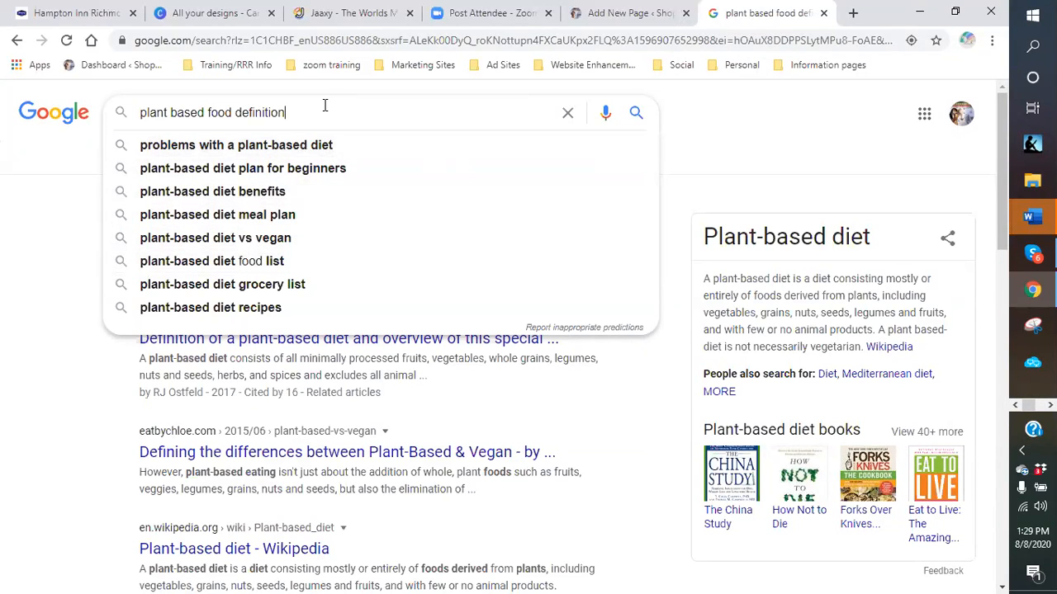
key(Return)
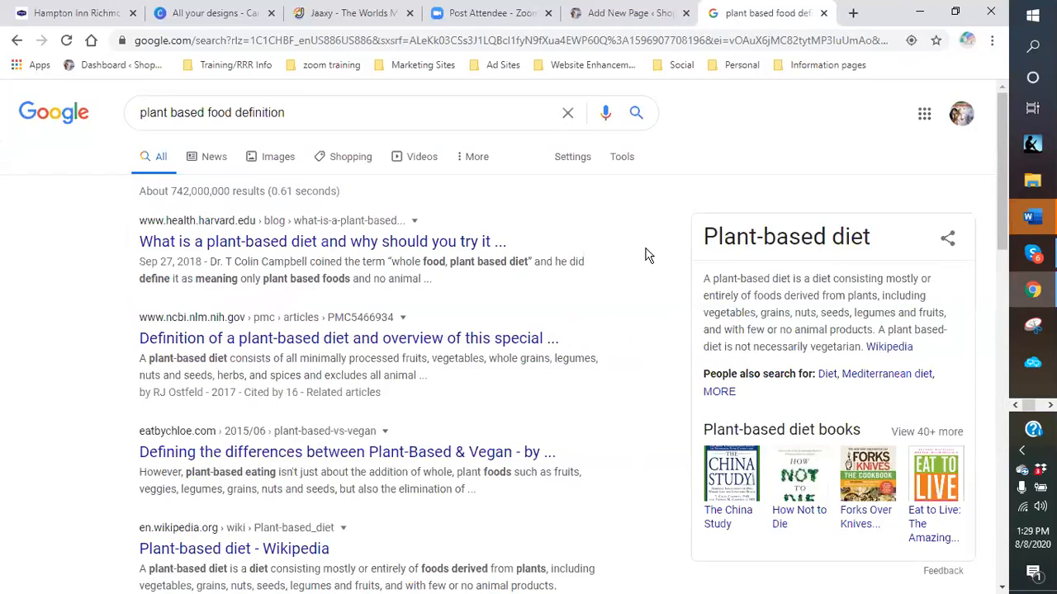
scroll(648, 256, down, 8)
scroll(648, 256, up, 8)
click(319, 109)
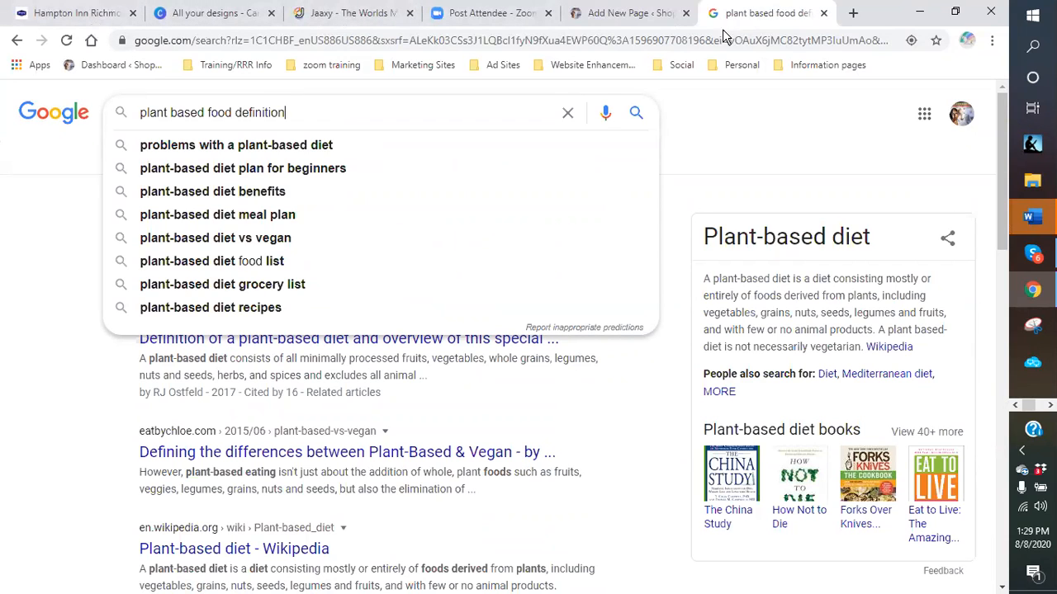
click(607, 14)
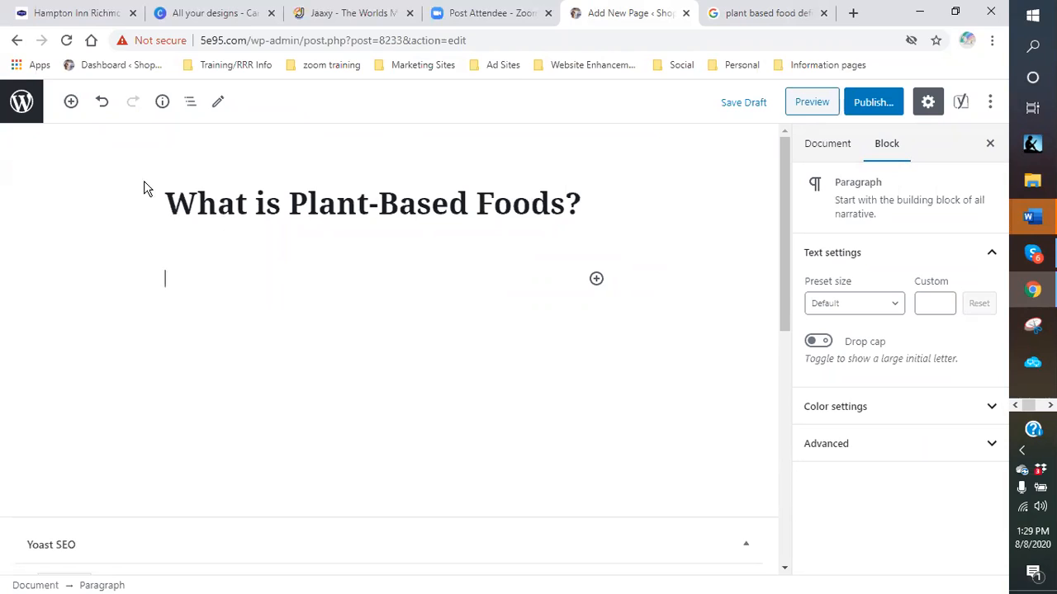
- Type the intro paragraph defining plant-based foods as grown from the earth, or the sea such as kelp
text(What is plant)
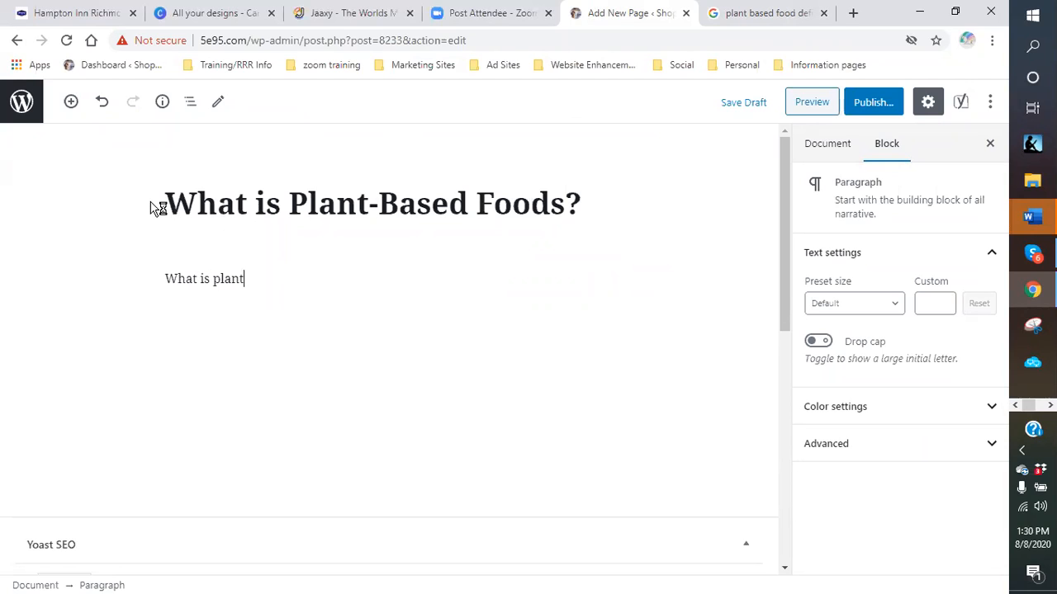
text(-based foods?  According to my research)
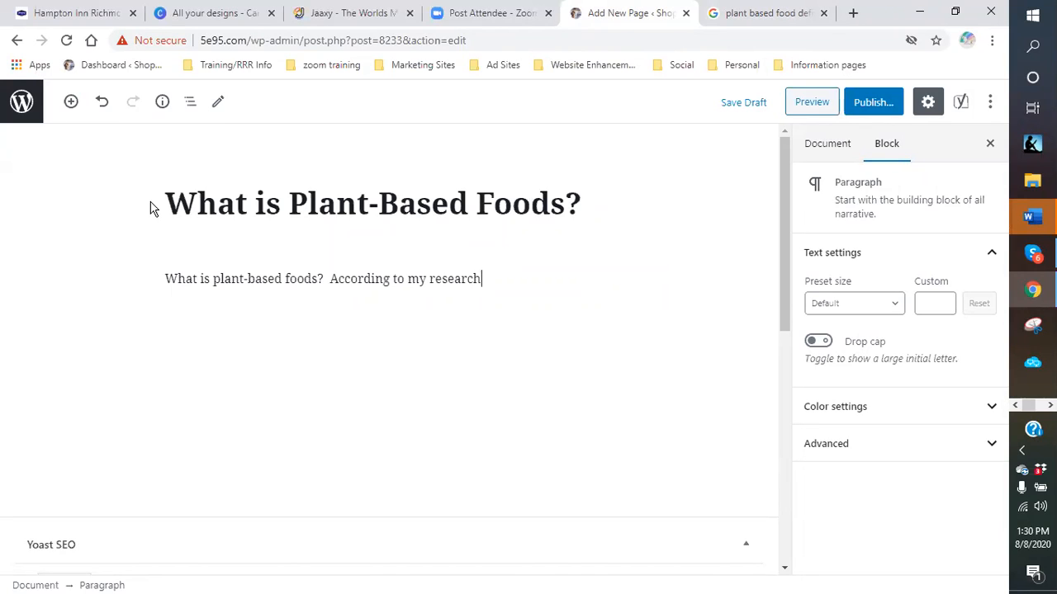
text(, blat)
text(nt-badsed)
key(BackSpace)
key(BackSpace)
key(BackSpace)
key(BackSpace)
text(sed foods )
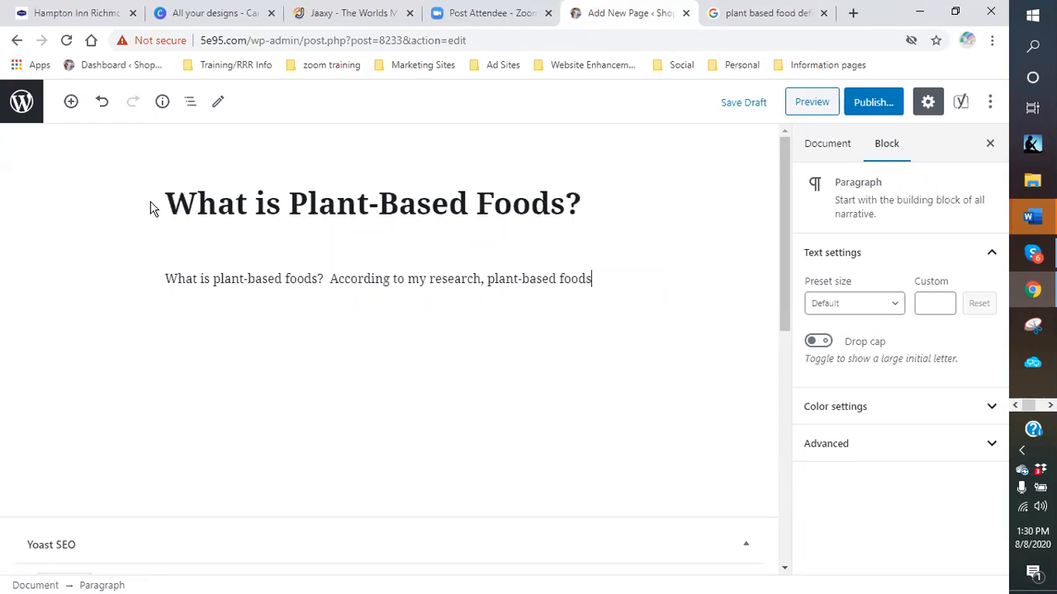
text(are any food)
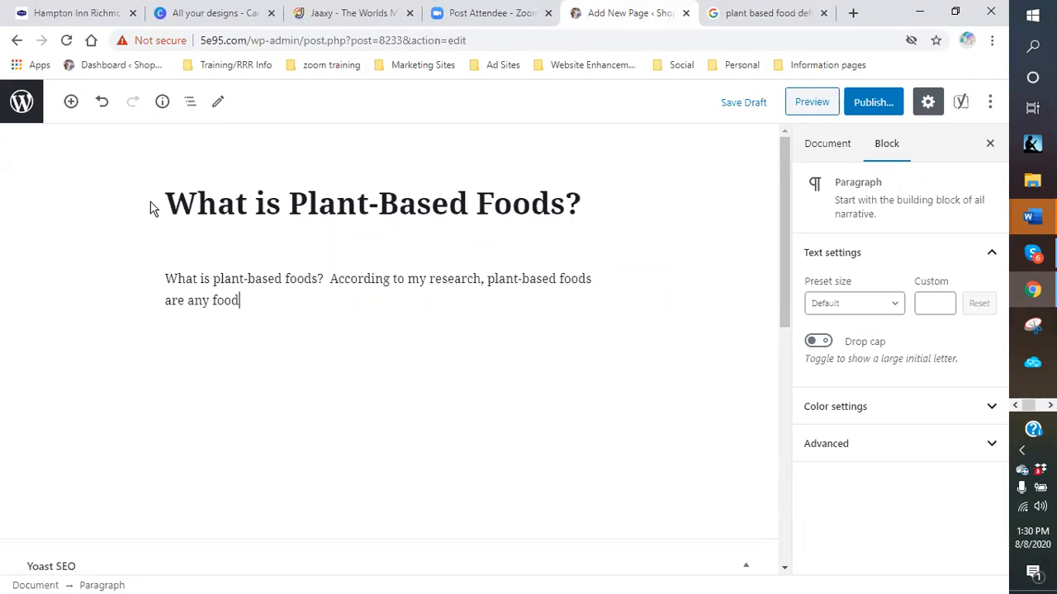
text(s that is grown from the earth)
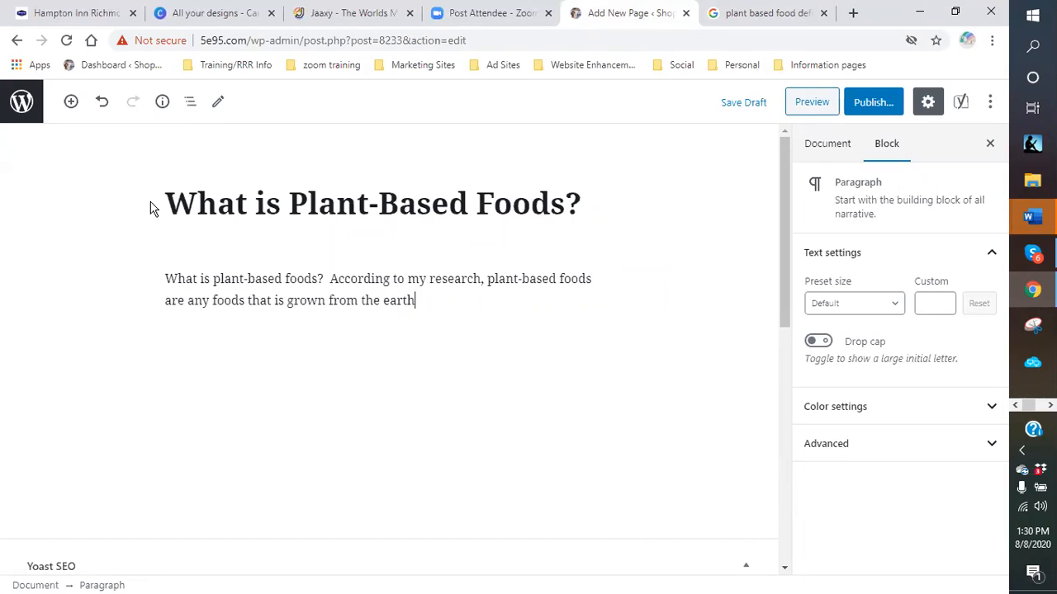
text(!!! Simple riight.)
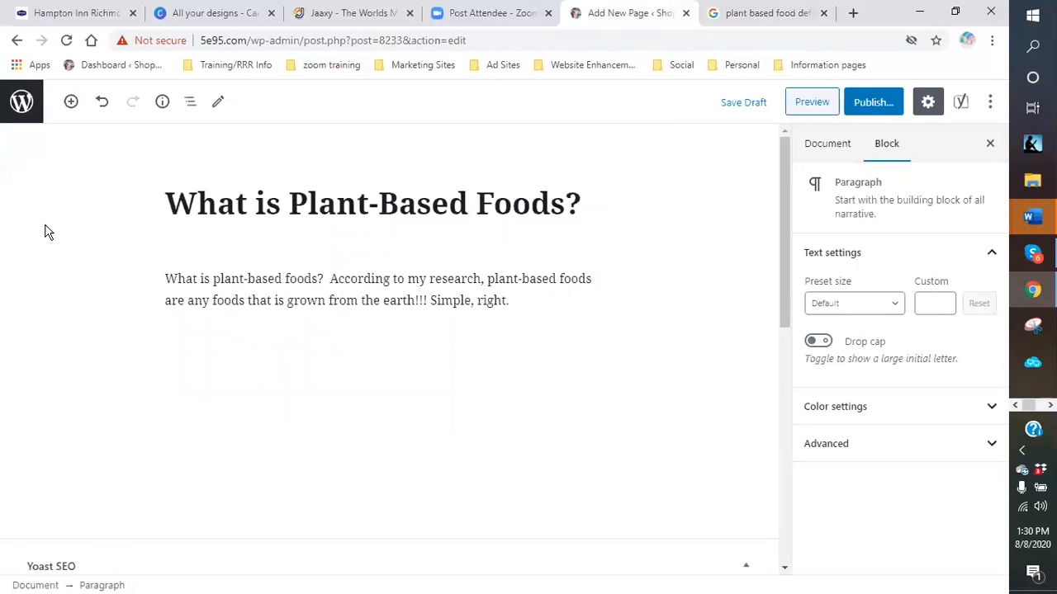
text(However, some plants)
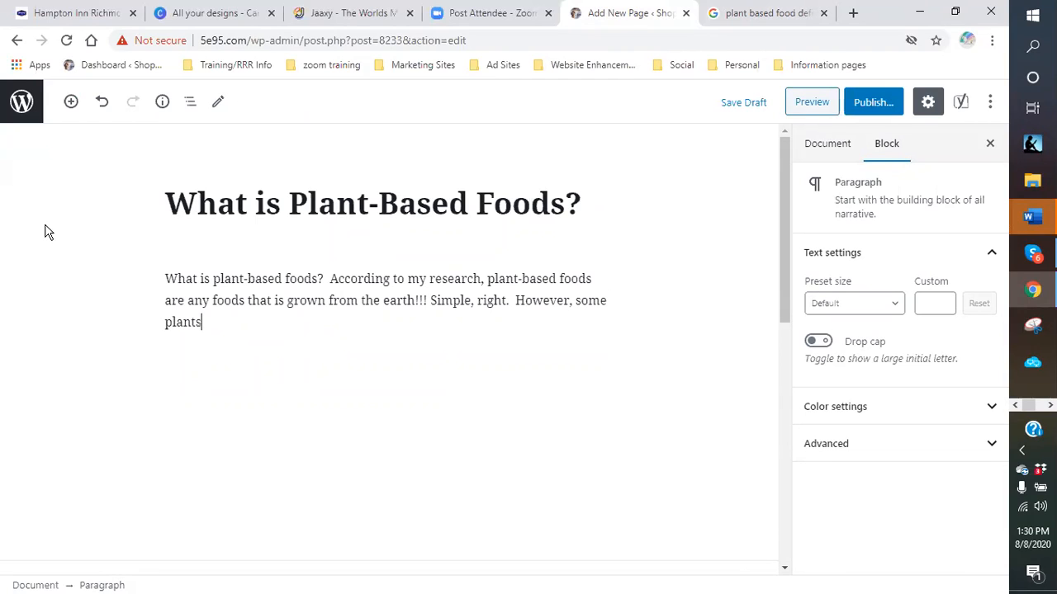
text( can be grown in the sear)
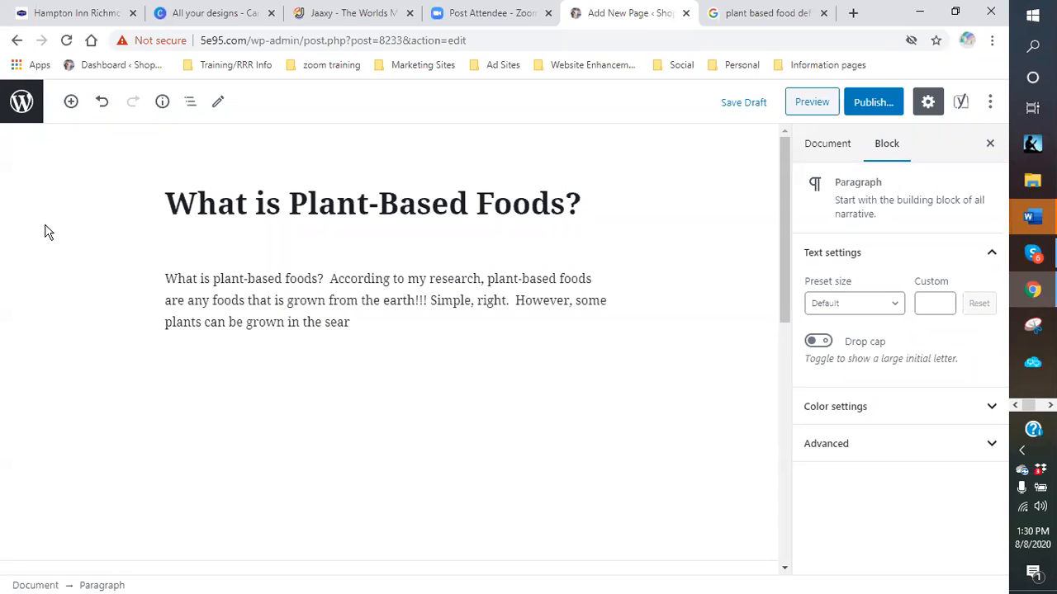
key(BackSpace)
text(.  Such as kelp.)
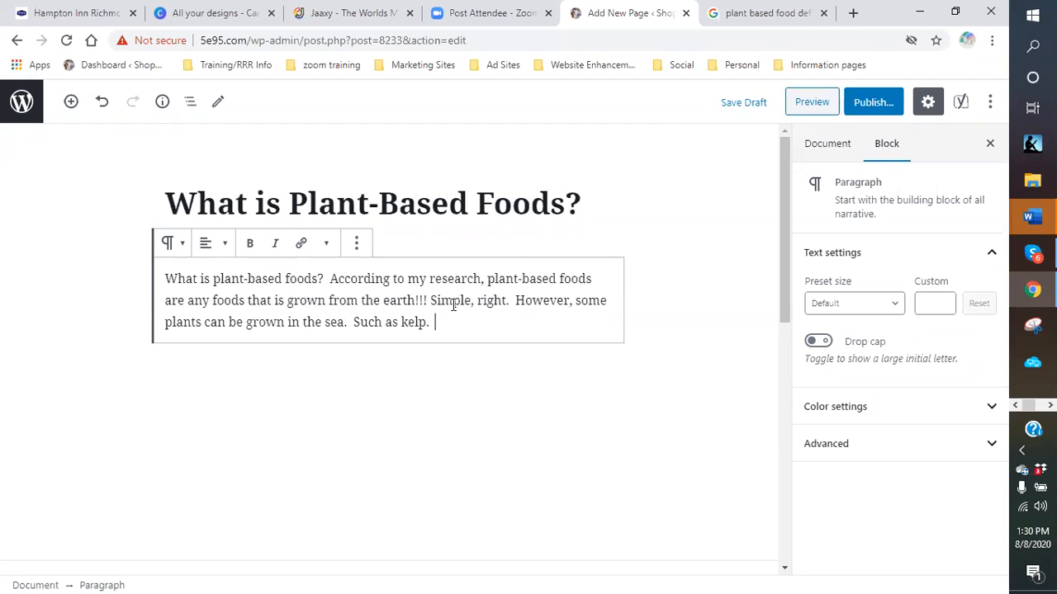
- Start a second paragraph beginning 'Throughout the centuries'
key(Return)
text(Thoru)
key(BackSpace)
key(BackSpace)
text(rough out the centure)
- Continue the paragraph: people have relied on plants; gardens and farms supply US markets
key(BackSpace)
text(ies, pl)
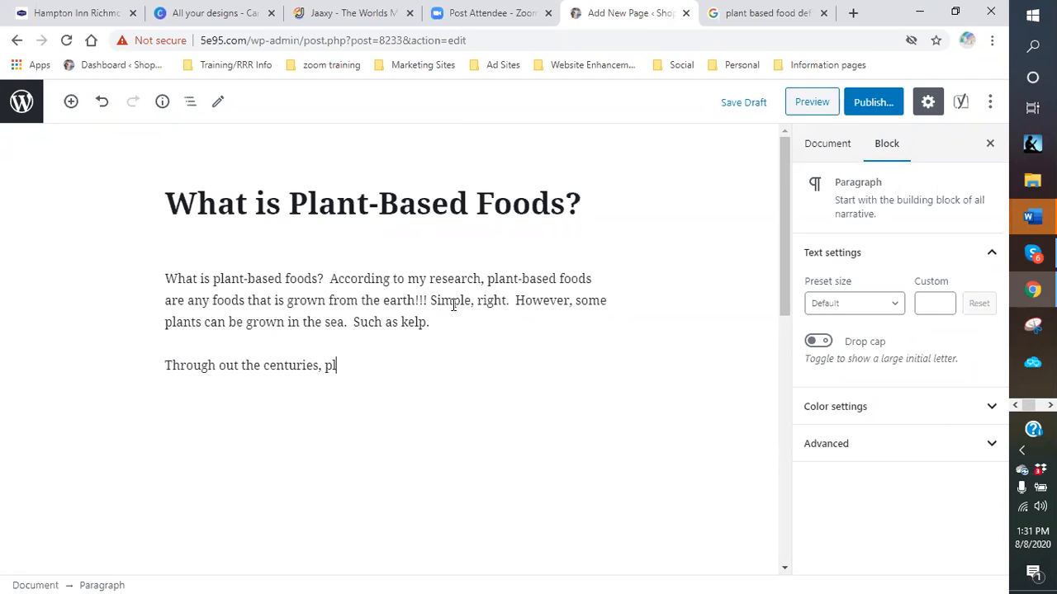
key(BackSpace)
text(eople as a h)
key(BackSpace)
text(whole have)
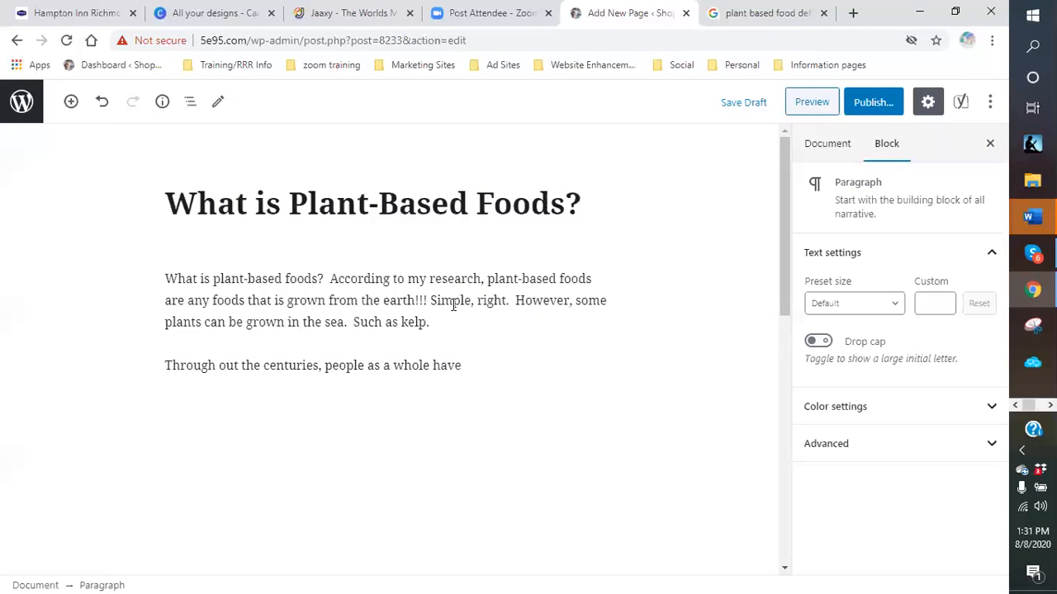
text( relied on plants )
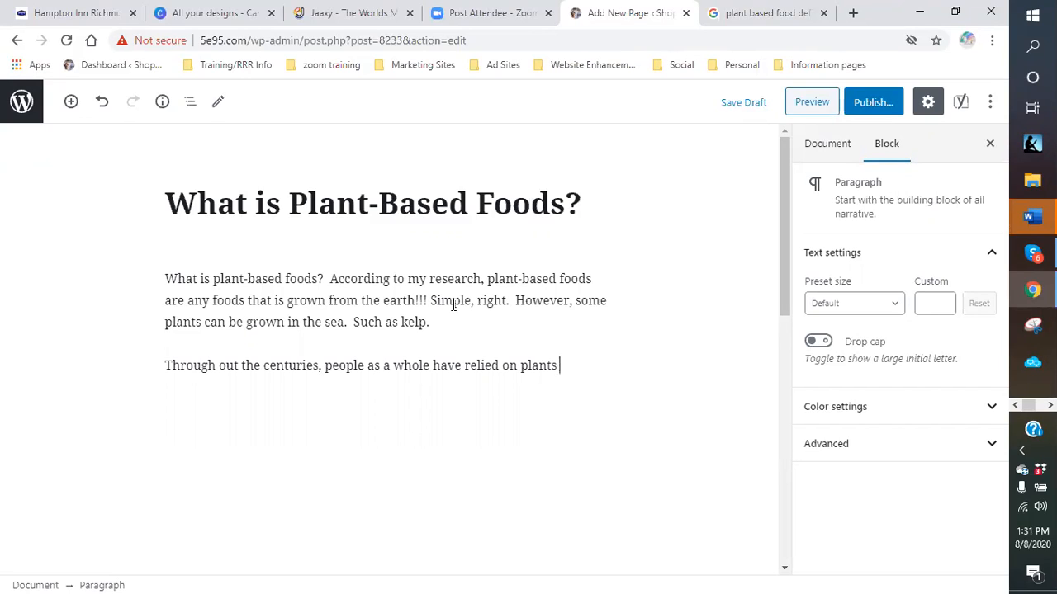
text(for food. Gra)
key(BackSpace)
key(BackSpace)
text(ardens)
key(BackSpace)
text(s and farms make us)
key(BackSpace)
text(p a large portion of the)
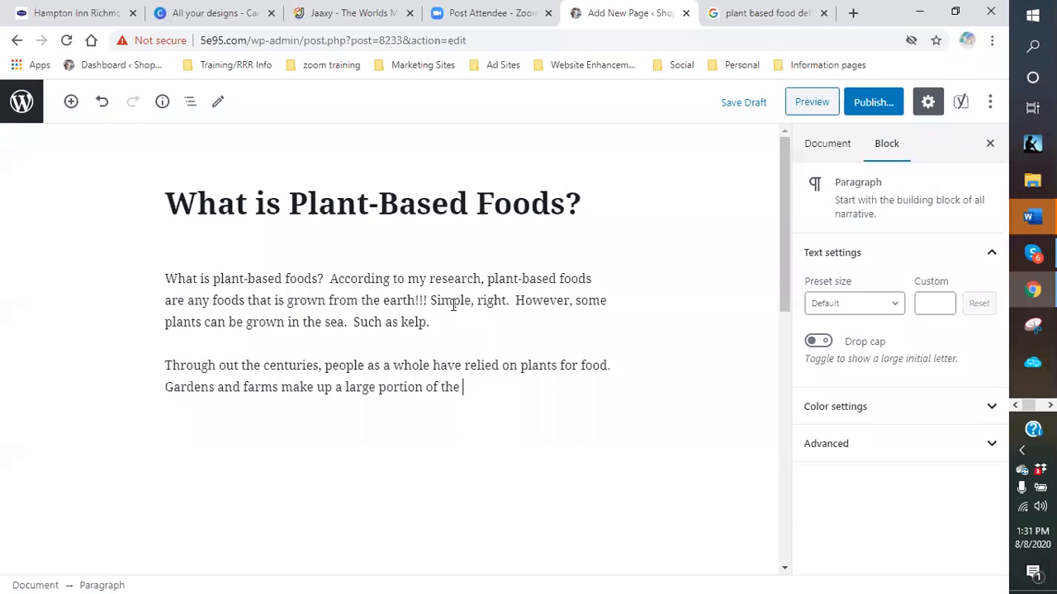
text( surround markets here in the)
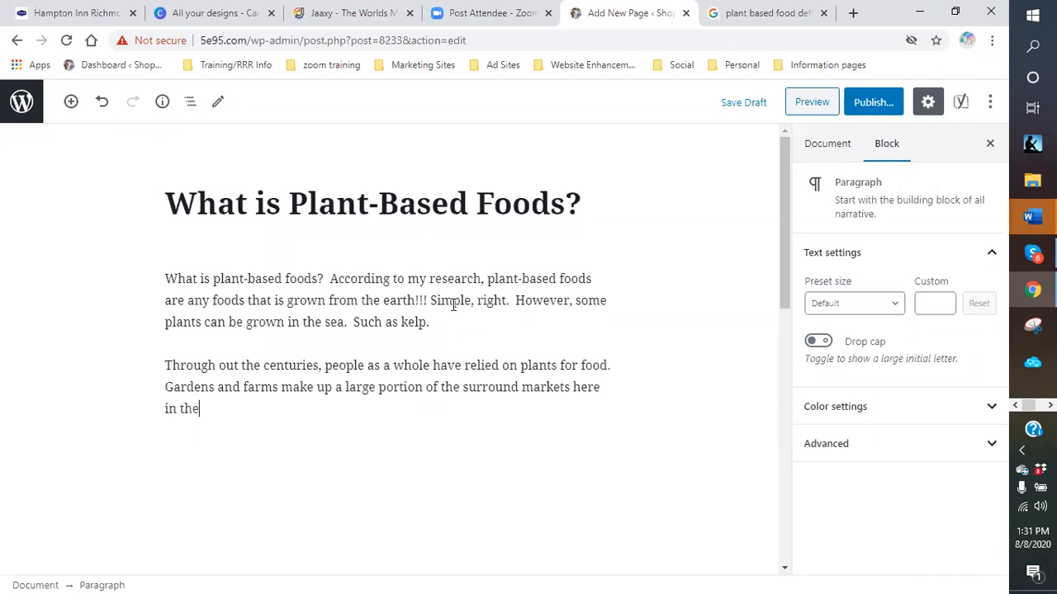
text( US.)
text( a)
text(l)
text(All over the wo)
text(rld, fruits and ve)
text(getables)
text( are)
text( imported and ep)
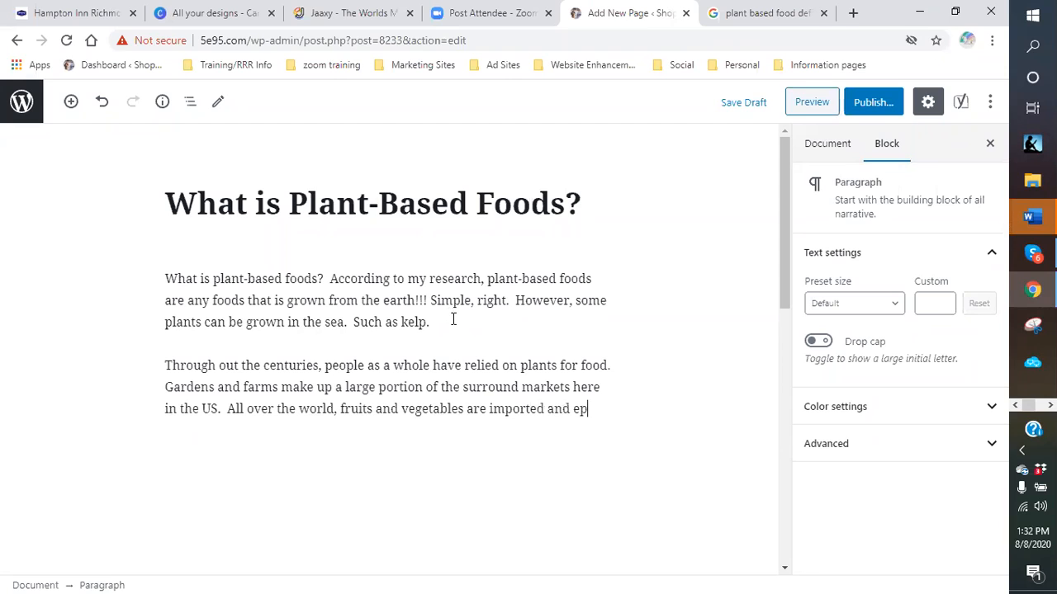
- Finish with produce exported for shortages and tastes, ending 'So, how does that affect me you ask?'
key(BackSpace)
text(xported)
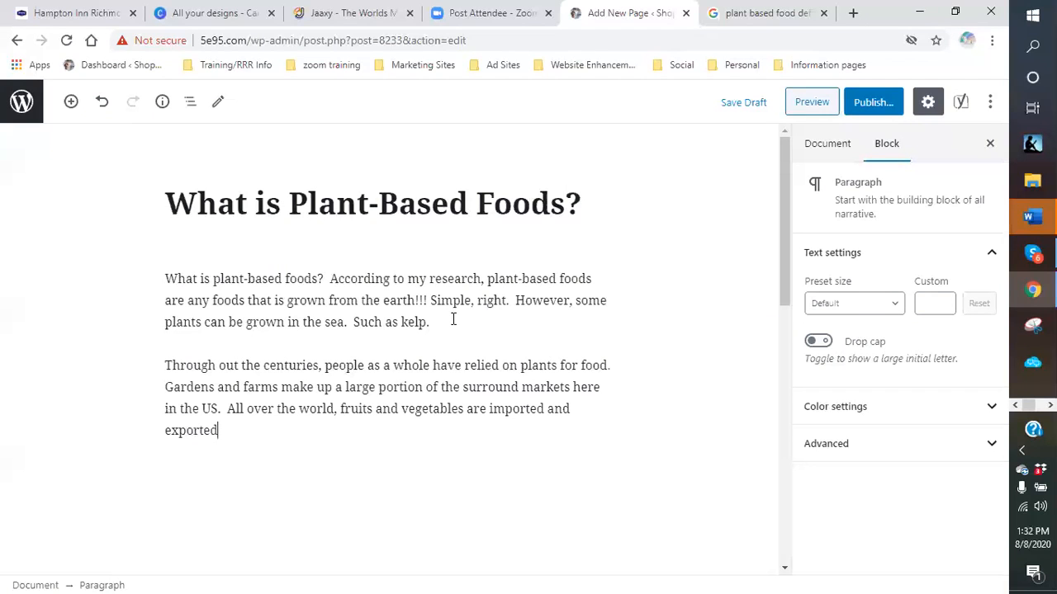
text( to cope with )
text(all types)
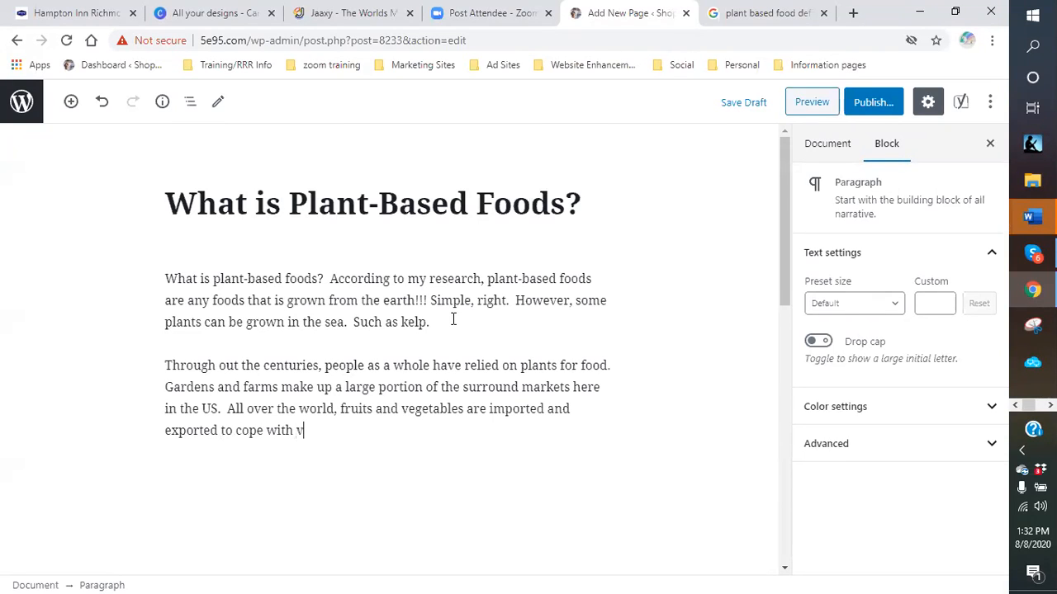
text( of shortab)
key(BackSpace)
text(ge)
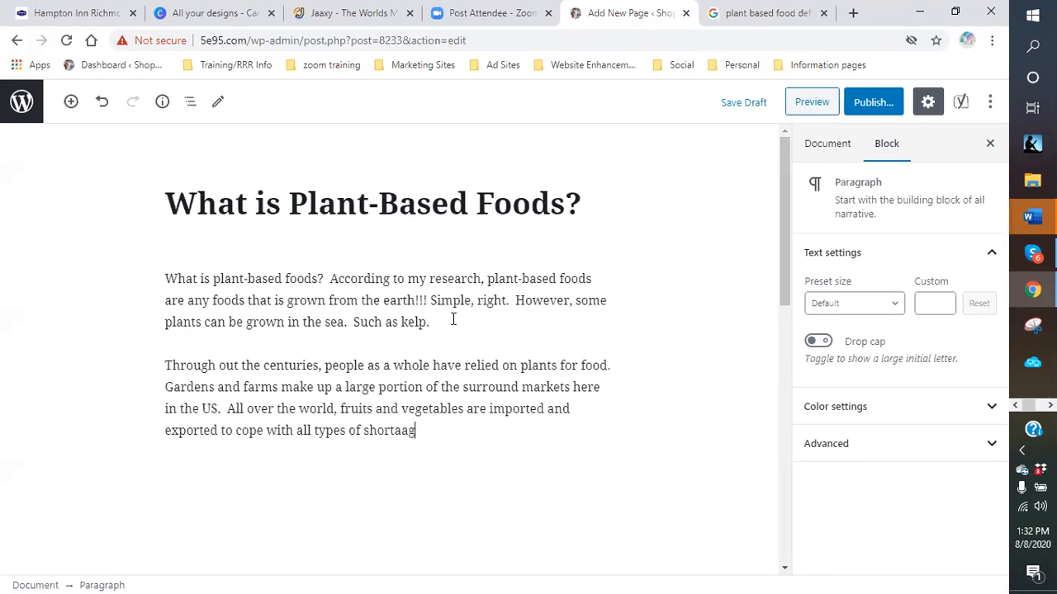
key(BackSpace)
key(BackSpace)
text(ges and even ta)
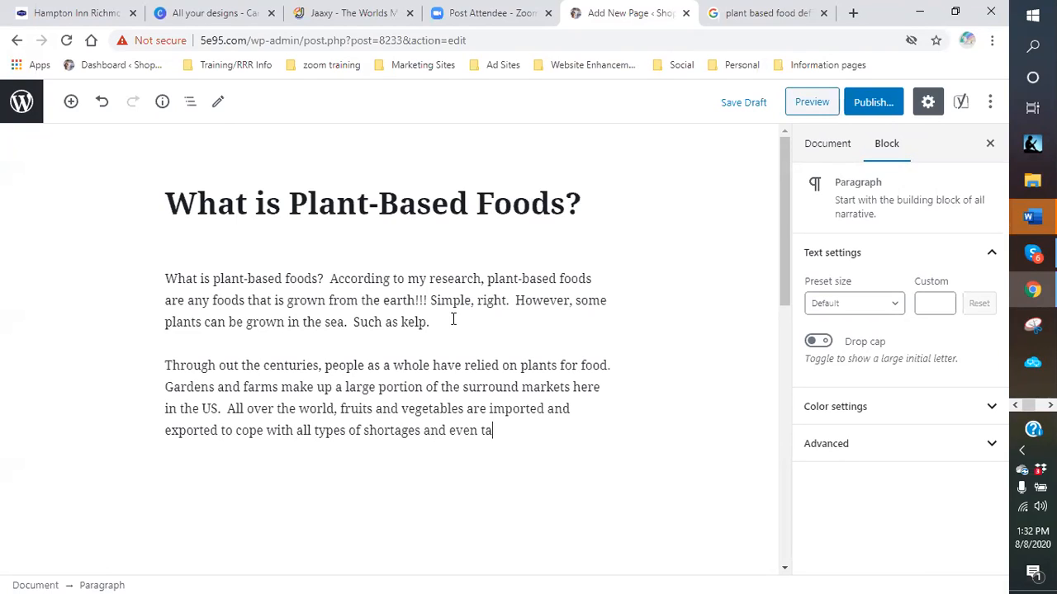
text(stes. She)
key(BackSpace)
key(BackSpace)
text(o, how does that )
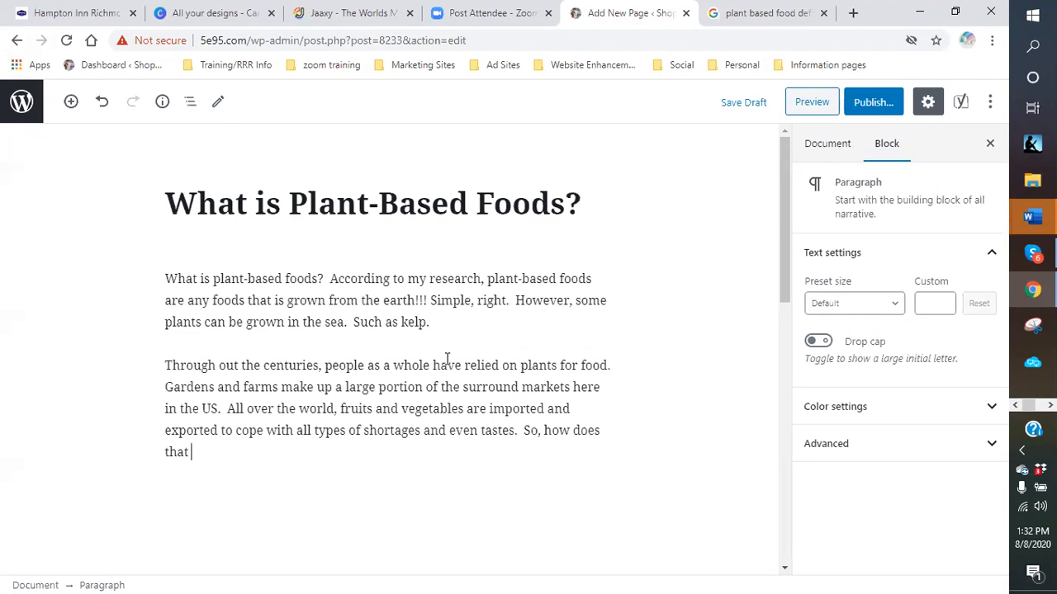
text(affect me you ask.)
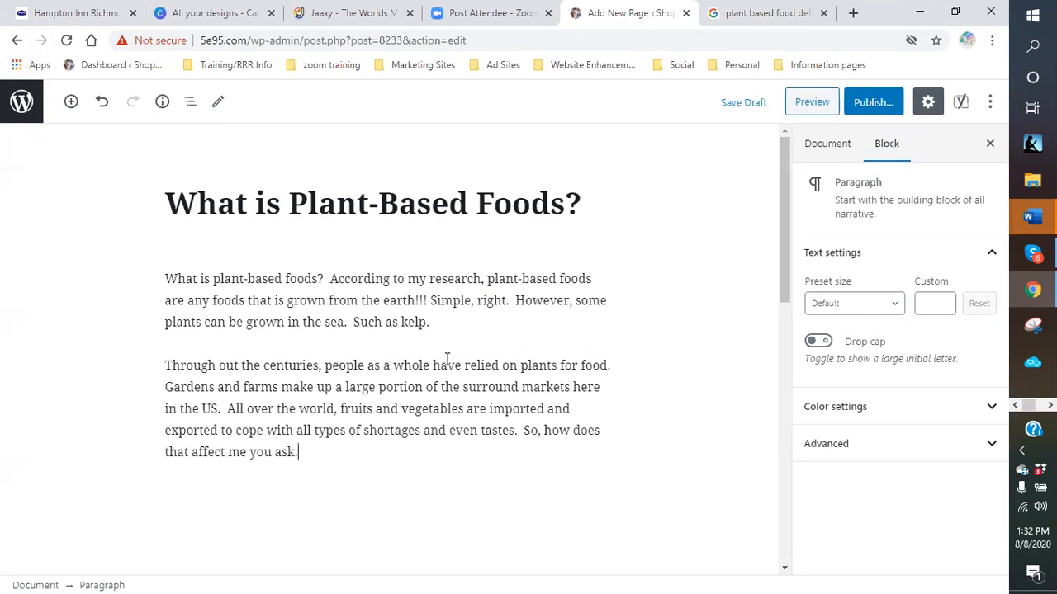
key(Return)
scroll(347, 317, down, 2)
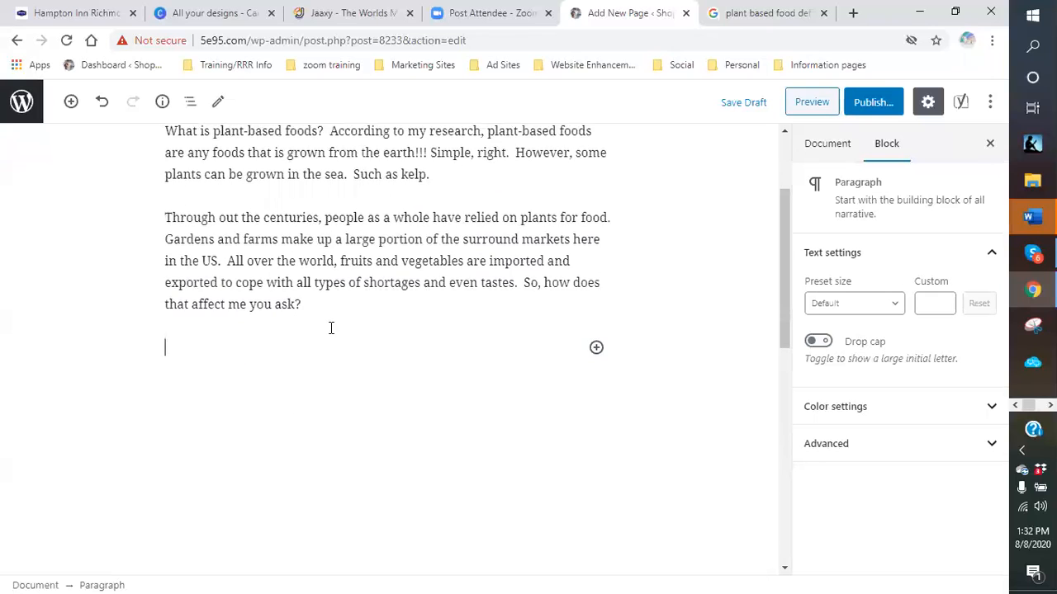
scroll(330, 327, up, 1)
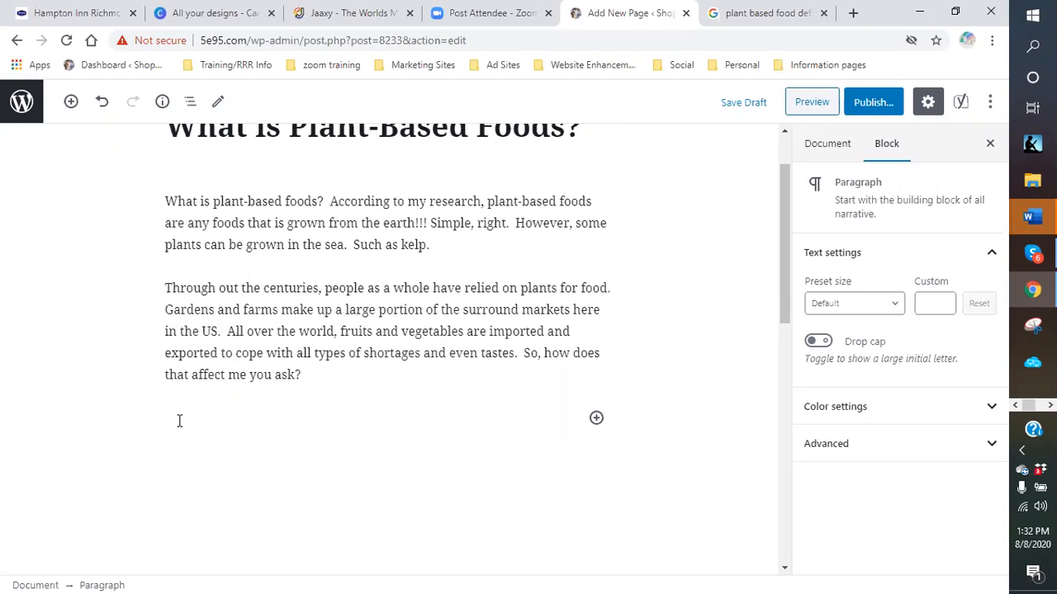
text(Type)
key(BackSpace)
key(BackSpace)
key(BackSpace)
key(BackSpace)
- Insert an H2 heading 'Types of Plant-Based Foods'
click(595, 419)
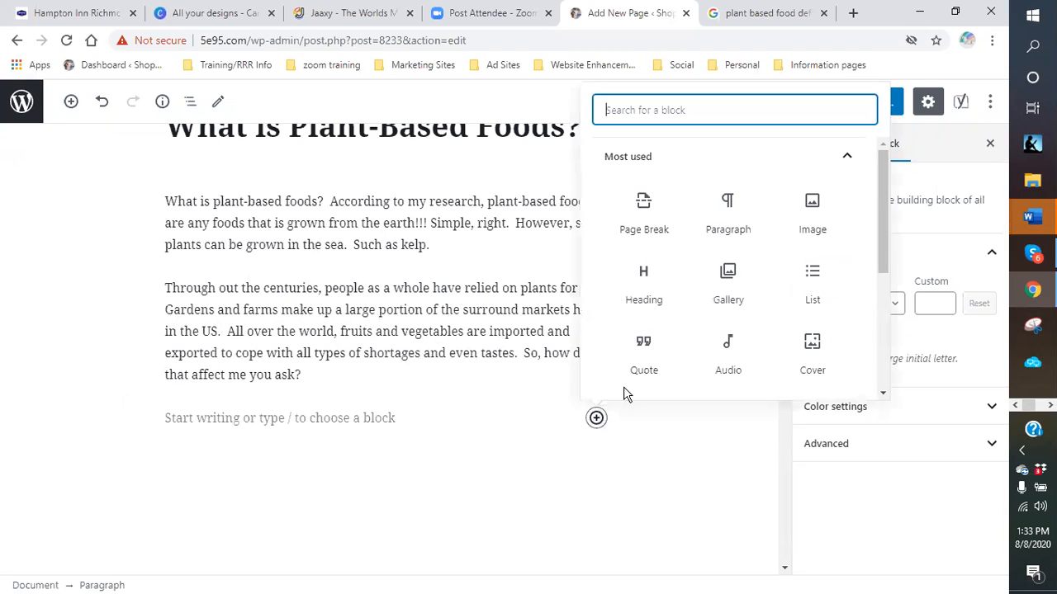
click(644, 301)
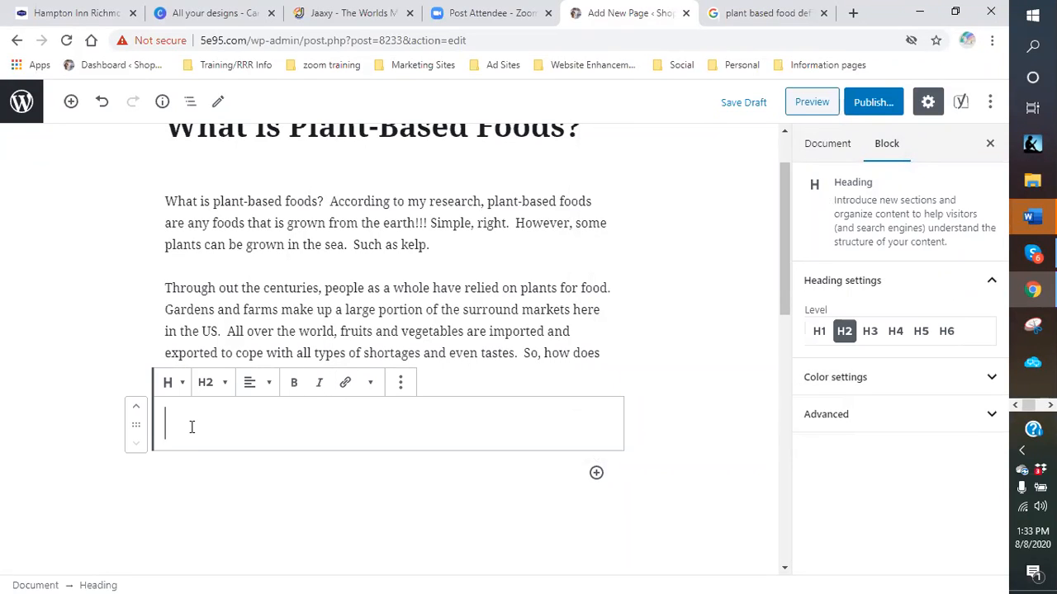
text(type)
key(BackSpace)
key(BackSpace)
key(BackSpace)
key(BackSpace)
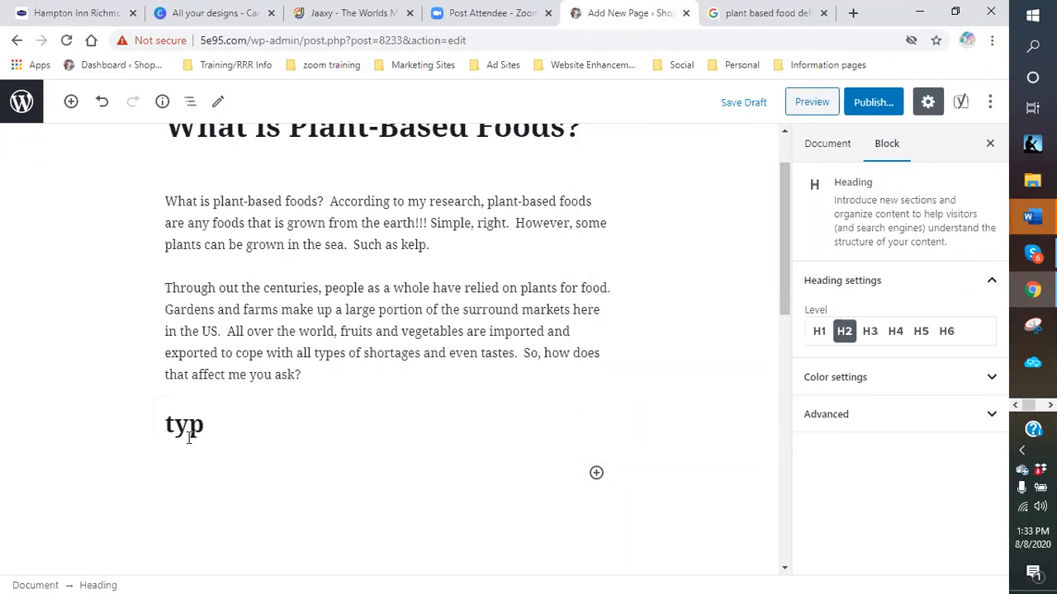
text(Types of )
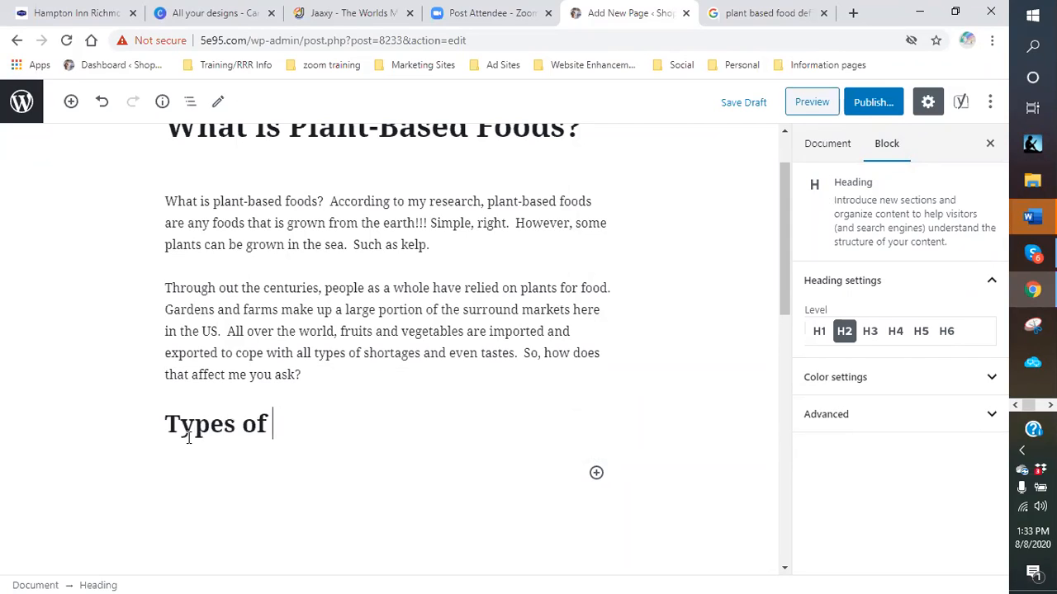
text(Plant-ba)
key(BackSpace)
key(BackSpace)
text(Based)
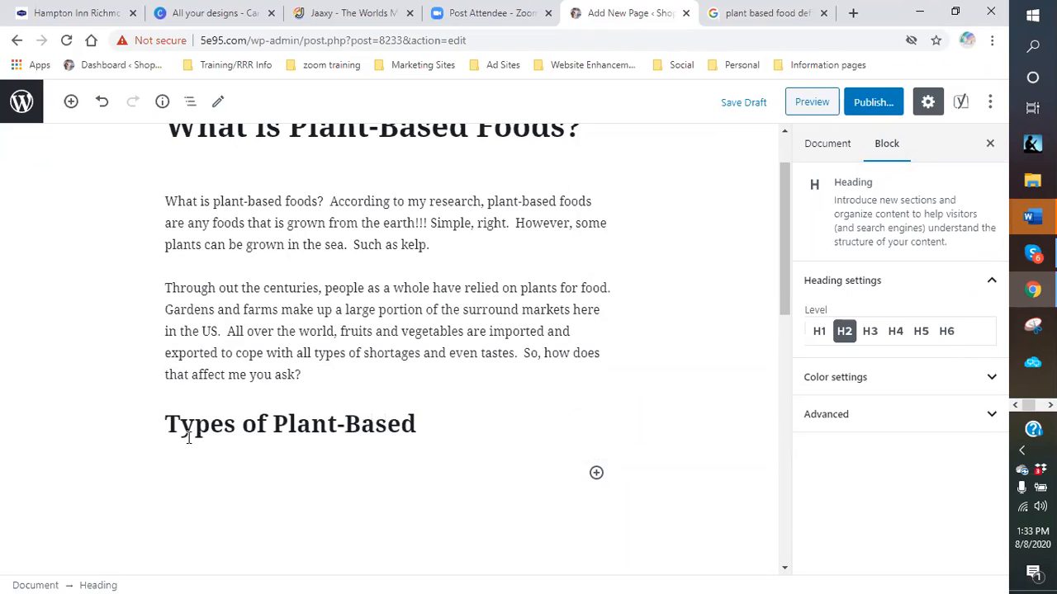
text( Foods)
key(Return)
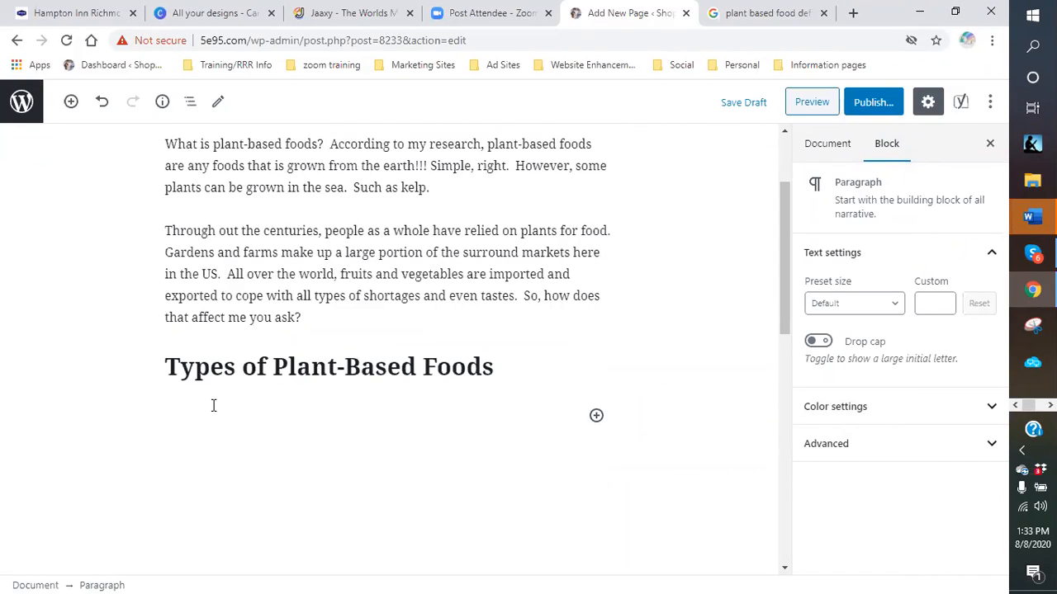
- Add an H3 subheading 'Earth bound foods' below it
text(Eartgh)
key(BackSpace)
key(BackSpace)
key(BackSpace)
text(h)
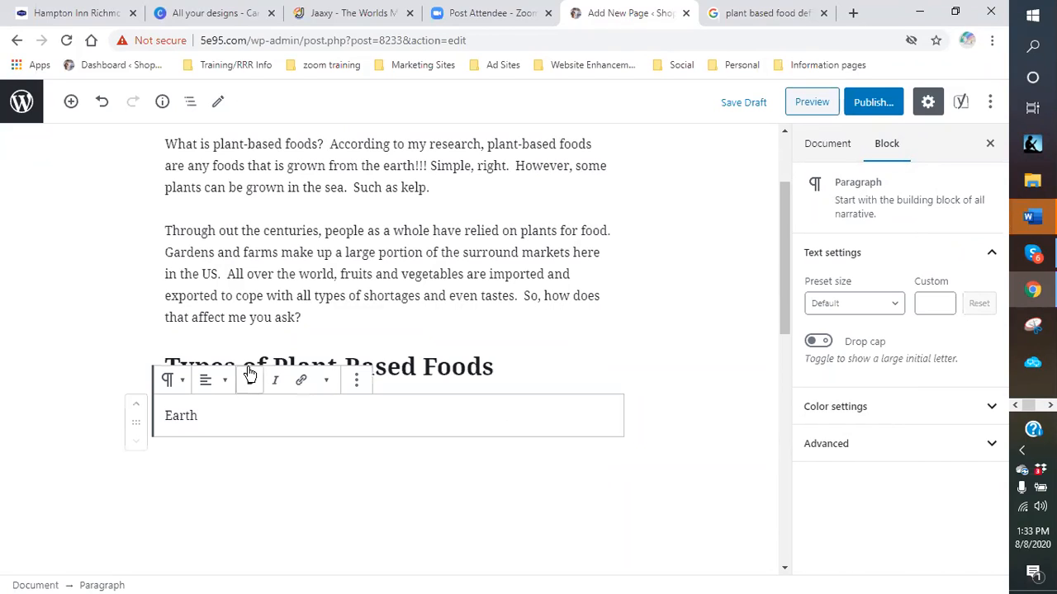
click(170, 380)
click(201, 241)
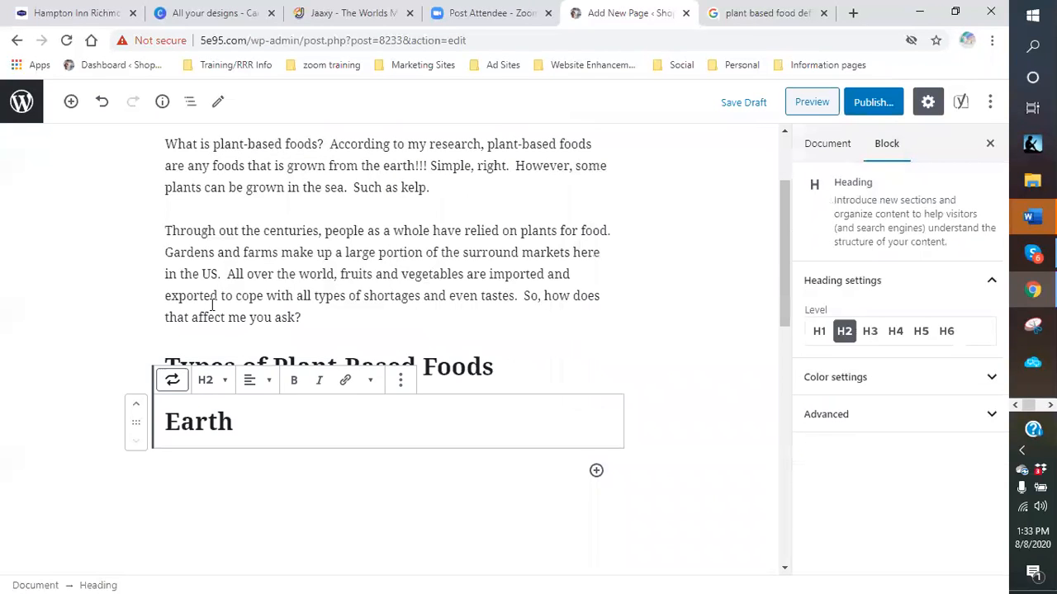
click(223, 388)
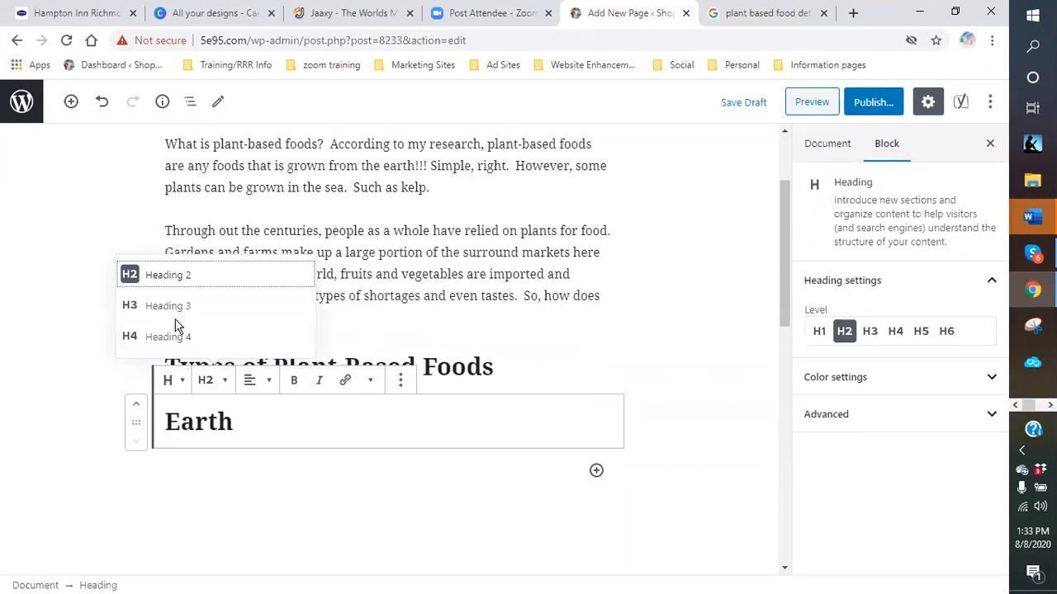
click(177, 307)
click(246, 415)
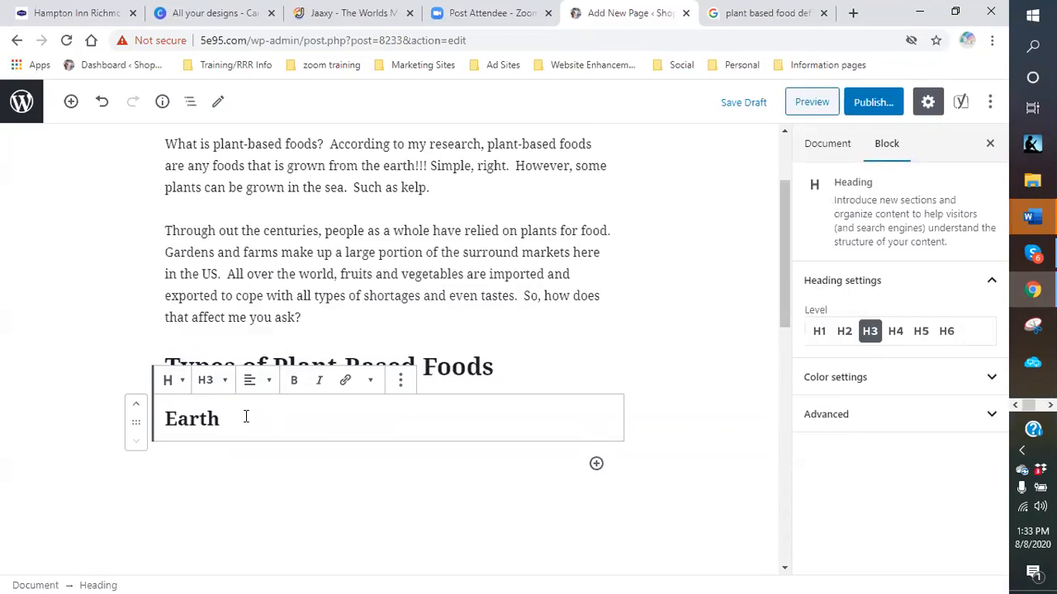
text(bound)
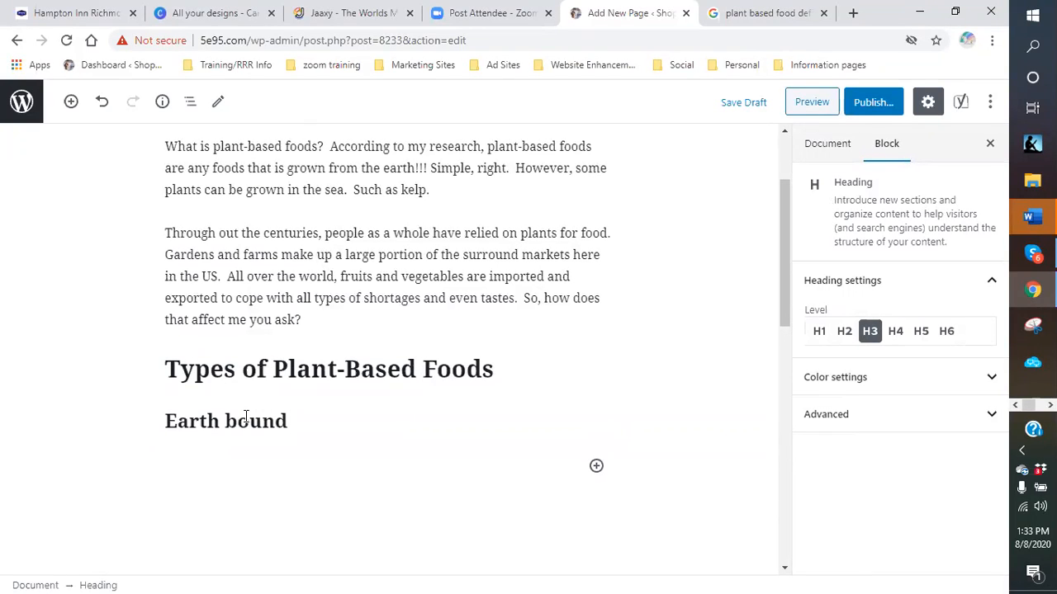
text( foods)
key(Return)
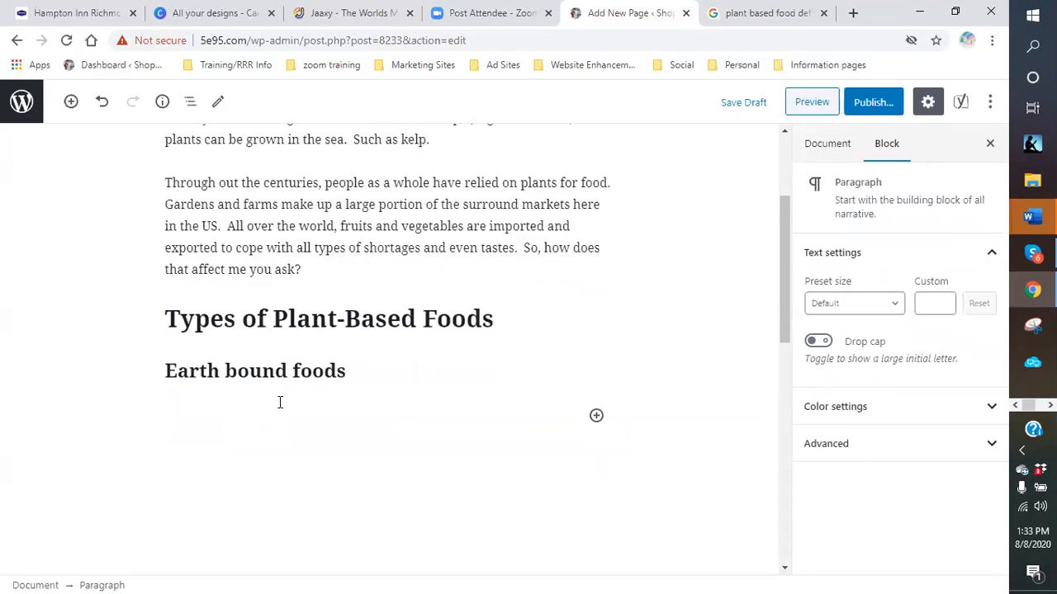
- Add a second H3 subheading reading 'Water type'
click(596, 416)
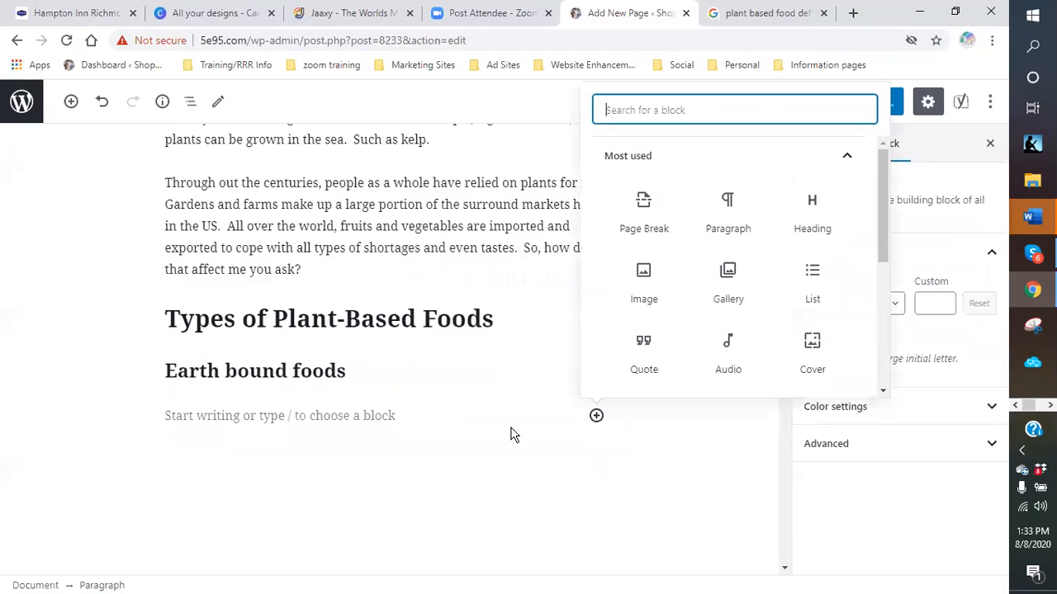
click(223, 419)
click(595, 416)
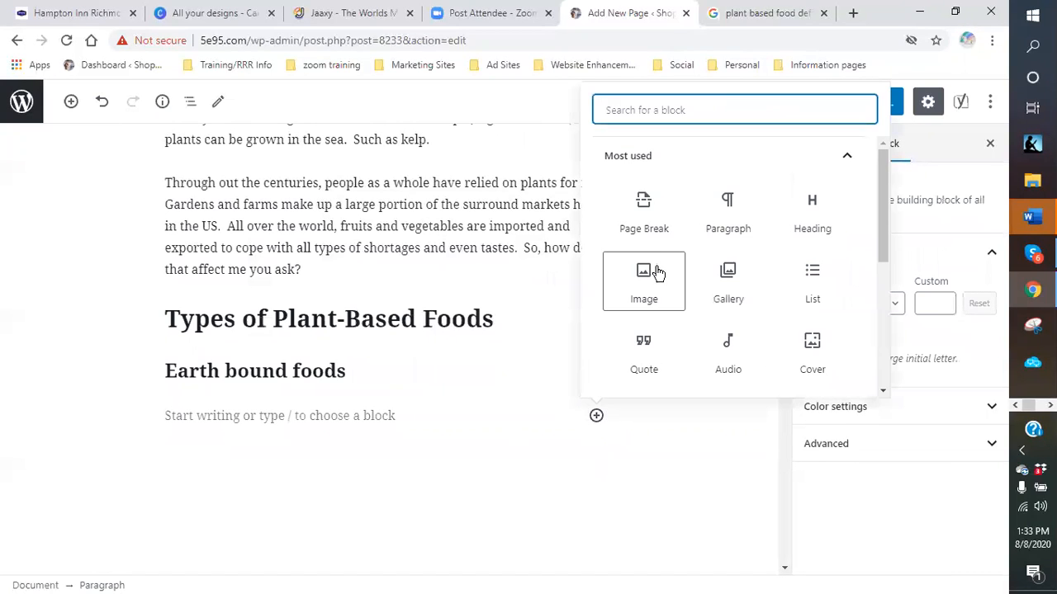
click(805, 222)
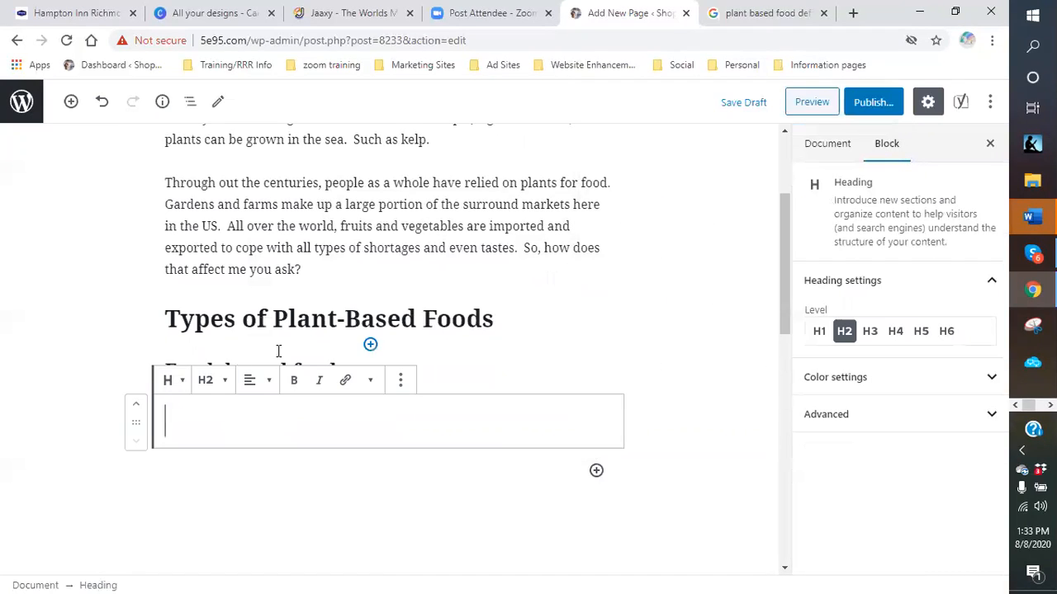
click(213, 380)
click(198, 307)
click(201, 421)
text(QW)
key(BackSpace)
key(BackSpace)
text(wa)
key(BackSpace)
key(BackSpace)
text(Water )
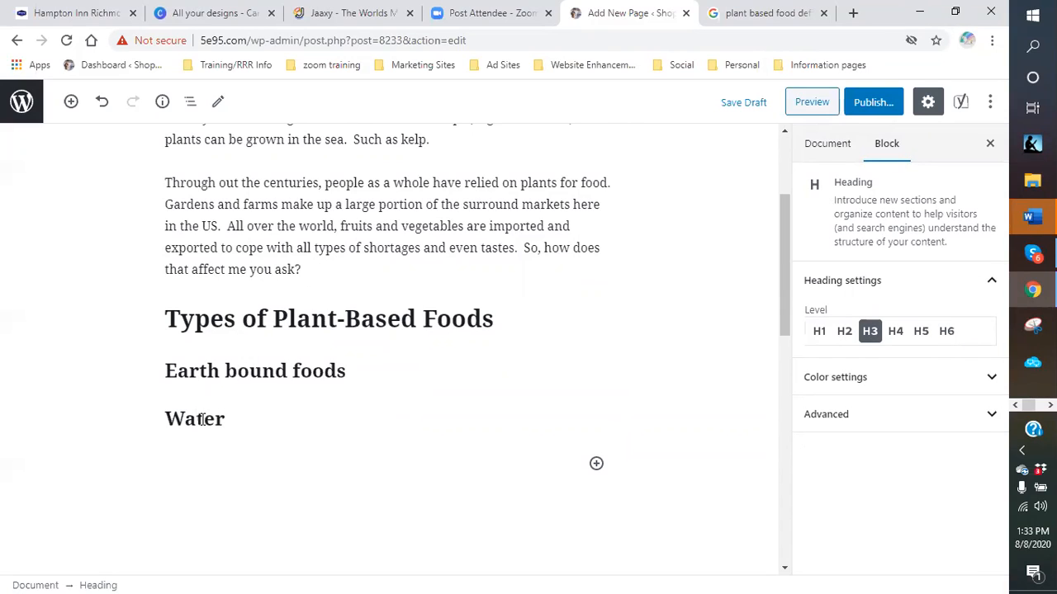
text(types food)
key(BackSpace)
key(BackSpace)
key(BackSpace)
key(BackSpace)
key(BackSpace)
key(BackSpace)
- Extend the H3 heading so it reads 'Water type plant-based'
text(plant-based)
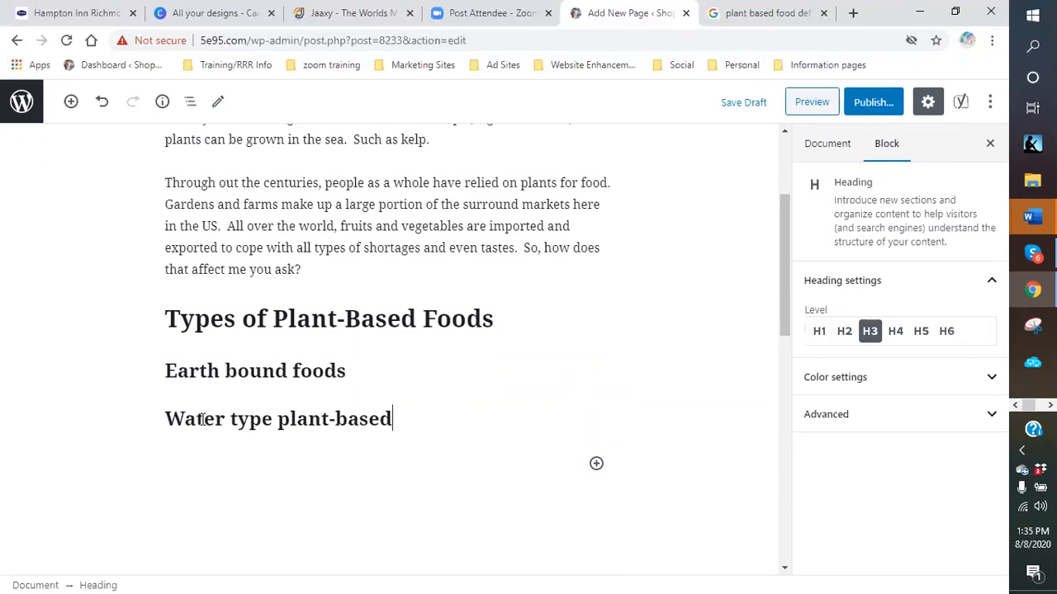
- Complete 'Water type plant-based foods' and add an H3 heading 'Tree veggies or fruits' below it
text(oods)
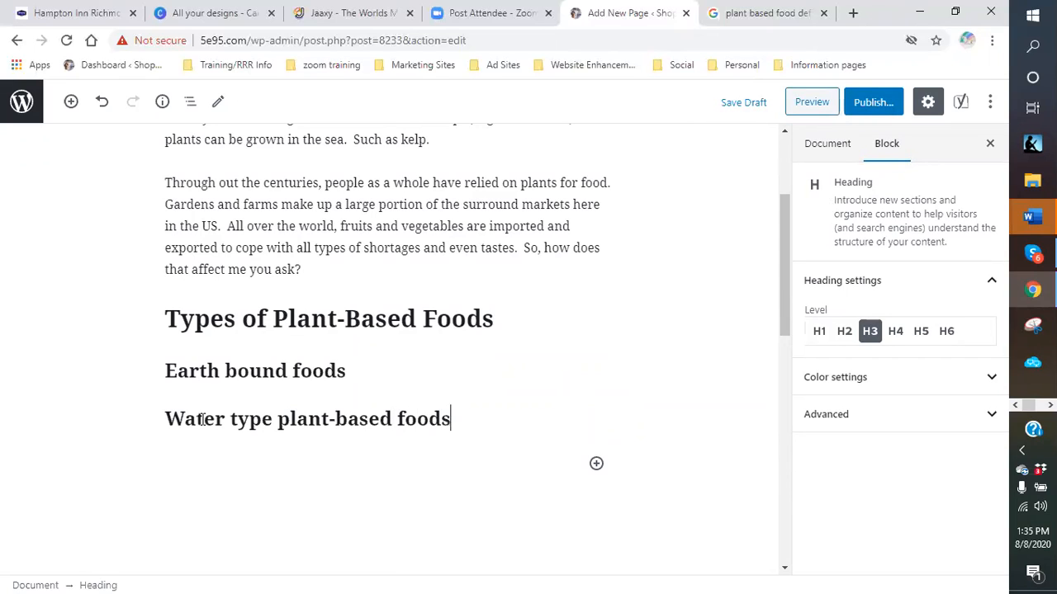
click(596, 465)
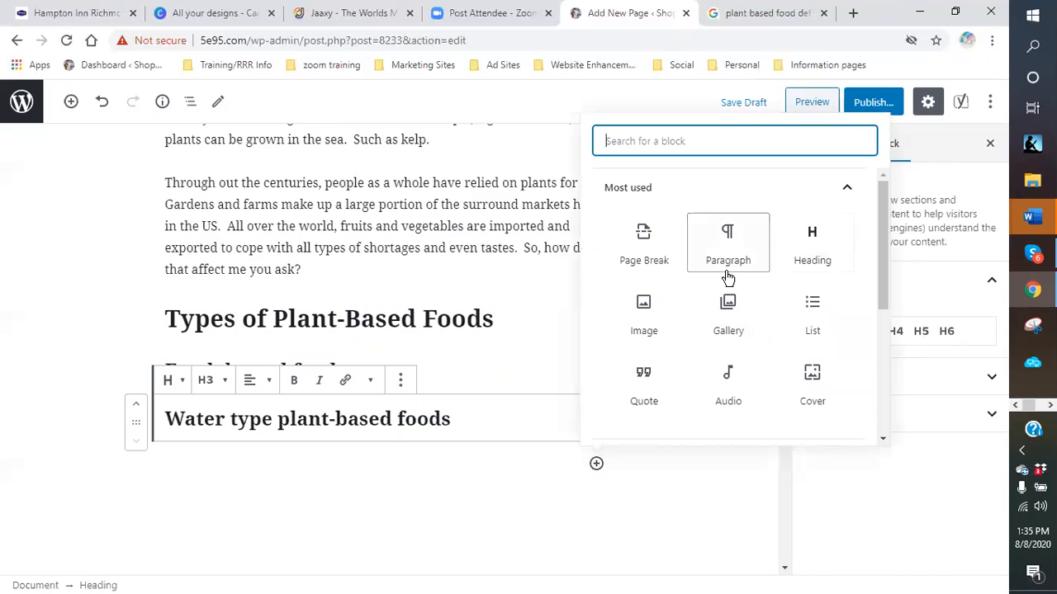
click(469, 424)
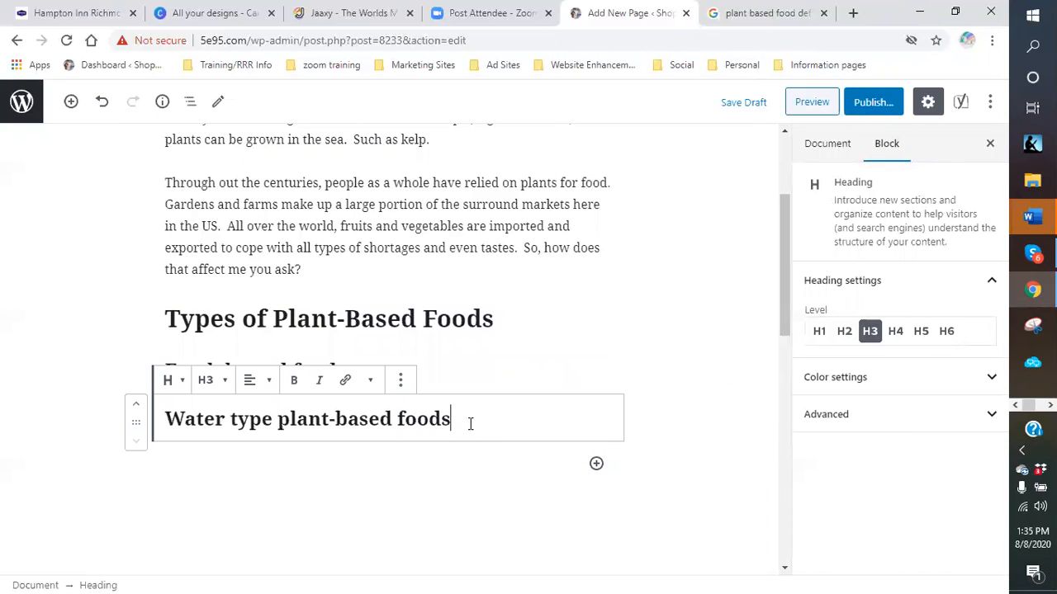
click(596, 464)
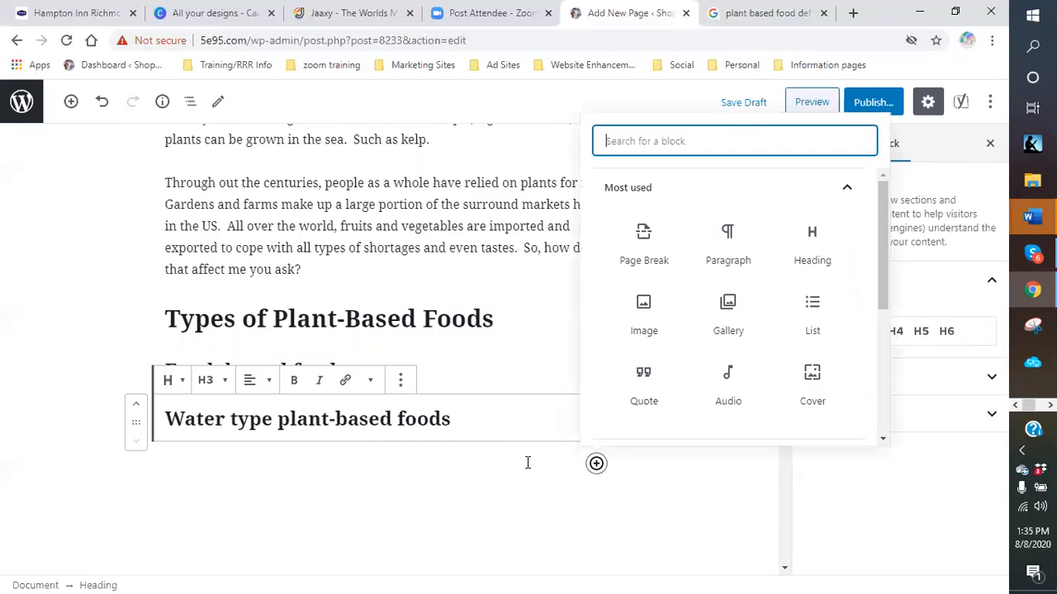
click(812, 247)
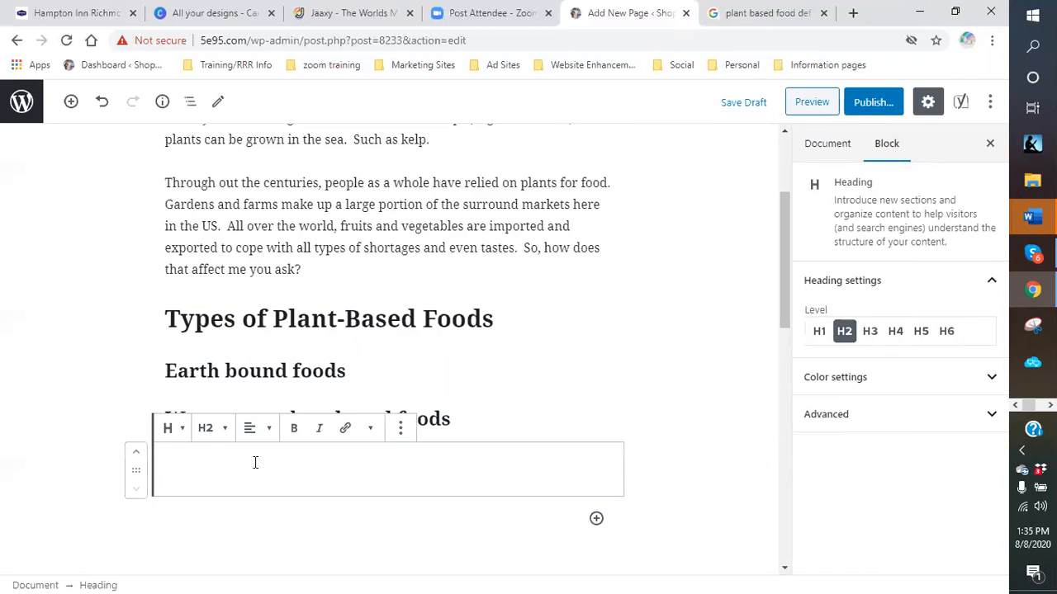
click(218, 436)
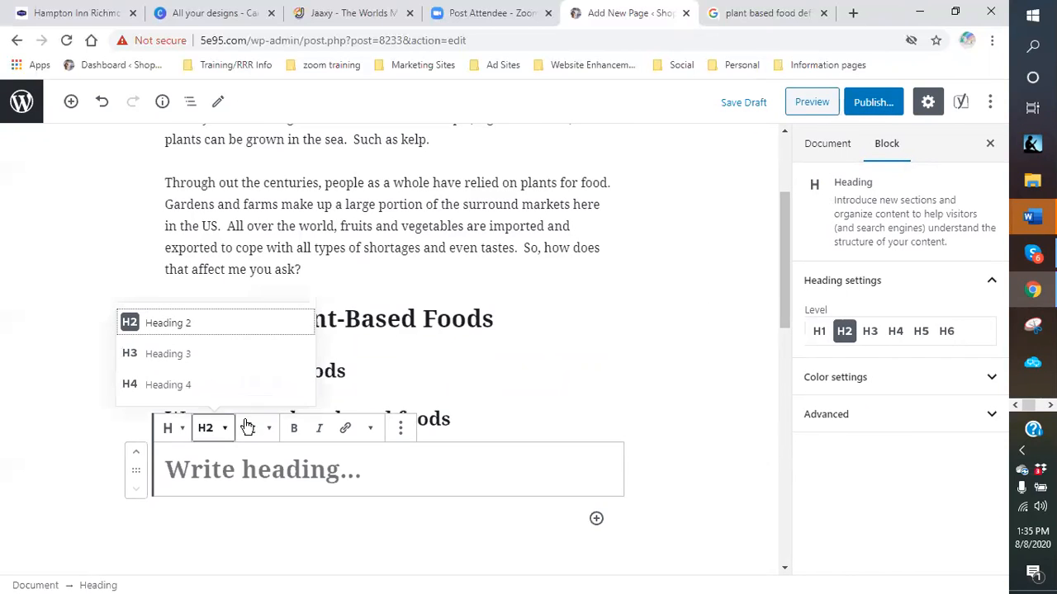
click(171, 356)
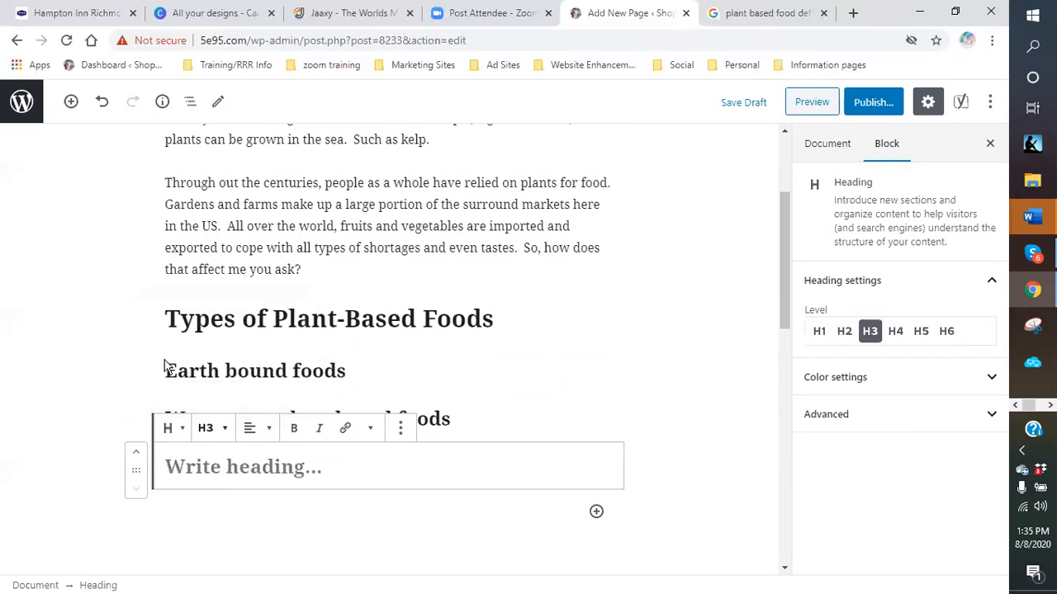
click(213, 473)
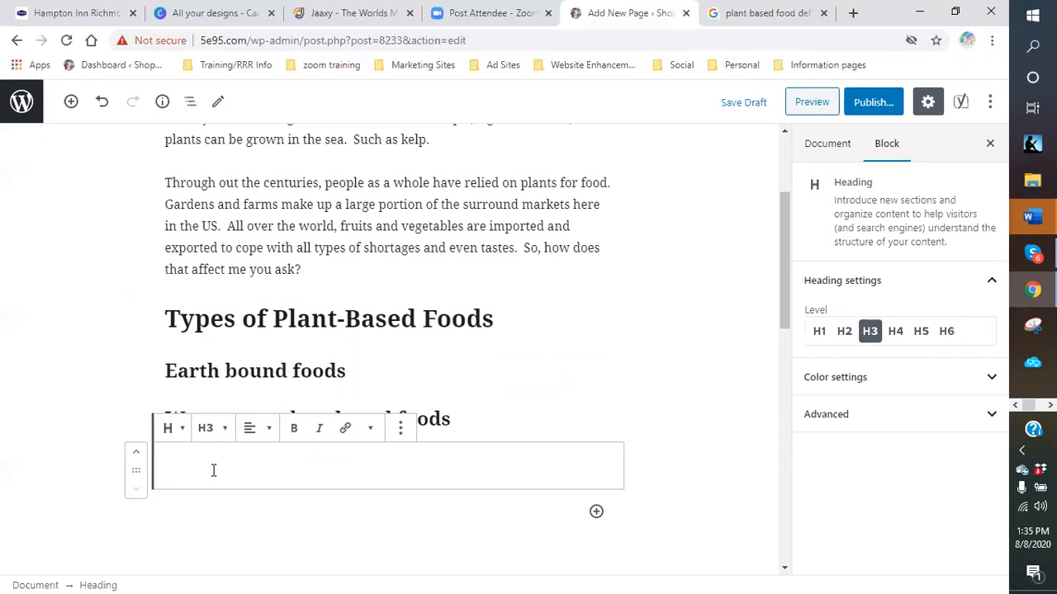
text(Tree veggies or fruite)
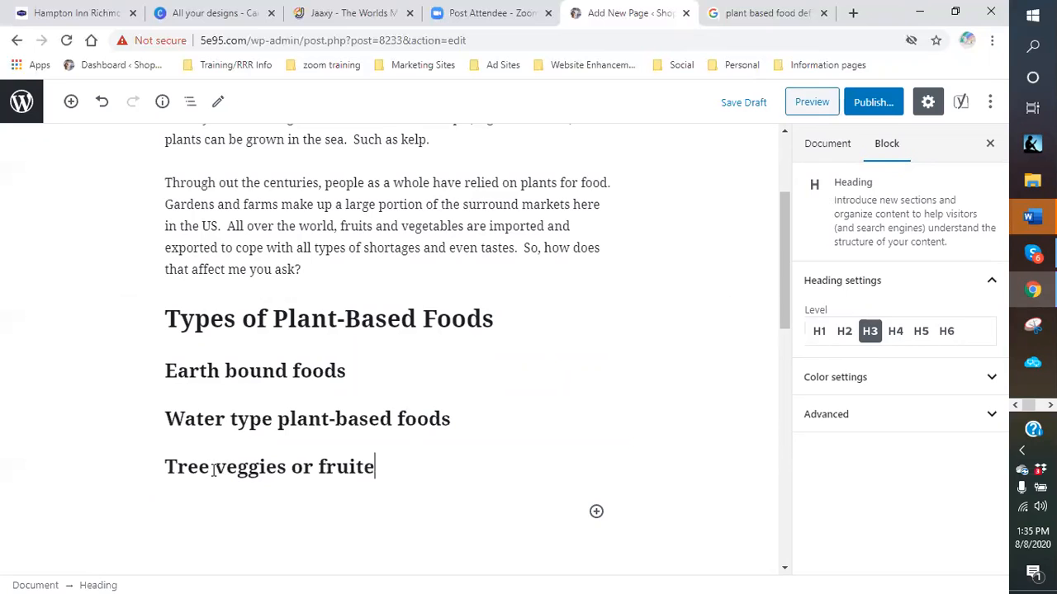
key(BackSpace)
text(s)
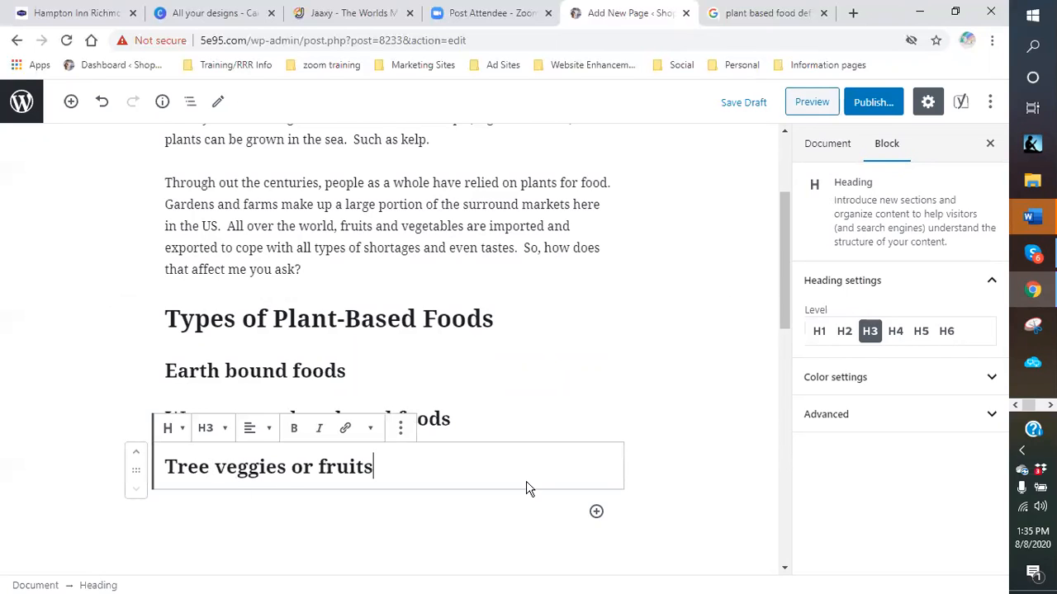
- Start a new block below 'Tree veggies or fruits' and turn it into a heading
key(Return)
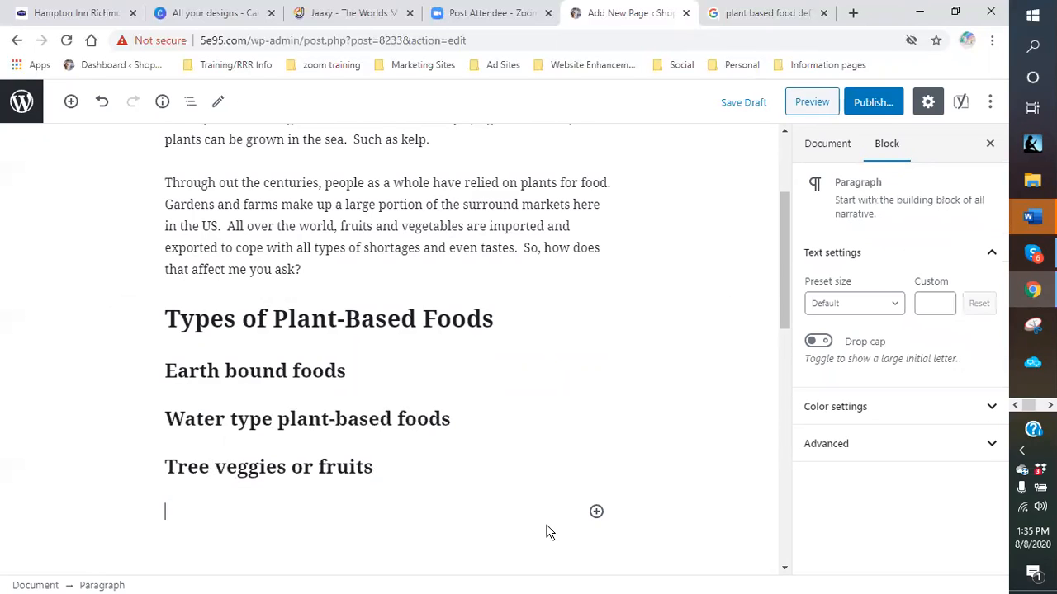
click(596, 513)
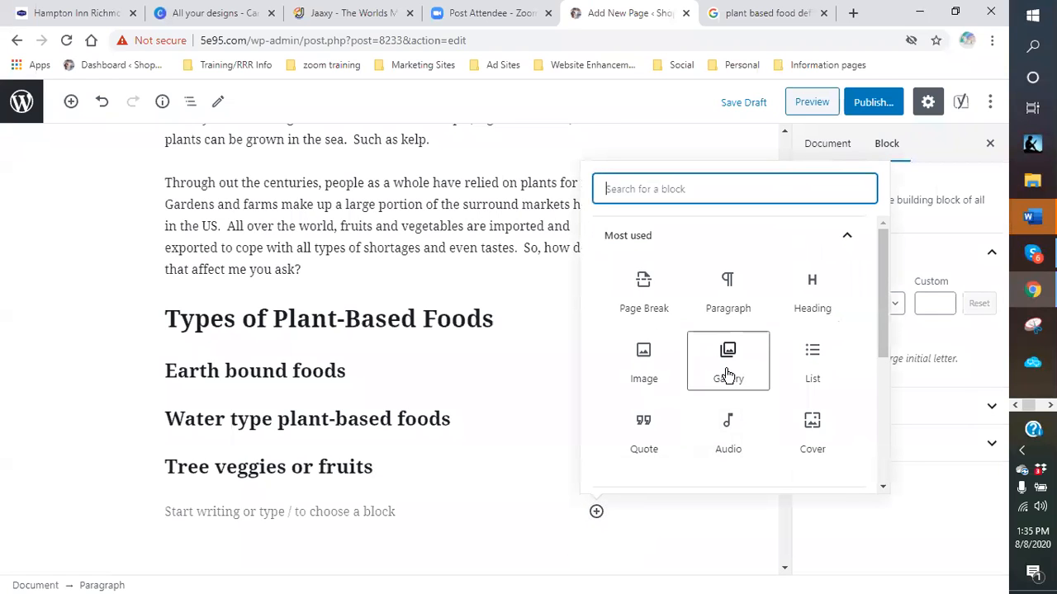
click(824, 312)
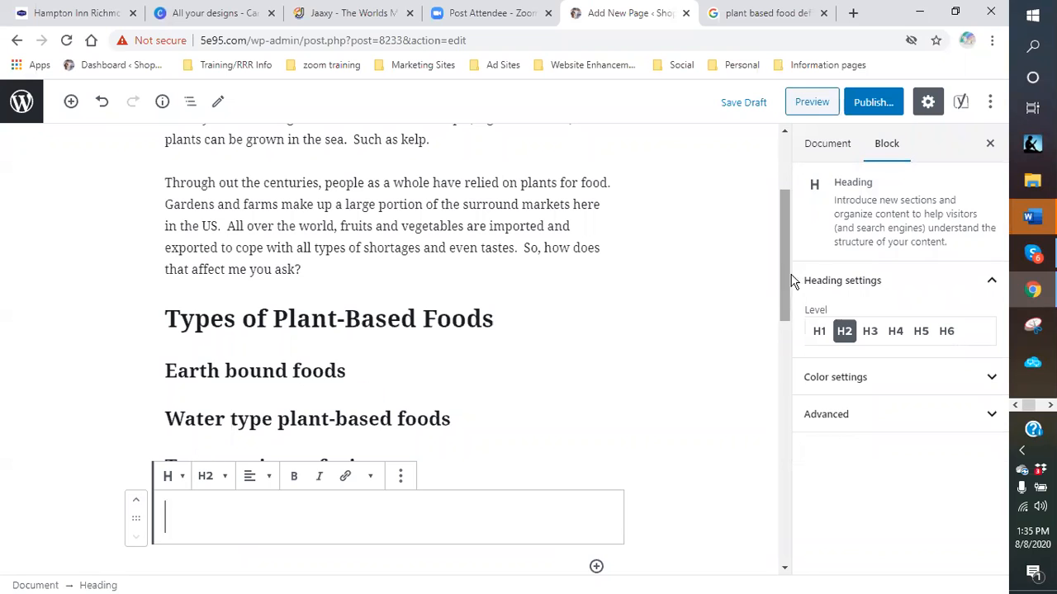
click(355, 14)
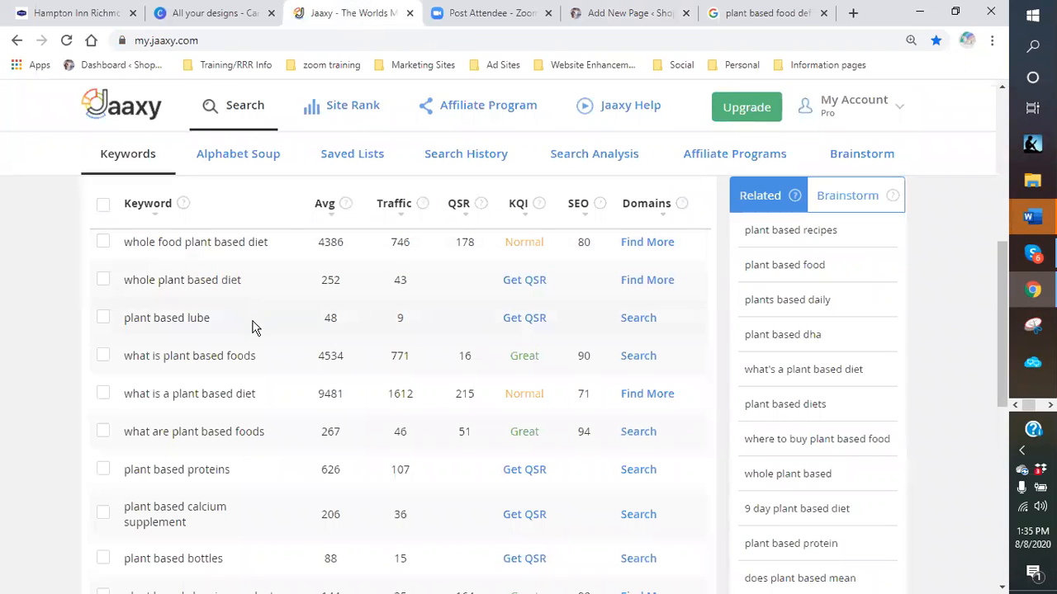
scroll(272, 355, up, 3)
scroll(271, 357, up, 5)
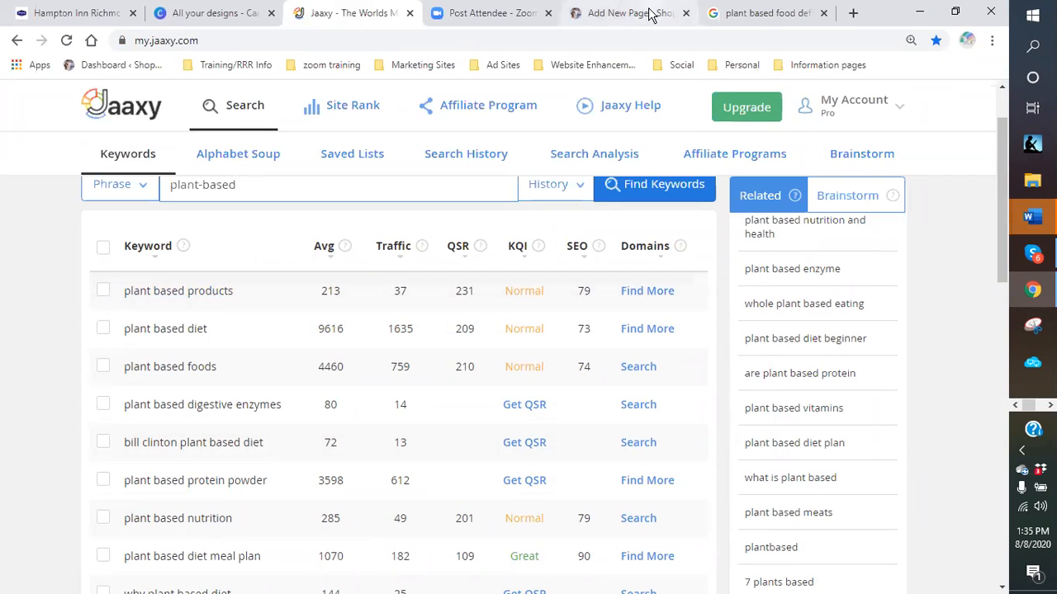
click(601, 17)
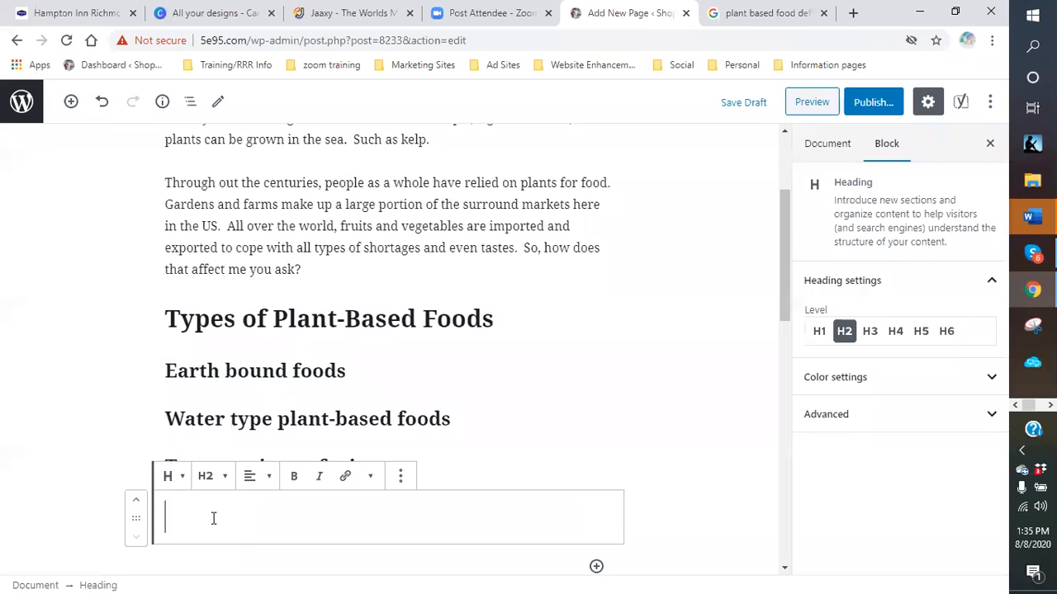
- Write the heading 'Plant-Based products' and start a new line below it
text(Plant b)
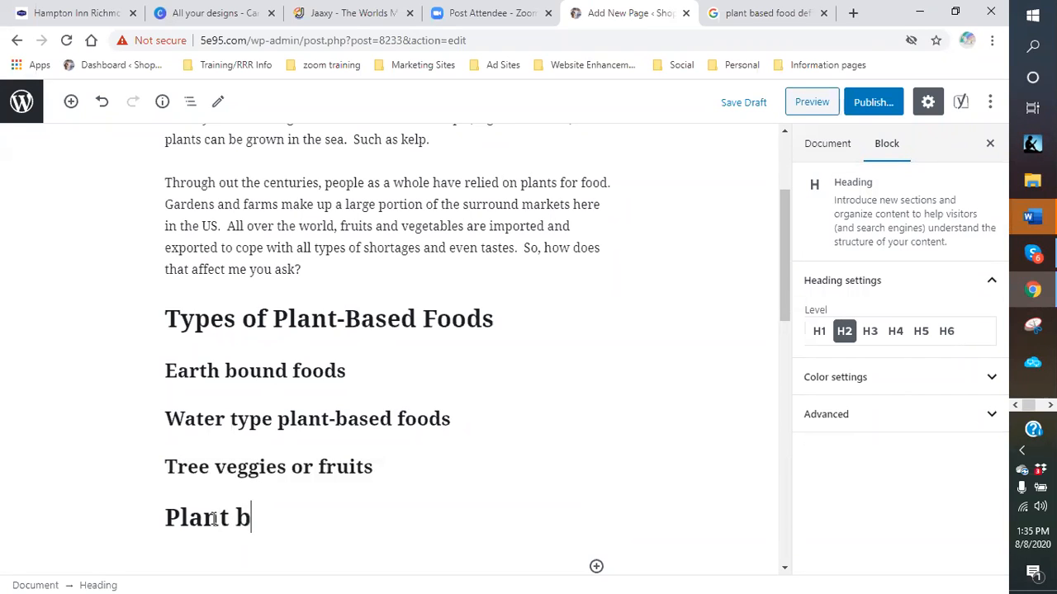
key(BackSpace)
text(-Based p)
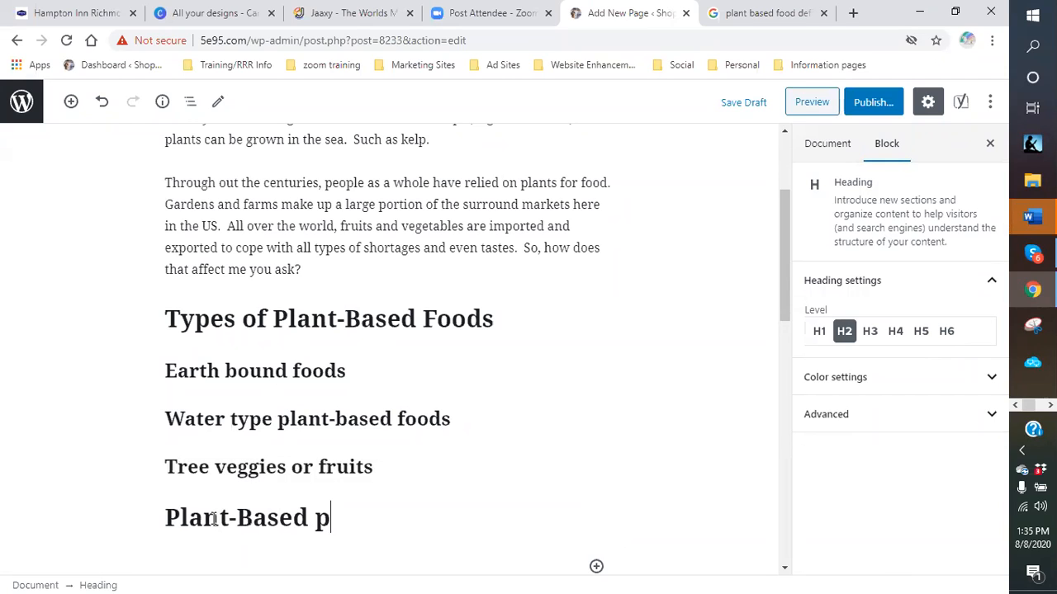
text(roduct)
key(BackSpace)
text(cts)
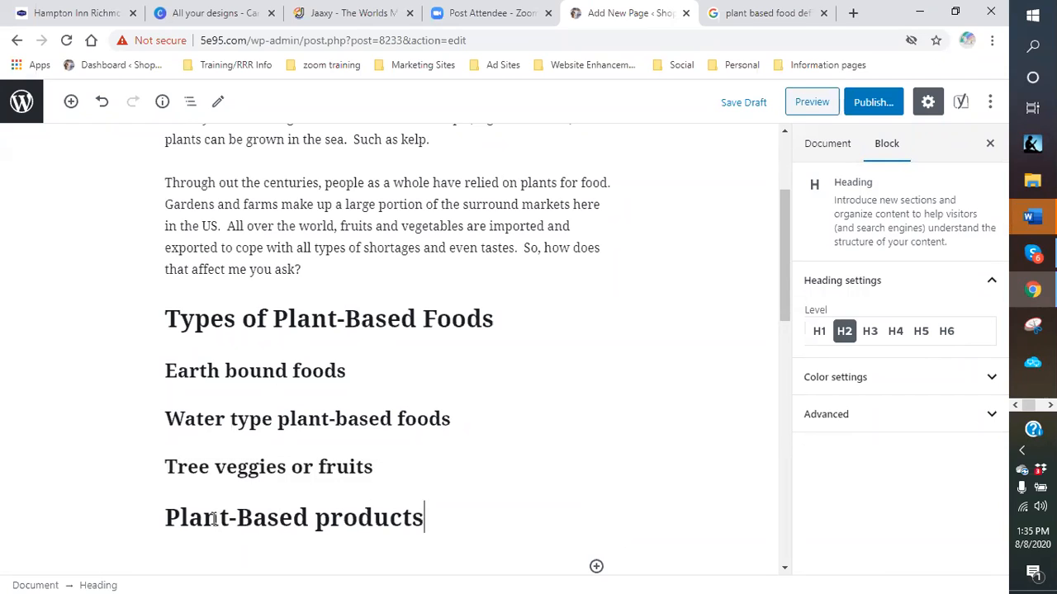
key(Return)
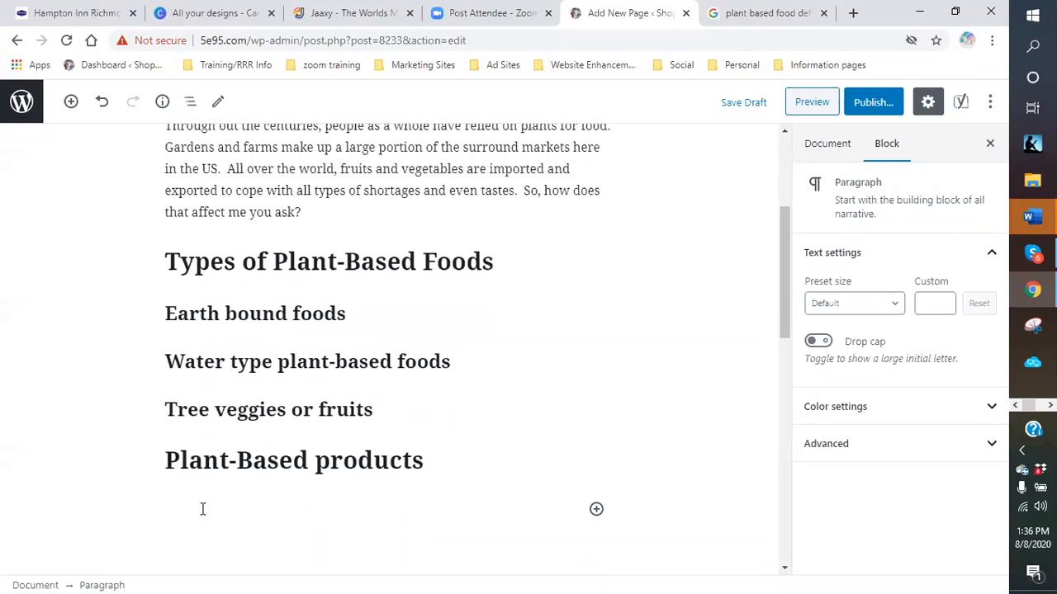
- Add an H2 heading 'Cold-pressed drinks' followed by another empty heading block
right_click(411, 561)
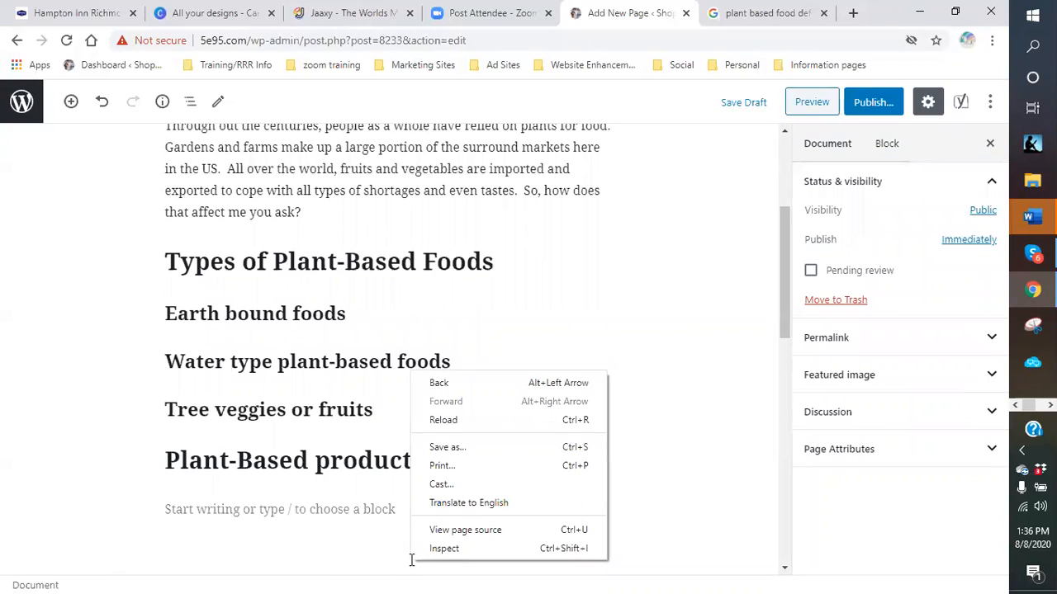
click(493, 510)
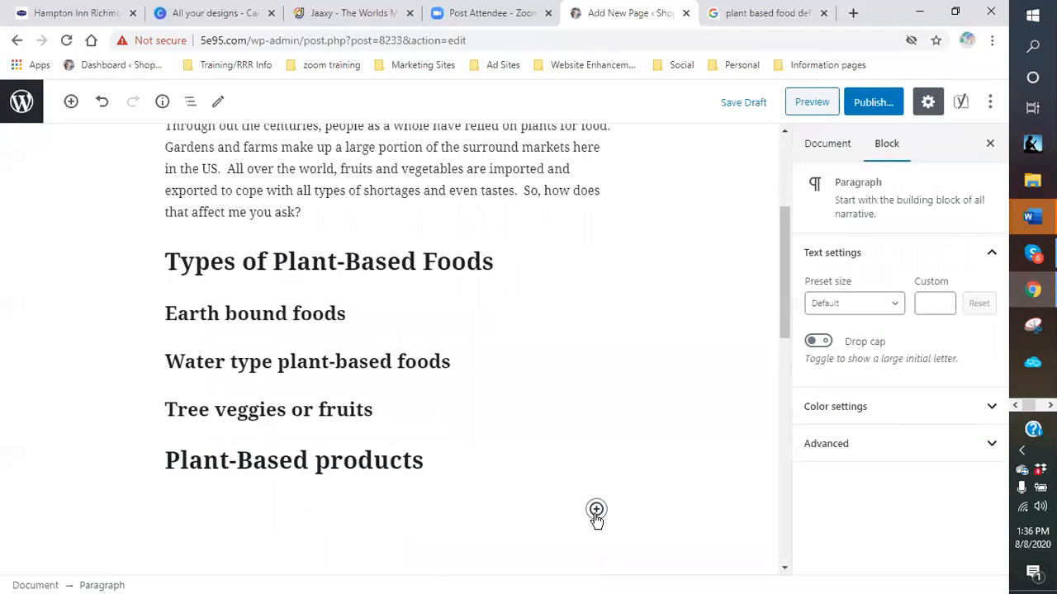
click(596, 509)
click(829, 280)
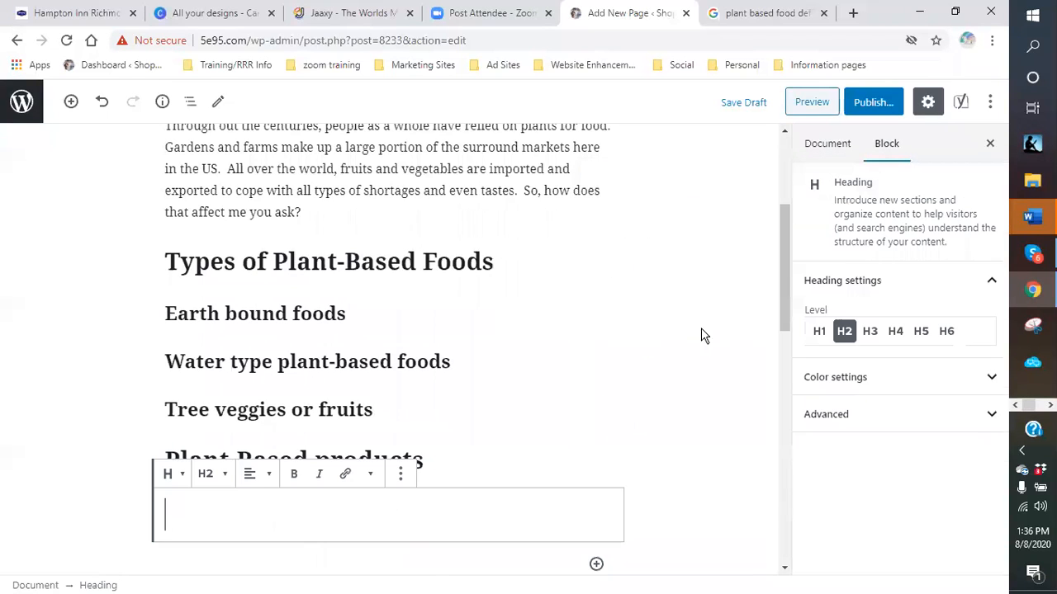
text(CO)
key(BackSpace)
text(old-pressed)
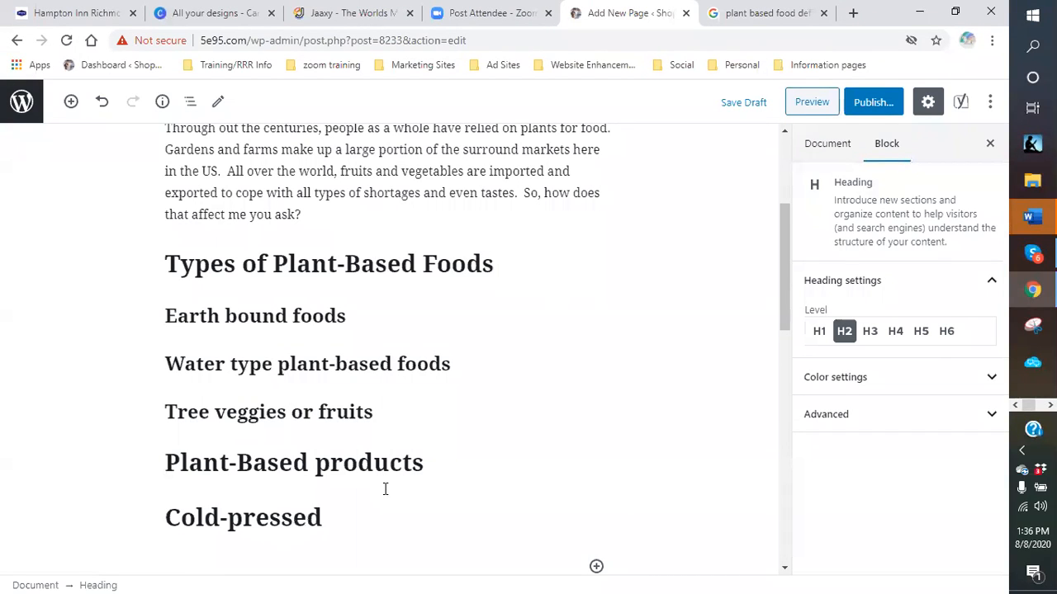
text( drinks)
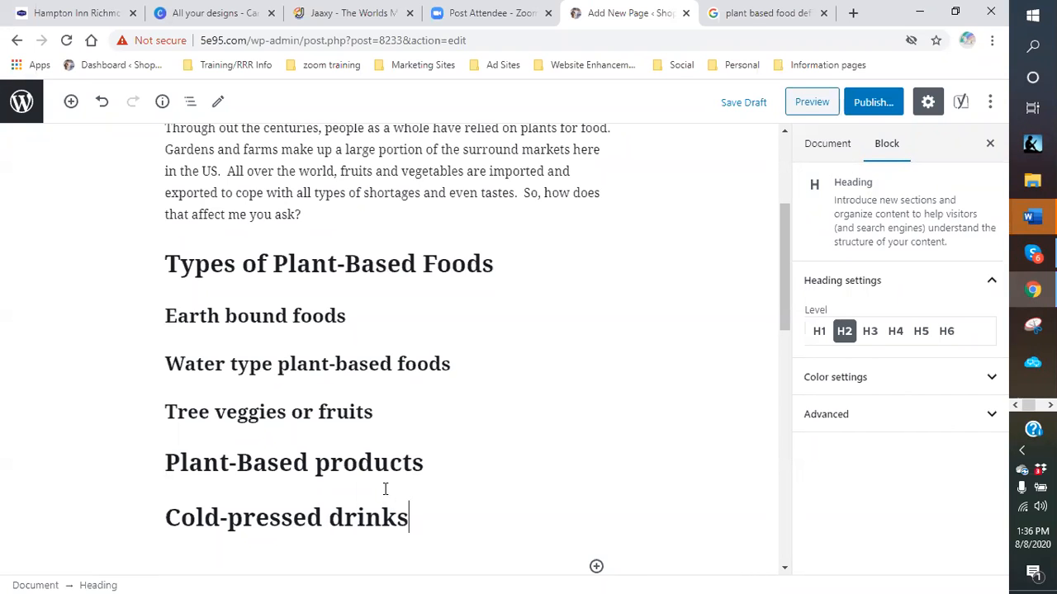
key(Return)
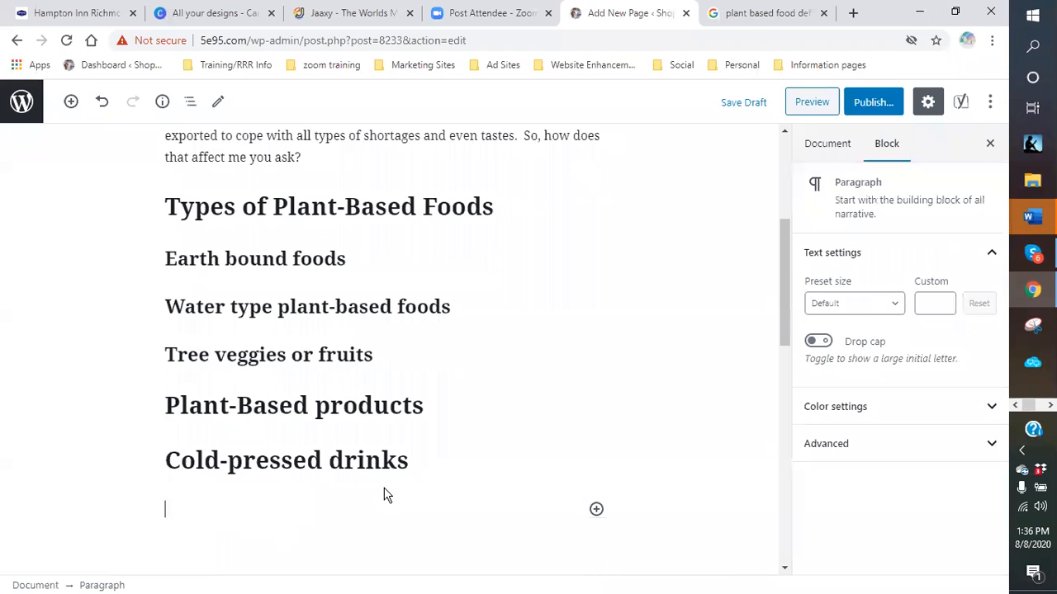
click(596, 509)
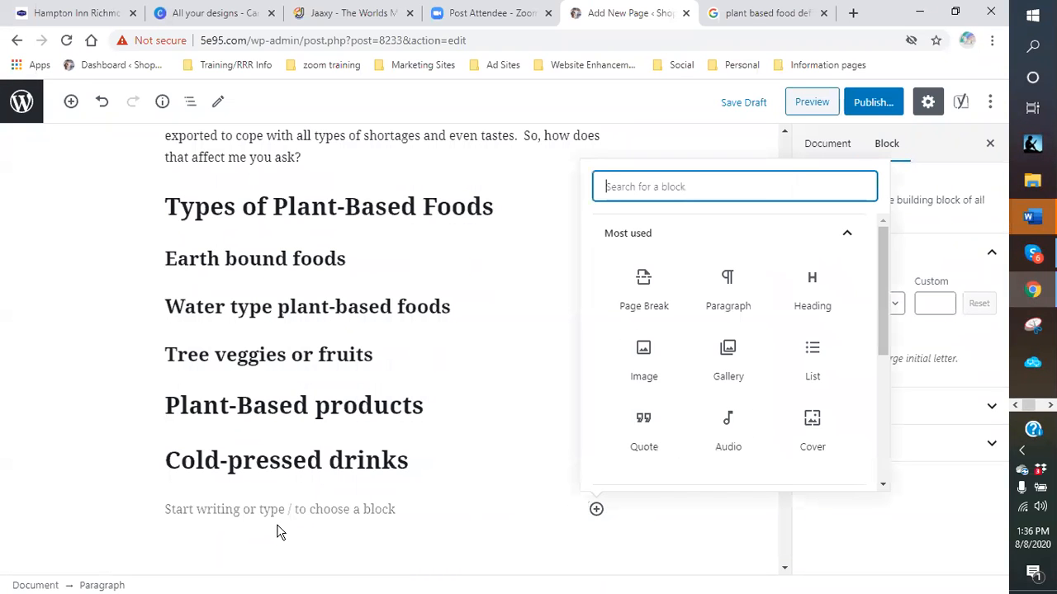
click(813, 308)
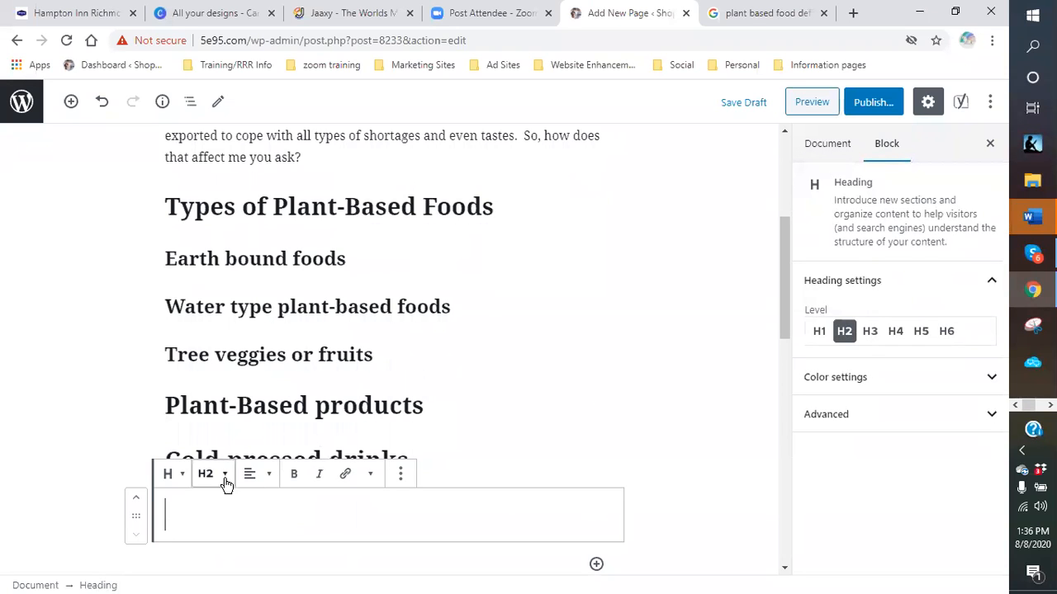
- Make the new heading H3 with the text 'Coffee for weight loss'
click(228, 476)
click(180, 401)
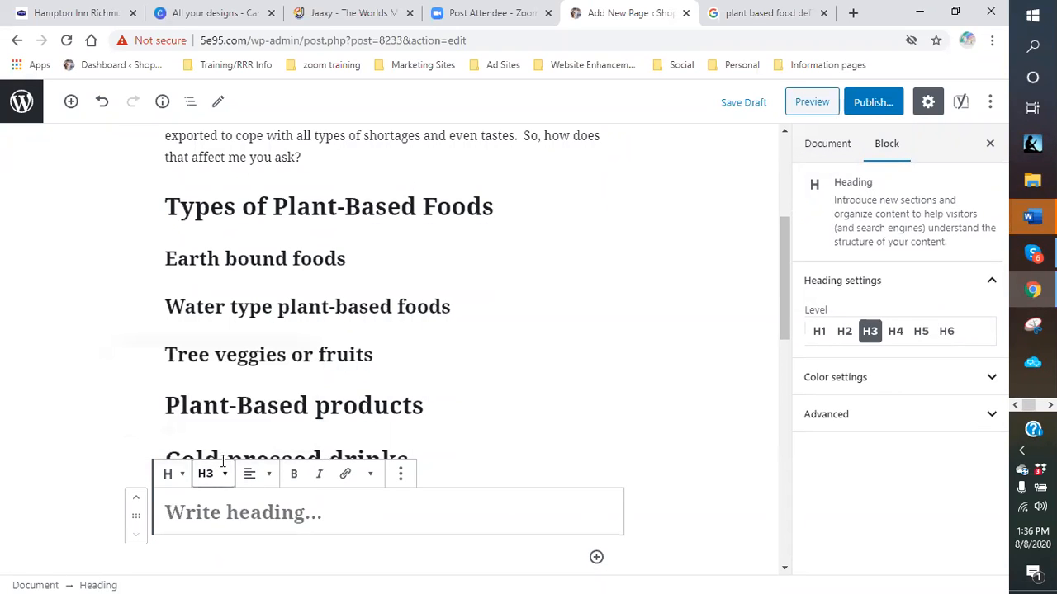
click(212, 502)
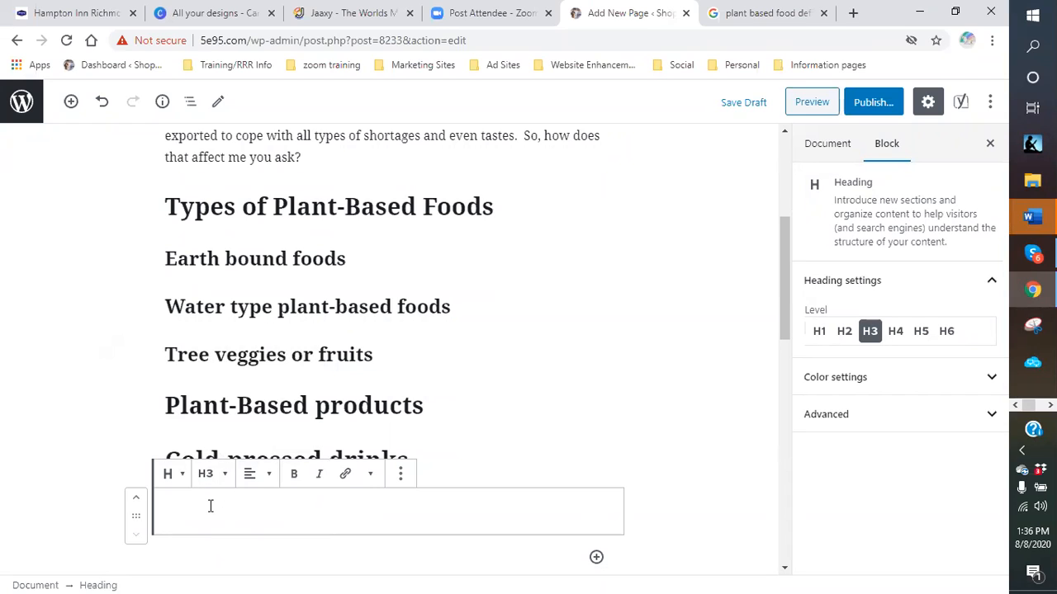
text(Coffee for weight loss)
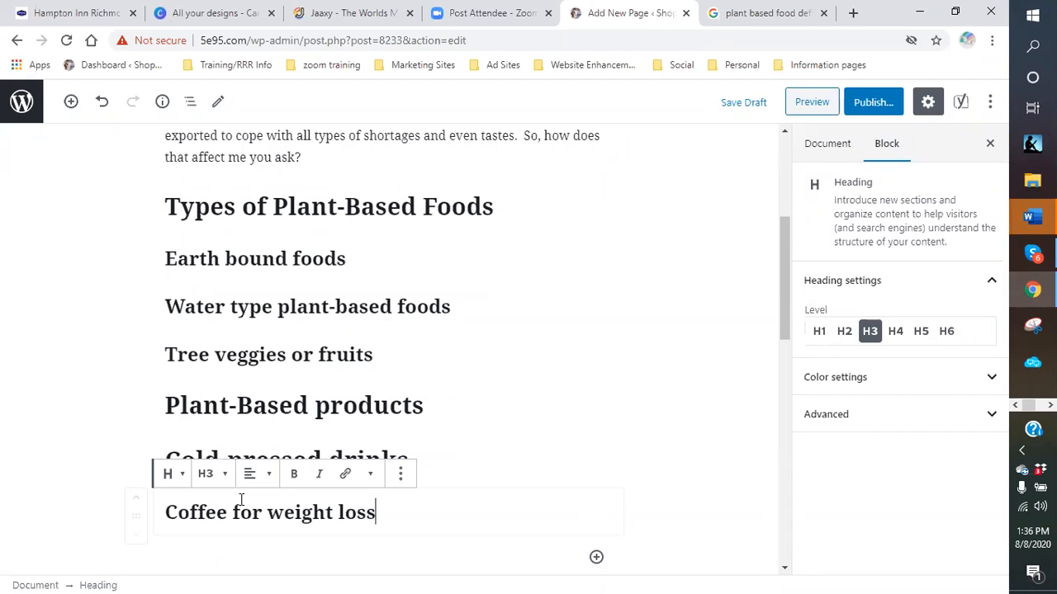
- Change the 'Cold-pressed drinks' heading from H2 to H3
click(441, 459)
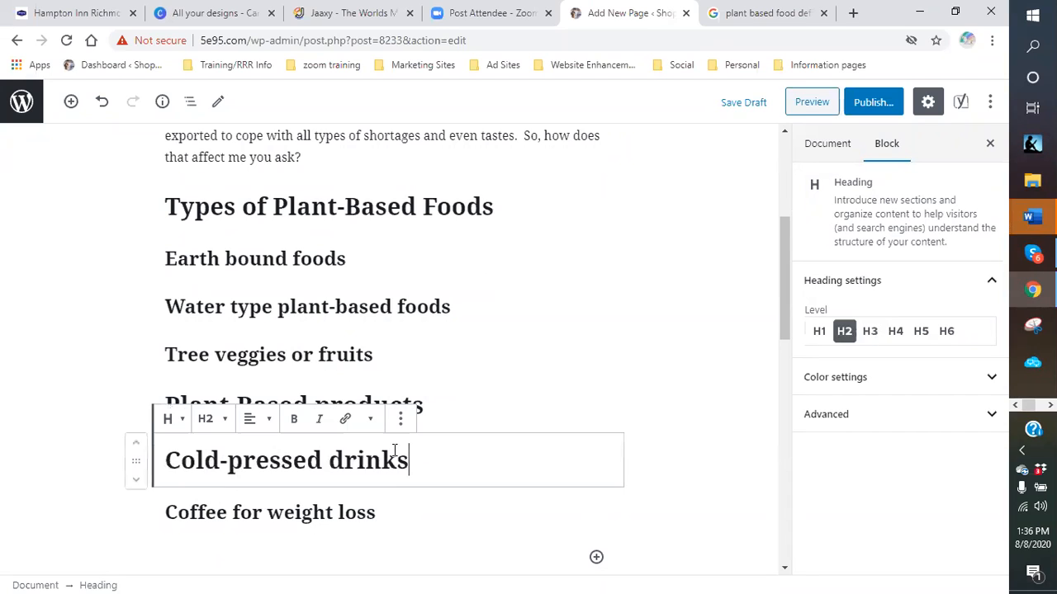
click(224, 421)
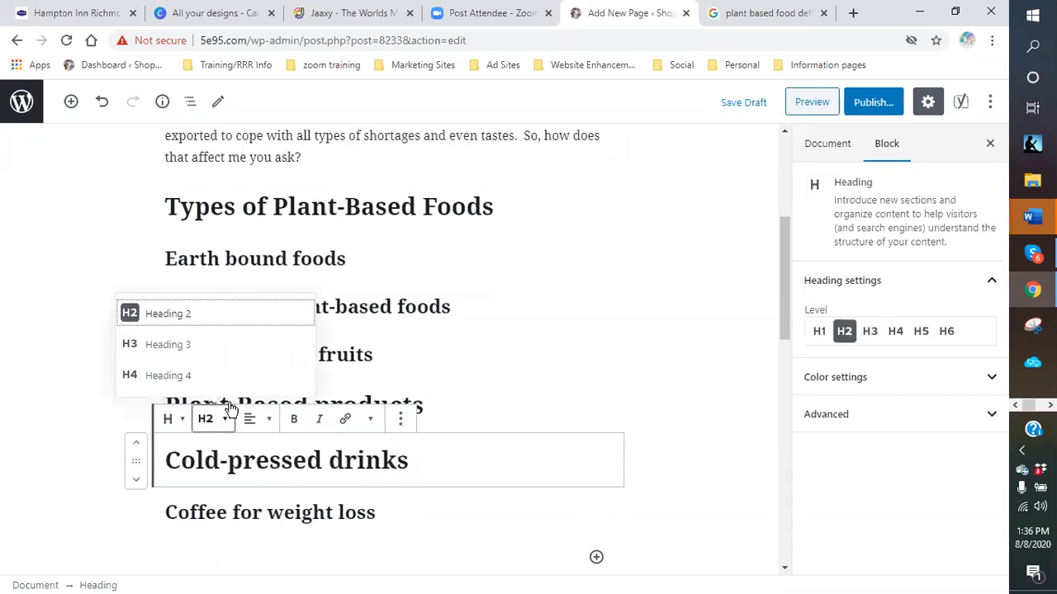
click(177, 344)
click(428, 504)
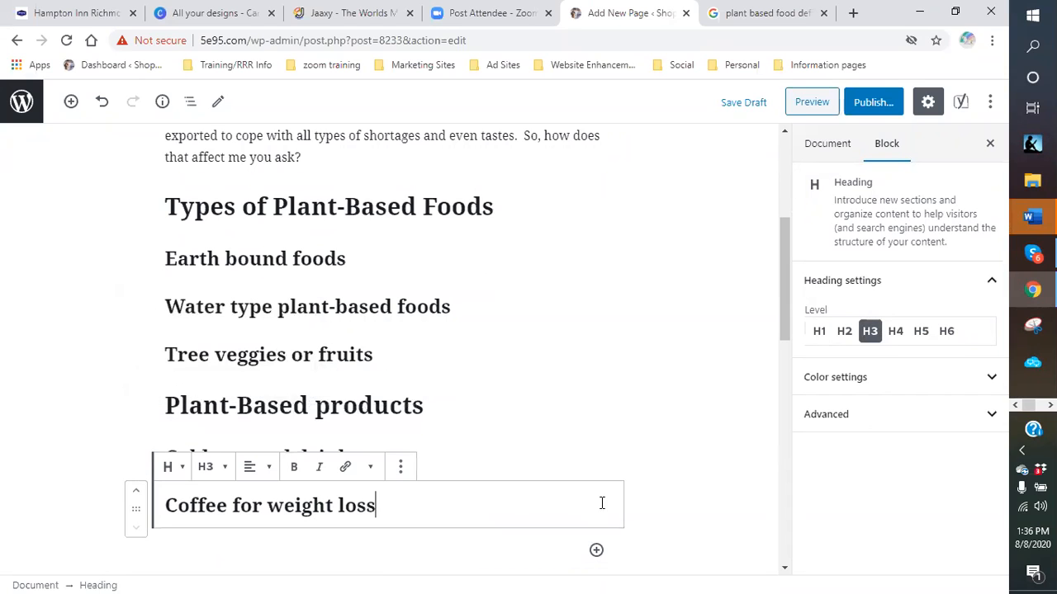
scroll(661, 500, down, 2)
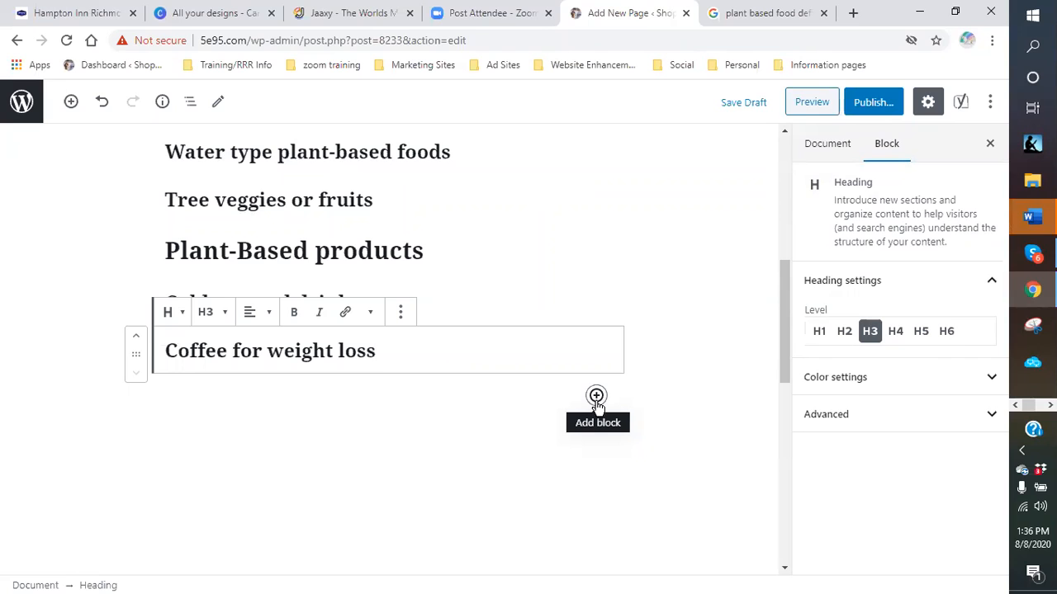
- Add an H3 heading 'Anti-aging products' below 'Coffee for weight loss'
click(596, 397)
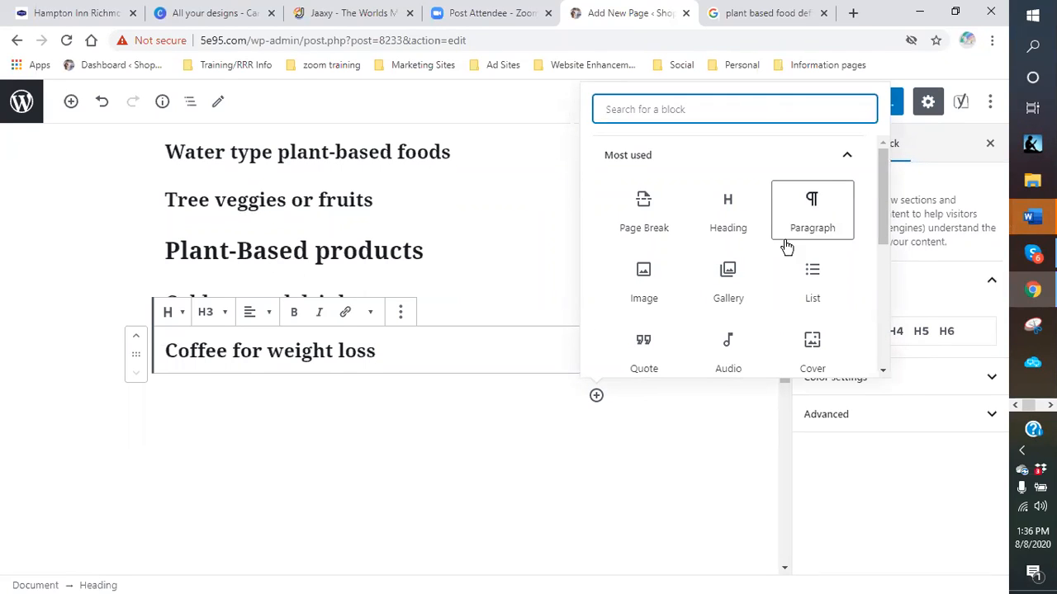
click(733, 221)
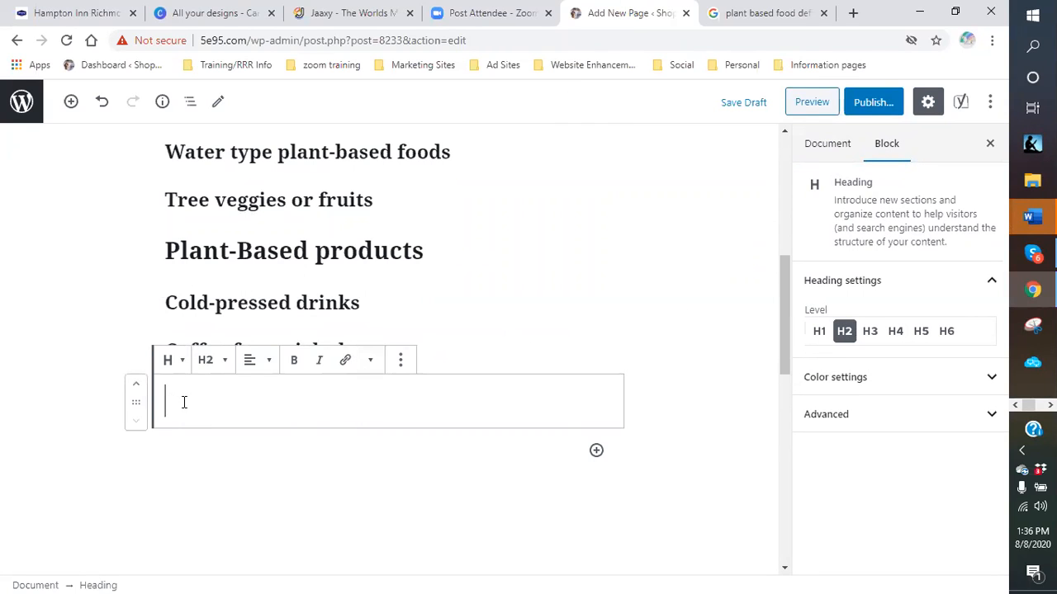
text(Anti-a)
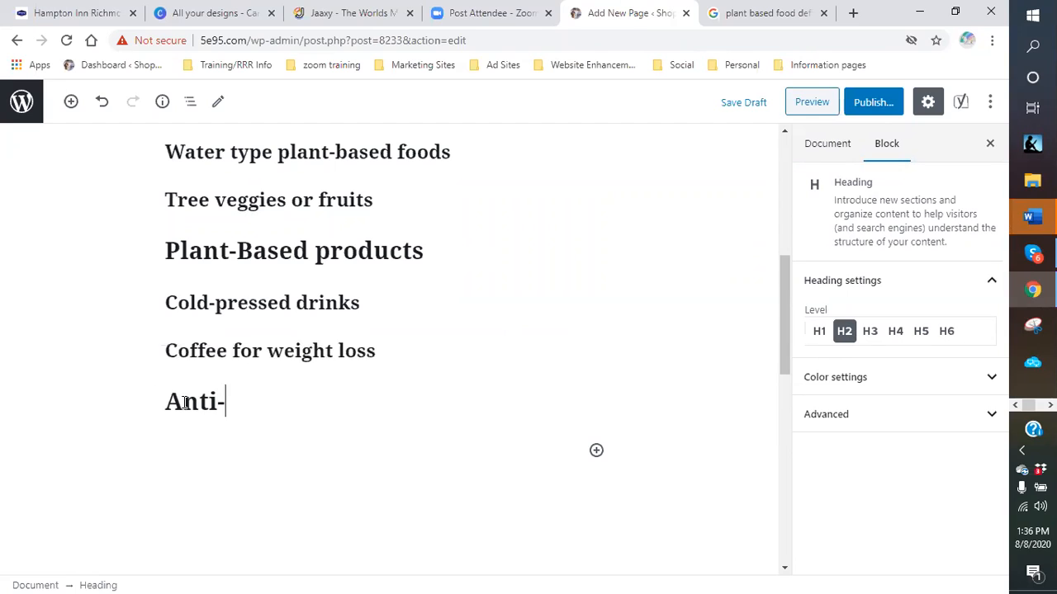
key(BackSpace)
key(BackSpace)
key(BackSpace)
key(BackSpace)
key(BackSpace)
key(BackSpace)
click(213, 361)
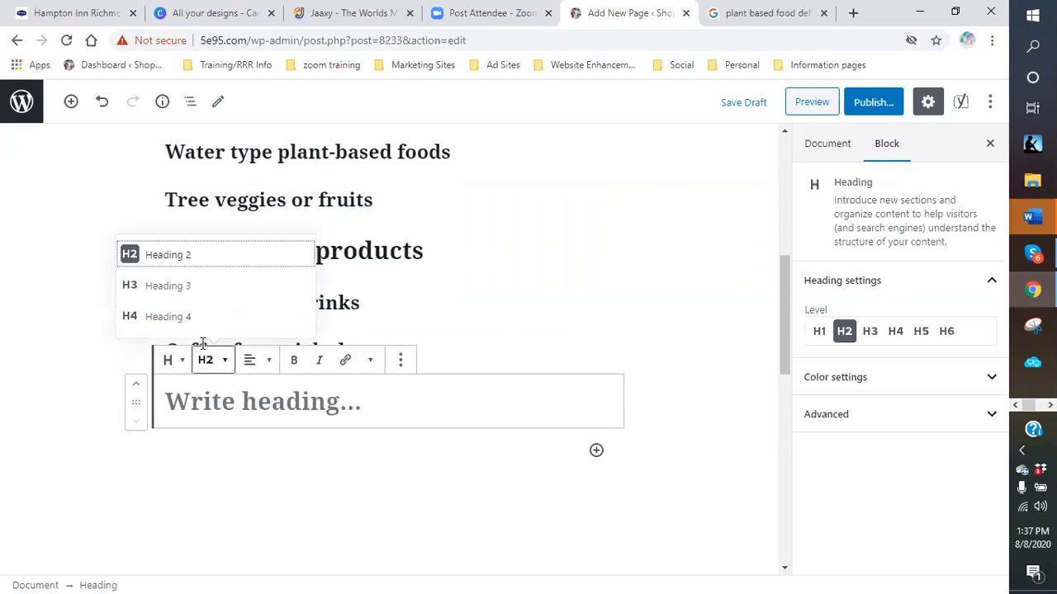
click(169, 289)
click(198, 395)
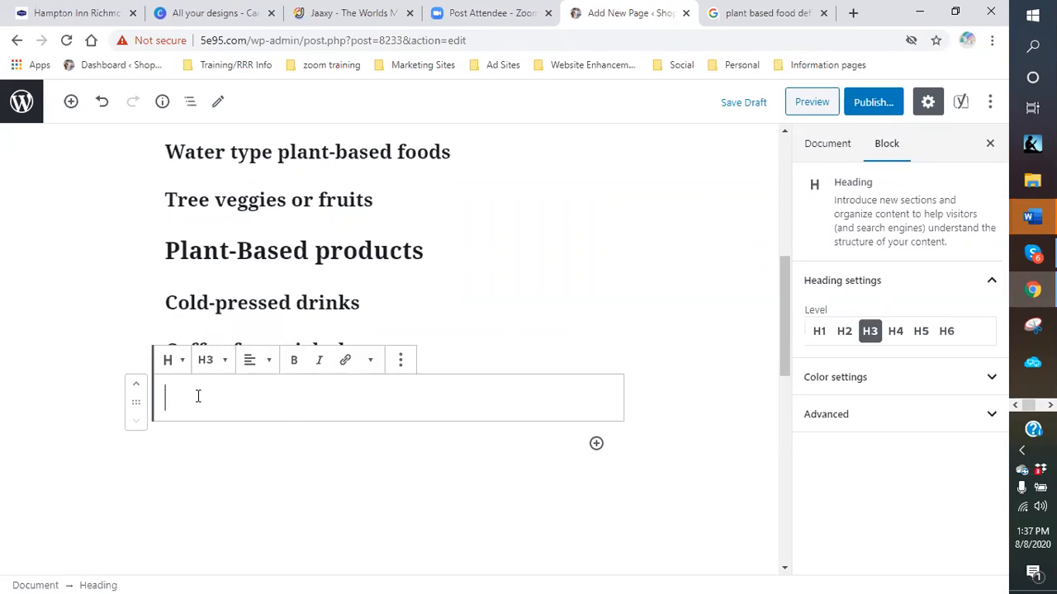
text(Anti-aging serums)
key(BackSpace)
key(BackSpace)
key(BackSpace)
key(BackSpace)
key(BackSpace)
key(BackSpace)
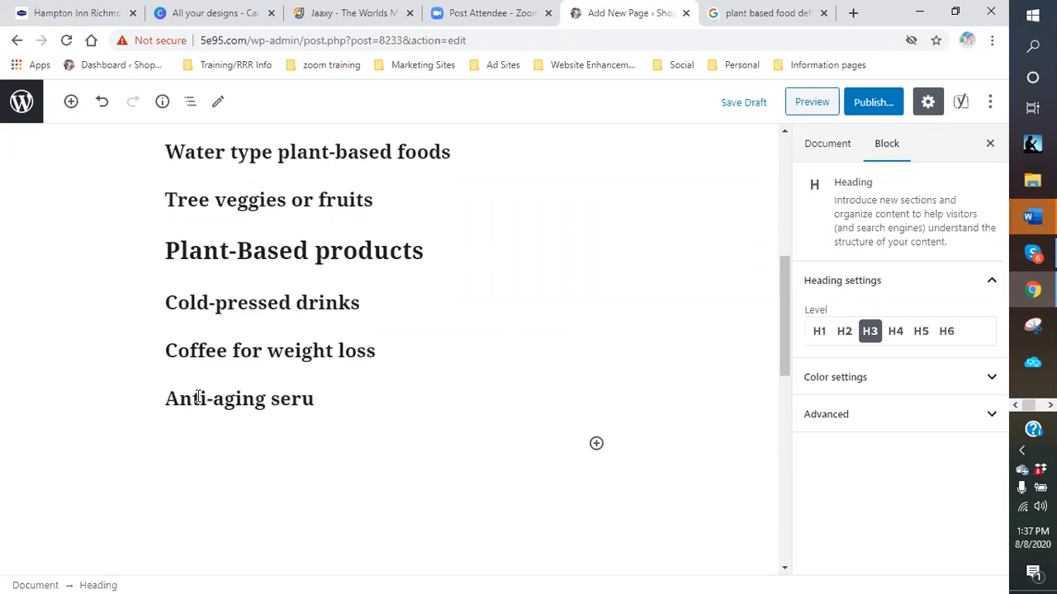
text(products)
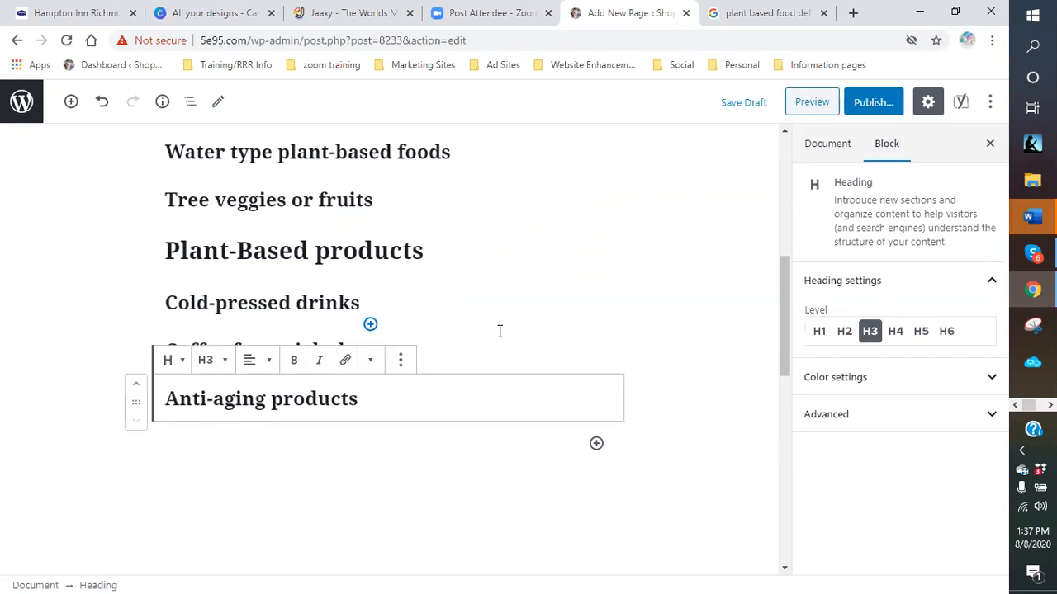
- Check the subheadings, then open the block list below 'Anti-aging products'
click(360, 332)
click(405, 302)
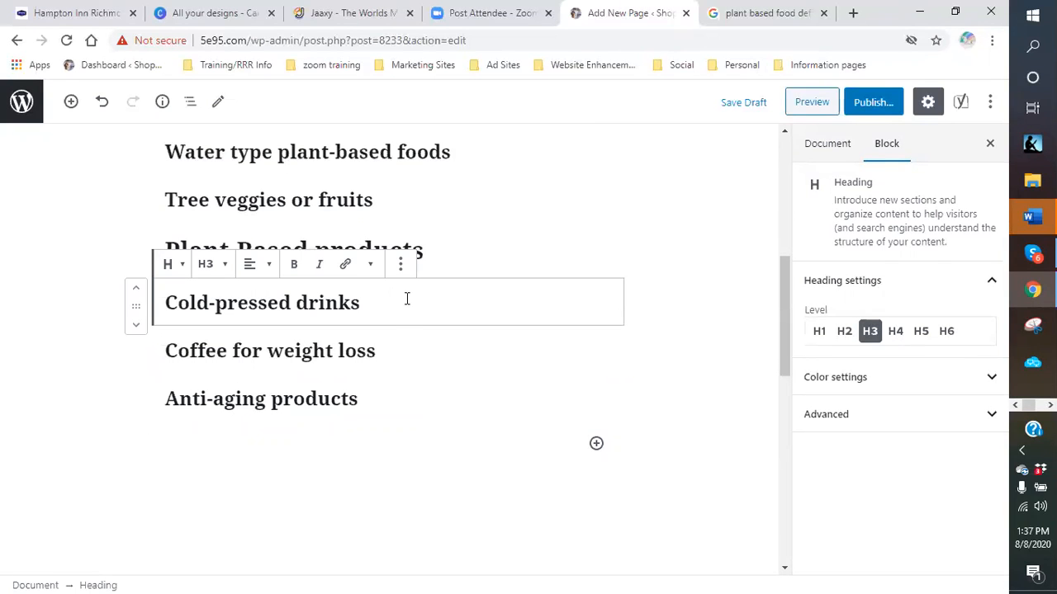
click(406, 354)
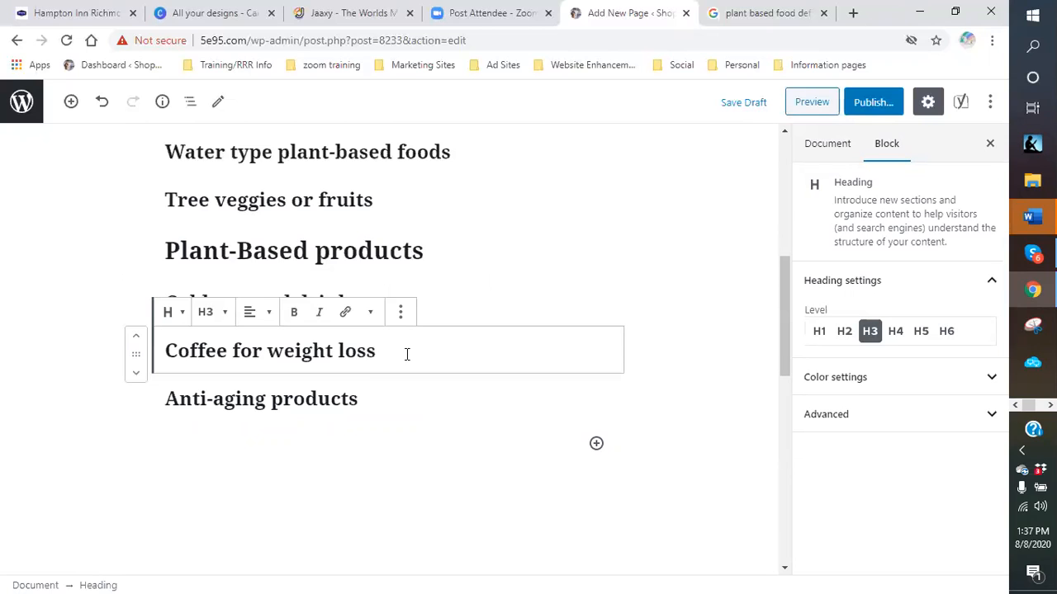
click(395, 402)
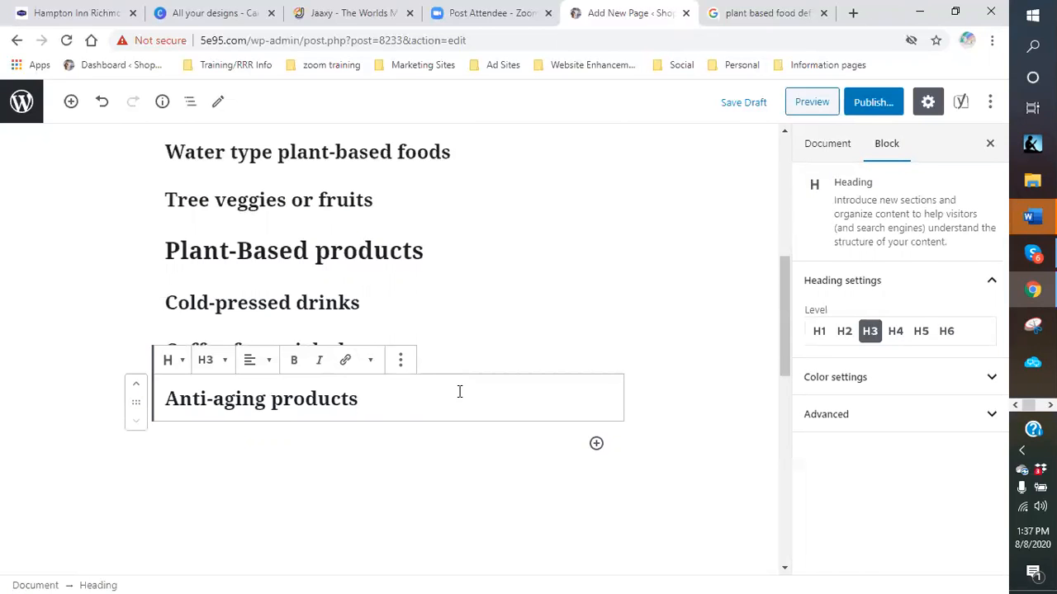
click(595, 445)
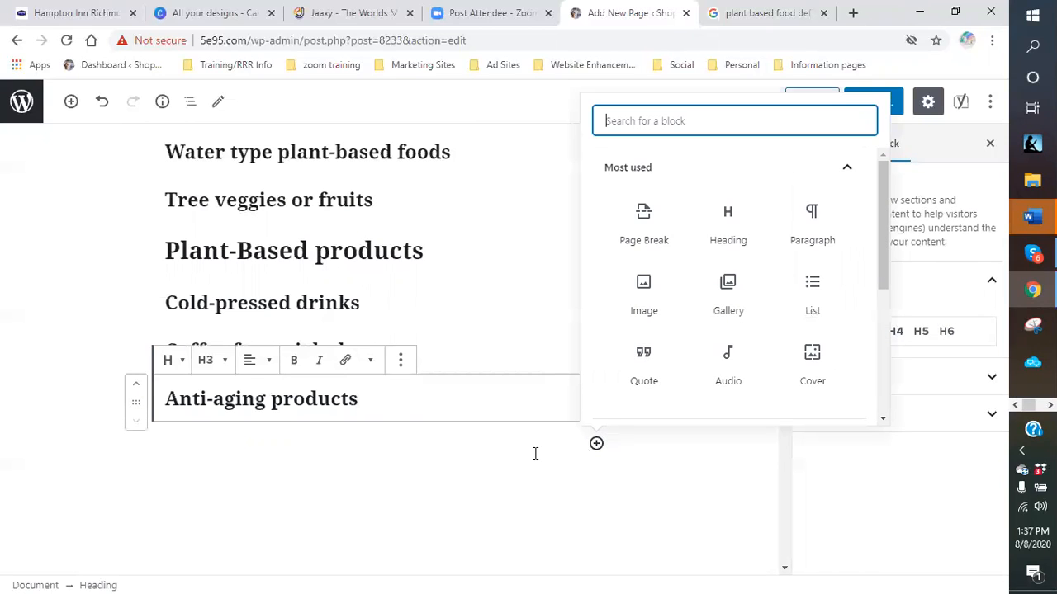
- Add an H3 heading 'Alternative medical therapy' below 'Anti-aging products'
click(736, 228)
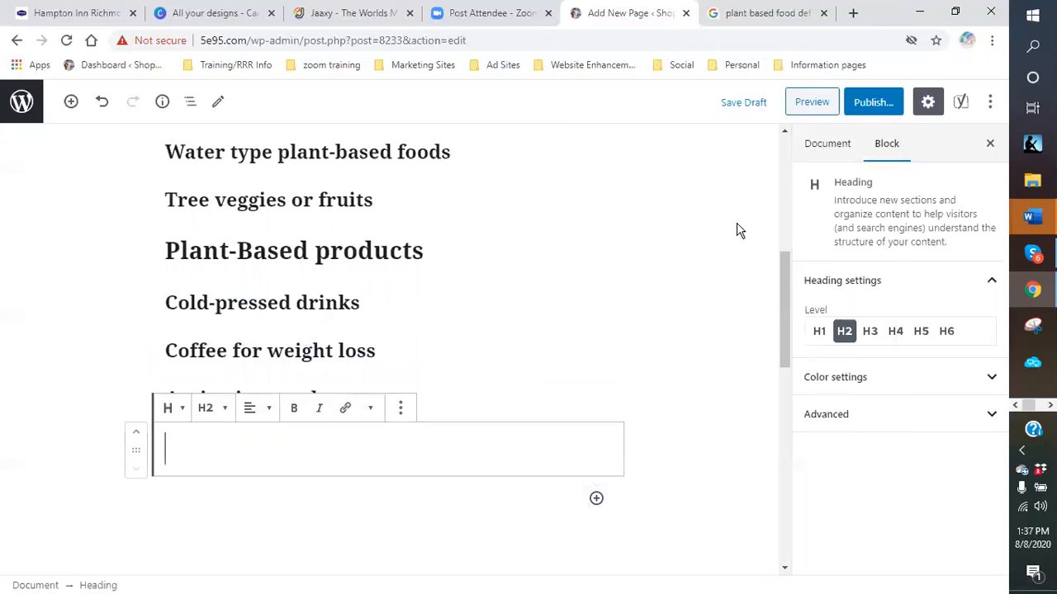
click(222, 410)
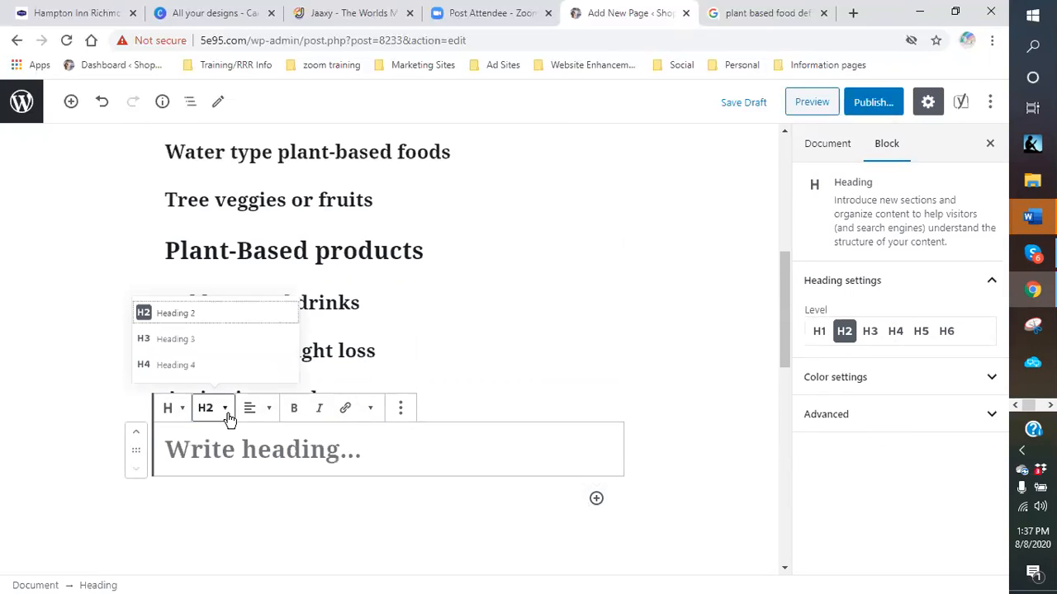
click(169, 338)
text(Alter)
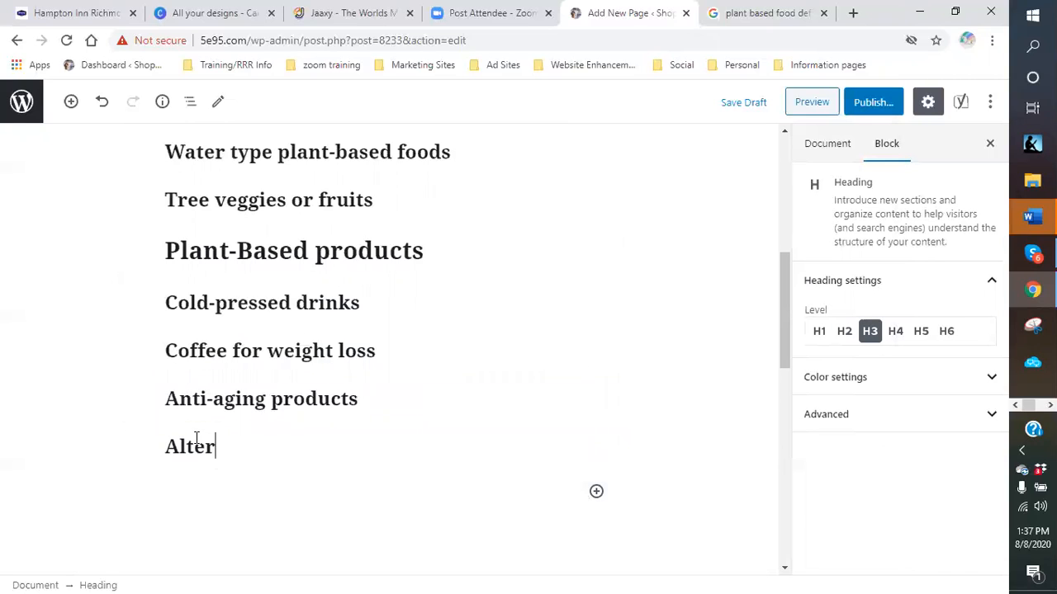
text(native medial)
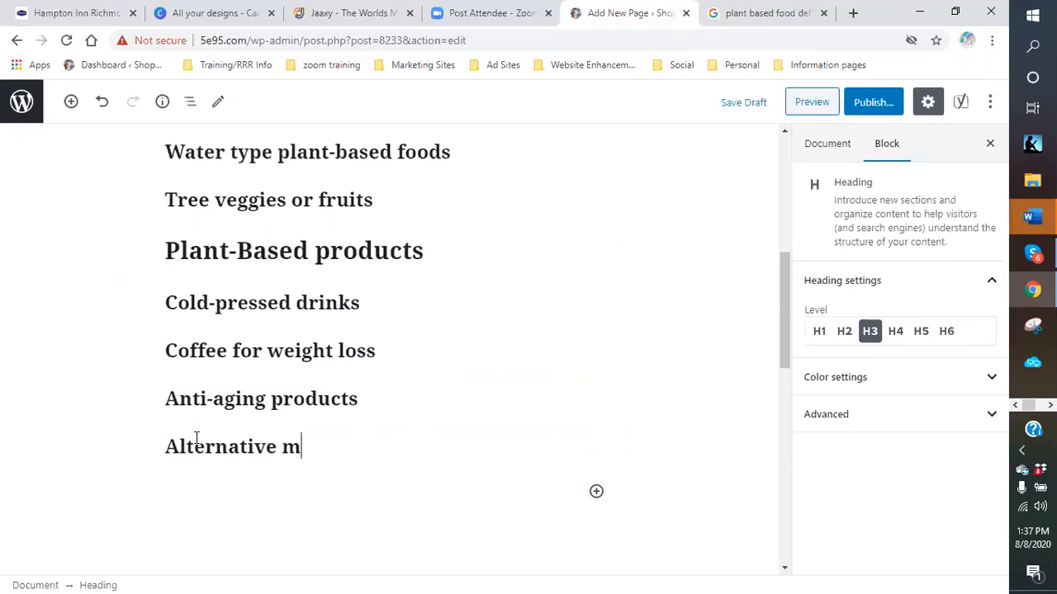
key(BackSpace)
text(cal thea)
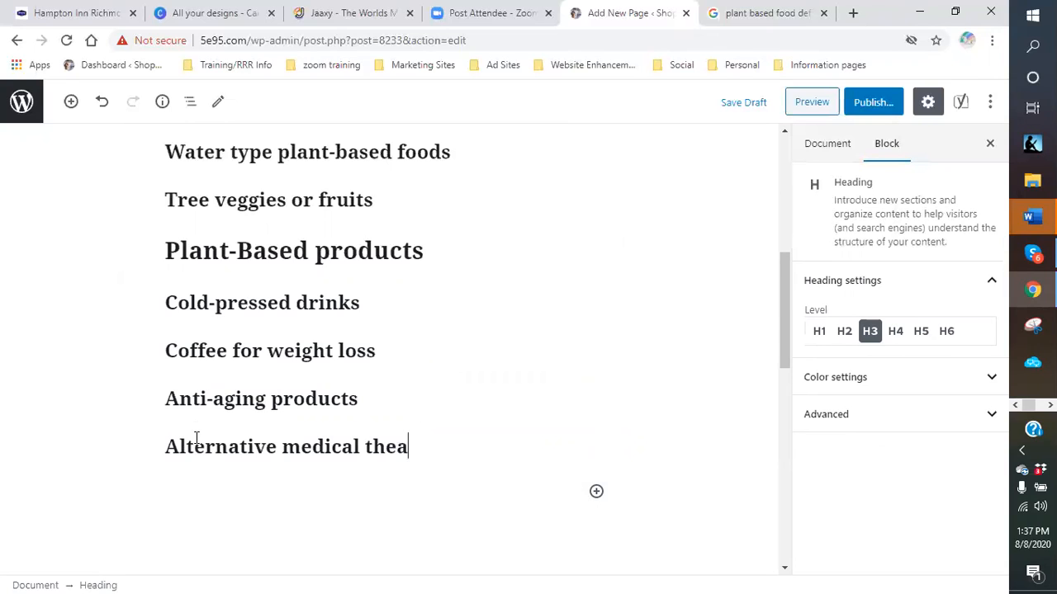
key(BackSpace)
text(rapy)
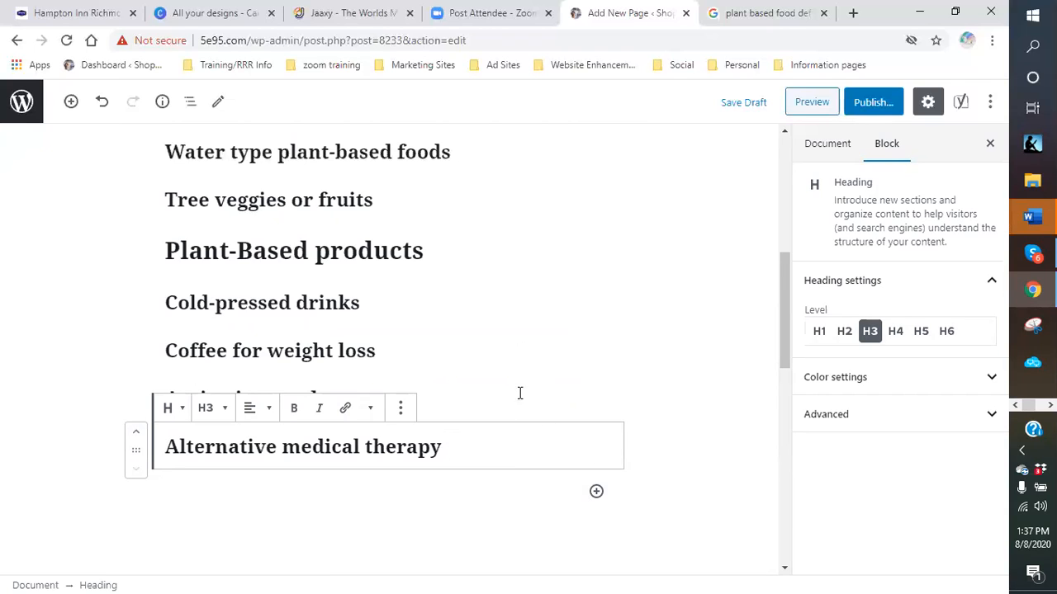
click(668, 448)
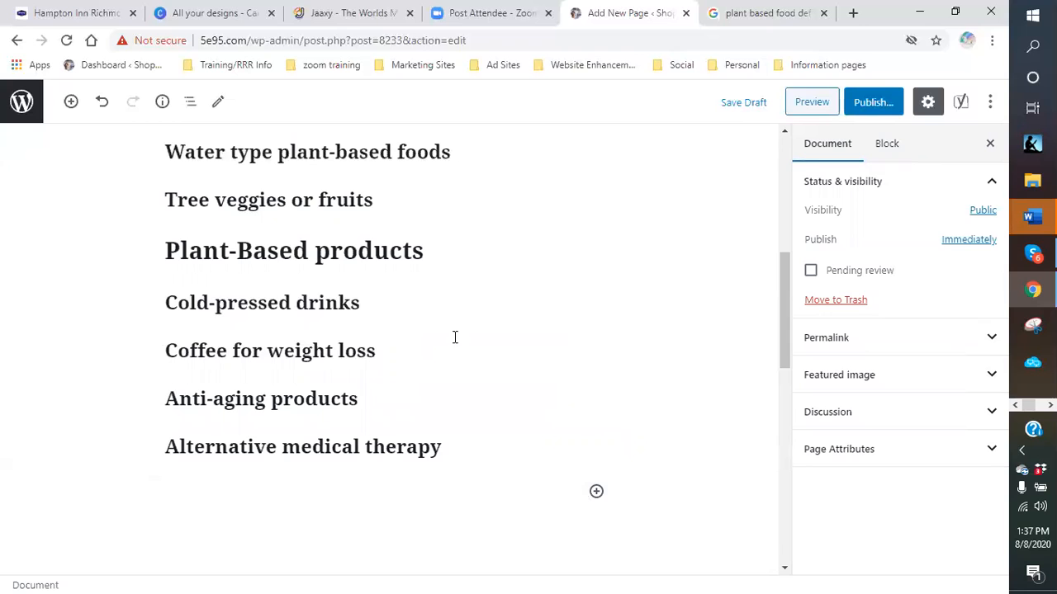
scroll(372, 305, up, 3)
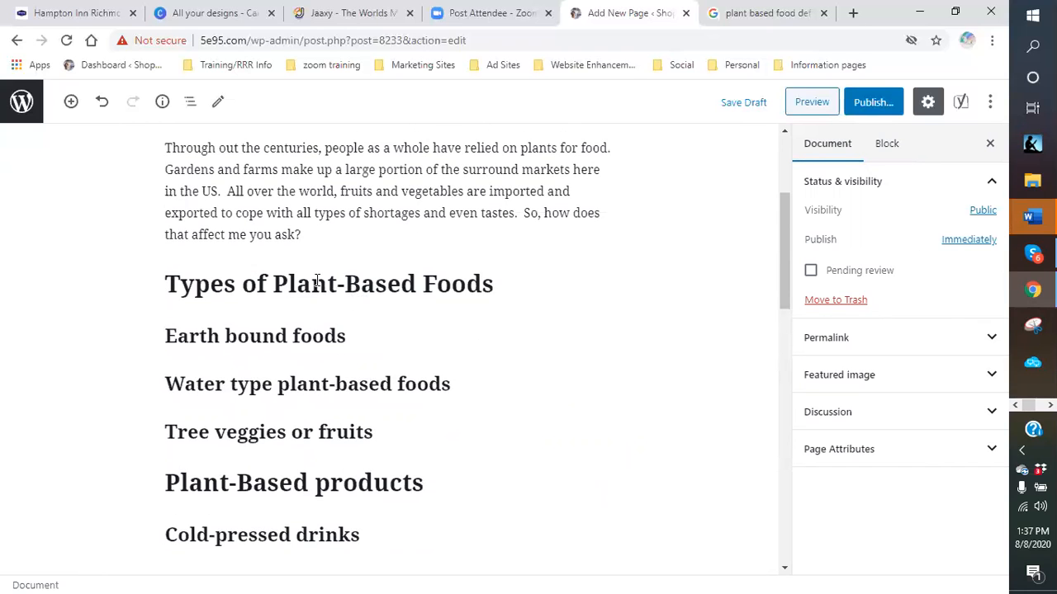
scroll(317, 281, down, 2)
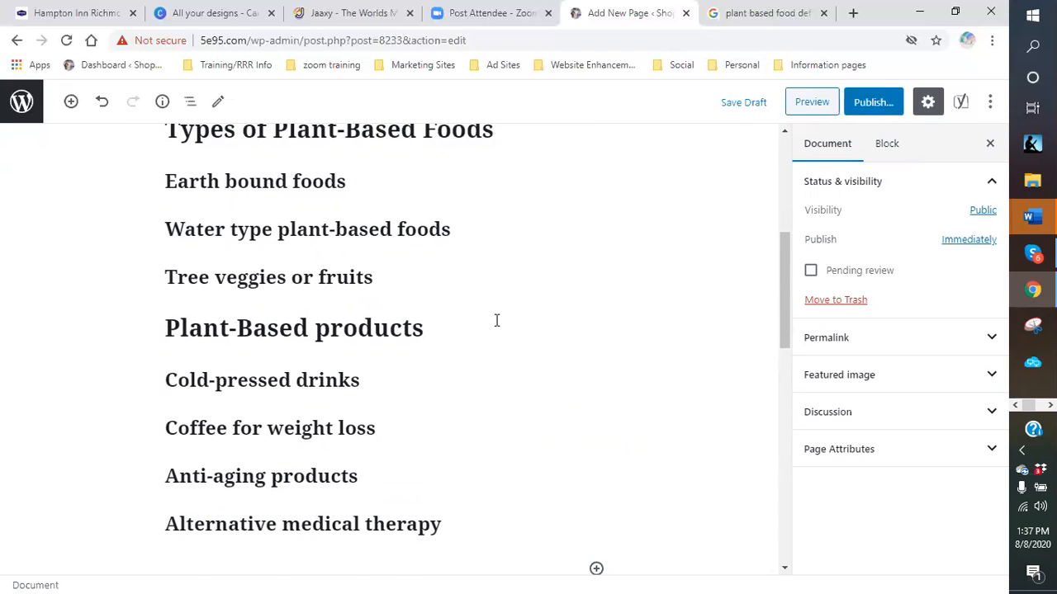
scroll(496, 320, up, 3)
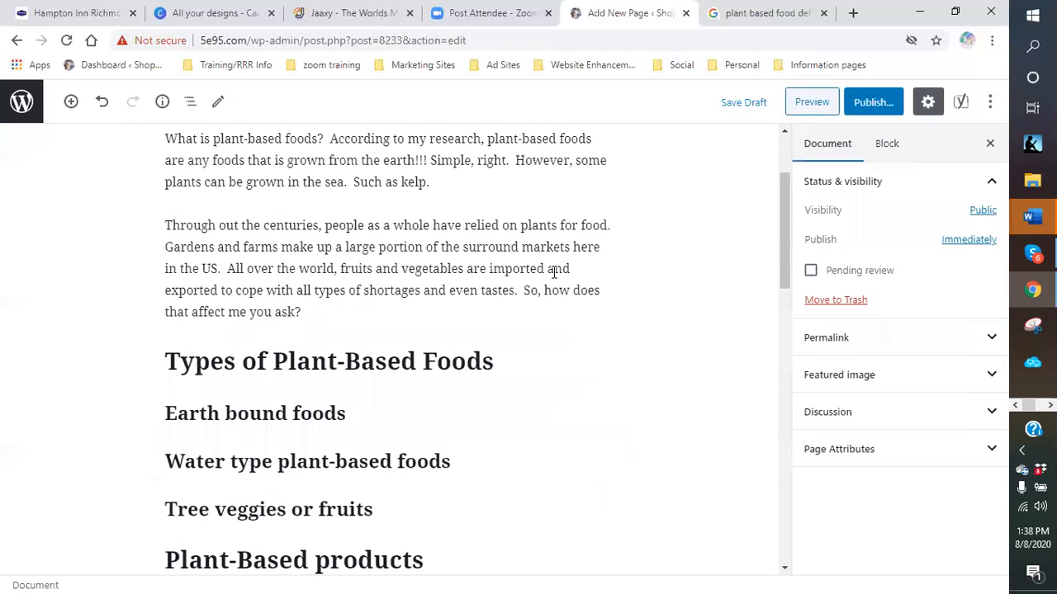
scroll(553, 273, down, 7)
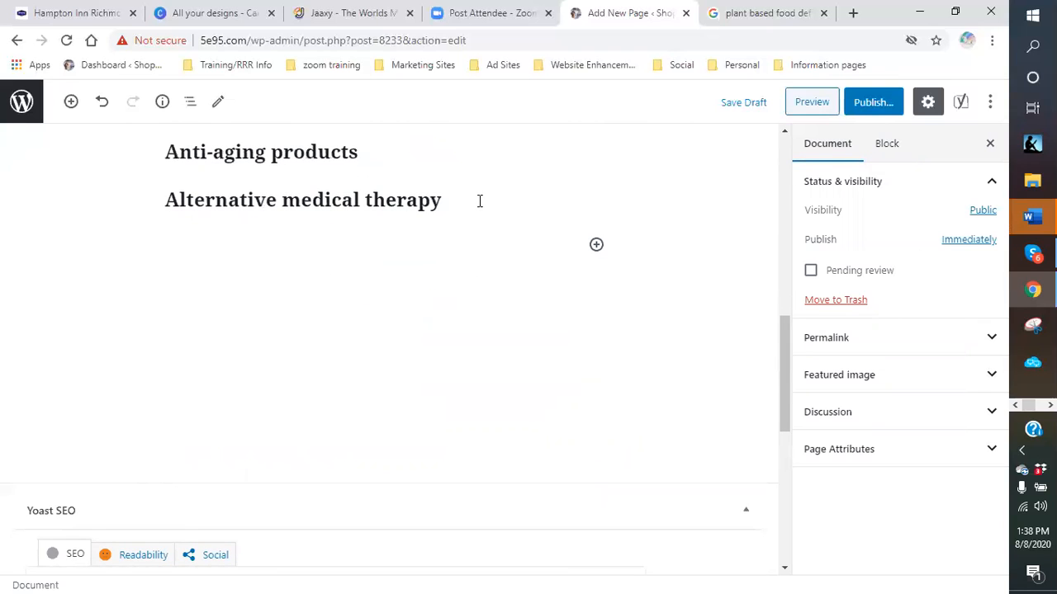
click(479, 201)
scroll(476, 231, up, 3)
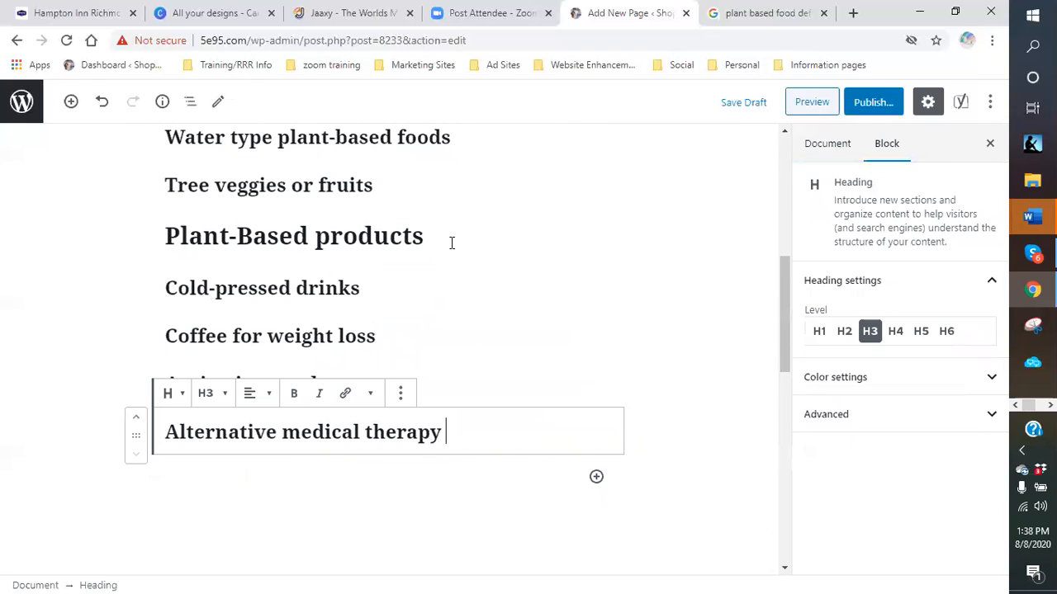
click(408, 297)
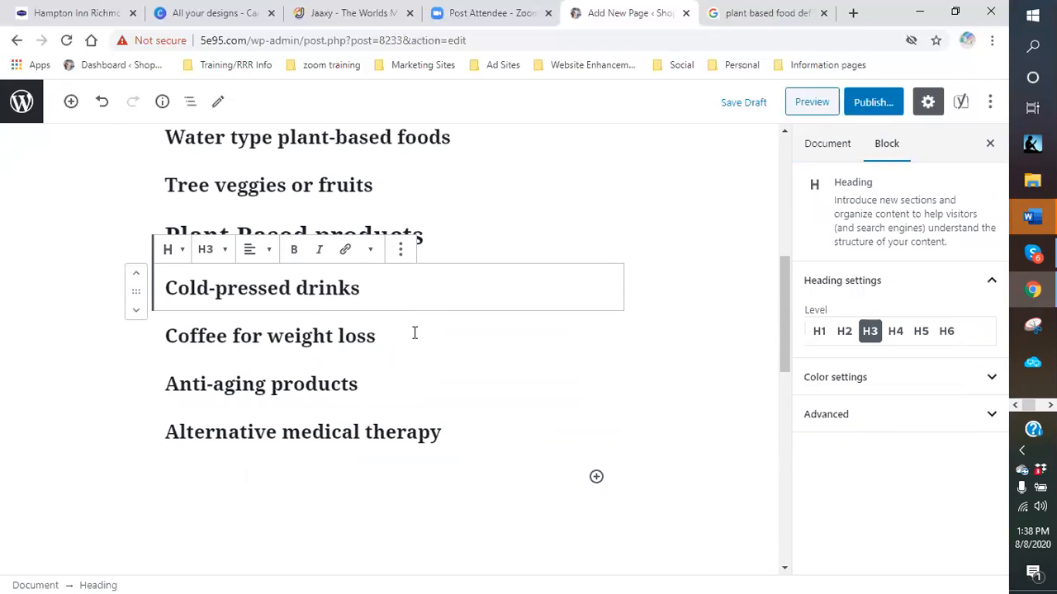
- Add an H2 heading 'Summary' after the 'Alternative medical therapy' heading
click(405, 384)
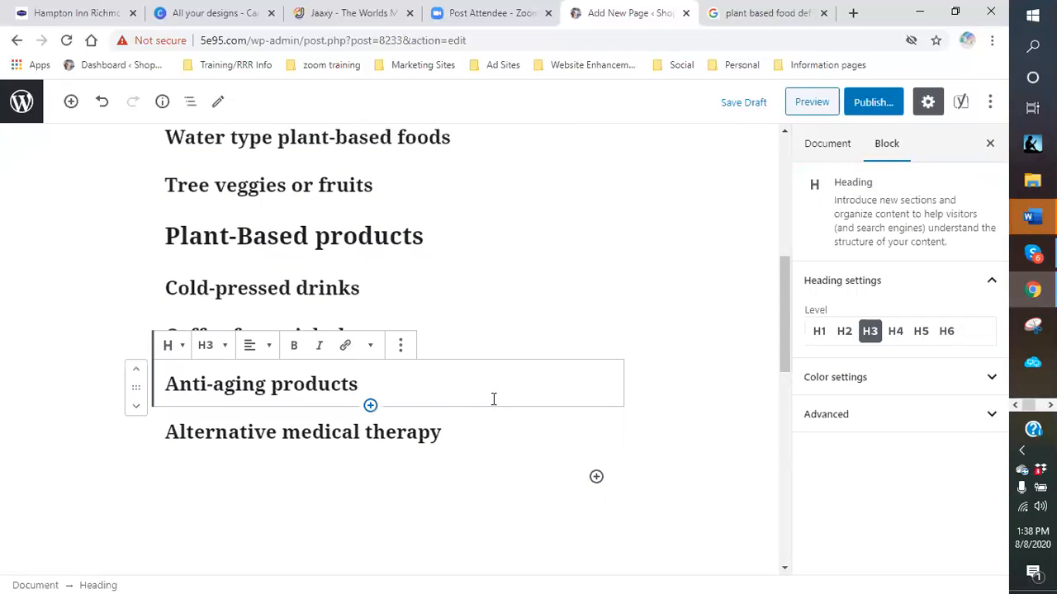
click(486, 433)
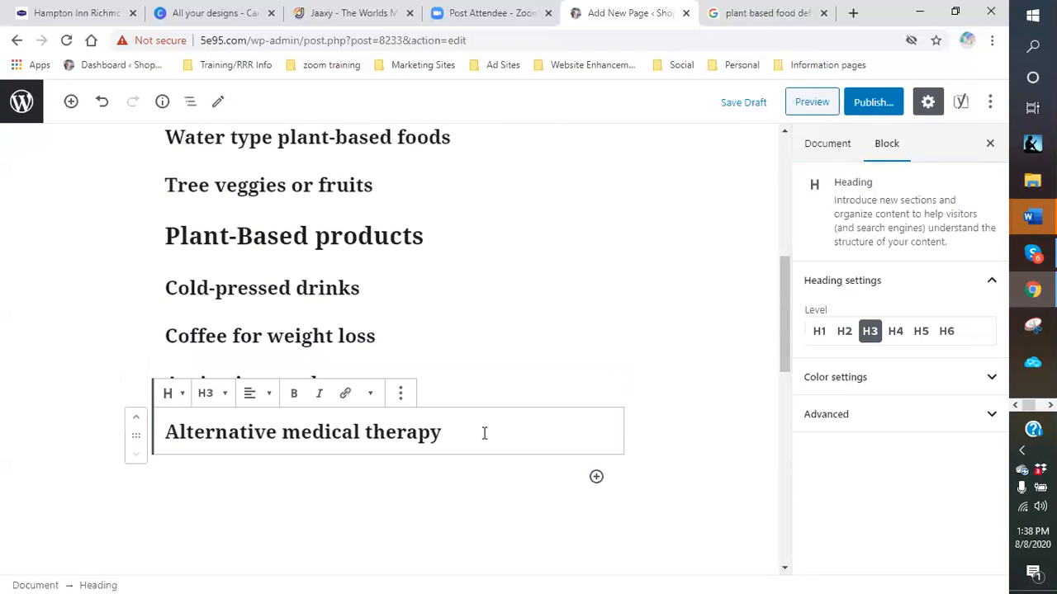
click(596, 477)
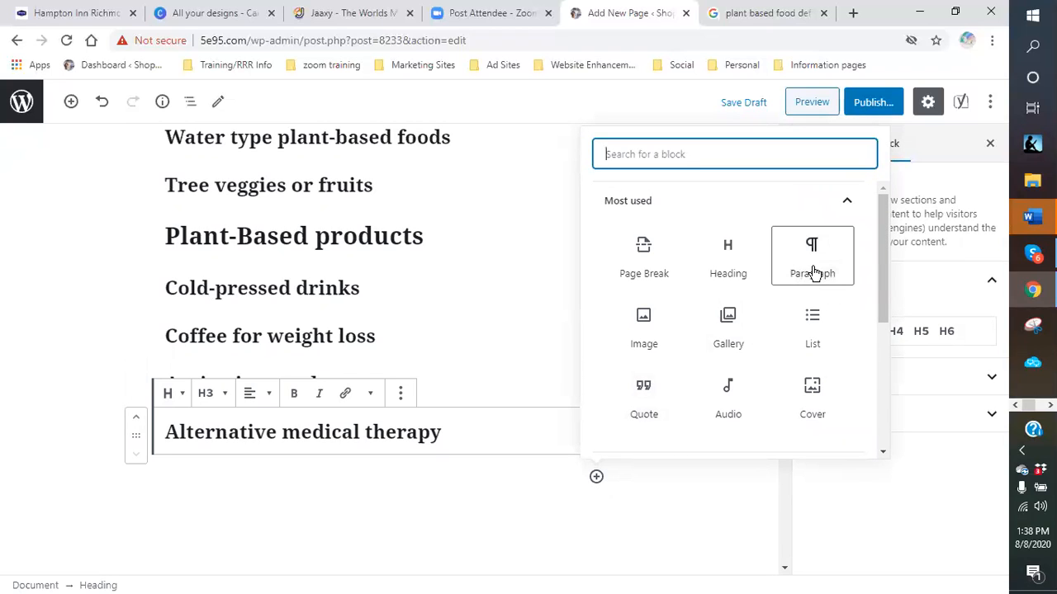
click(730, 266)
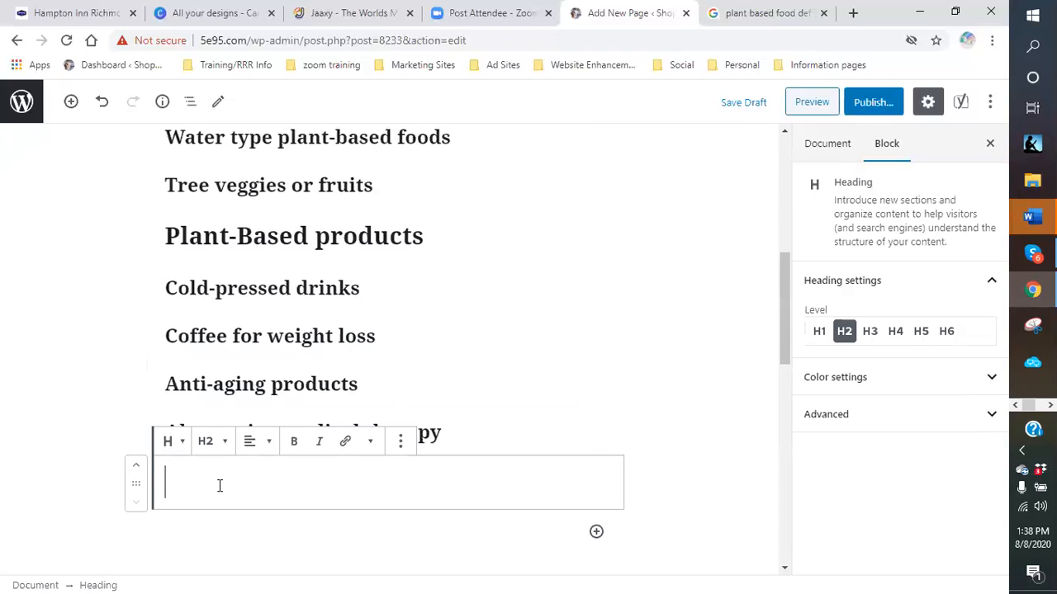
text(Summary)
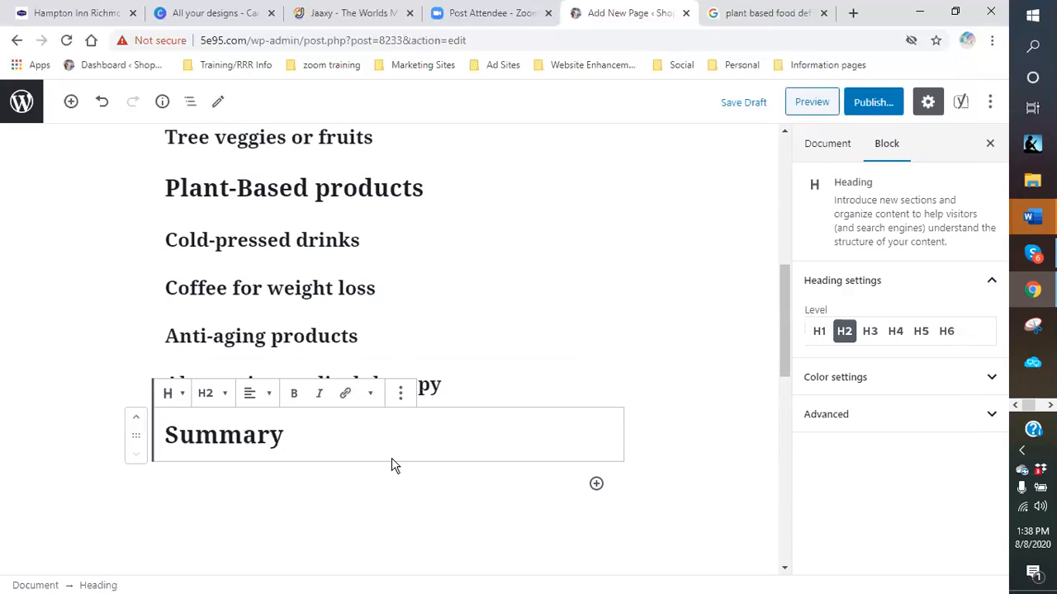
click(512, 376)
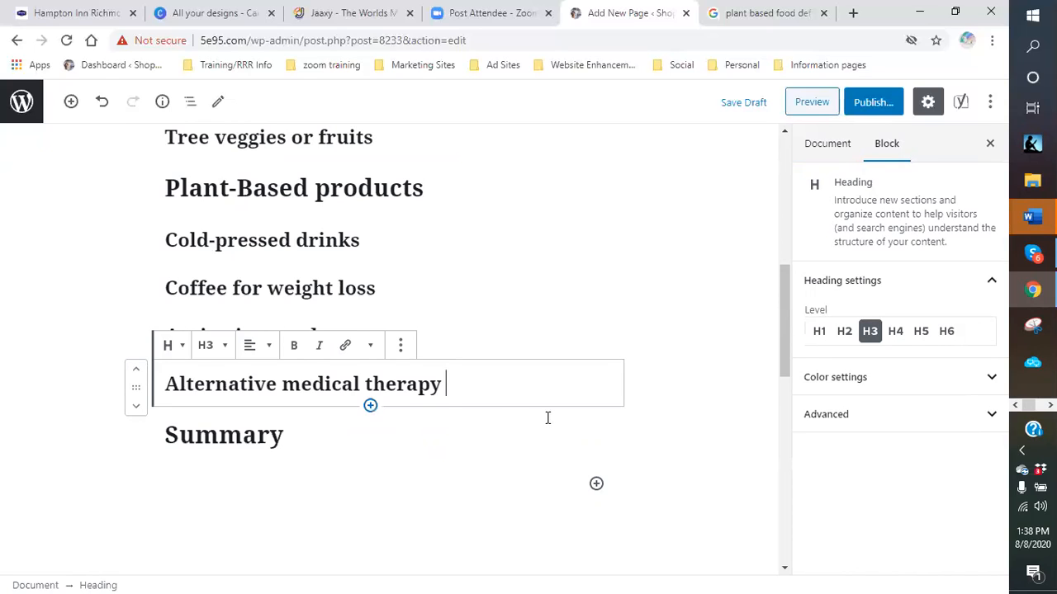
- Extend the second intro paragraph with the click-this-link sentence ending 'Plant-based foods help you.'
scroll(545, 418, up, 8)
scroll(545, 429, up, 1)
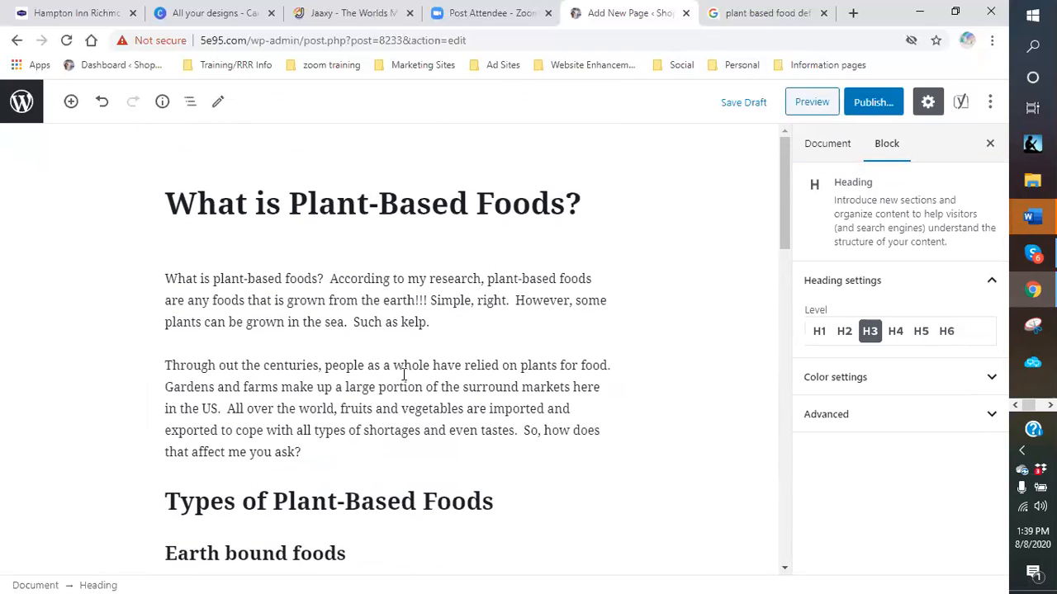
scroll(404, 374, down, 1)
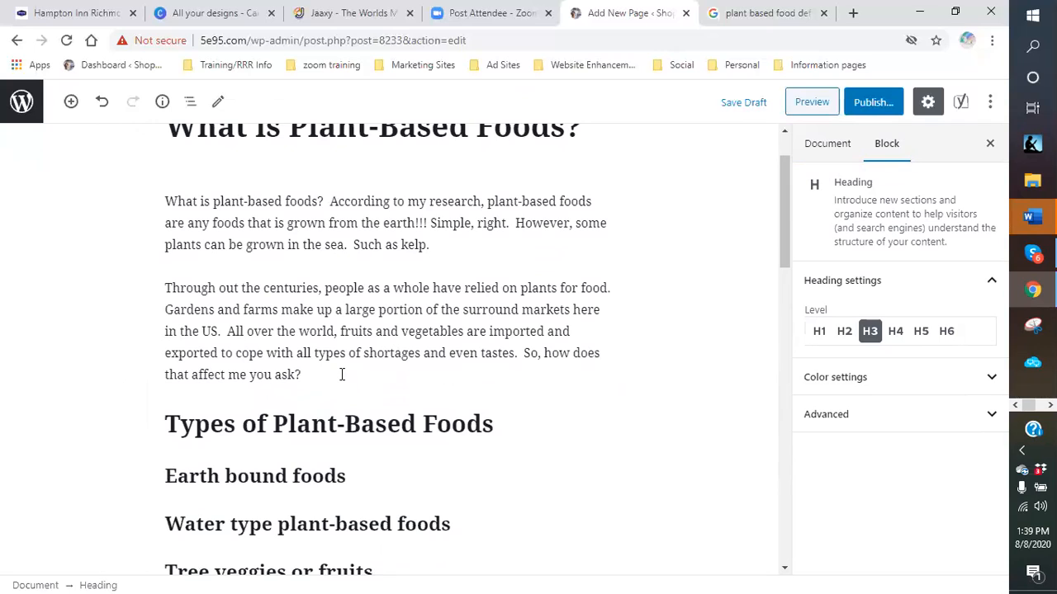
click(341, 374)
text(Well)
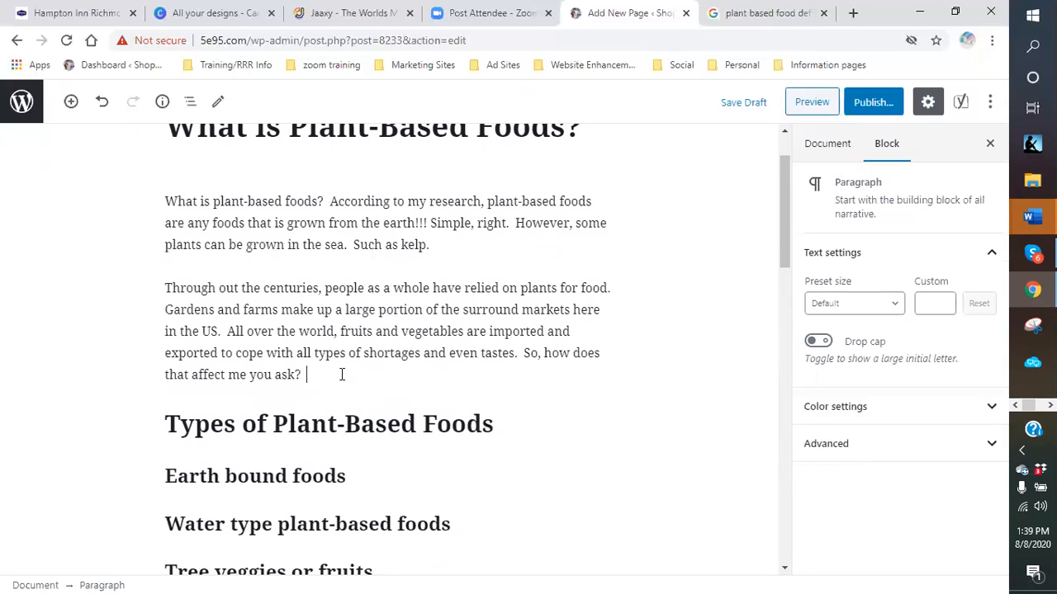
text( all you have to do )
text(is click this )
text(link fo)
text(r me)
text(re )
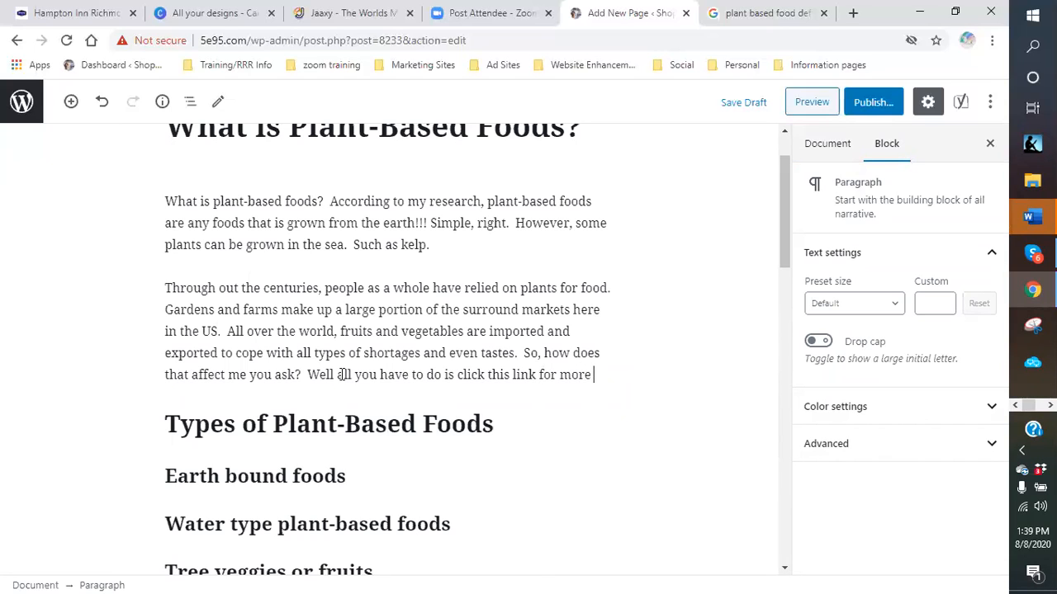
text(information.  Or you ca)
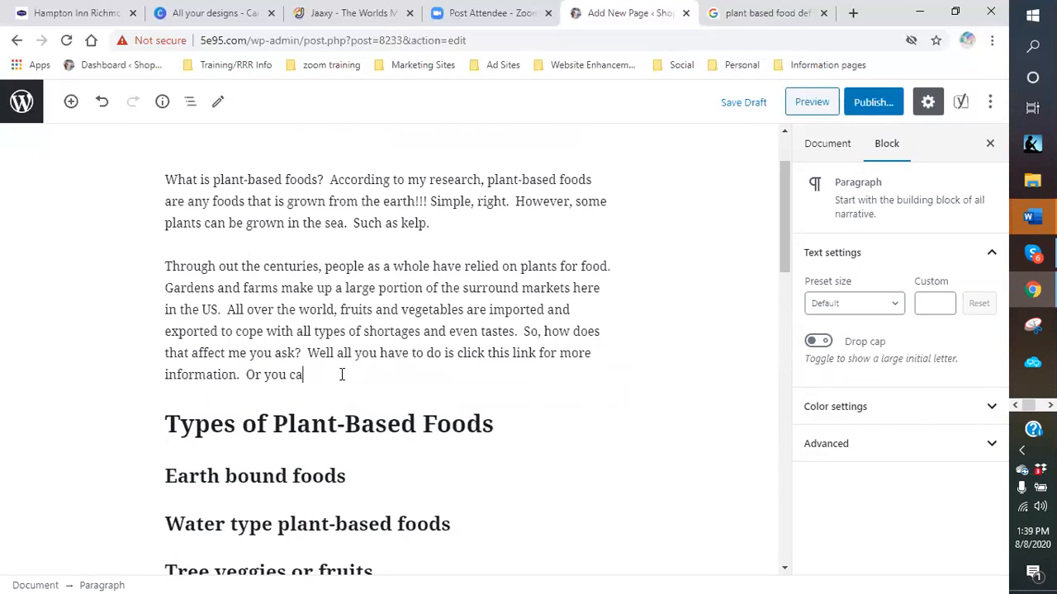
text(n keep rea)
text(ding to fin)
text(d other ways t)
text(o)
text(at Plan-)
text(-based)
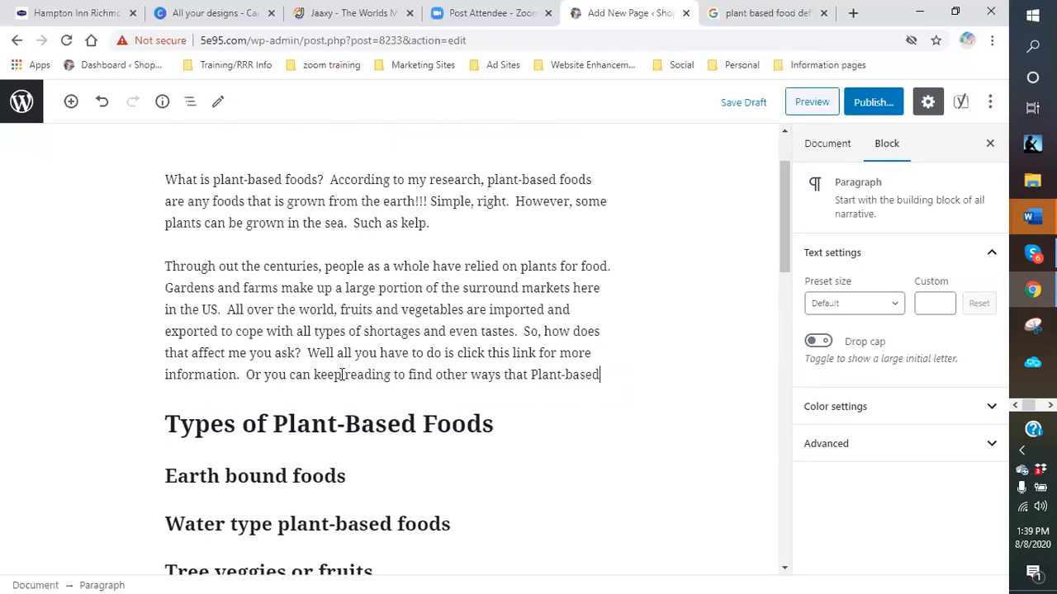
scroll(474, 374, up, 2)
scroll(458, 364, down, 1)
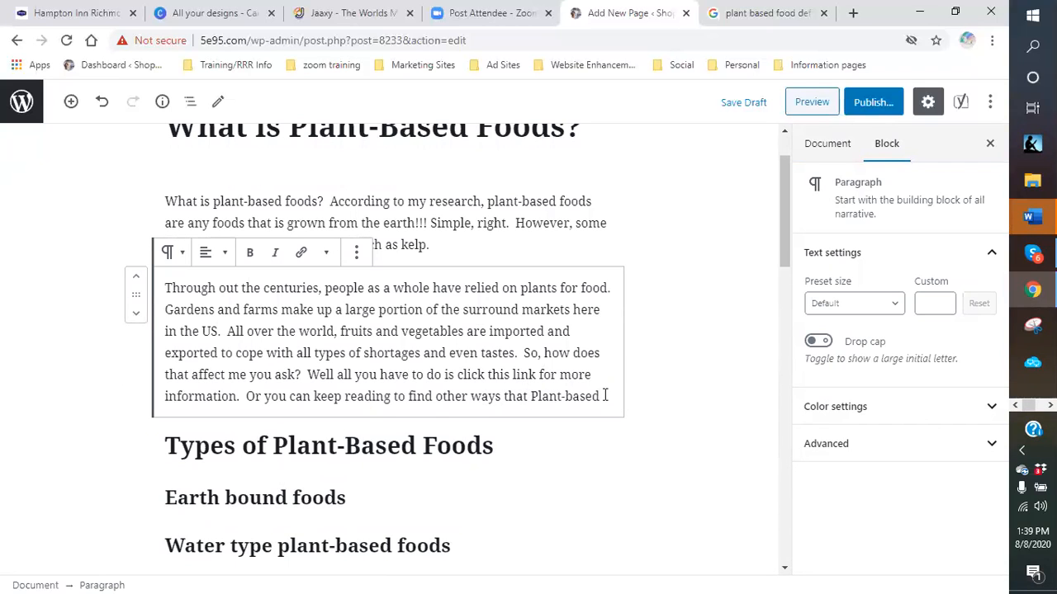
text(food)
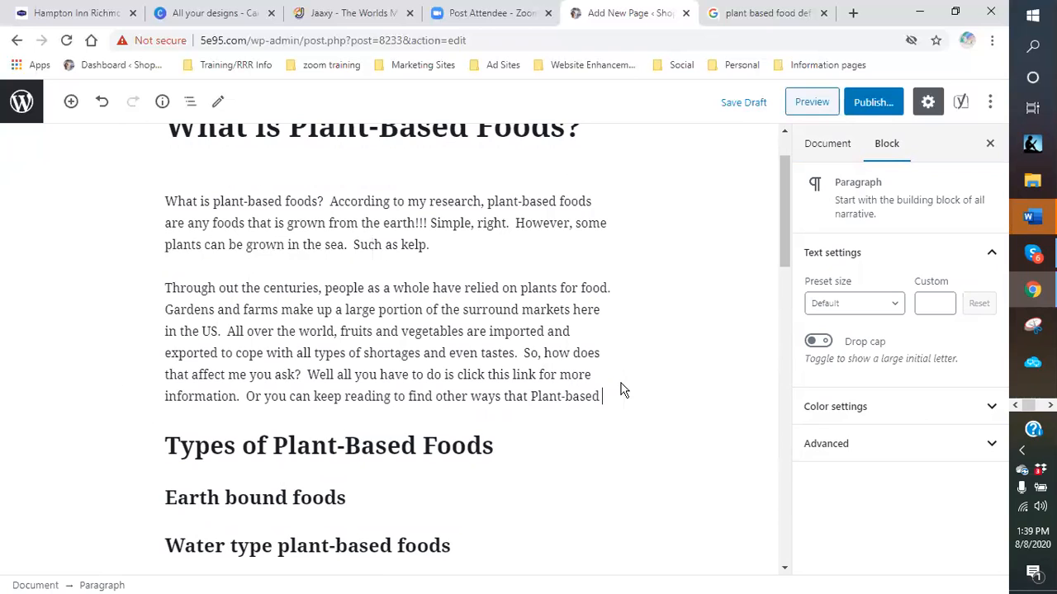
text(s)
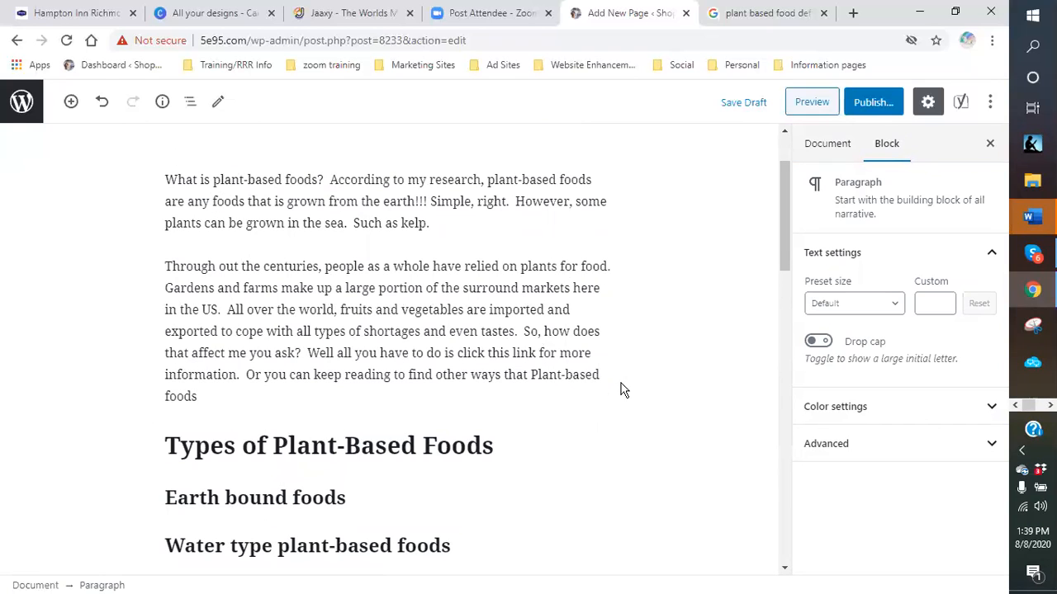
text( help you.)
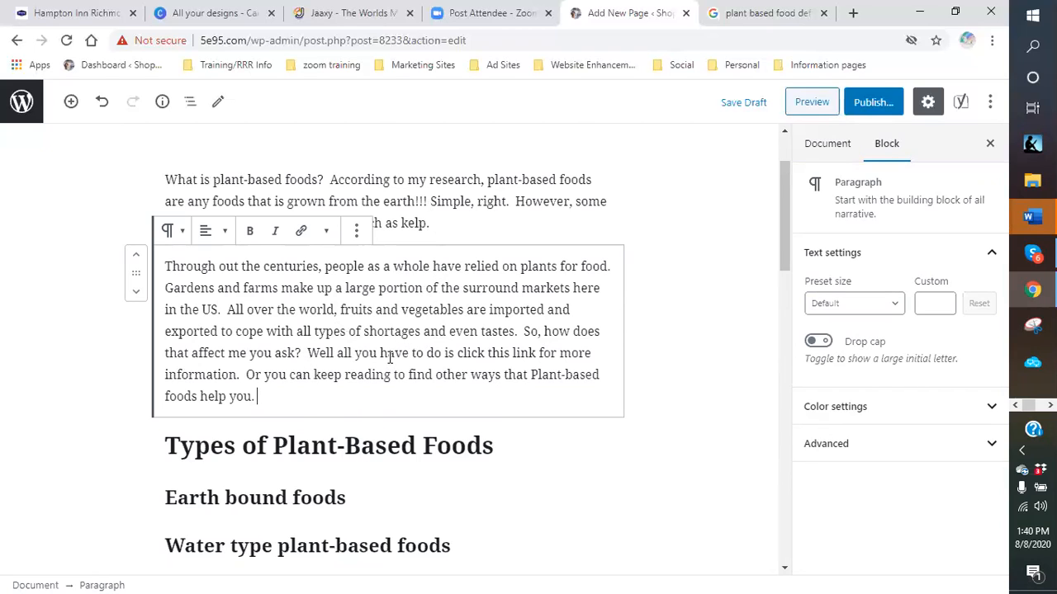
scroll(391, 356, down, 2)
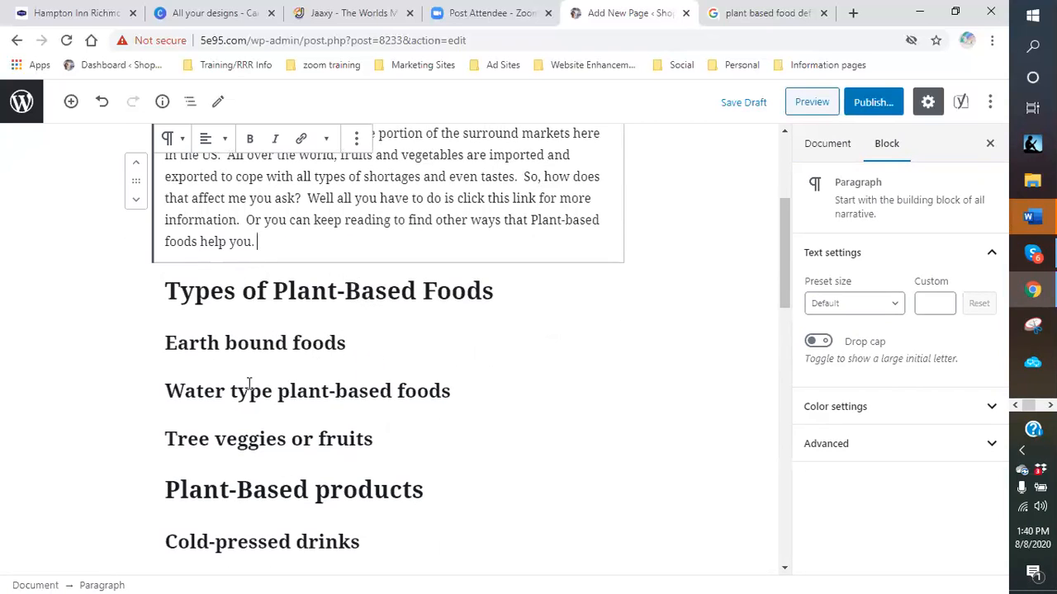
scroll(385, 434, down, 6)
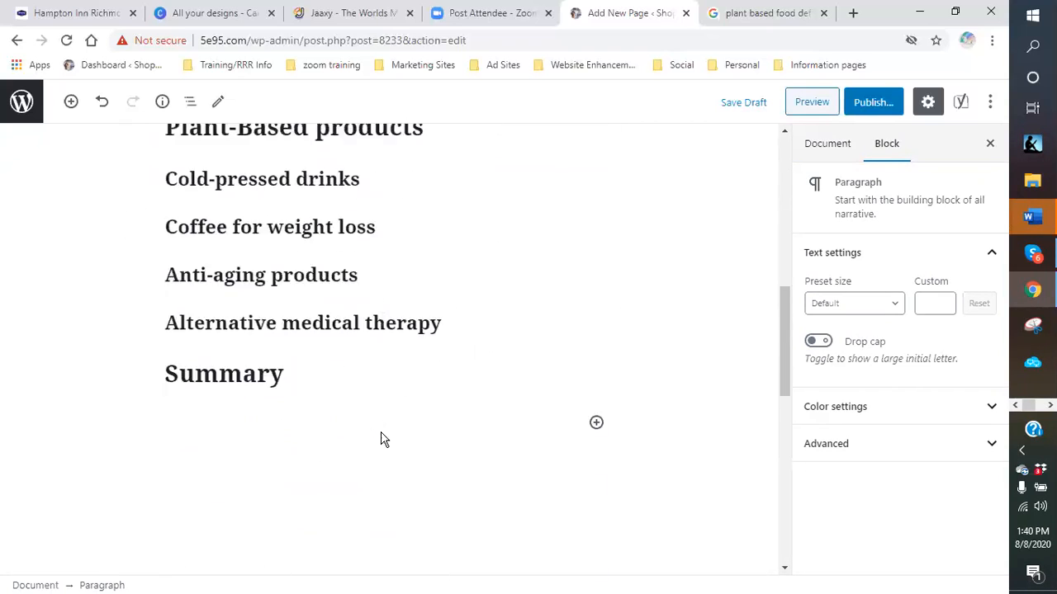
scroll(385, 430, up, 6)
scroll(434, 408, up, 3)
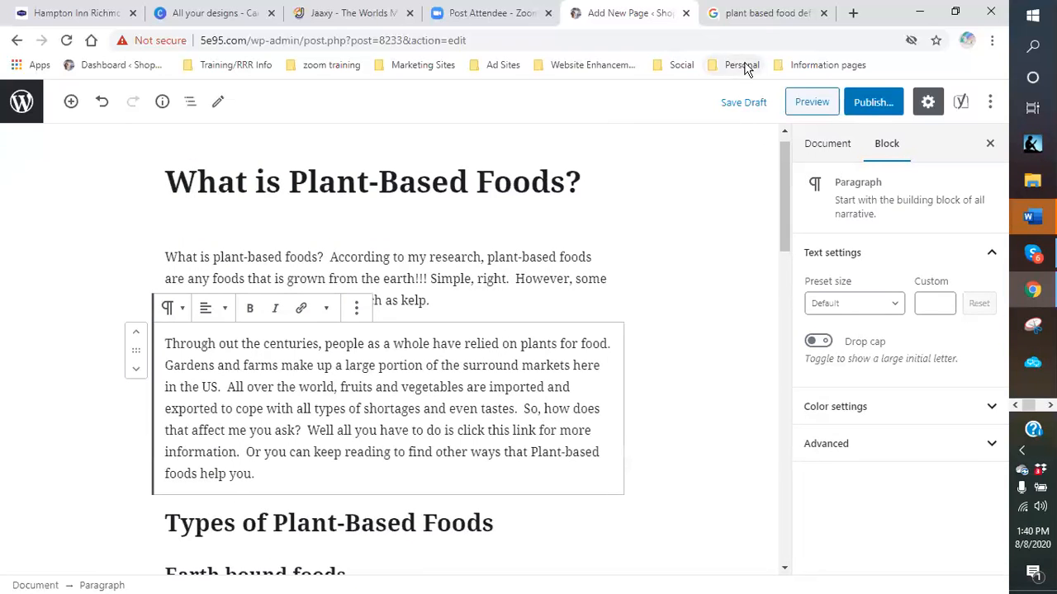
- Close the plant-based food search tab and open Suforia's login from the Marketing Sites bookmarks
click(823, 13)
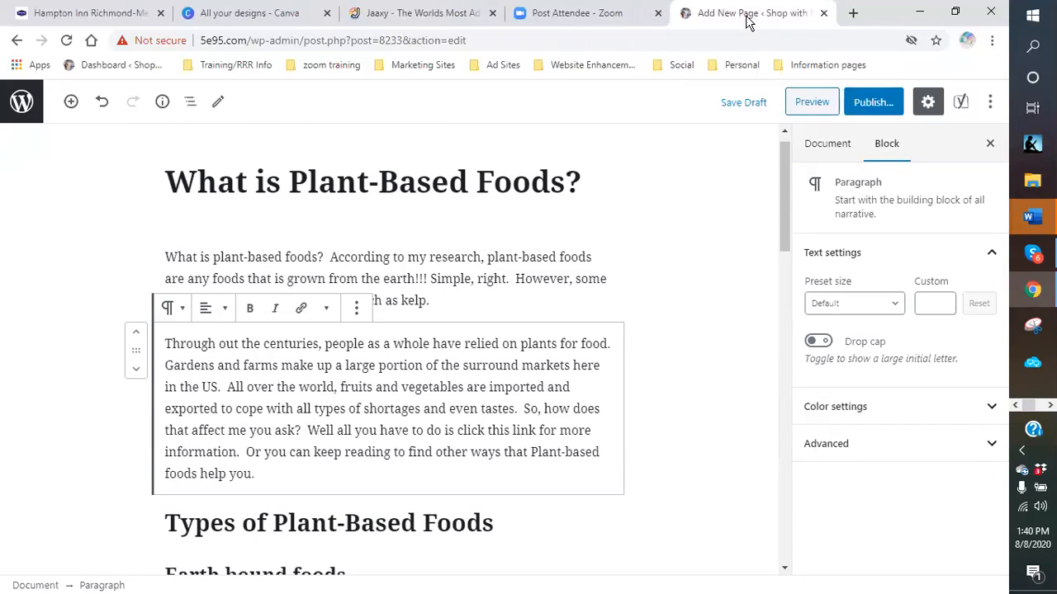
click(853, 13)
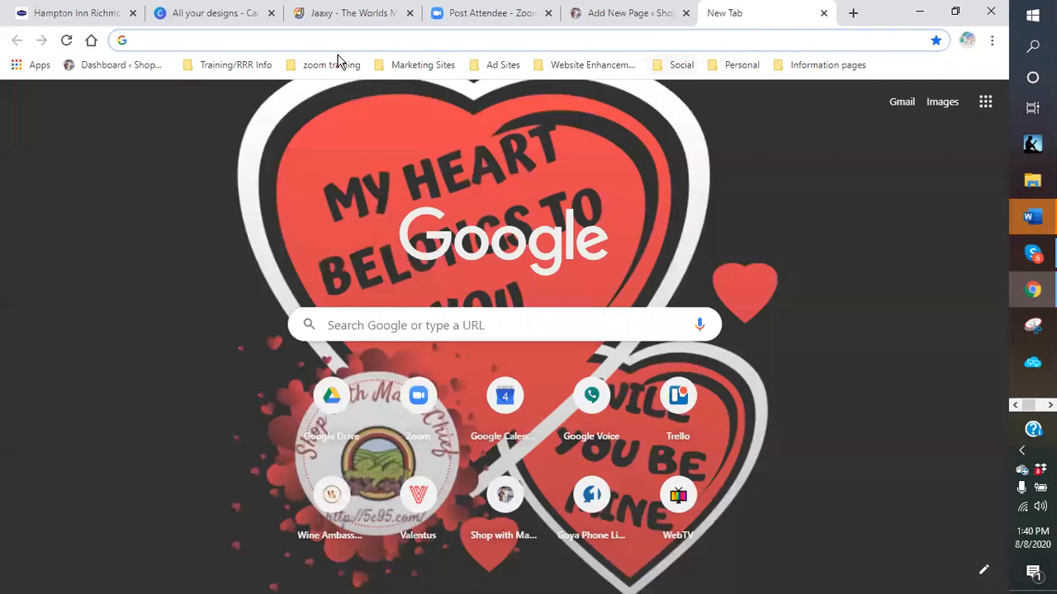
click(404, 66)
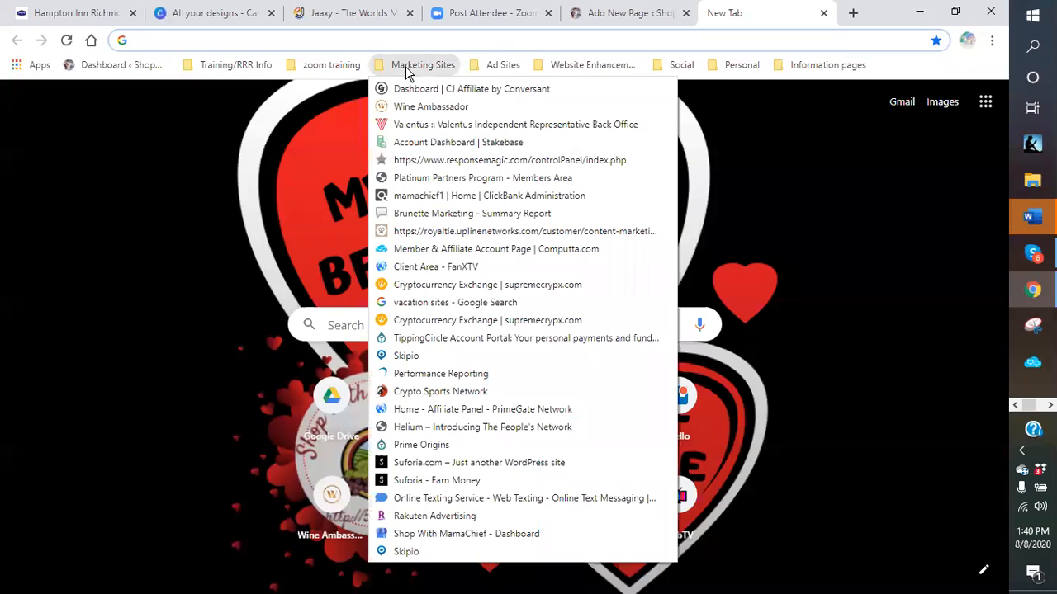
click(446, 467)
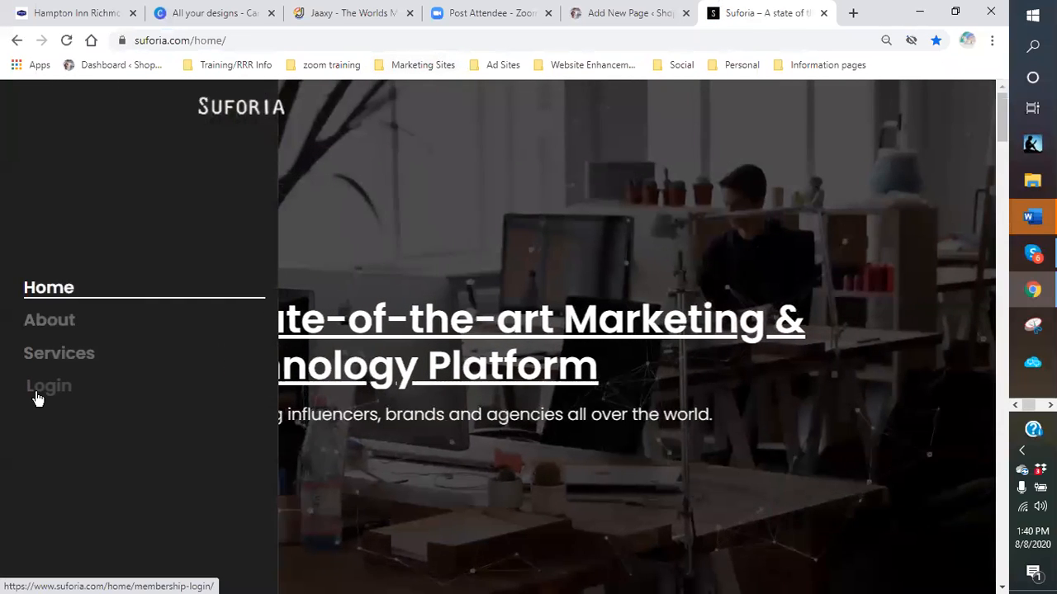
click(37, 389)
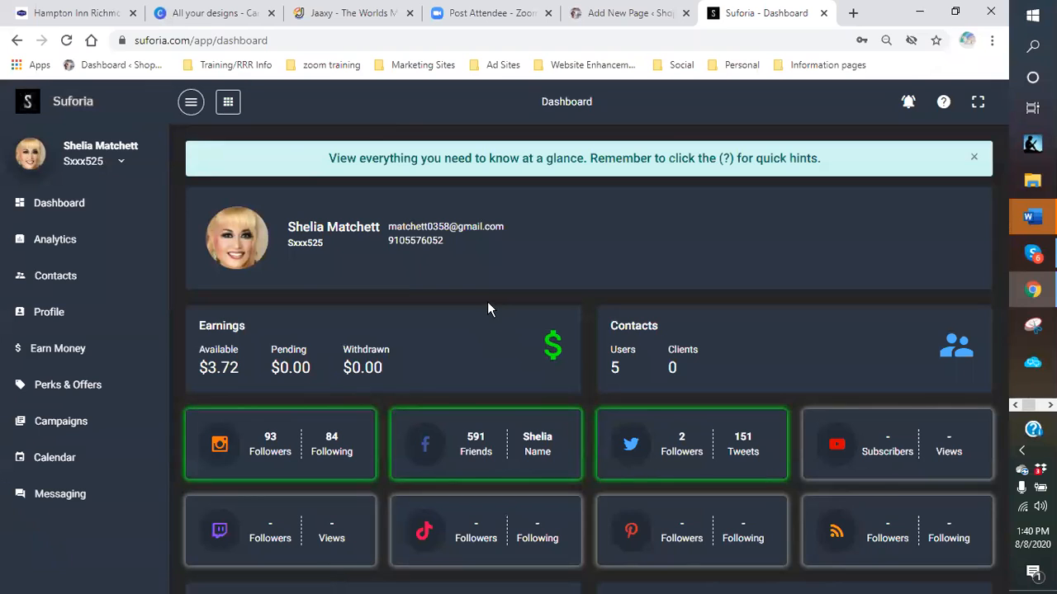
- Show Suforia's In Progress campaigns: Pressed Juicery, MRVL Beauty and MRVL Health Immune Support
click(63, 422)
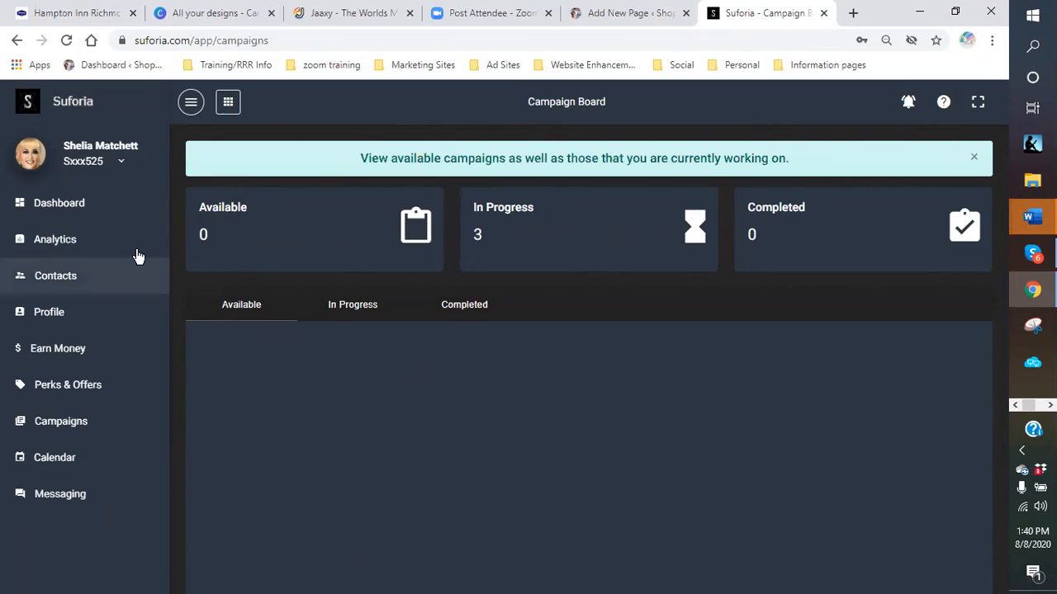
click(348, 312)
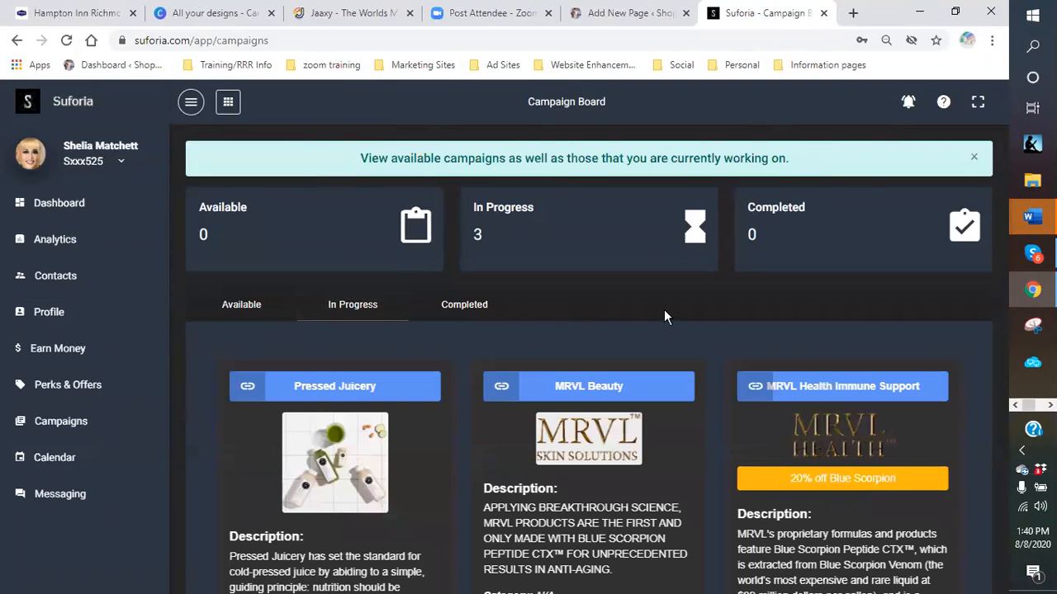
scroll(659, 317, down, 2)
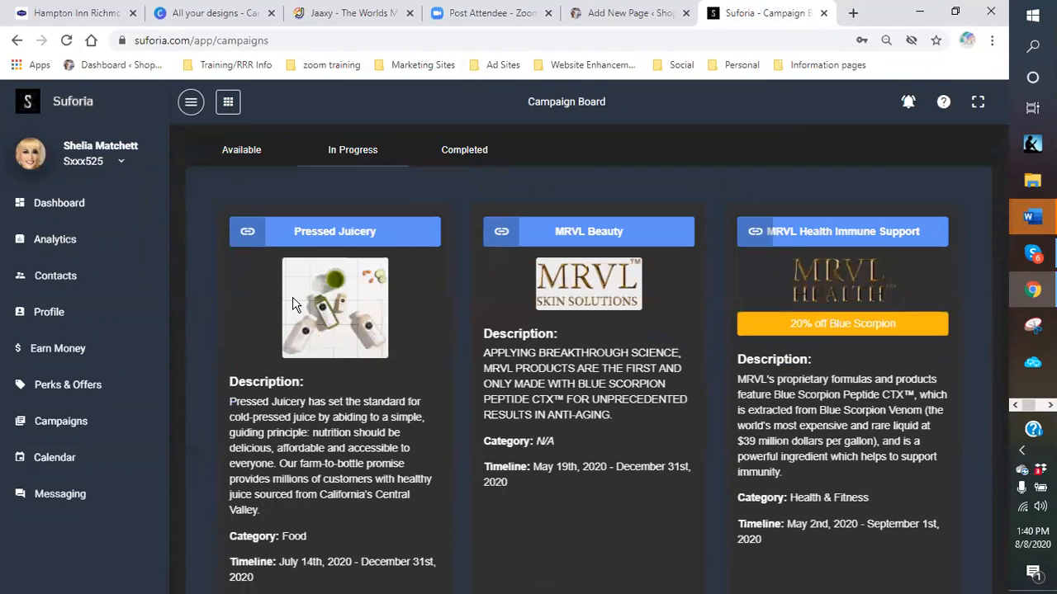
scroll(329, 350, down, 2)
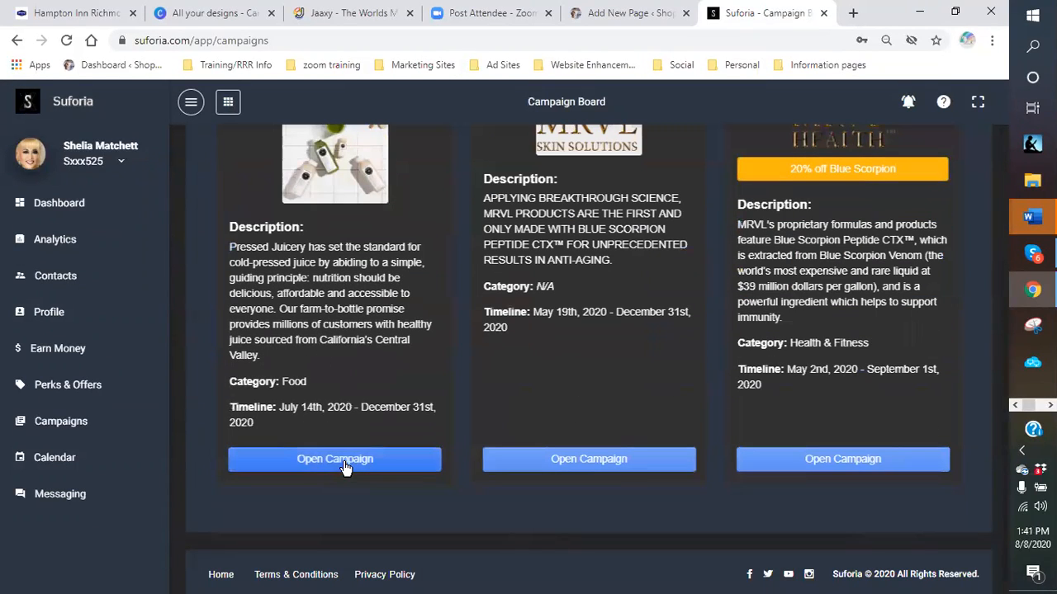
- Open the Pressed Juicery campaign in Suforia and scroll down to its Offer tracking link
click(345, 464)
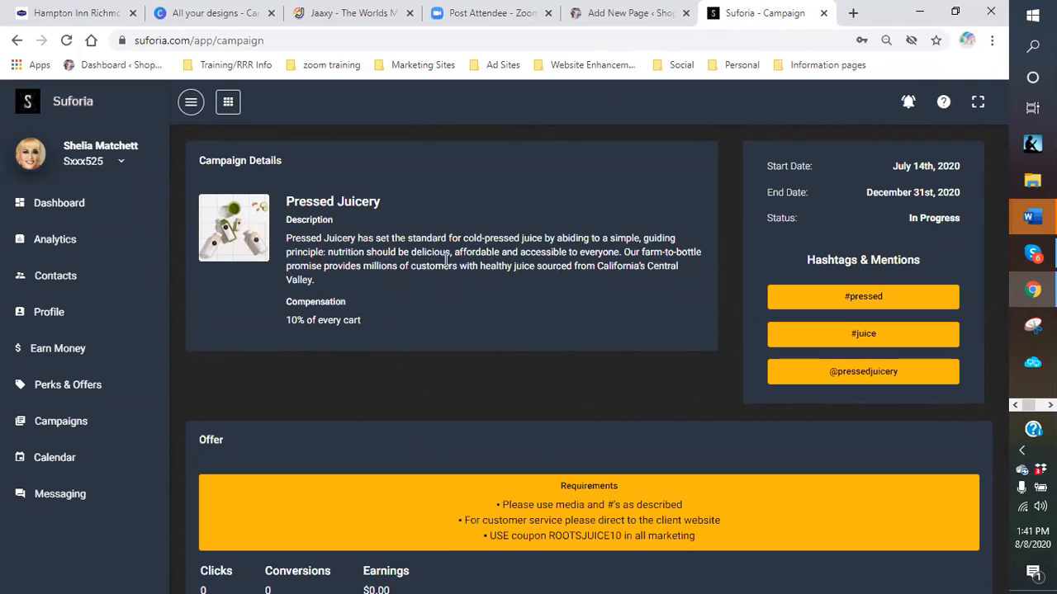
scroll(441, 260, down, 1)
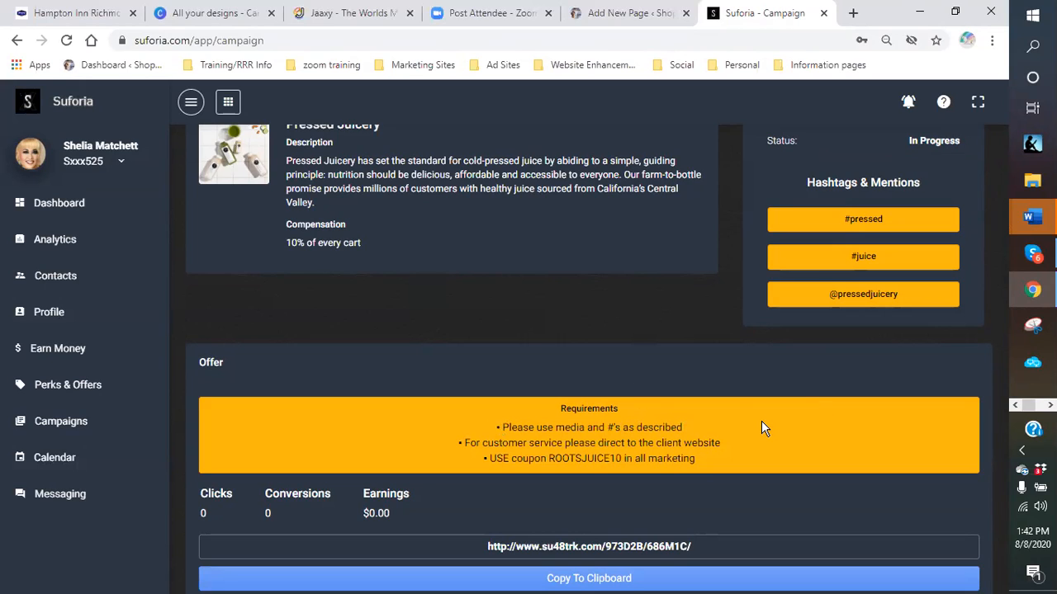
- Select the Pressed Juicery tracking link and open it in a new tab to see where it leads
scroll(756, 424, down, 1)
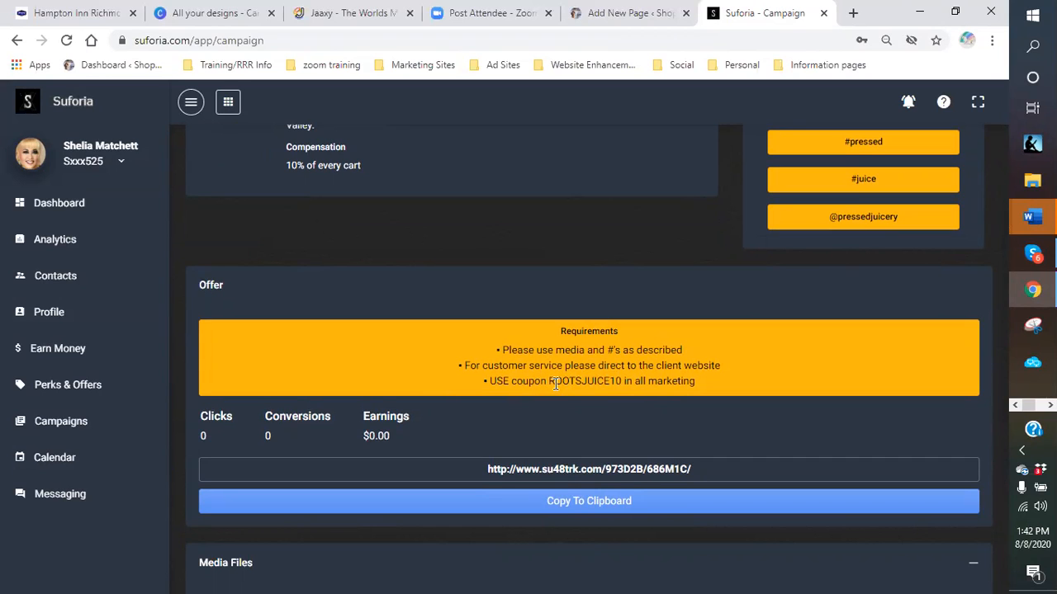
scroll(572, 384, down, 1)
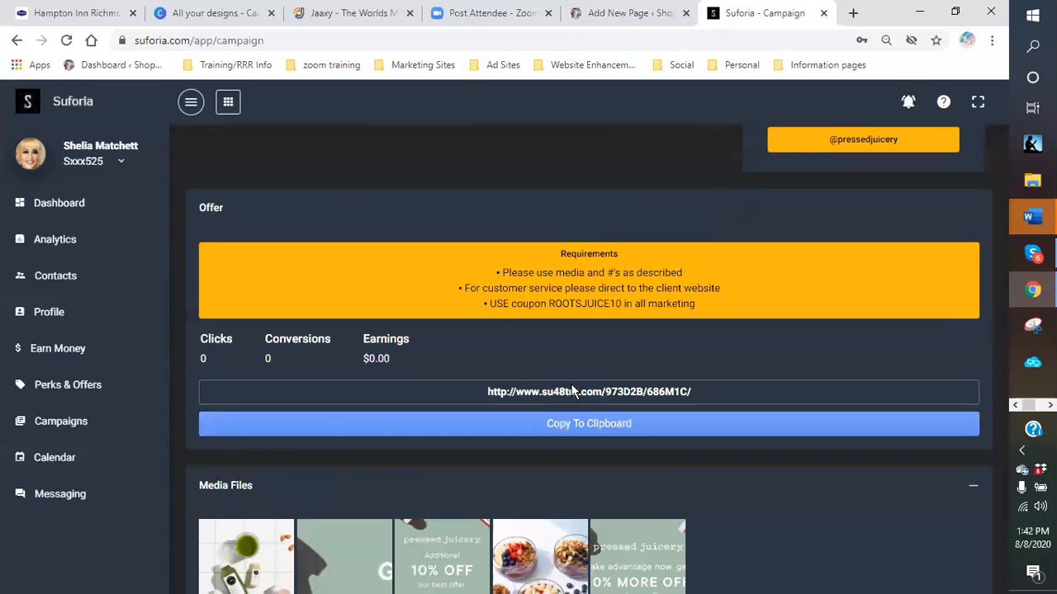
drag(486, 392, 707, 392)
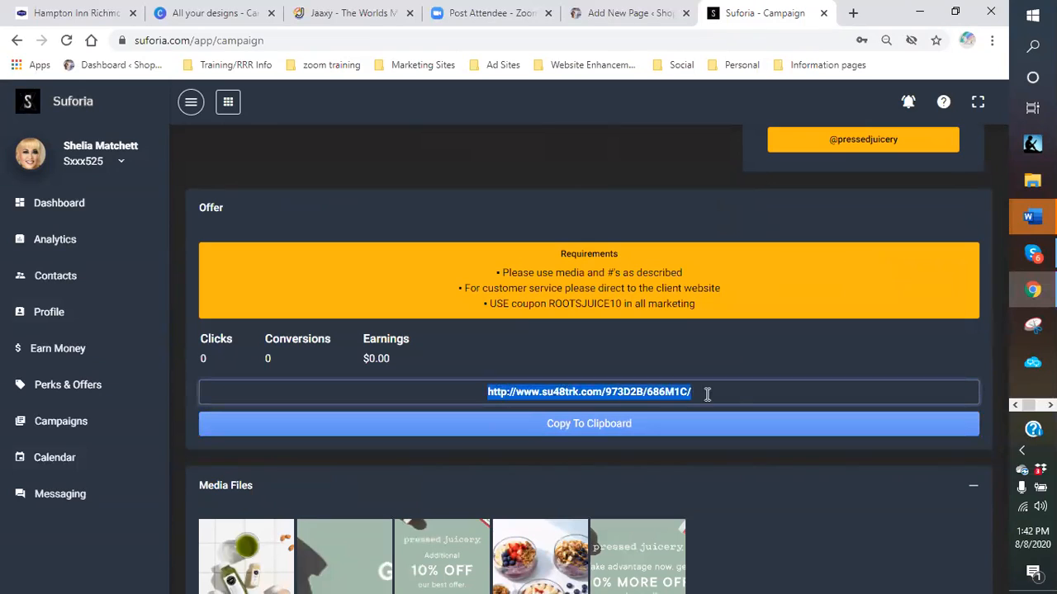
right_click(670, 390)
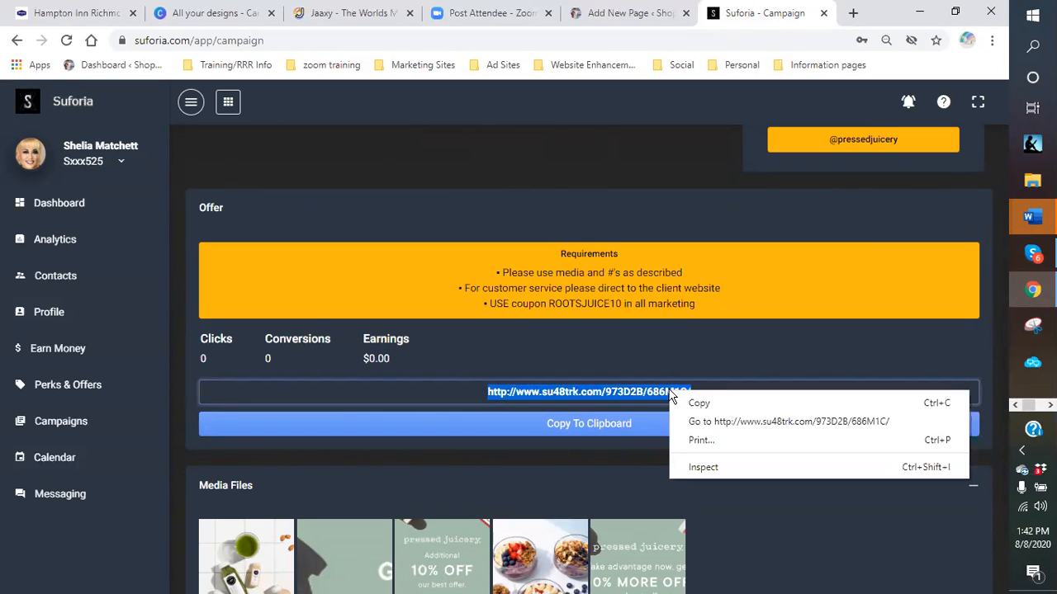
click(721, 423)
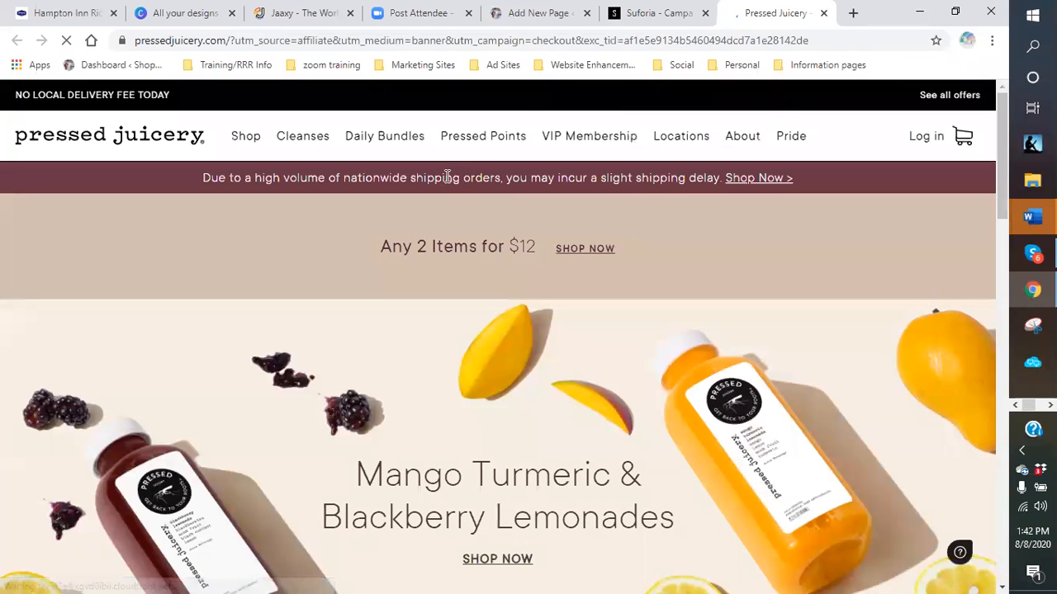
- Back on the Suforia campaign page, copy the tracking link
click(643, 18)
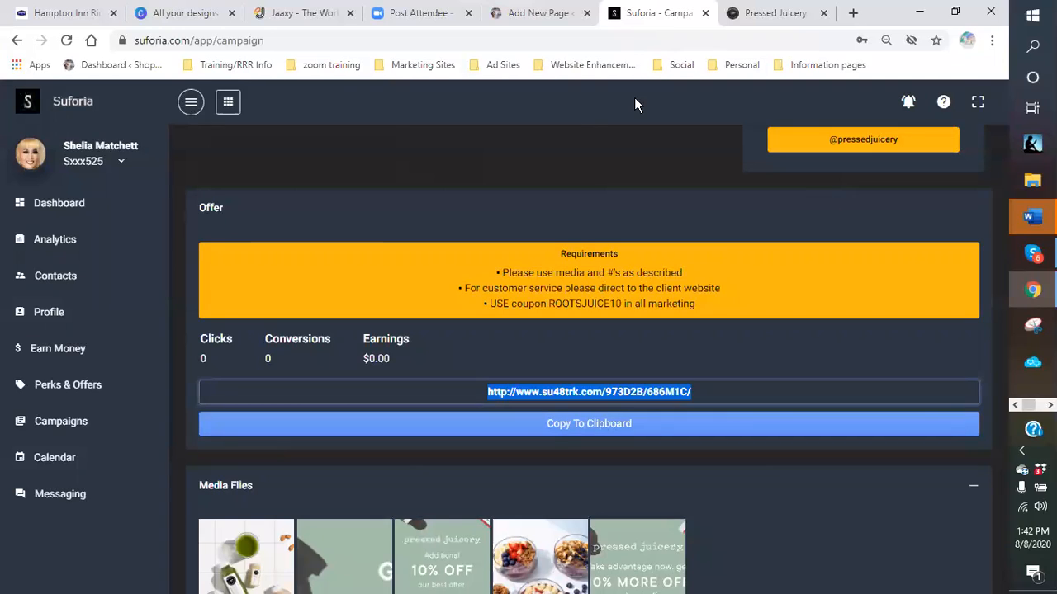
right_click(533, 170)
click(698, 391)
drag(698, 391, 486, 389)
right_click(506, 395)
click(532, 408)
click(551, 342)
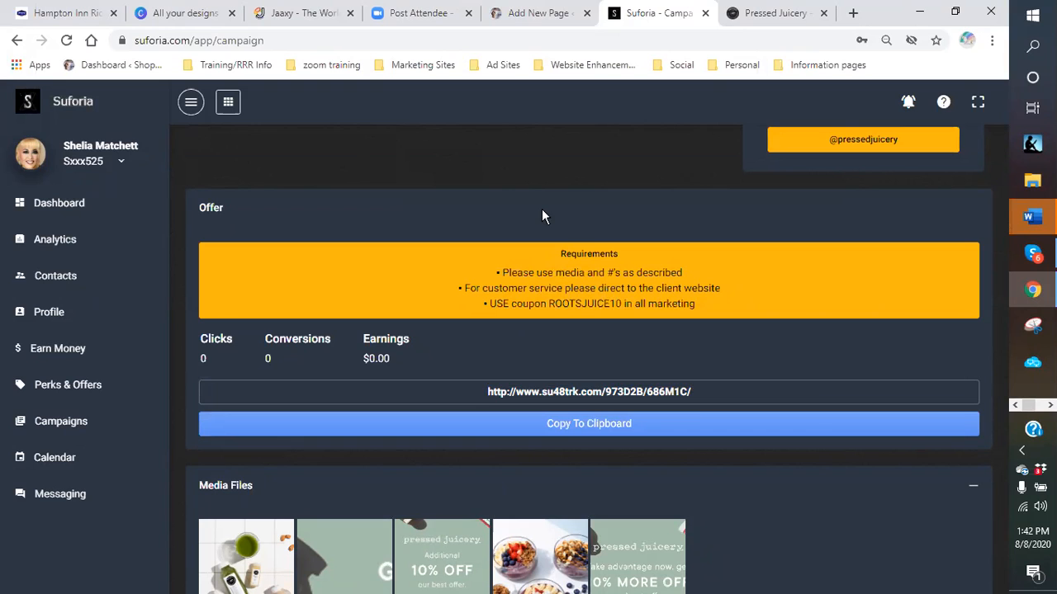
- Add a comma after 'Well' and link 'all you have to do is click this link' to the tracking URL, opening in a new tab
click(536, 16)
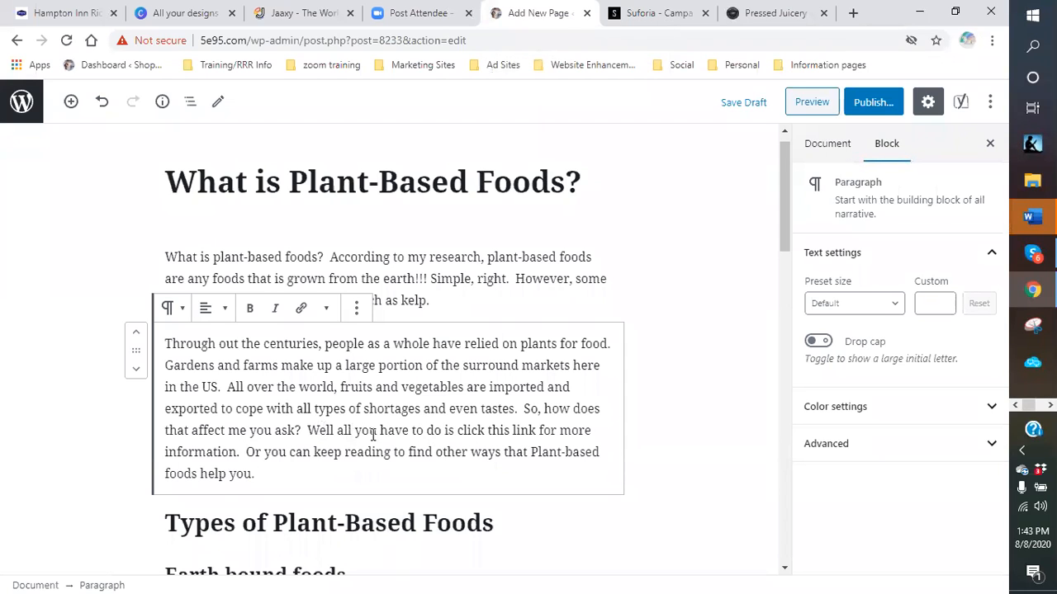
click(334, 431)
text(,)
drag(339, 430, 543, 435)
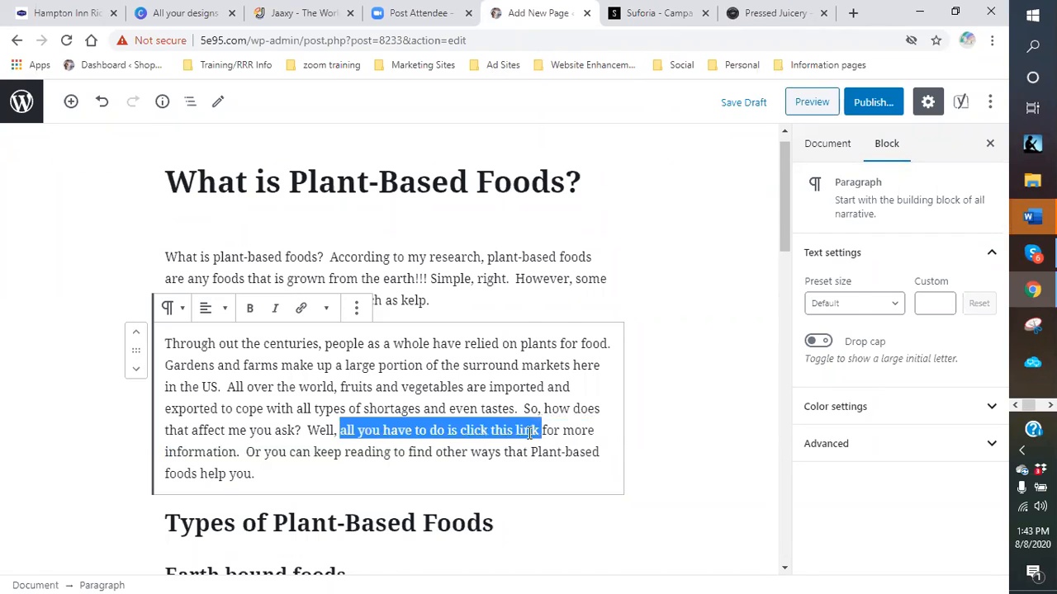
right_click(529, 432)
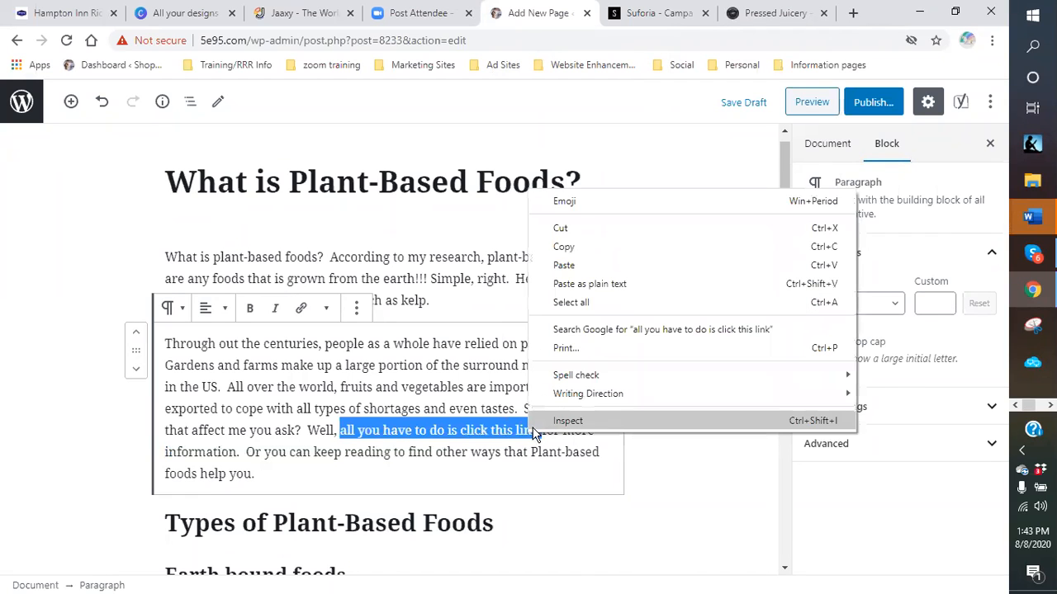
click(301, 308)
click(302, 308)
right_click(391, 479)
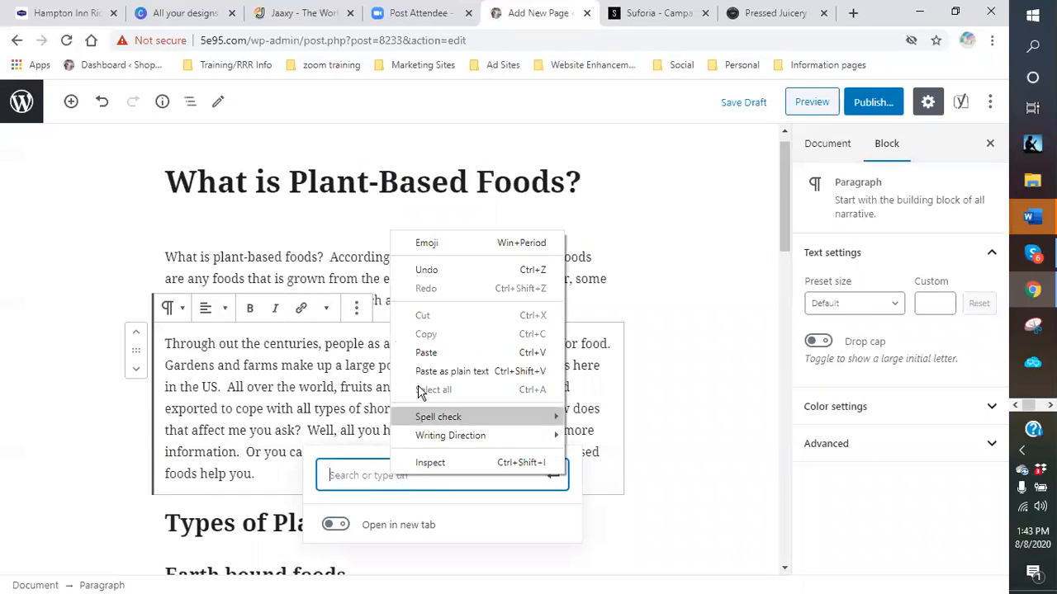
click(432, 359)
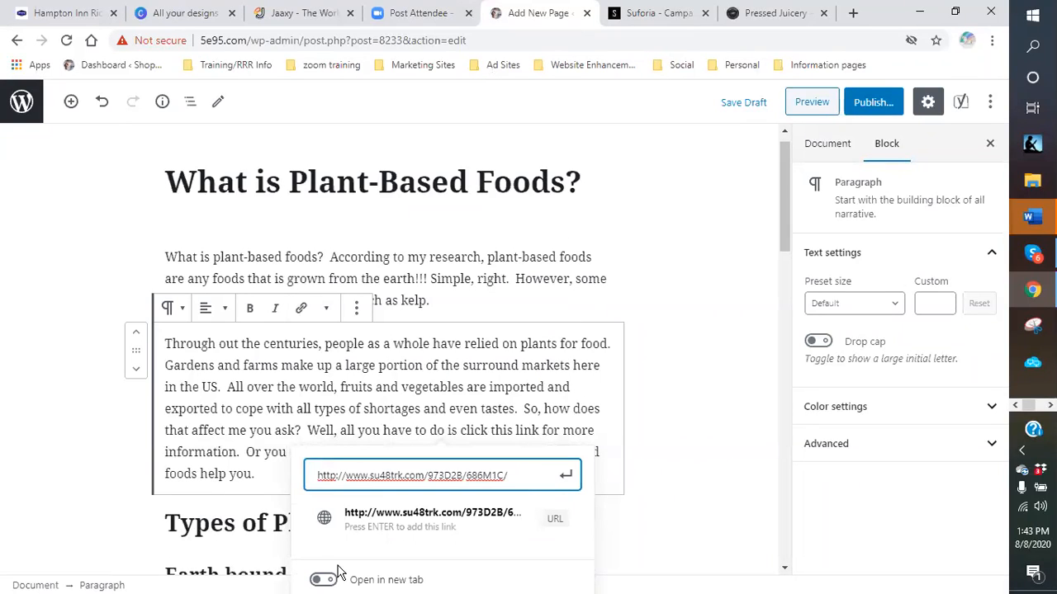
click(324, 580)
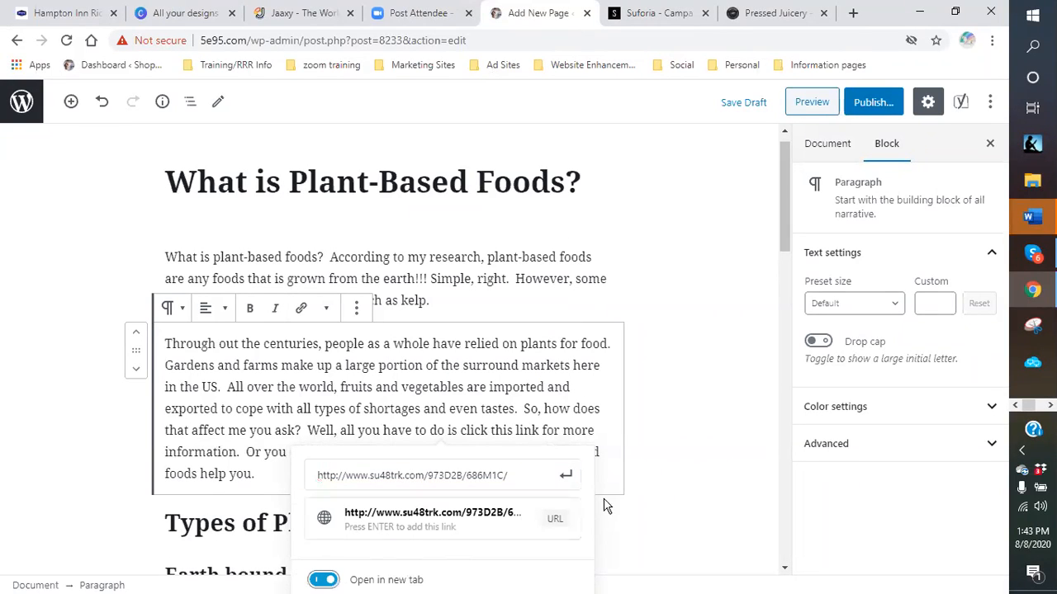
click(566, 477)
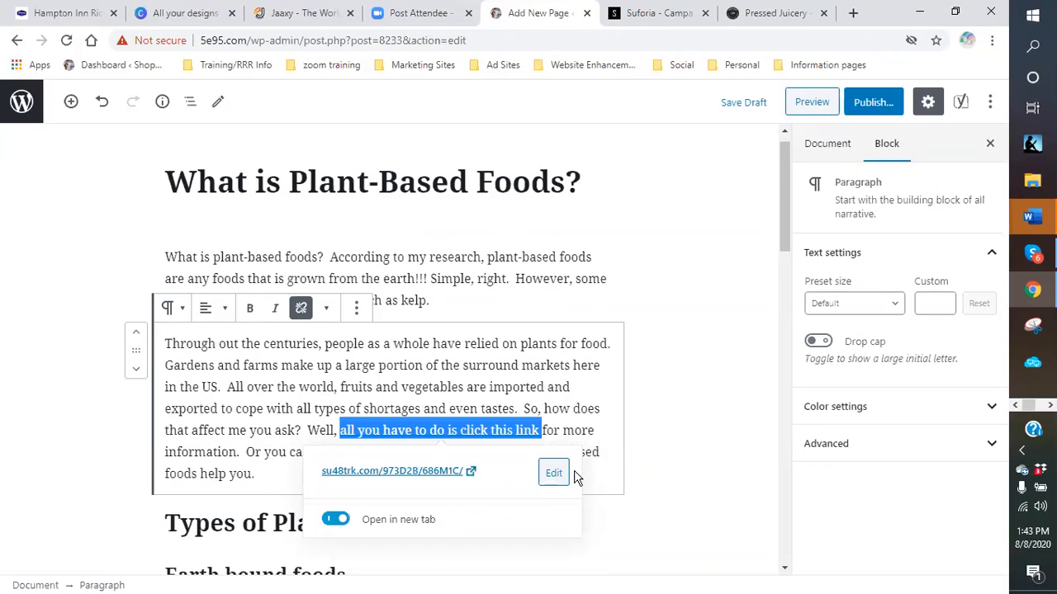
click(596, 407)
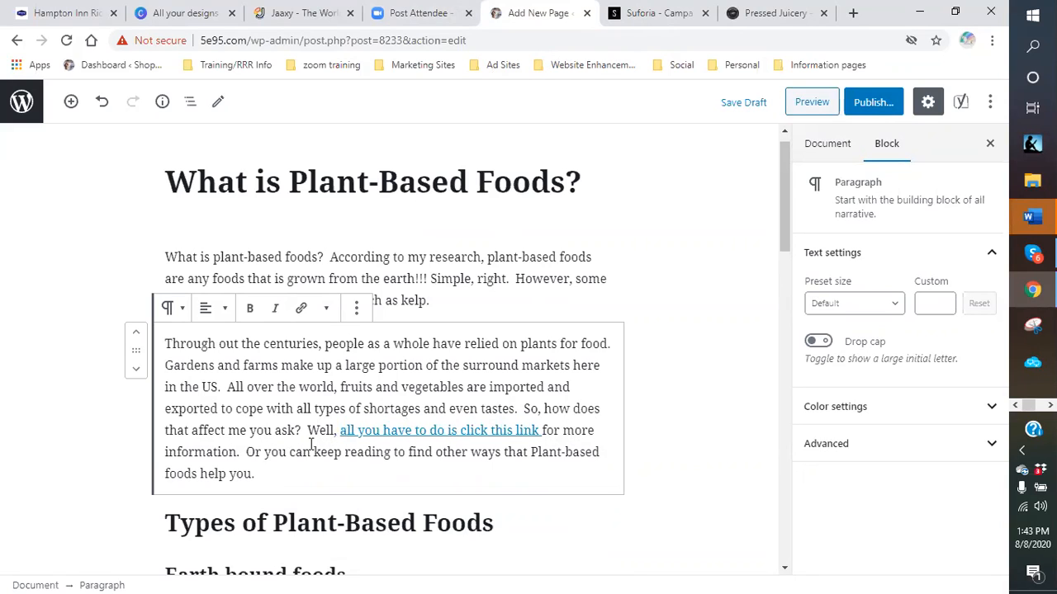
- Finish the paragraph with a sentence offering a code for a 10% discount at checkout
click(276, 475)
text(By)
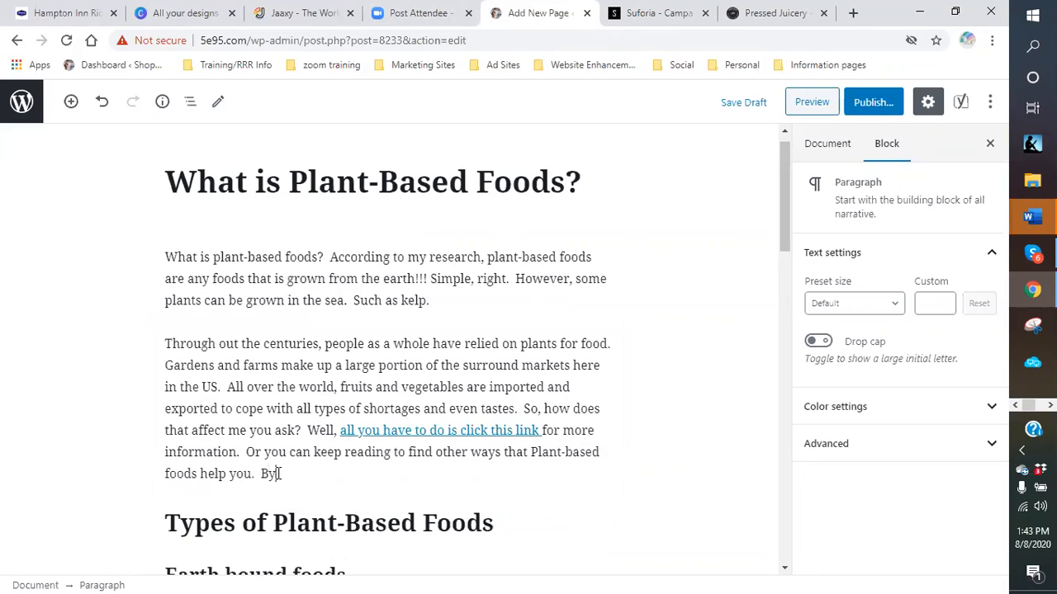
text( the way, use this )
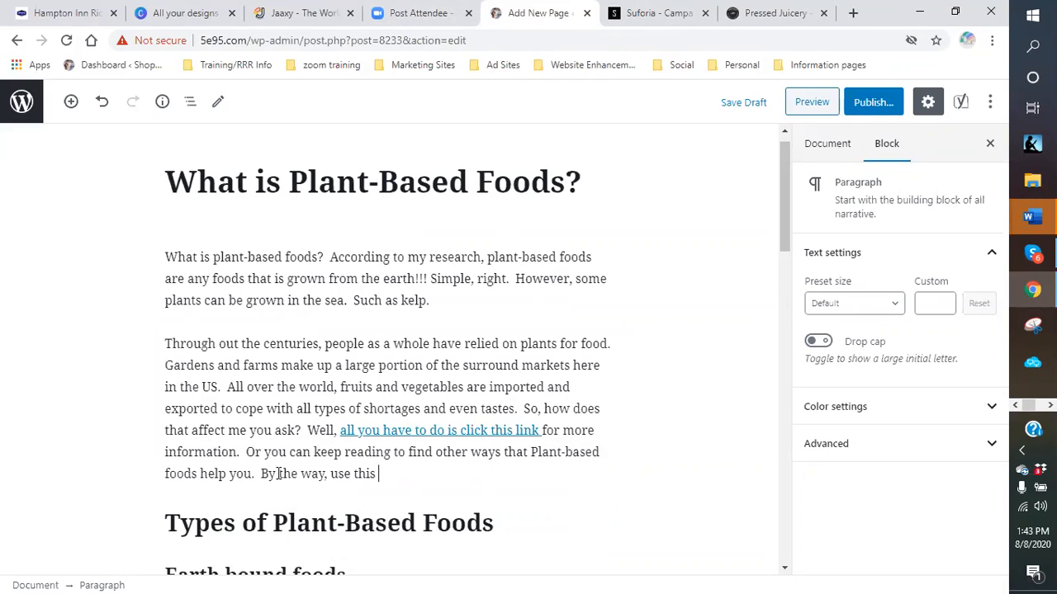
text(code for an addition)
key(BackSpace)
key(BackSpace)
key(BackSpace)
key(BackSpace)
key(BackSpace)
key(BackSpace)
key(BackSpace)
key(BackSpace)
text(10% disc)
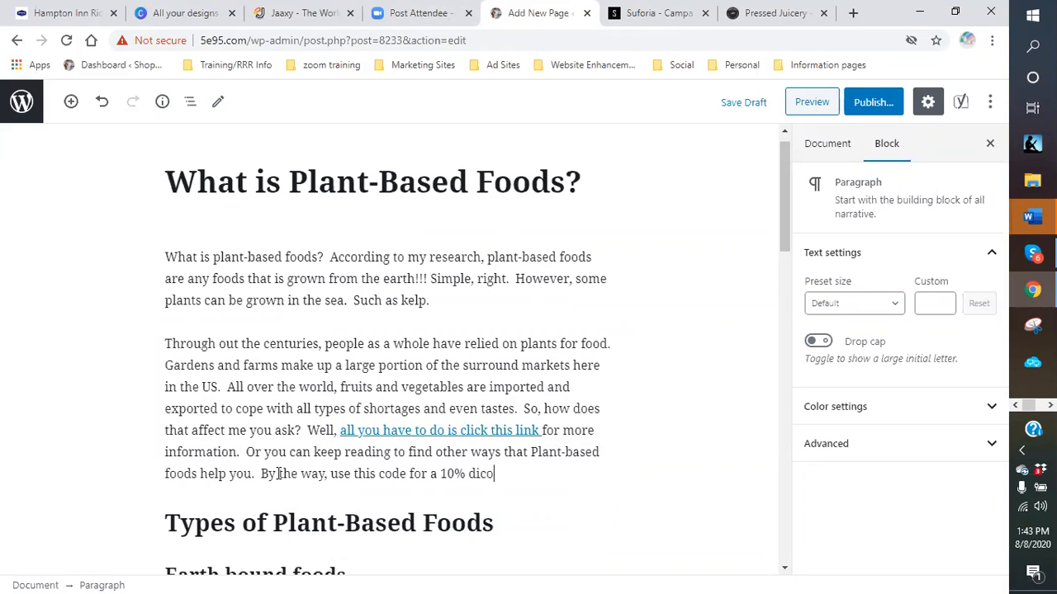
text(ount at checkout:)
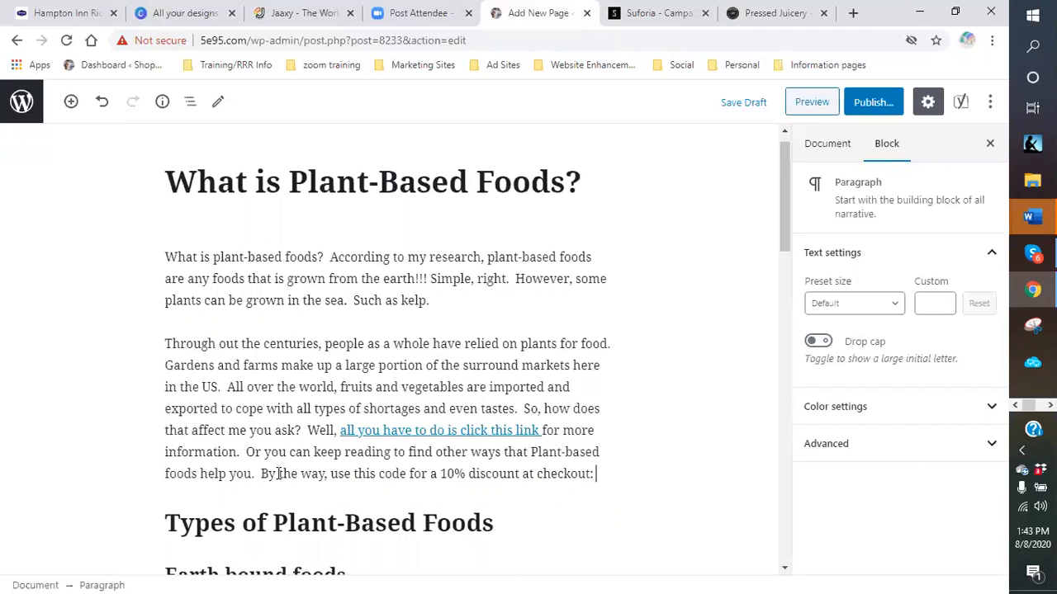
click(672, 15)
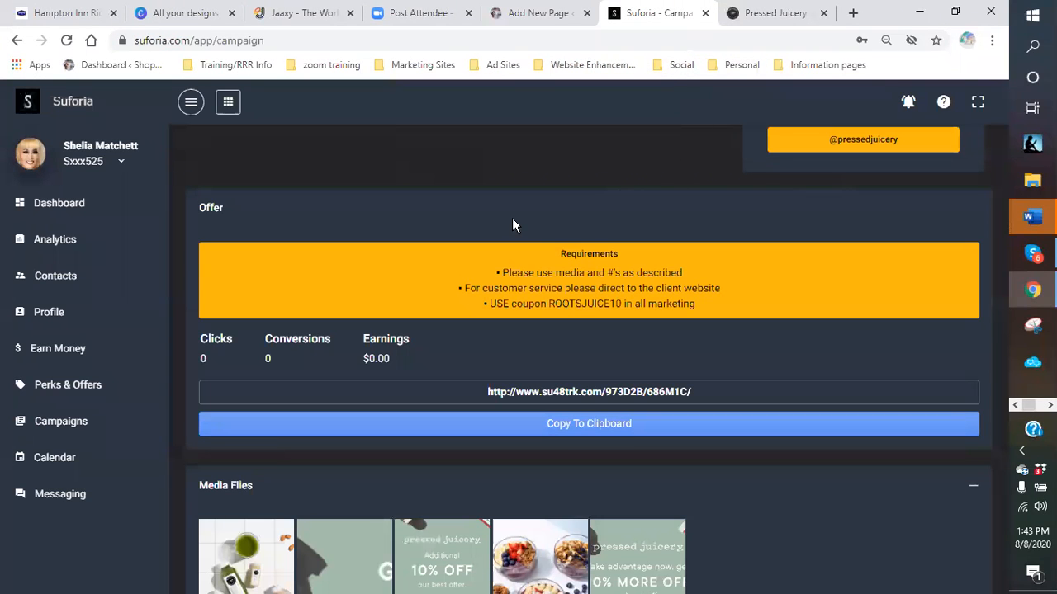
- Copy ROOTSJUICE10 from the Requirements box of the Suforia Pressed Juicery offer
drag(618, 307, 548, 304)
right_click(551, 305)
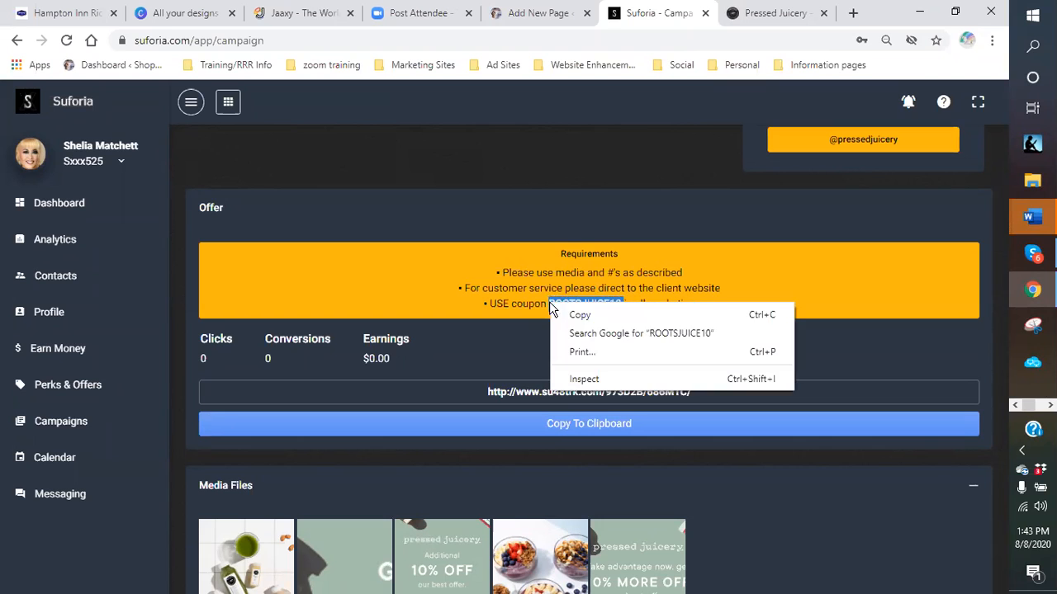
click(579, 314)
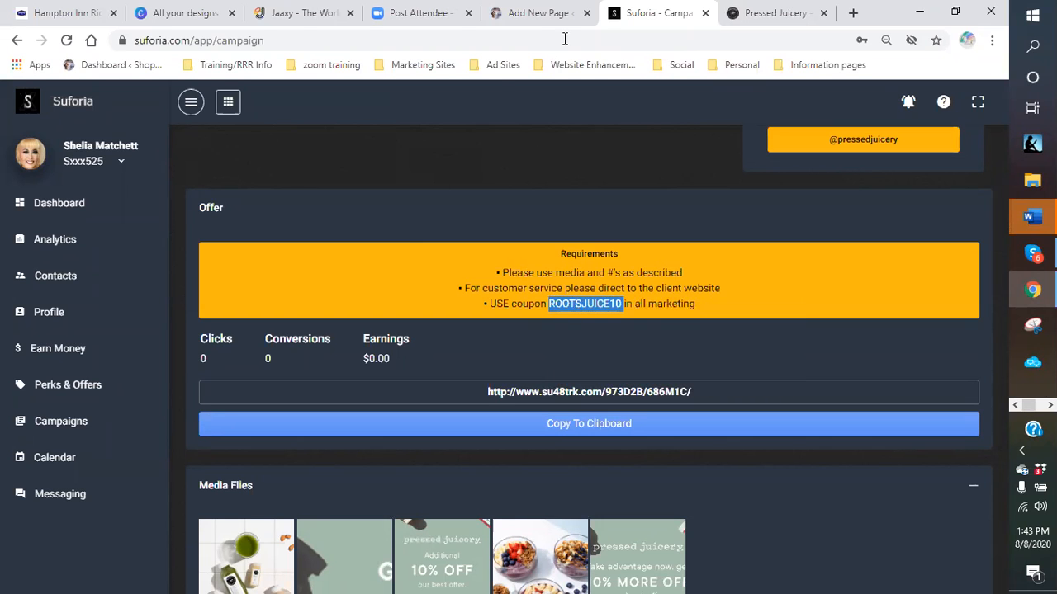
click(545, 13)
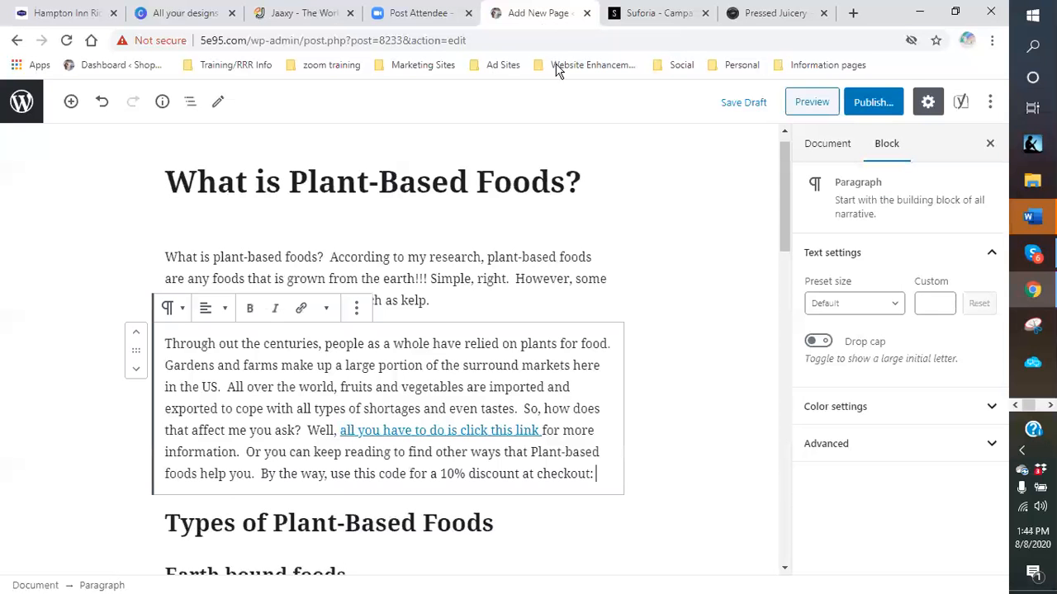
- Paste ROOTSJUICE10 after 'checkout:' and copy the tracking URL from the existing link
right_click(596, 474)
click(640, 354)
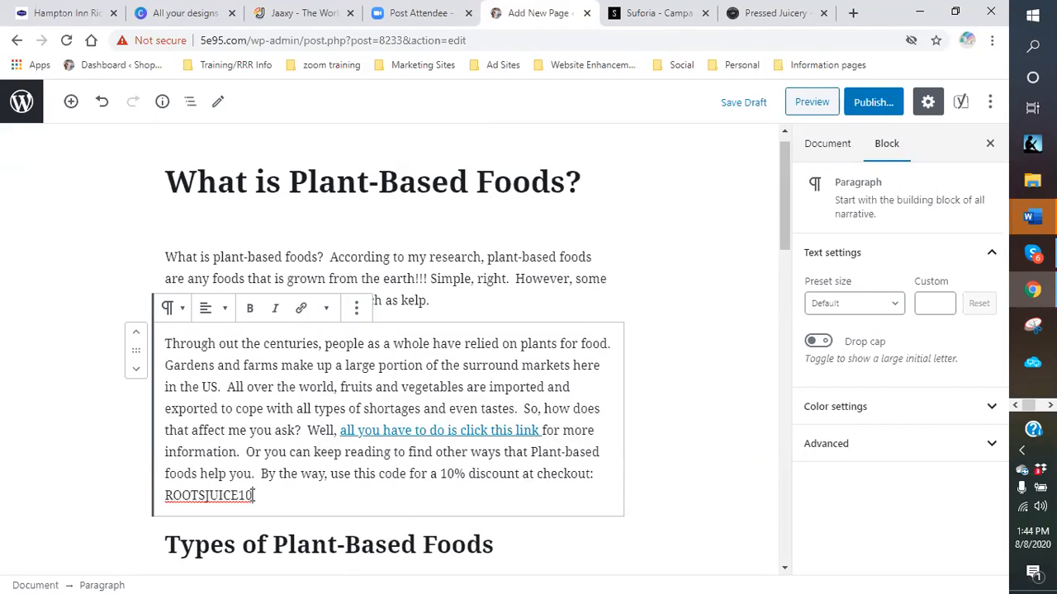
right_click(506, 430)
right_click(395, 472)
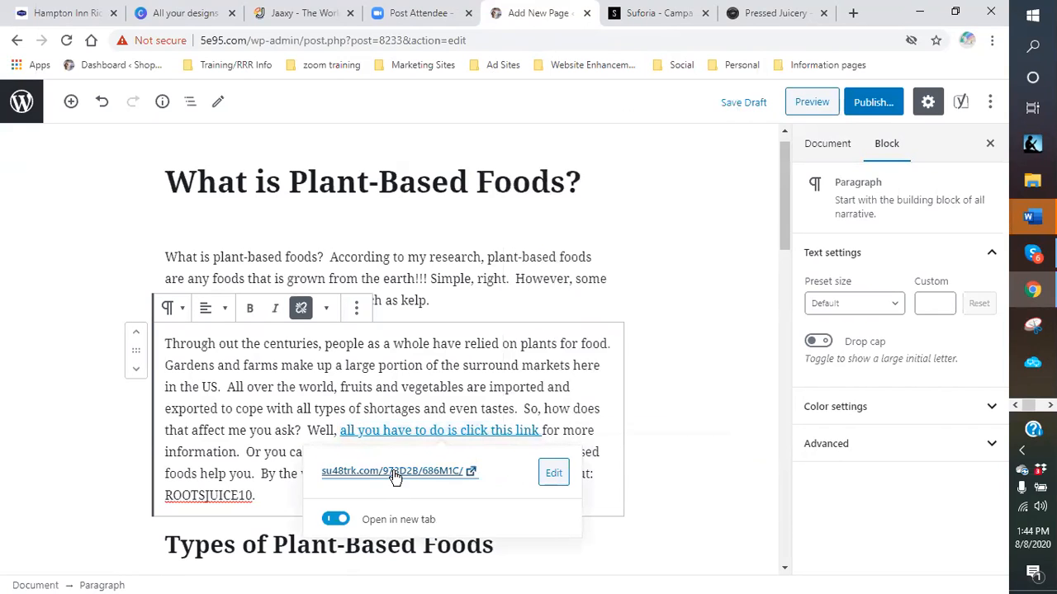
click(437, 431)
- Link ROOTSJUICE10 to the same tracking URL in a new tab, then follow it to test
drag(257, 496, 146, 502)
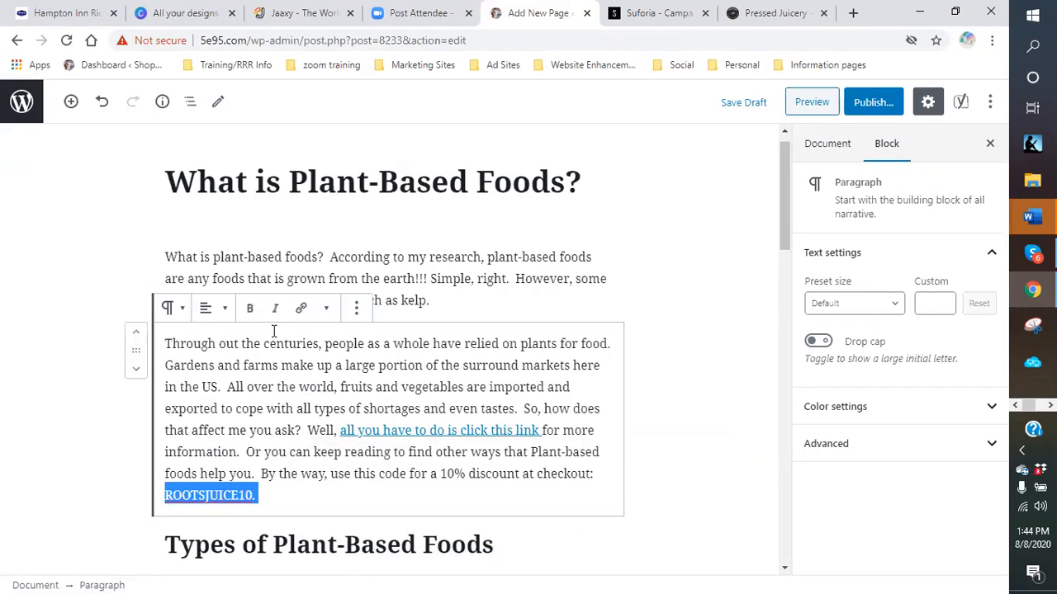
click(301, 308)
right_click(189, 412)
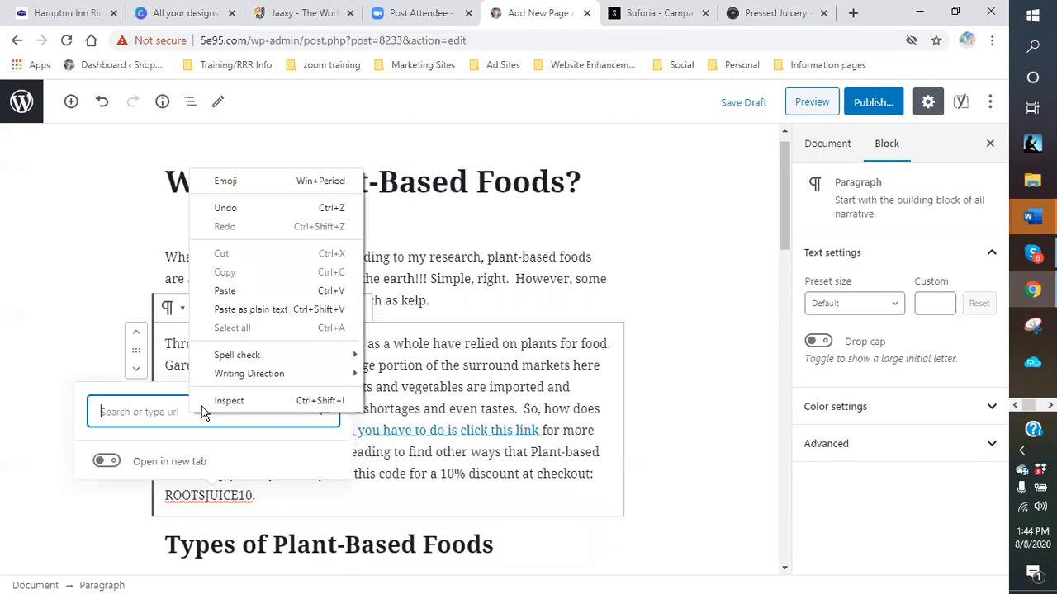
click(227, 294)
click(94, 461)
click(337, 356)
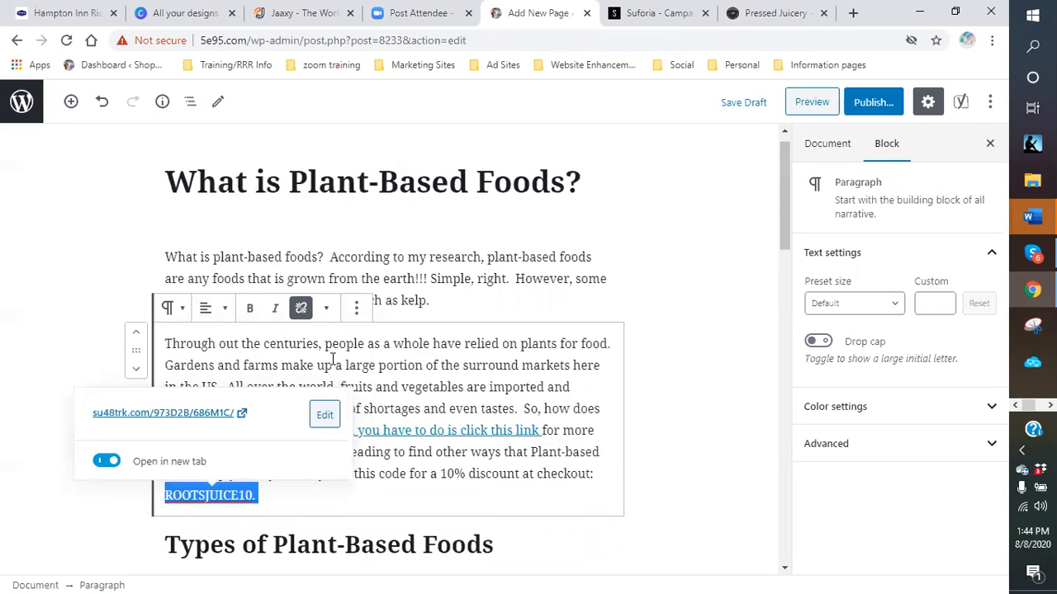
click(412, 475)
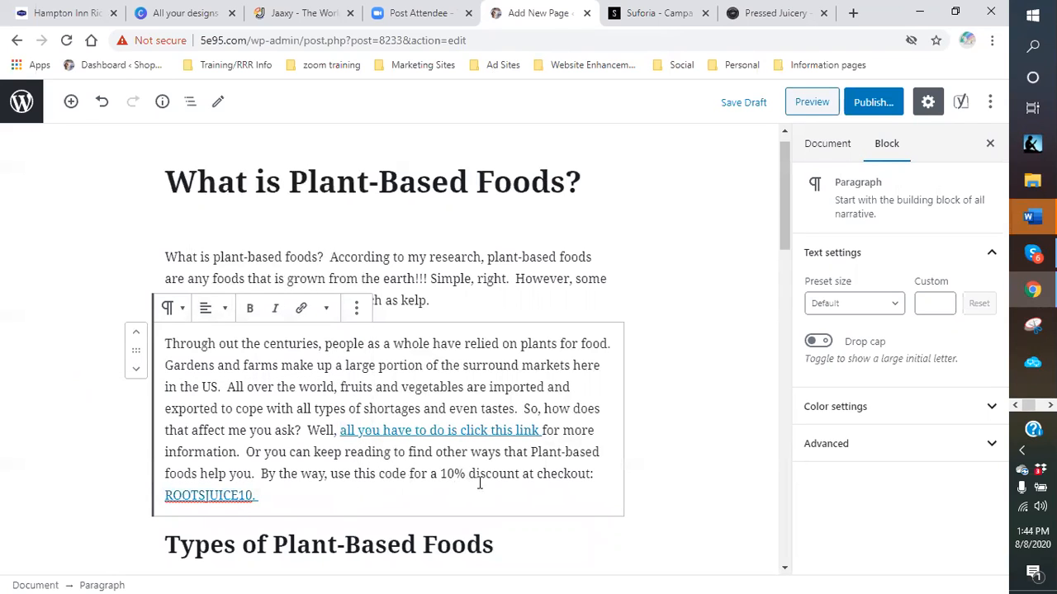
click(206, 496)
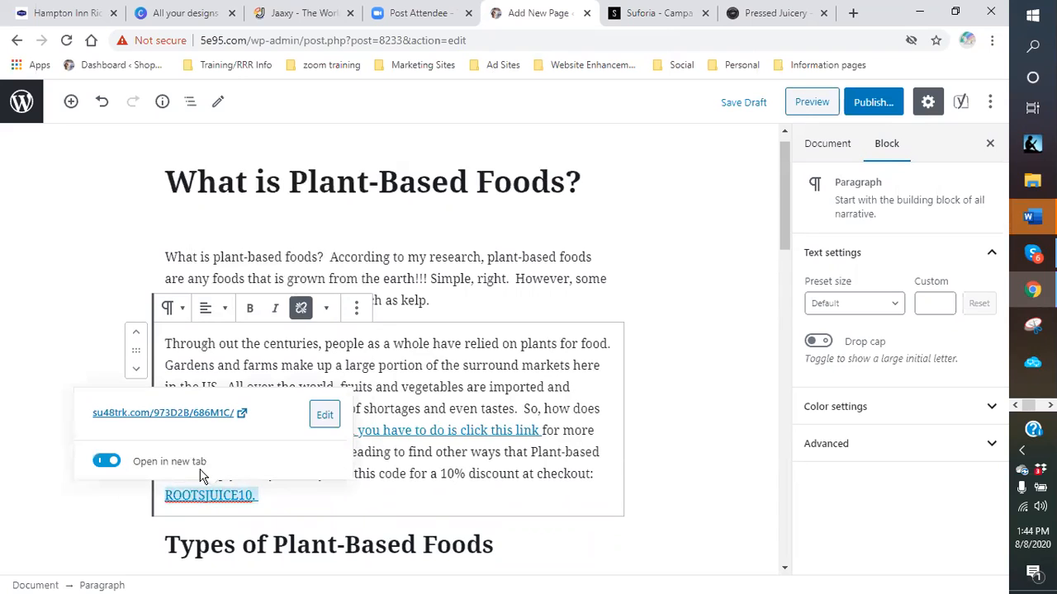
click(201, 412)
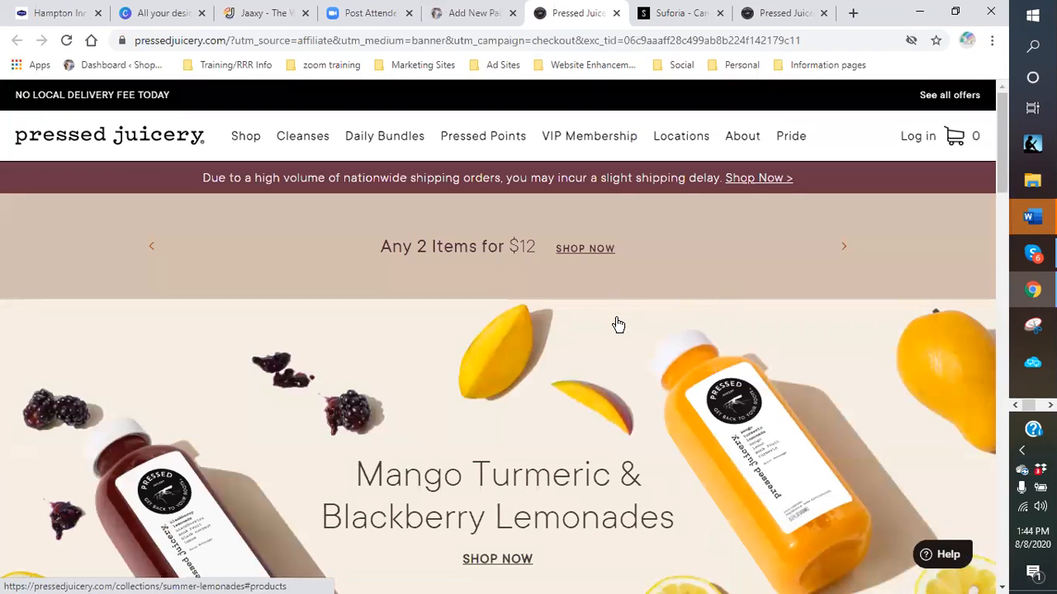
- Close both Pressed Juicery test tabs and deselect the paragraph in the WordPress editor
scroll(615, 325, down, 4)
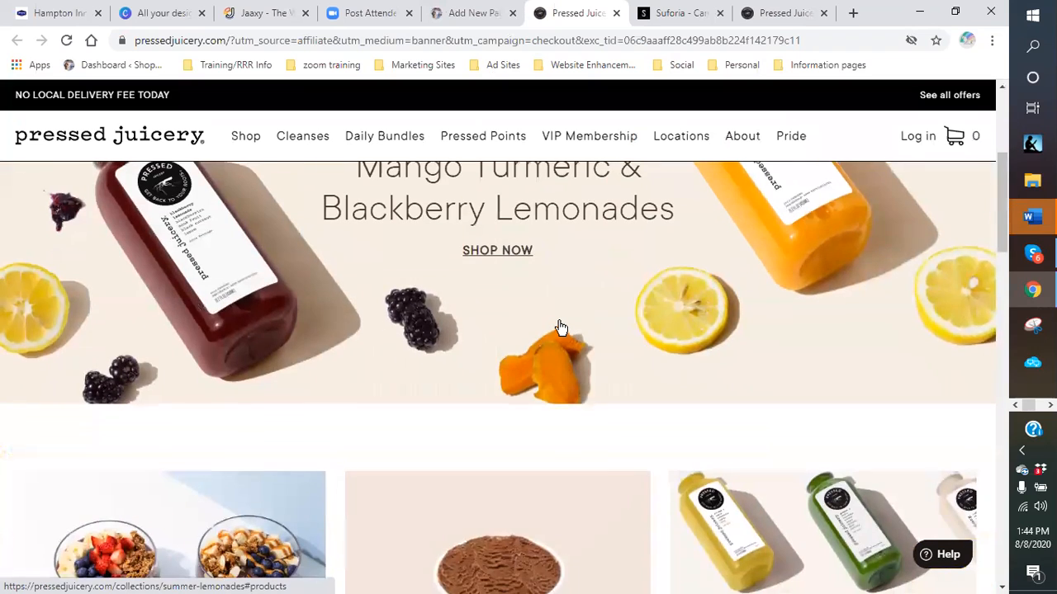
scroll(545, 322, up, 2)
scroll(508, 305, up, 2)
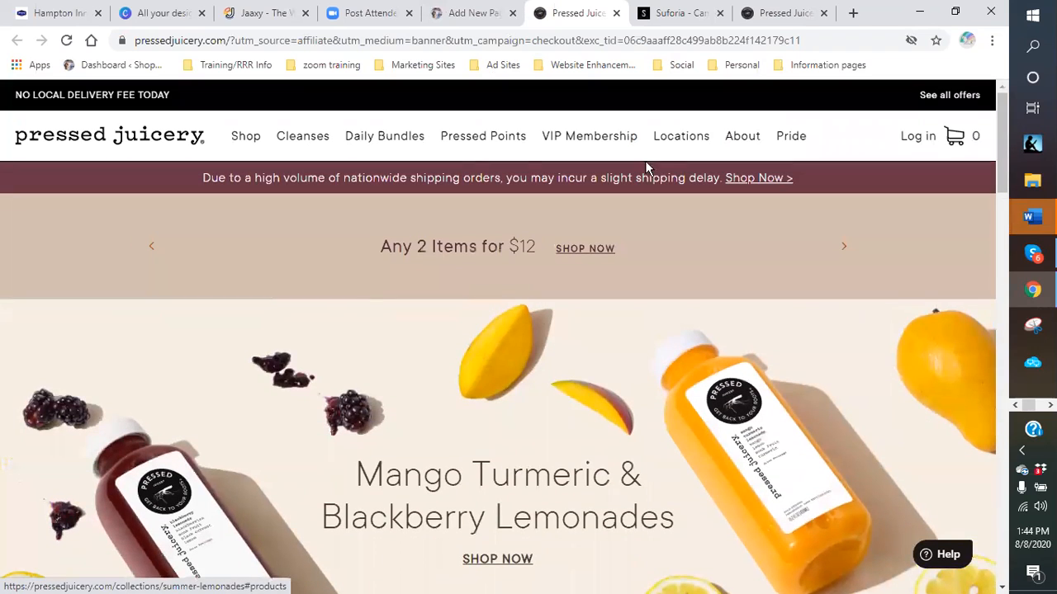
click(615, 14)
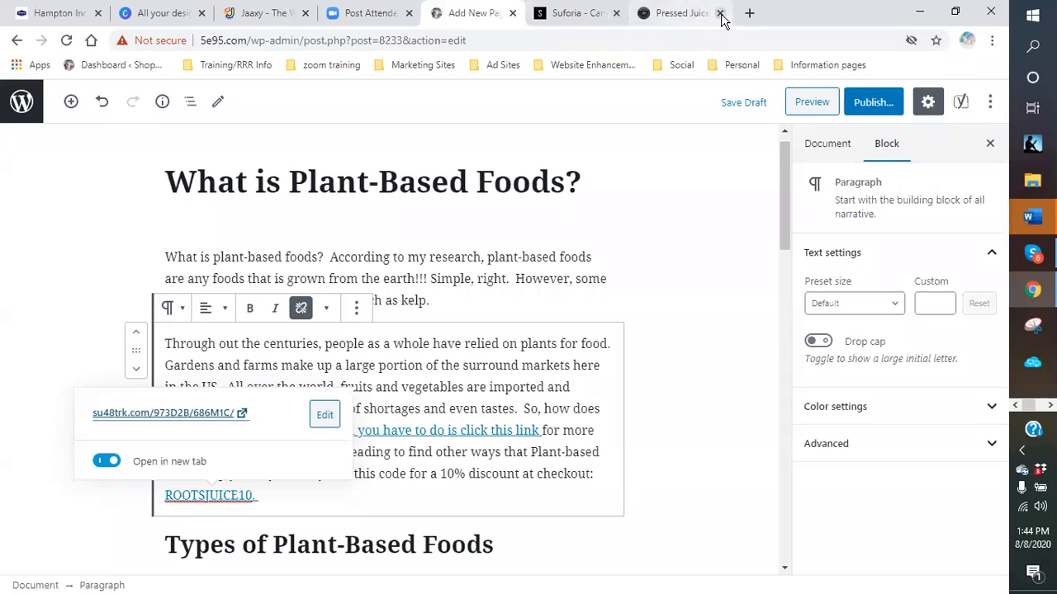
click(722, 14)
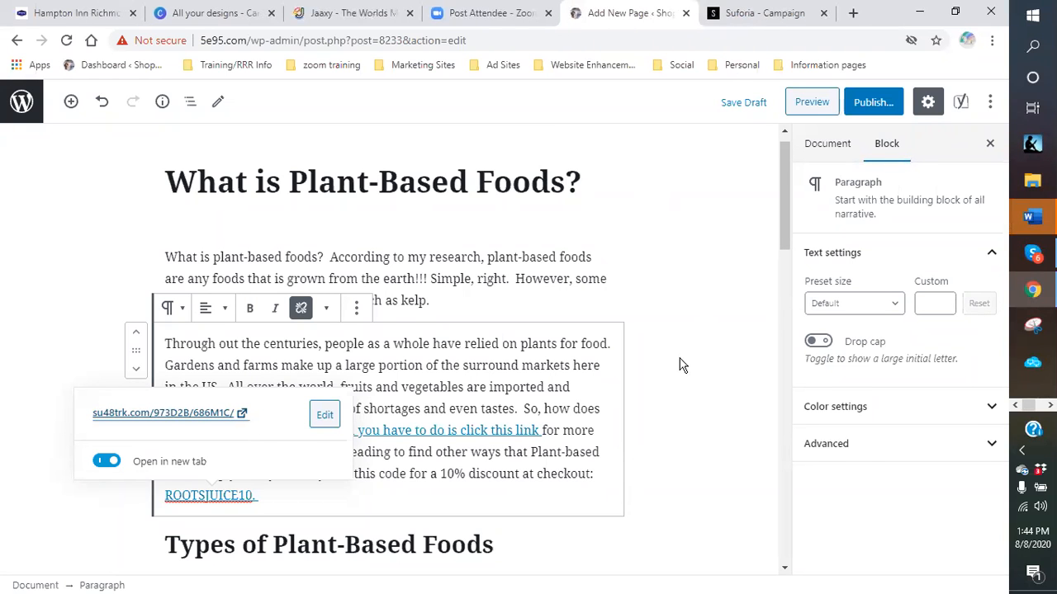
click(661, 346)
- Review the draft's ROOTSJUICE10 coupon text, then go back to the Suforia campaign page
scroll(662, 348, down, 2)
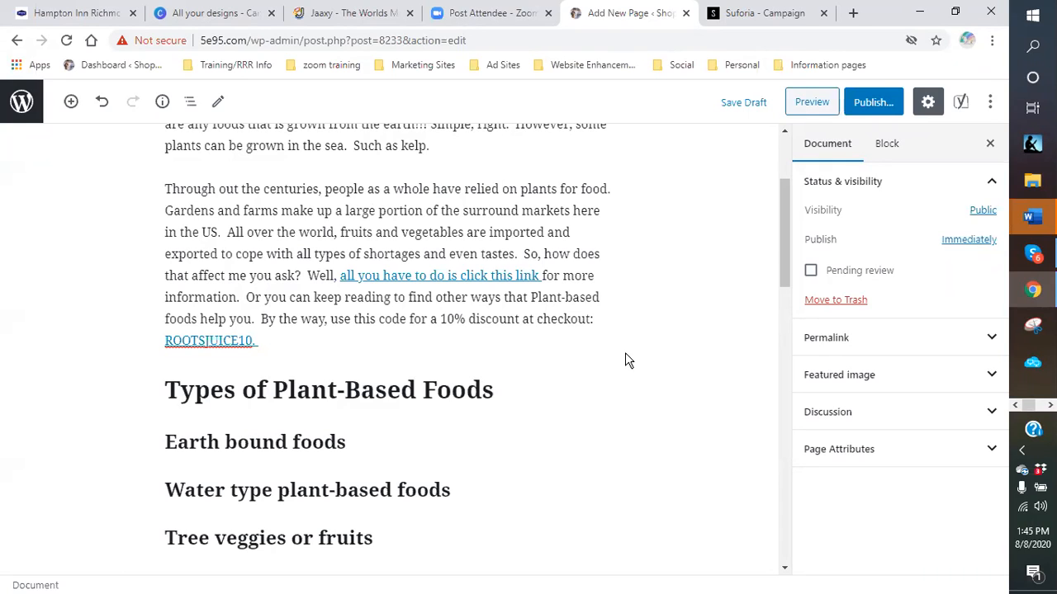
right_click(462, 345)
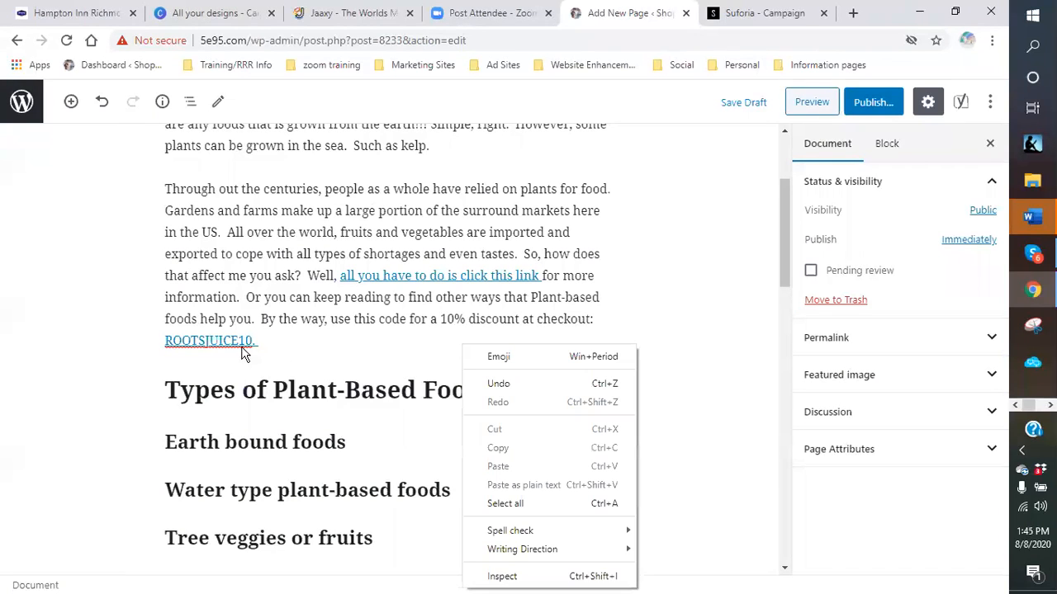
click(700, 347)
scroll(697, 347, up, 2)
scroll(702, 347, down, 4)
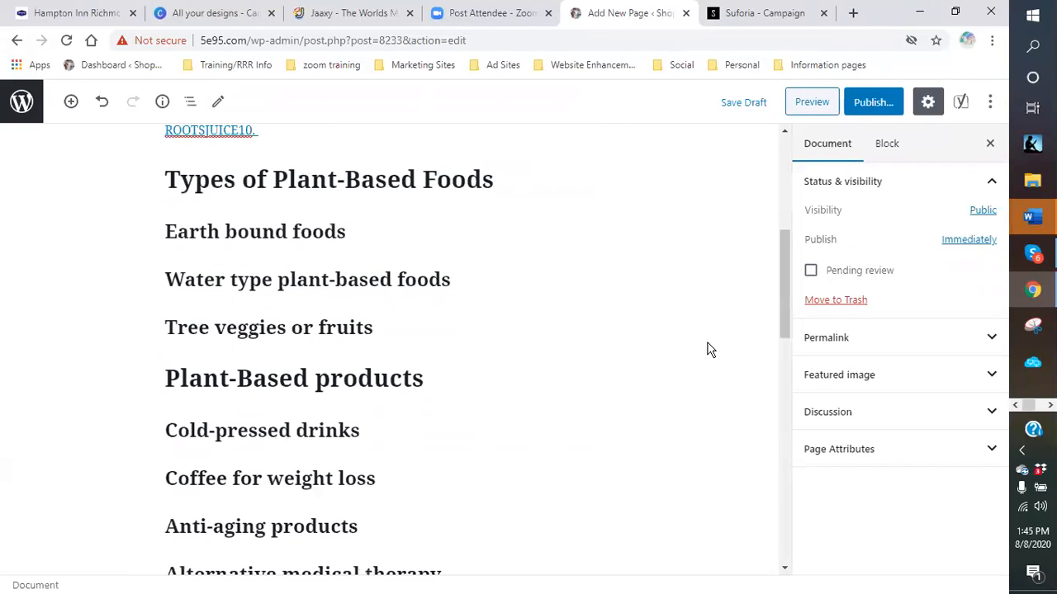
scroll(581, 333, up, 2)
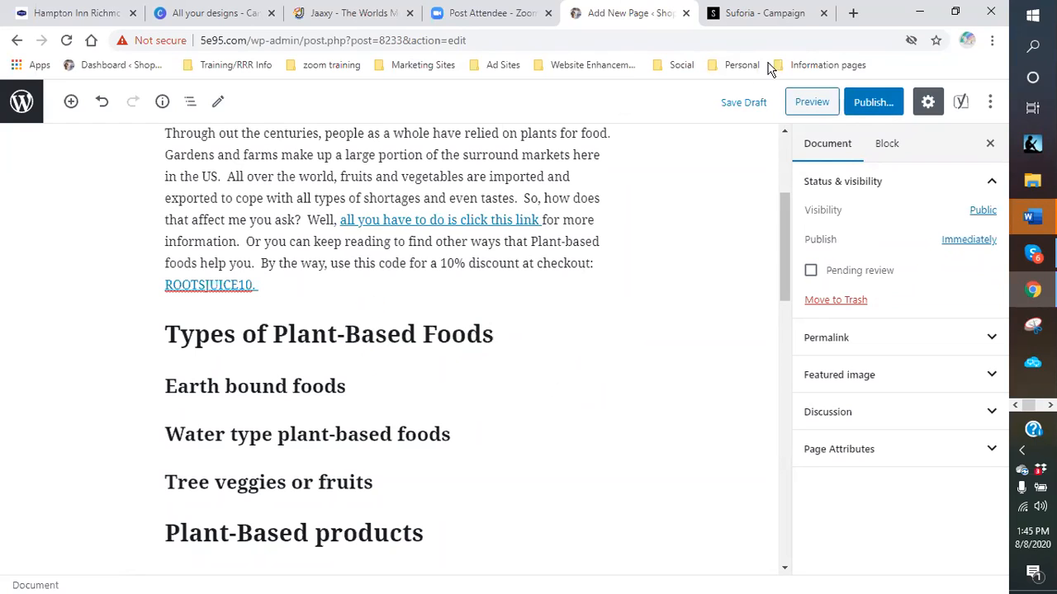
click(770, 18)
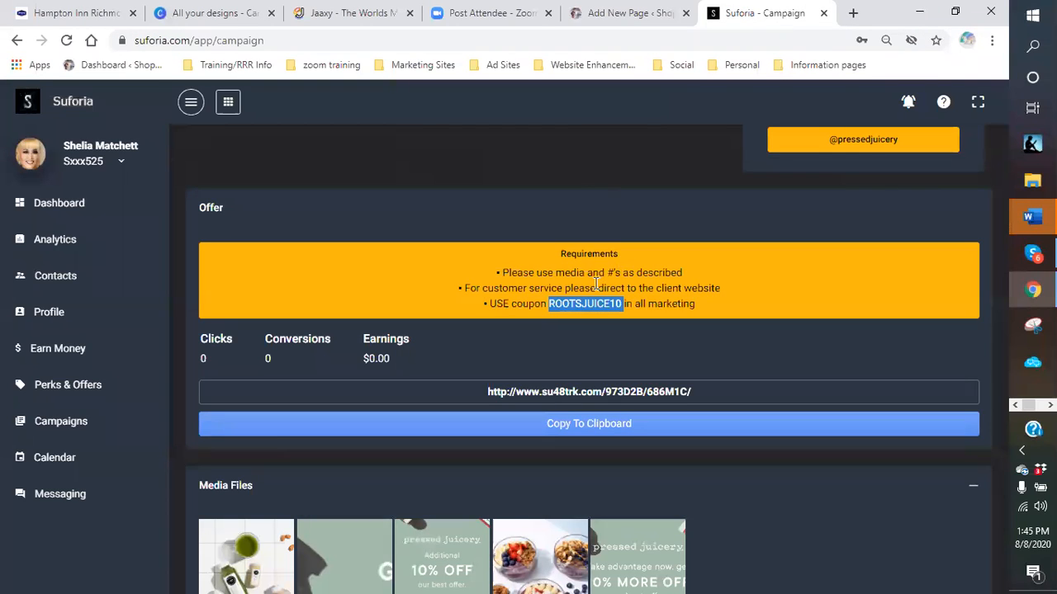
- Open the su48trk.com tracking link from Suforia's Offer panel in a new tab
drag(703, 390, 484, 392)
right_click(497, 393)
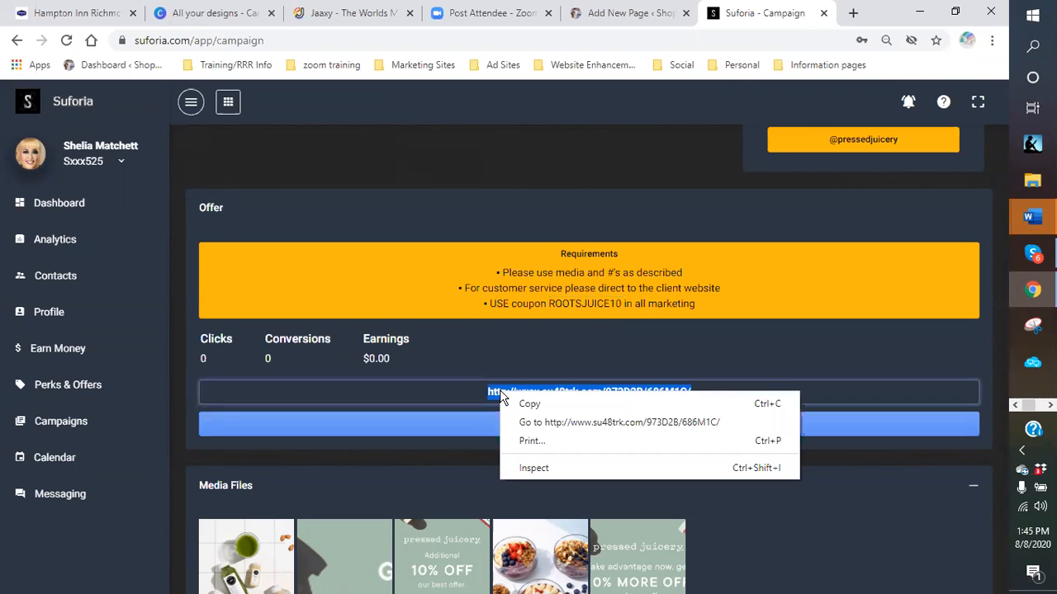
click(562, 424)
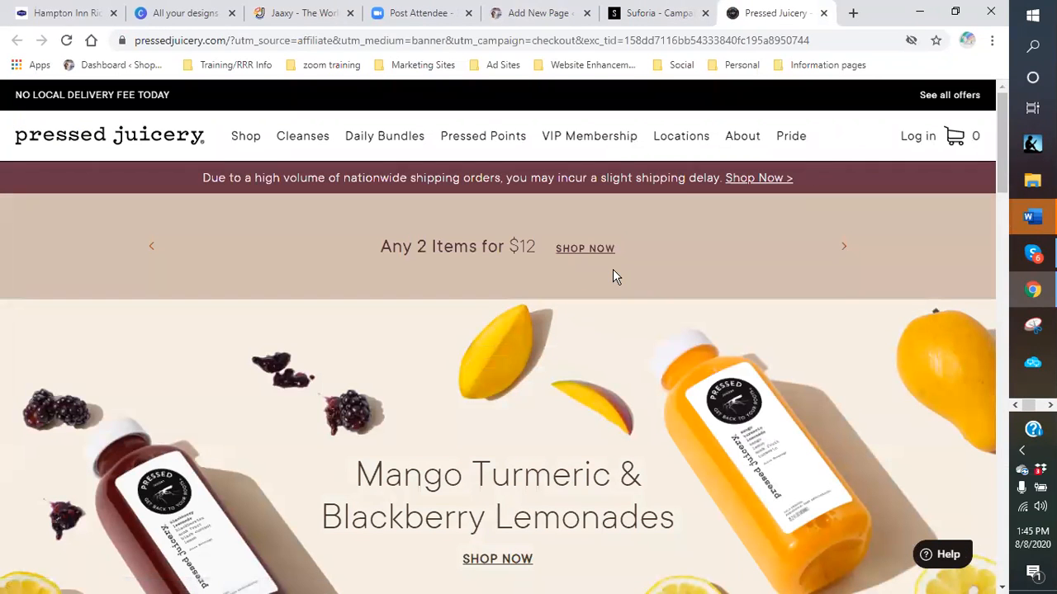
- Open Pressed Juicery's About page and scroll through it
click(744, 145)
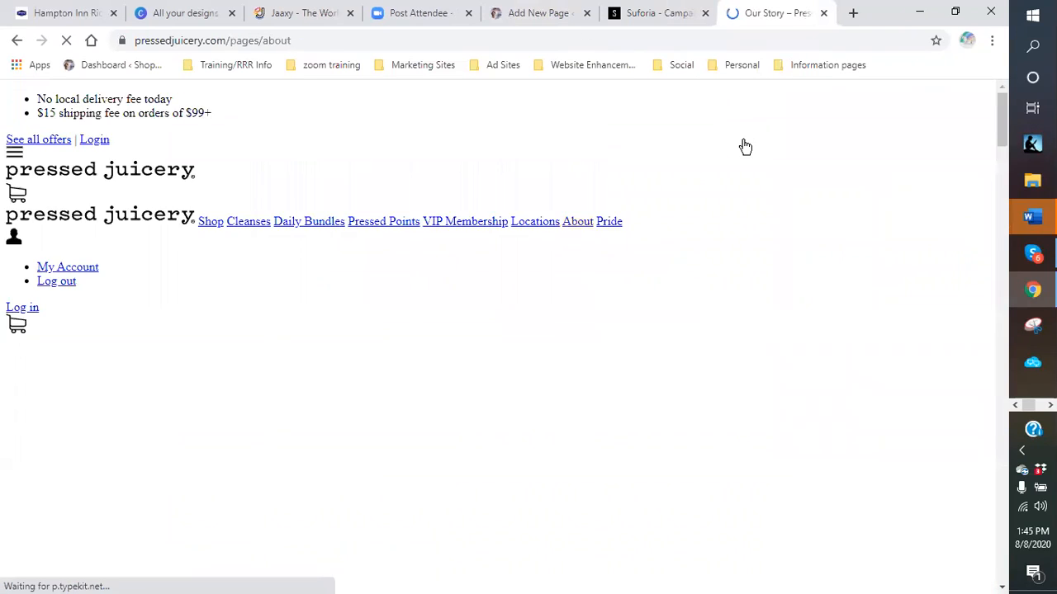
scroll(669, 300, down, 1)
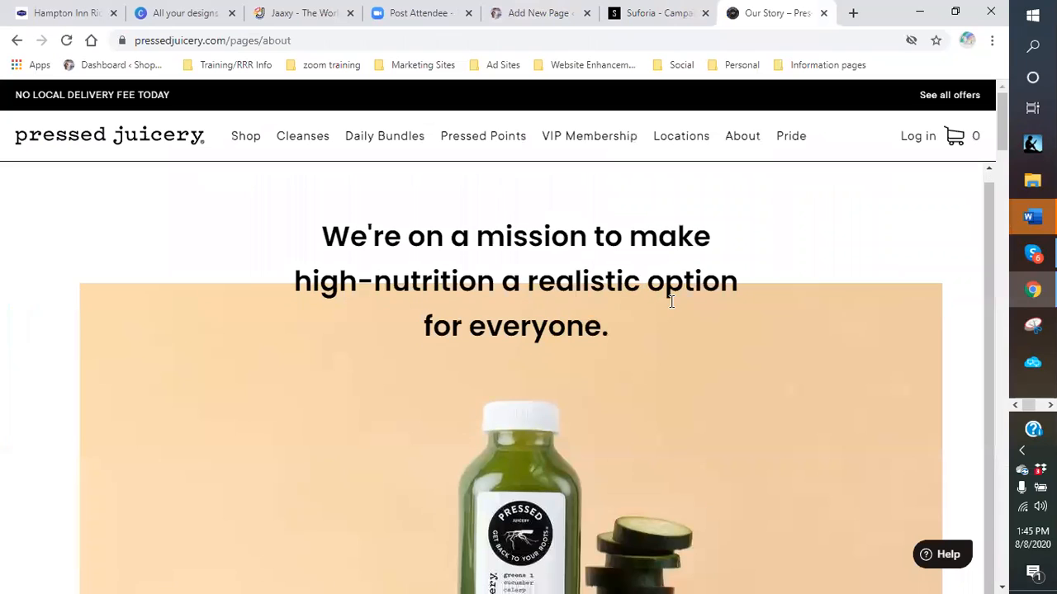
scroll(632, 319, down, 10)
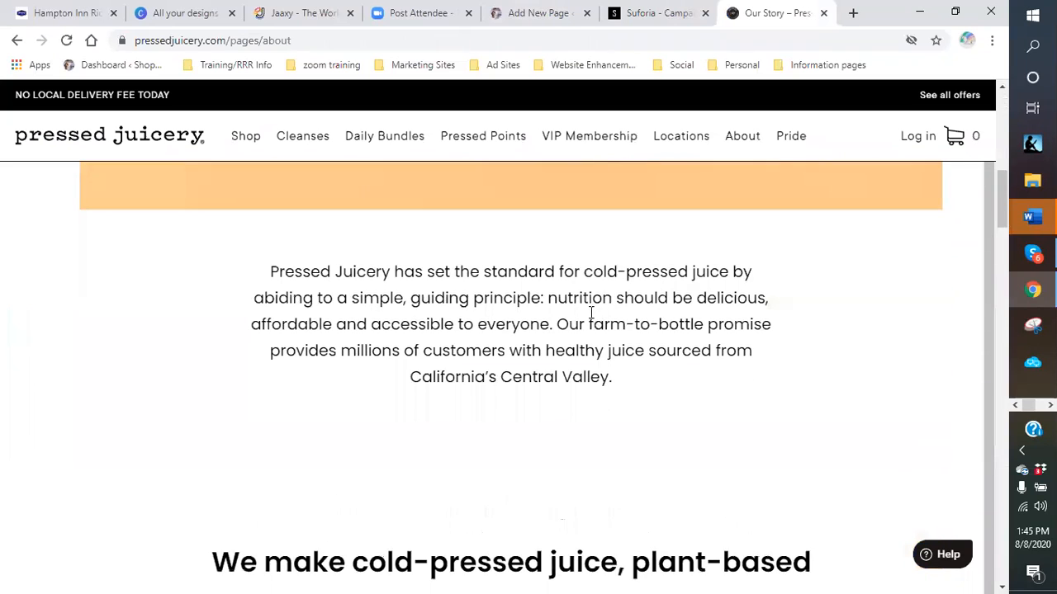
scroll(586, 313, down, 3)
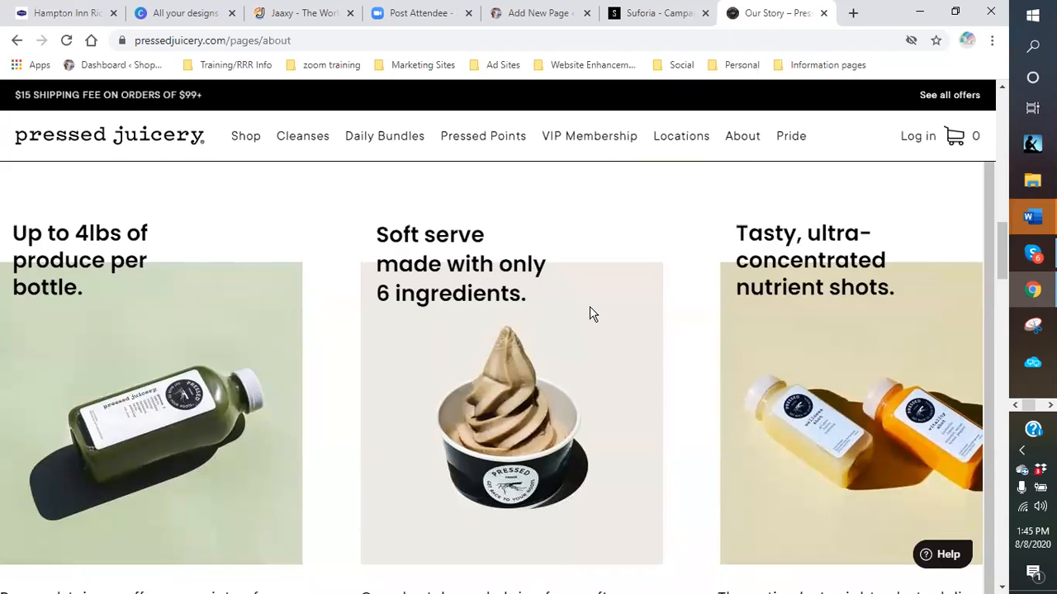
scroll(588, 314, up, 3)
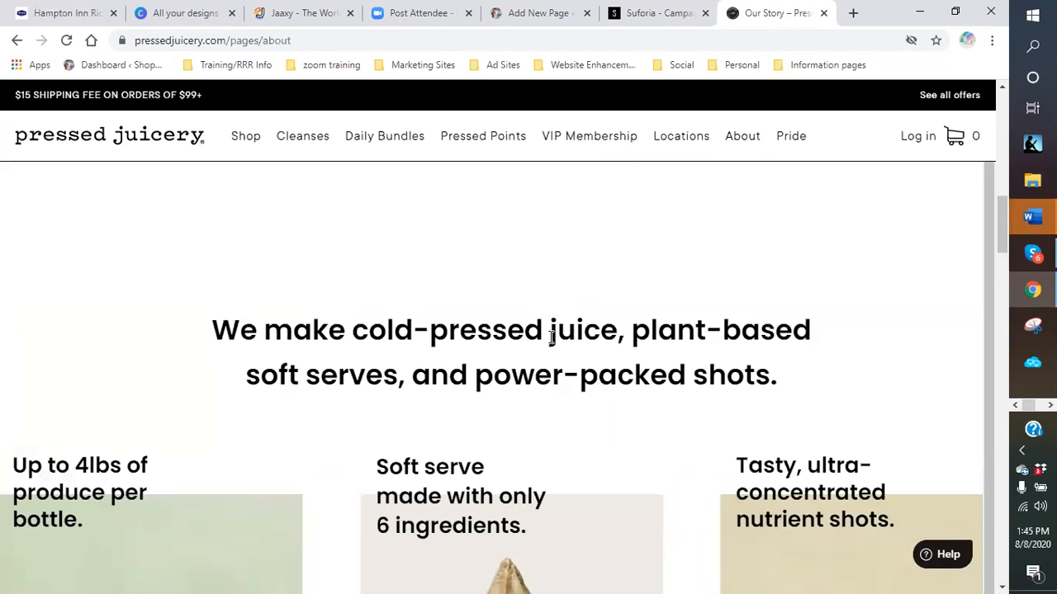
scroll(578, 413, down, 5)
scroll(615, 393, down, 10)
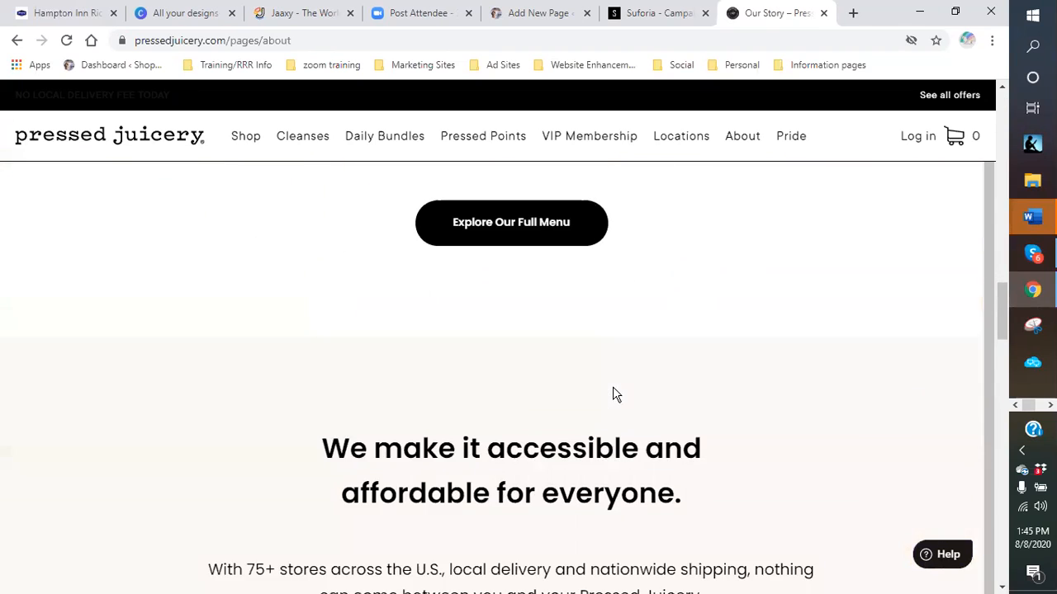
scroll(646, 370, down, 7)
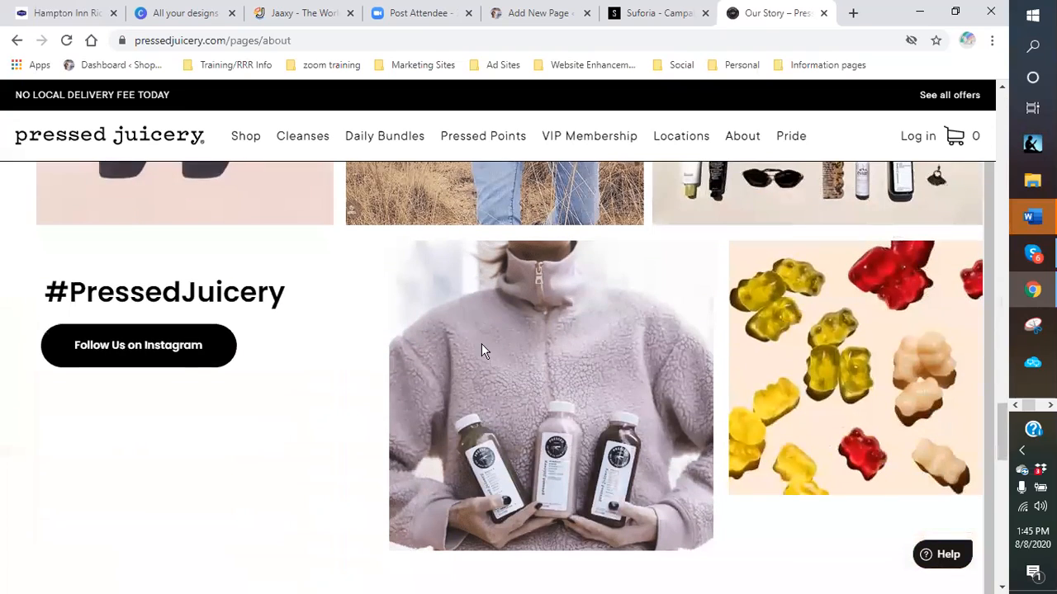
scroll(483, 346, down, 7)
scroll(483, 345, down, 6)
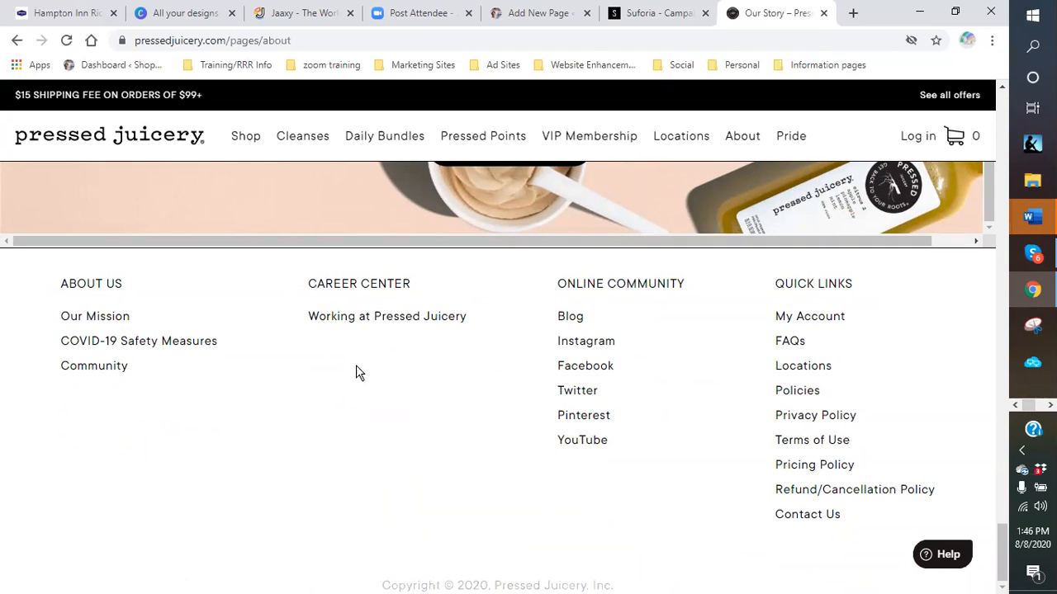
- Open Our Mission from the footer and scroll down to the product descriptions
click(81, 322)
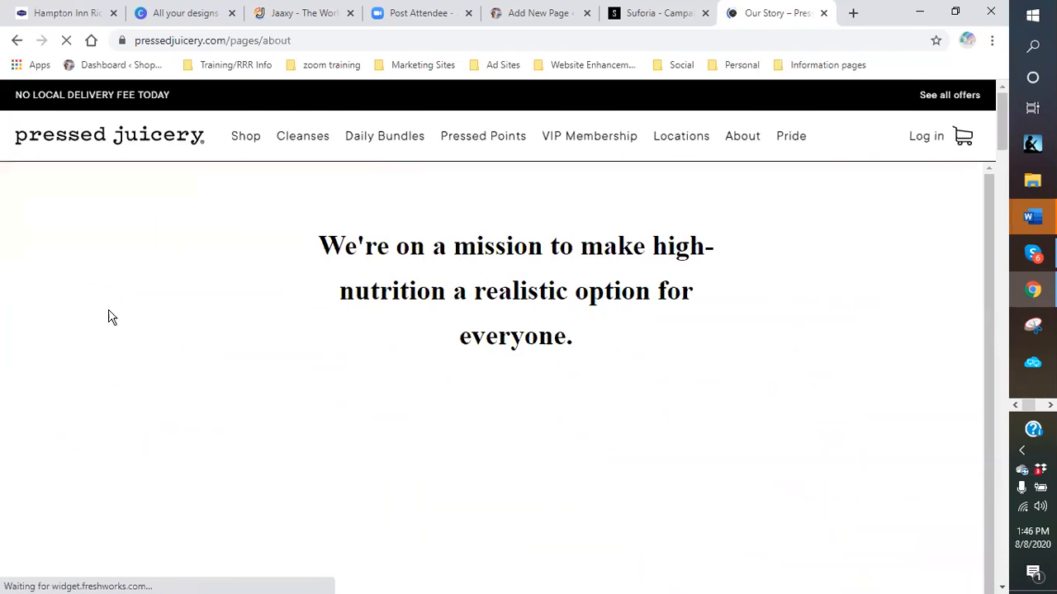
scroll(634, 366, down, 10)
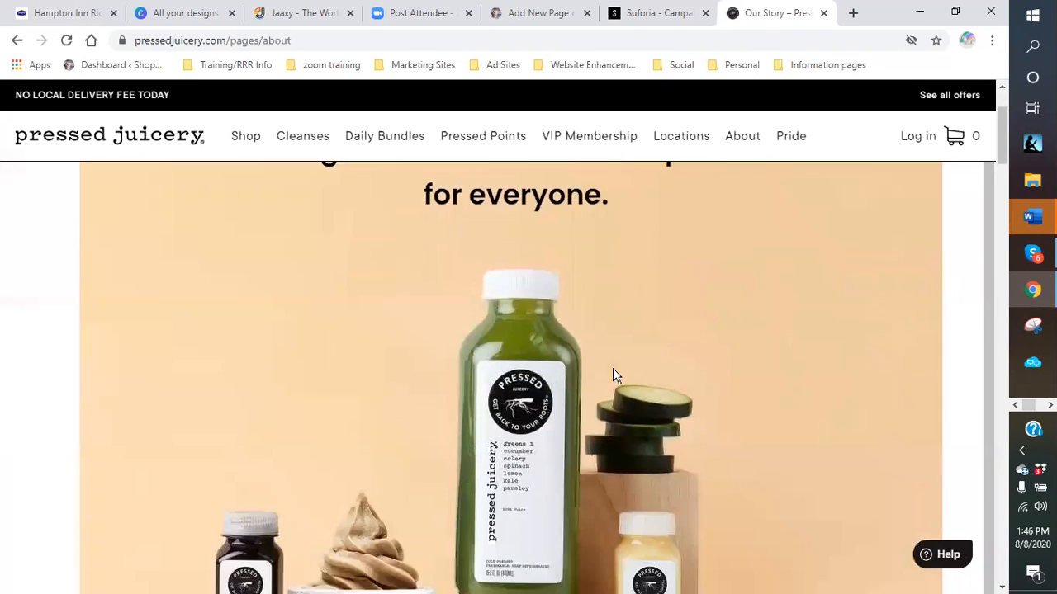
scroll(605, 376, down, 8)
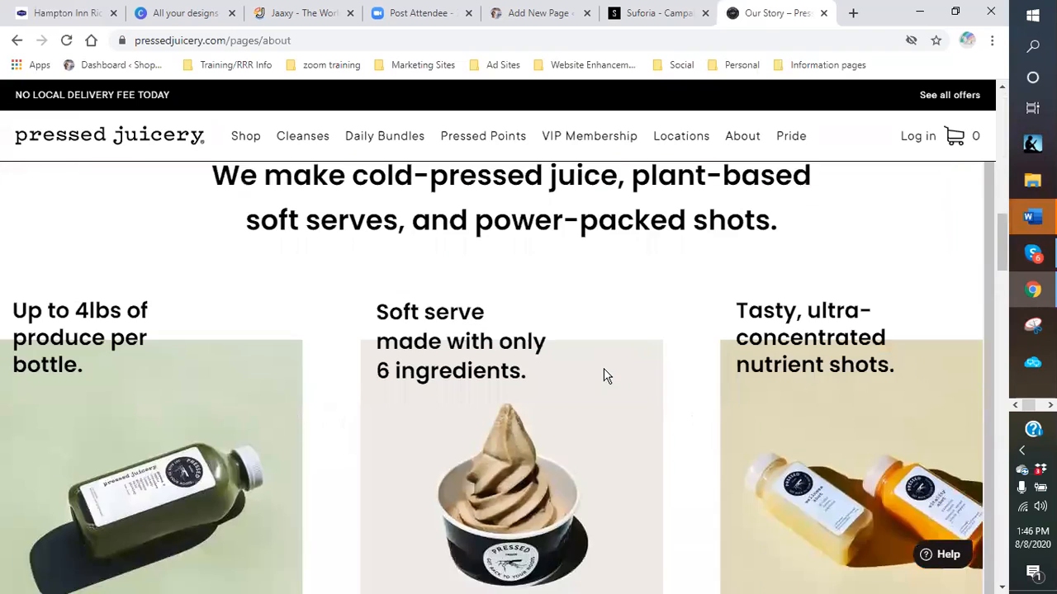
scroll(695, 411, down, 2)
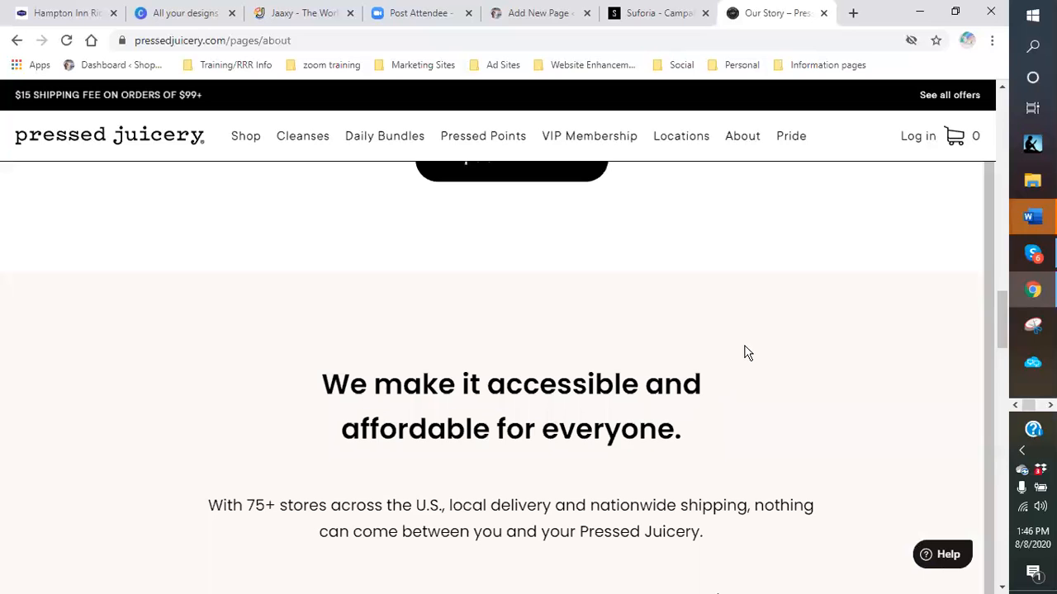
scroll(745, 354, up, 3)
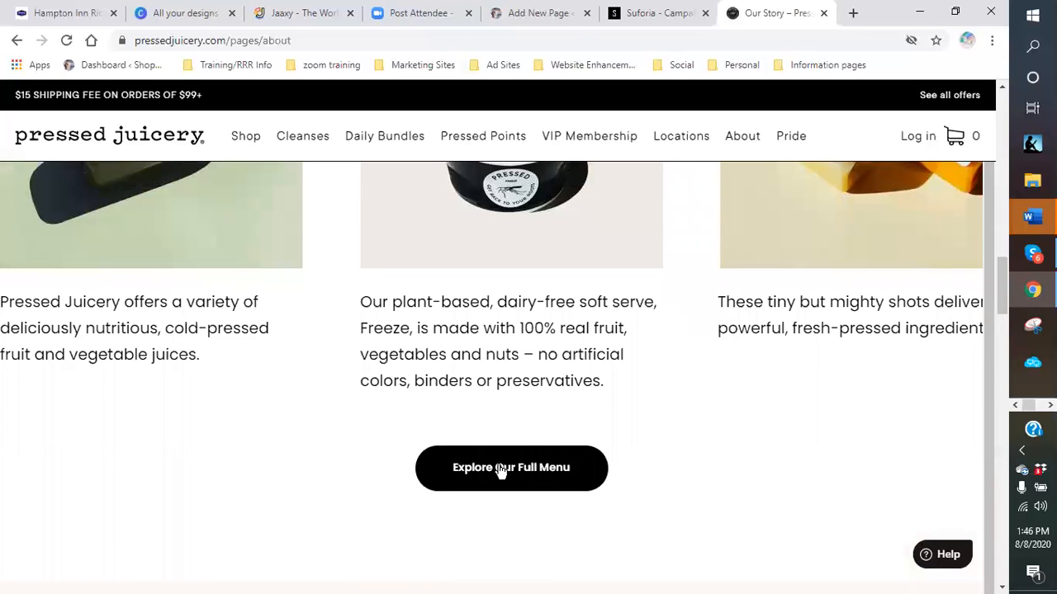
click(500, 469)
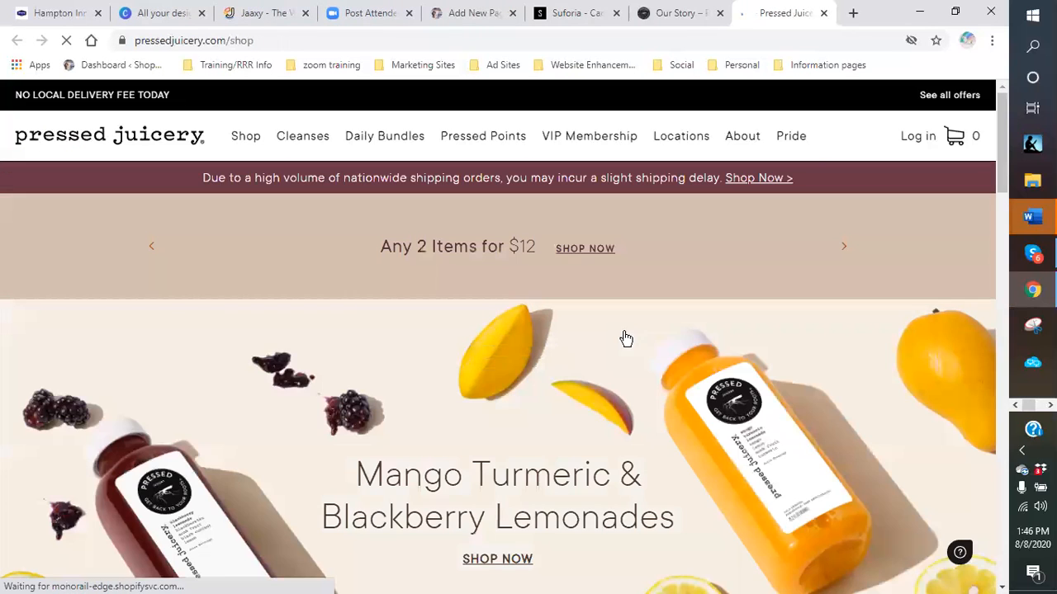
scroll(611, 342, down, 6)
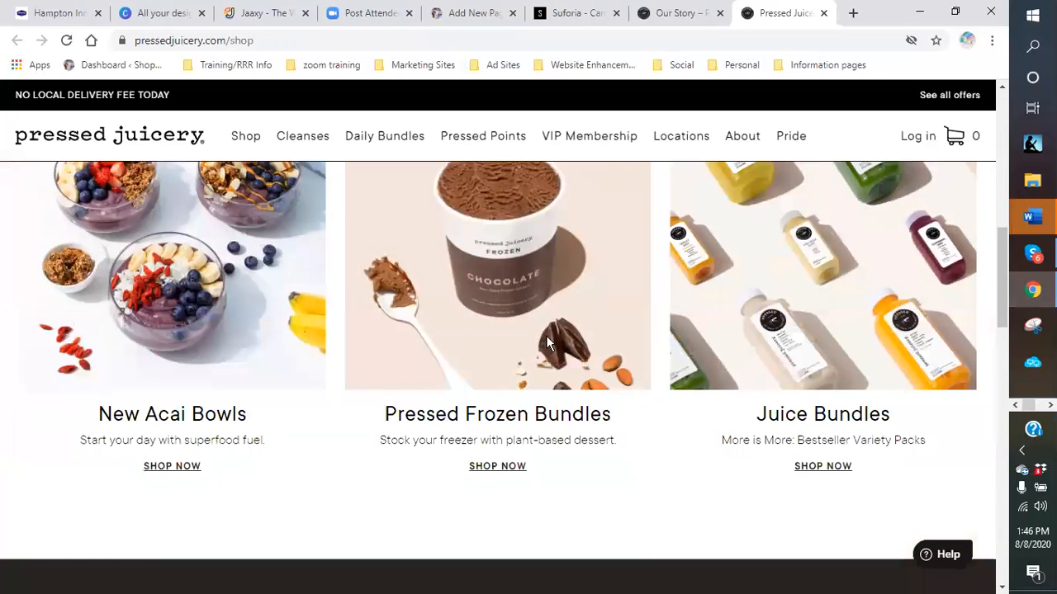
scroll(425, 355, down, 2)
scroll(716, 353, down, 2)
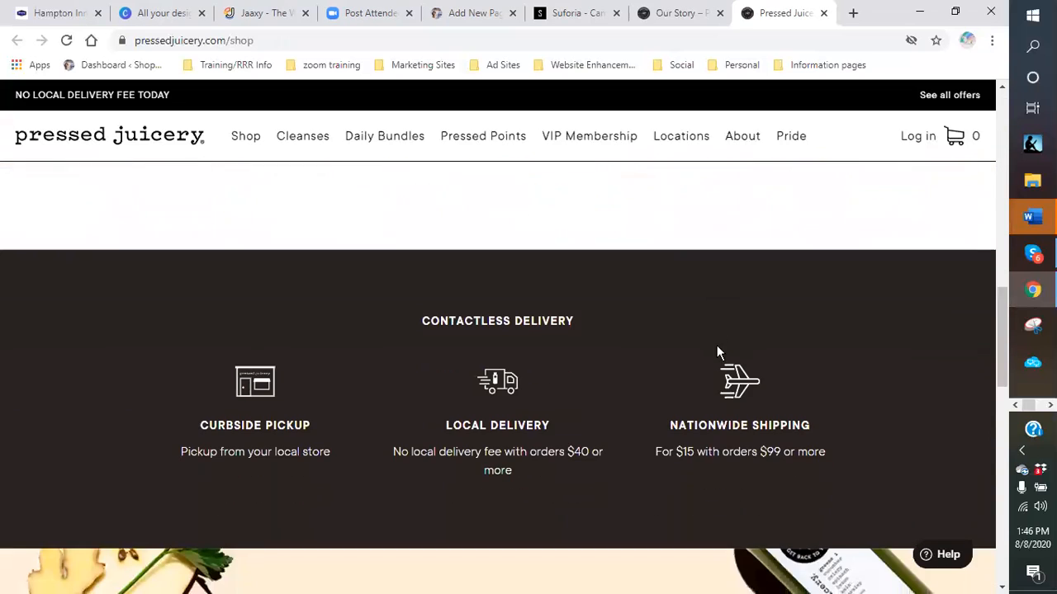
scroll(667, 353, down, 1)
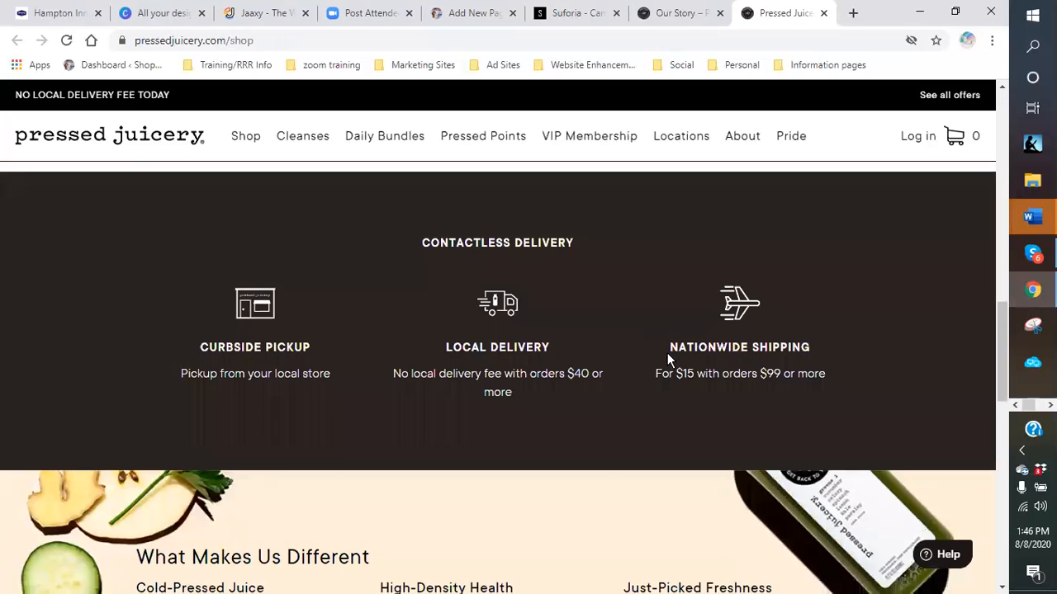
scroll(667, 354, down, 1)
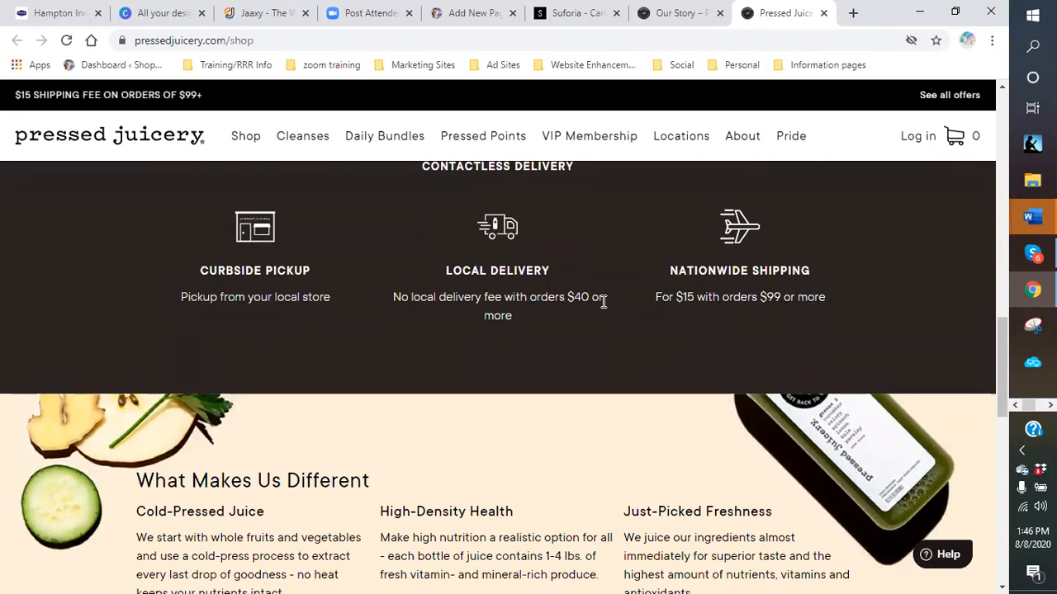
scroll(570, 322, down, 2)
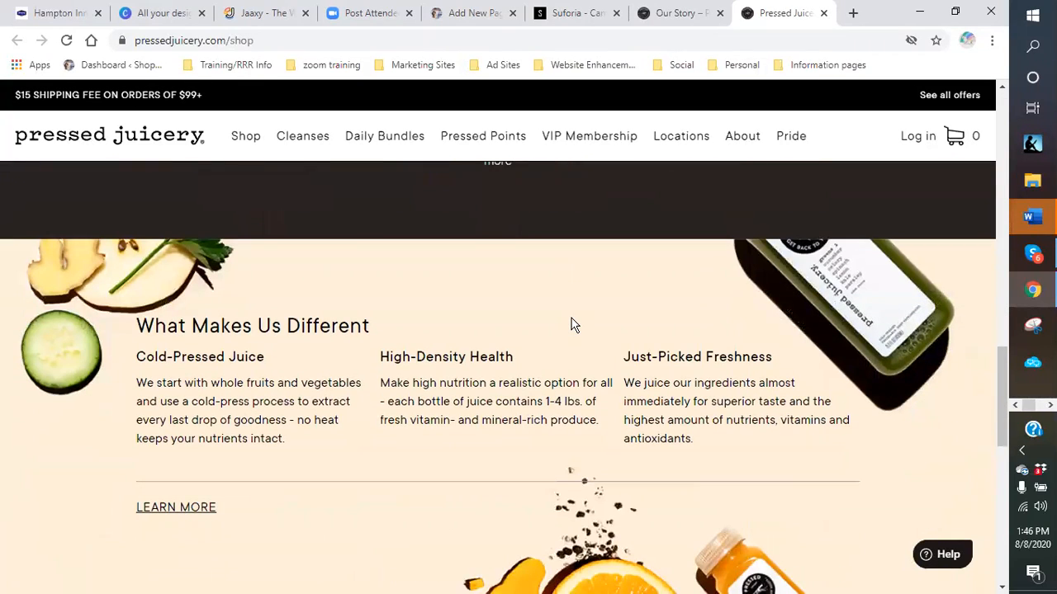
scroll(575, 324, down, 3)
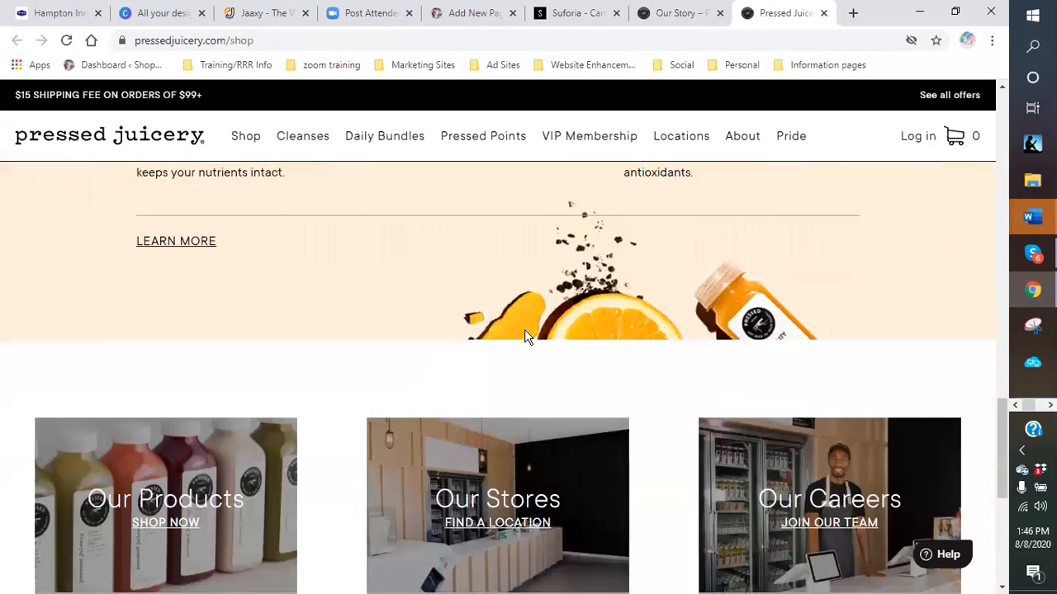
scroll(524, 329, down, 3)
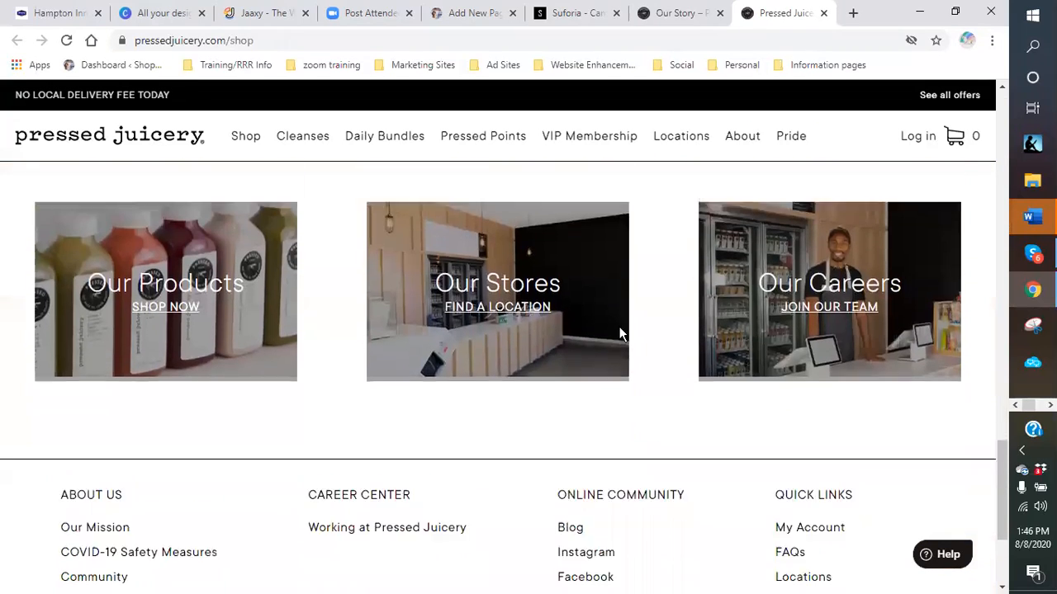
scroll(627, 332, down, 3)
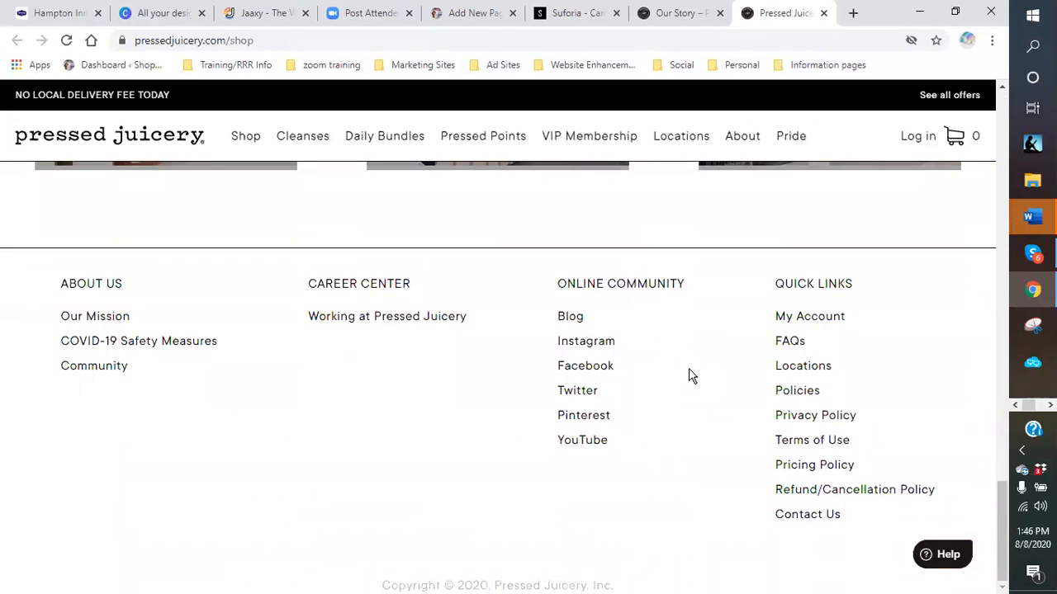
scroll(701, 383, up, 6)
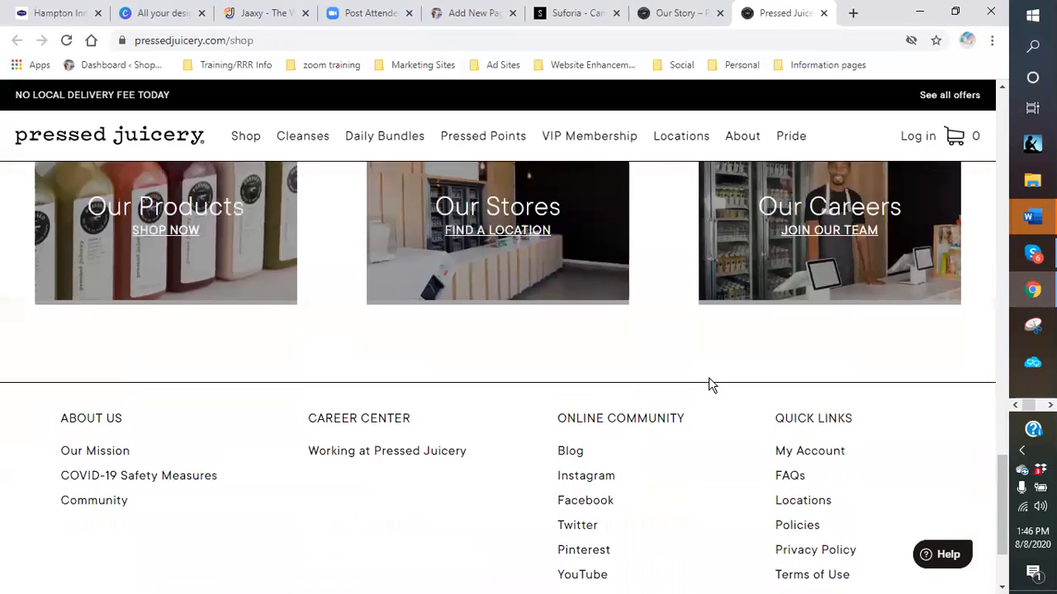
scroll(707, 369, up, 15)
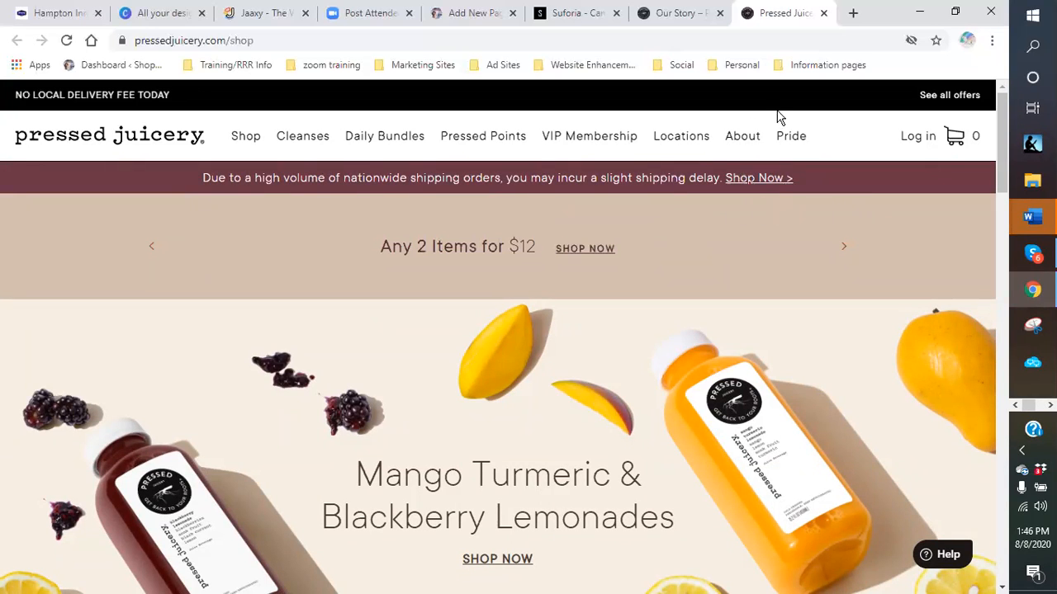
- Close the Our Story tab and browse the shop's Acai Bowls, Frozen Bundles and Juice Bundles collections
click(719, 14)
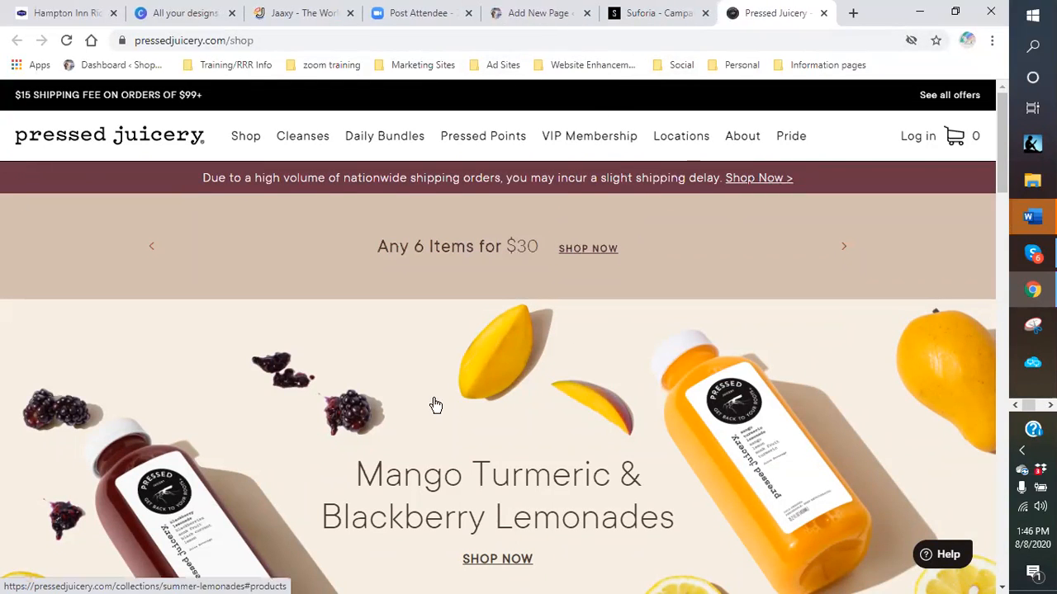
scroll(619, 401, down, 6)
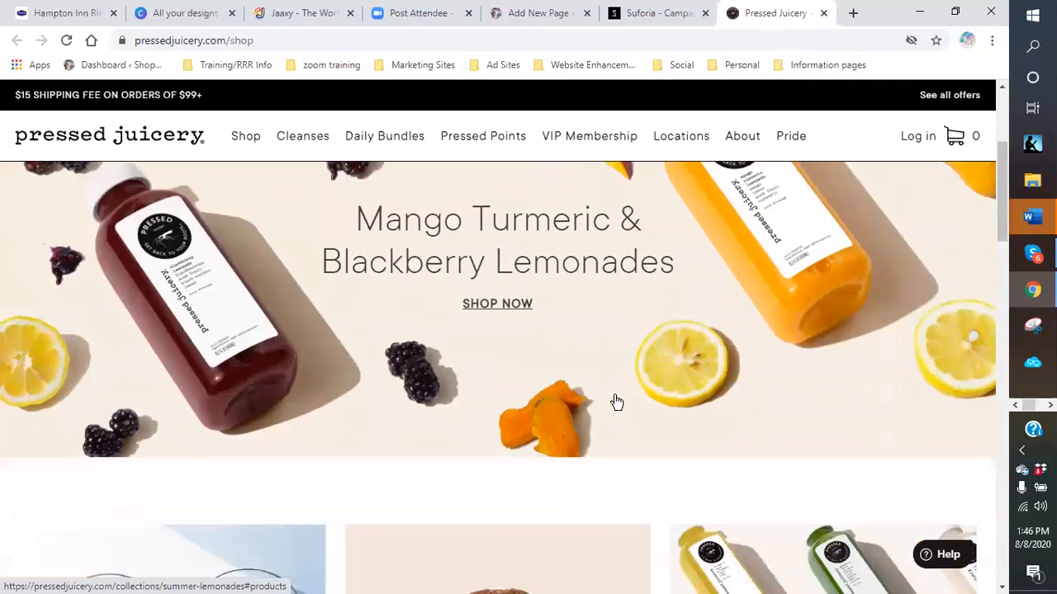
scroll(617, 402, down, 2)
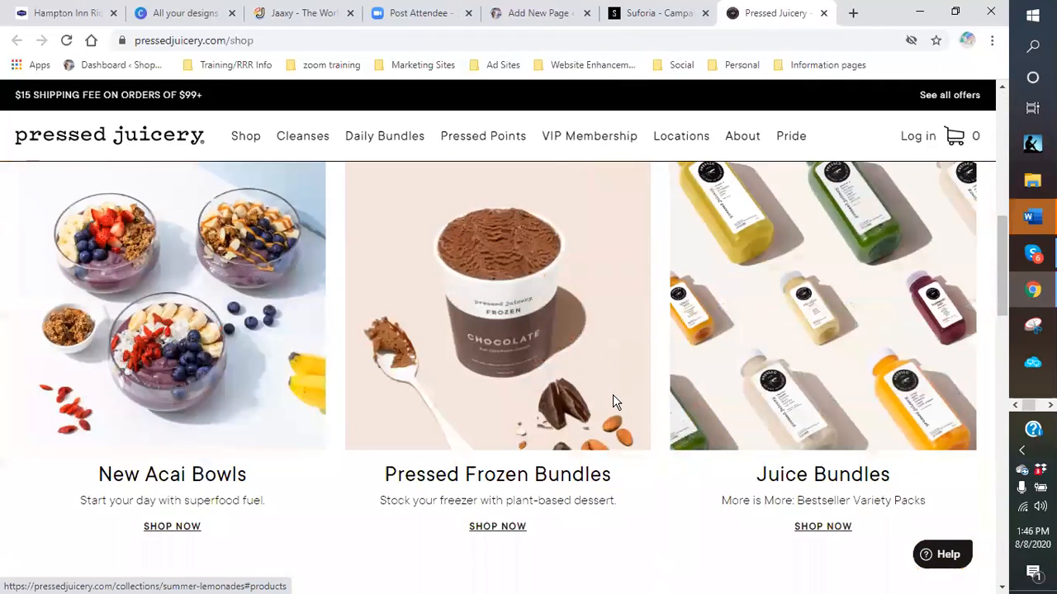
scroll(578, 403, down, 2)
scroll(369, 412, up, 2)
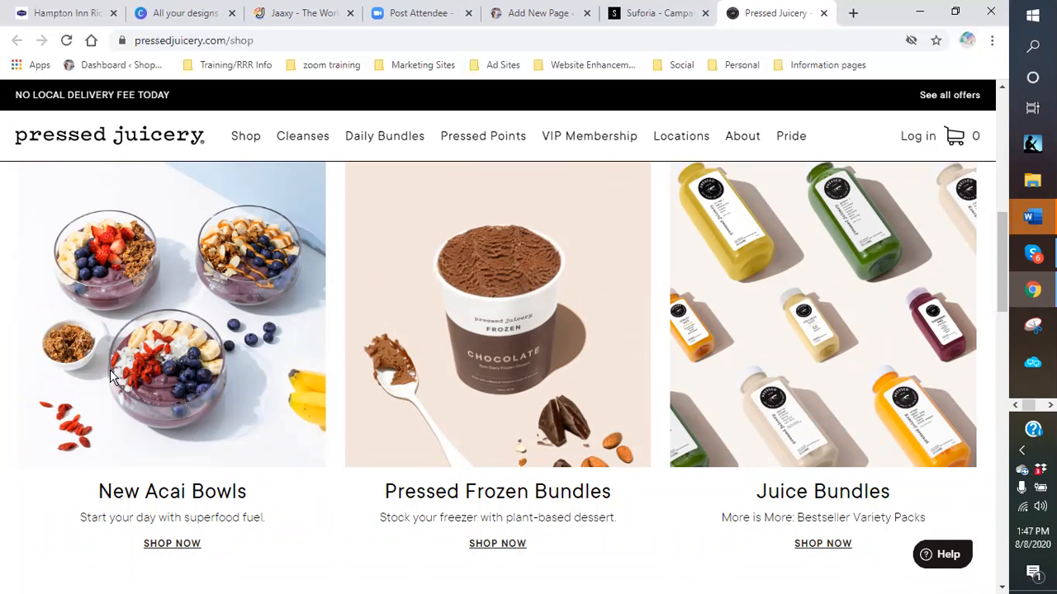
scroll(246, 369, down, 3)
scroll(453, 366, up, 3)
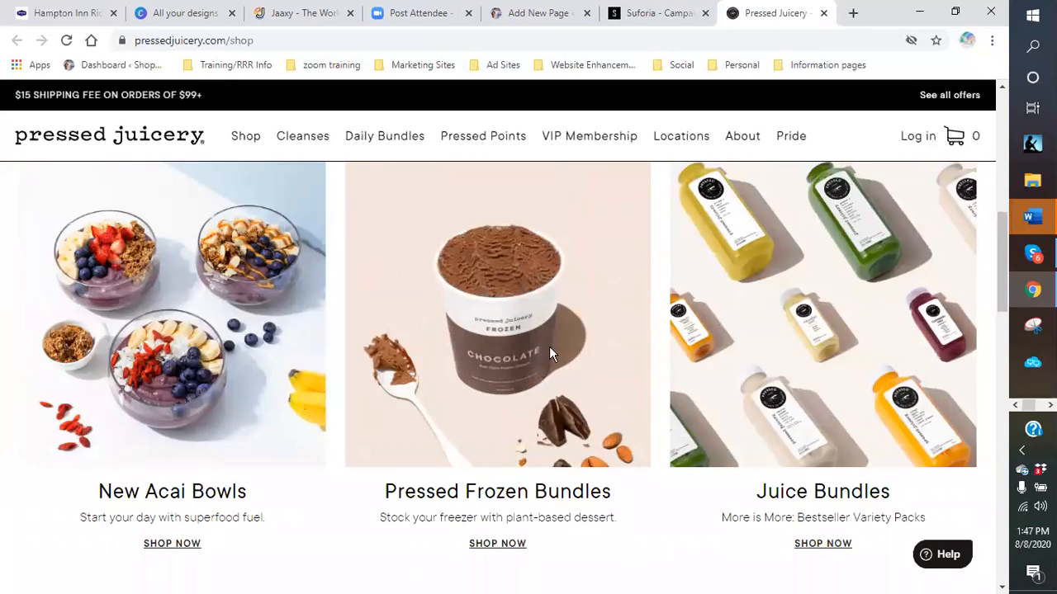
scroll(549, 346, up, 5)
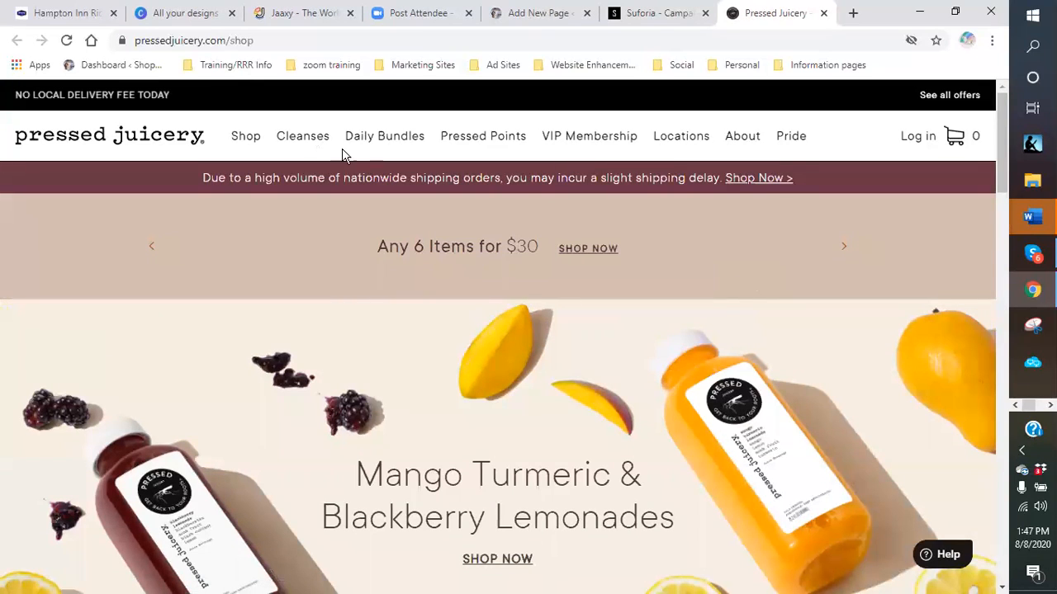
- Return to the 'What is Plant-Based Foods?' WordPress draft and scroll to its top
click(542, 14)
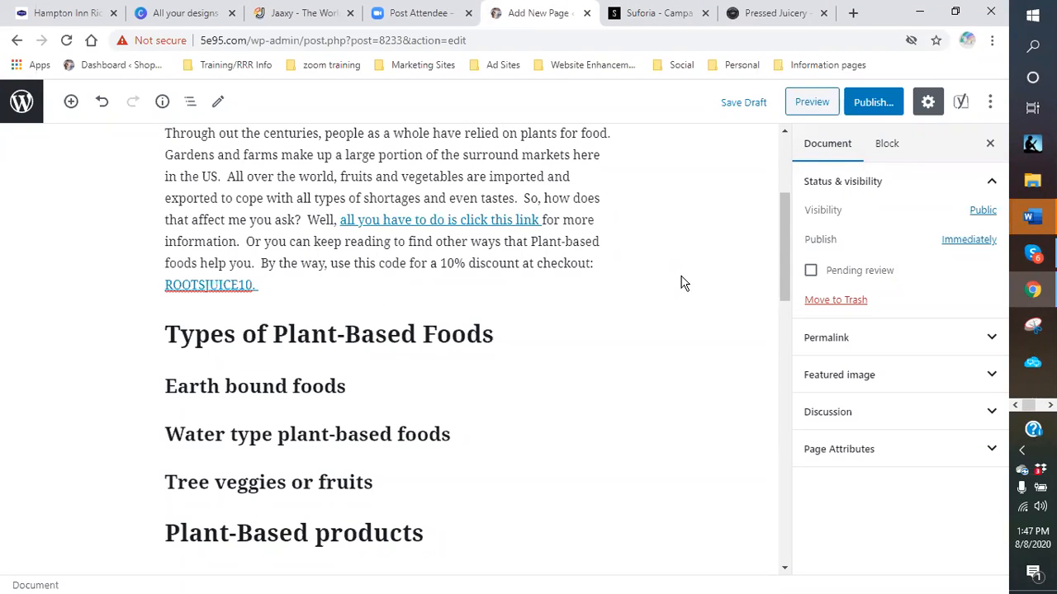
scroll(651, 322, up, 1)
scroll(652, 315, up, 2)
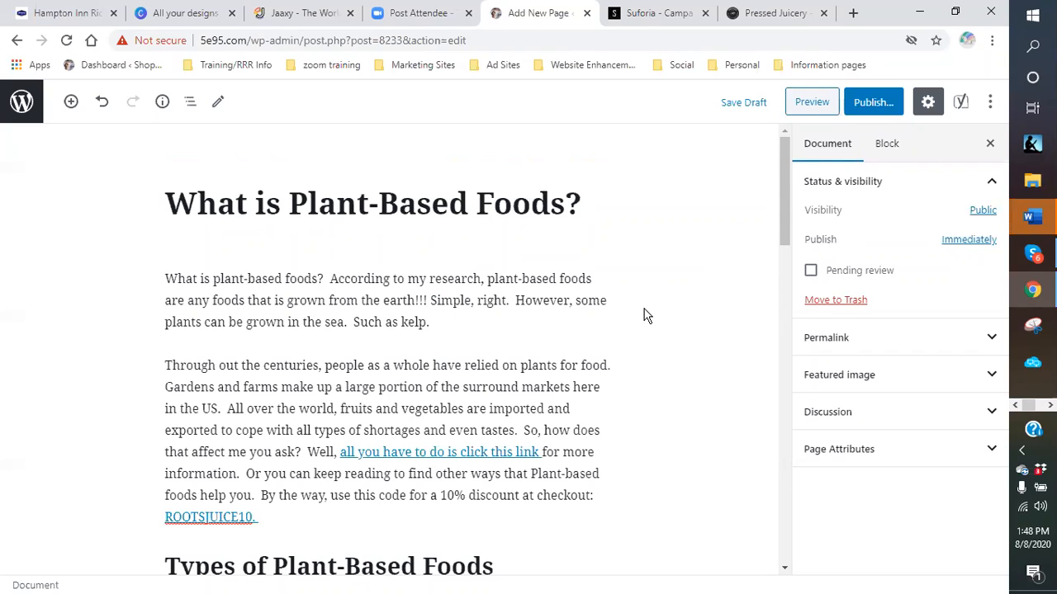
scroll(649, 322, down, 1)
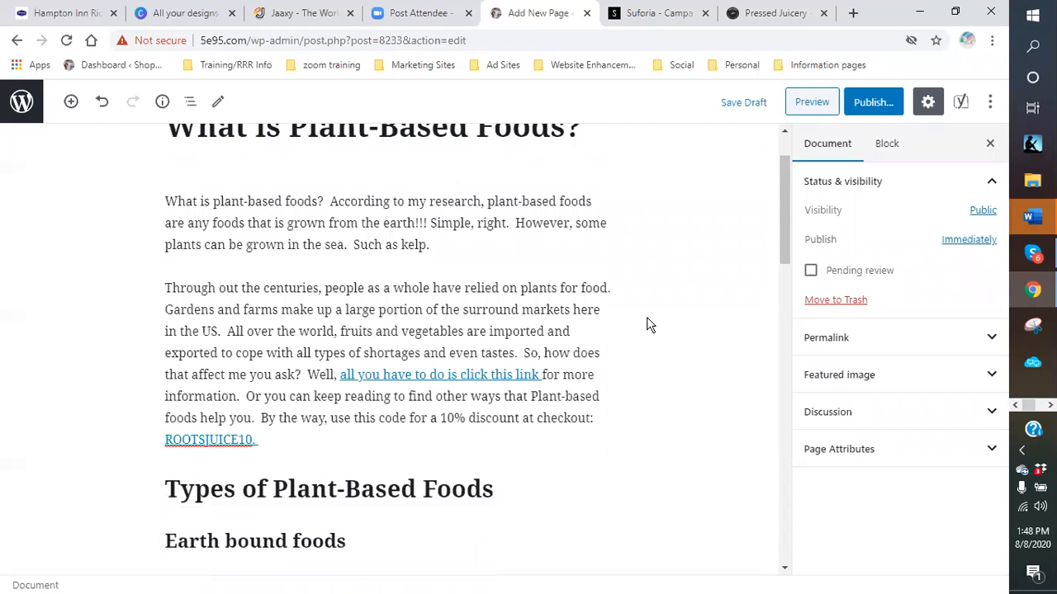
scroll(649, 324, down, 1)
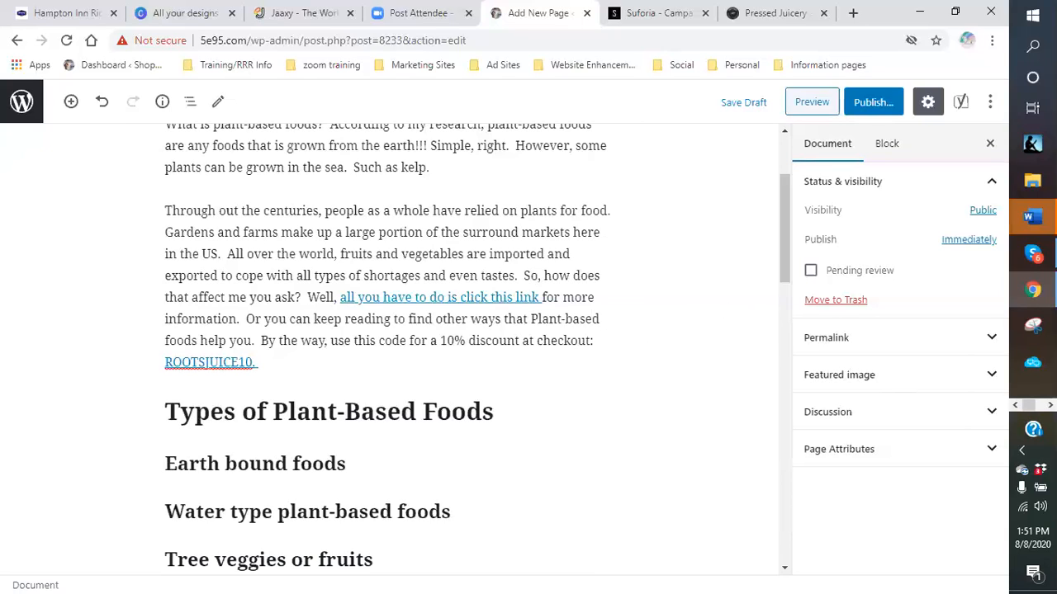
click(991, 416)
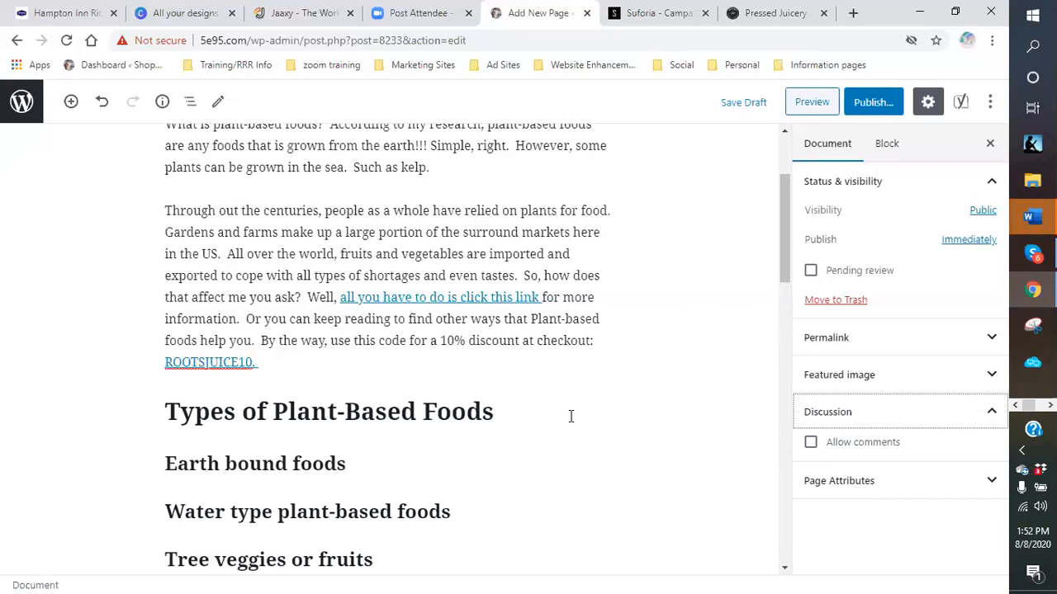
click(990, 415)
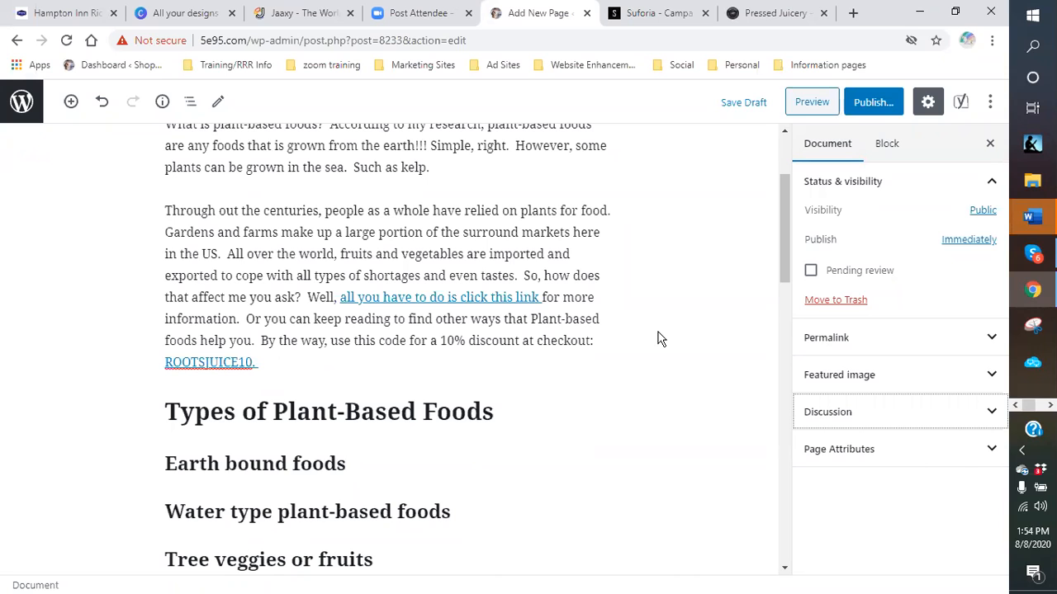
- Bring up the Suforia campaign page, scroll down it, and dismiss the Kindle task list
click(655, 18)
scroll(545, 205, down, 3)
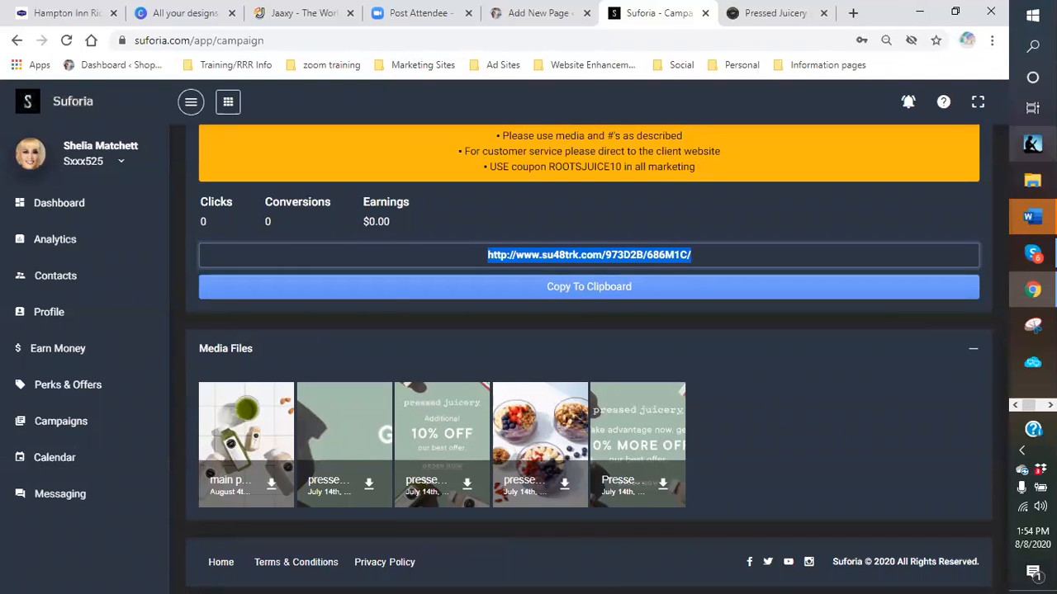
right_click(1032, 143)
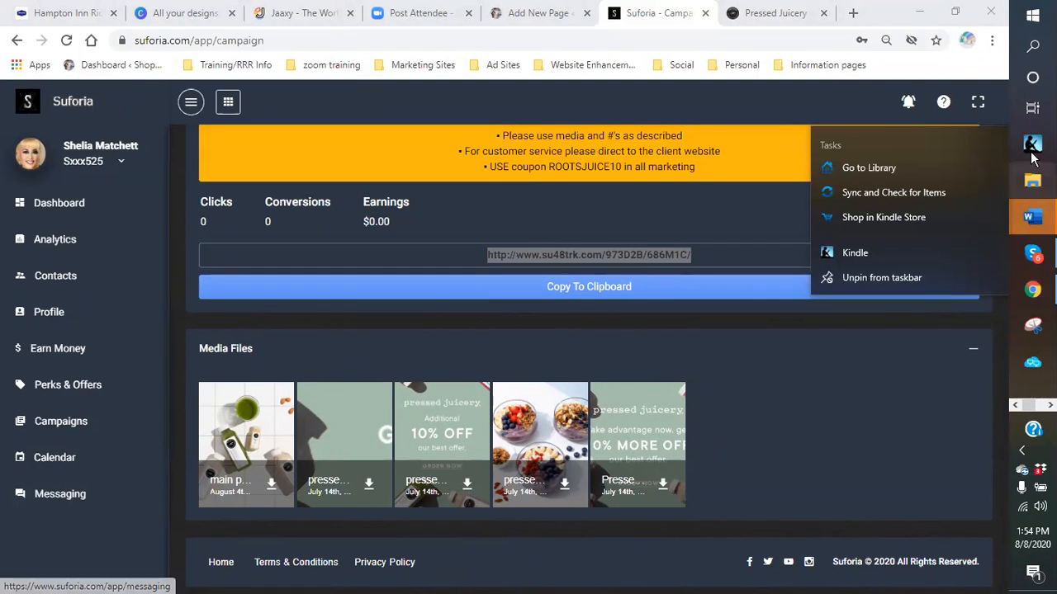
key(Escape)
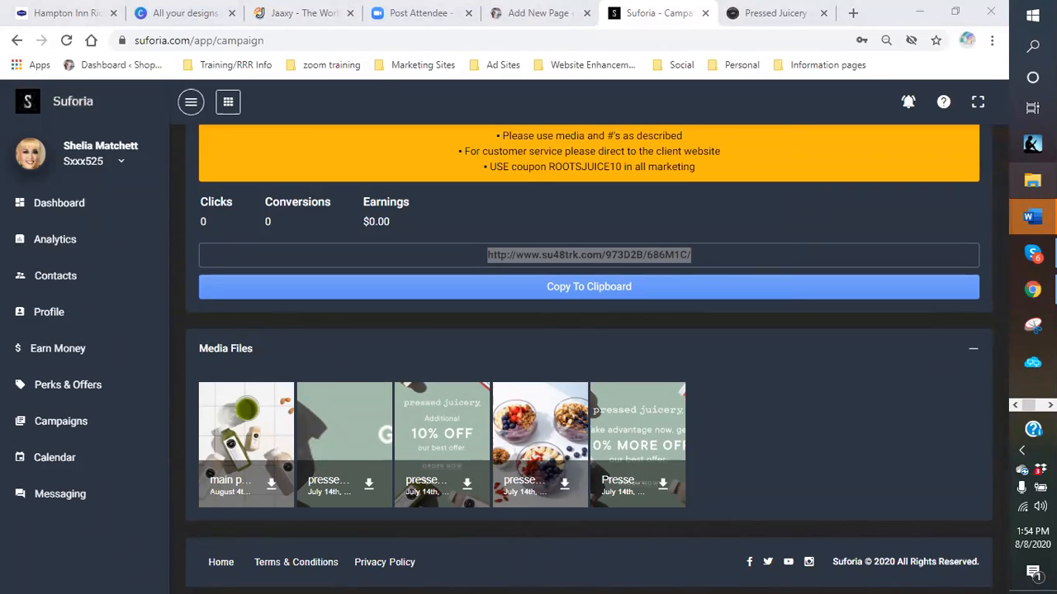
- Open File Explorer on the Downloads folder and look through its ribbon options
click(1031, 181)
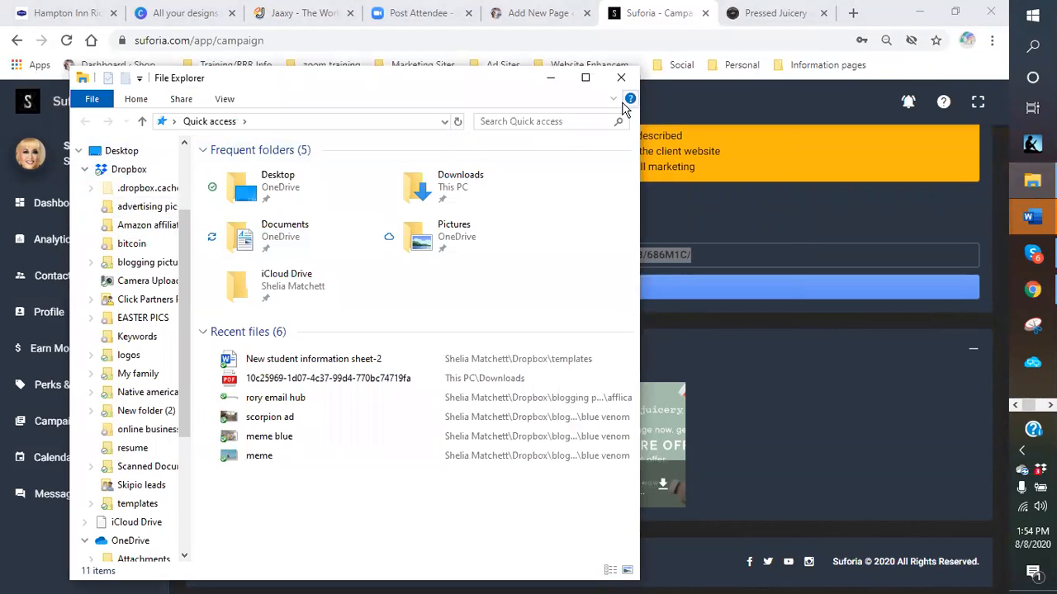
click(531, 197)
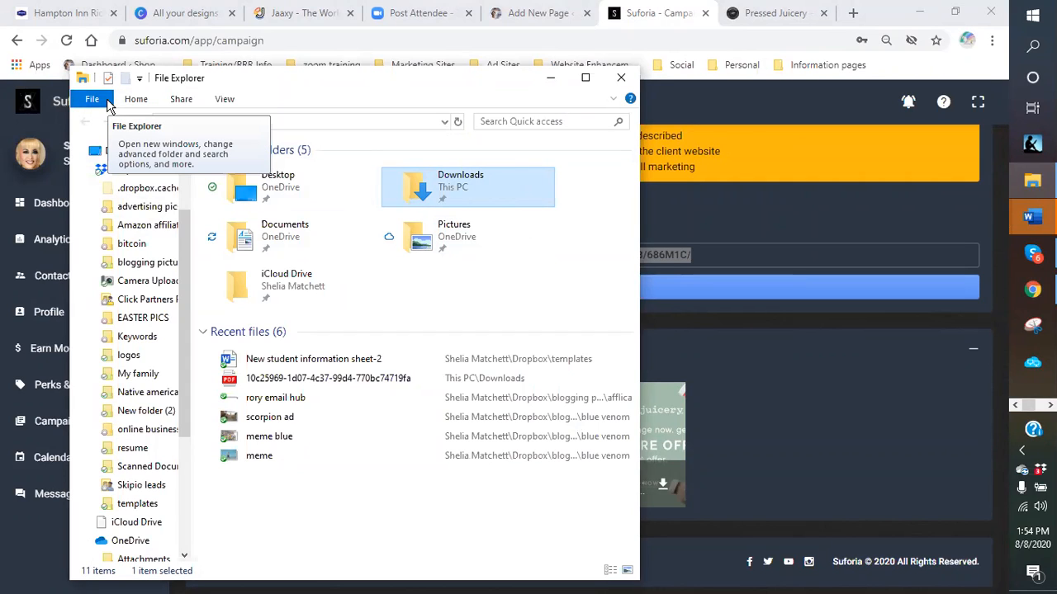
click(92, 100)
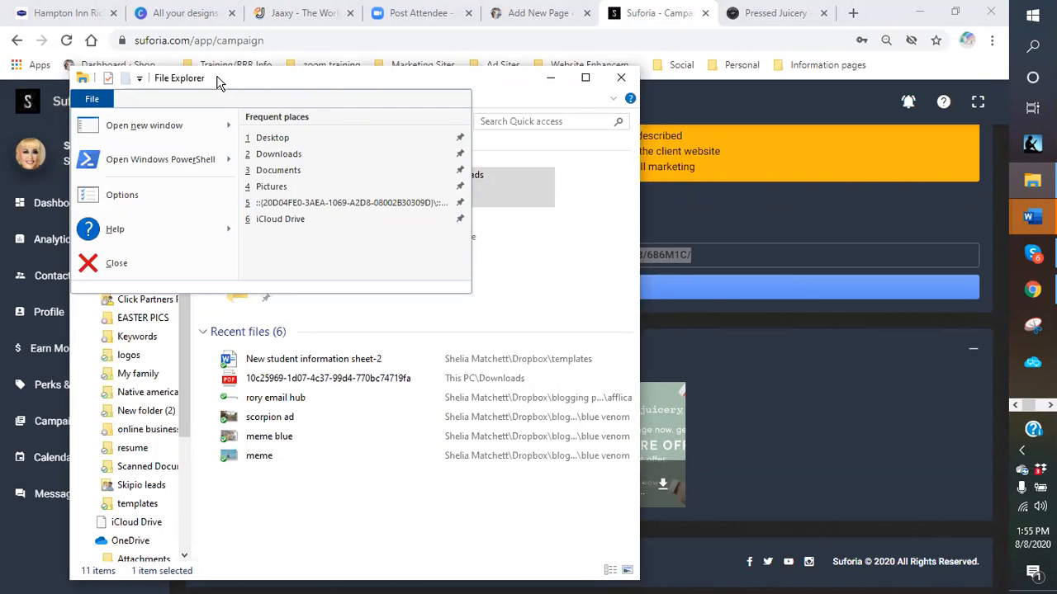
click(356, 308)
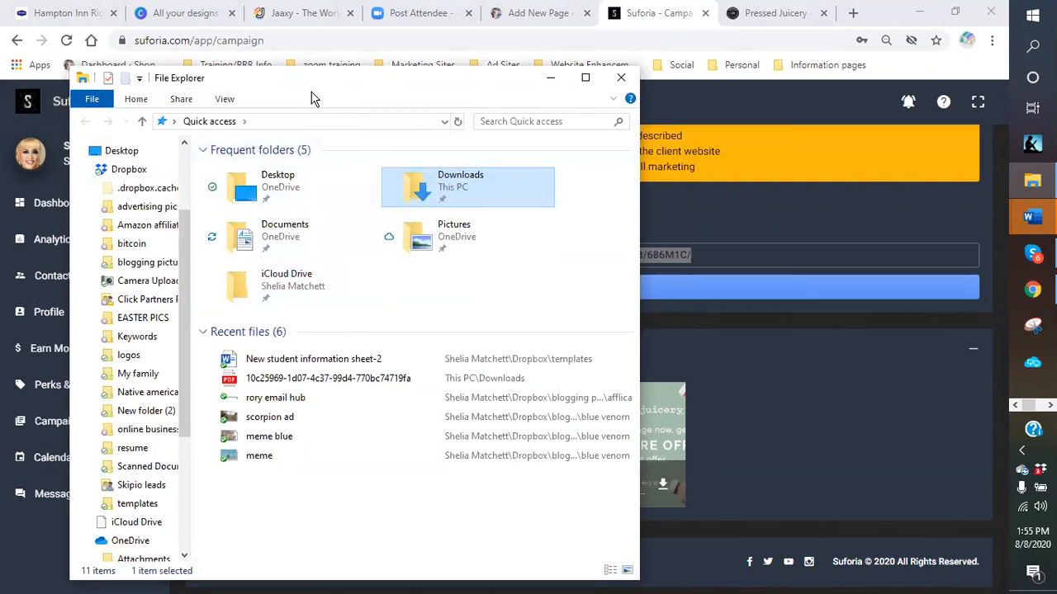
click(136, 100)
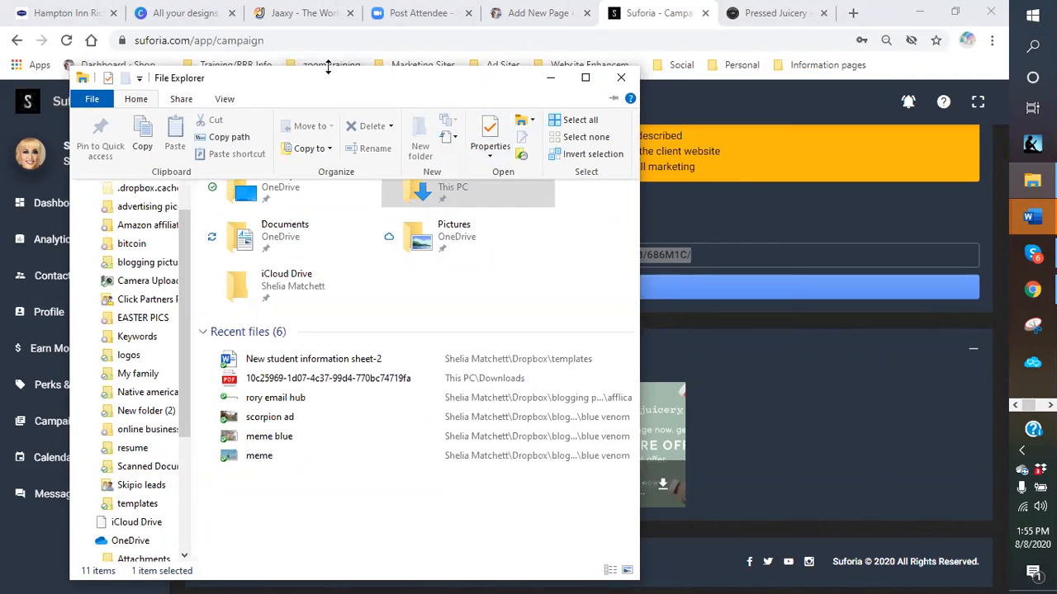
click(808, 189)
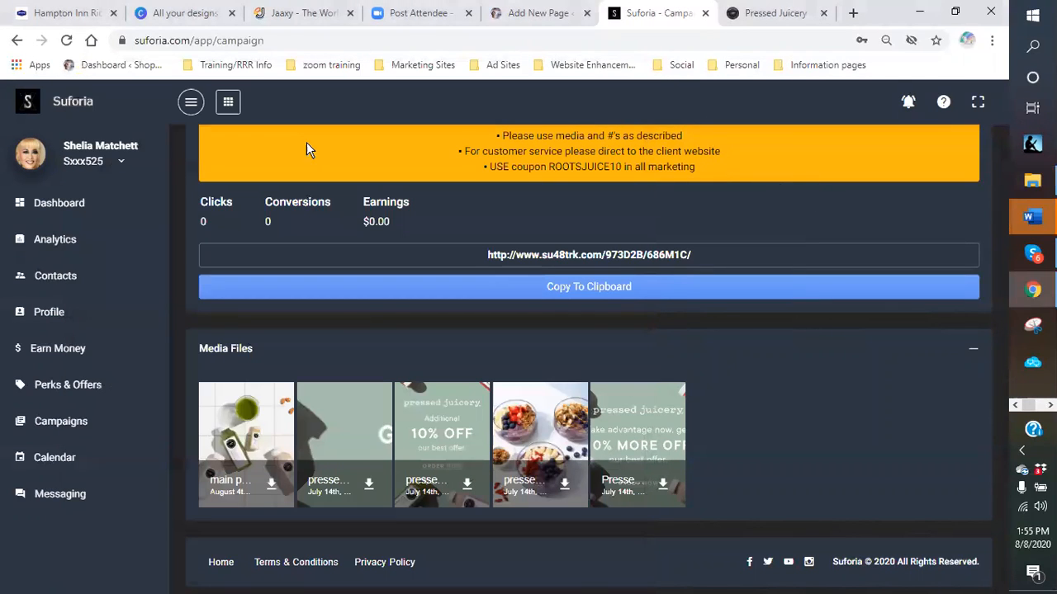
- Open the Pictures folder and select the blogging pictures and New folder (2) folders
click(1032, 180)
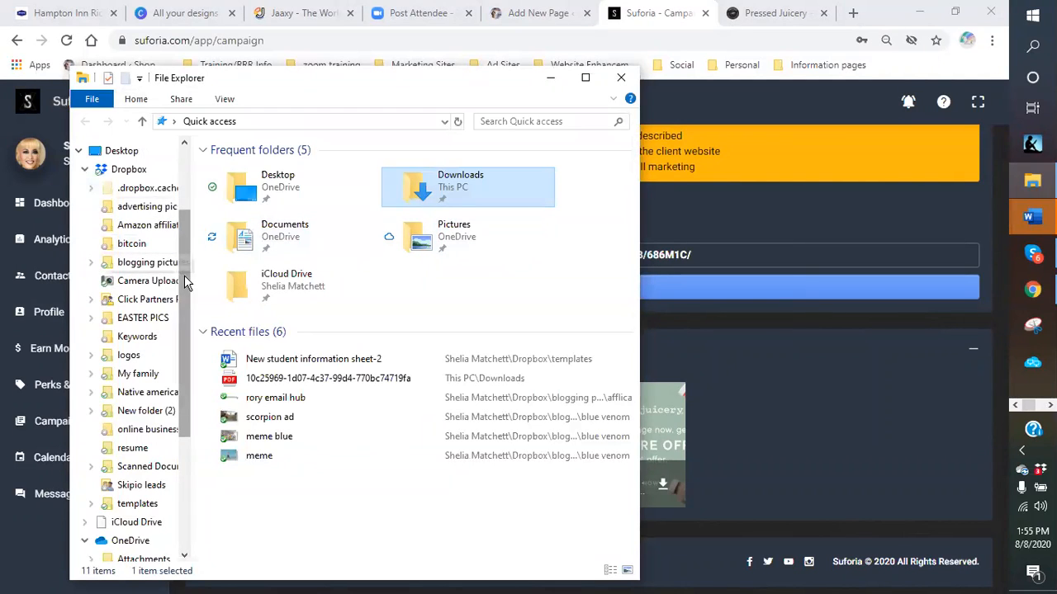
scroll(179, 273, up, 3)
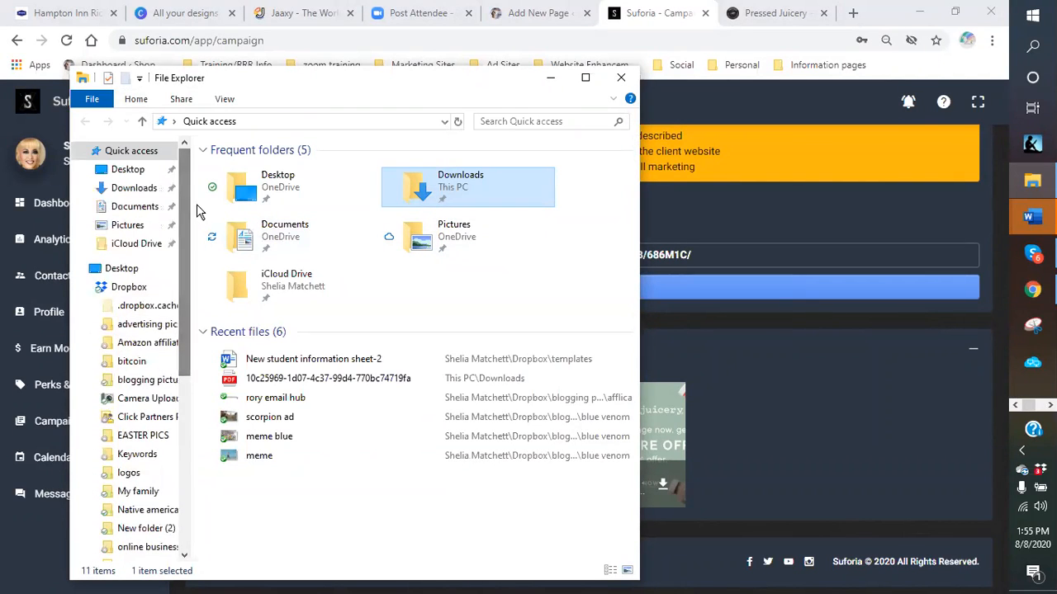
click(124, 226)
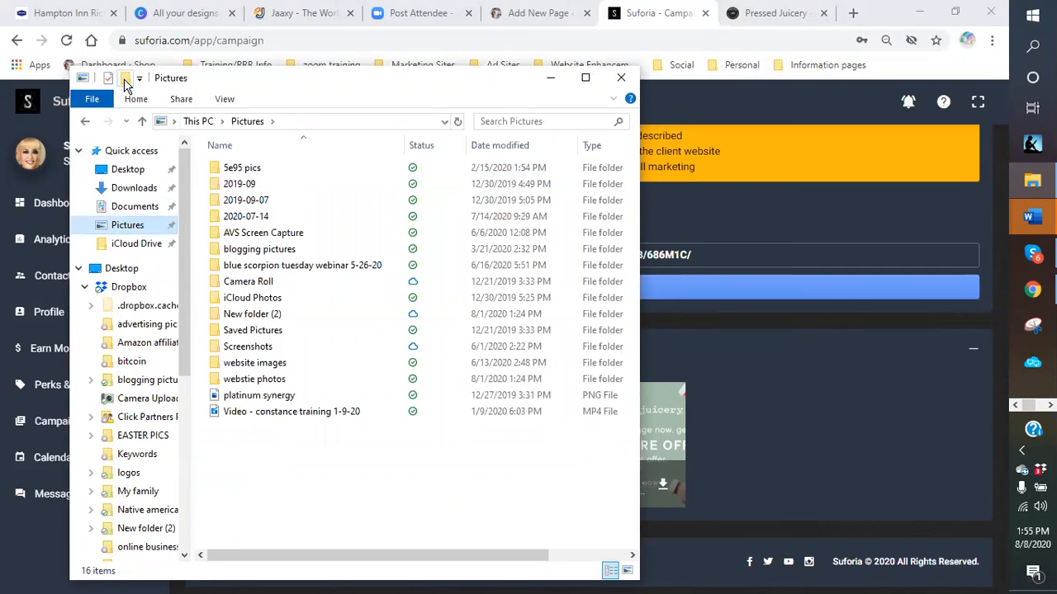
click(135, 100)
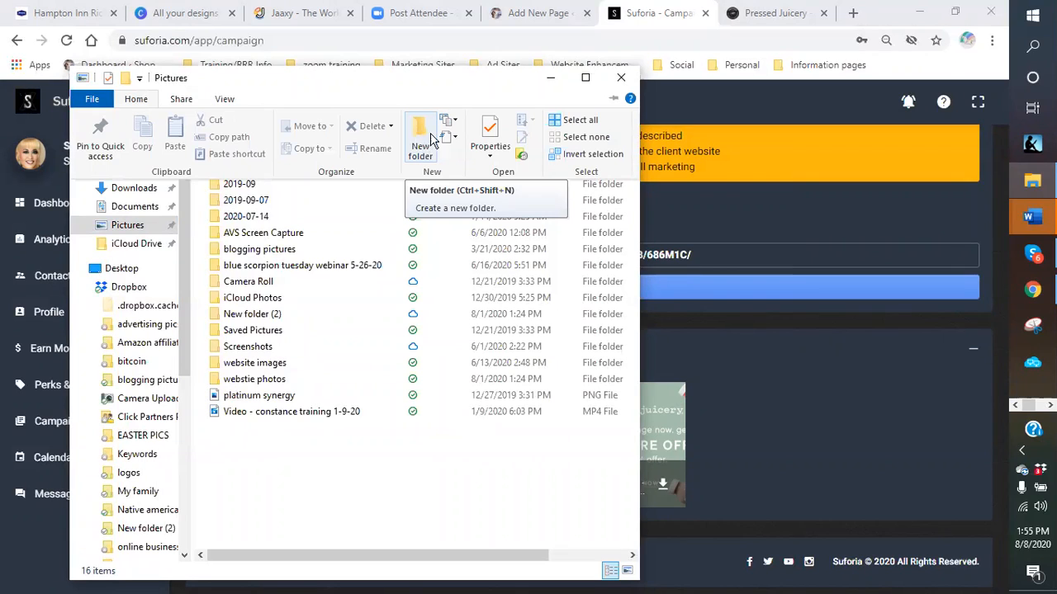
click(324, 234)
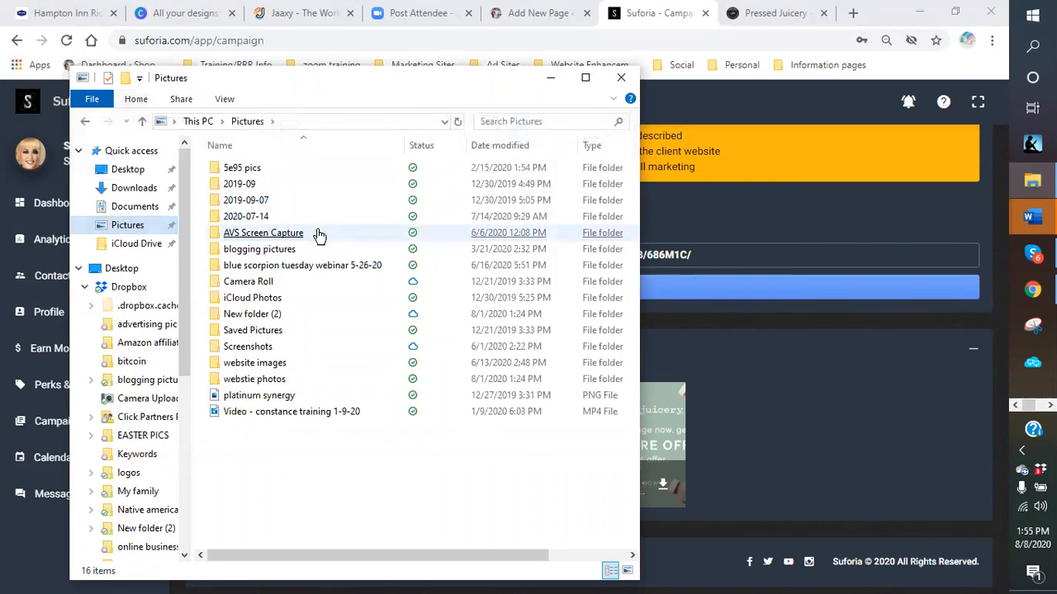
click(250, 257)
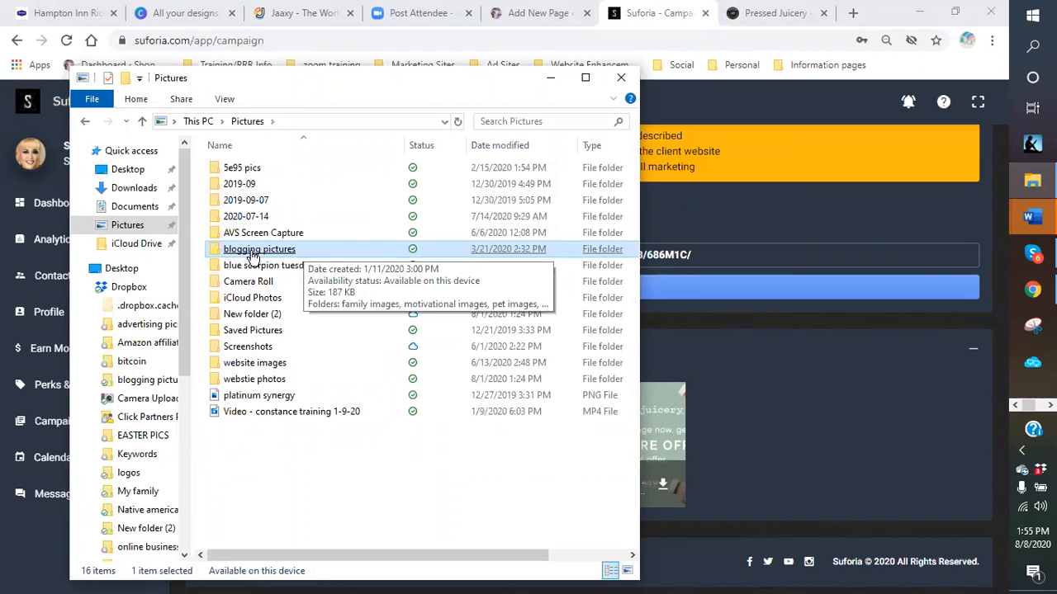
click(216, 317)
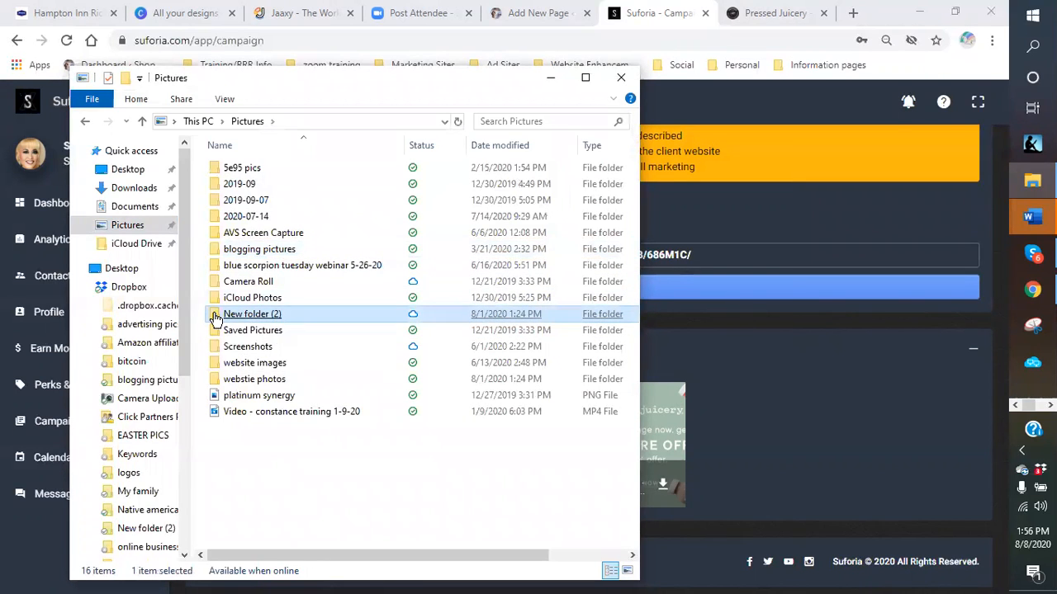
- Rename New folder (2) to 'website folder pic' and open it
right_click(216, 317)
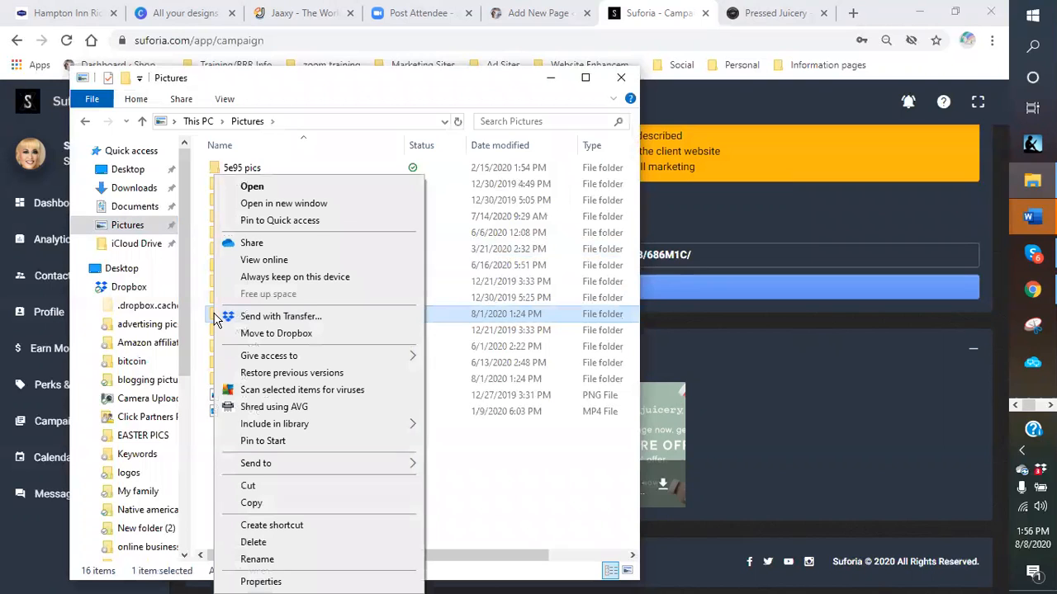
click(256, 559)
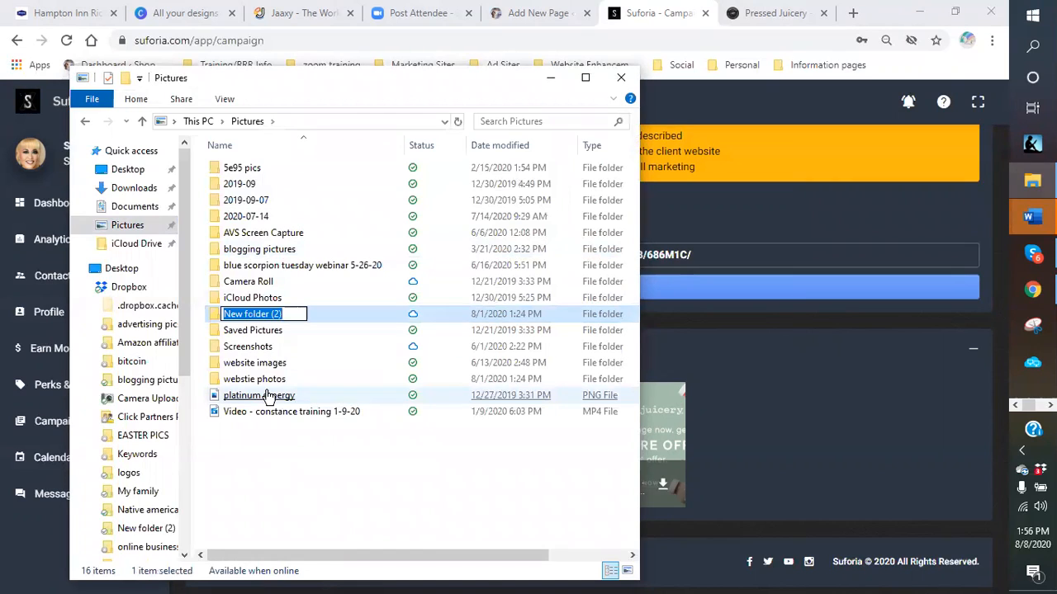
text(web)
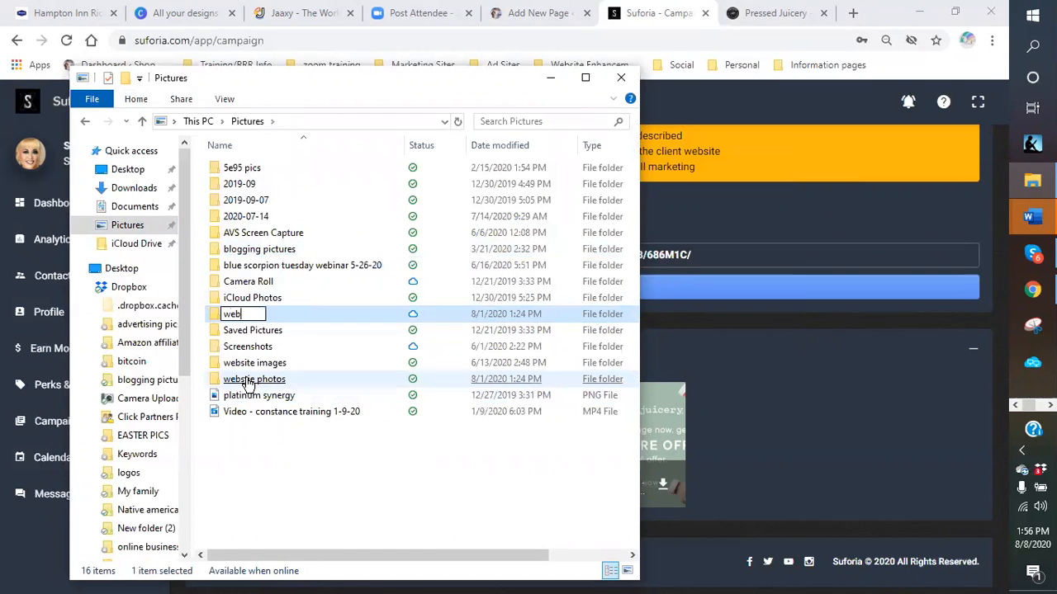
text(site folder pic)
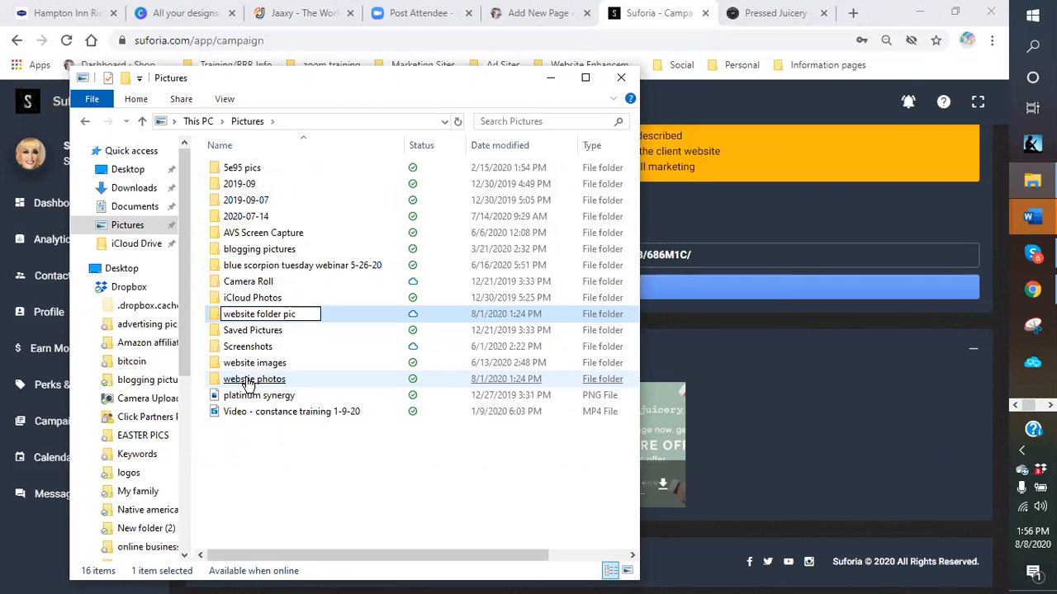
key(Return)
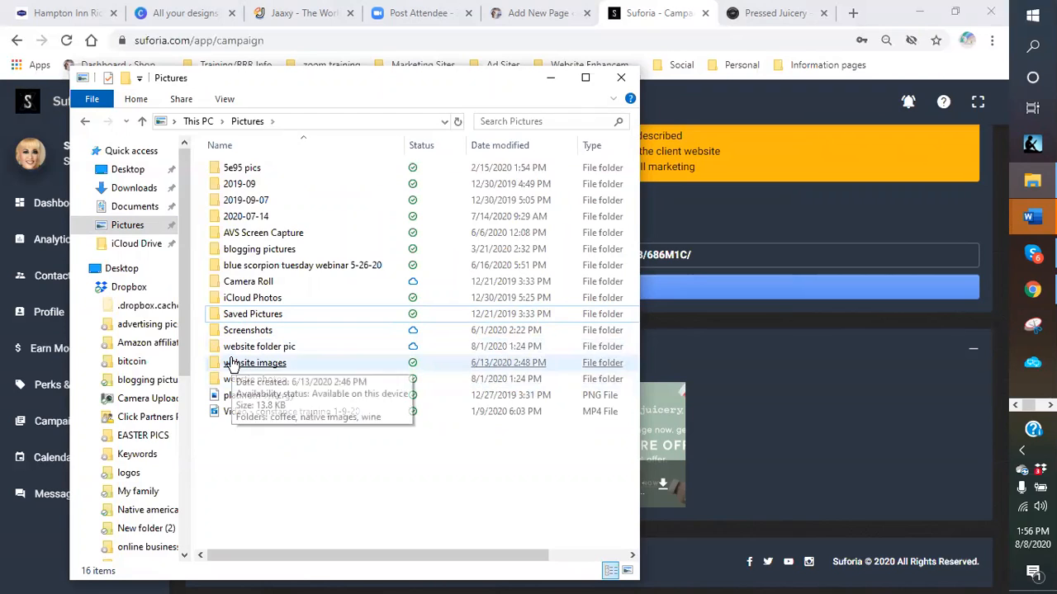
double_click(238, 347)
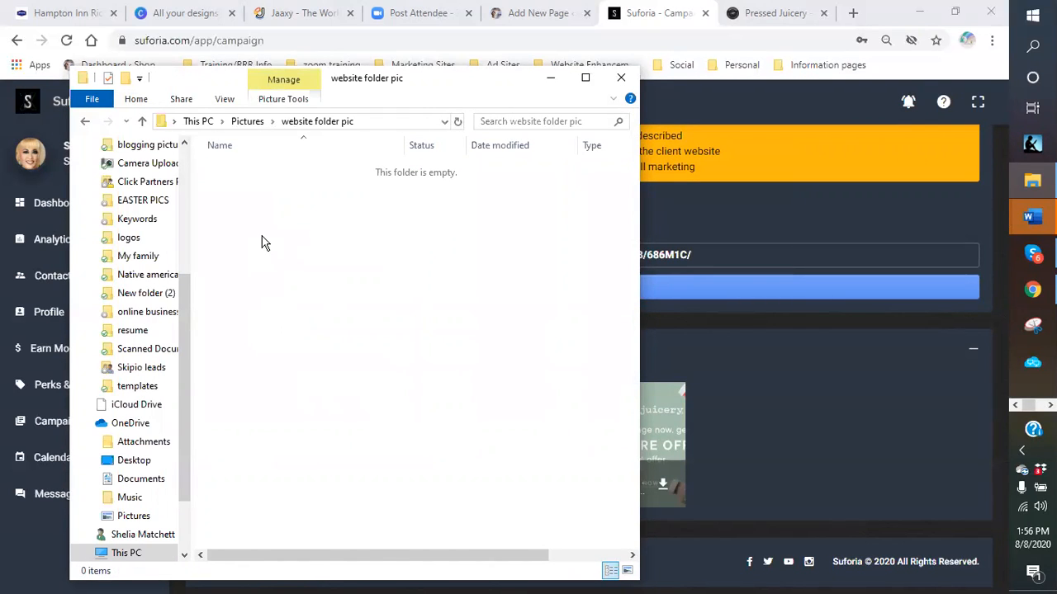
- Create subfolders named 'suforia pic' and 'bitcoin pic' inside website folder pic
click(134, 99)
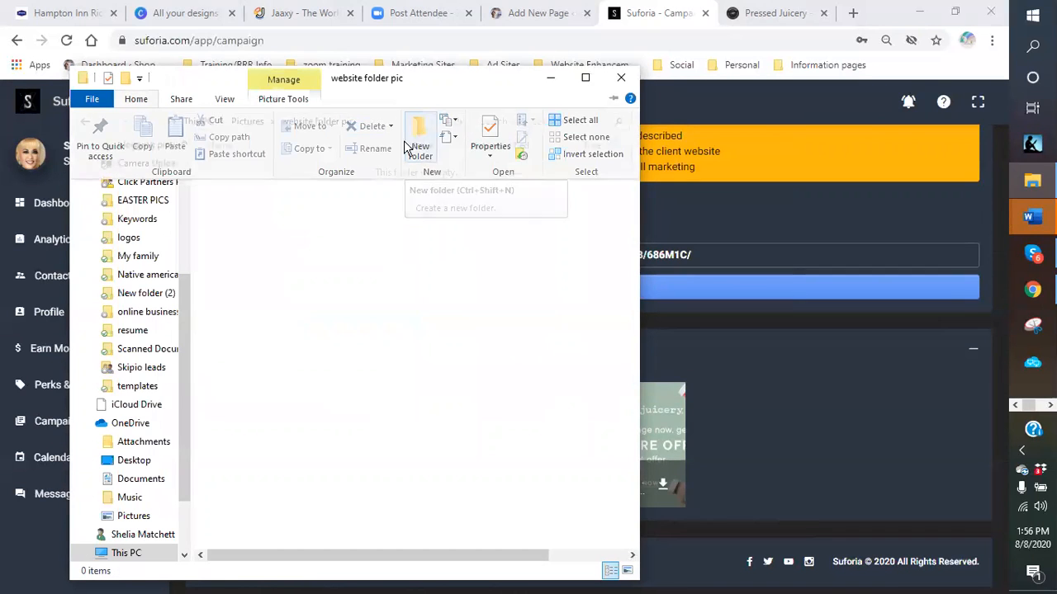
click(416, 149)
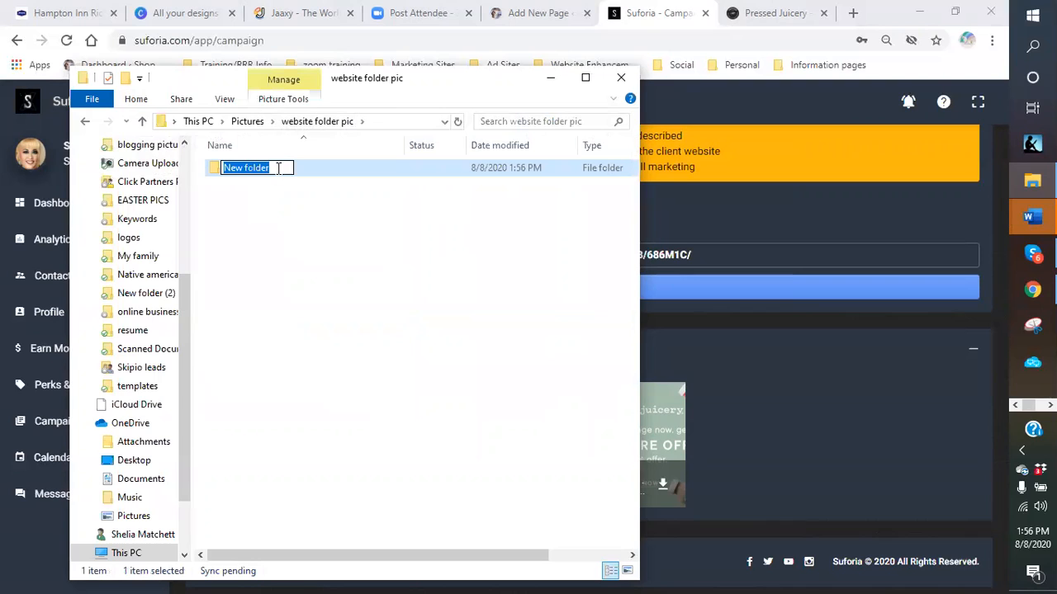
drag(276, 168, 223, 168)
text(suforia pic)
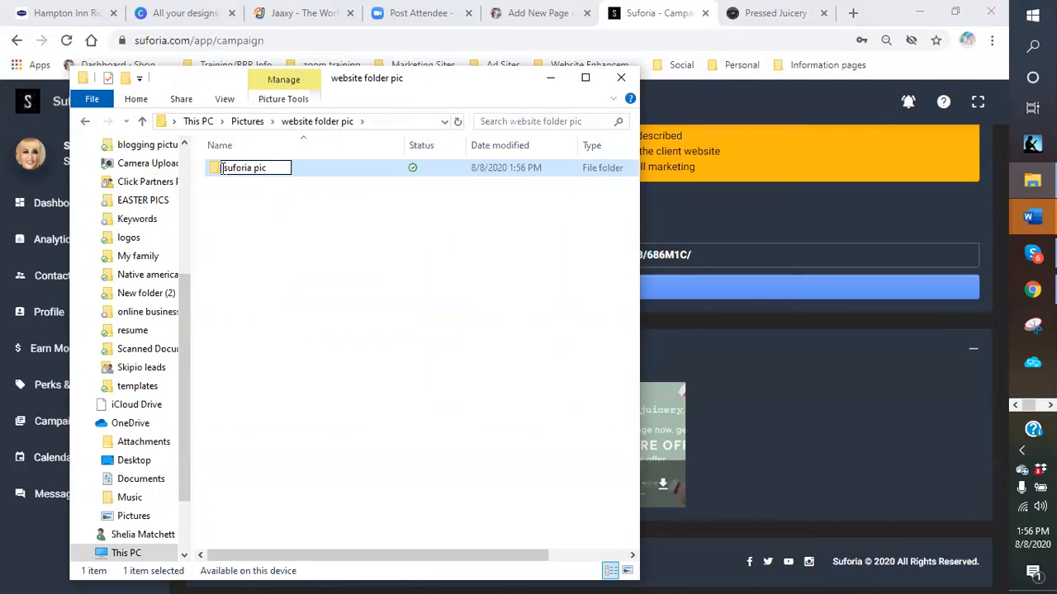
key(Return)
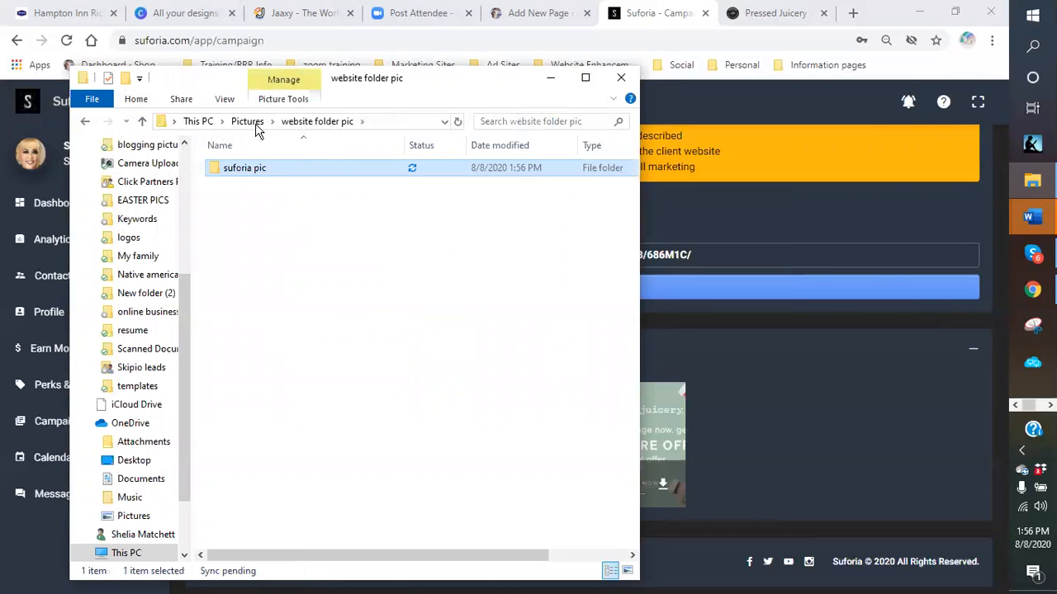
click(135, 98)
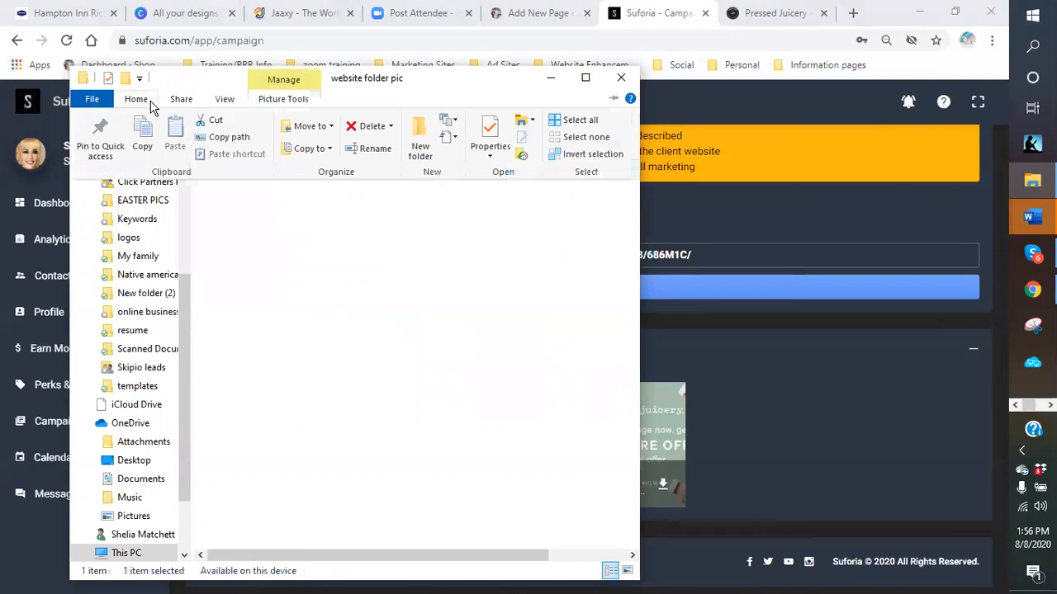
click(419, 145)
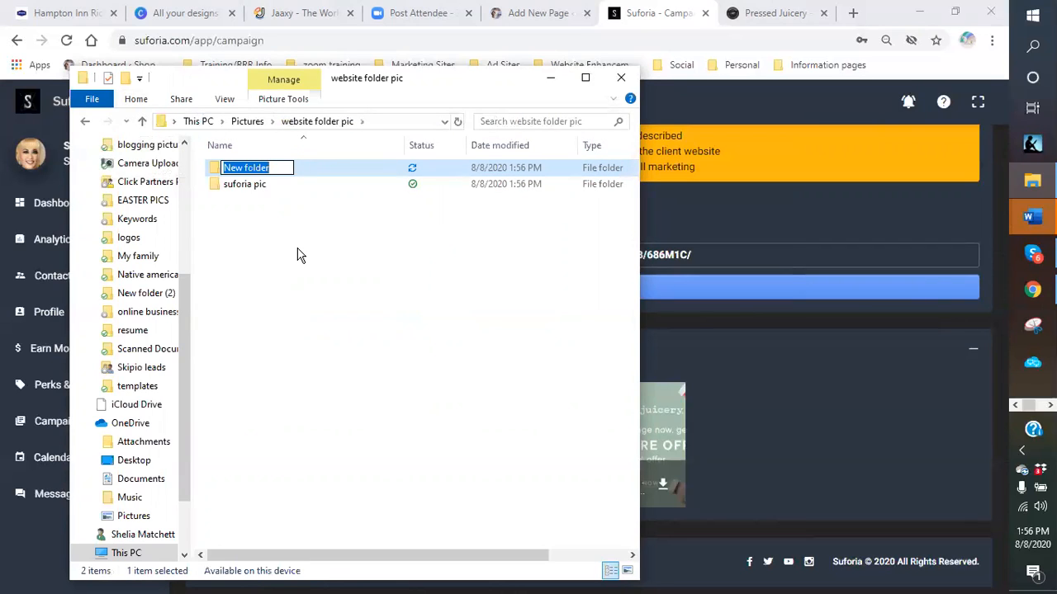
key(BackSpace)
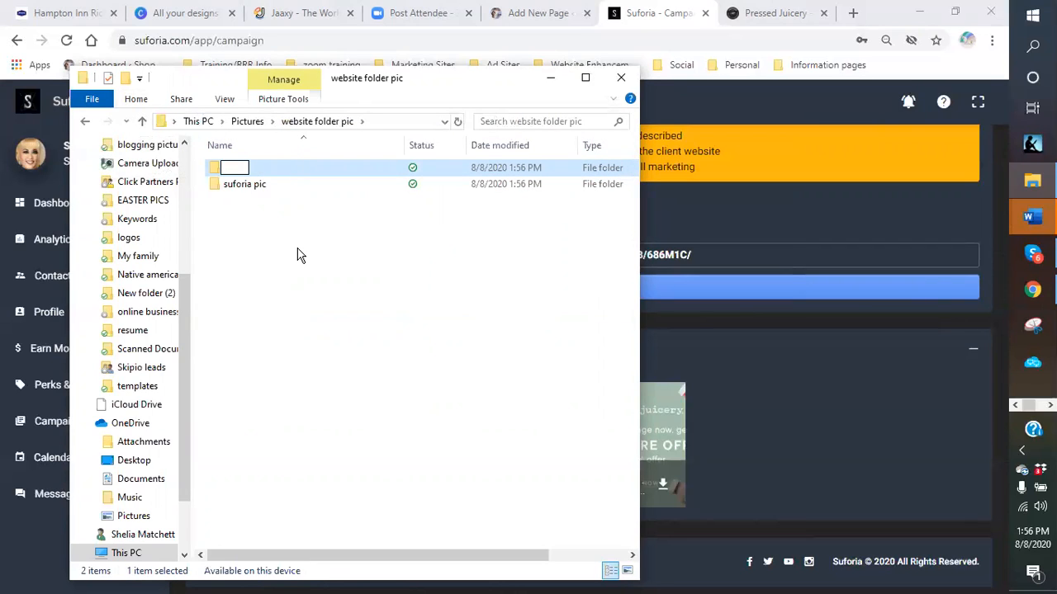
text(bitcoin pics)
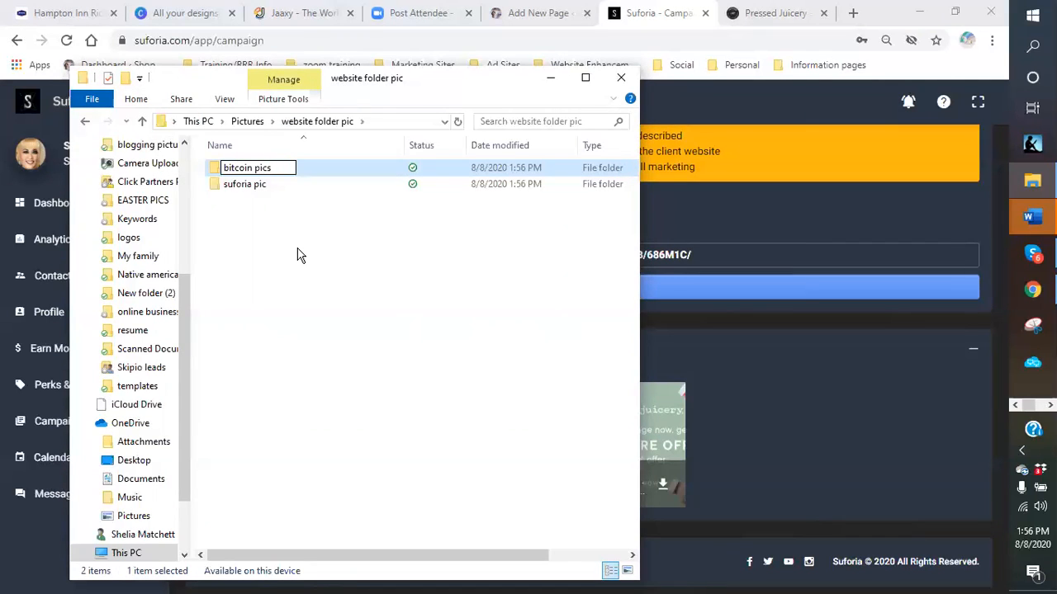
click(300, 255)
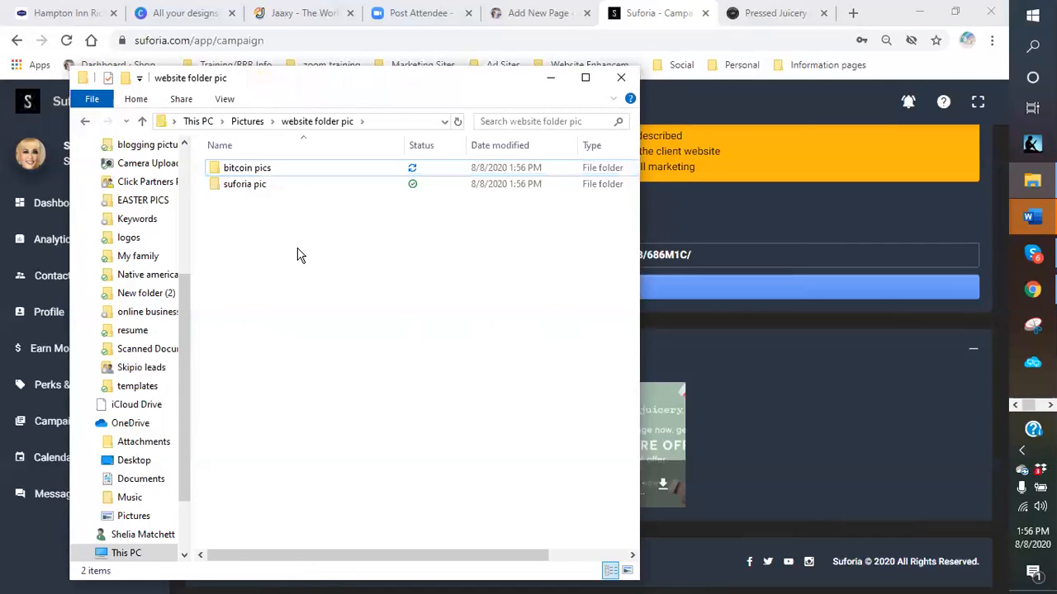
- Add two more subfolders named 'blue scorpion' and 'wine images'
click(132, 99)
click(428, 131)
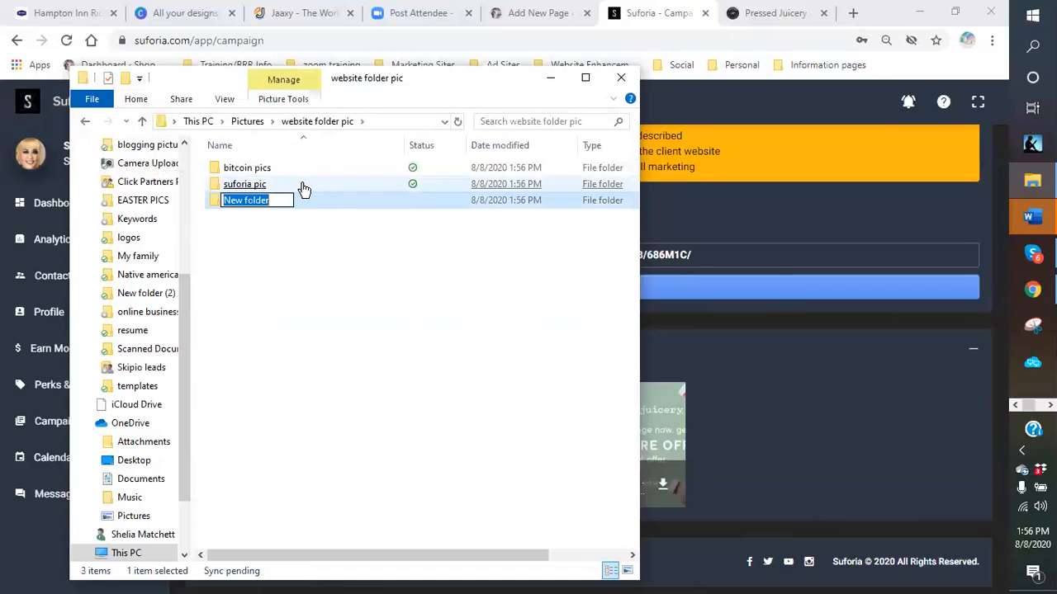
text(blue scorpion)
key(Return)
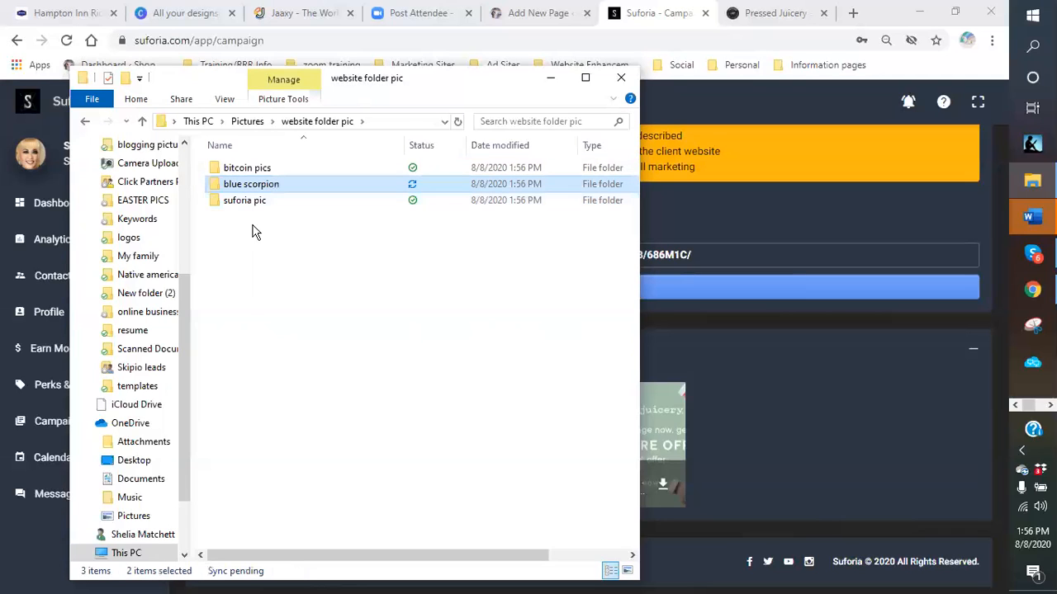
click(273, 233)
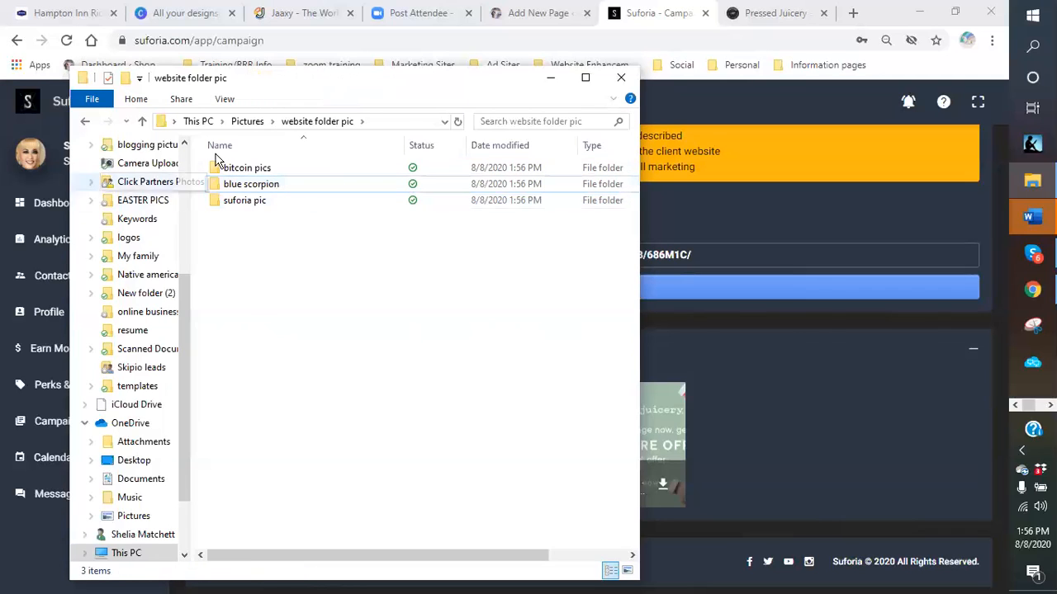
click(136, 99)
click(429, 132)
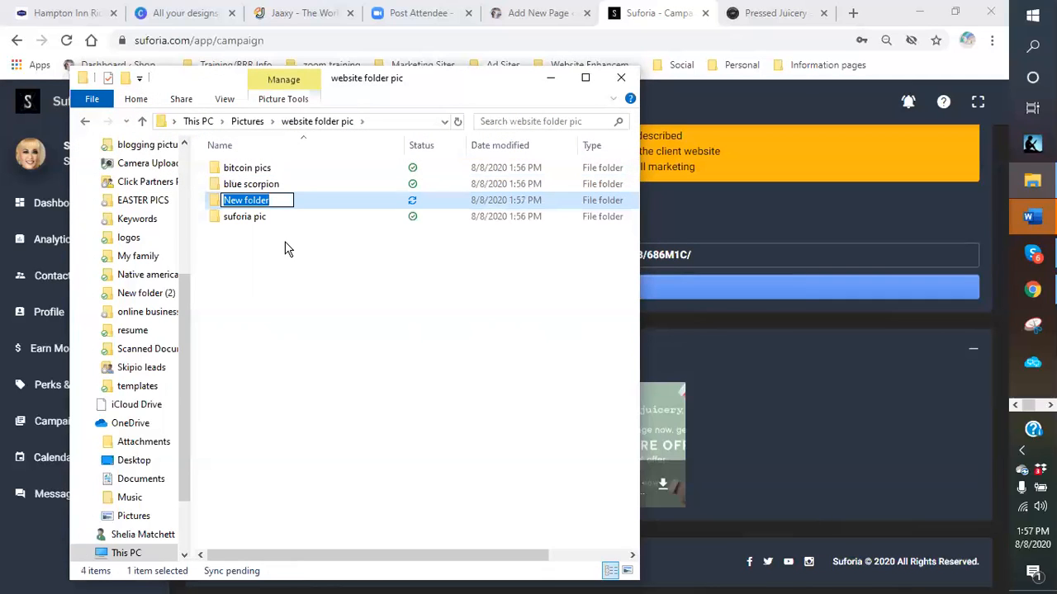
text(wine i)
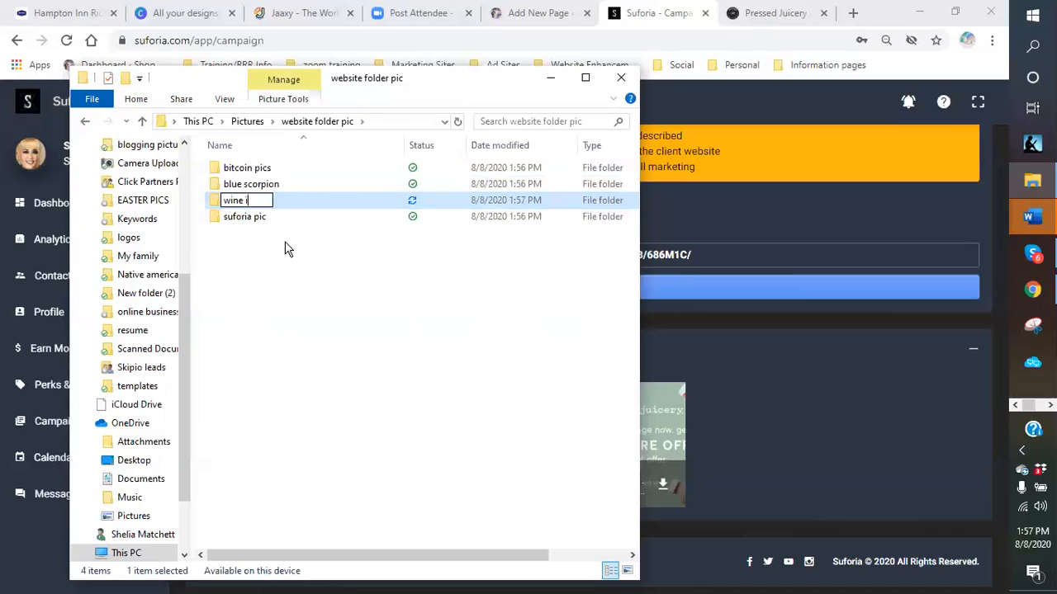
text(mages)
key(Return)
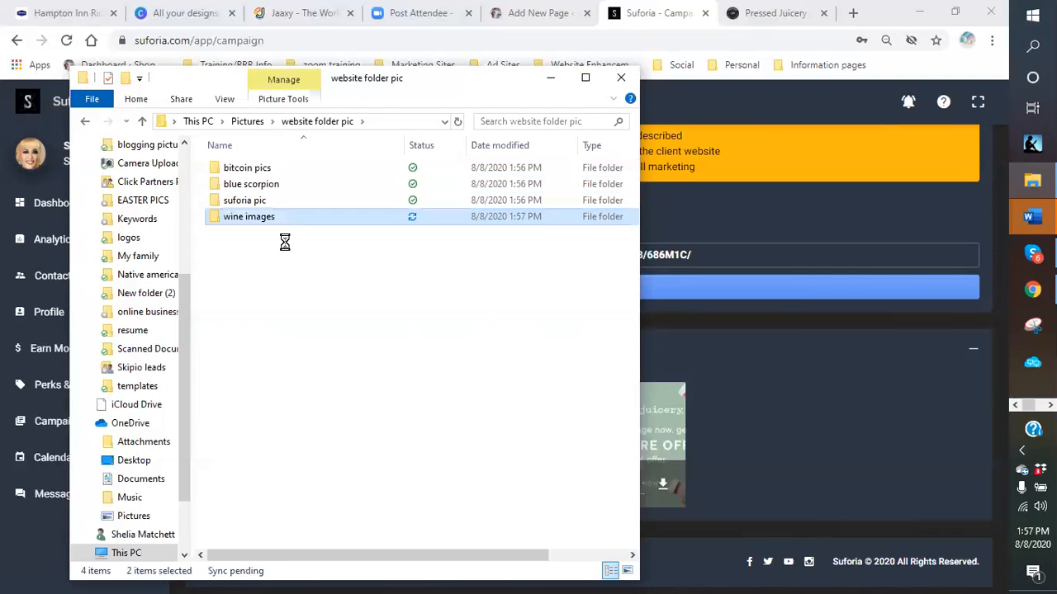
click(306, 310)
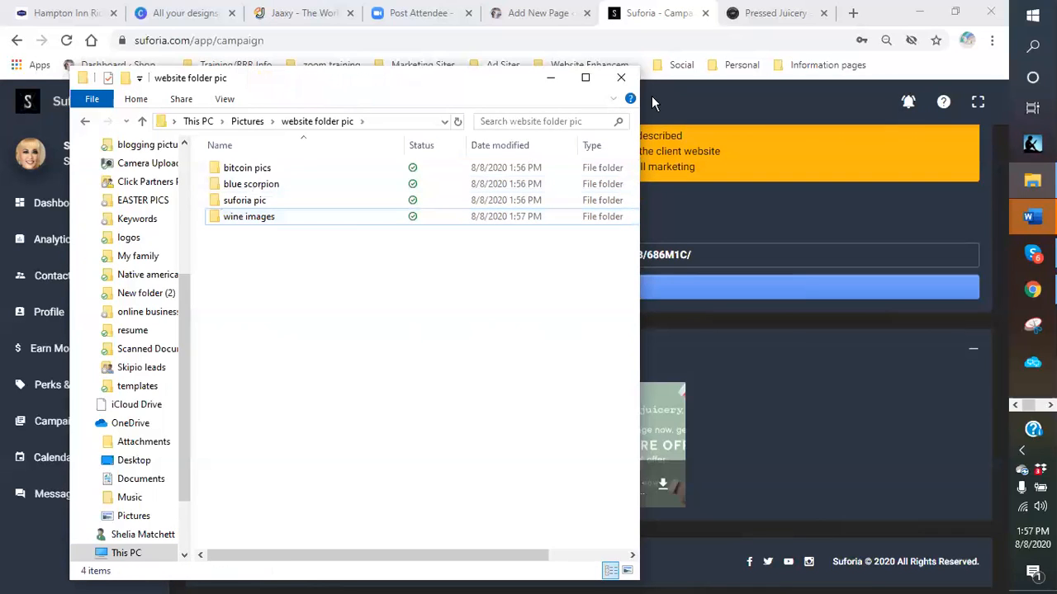
- Create a new folder named 'plant-based products'
click(137, 100)
click(419, 137)
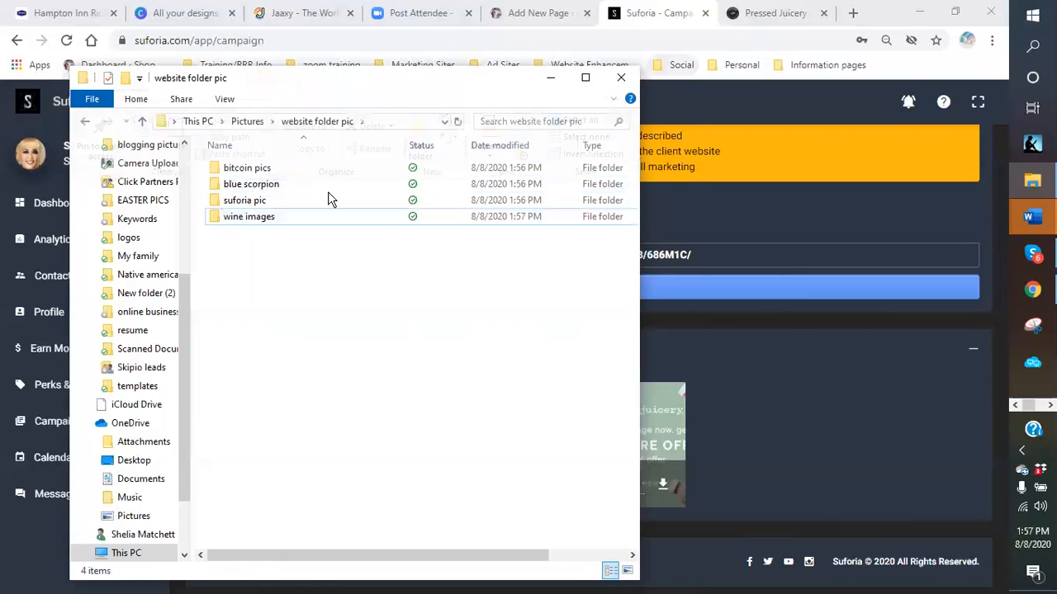
text(pla)
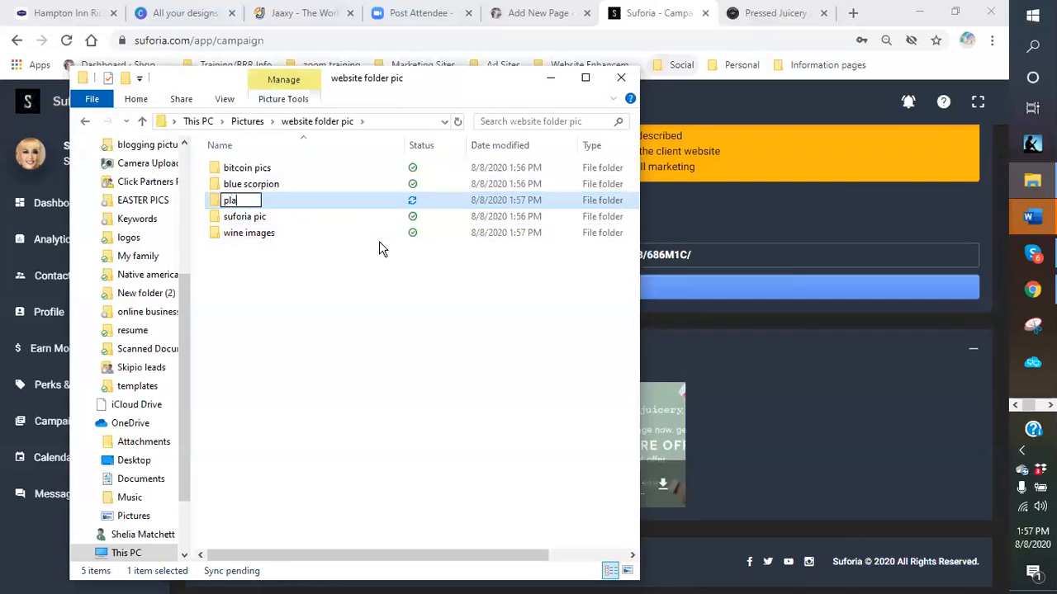
text(nt-based pr)
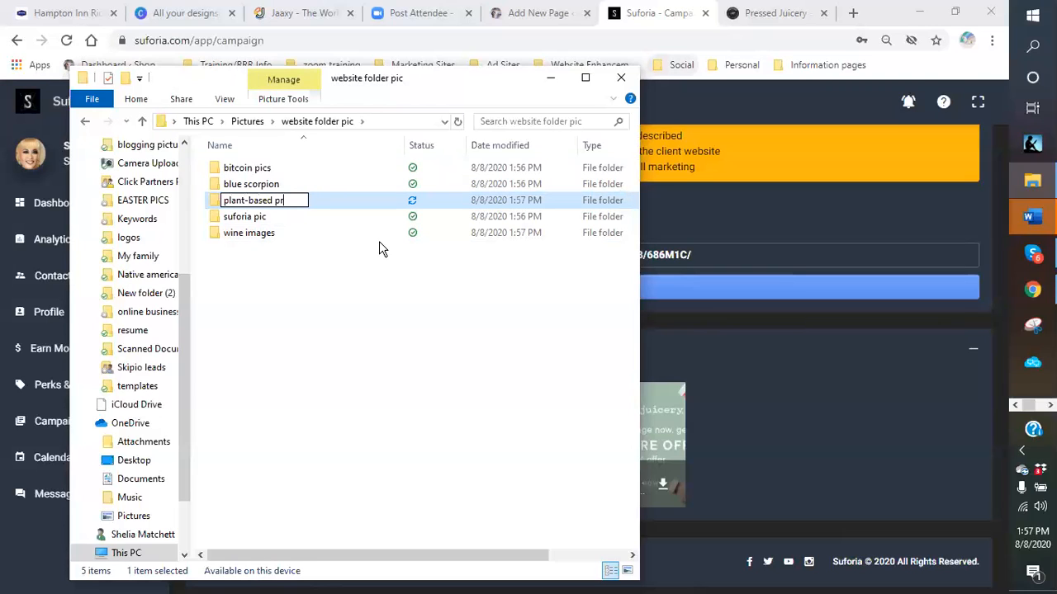
text(oducts)
key(Return)
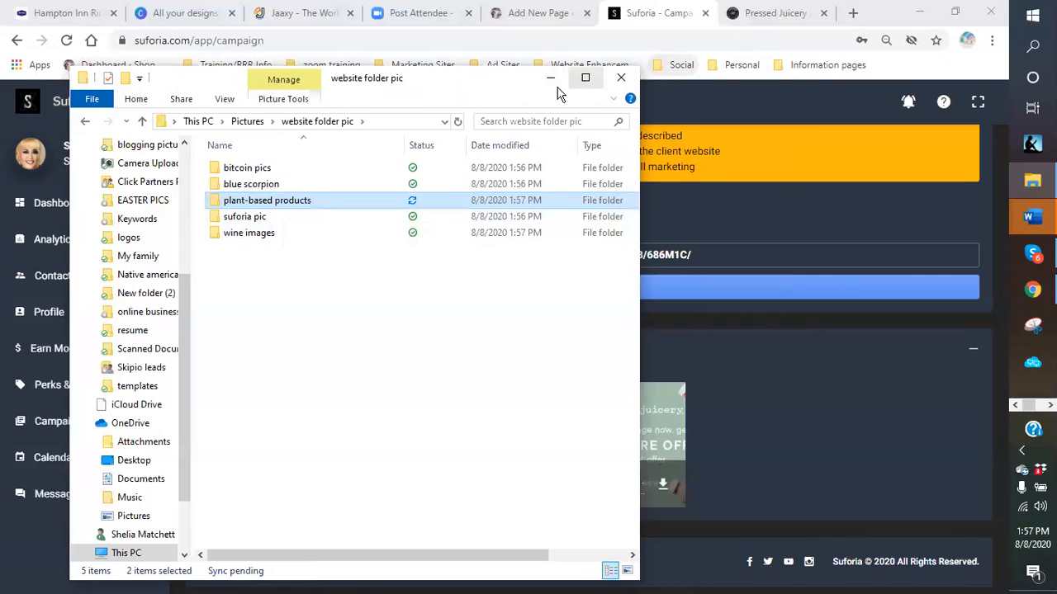
- Close File Explorer, open a new Chrome tab, close Pressed Juicery, and return to Suforia
click(621, 78)
click(853, 12)
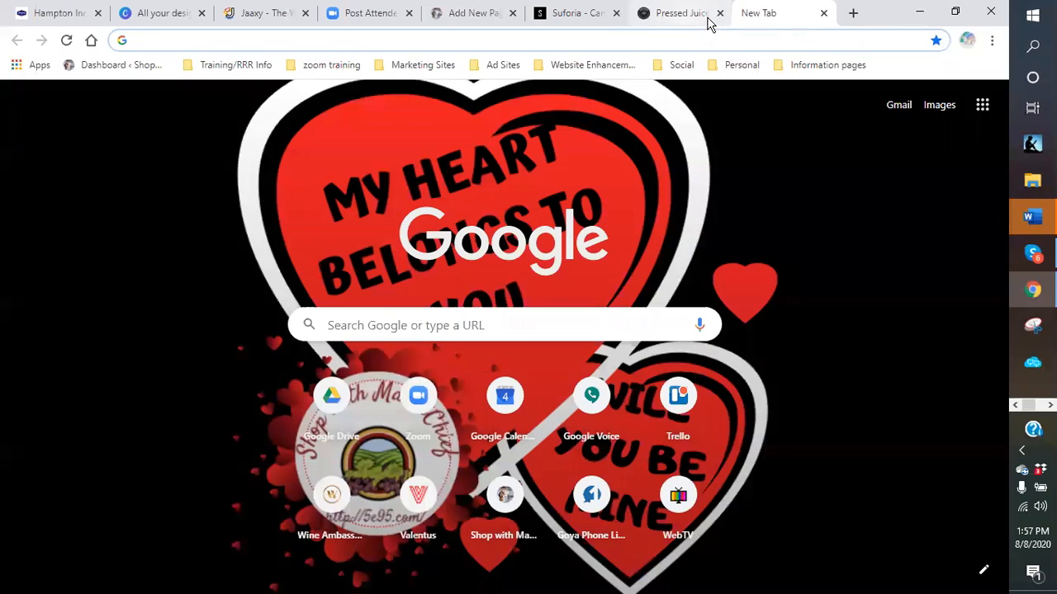
click(719, 14)
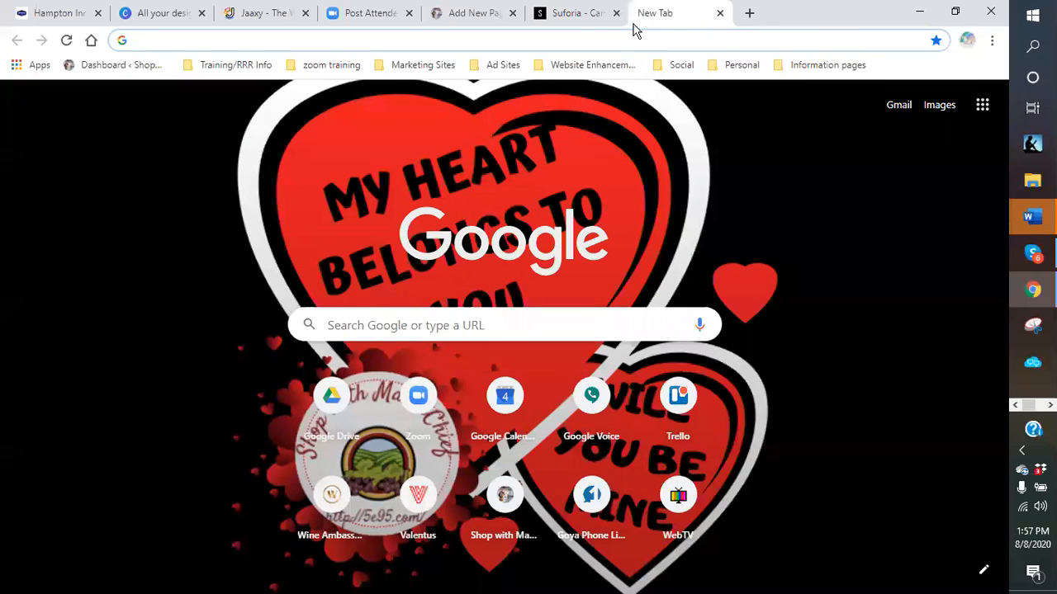
click(569, 13)
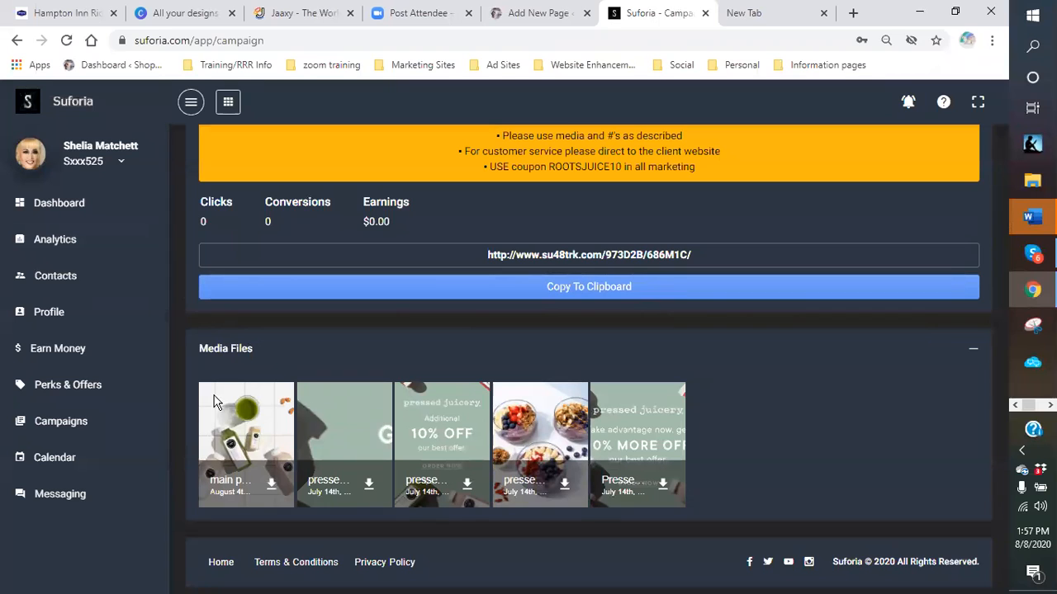
- Download campaign images into plant-based products as 'main photo coldpressed' and 'pressed 3 juices'
click(273, 487)
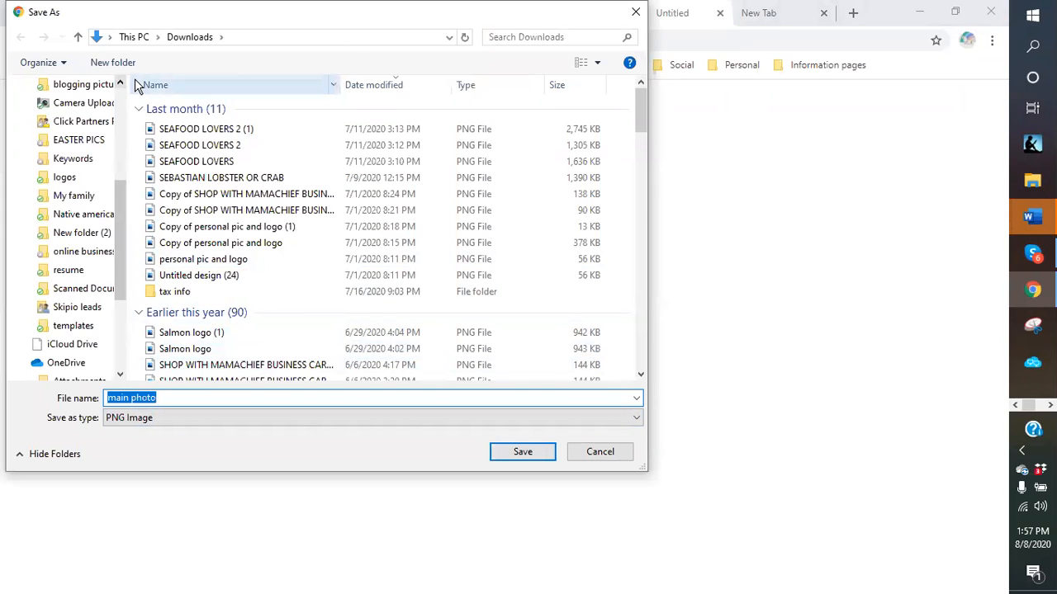
drag(121, 195, 116, 91)
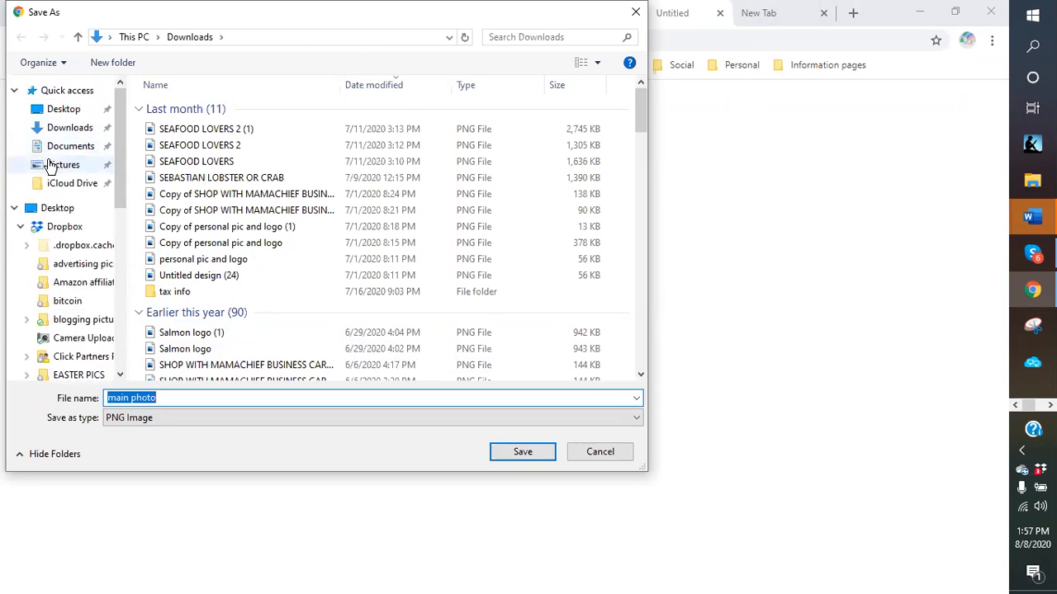
click(50, 165)
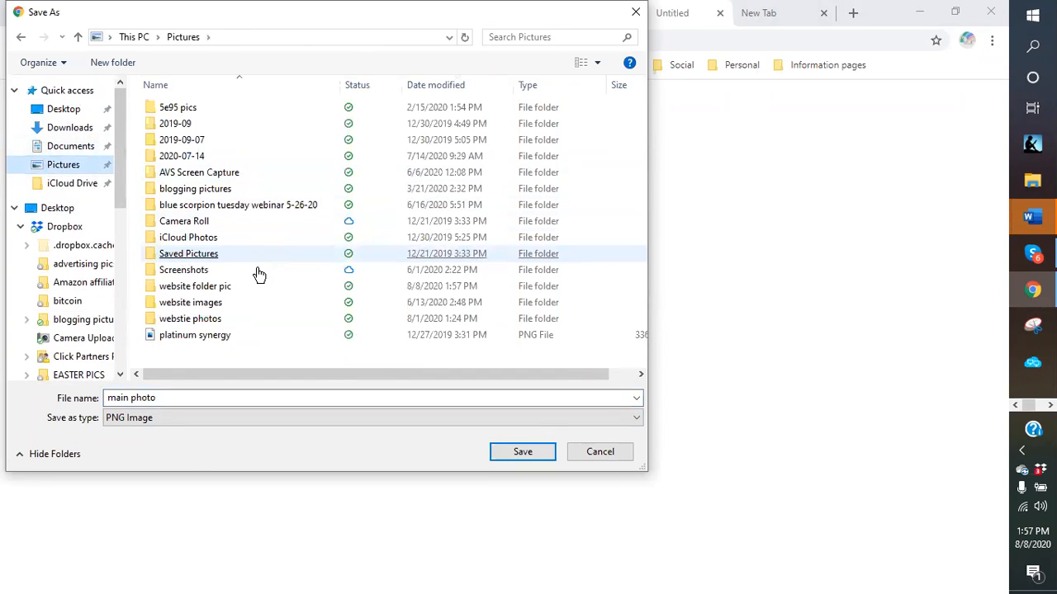
double_click(189, 289)
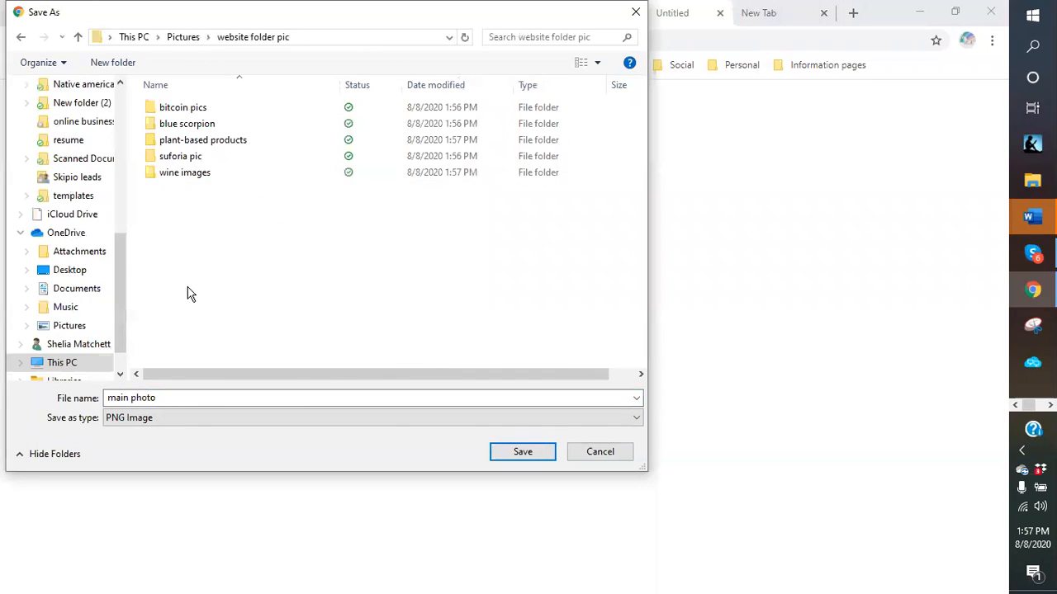
double_click(186, 142)
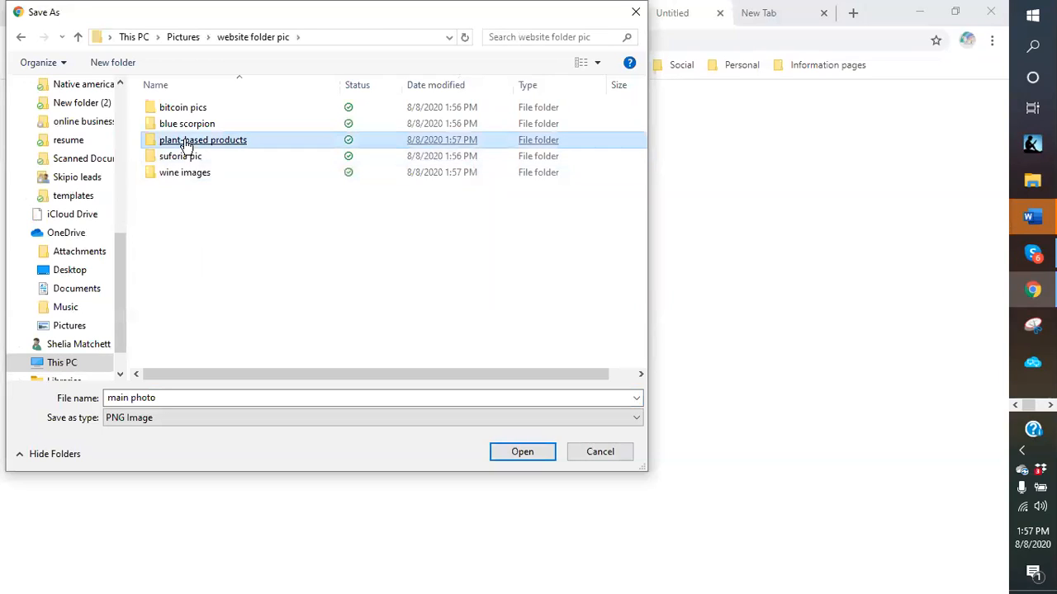
click(184, 395)
click(189, 397)
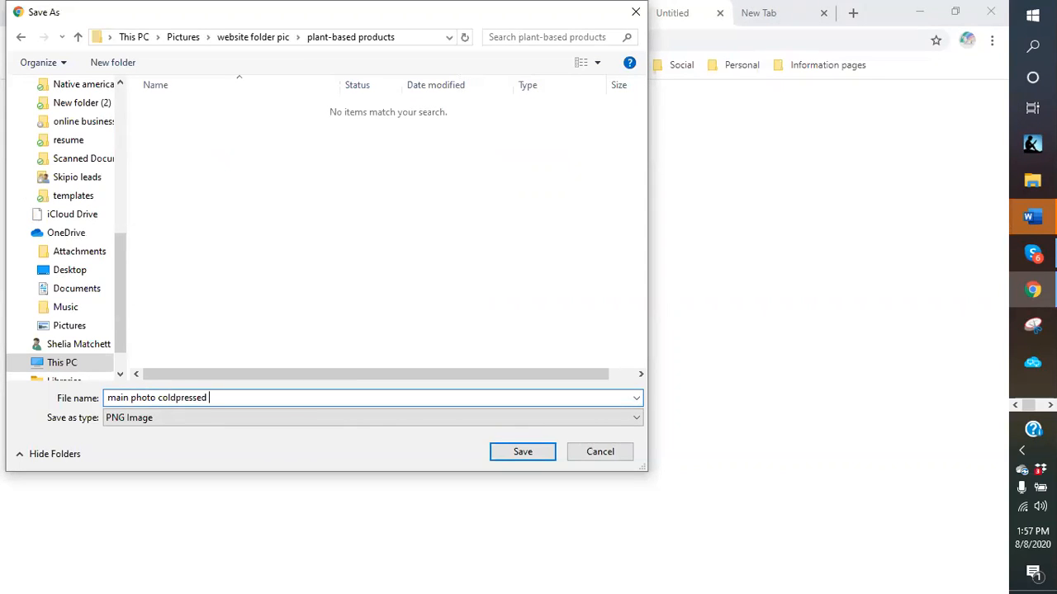
key(Return)
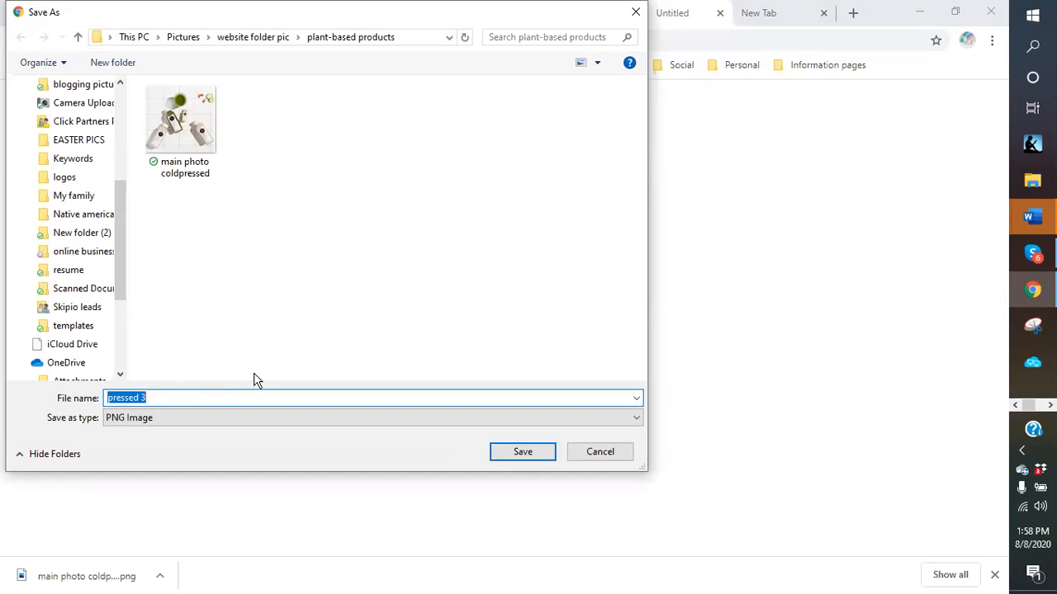
click(179, 397)
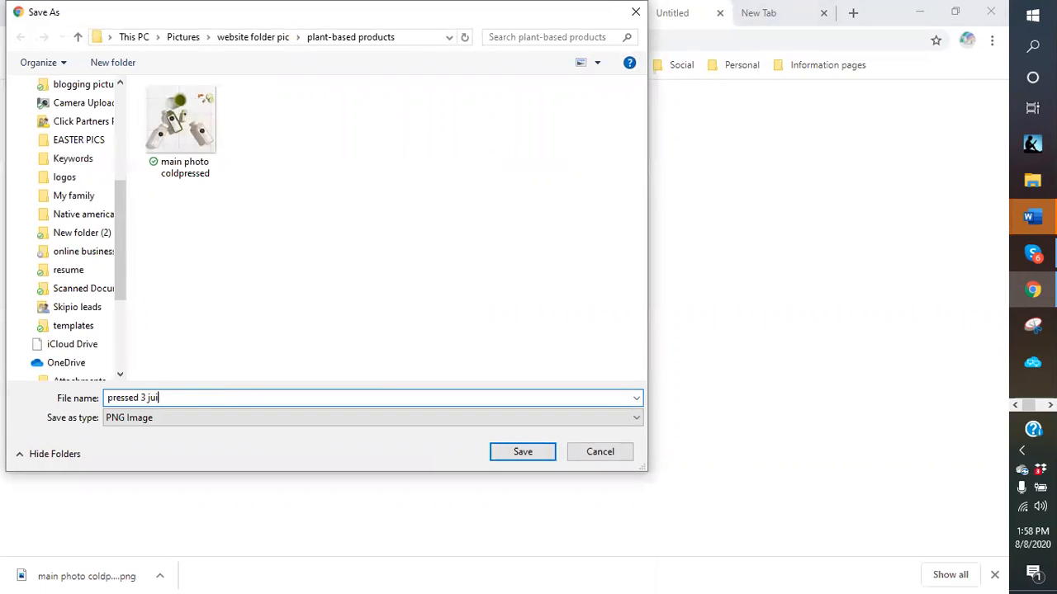
key(Return)
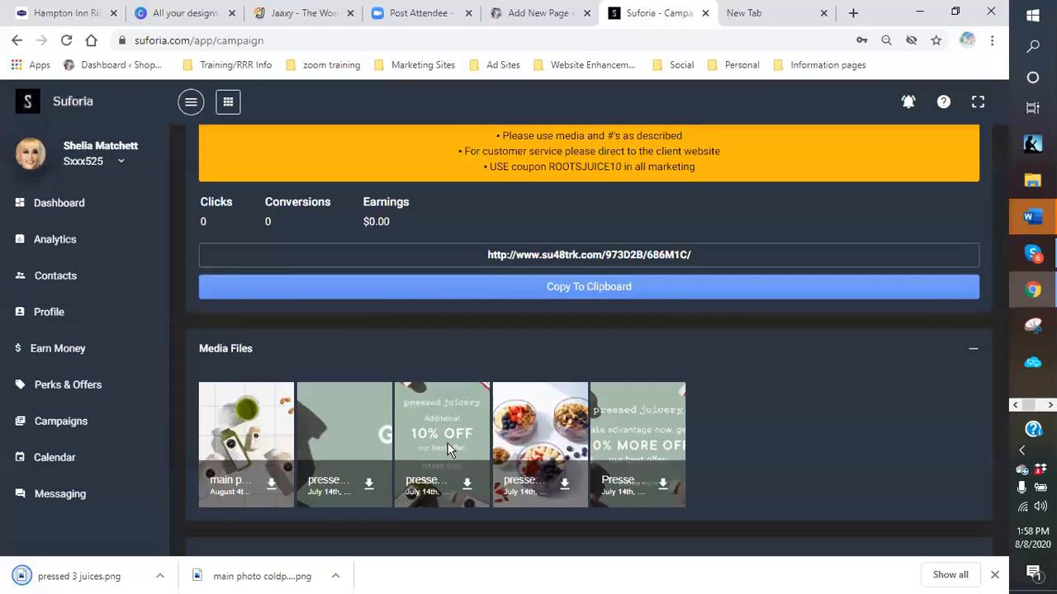
- Download the fourth campaign image into the same folder as 'pressed 2 yogart'
click(568, 487)
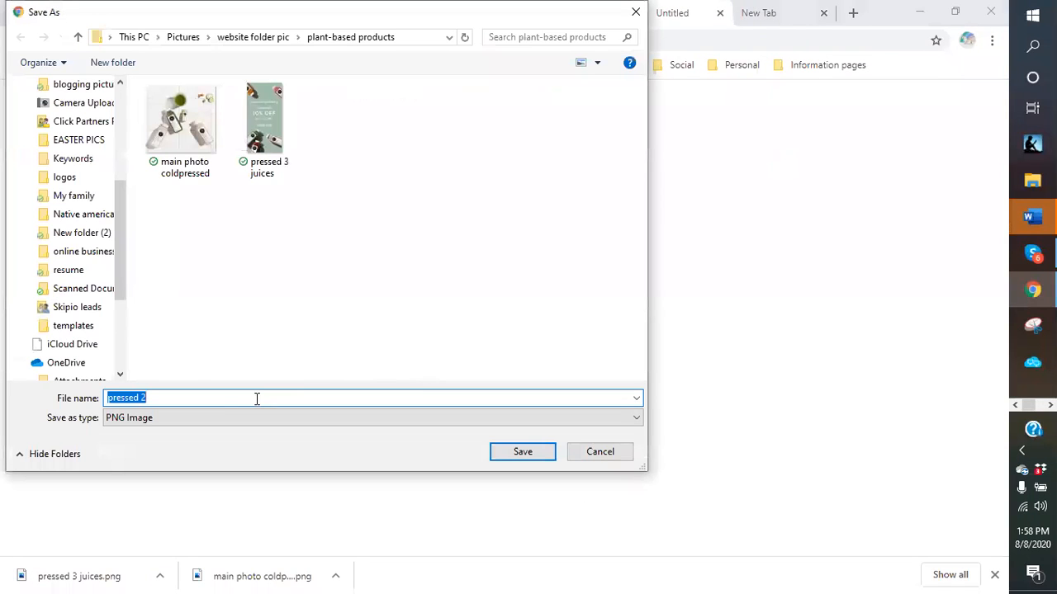
click(186, 400)
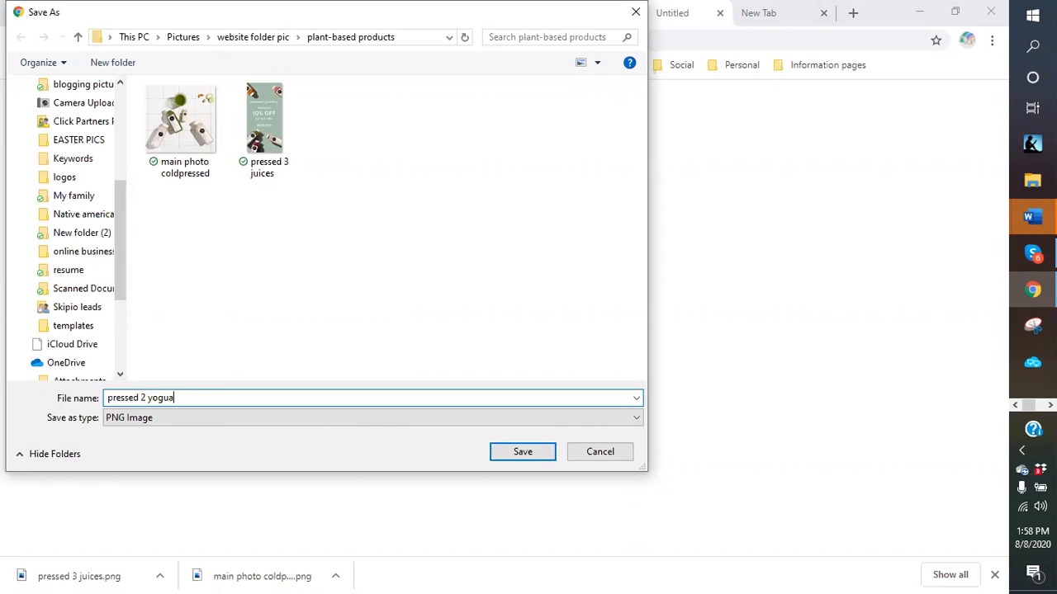
text(yogart)
key(Return)
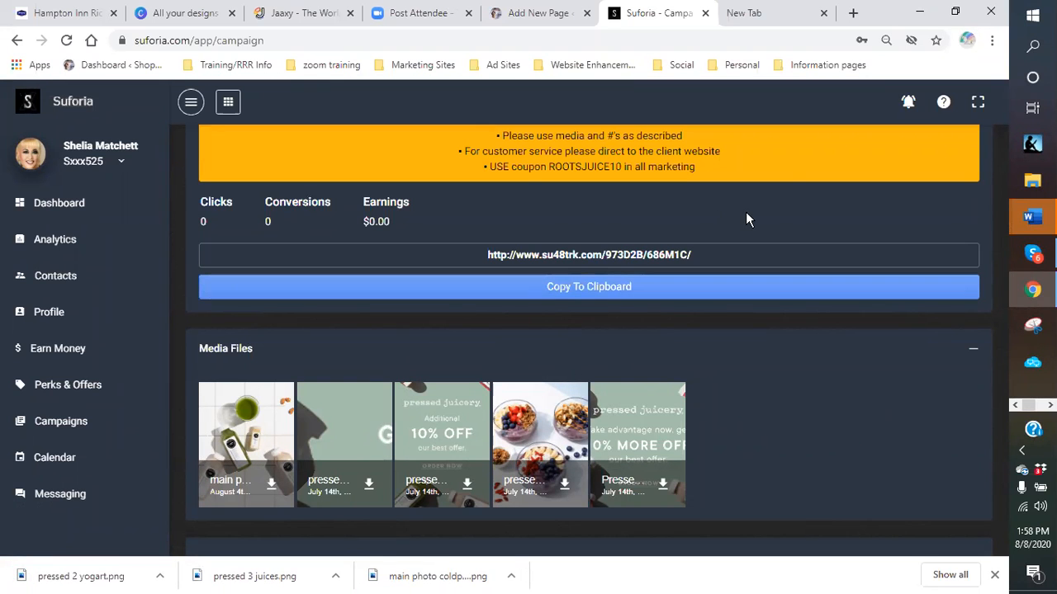
click(755, 13)
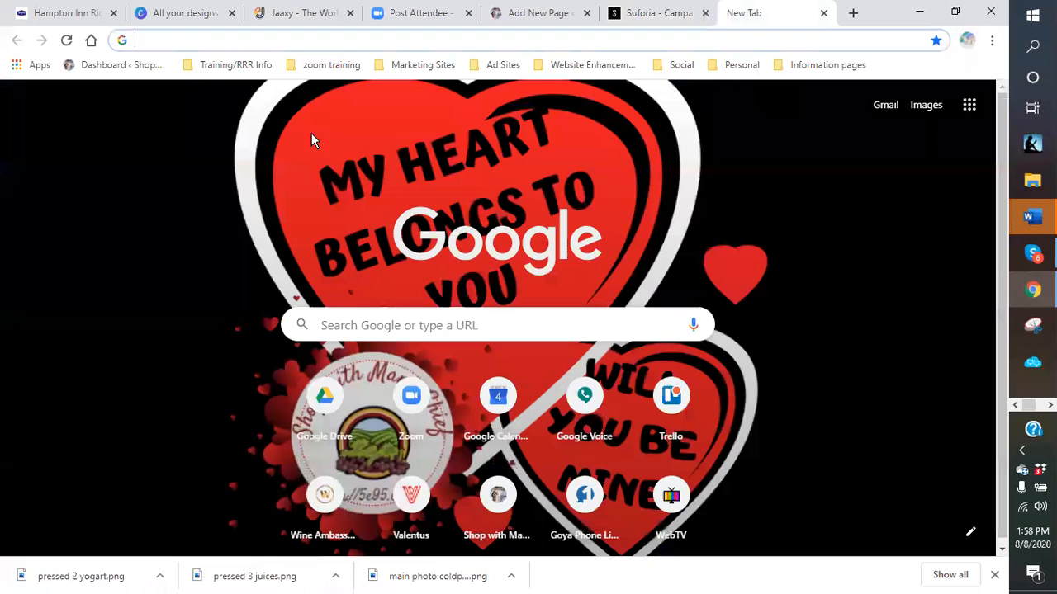
- Search Google Images for 'plant based foods'
click(252, 39)
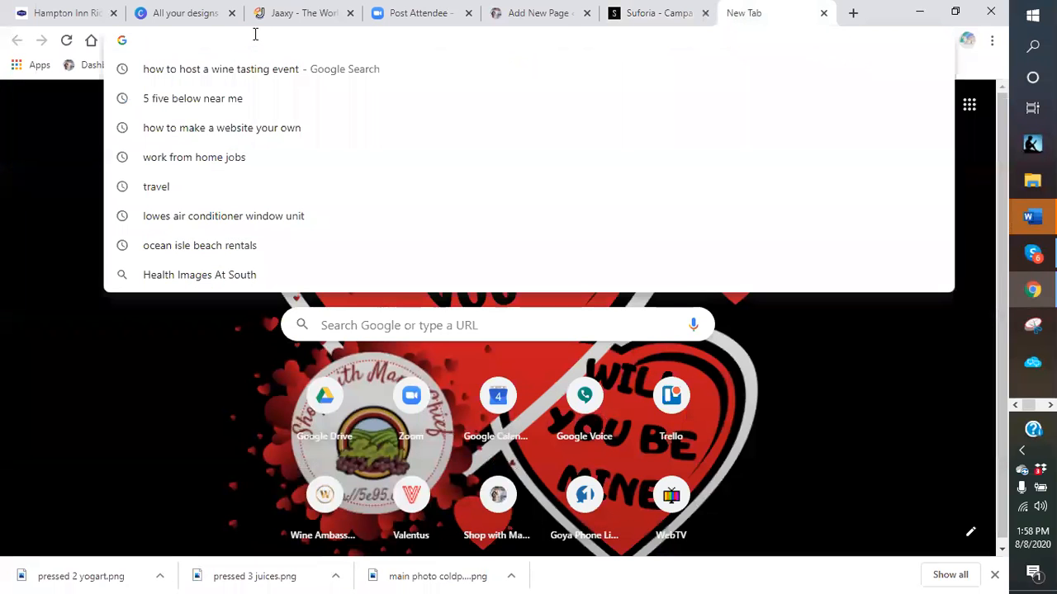
text(plant )
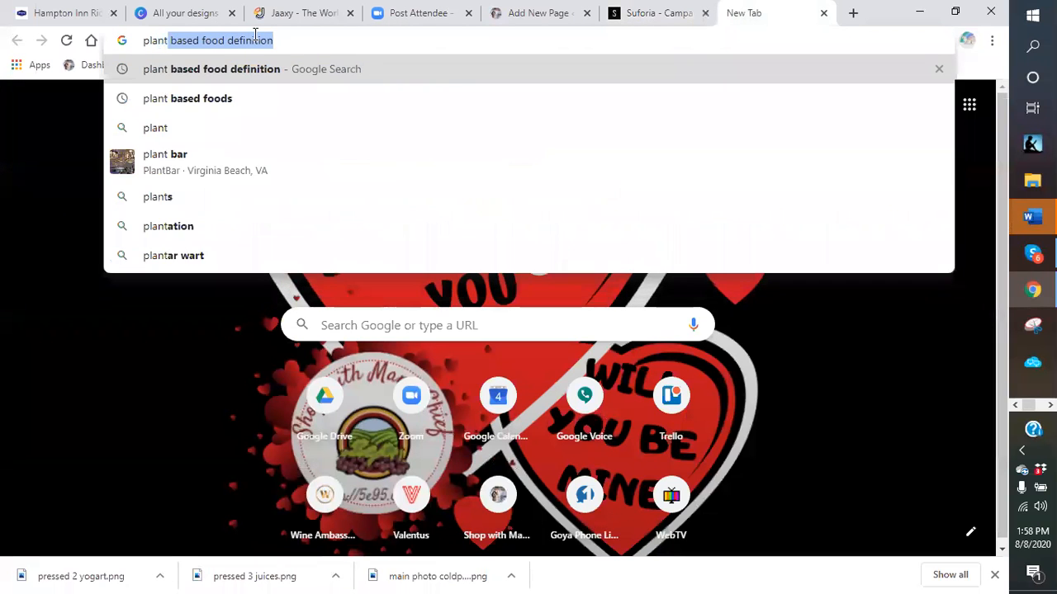
text(based foods)
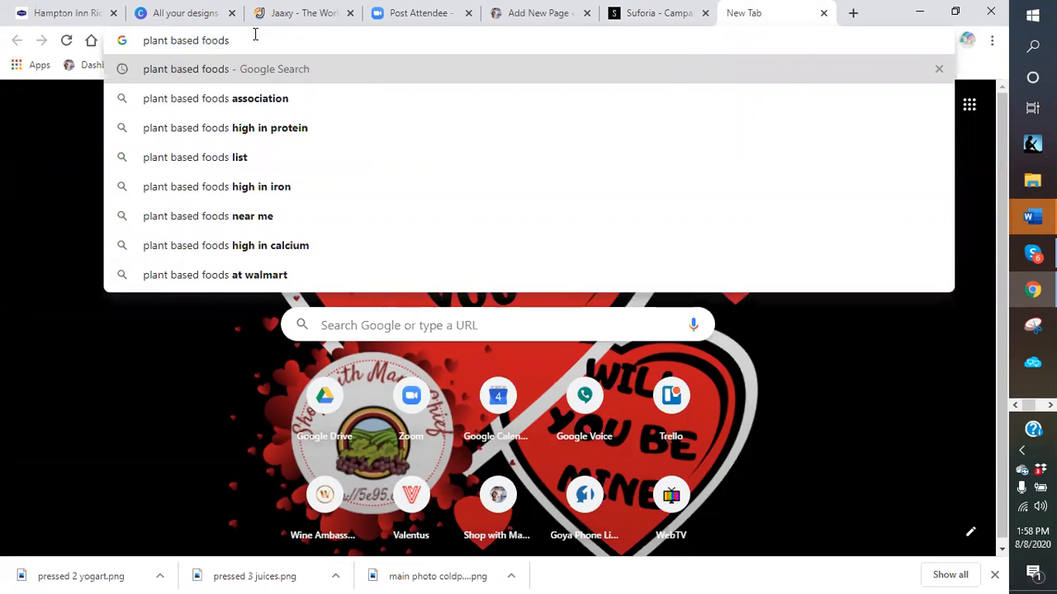
key(Return)
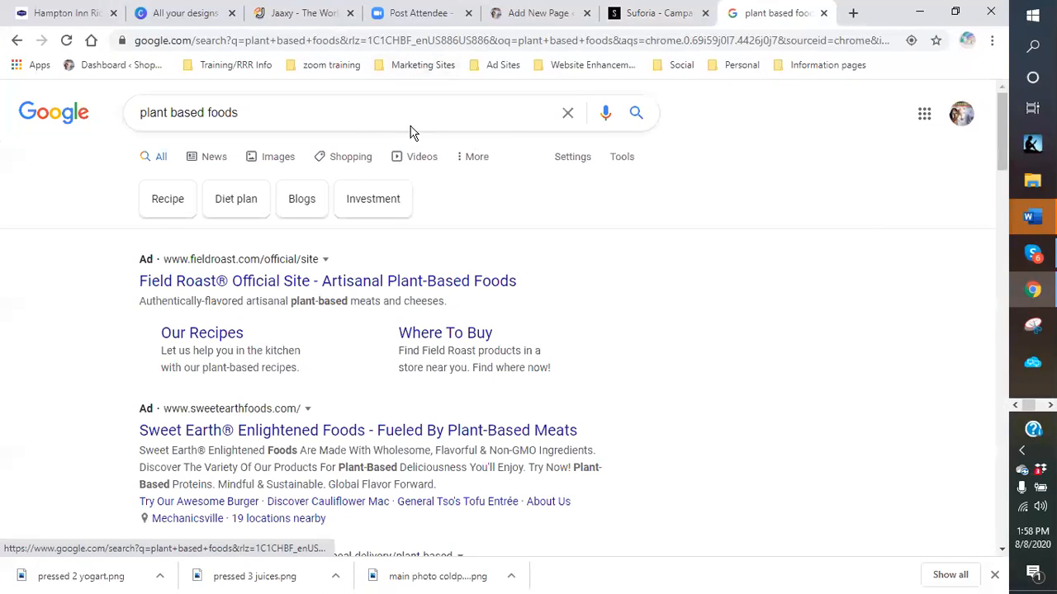
click(292, 159)
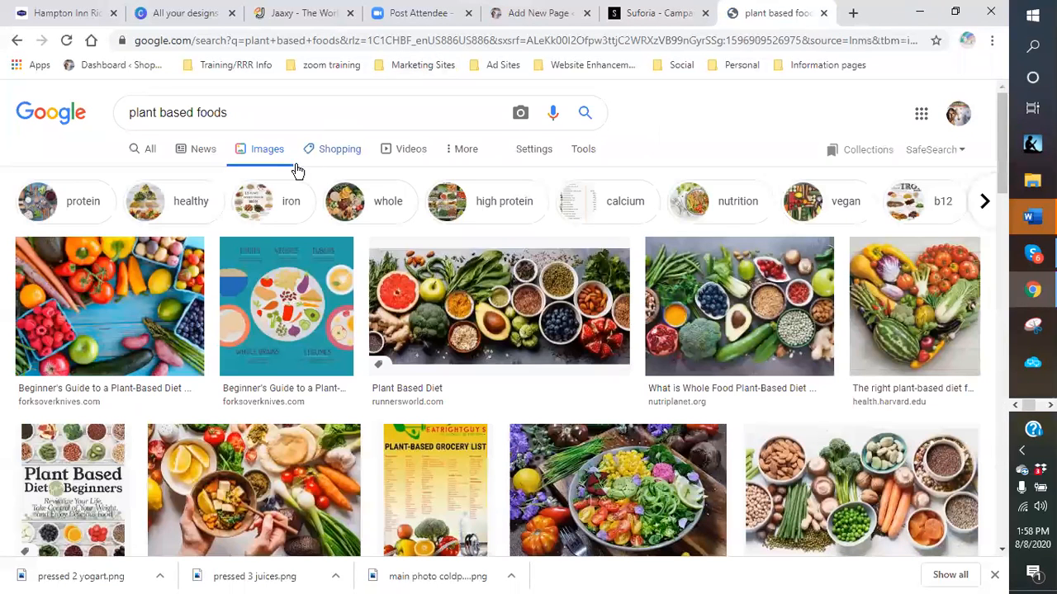
- Preview the heart-shaped vegetables image, then bring up its save options
right_click(906, 306)
click(904, 287)
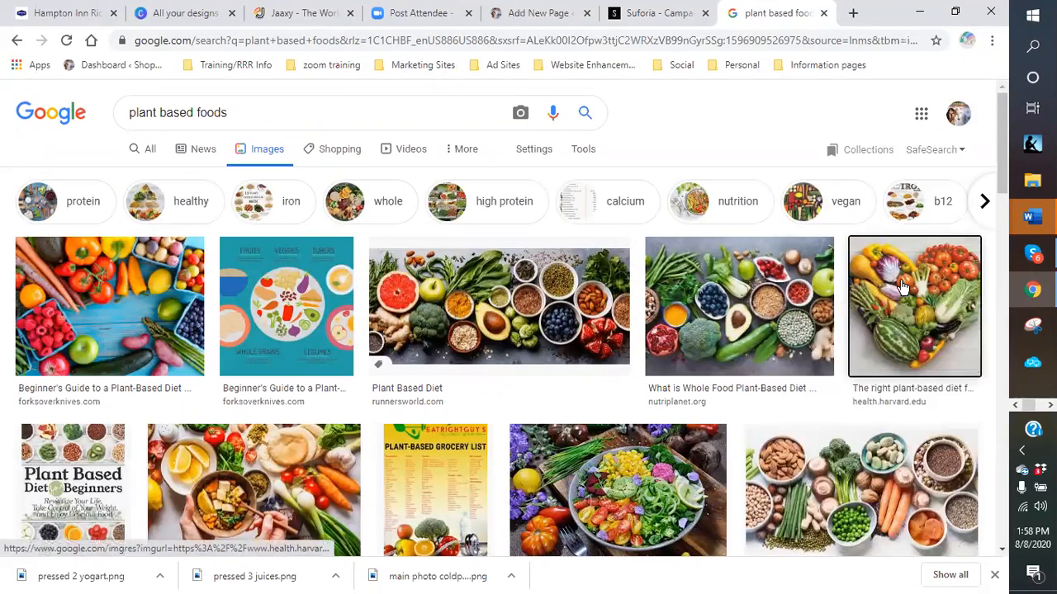
click(901, 286)
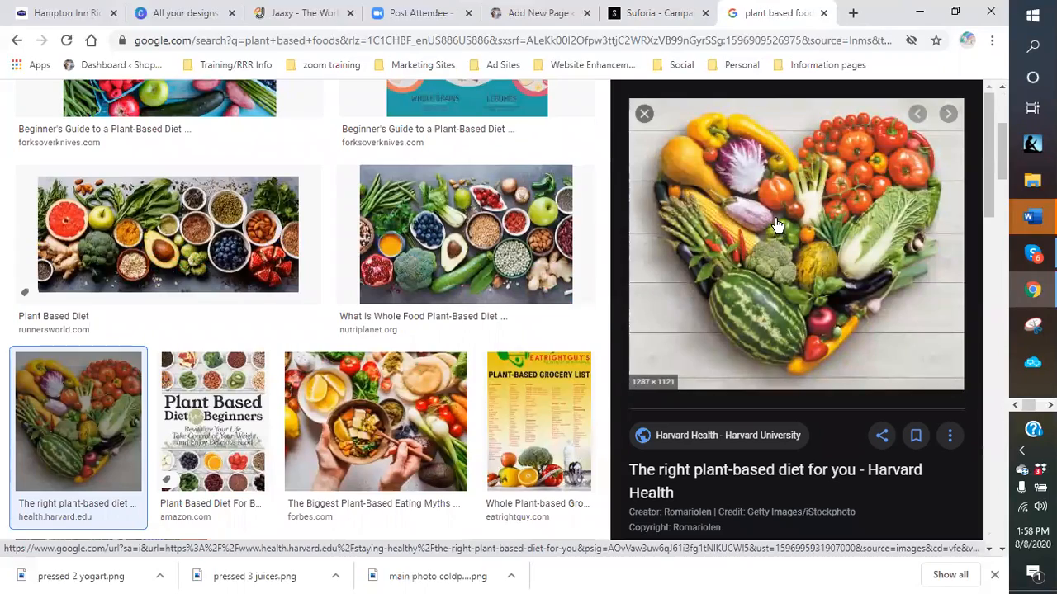
click(645, 116)
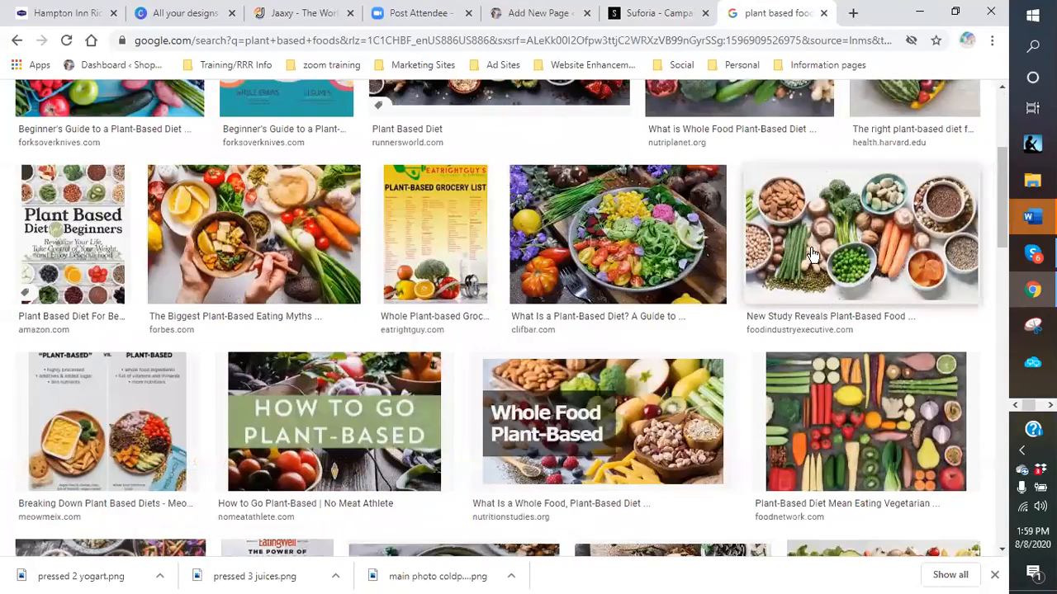
scroll(914, 283, up, 3)
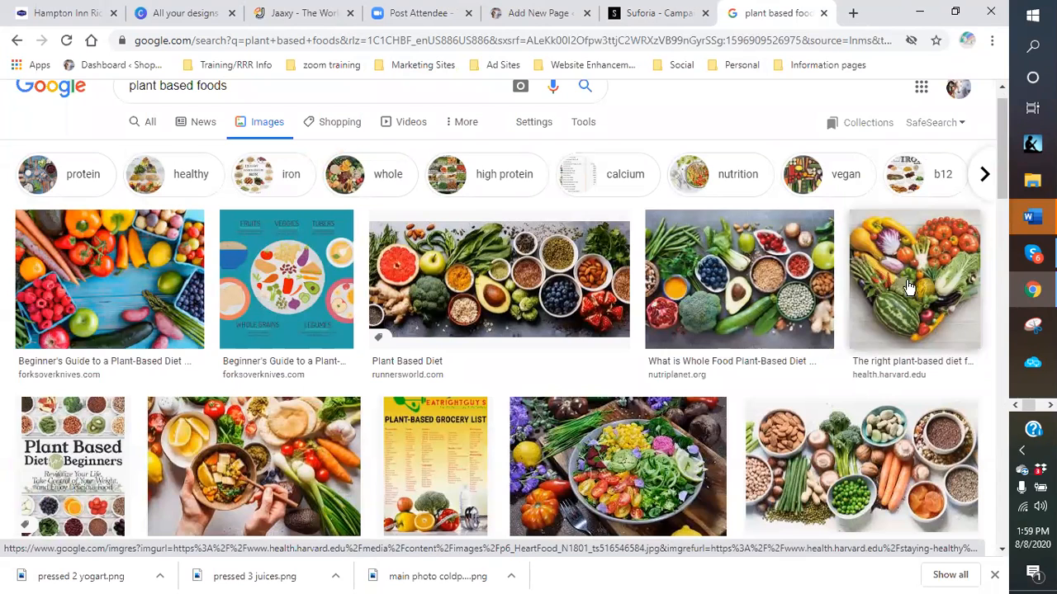
right_click(896, 281)
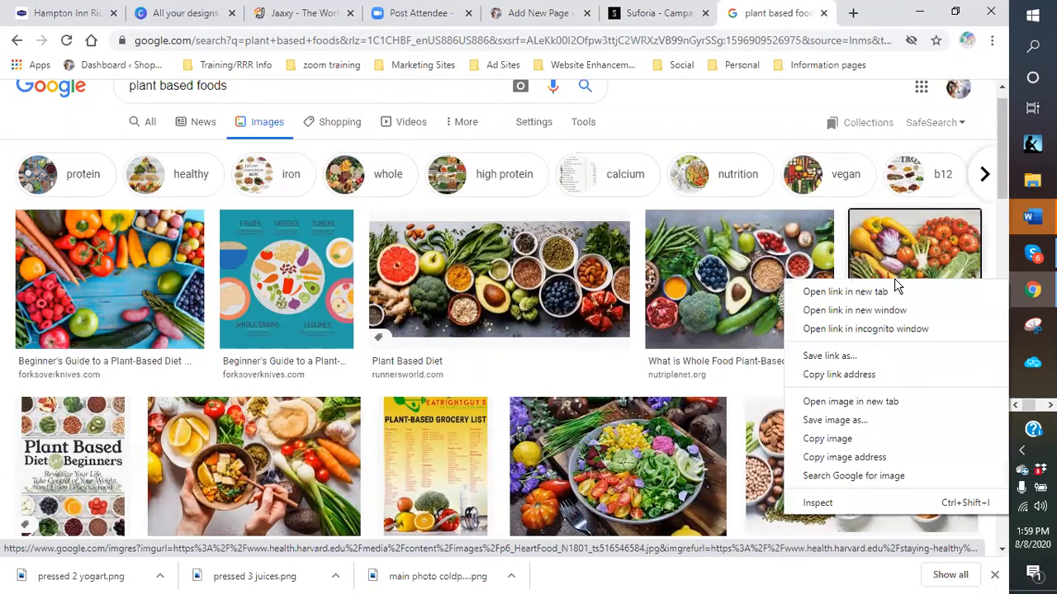
- Save the heart-shaped vegetables and salad images as 'heart shaped veggies' and 'salad plant only'
click(835, 421)
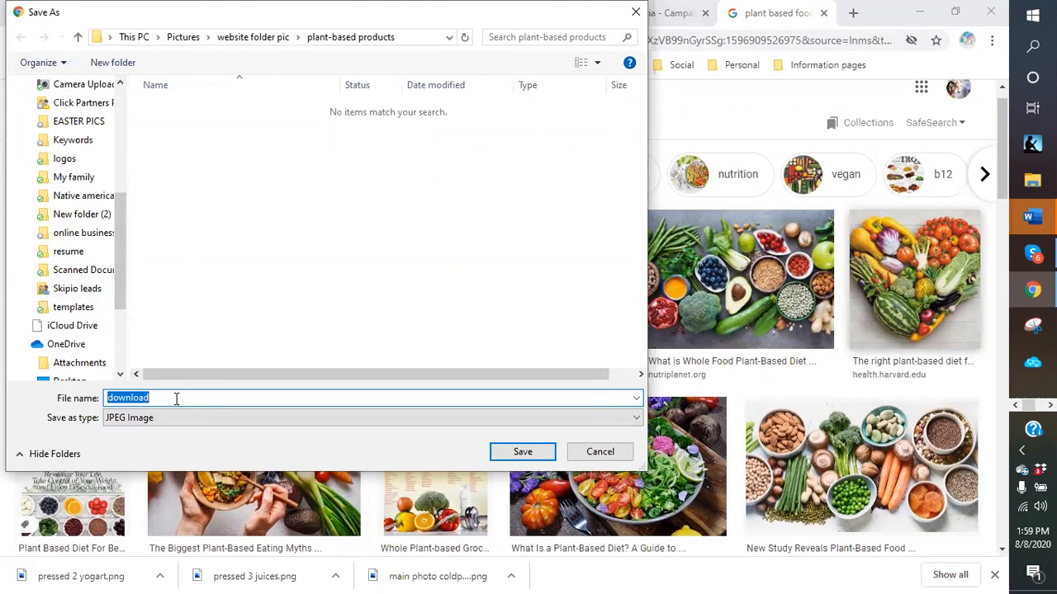
drag(169, 398, 87, 402)
text(heart shaped veggies)
key(Return)
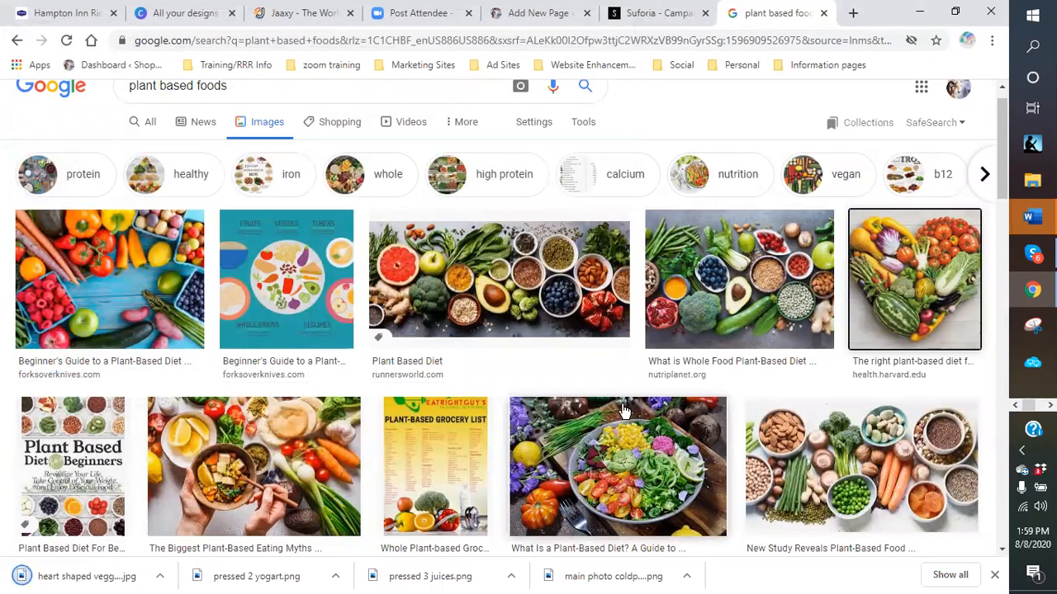
scroll(607, 413, down, 1)
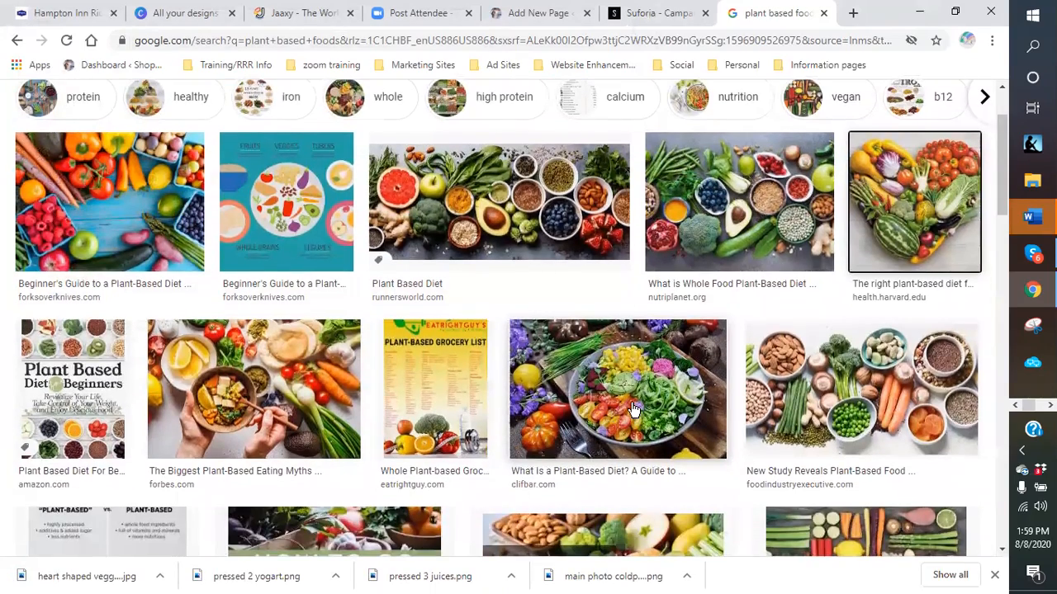
right_click(632, 405)
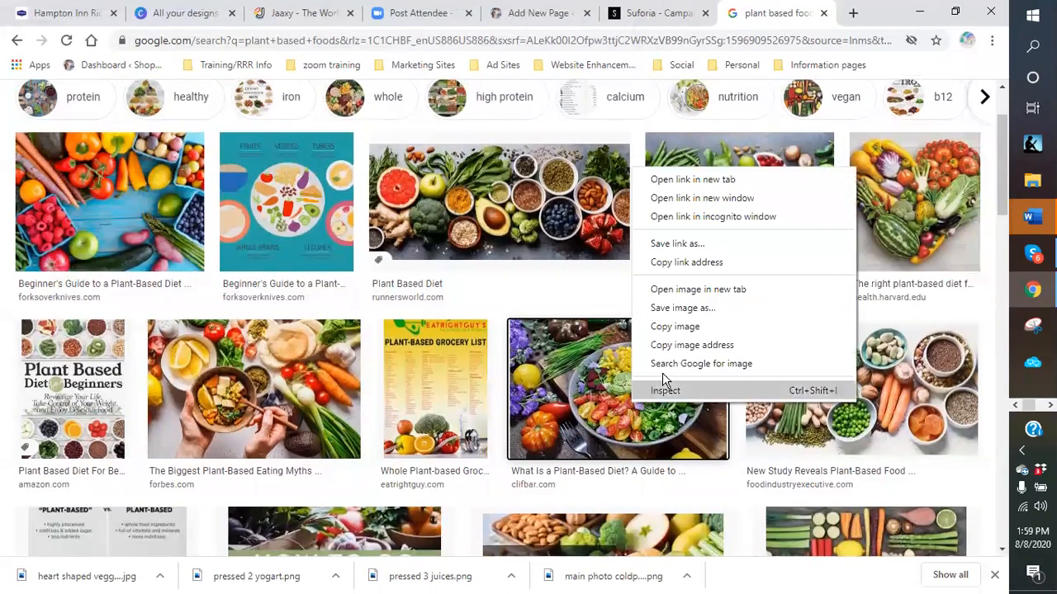
click(688, 312)
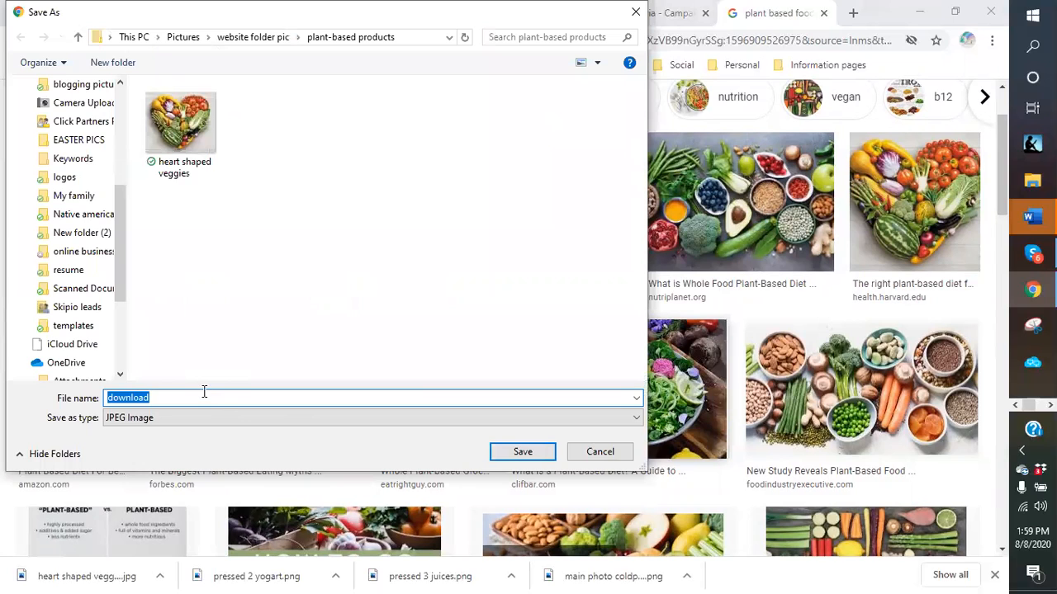
text(salad plant)
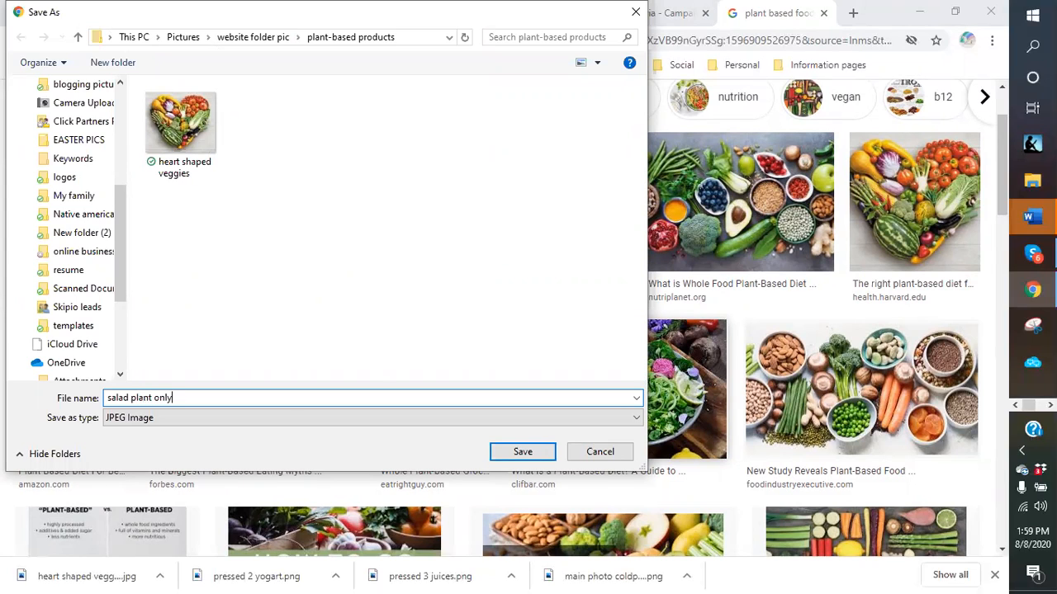
key(Return)
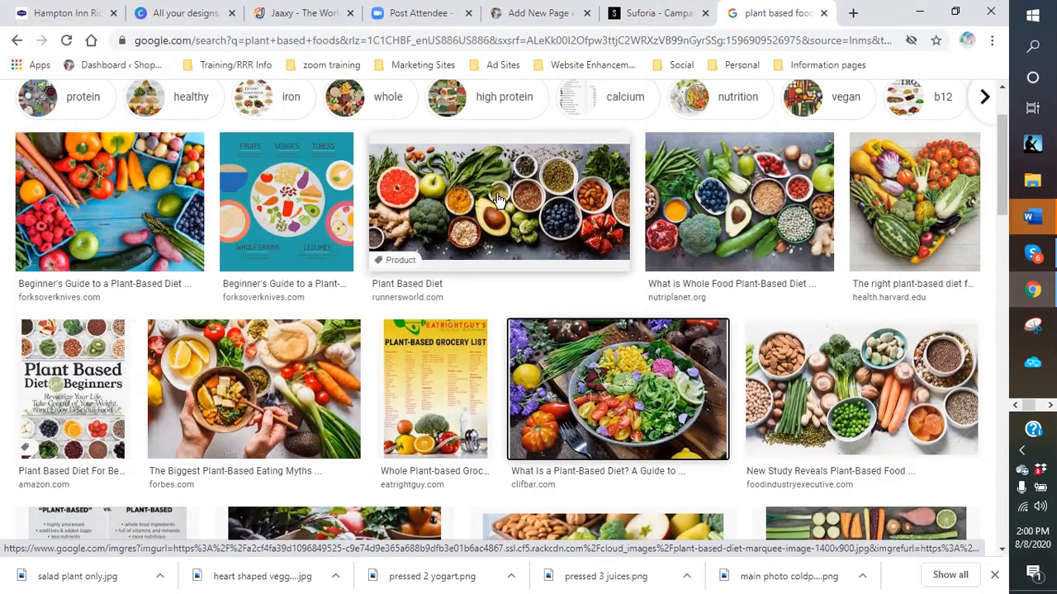
- Save the Plant Based Diet image as 'plants and herbs' and browse further results
right_click(461, 206)
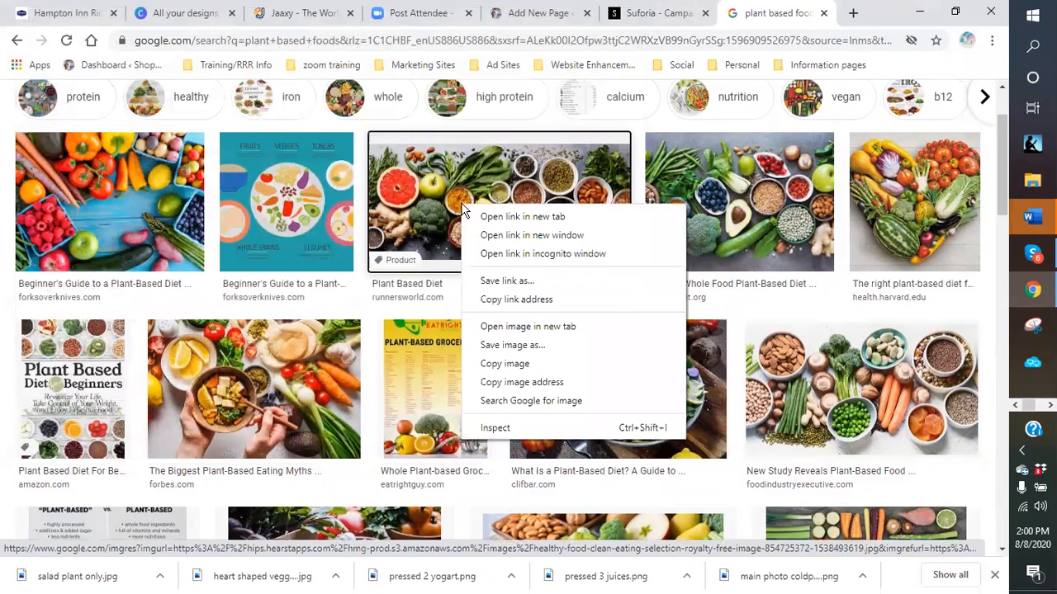
click(466, 281)
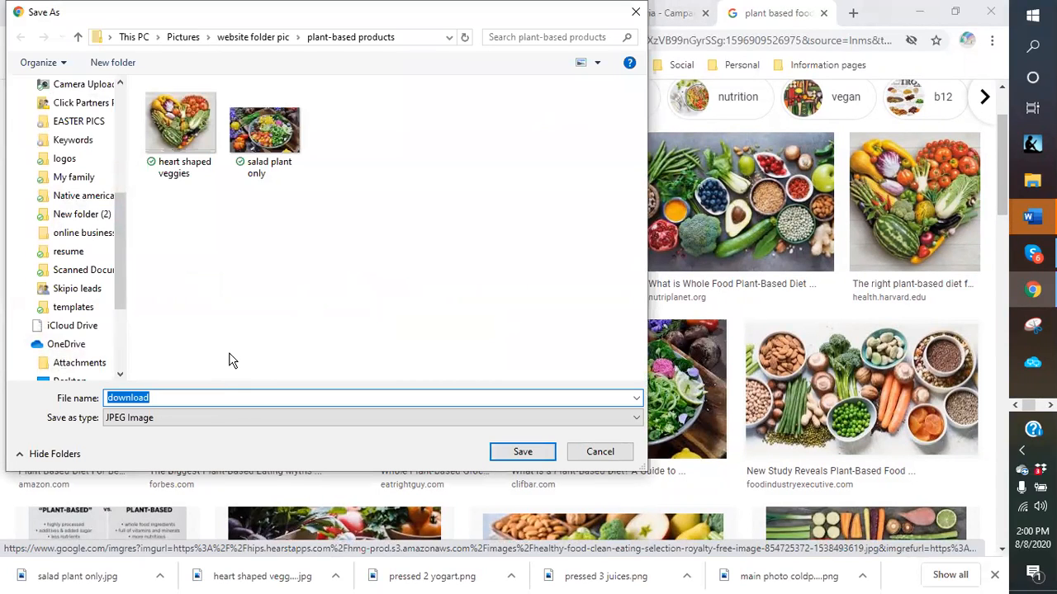
text(p)
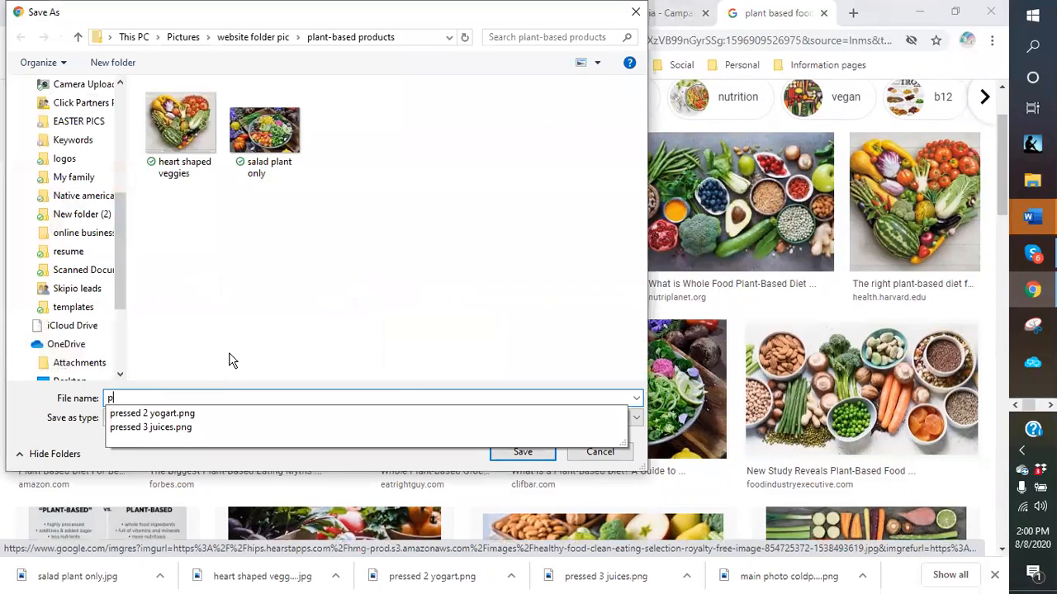
text(lants and her)
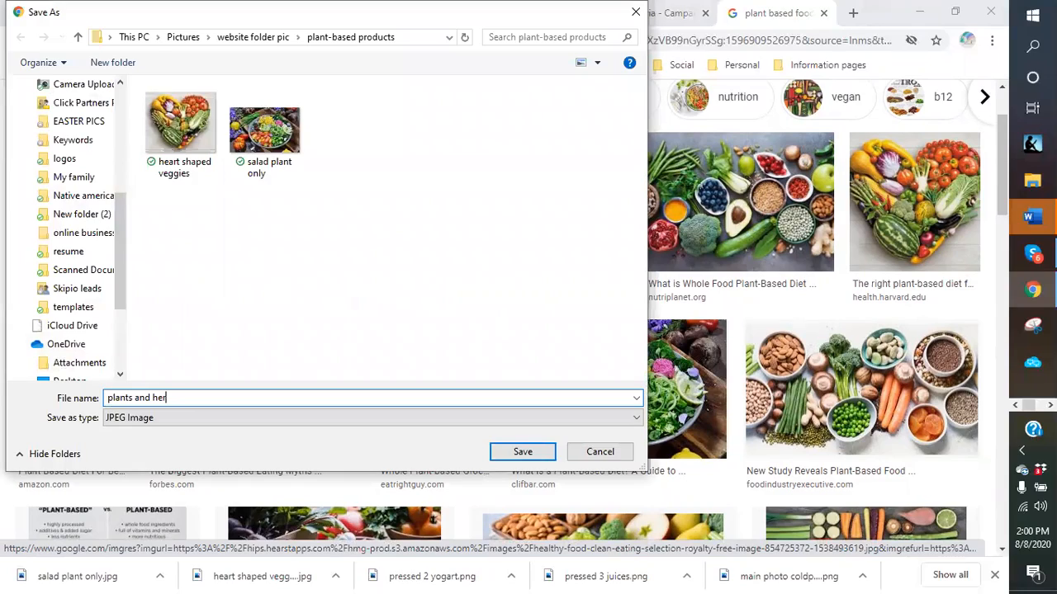
text(bs)
key(Return)
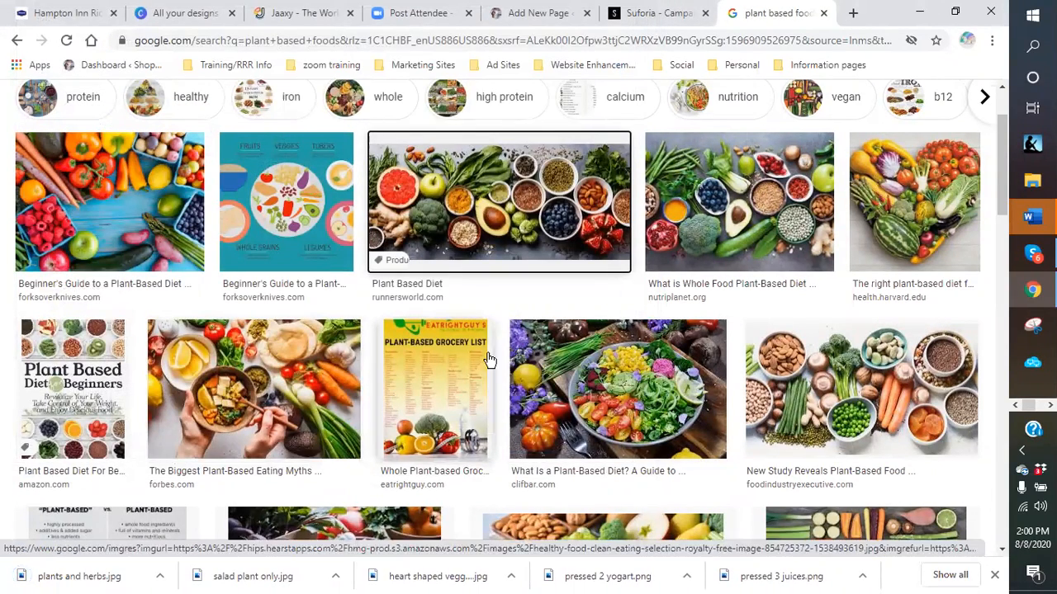
scroll(488, 360, down, 1)
scroll(487, 363, down, 3)
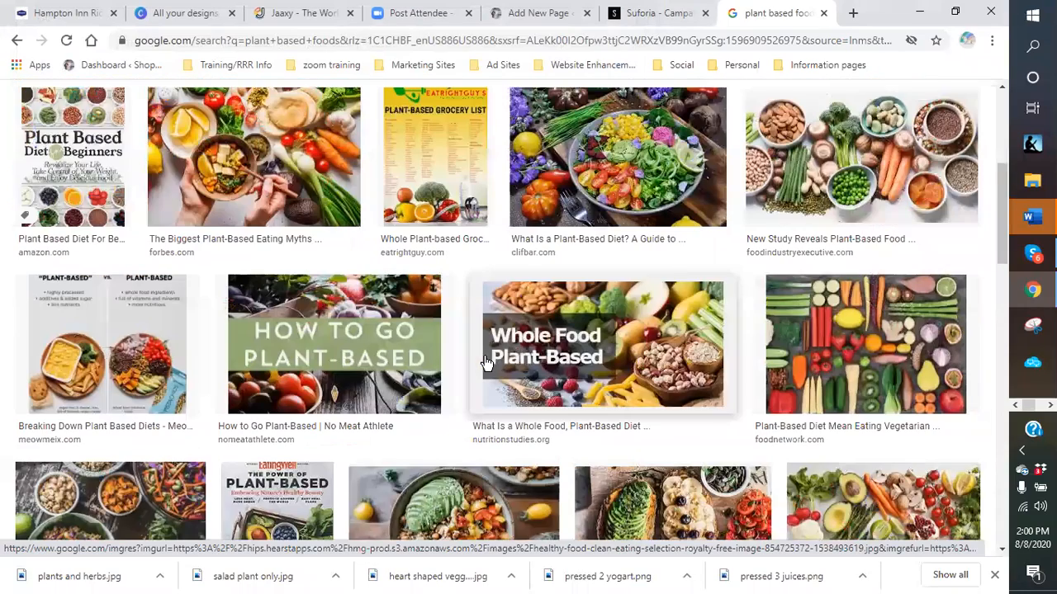
scroll(487, 363, down, 3)
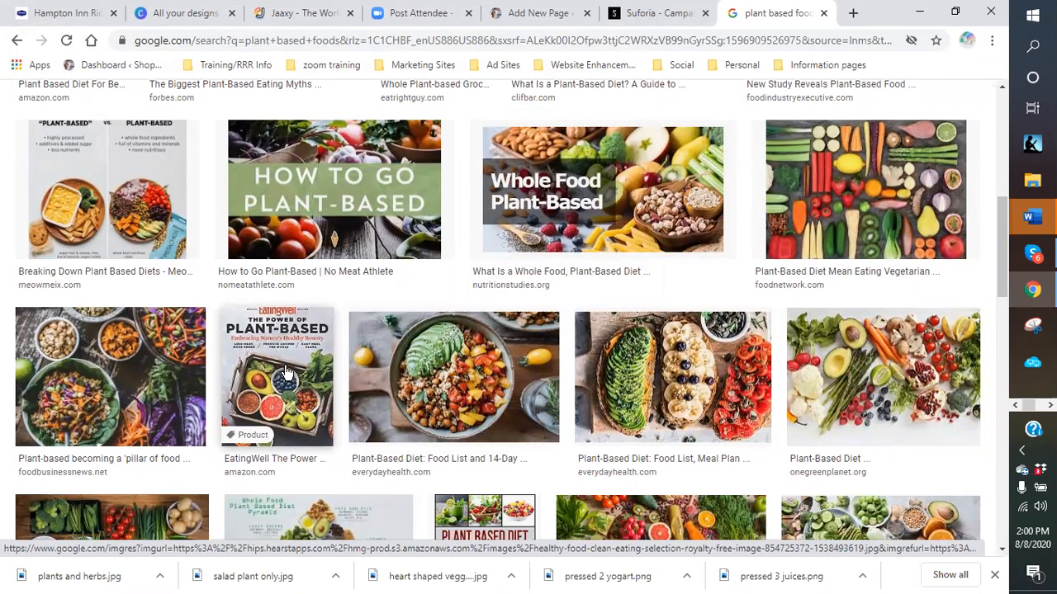
scroll(280, 363, down, 1)
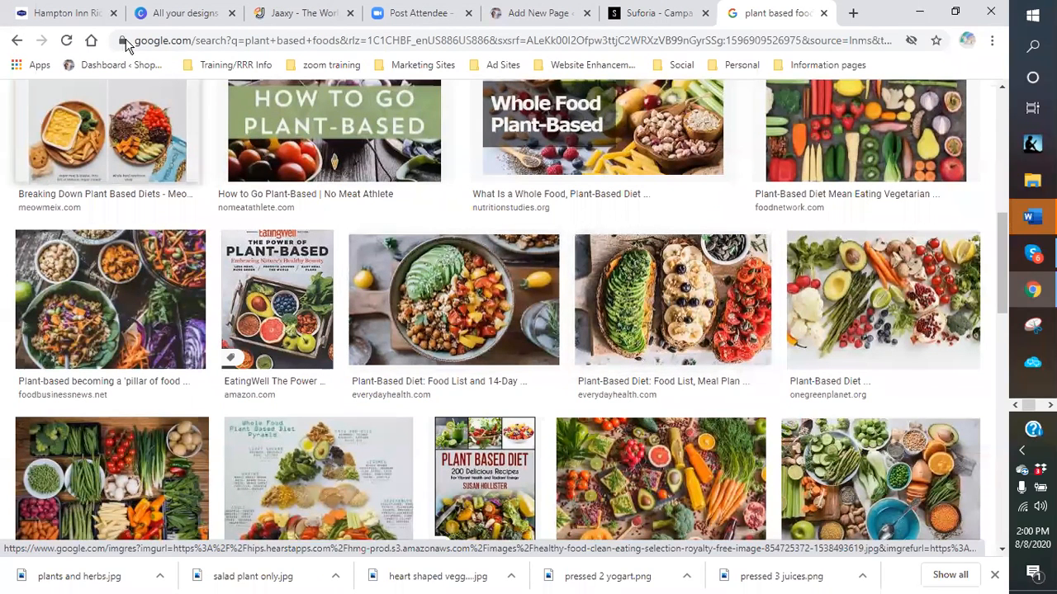
click(555, 17)
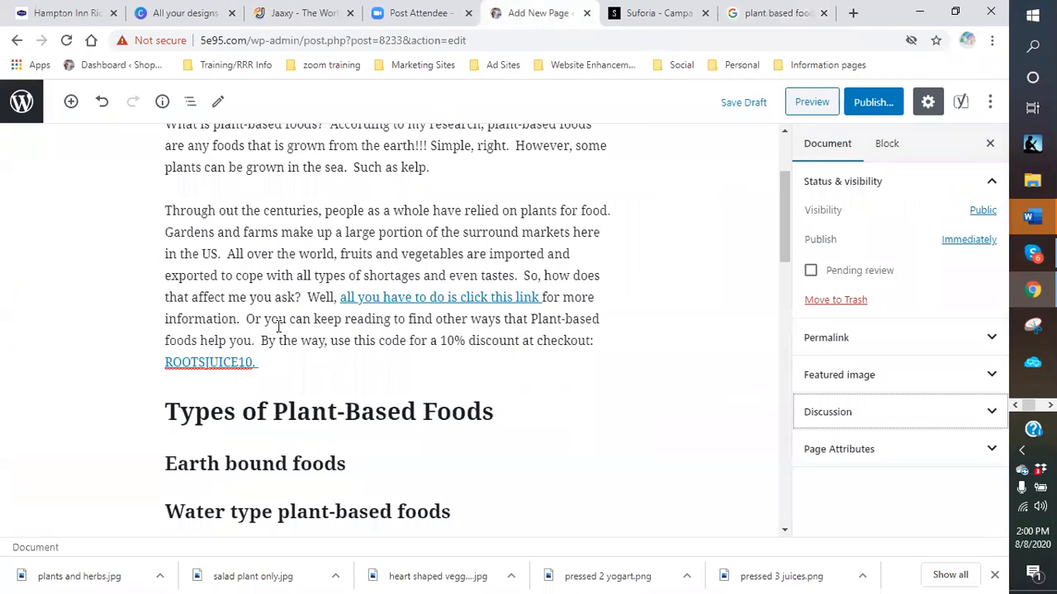
- Add a heading 'Plant-based foods as a Diet Plan' below Alternative medical therapy
scroll(432, 372, down, 7)
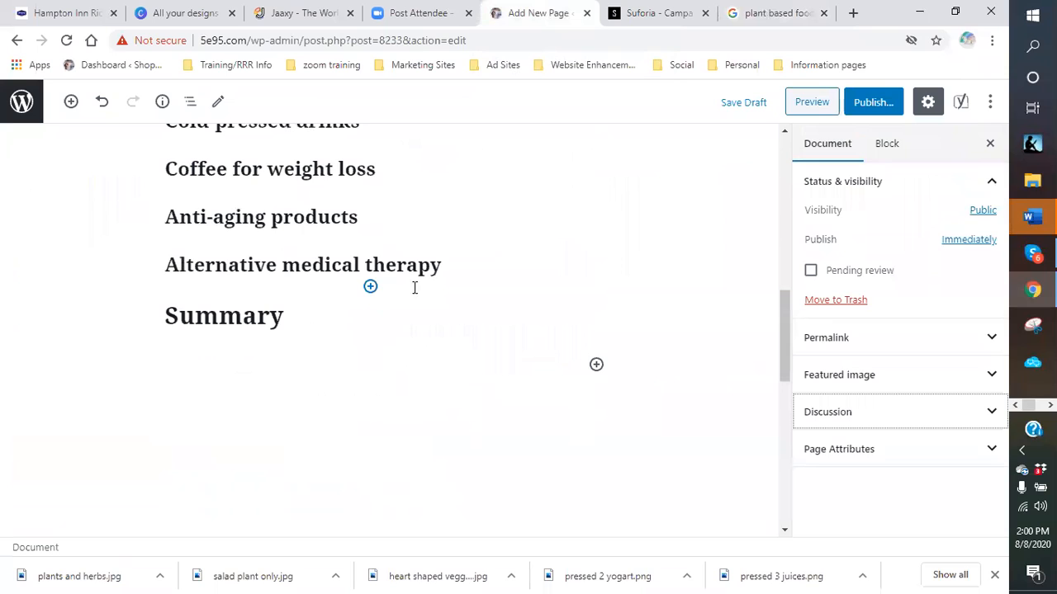
click(457, 265)
key(Return)
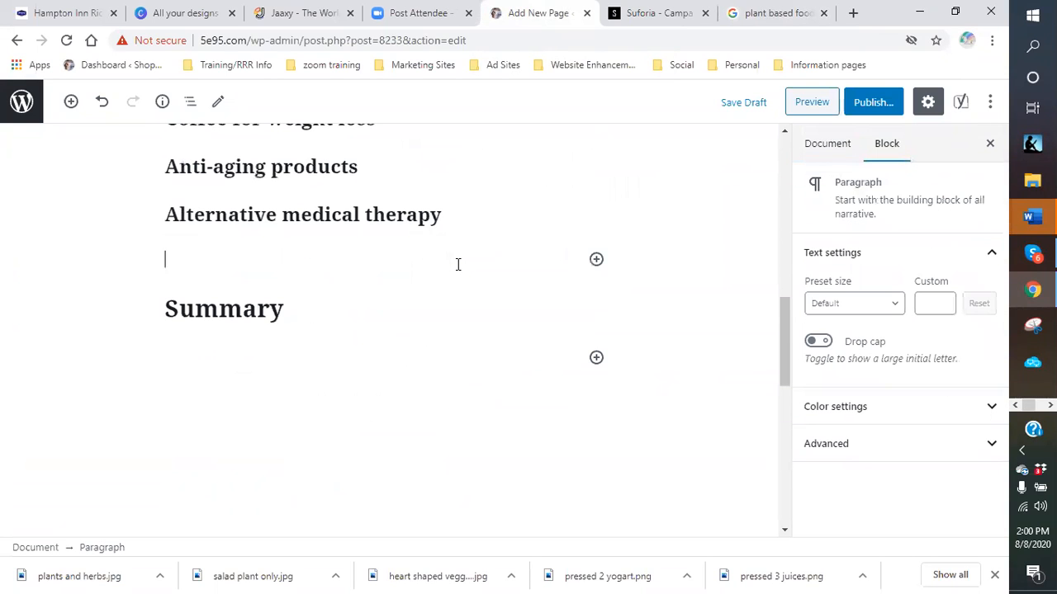
click(596, 260)
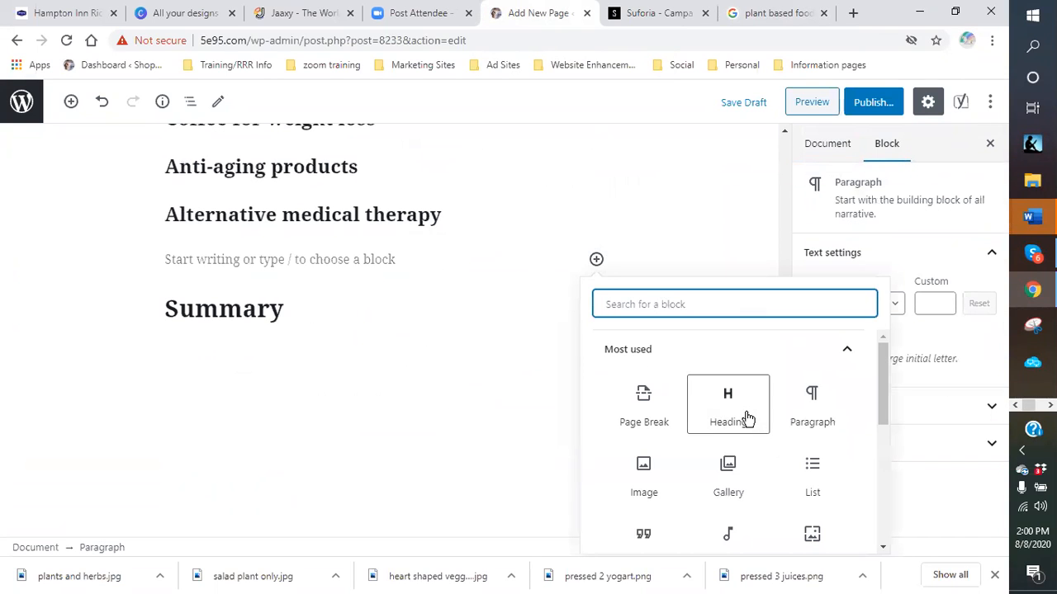
click(737, 417)
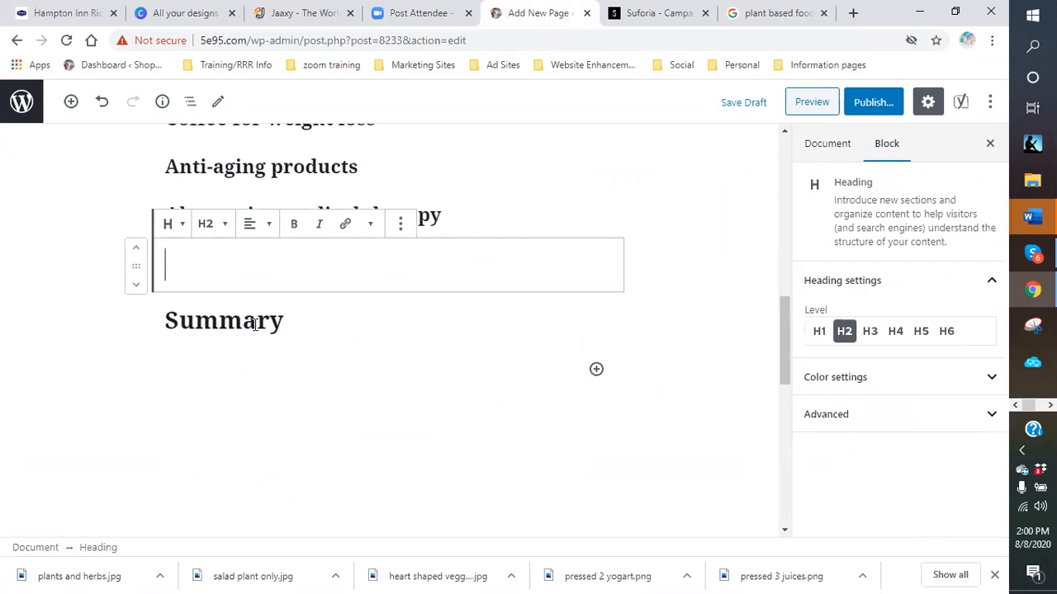
text(Plant-based foods)
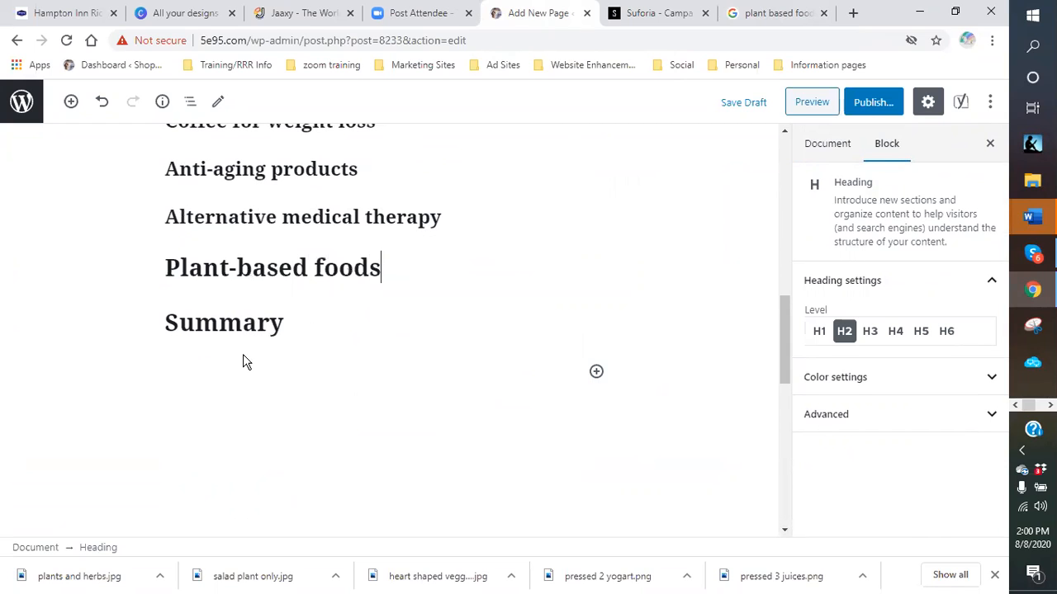
text( for)
key(BackSpace)
key(BackSpace)
key(BackSpace)
text(as a Diet Plan)
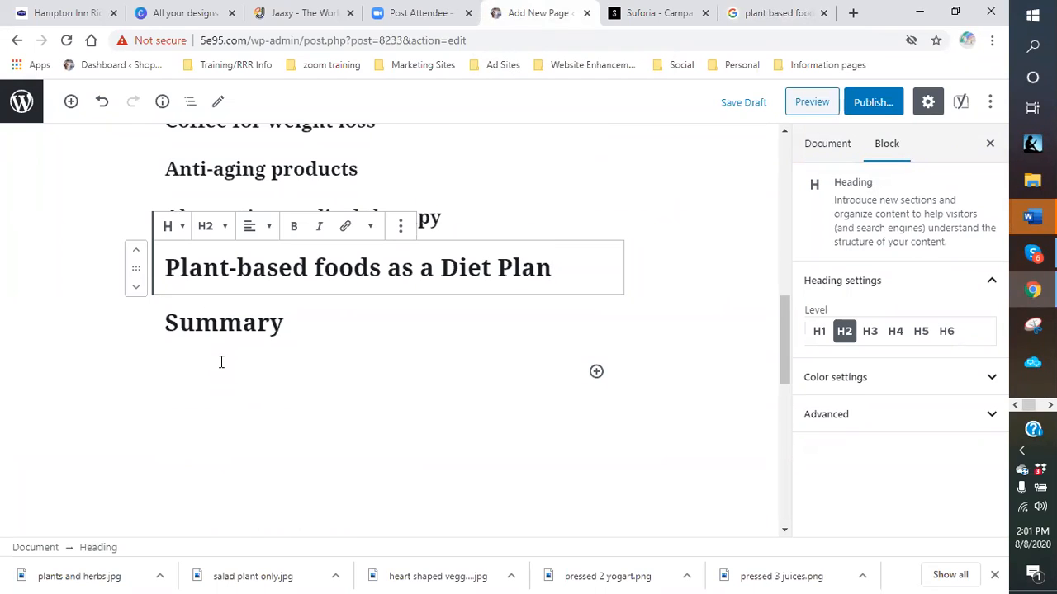
click(780, 15)
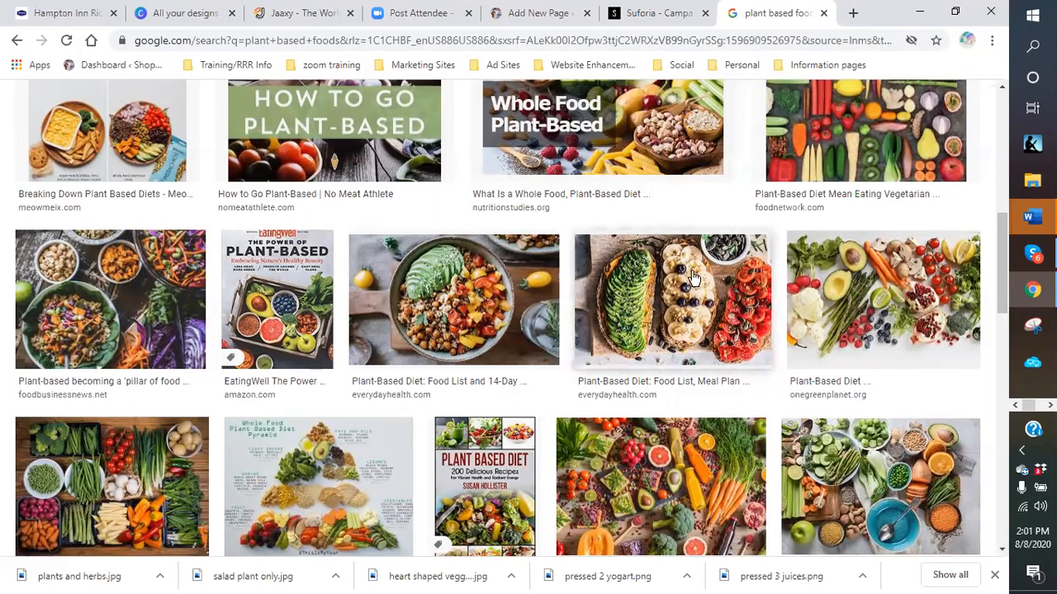
- Save the Meal Plan image as 'veggies subs'
right_click(677, 307)
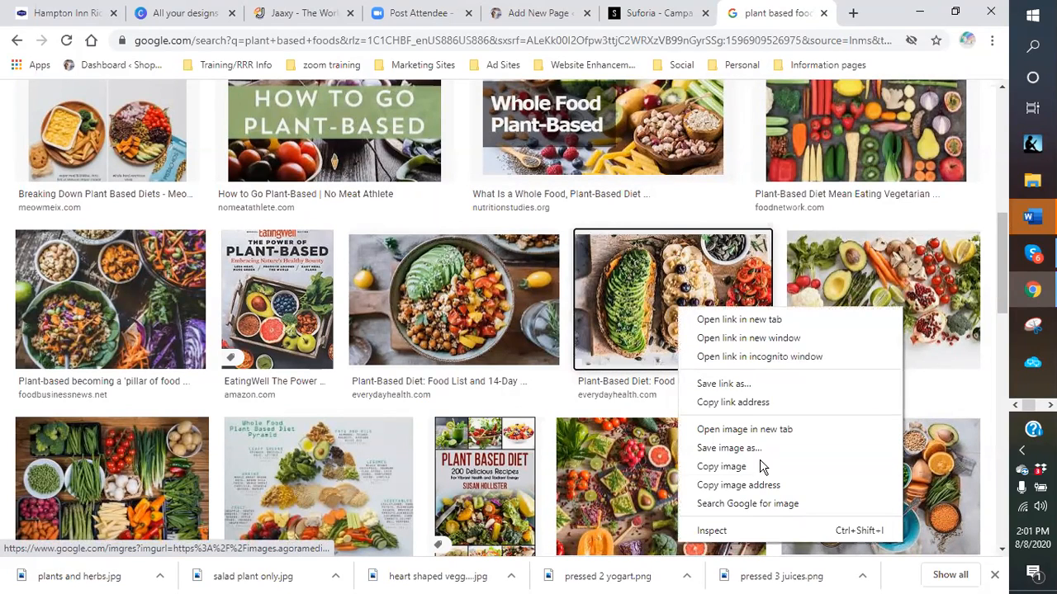
click(721, 448)
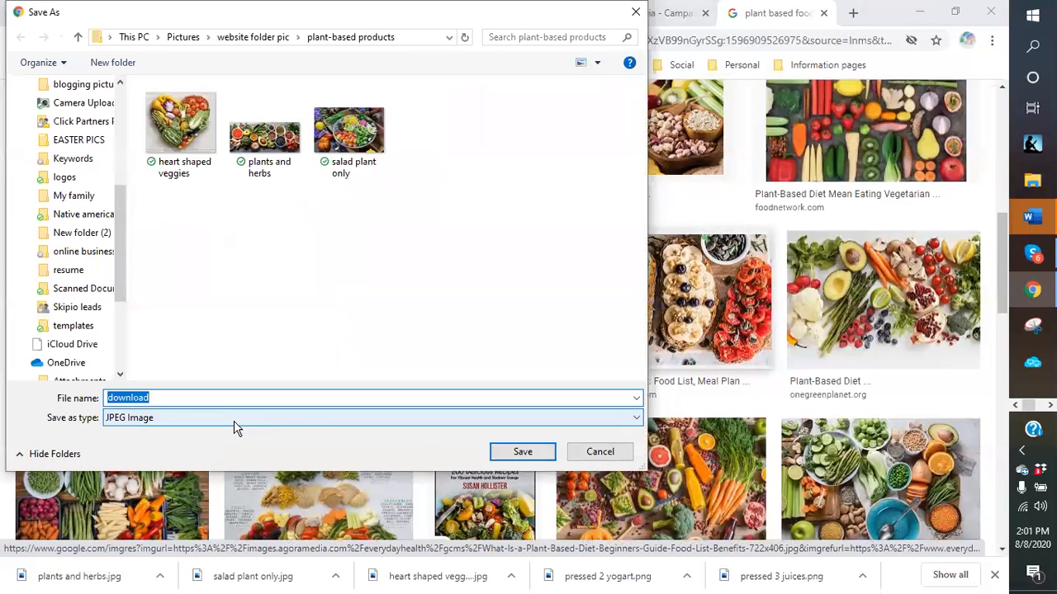
text(veggies b)
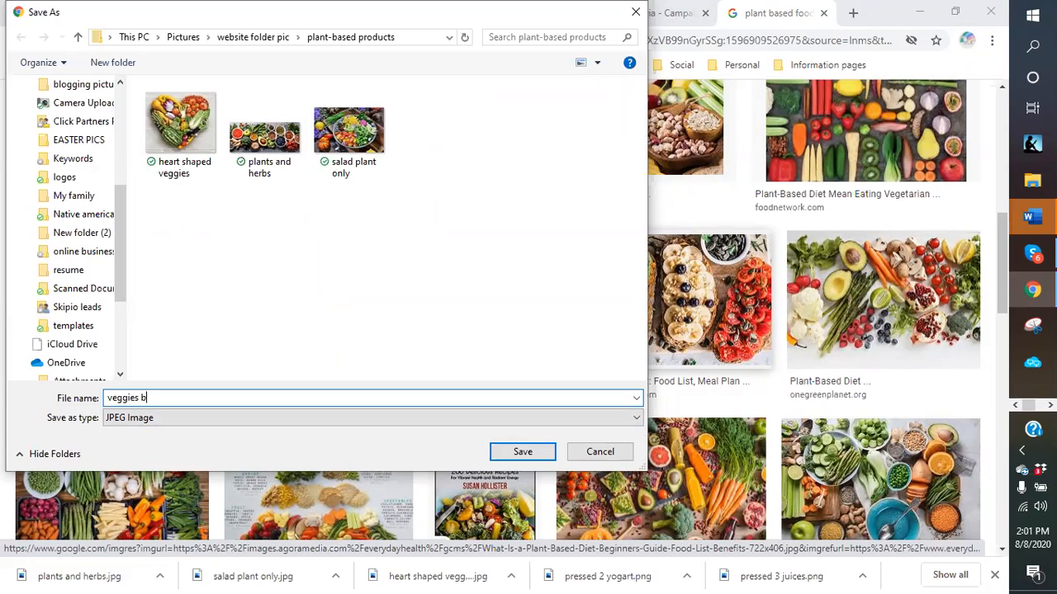
key(BackSpace)
text(subs)
key(Return)
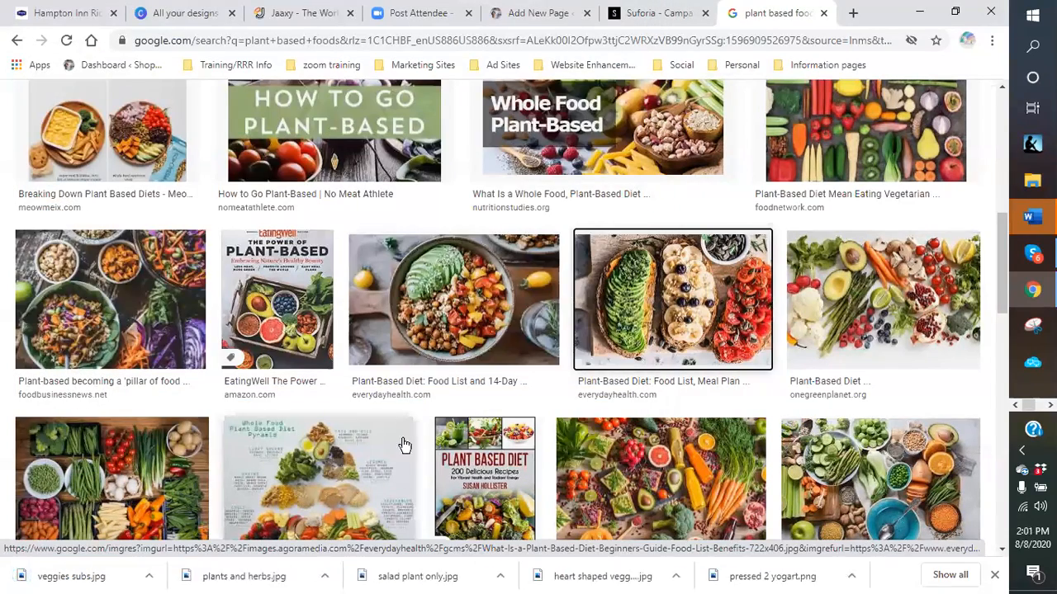
- Scroll through more plant-based food results, then go back to the WordPress editor
scroll(821, 393, down, 2)
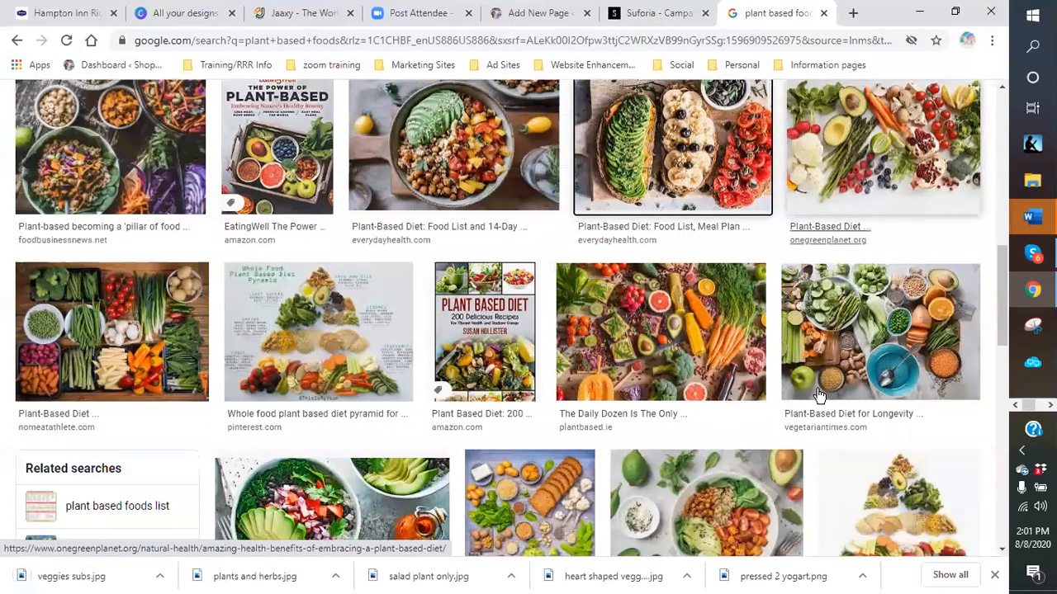
scroll(823, 388, down, 4)
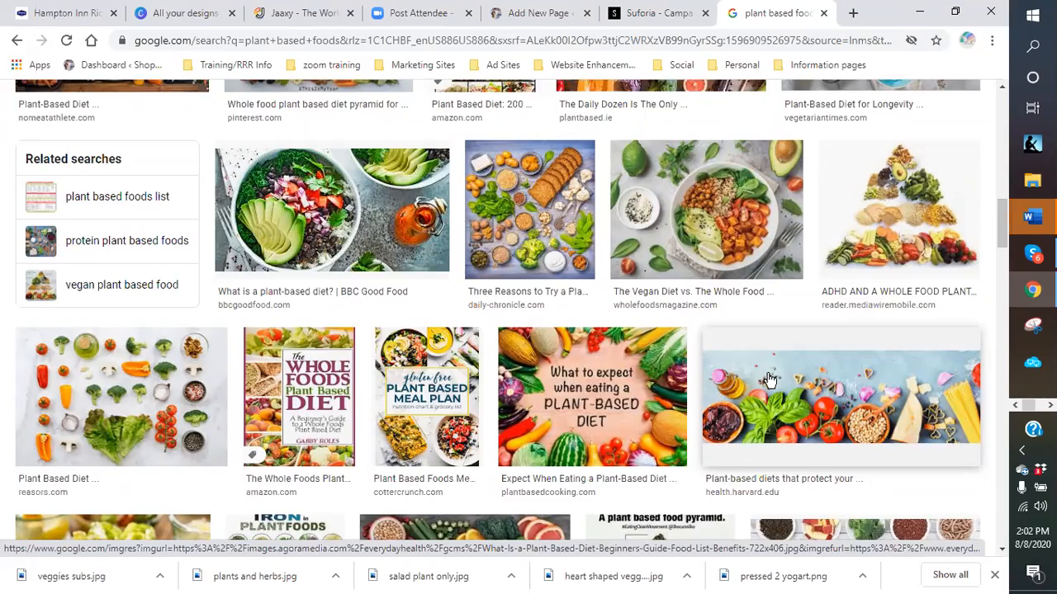
scroll(769, 378, down, 4)
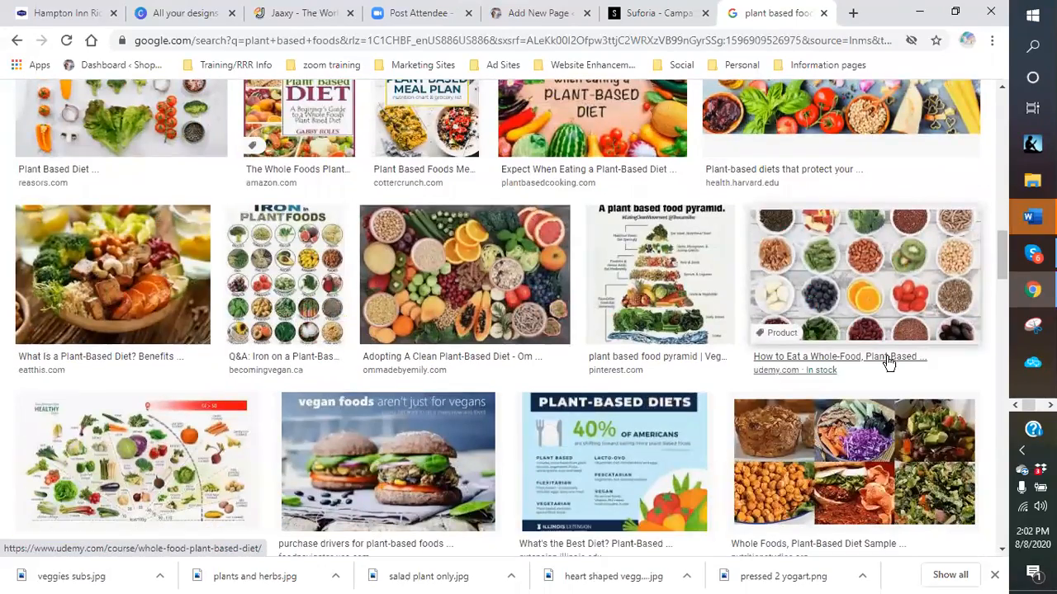
scroll(833, 409, down, 5)
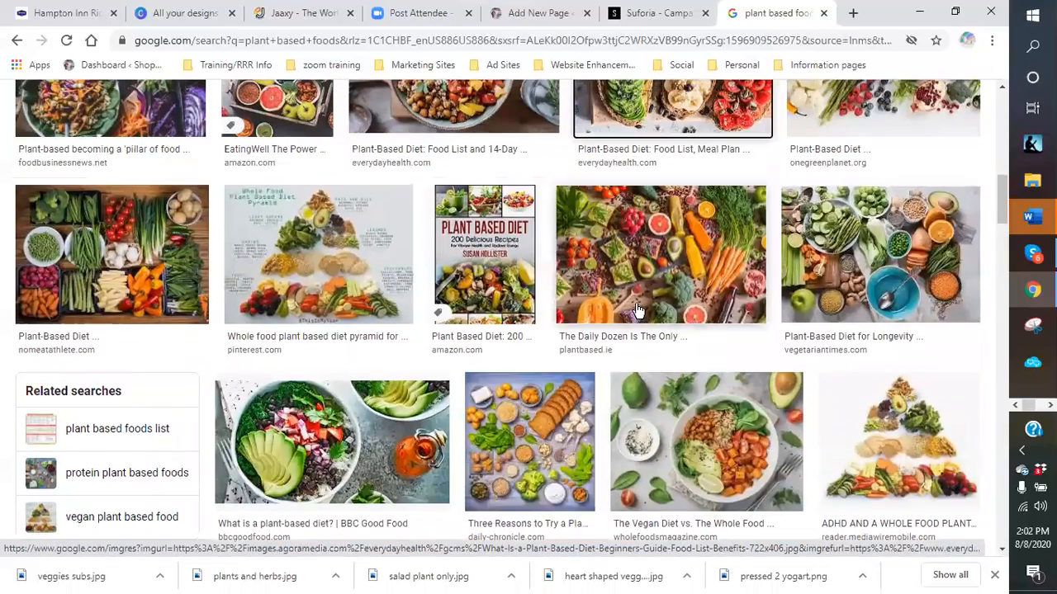
click(530, 23)
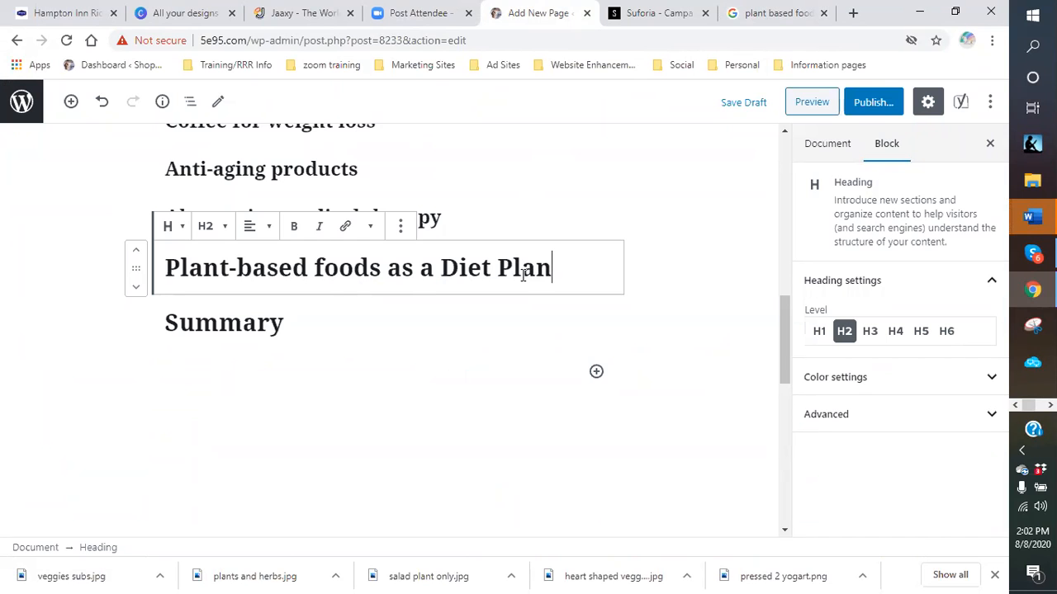
- Enter 'what is plant based foods' as the Yoast SEO focus keyphrase
scroll(520, 275, up, 3)
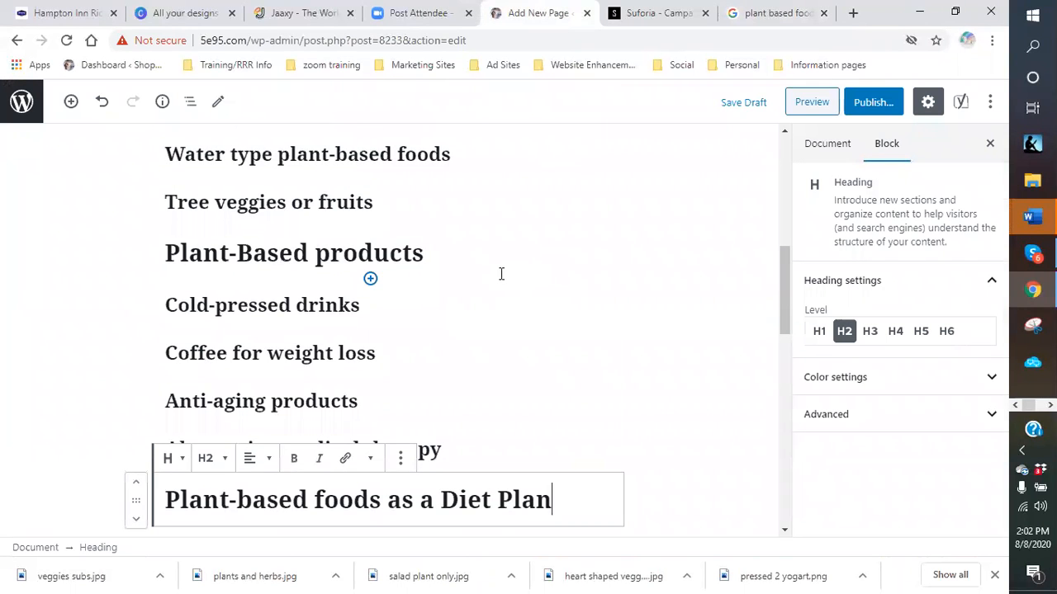
scroll(501, 274, up, 5)
scroll(494, 269, up, 1)
scroll(487, 268, down, 10)
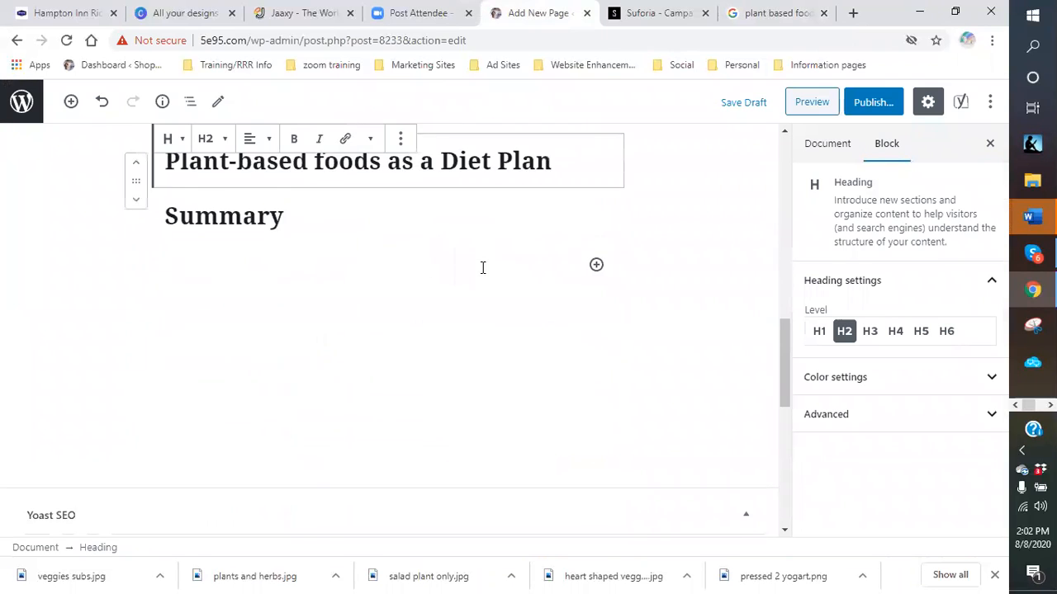
scroll(483, 267, down, 4)
click(172, 309)
text(plna)
key(BackSpace)
key(BackSpace)
text(ant based)
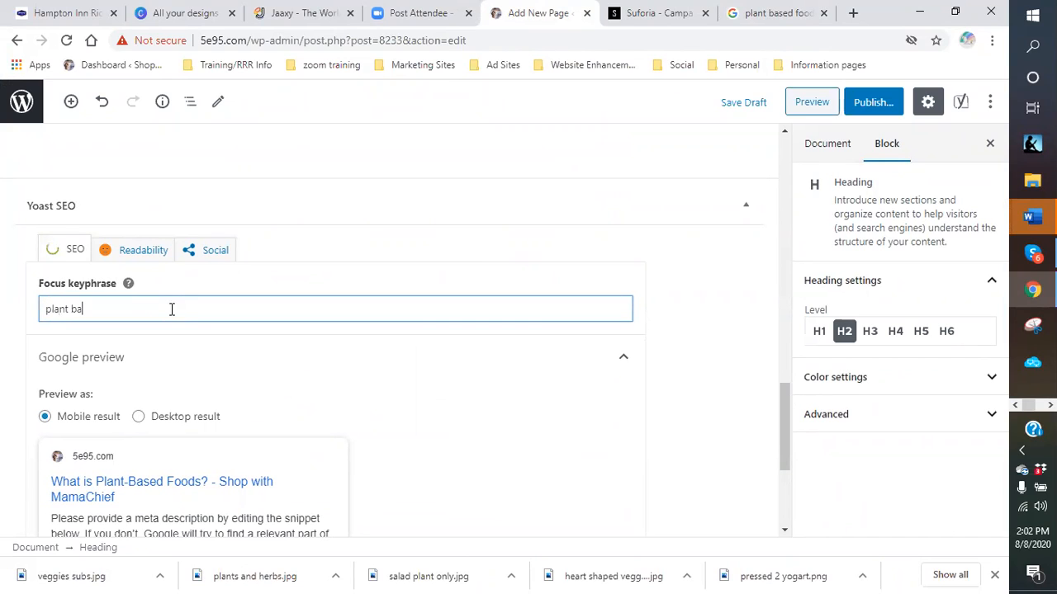
key(BackSpace)
key(BackSpace)
key(BackSpace)
key(BackSpace)
key(BackSpace)
key(BackSpace)
key(BackSpace)
key(BackSpace)
key(BackSpace)
key(BackSpace)
key(BackSpace)
key(BackSpace)
text(what is plant based foods)
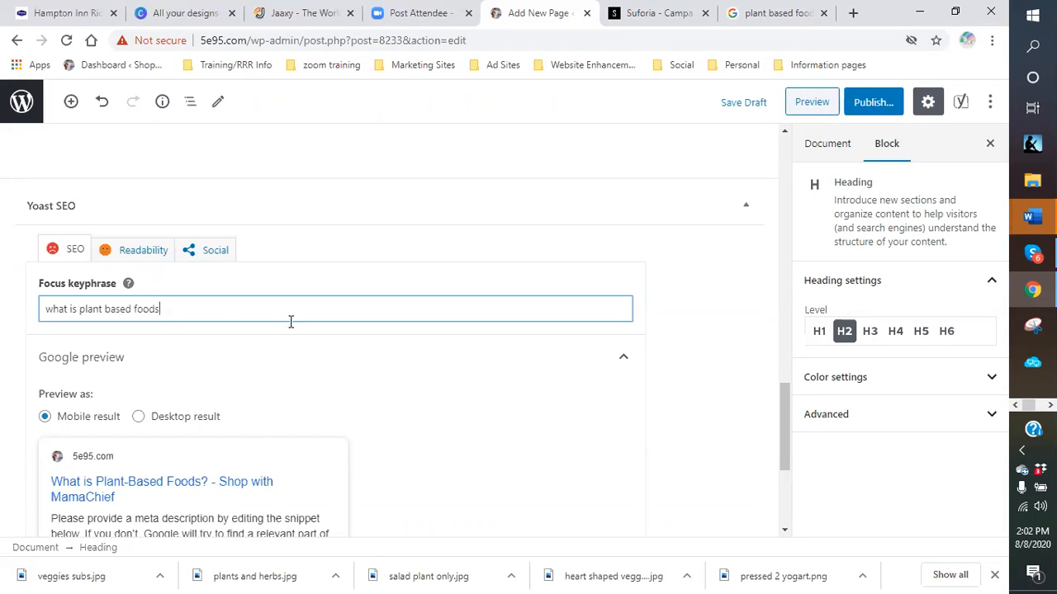
- Expand the SEO analysis and review its six listed problems
scroll(308, 355, down, 1)
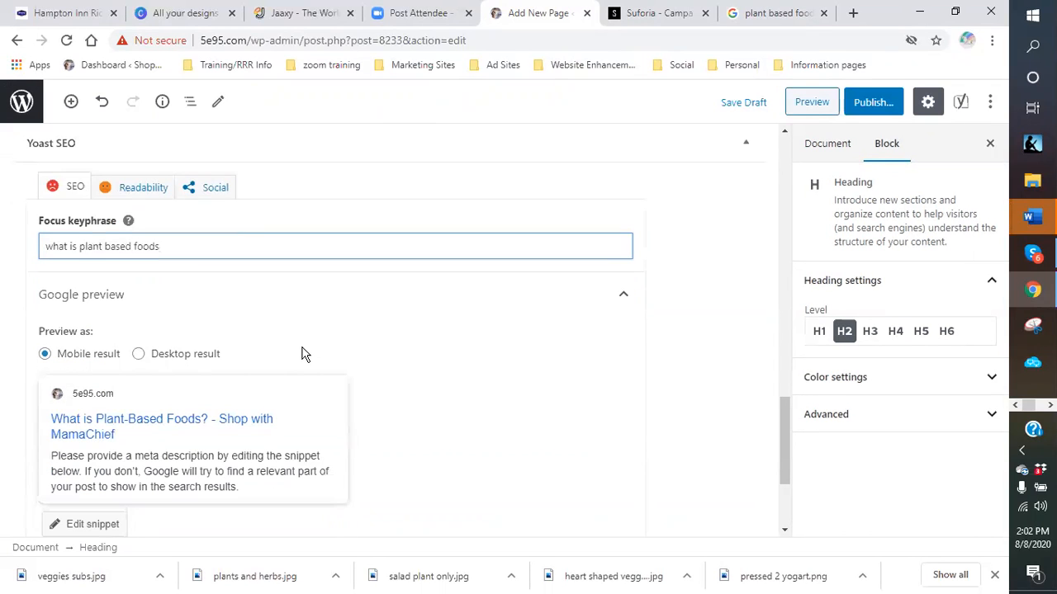
scroll(144, 262, down, 1)
scroll(230, 289, down, 1)
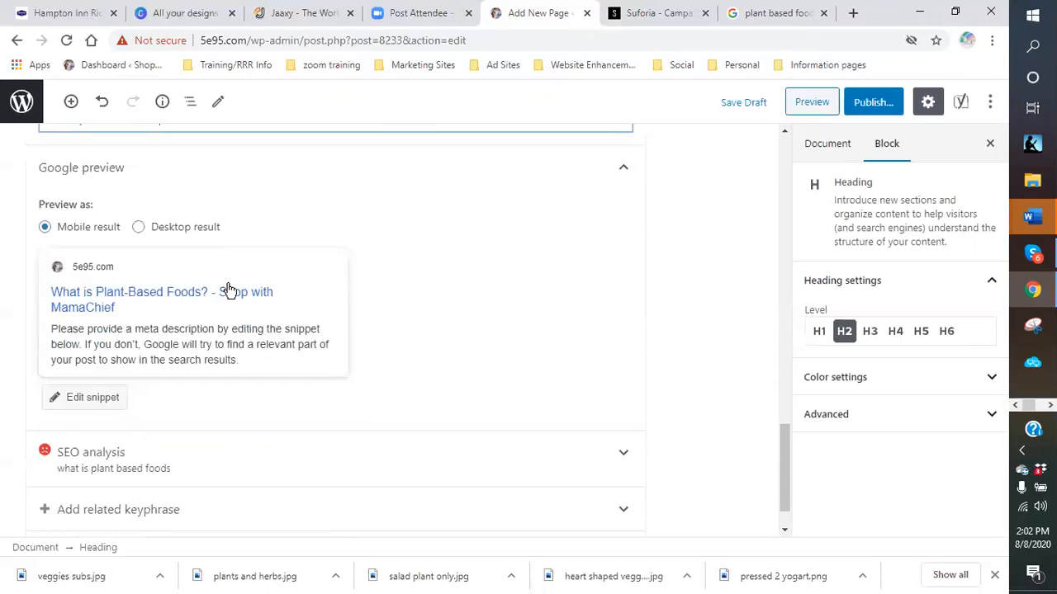
scroll(230, 289, down, 1)
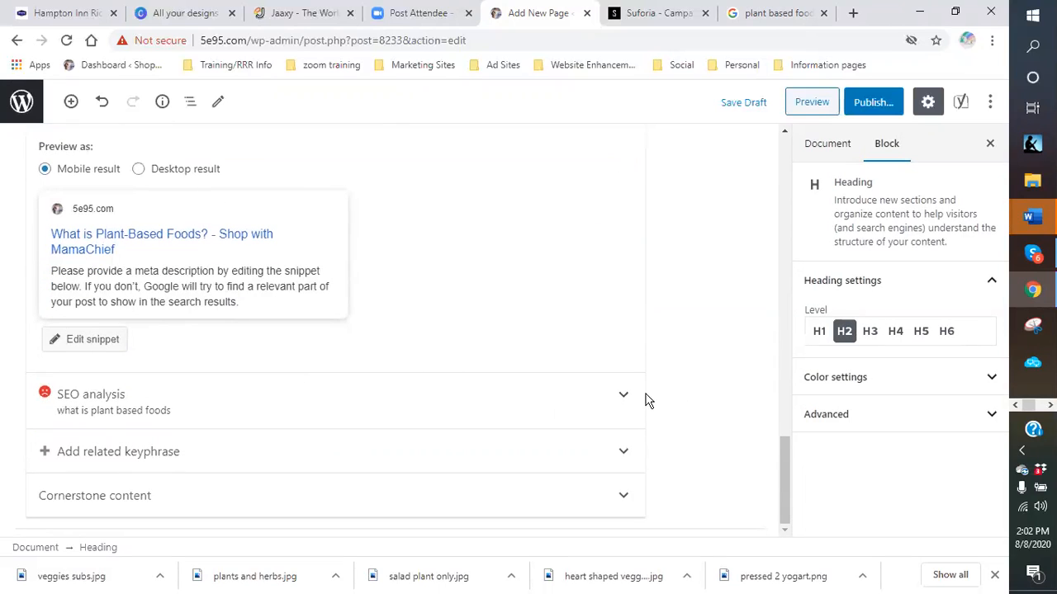
click(625, 399)
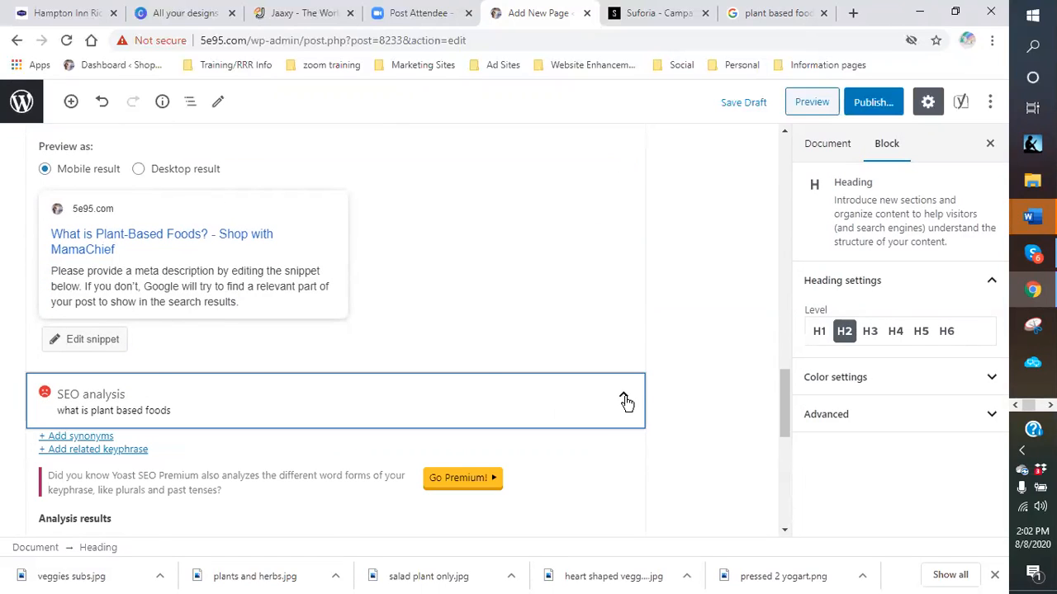
scroll(291, 367, down, 4)
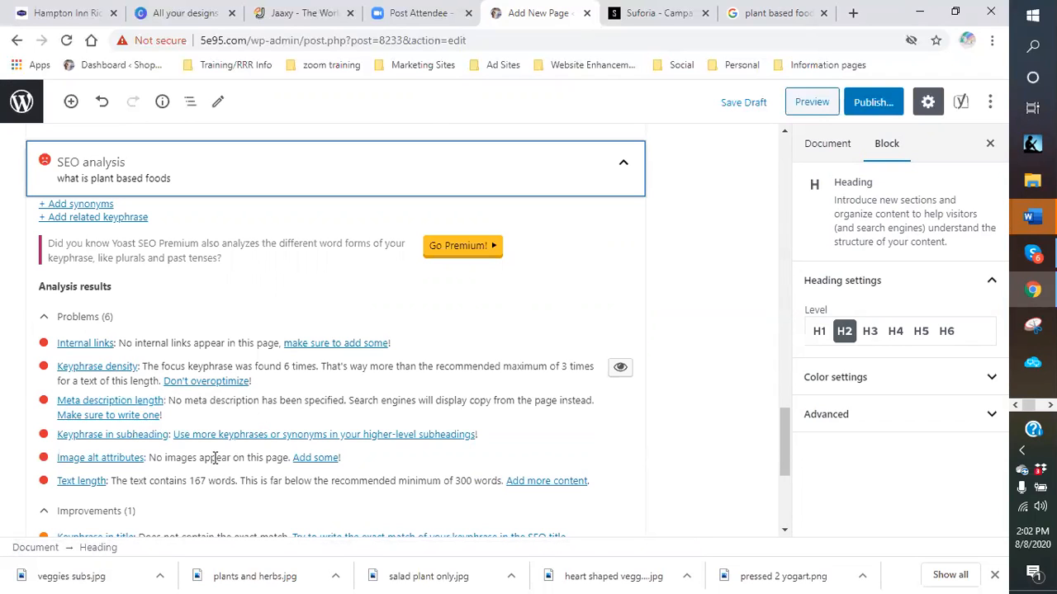
scroll(214, 392, up, 5)
scroll(221, 384, up, 10)
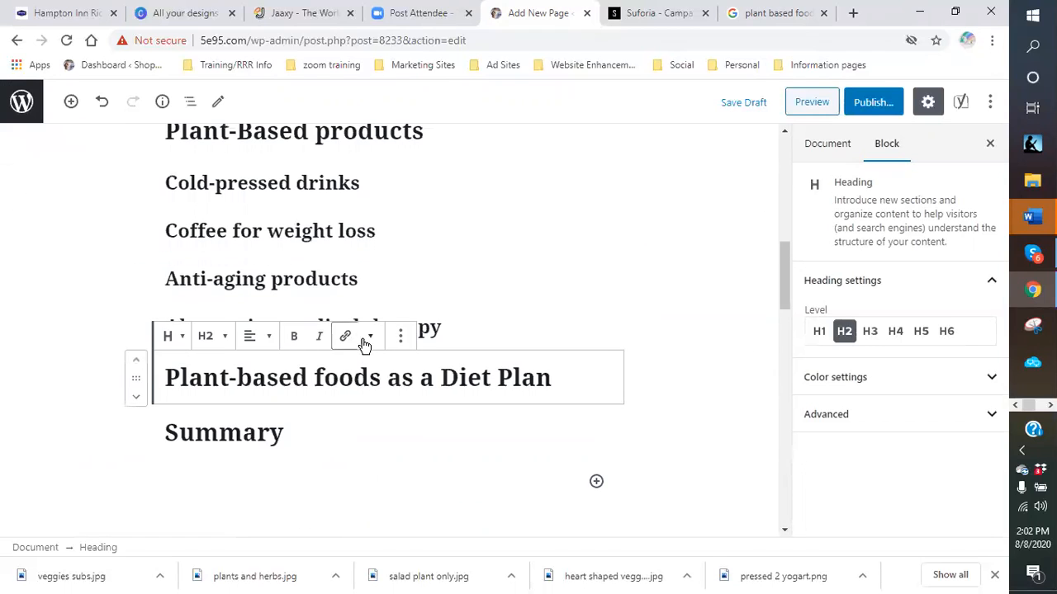
scroll(425, 409, down, 3)
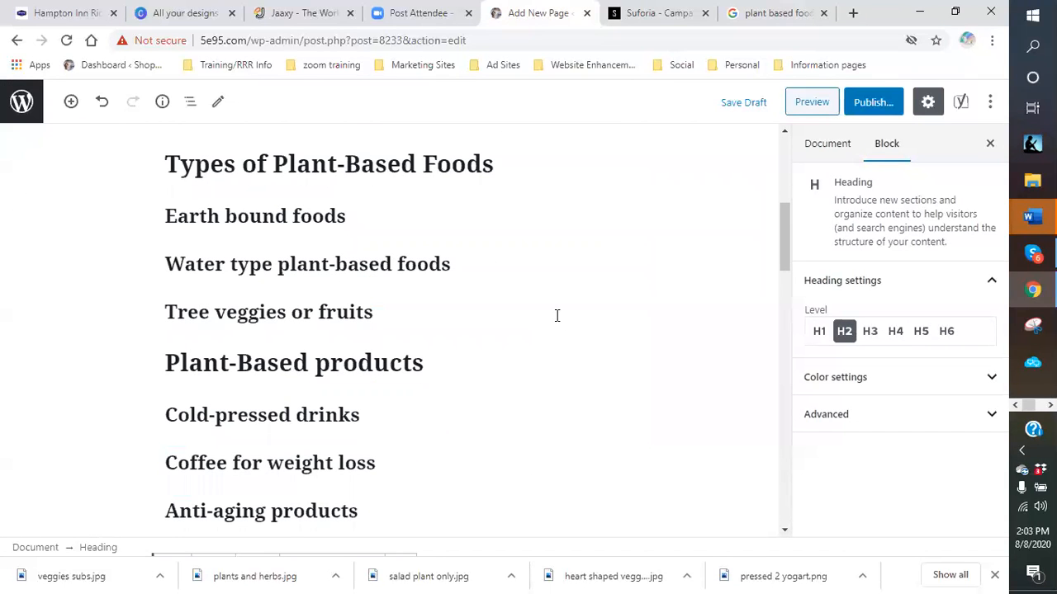
scroll(528, 338, up, 1)
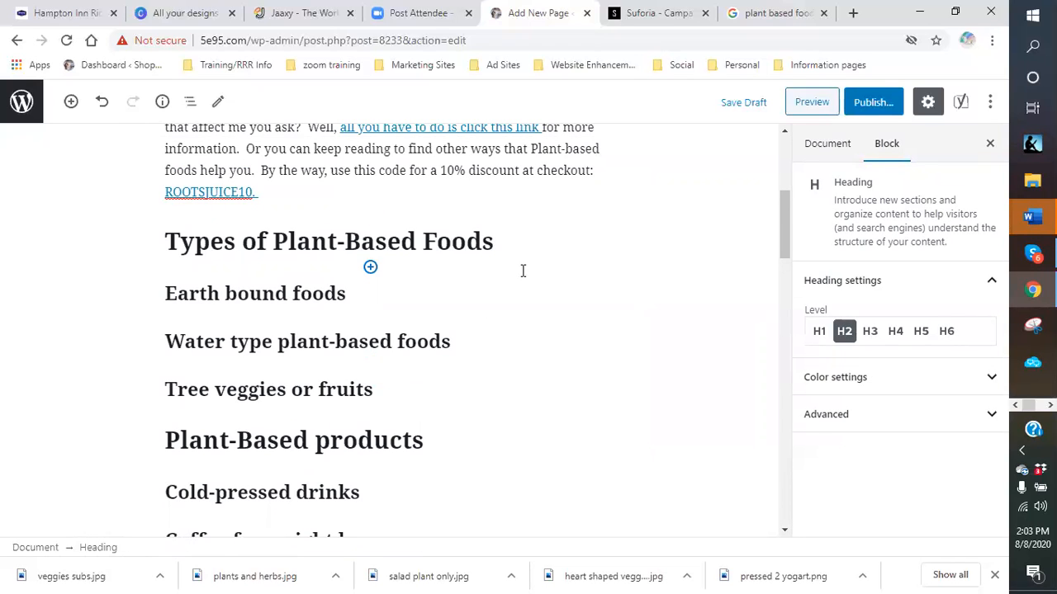
scroll(523, 272, down, 2)
scroll(535, 274, down, 2)
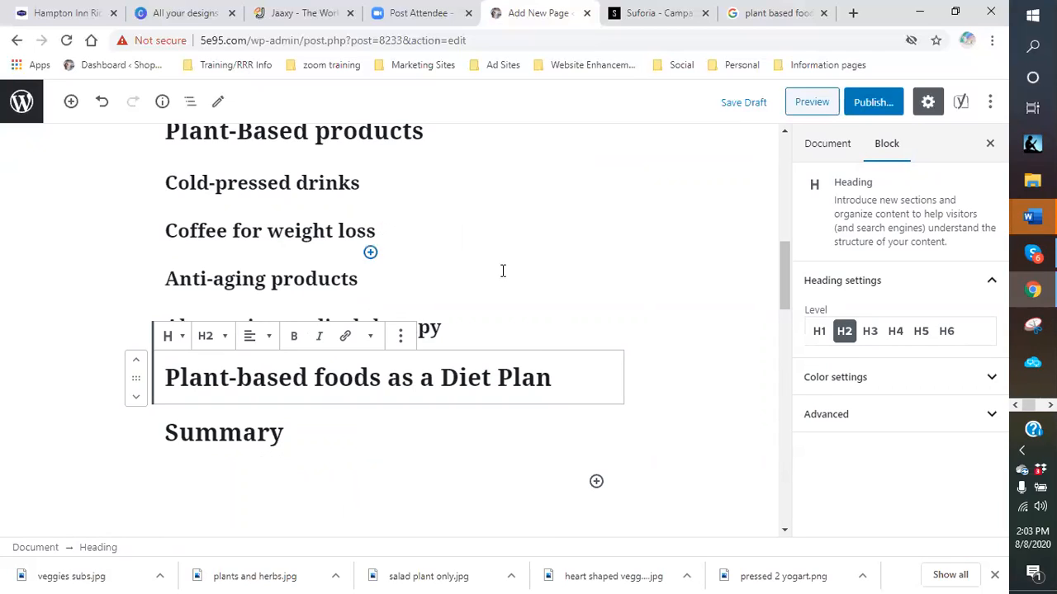
scroll(423, 226, up, 2)
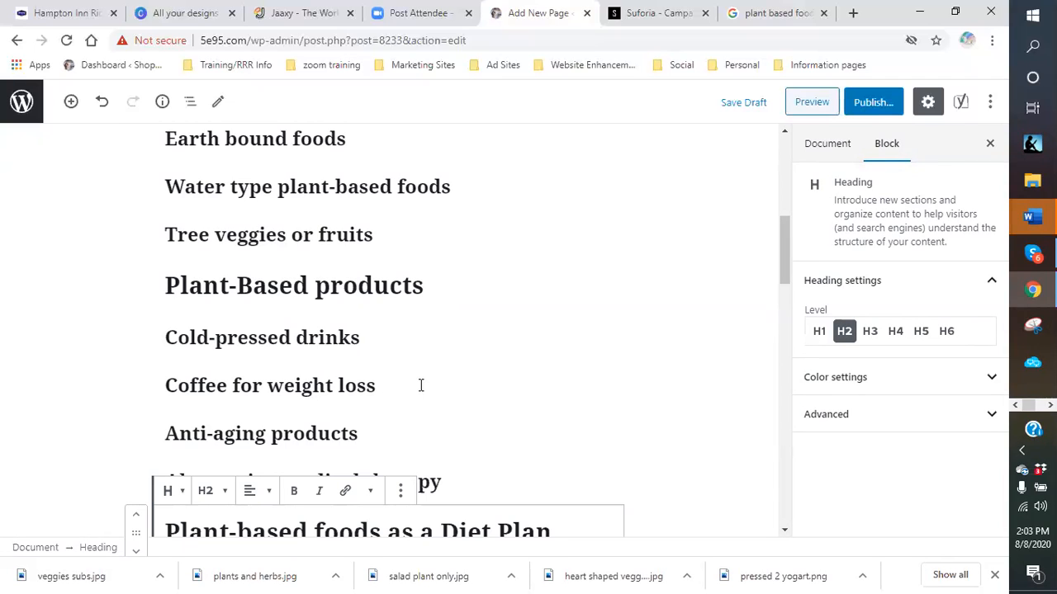
click(447, 285)
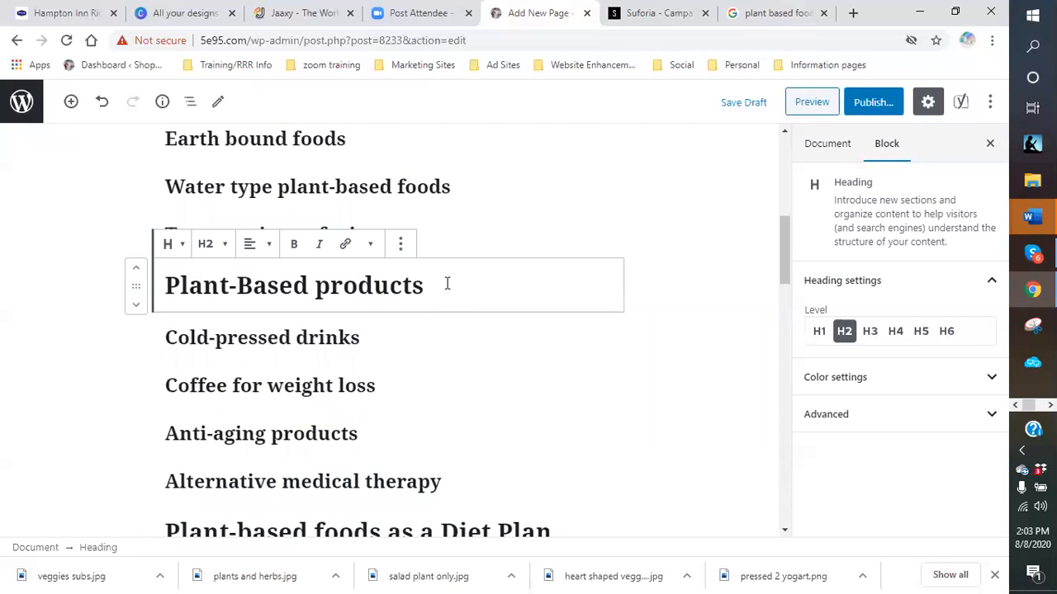
text(- Wha)
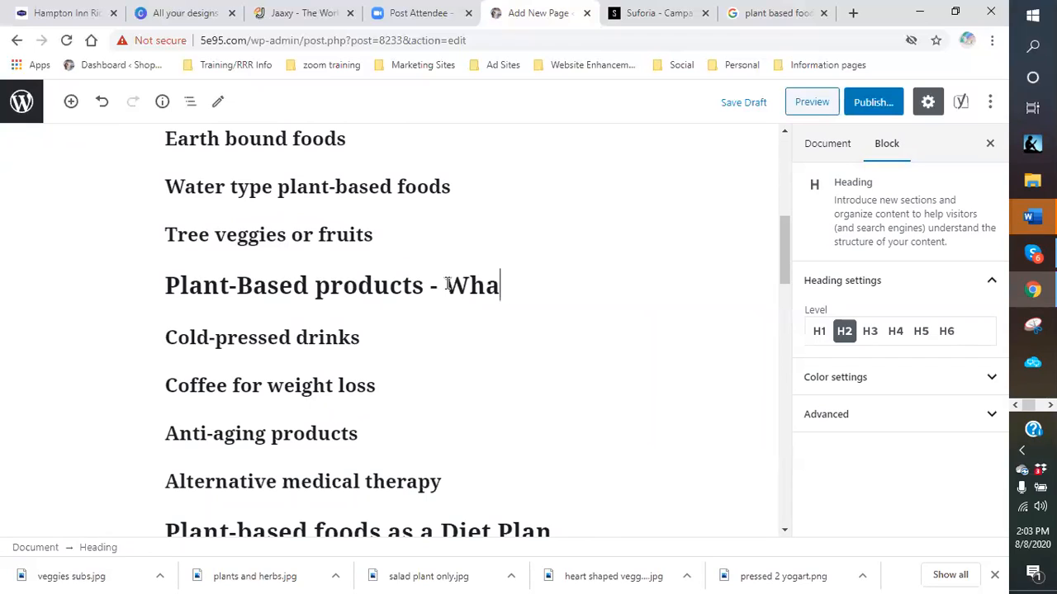
text(t is plant-based foods)
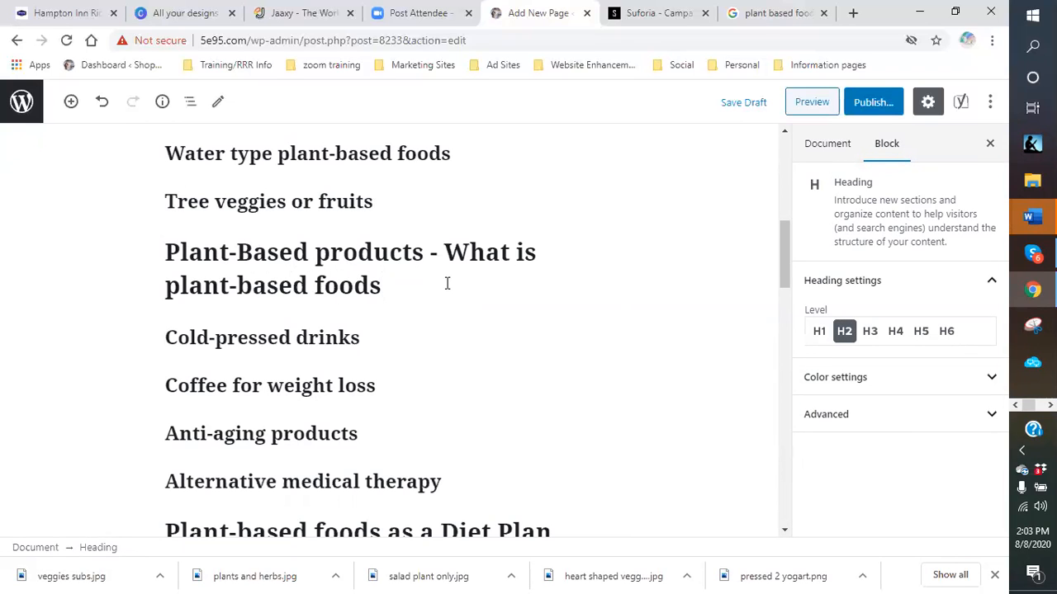
scroll(487, 252, up, 4)
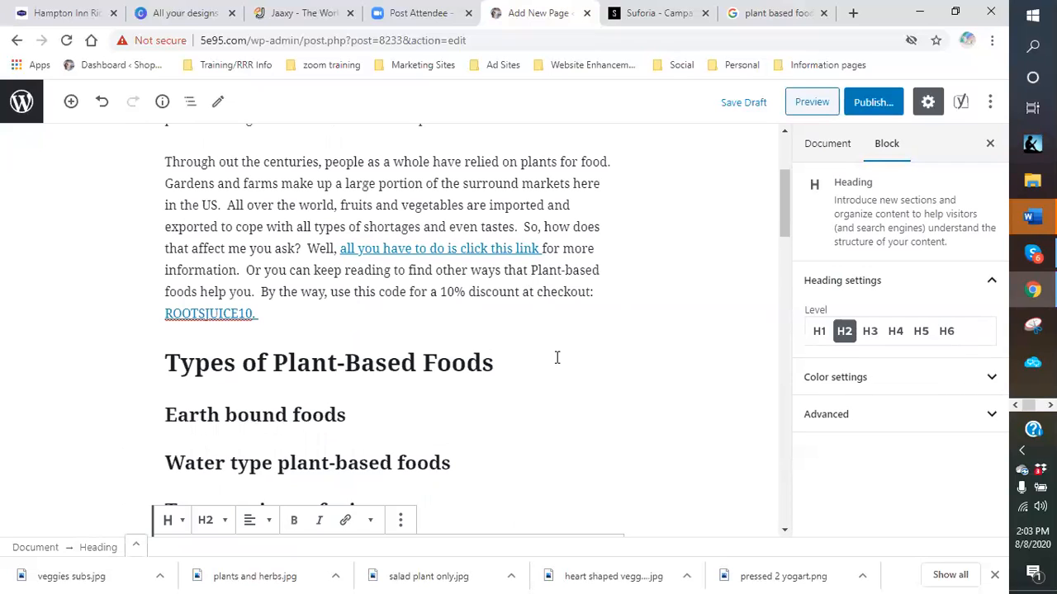
scroll(495, 370, down, 4)
click(446, 256)
drag(452, 259, 479, 277)
key(BackSpace)
key(BackSpace)
key(BackSpace)
scroll(456, 288, up, 2)
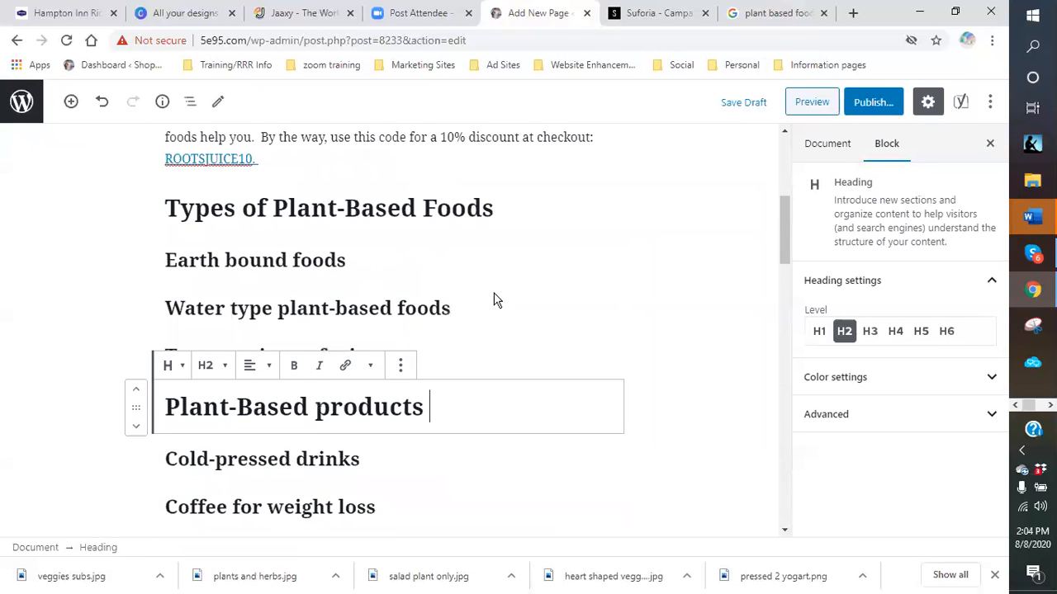
- Append ' - What is plant-based foods' to the Types of Plant-Based Foods heading and centre it
click(526, 216)
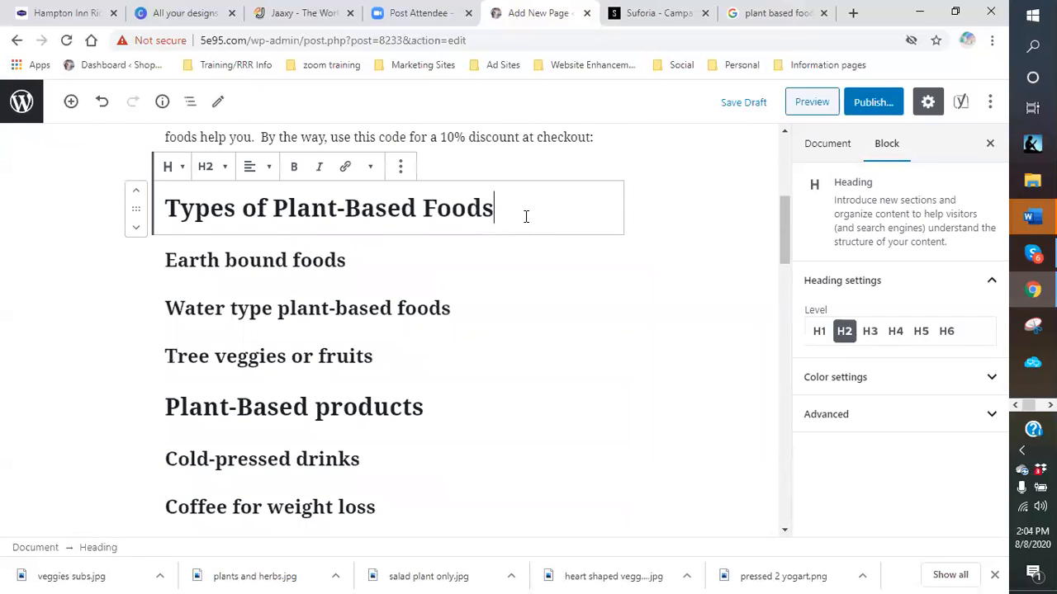
text(- What is )
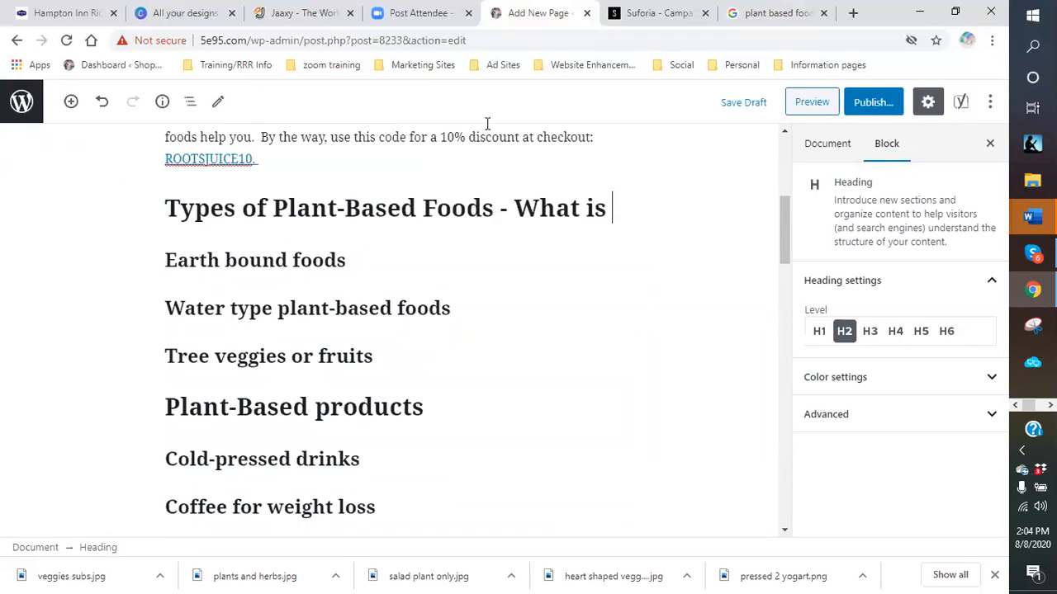
text(plant-based foods)
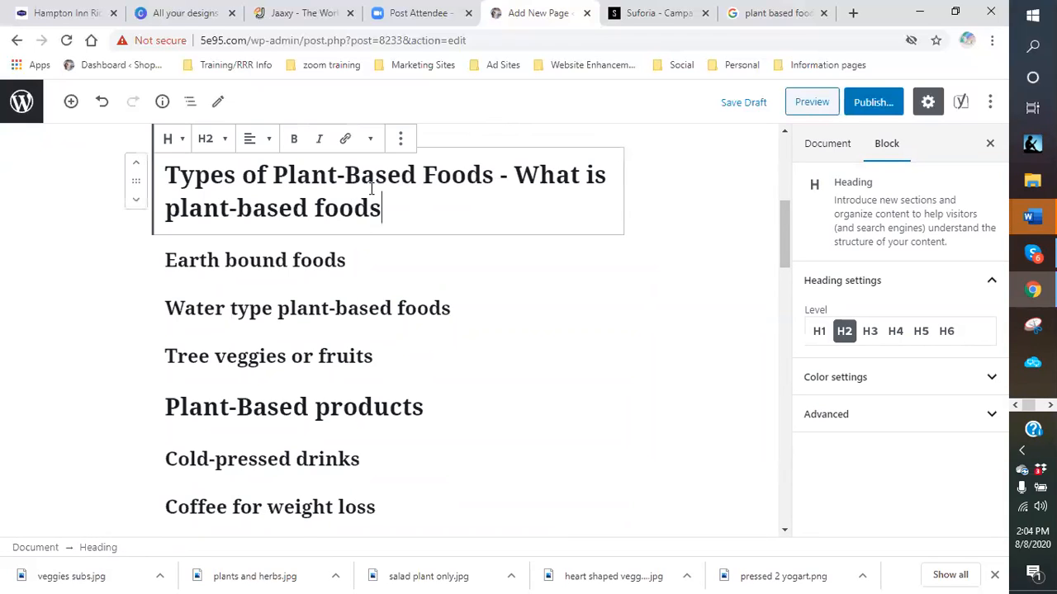
click(256, 139)
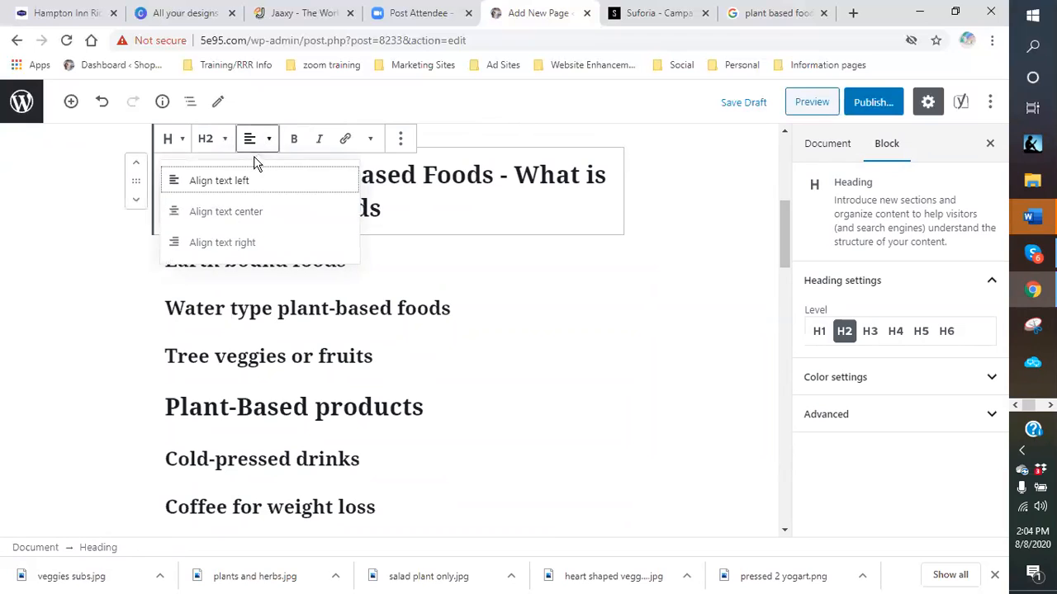
click(249, 220)
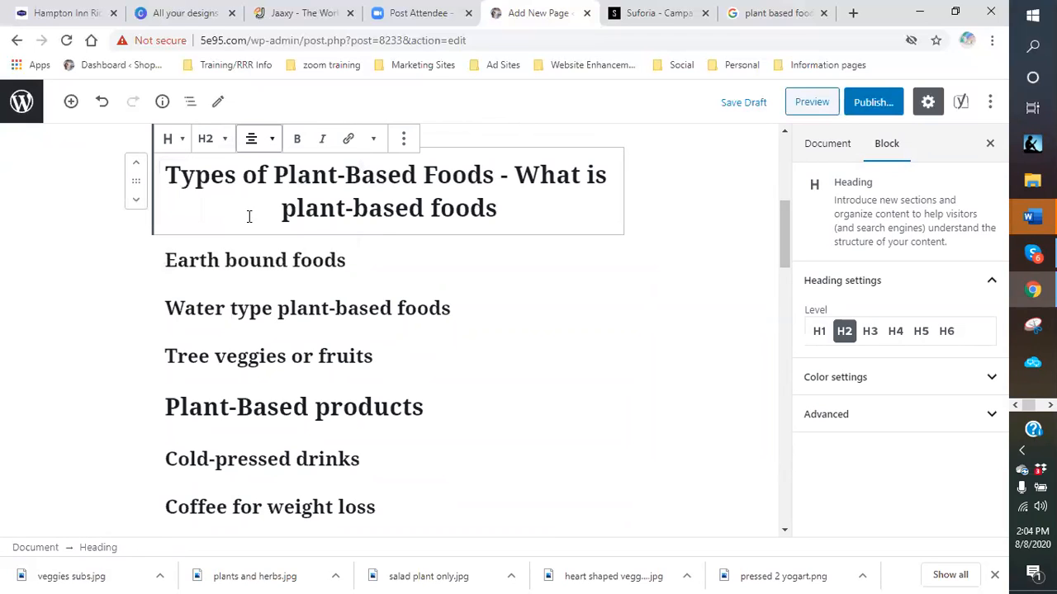
click(497, 274)
click(533, 198)
- Colour the Types of Plant-Based Foods heading with custom magenta-pink #af34a3
click(374, 142)
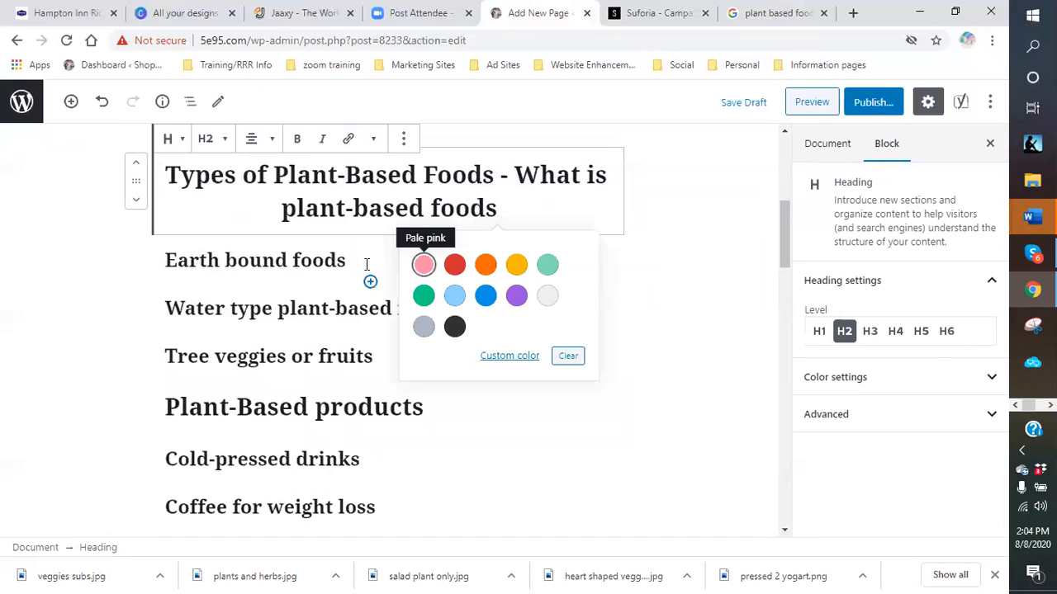
drag(501, 209, 271, 184)
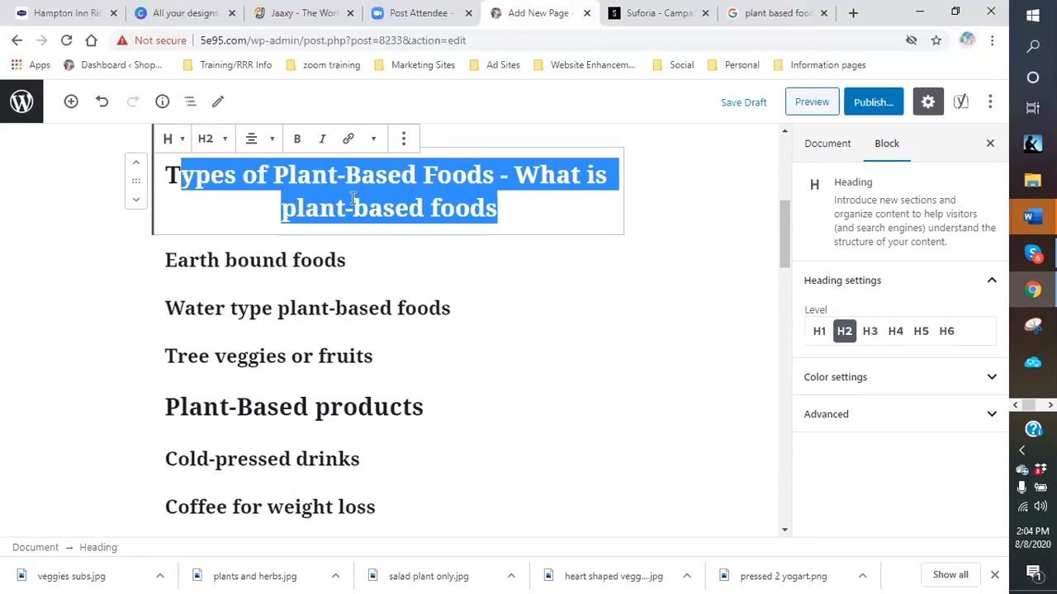
drag(509, 213, 197, 181)
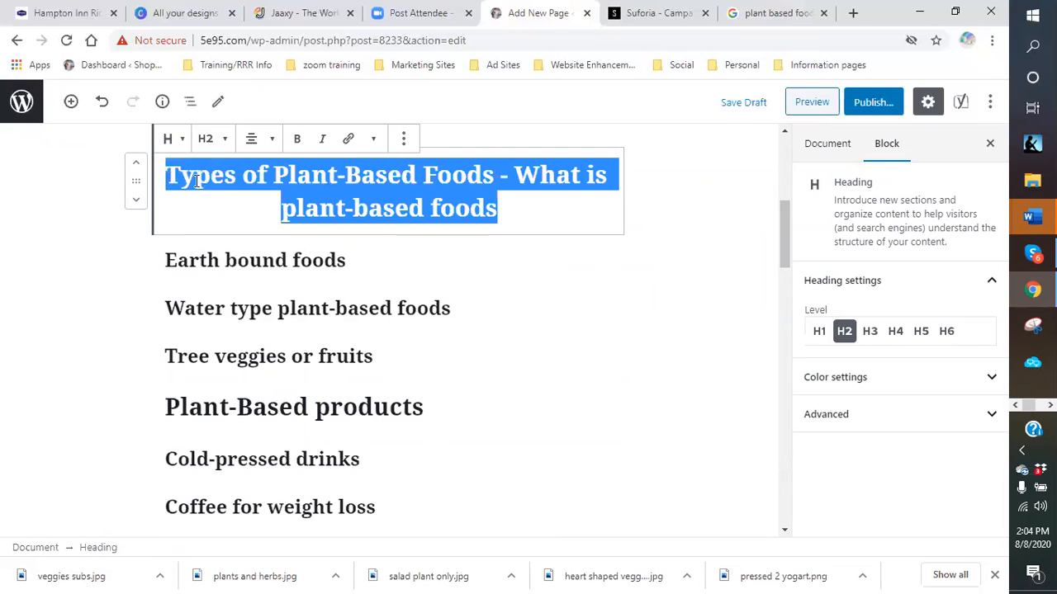
click(373, 138)
click(259, 271)
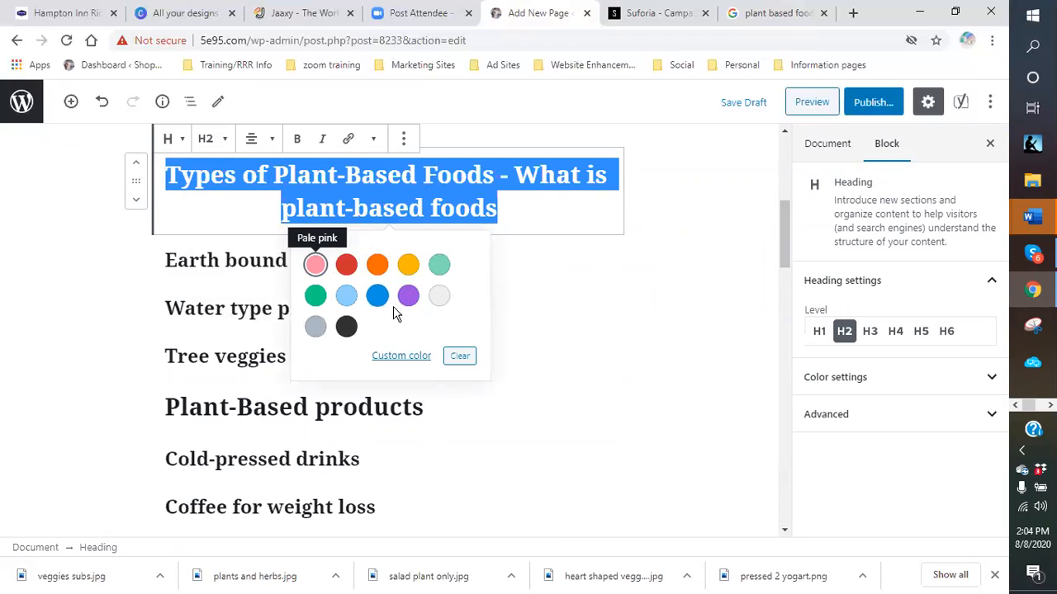
click(407, 365)
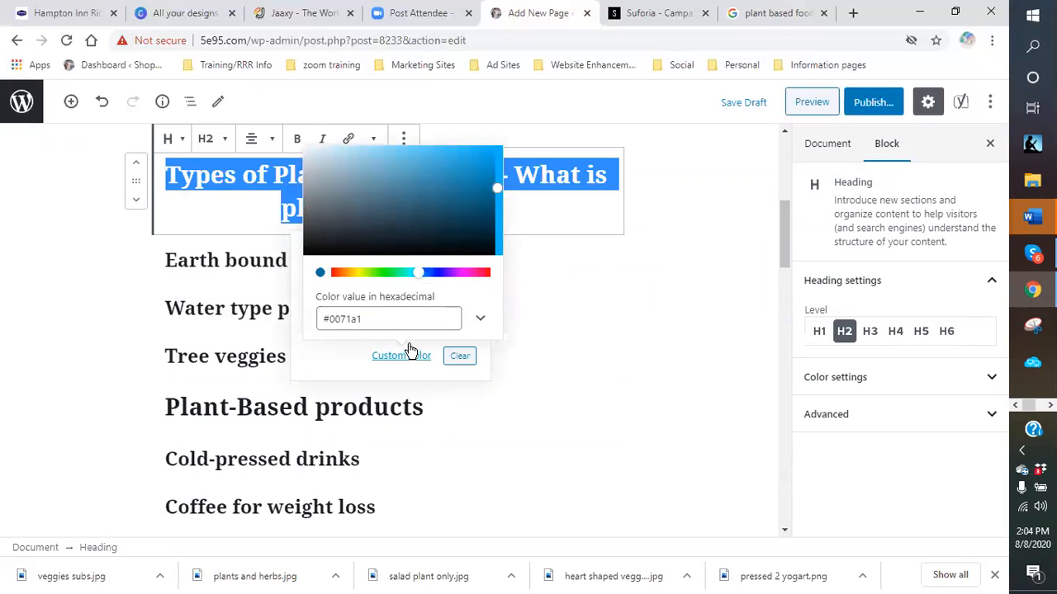
drag(420, 278, 466, 283)
mouse_move(495, 187)
mouse_down()
mouse_move(472, 203)
mouse_move(437, 173)
mouse_move(446, 186)
mouse_up()
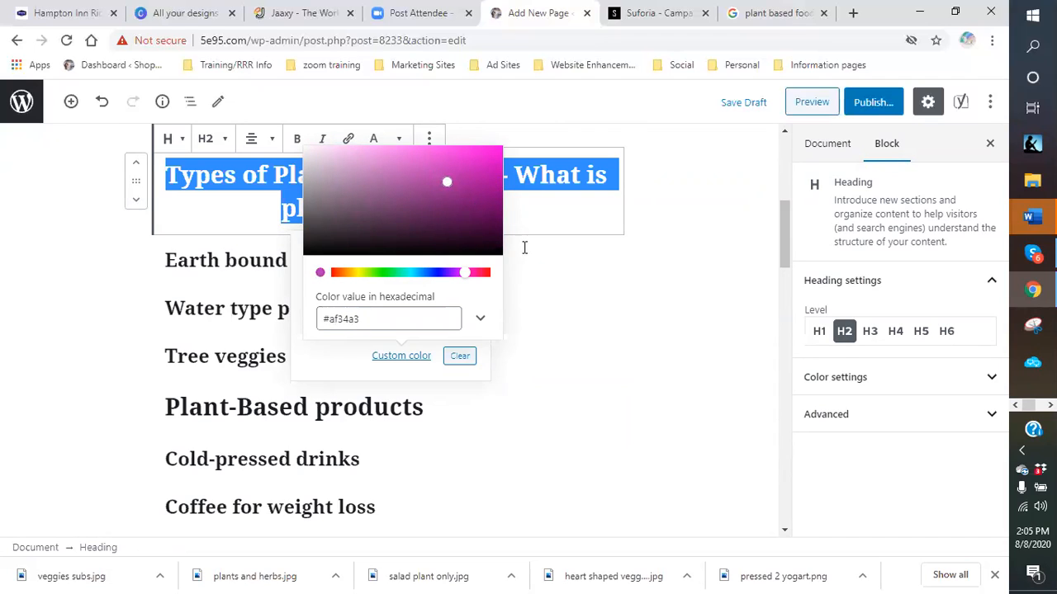
click(555, 260)
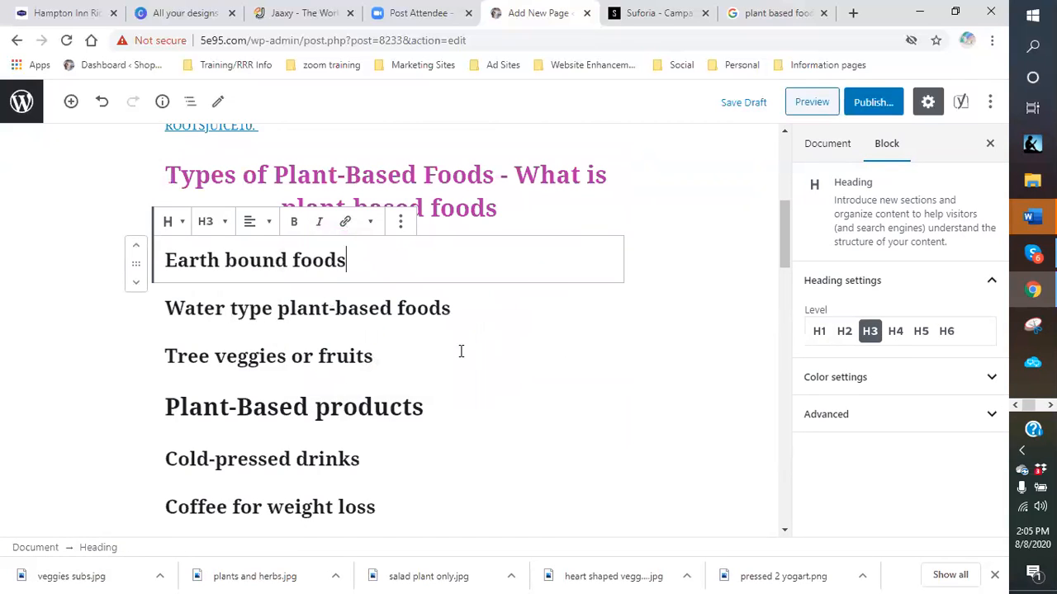
- Colour the link text 'all you have to do is click this link' custom green
scroll(540, 285, up, 3)
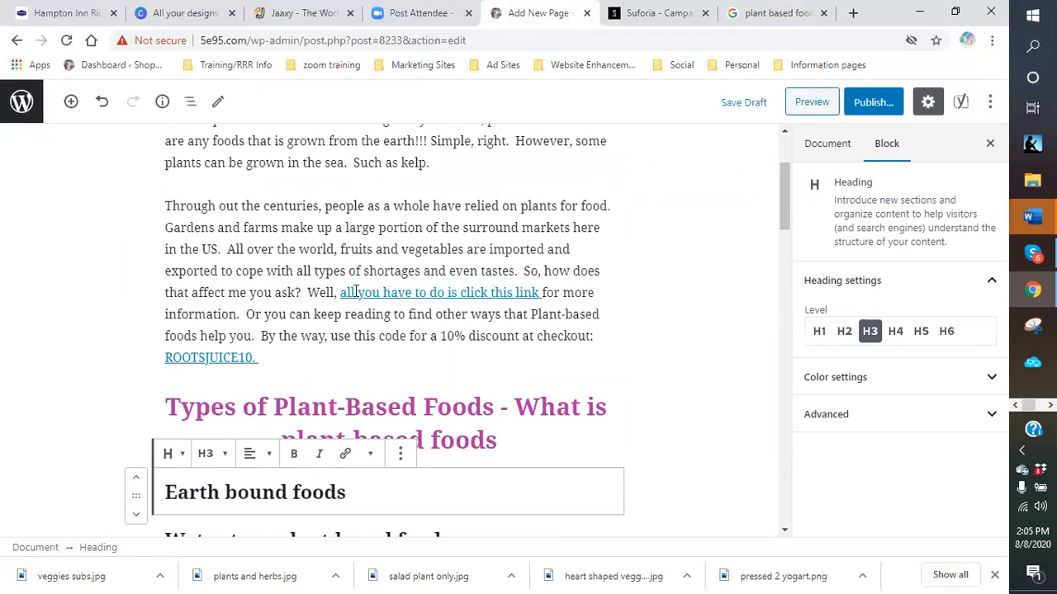
drag(340, 296, 541, 296)
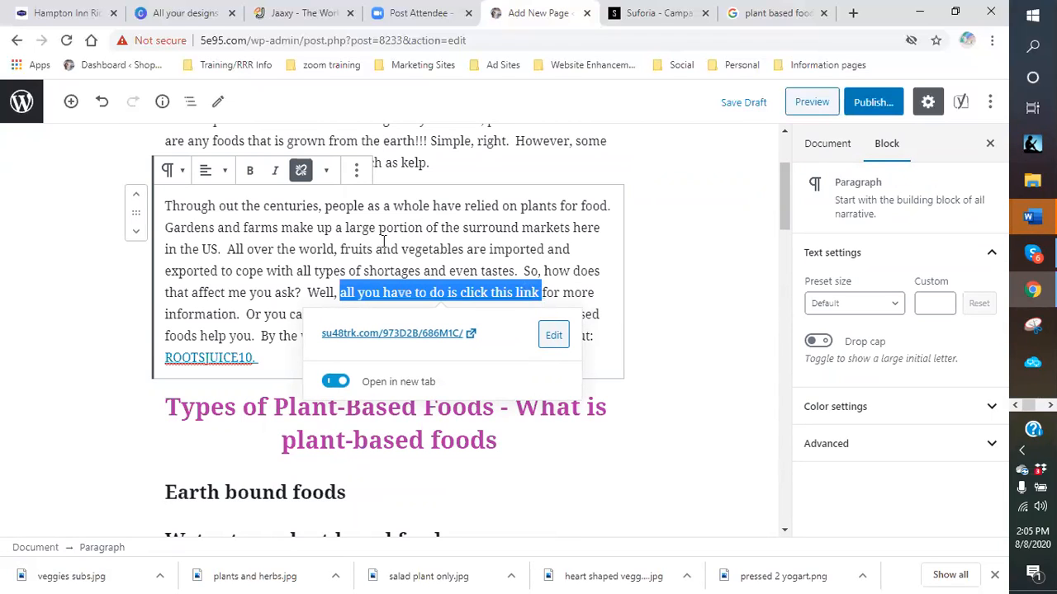
click(327, 173)
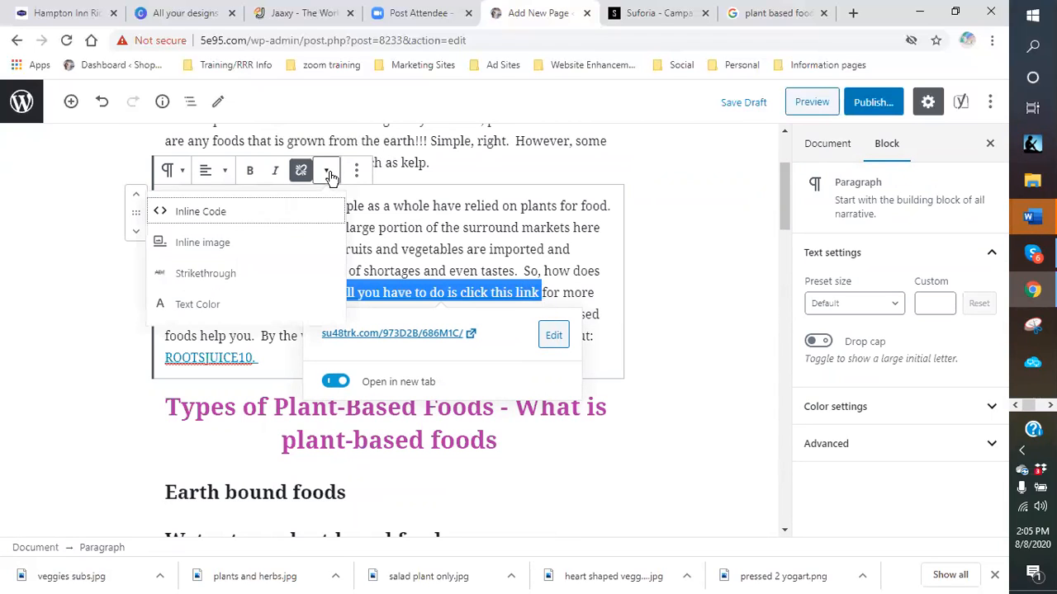
click(190, 304)
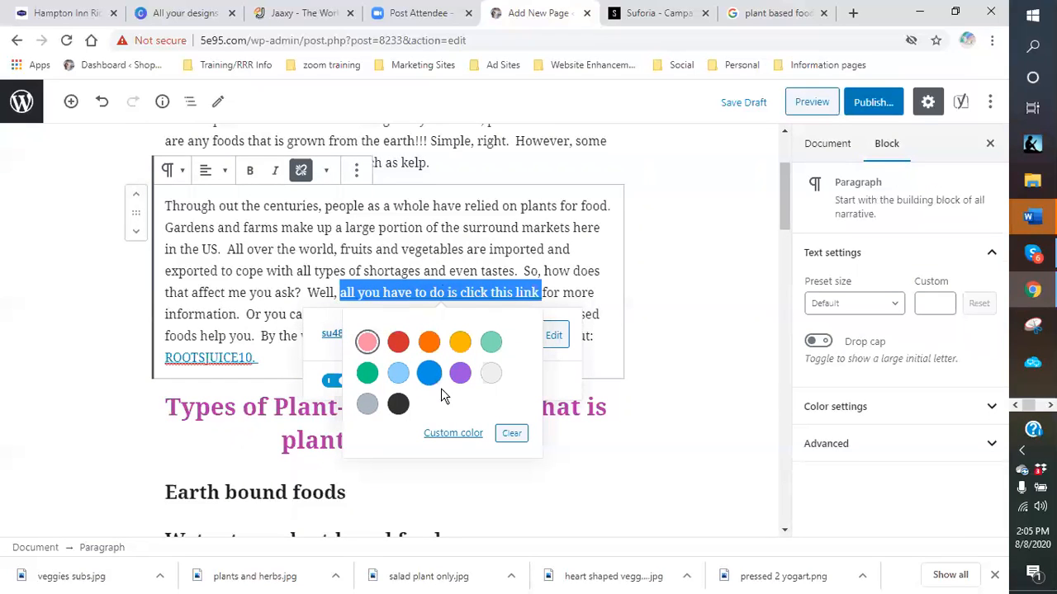
click(444, 435)
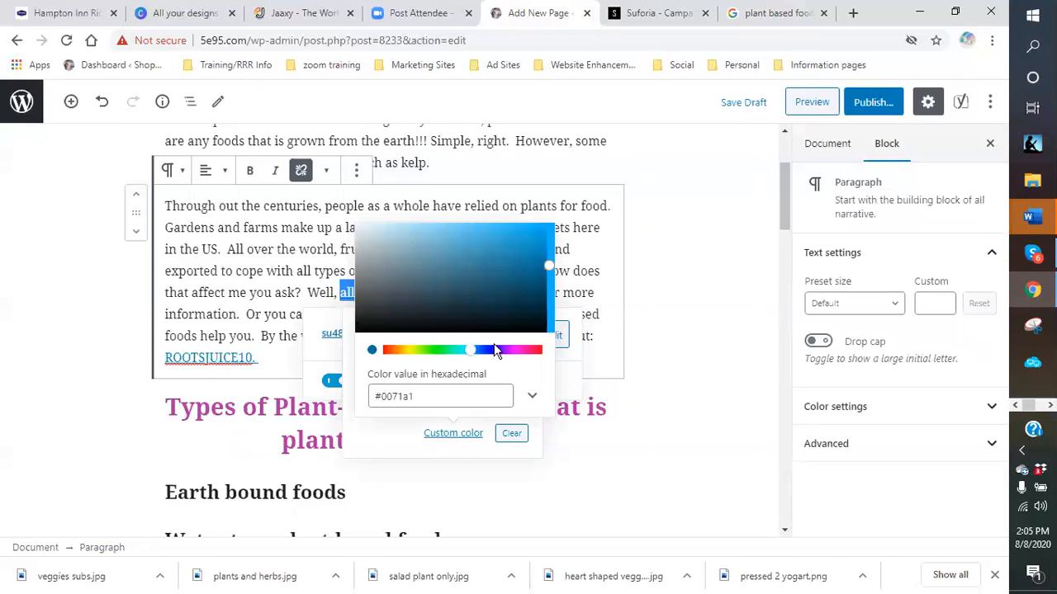
click(429, 351)
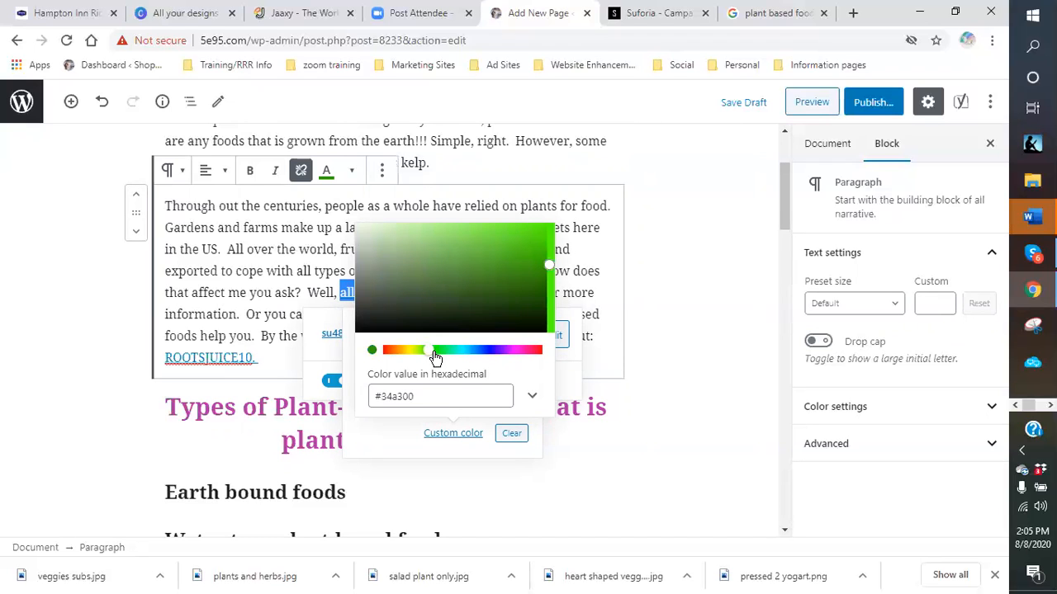
click(435, 350)
click(549, 273)
drag(549, 272, 526, 278)
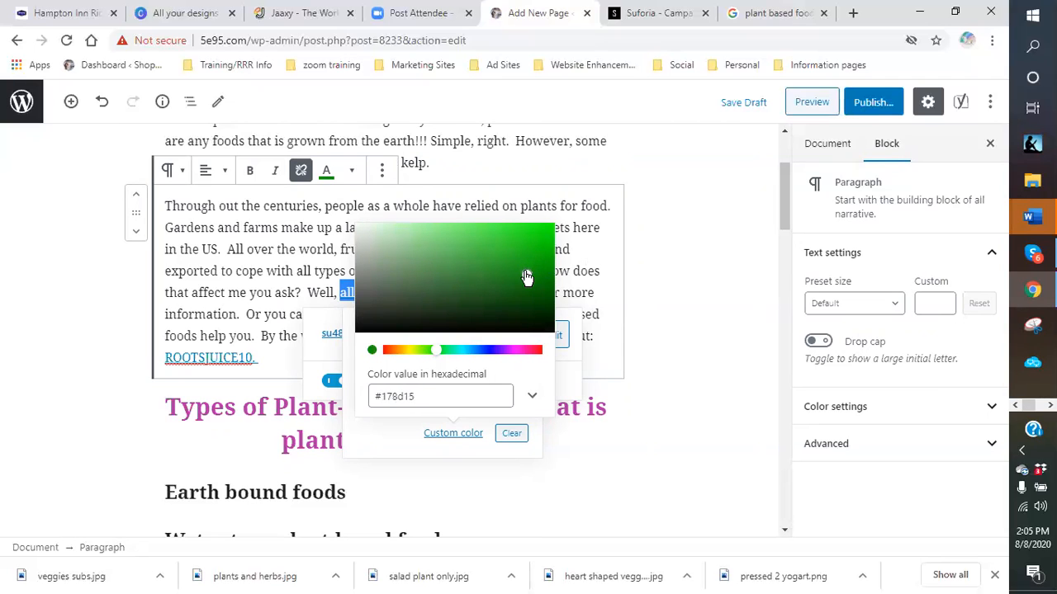
click(699, 379)
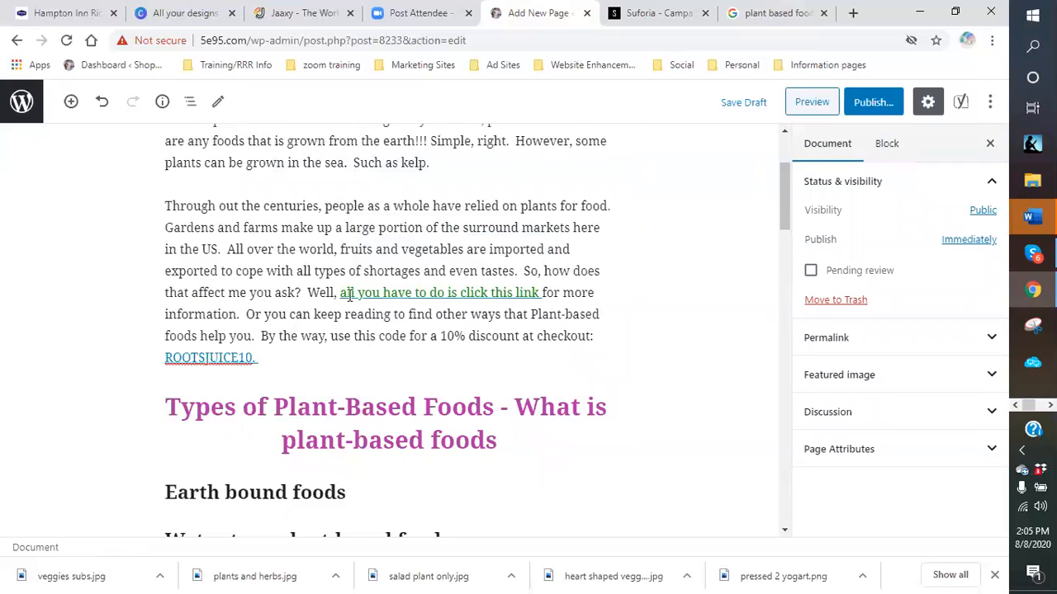
- Make the green link text bold and italic
drag(340, 292, 542, 293)
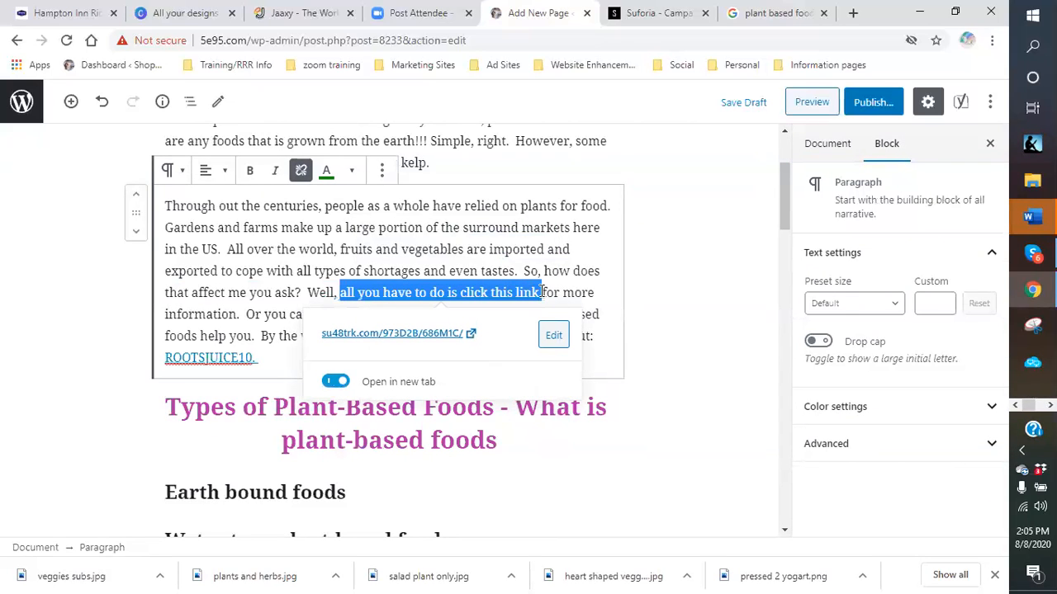
click(250, 172)
click(274, 171)
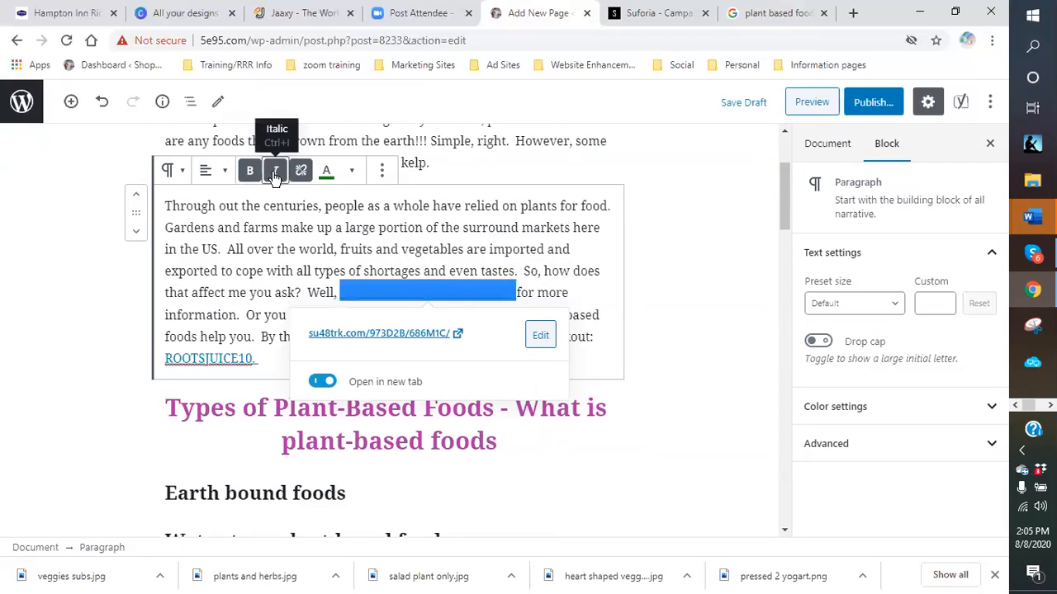
click(702, 327)
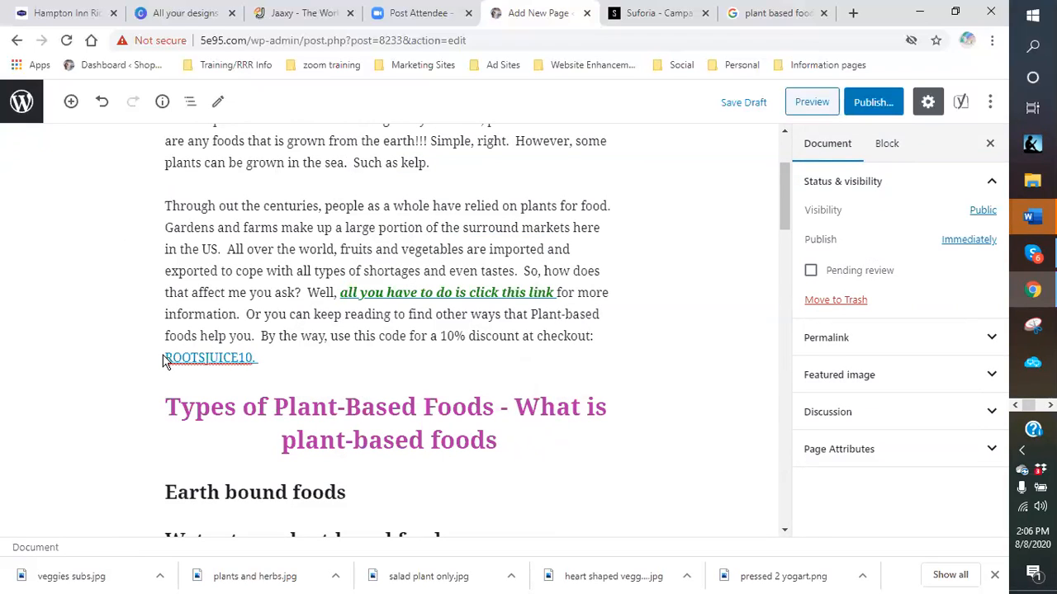
- Colour the ROOTSJUICE10 discount code a custom green (#33a828)
drag(162, 361, 281, 359)
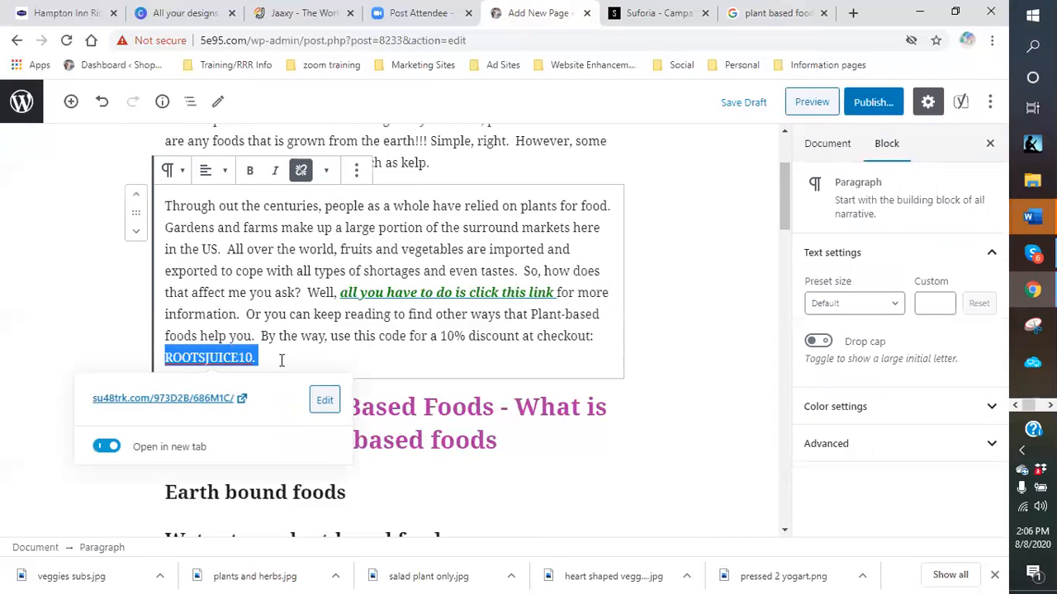
click(326, 171)
click(212, 304)
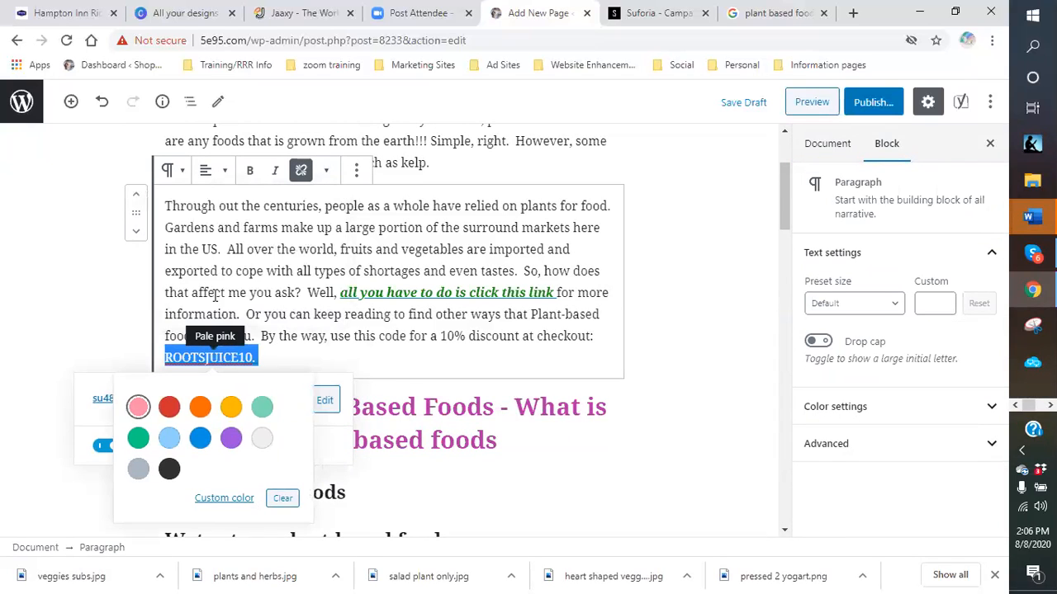
click(230, 501)
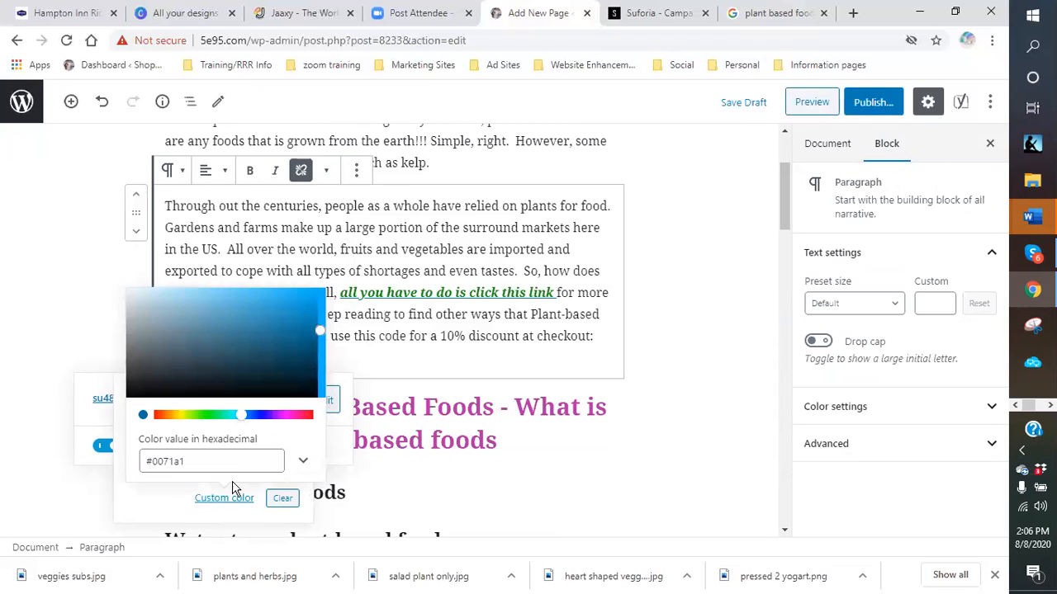
click(205, 415)
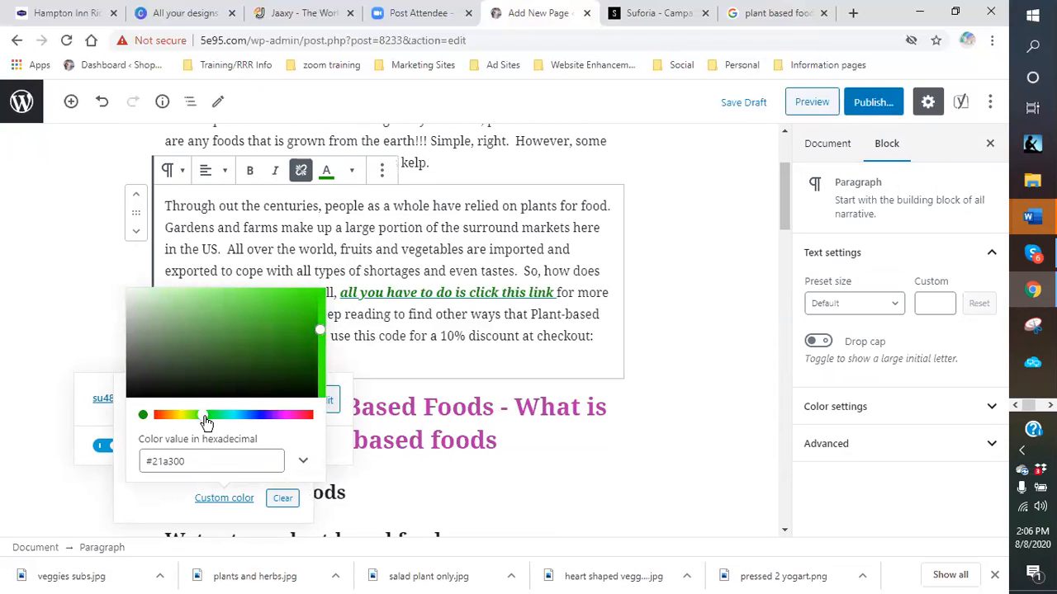
click(208, 421)
drag(322, 345, 282, 328)
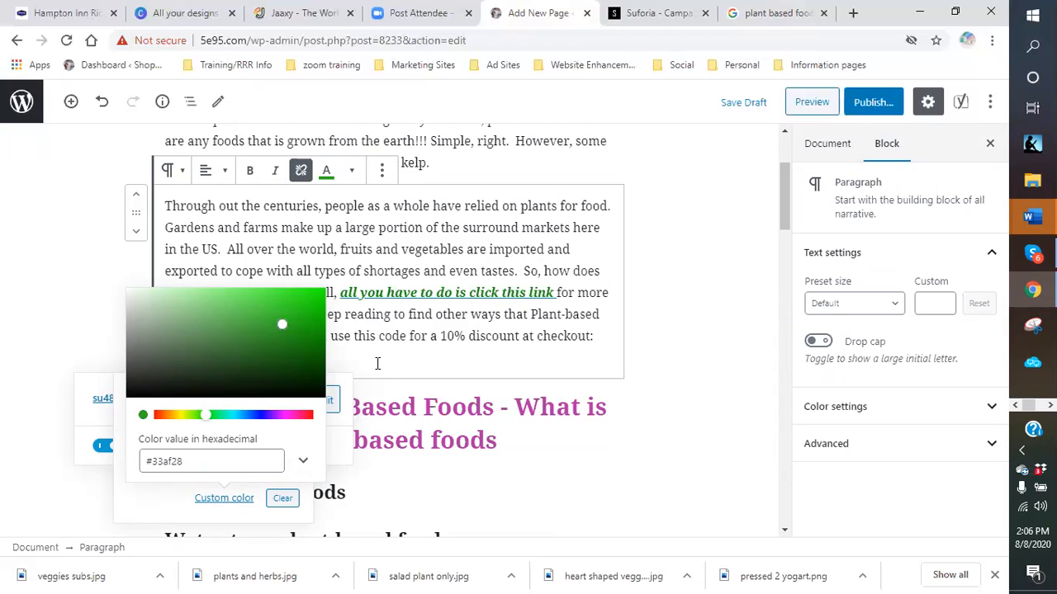
- Make the discount code bold and italic
click(249, 170)
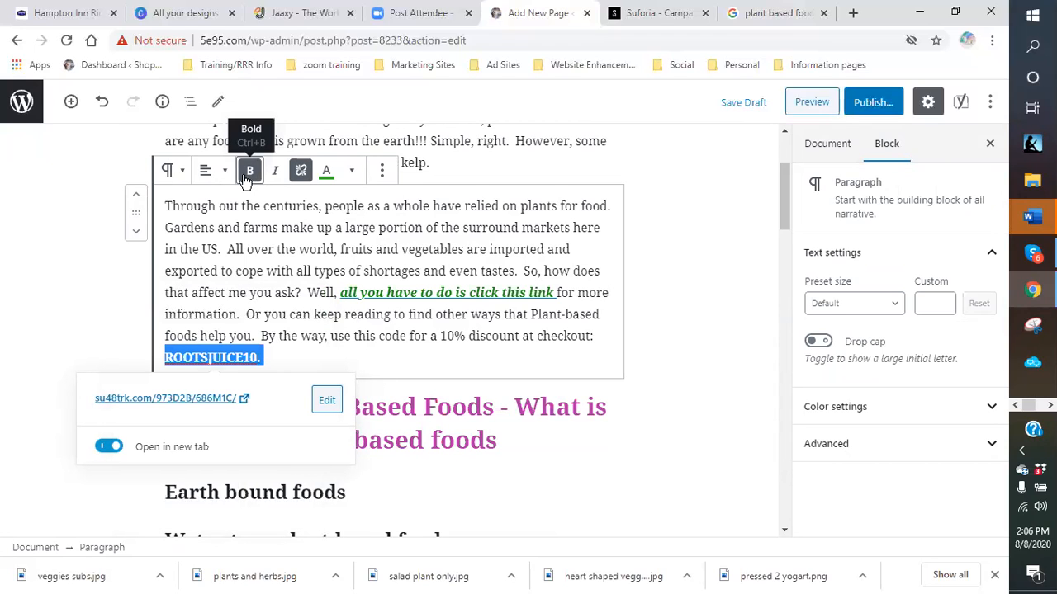
click(295, 349)
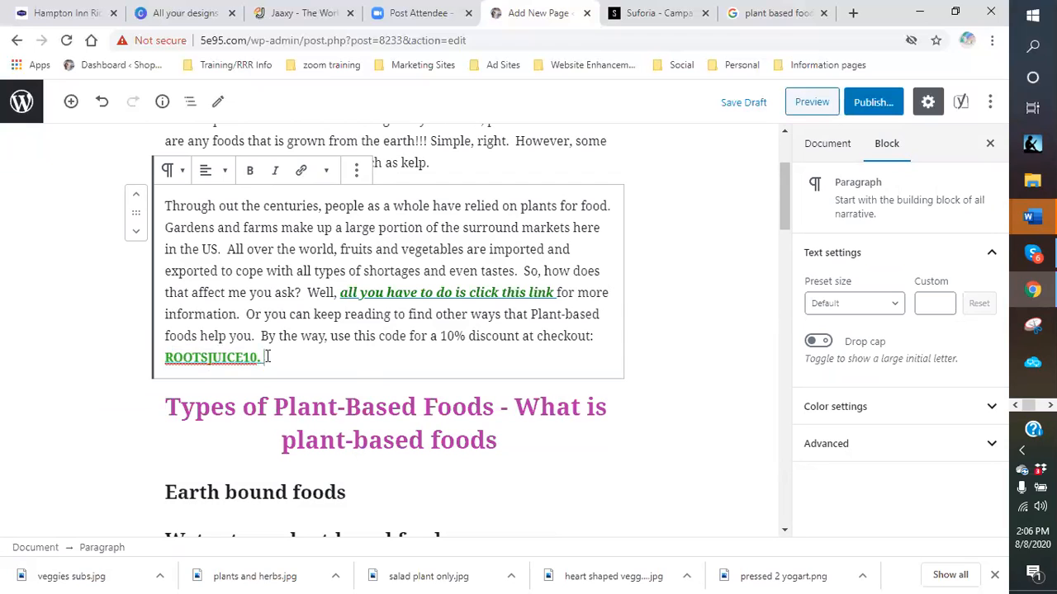
drag(266, 357, 149, 375)
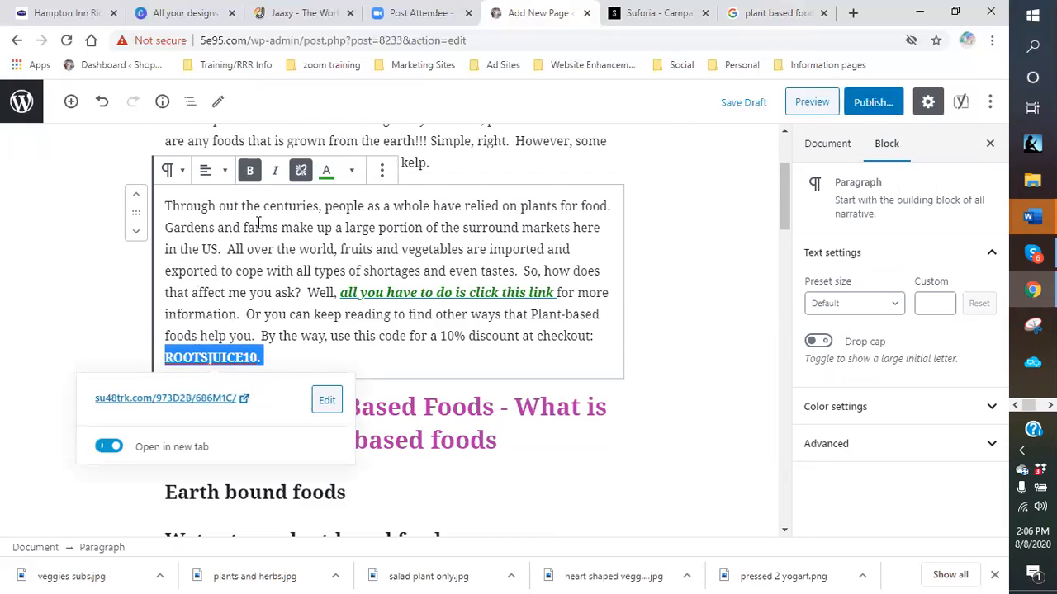
click(275, 170)
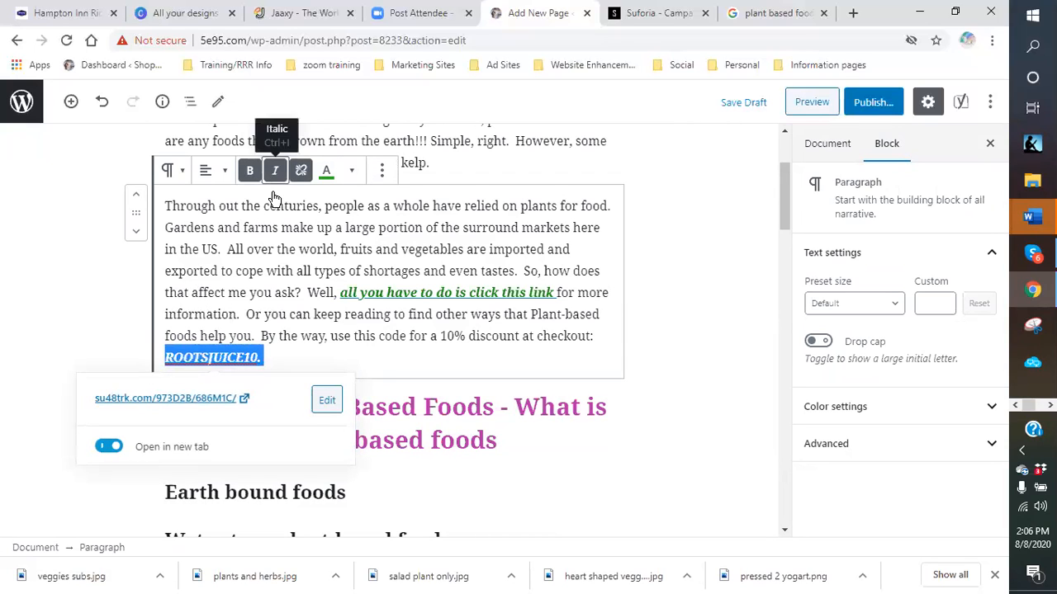
click(300, 350)
scroll(627, 358, down, 1)
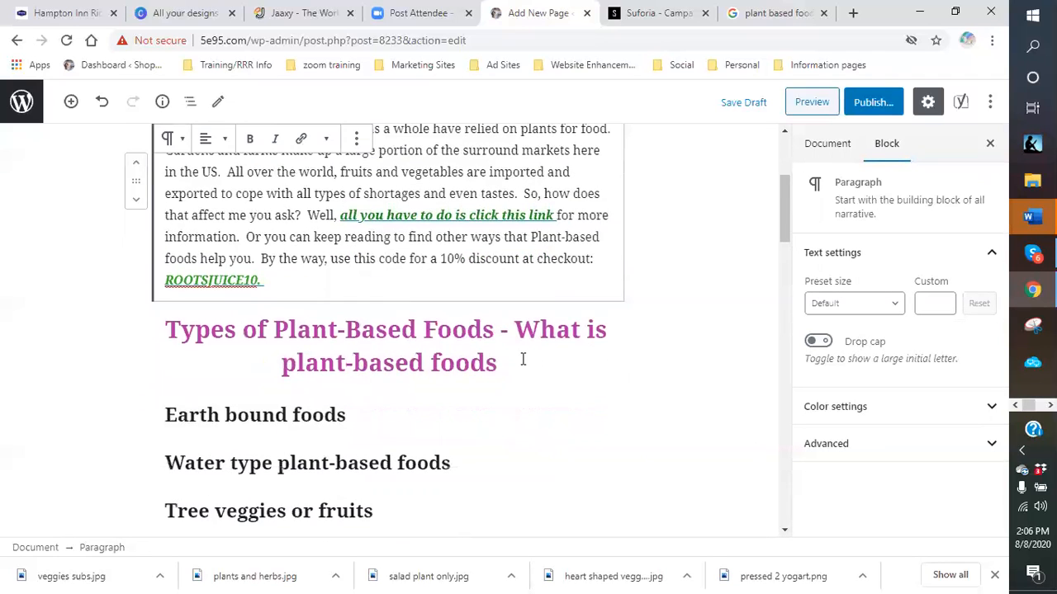
scroll(523, 359, down, 2)
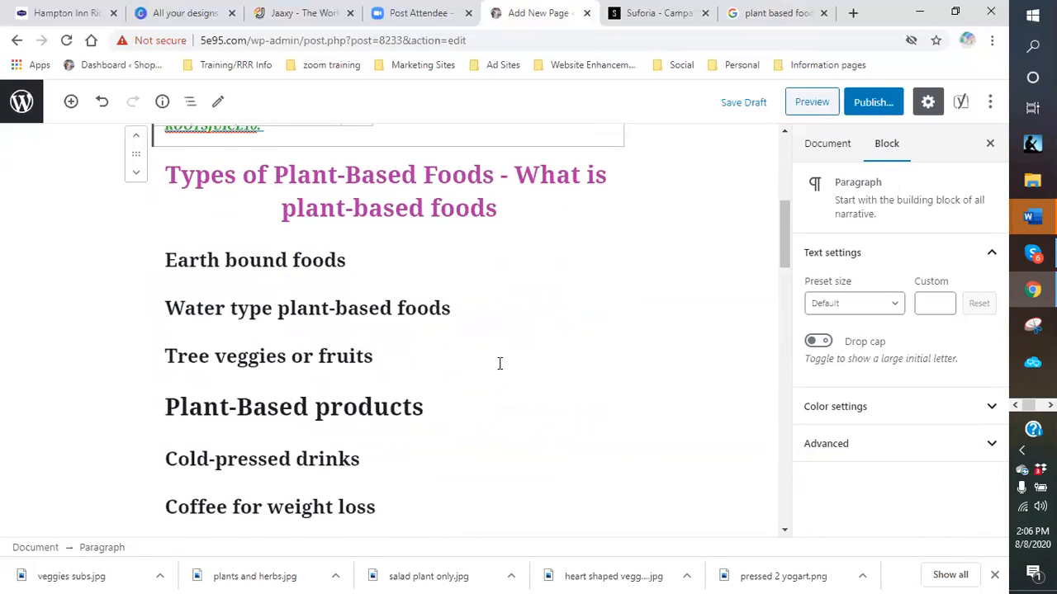
scroll(500, 363, up, 5)
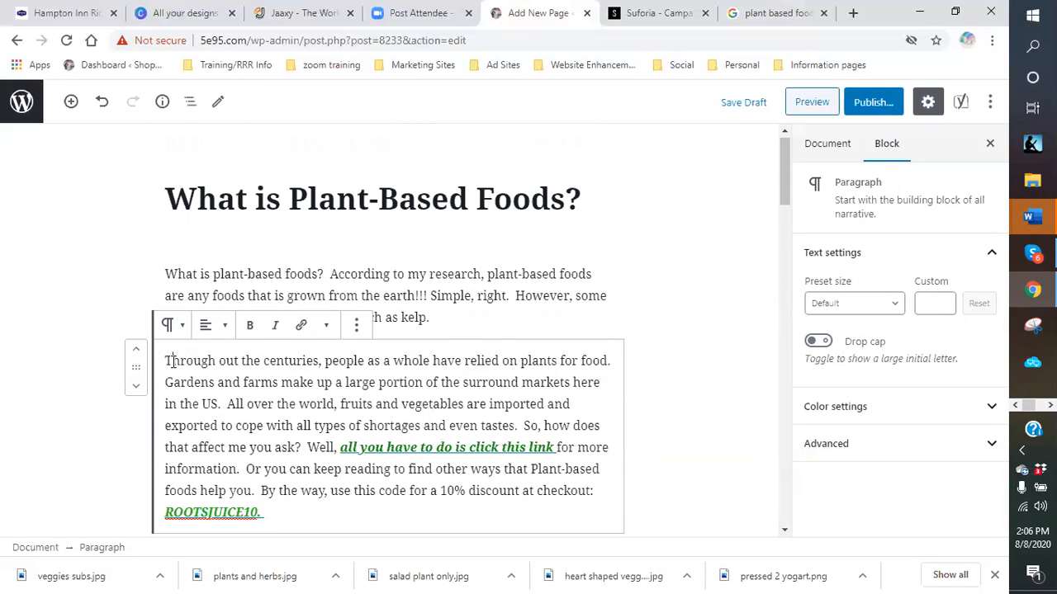
- Give the second paragraph a drop cap, then preview the page in a new tab
click(165, 363)
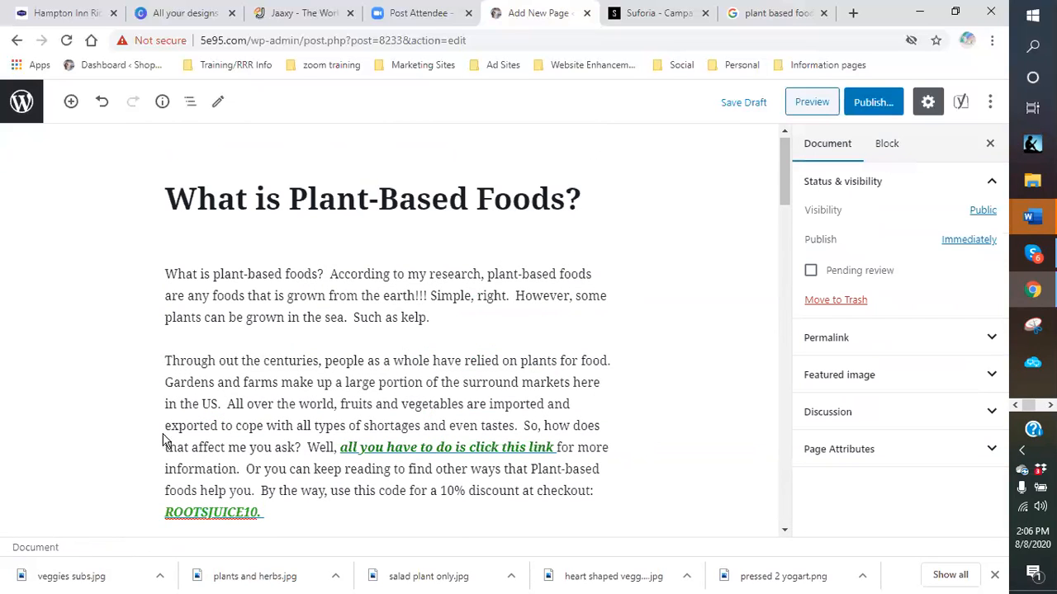
click(227, 404)
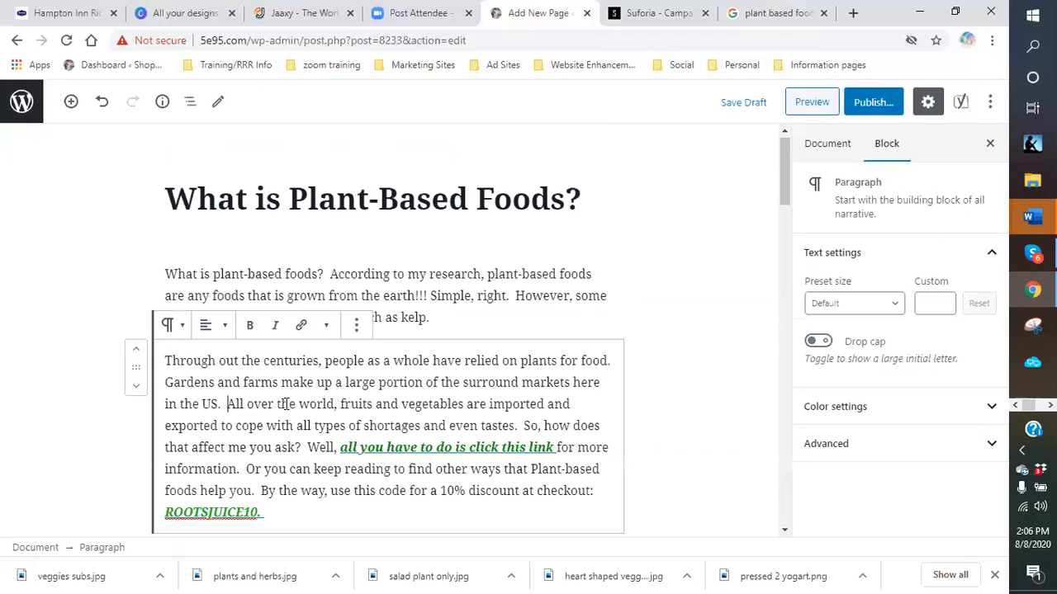
click(824, 345)
right_click(575, 371)
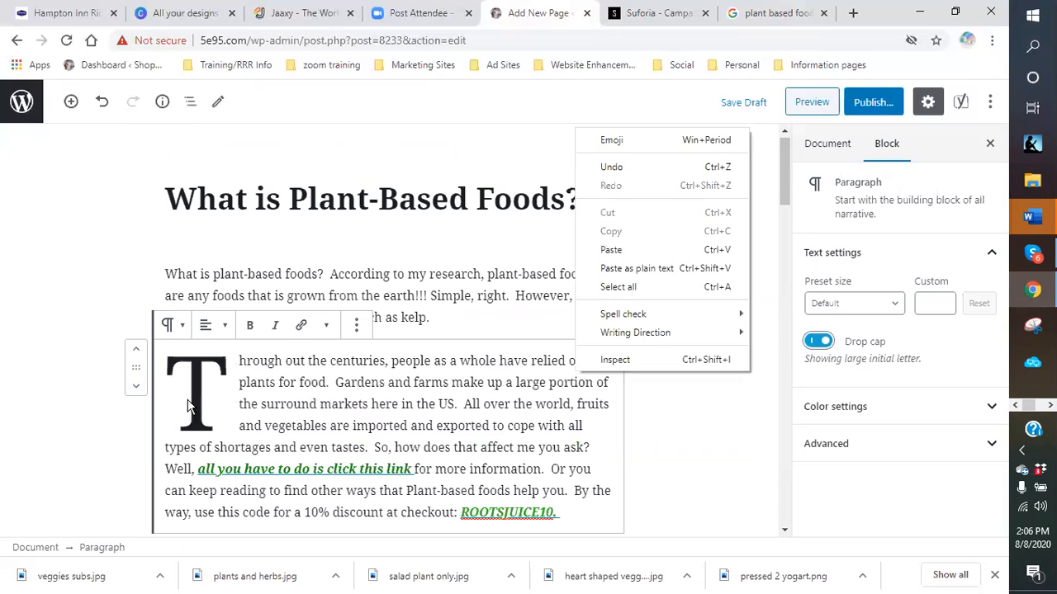
click(216, 402)
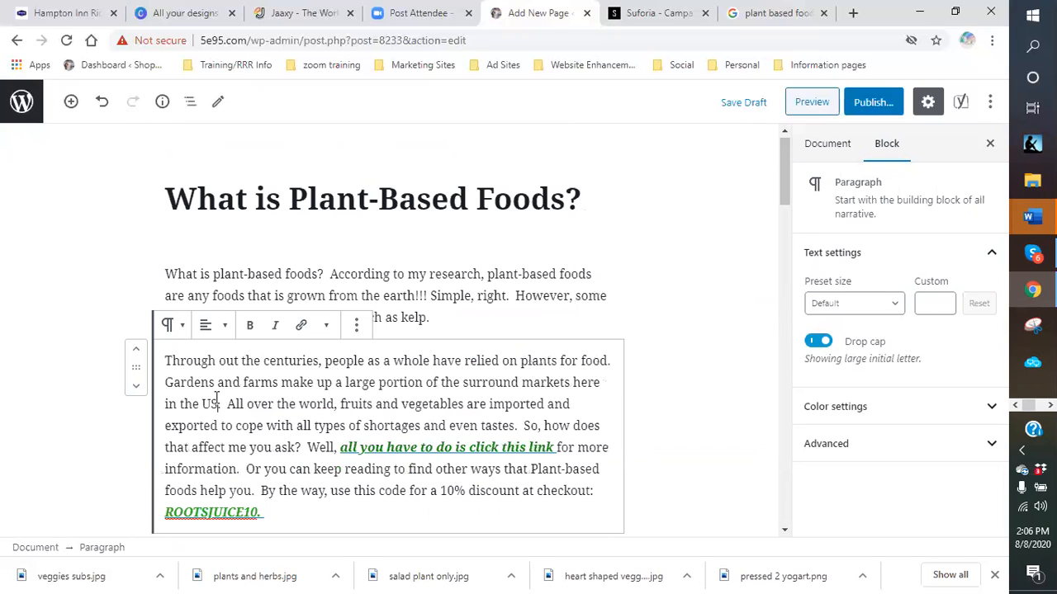
click(667, 411)
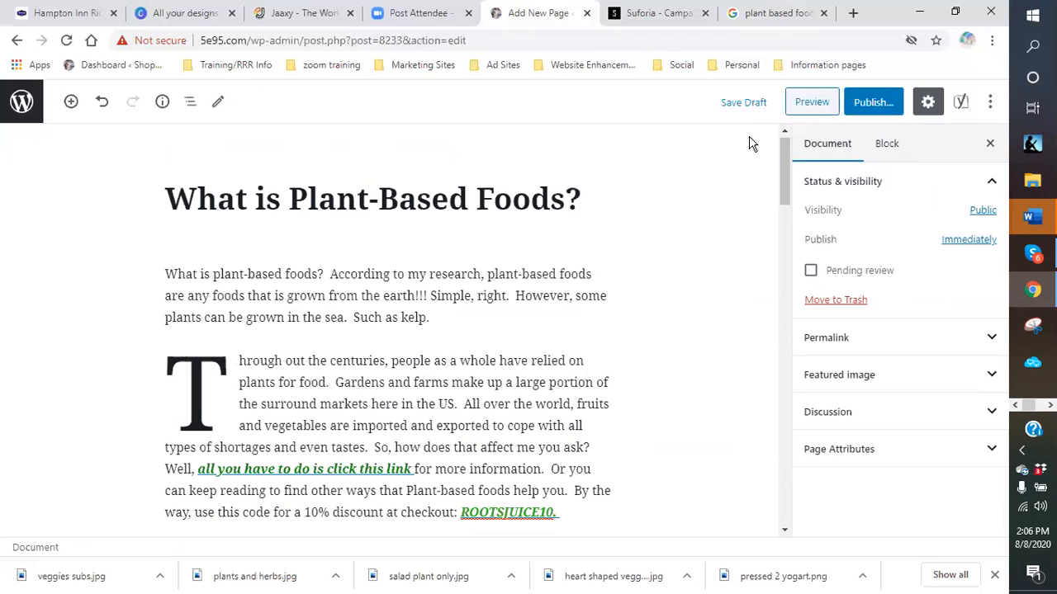
click(810, 105)
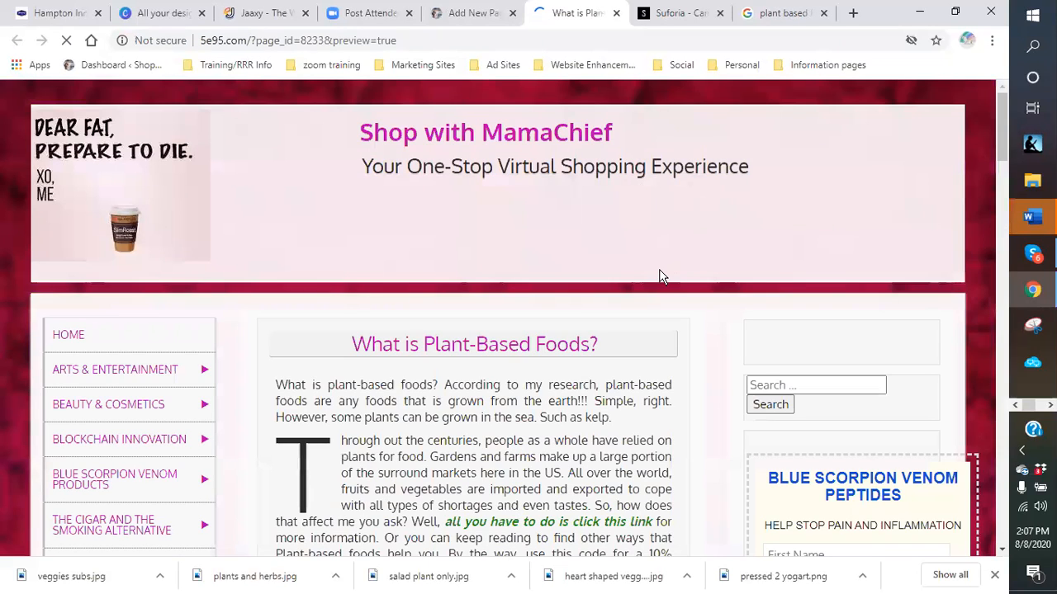
- Scroll through the page preview, then close it to return to the editor
scroll(331, 296, down, 3)
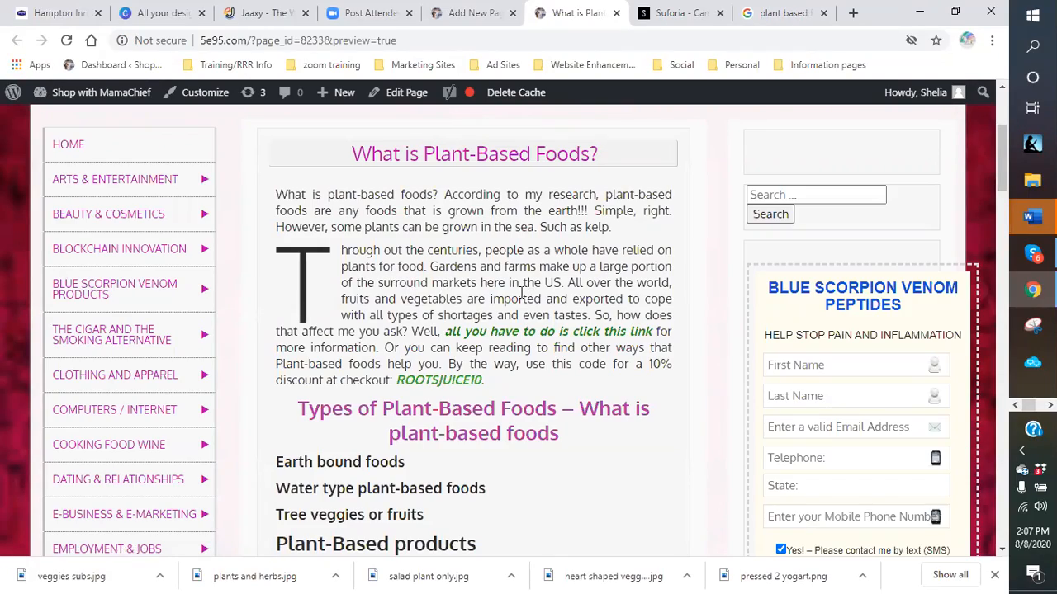
scroll(522, 293, down, 5)
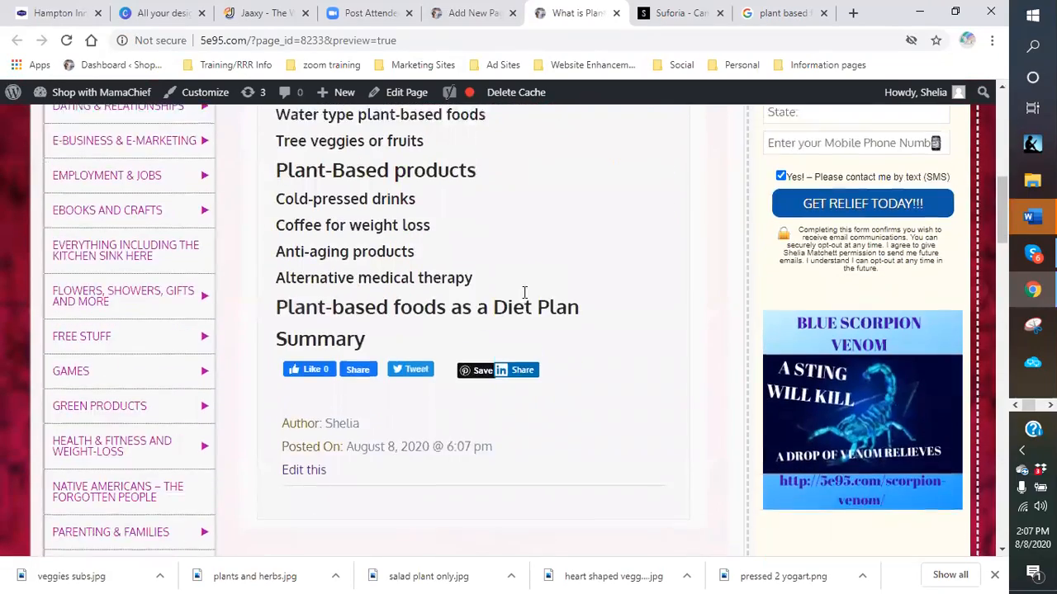
scroll(523, 292, up, 5)
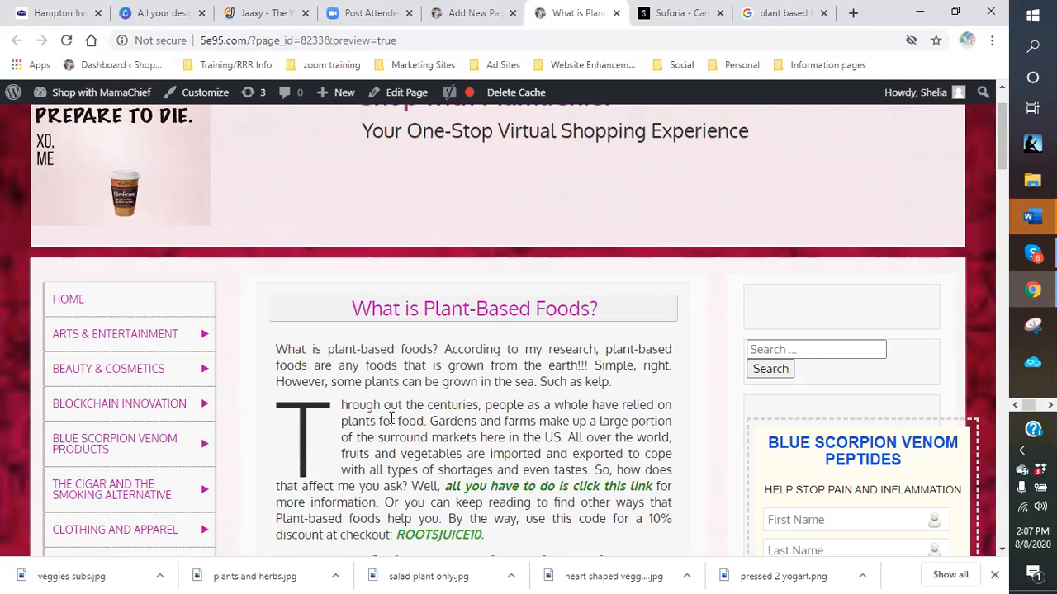
scroll(391, 418, down, 2)
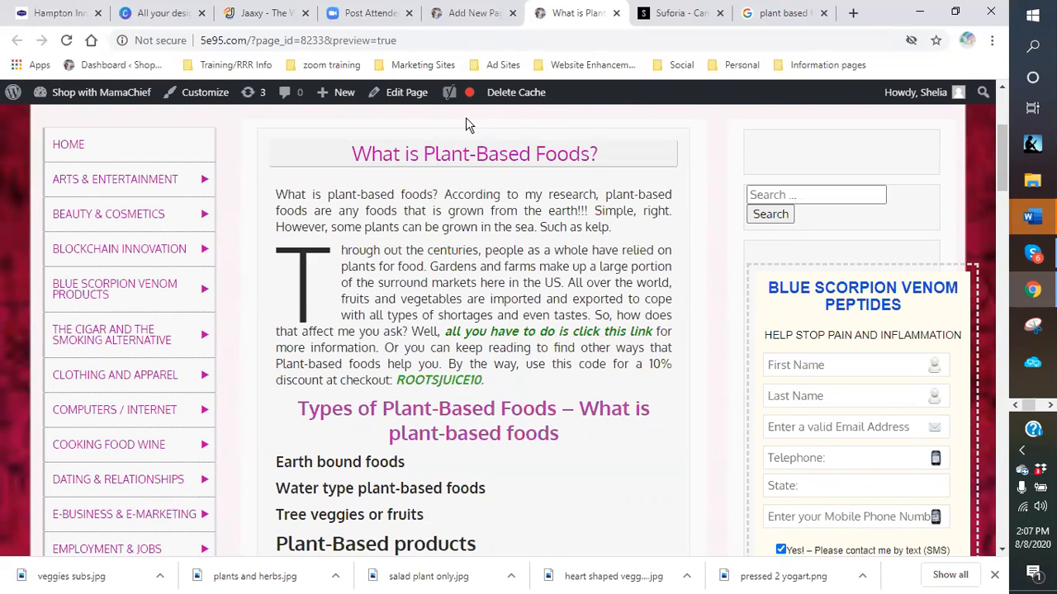
click(616, 12)
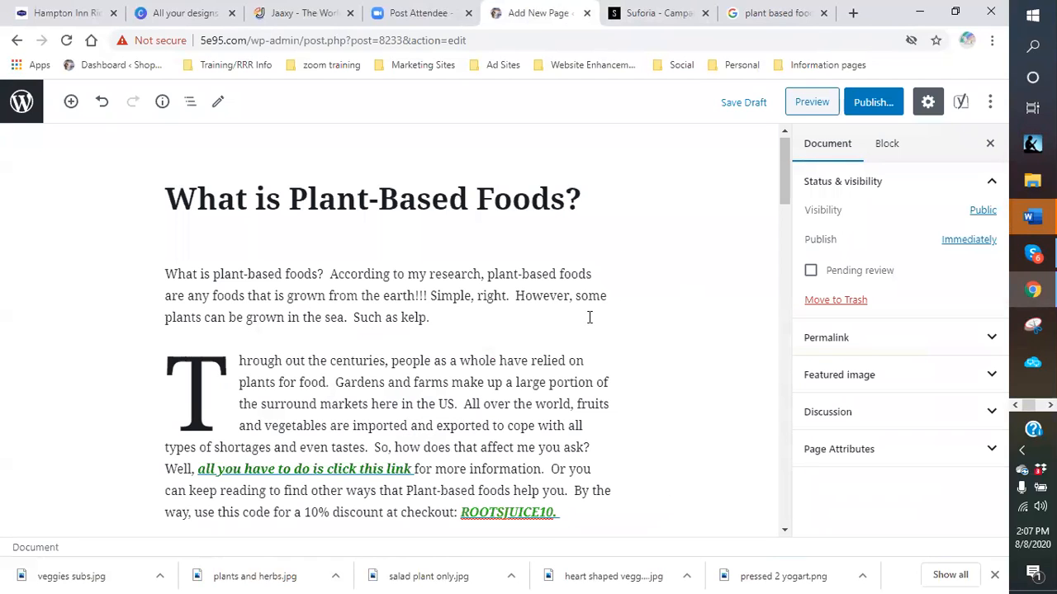
click(270, 382)
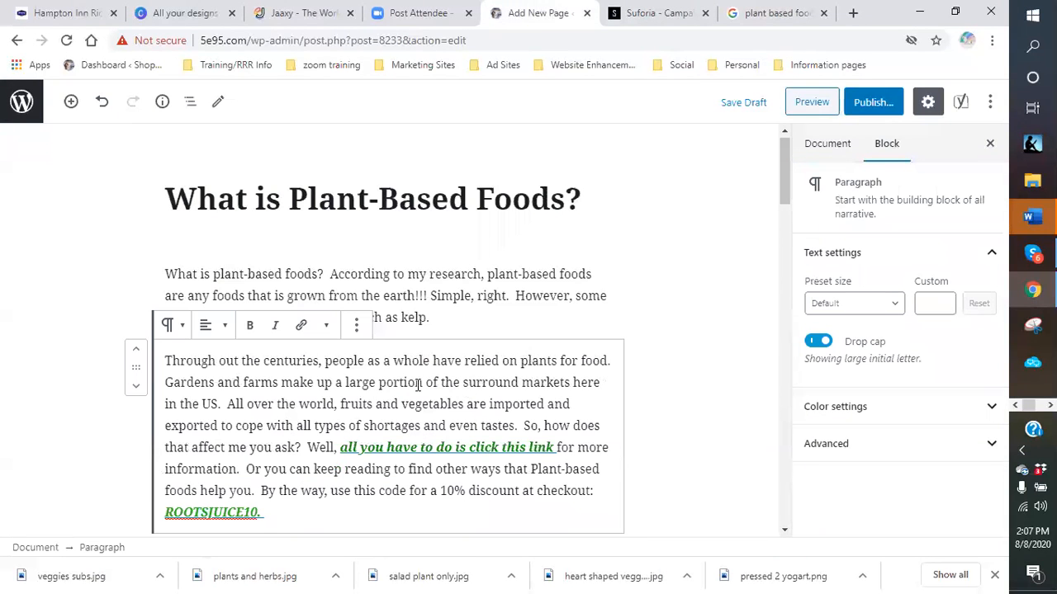
click(818, 341)
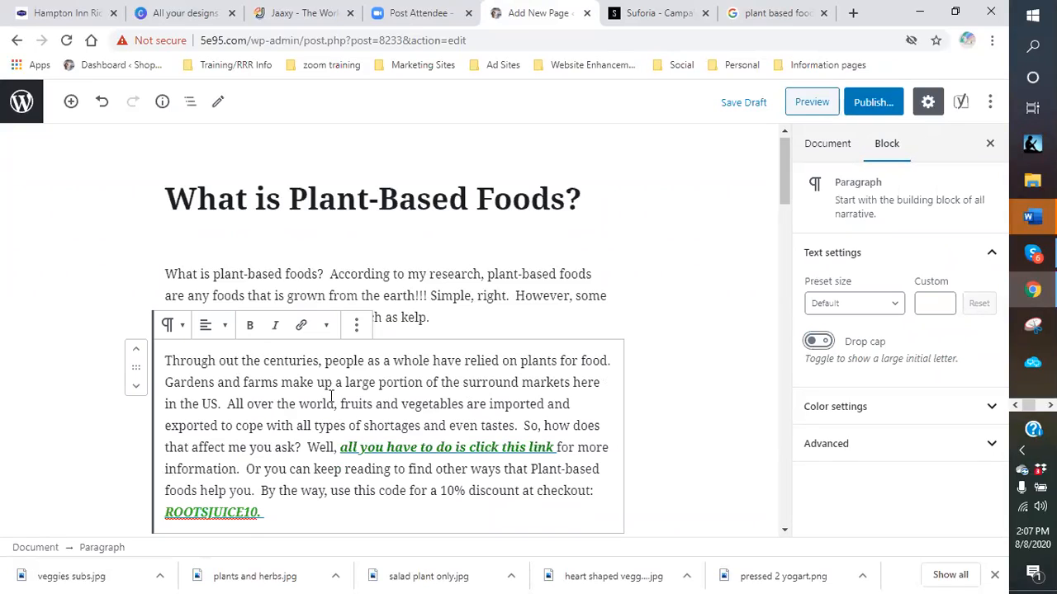
click(182, 403)
click(819, 342)
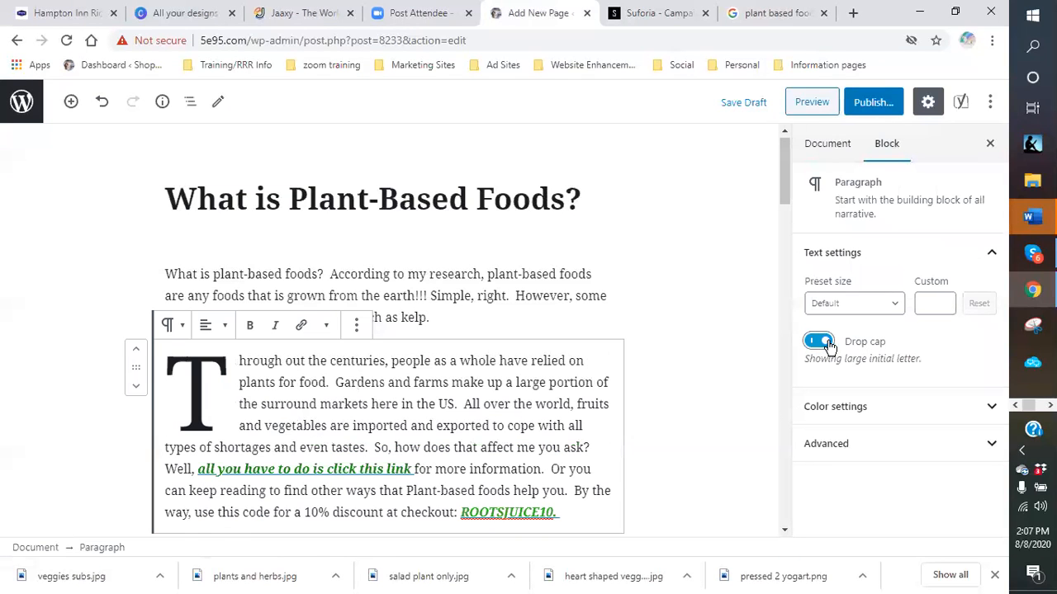
click(232, 377)
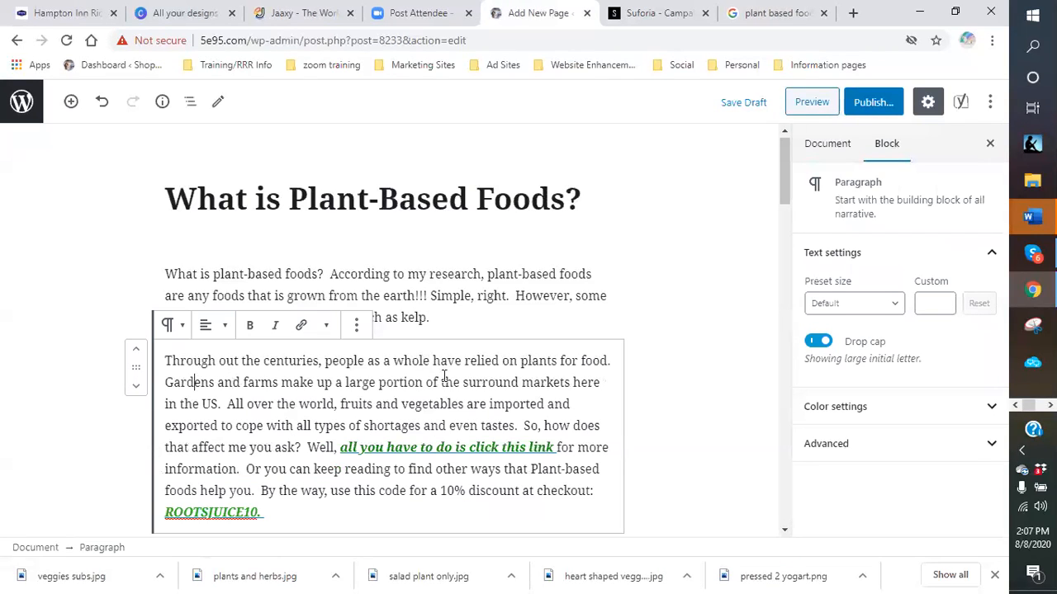
click(152, 367)
click(160, 370)
click(160, 368)
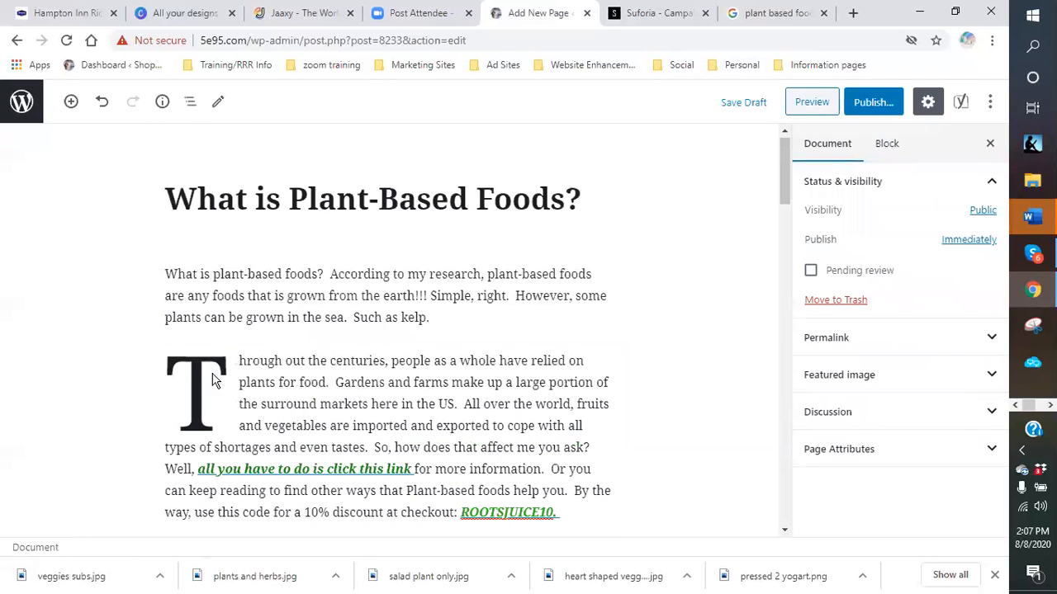
click(210, 373)
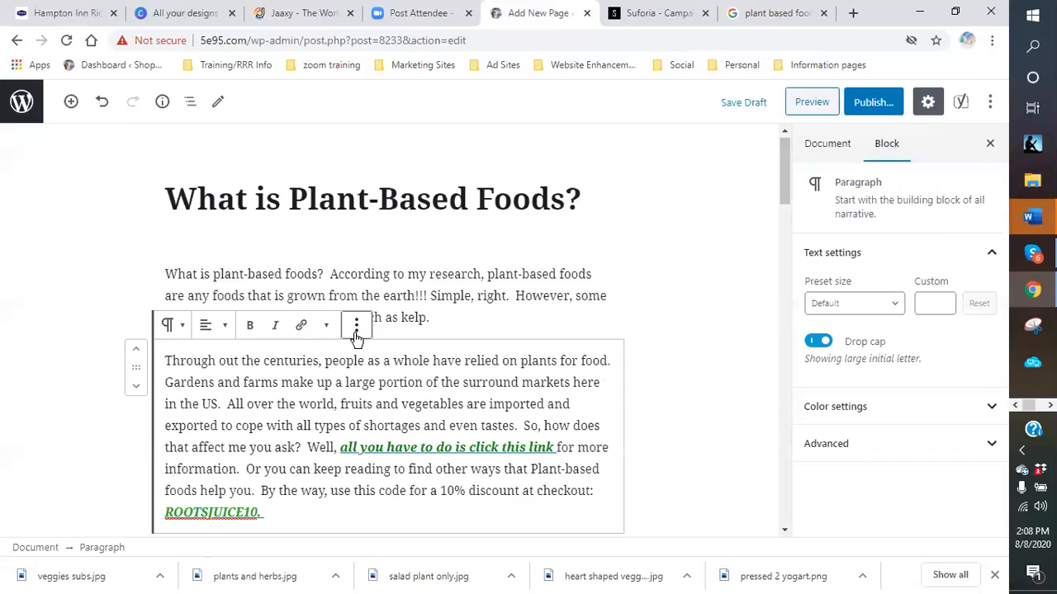
click(693, 367)
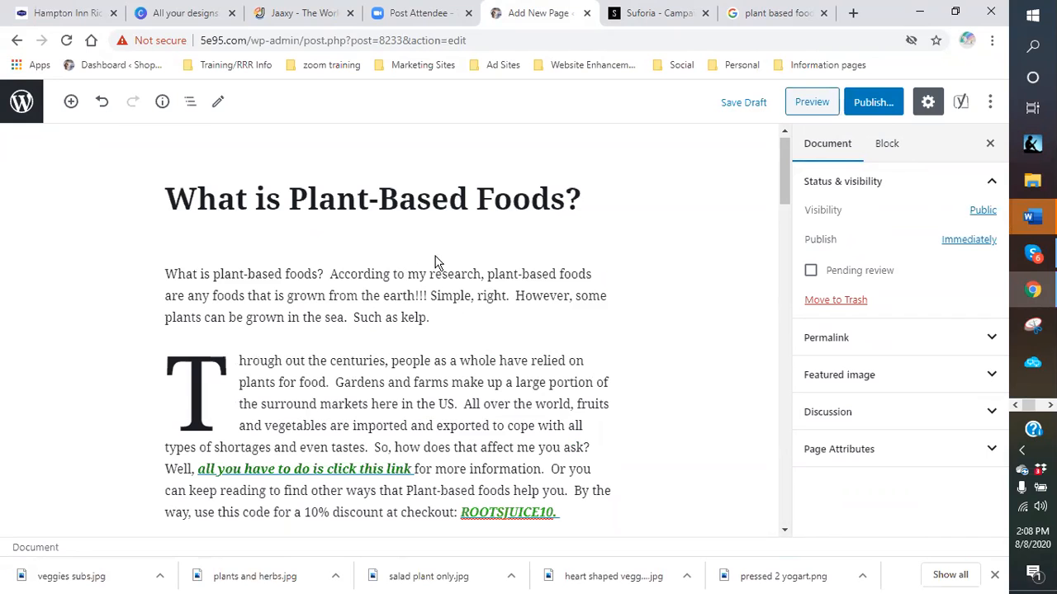
scroll(516, 260, down, 2)
click(517, 260)
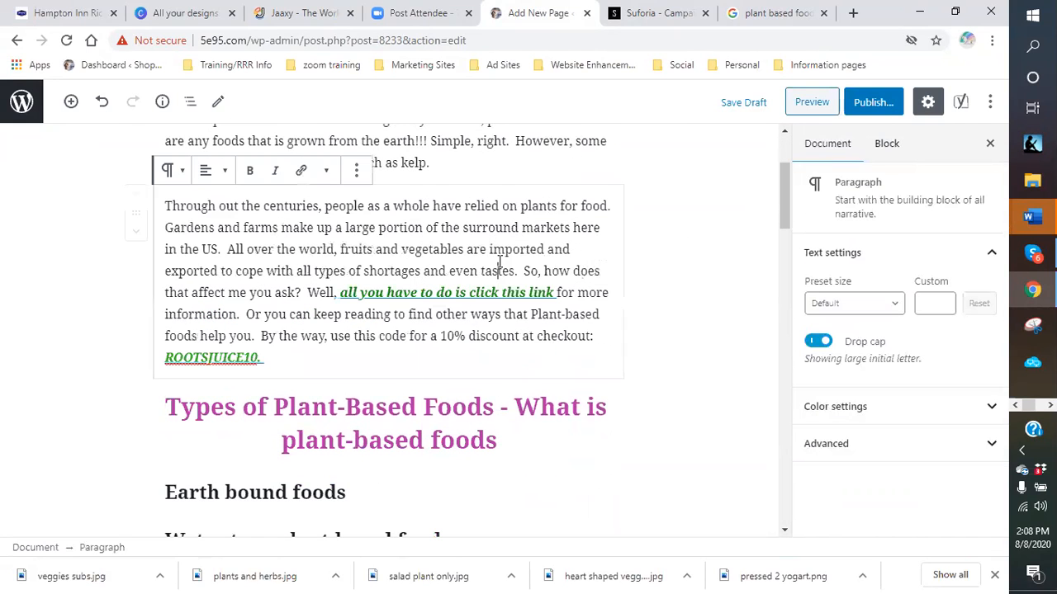
scroll(584, 263, down, 1)
scroll(533, 271, down, 2)
scroll(537, 266, up, 5)
scroll(610, 260, down, 4)
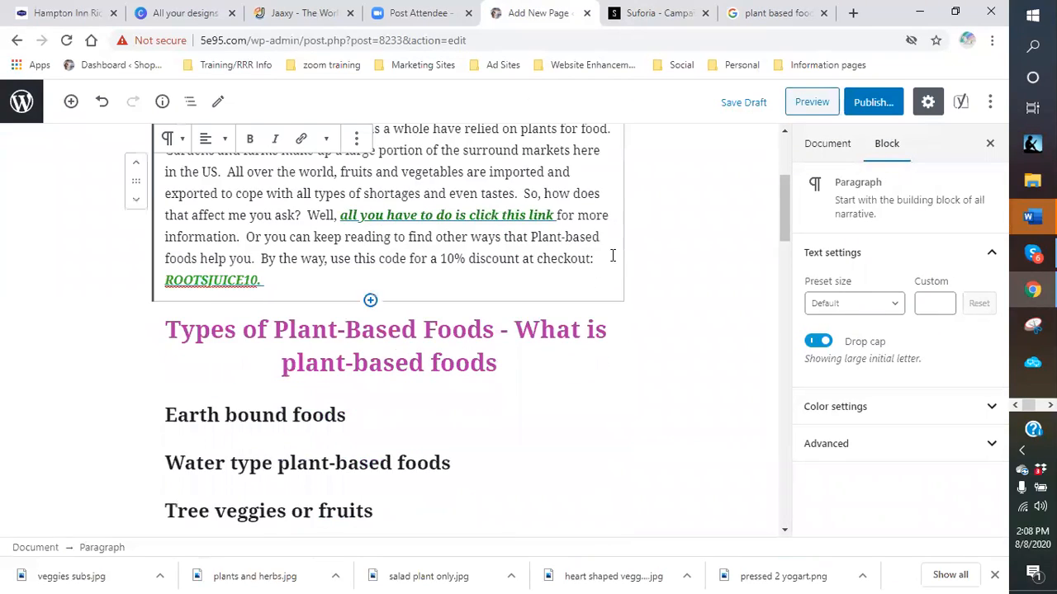
scroll(578, 265, up, 1)
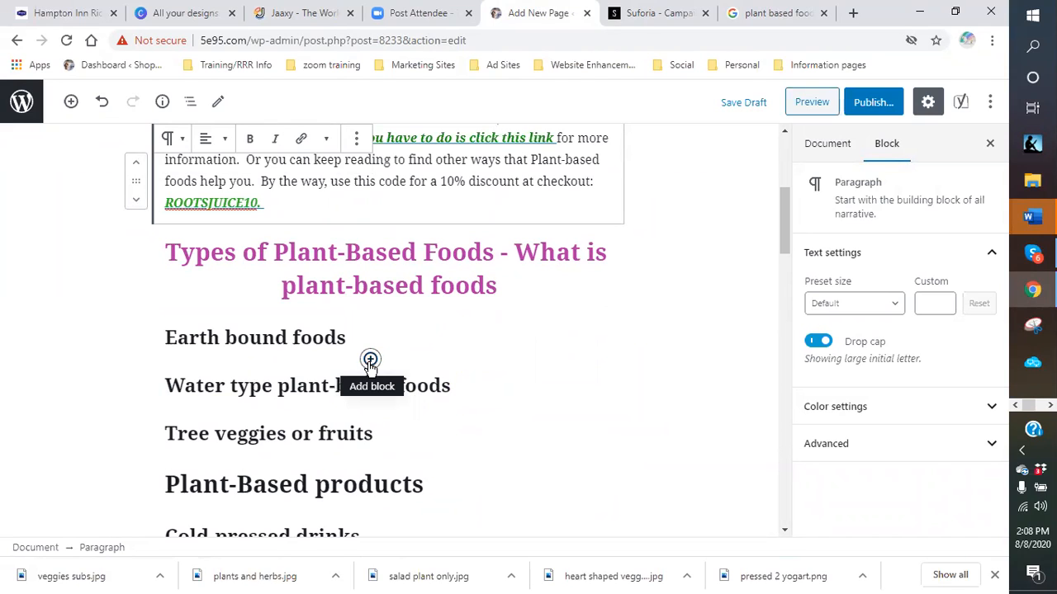
- Insert an Image block below the Earth bound foods line
click(370, 361)
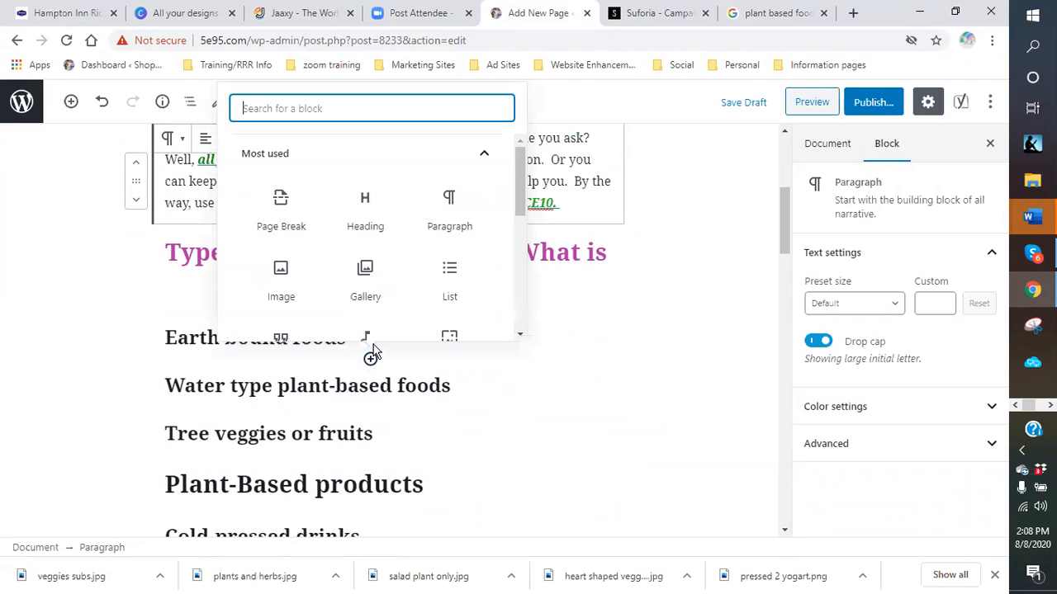
click(283, 295)
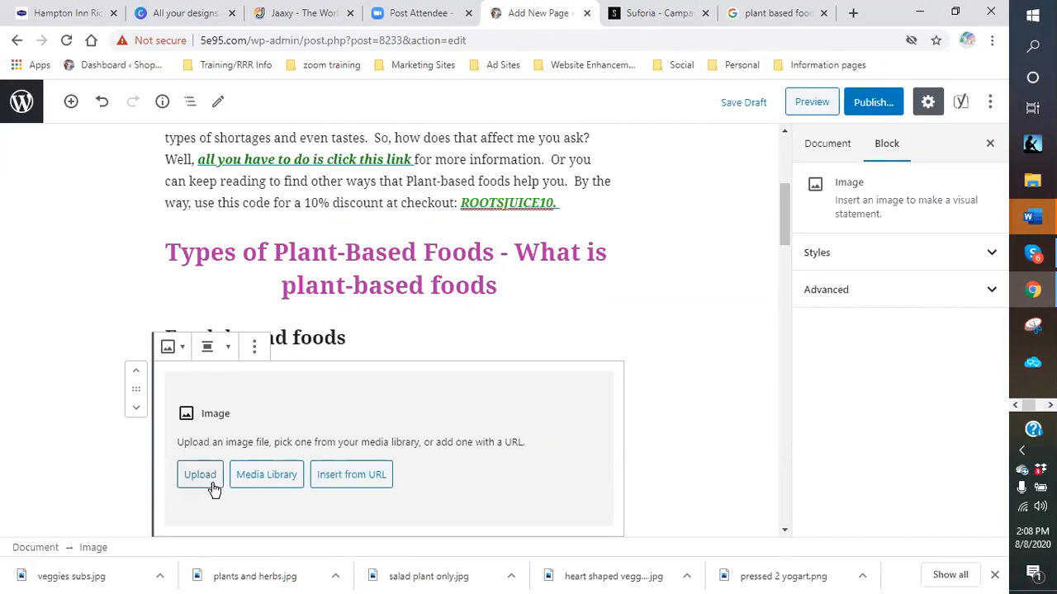
- Try uploading the plants and herbs picture from the plant-based products folder into the Image block
click(190, 481)
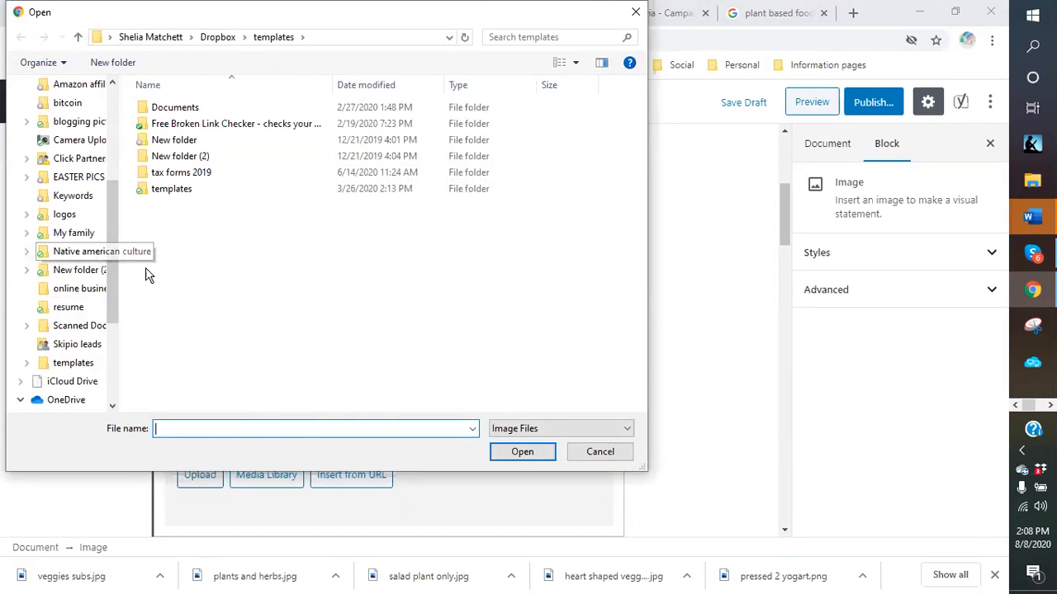
scroll(107, 231, up, 5)
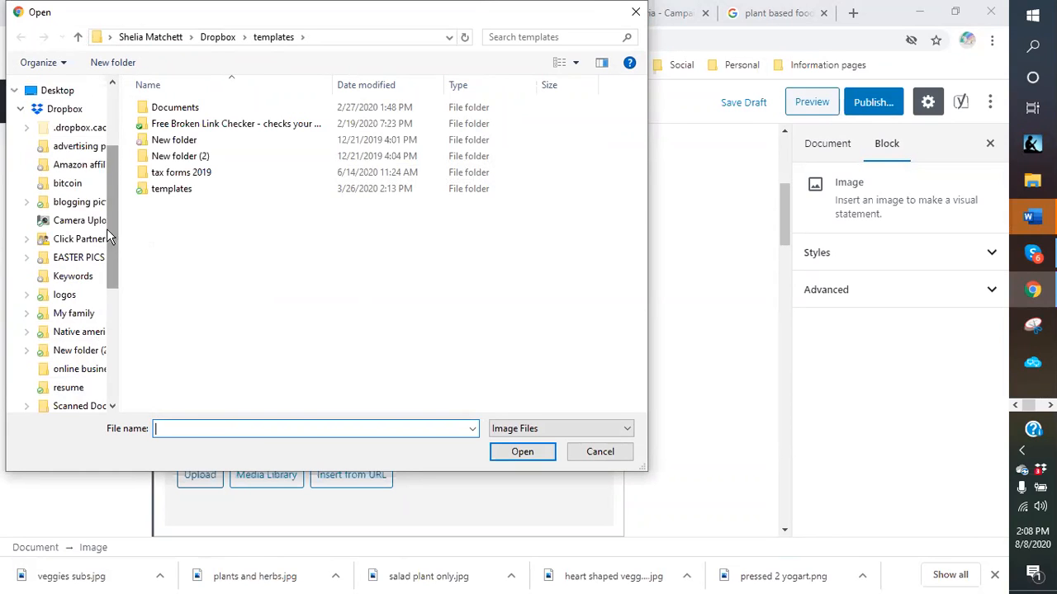
click(65, 142)
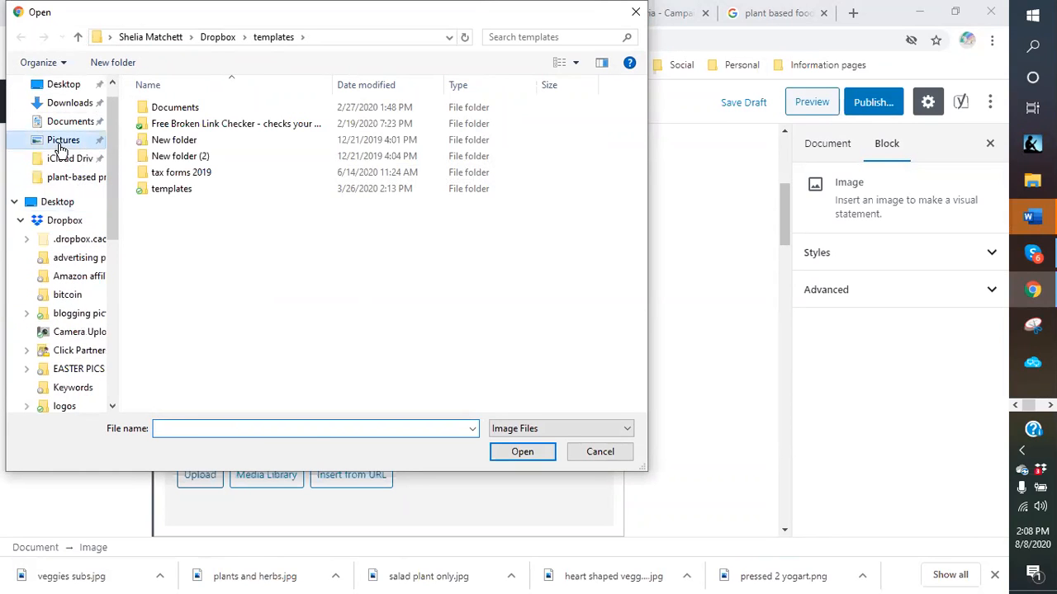
double_click(204, 287)
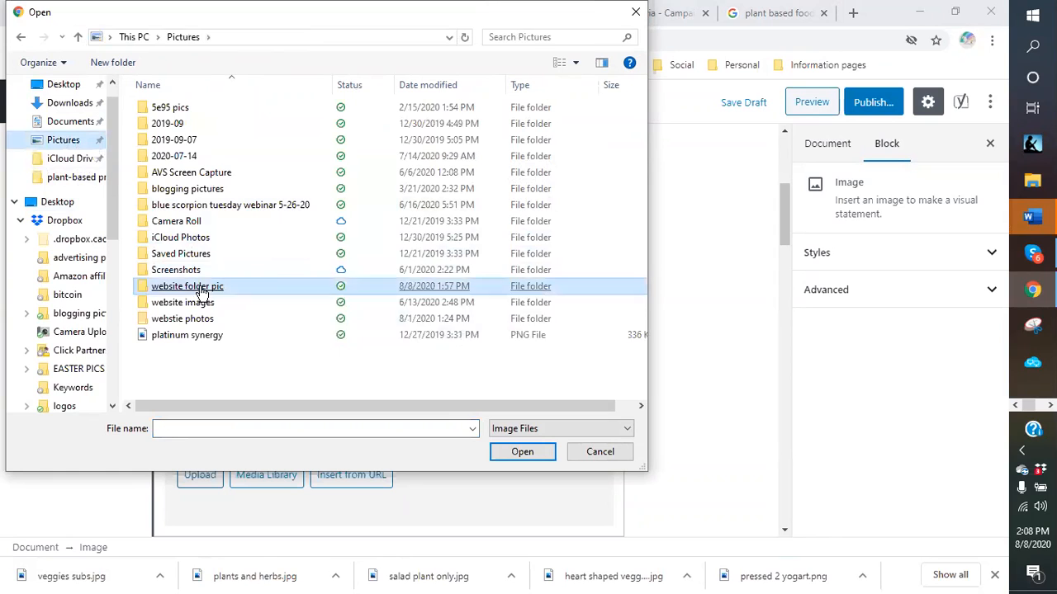
double_click(225, 141)
click(227, 148)
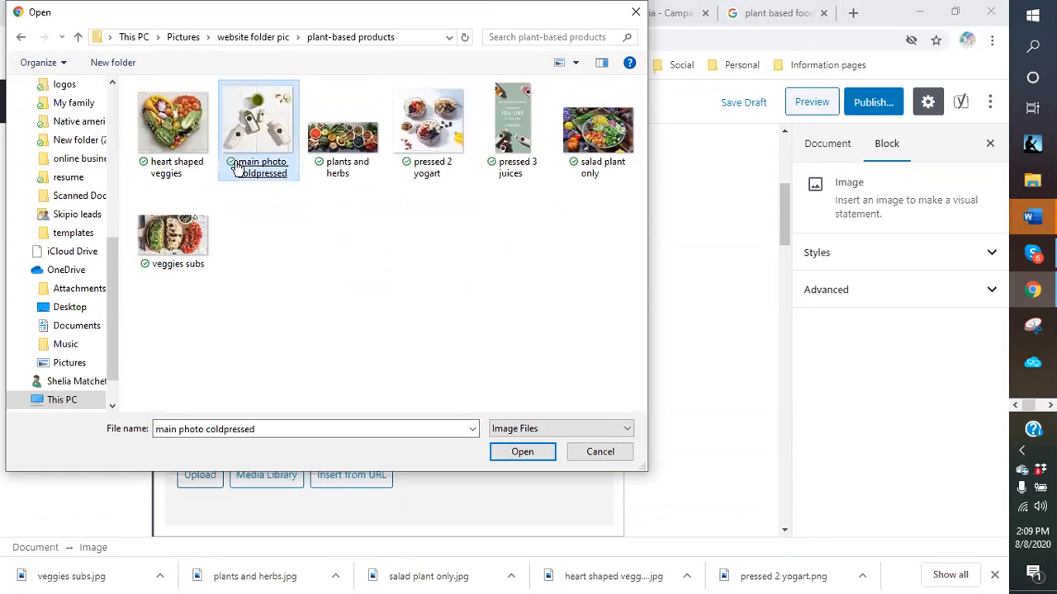
click(314, 175)
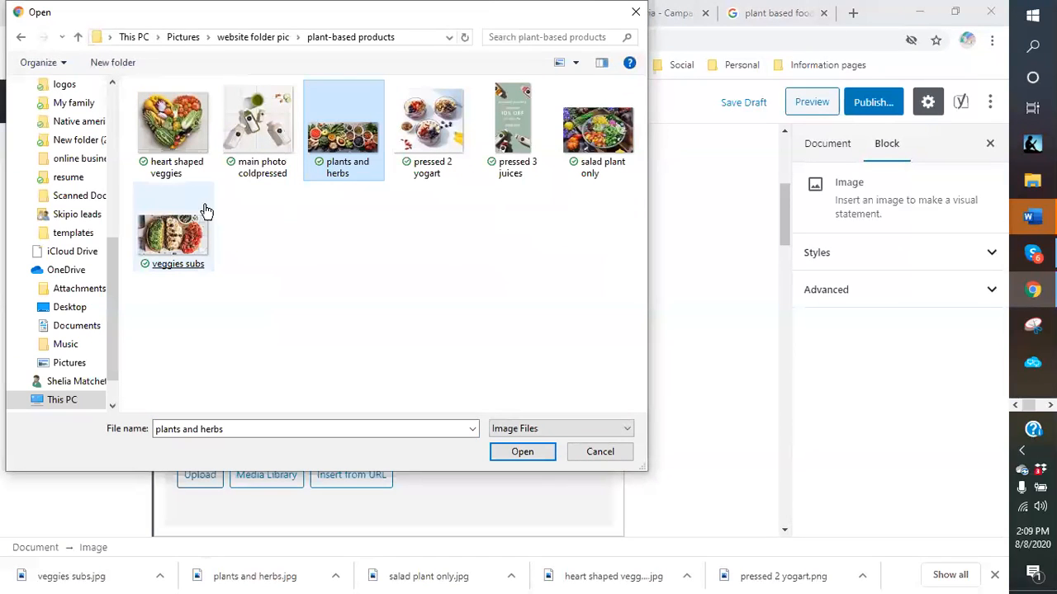
double_click(360, 149)
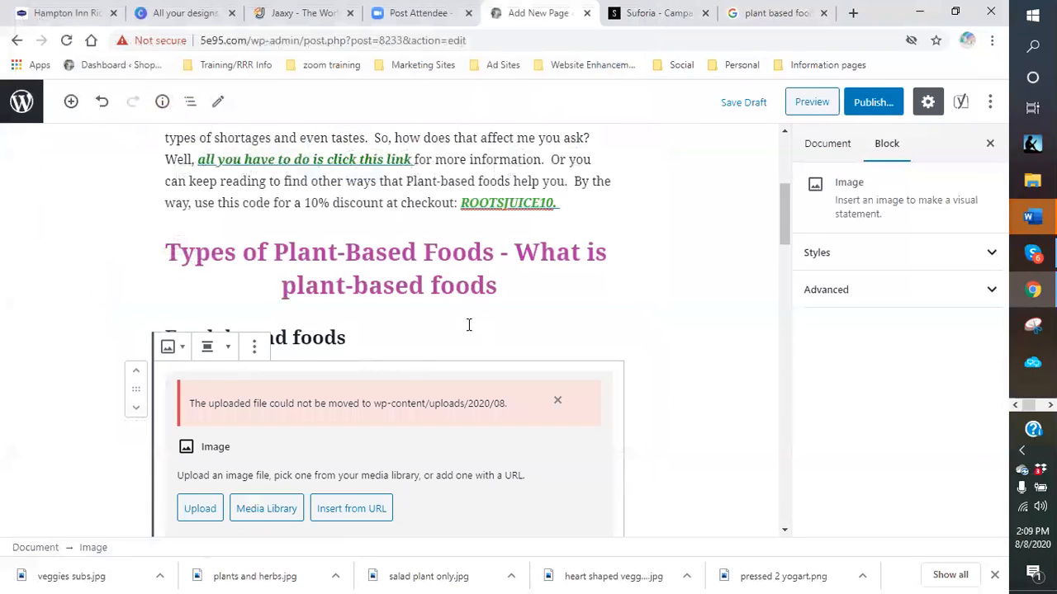
click(557, 400)
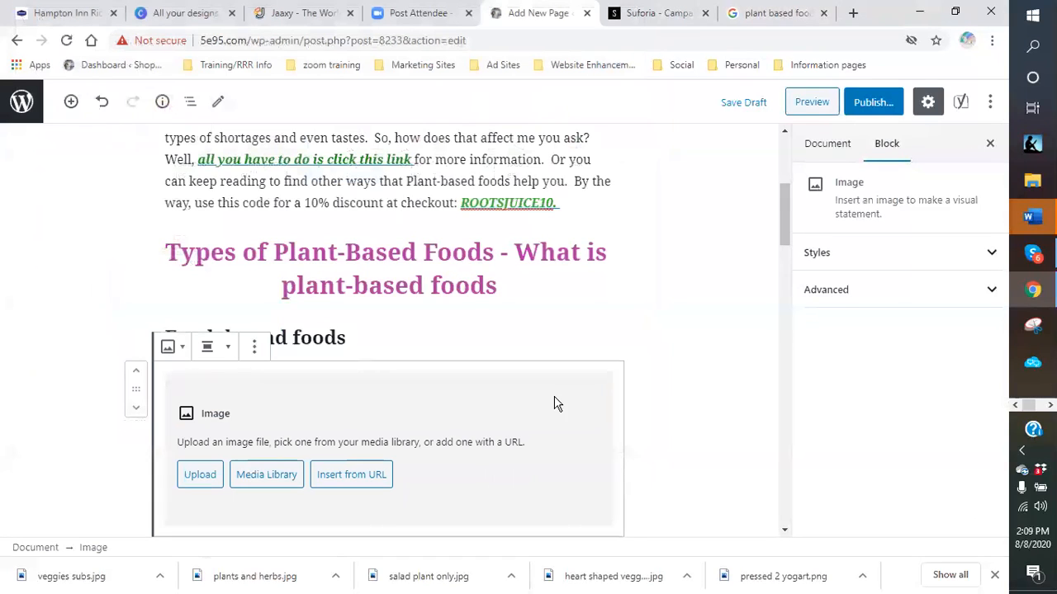
- Retry the upload with plants and herbs, then another product picture, dismissing each error
click(195, 481)
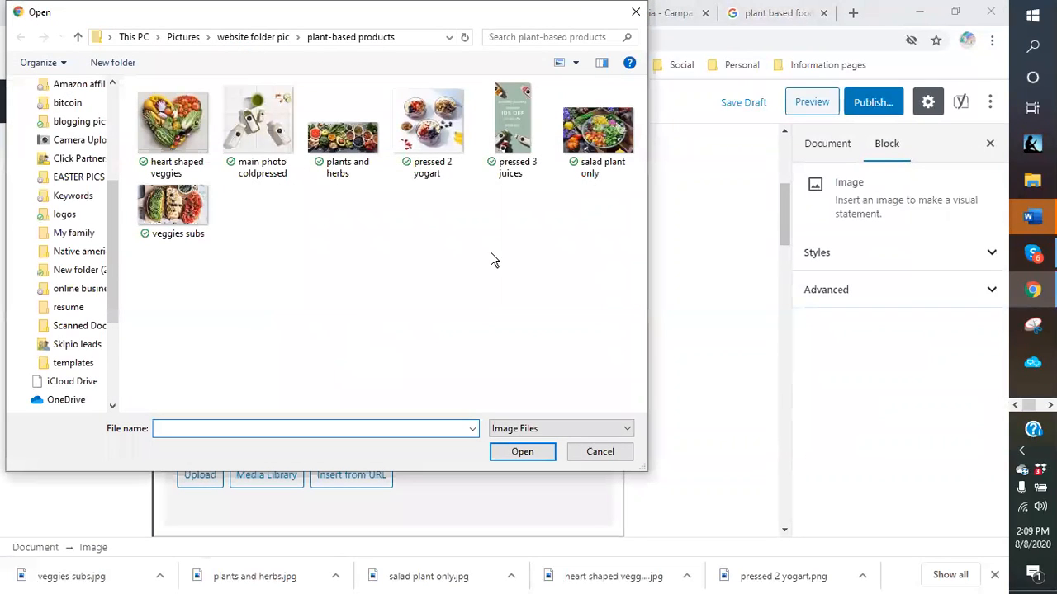
double_click(353, 160)
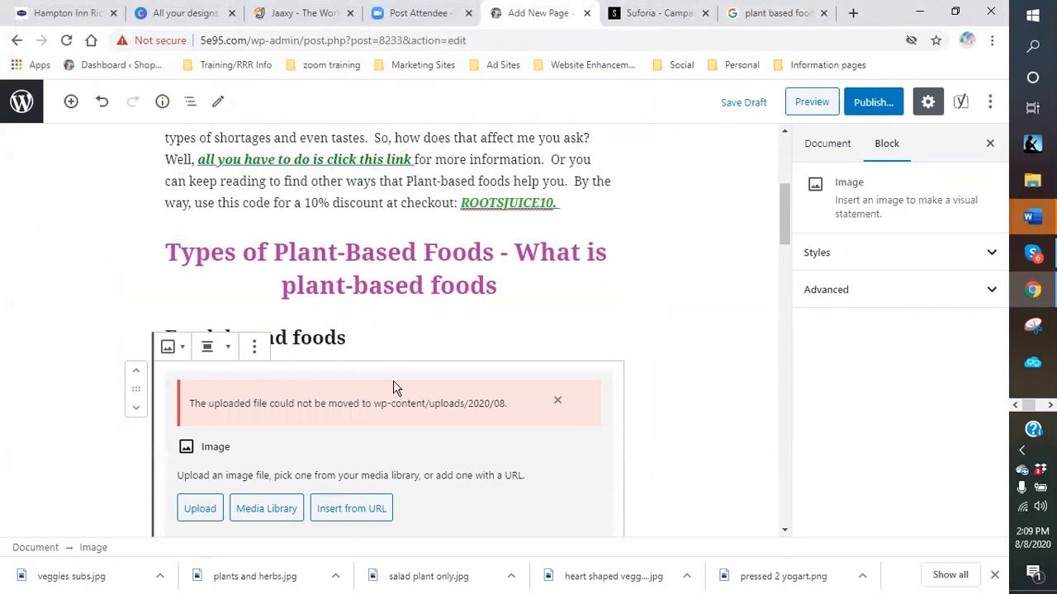
click(557, 403)
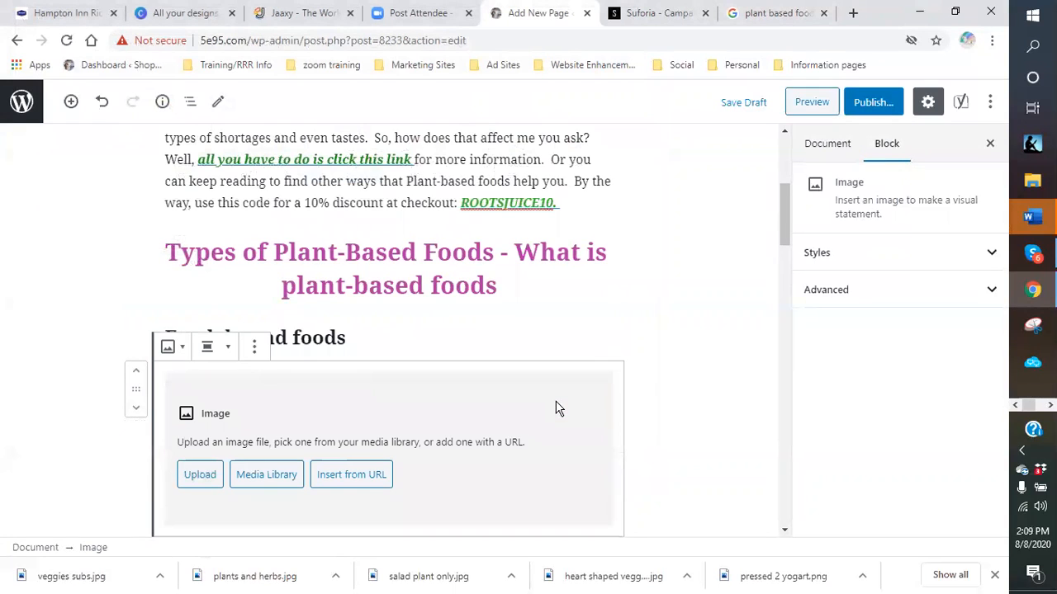
click(195, 474)
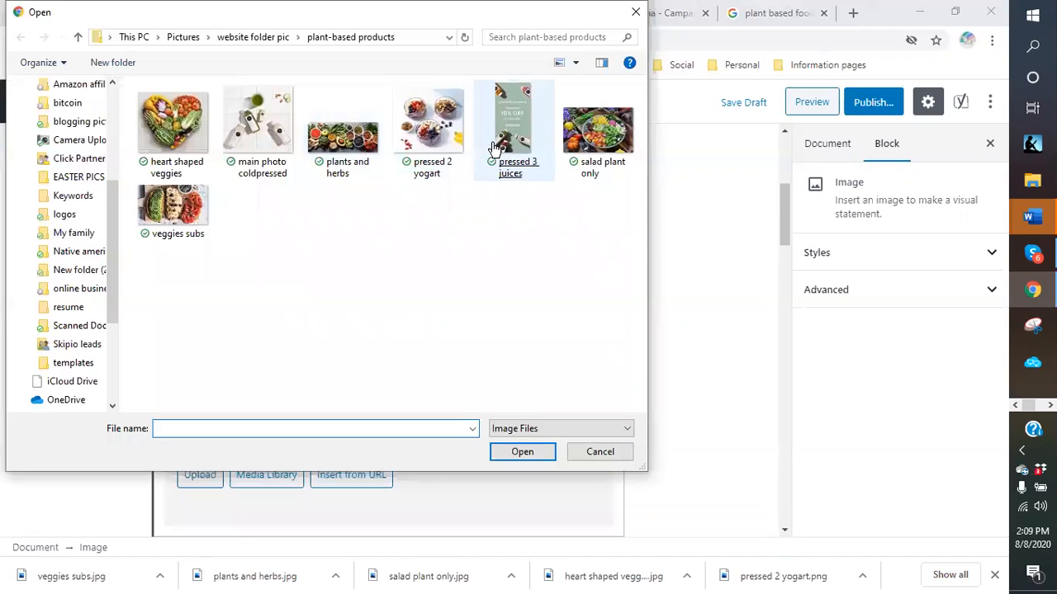
double_click(590, 144)
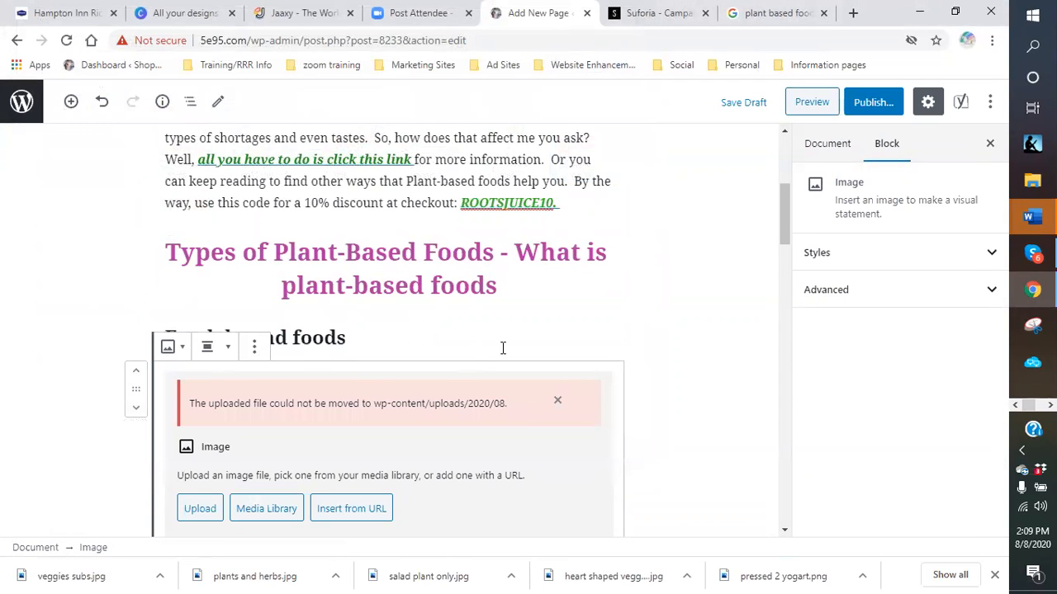
click(558, 401)
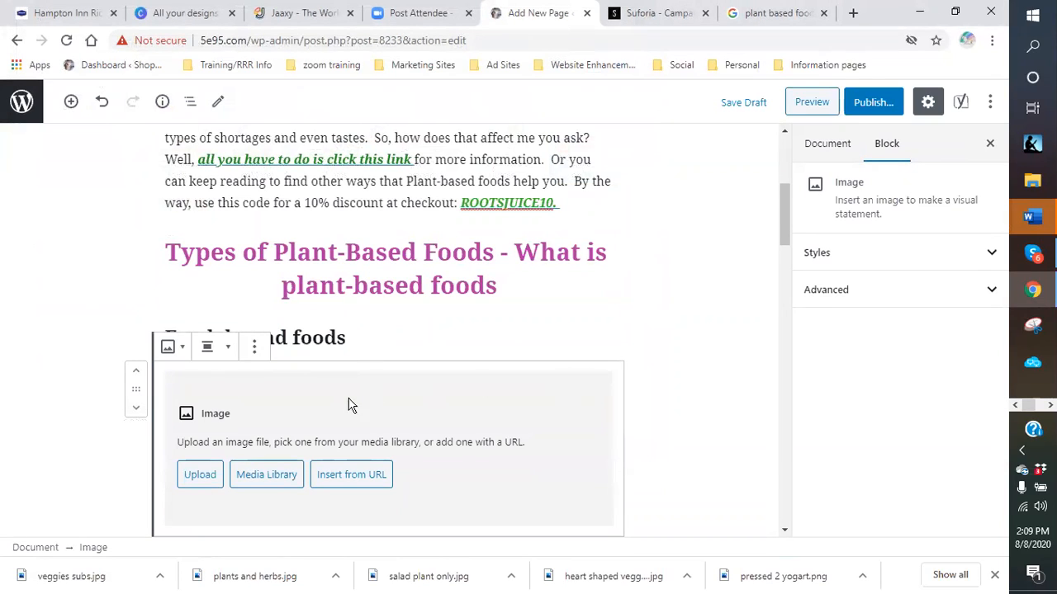
- Remove the empty Image block from the page
click(255, 346)
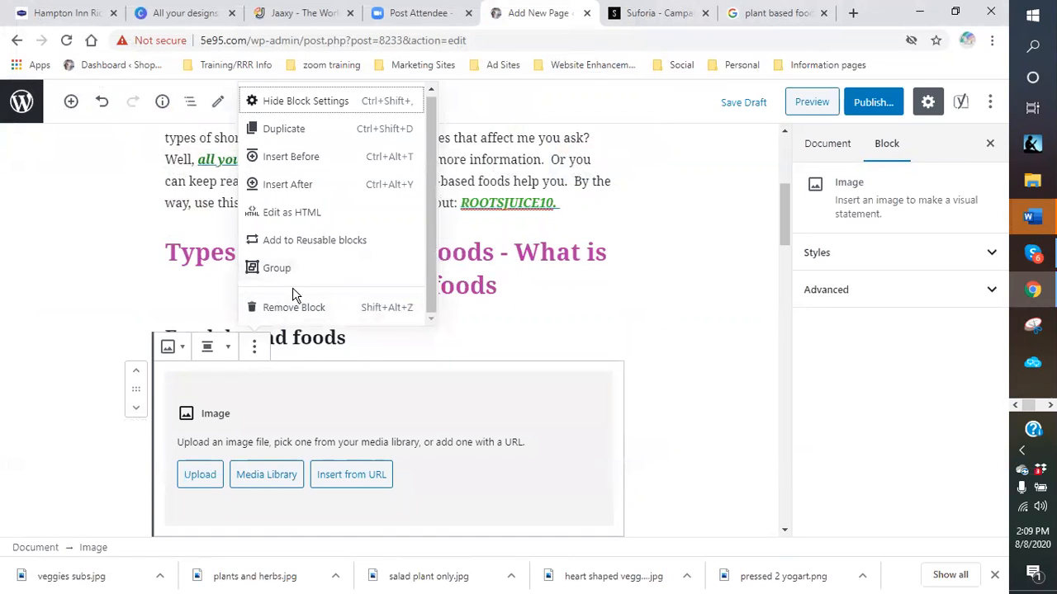
click(281, 308)
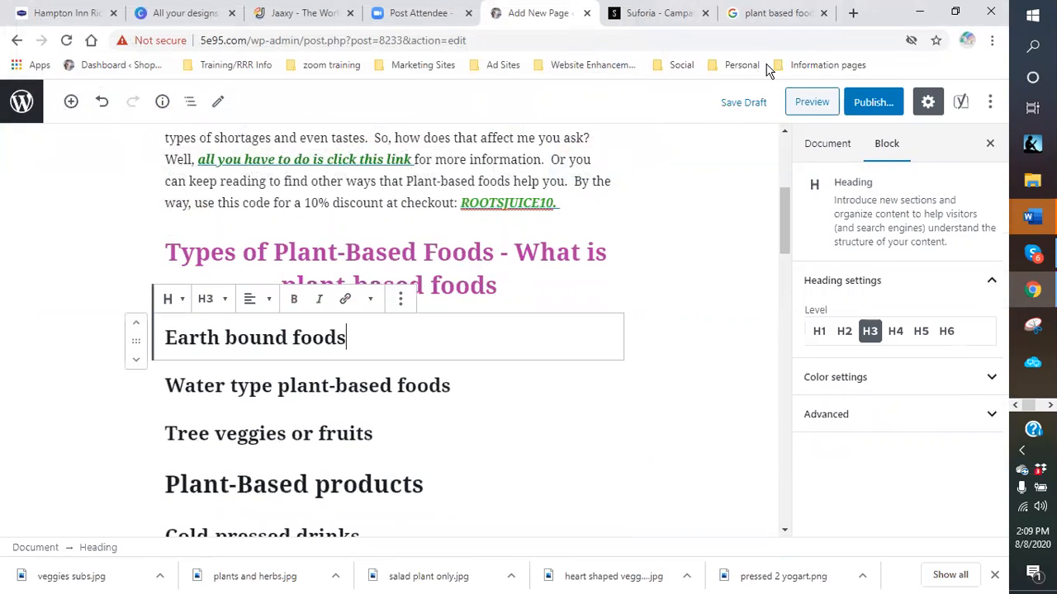
click(764, 13)
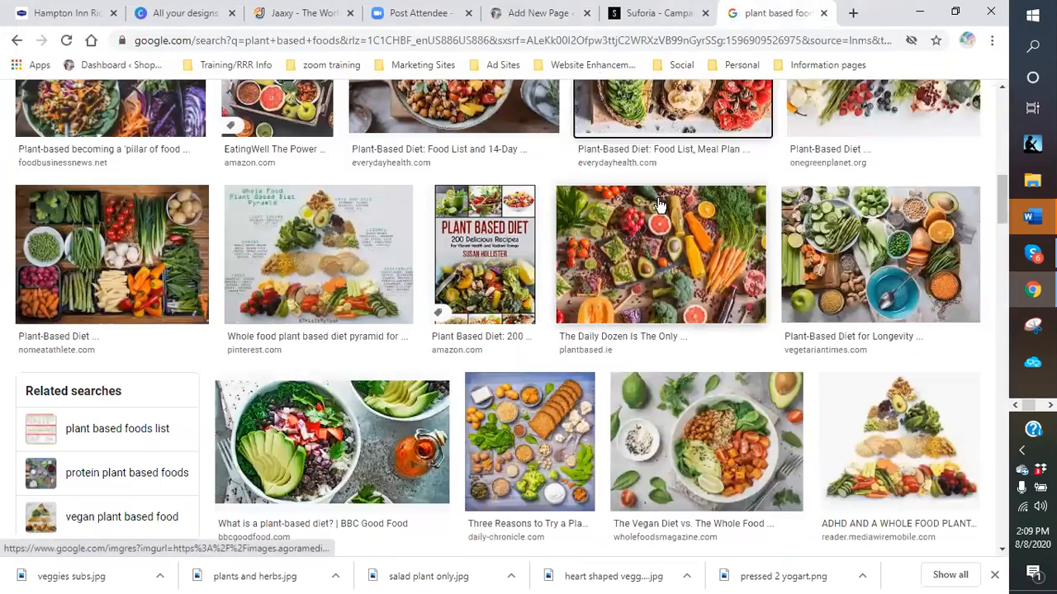
- Copy the colourful salad bowl picture from the Google Images results and return to the editor
scroll(883, 192, up, 7)
scroll(816, 252, up, 3)
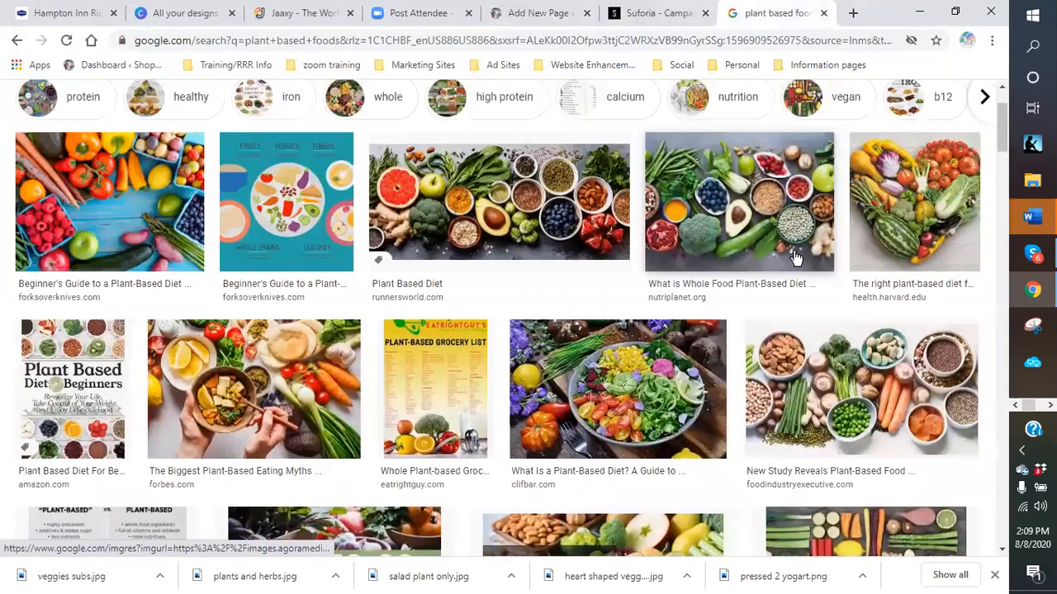
scroll(569, 231, down, 3)
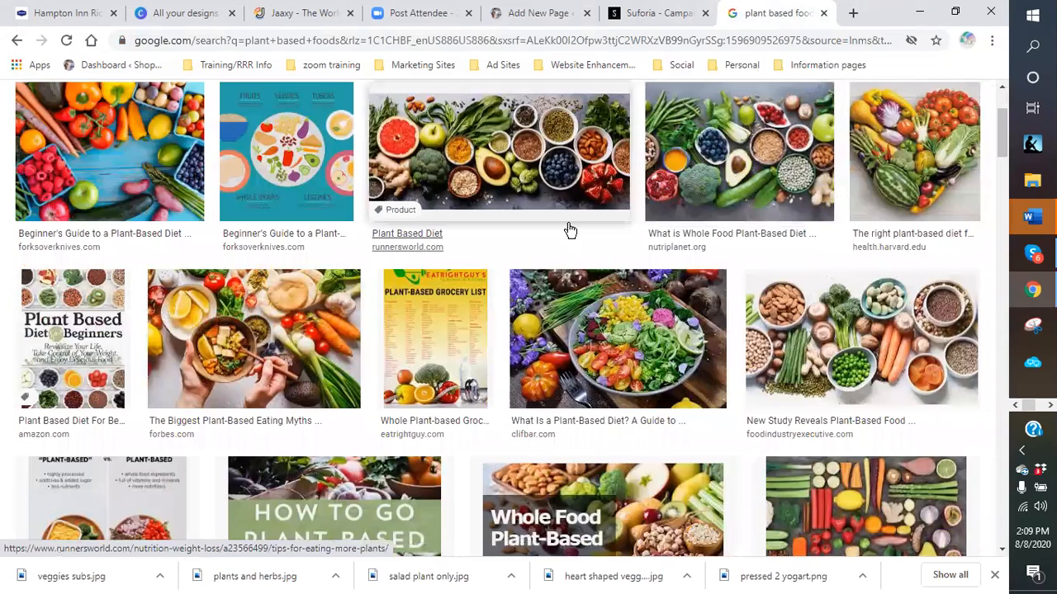
scroll(570, 231, up, 1)
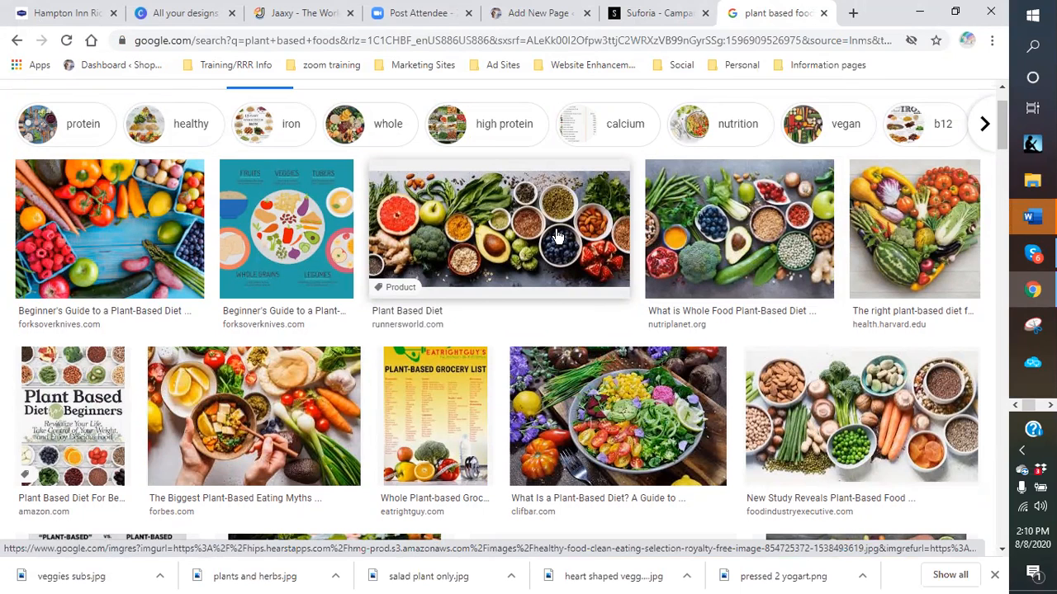
scroll(557, 238, down, 3)
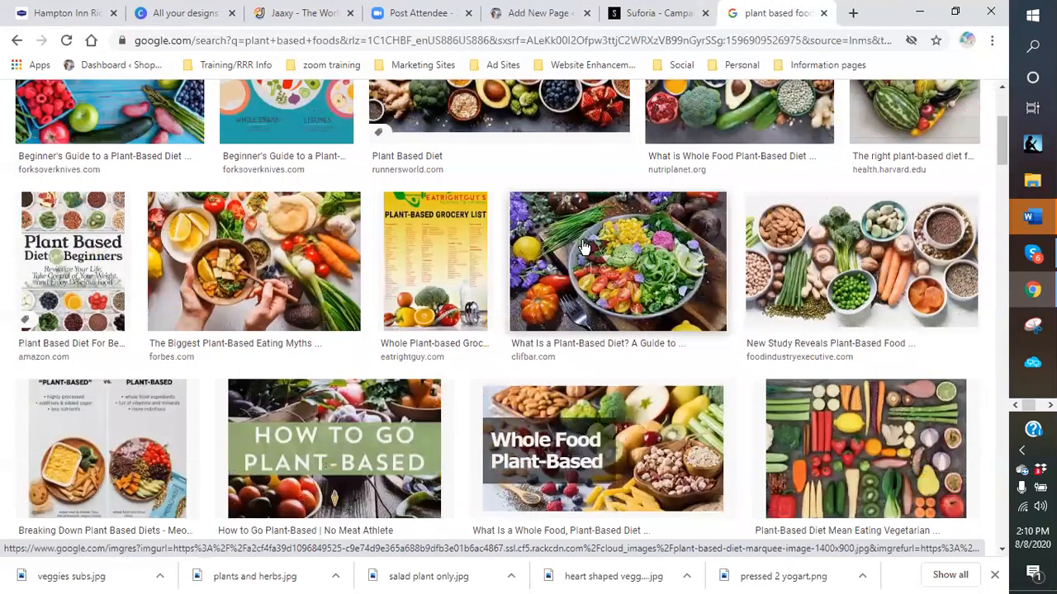
right_click(626, 221)
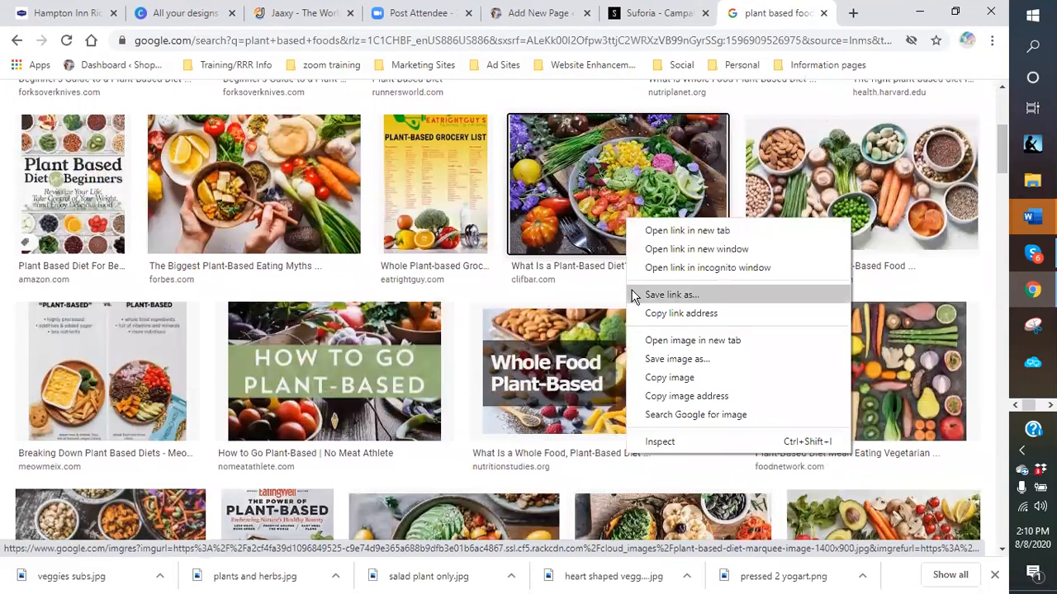
click(677, 369)
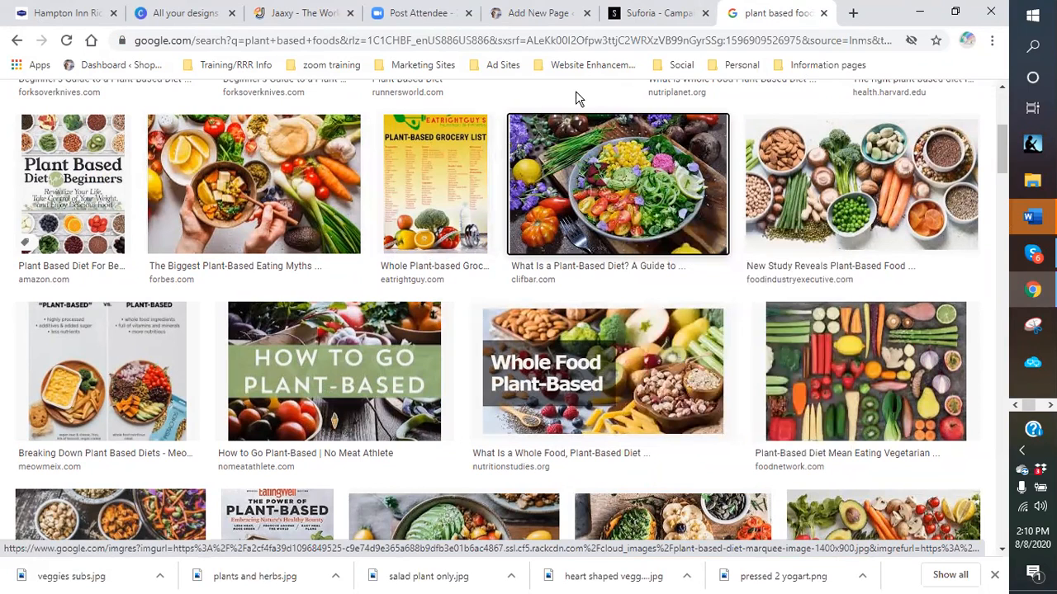
click(520, 15)
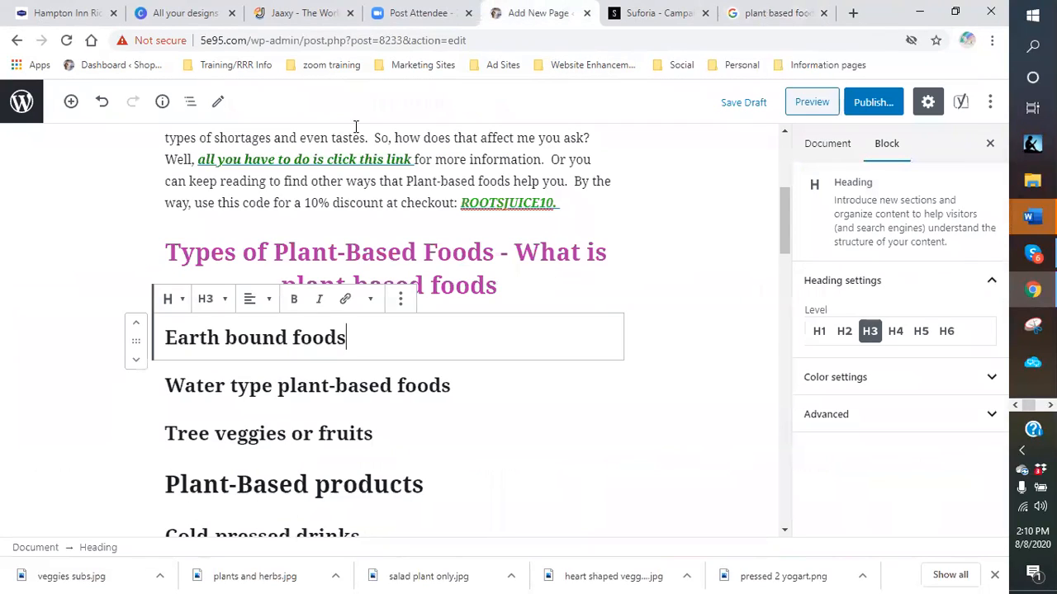
- Select 'large portion of the surround markets' and open the More rich text controls dropdown
scroll(380, 176, up, 2)
drag(335, 229, 515, 227)
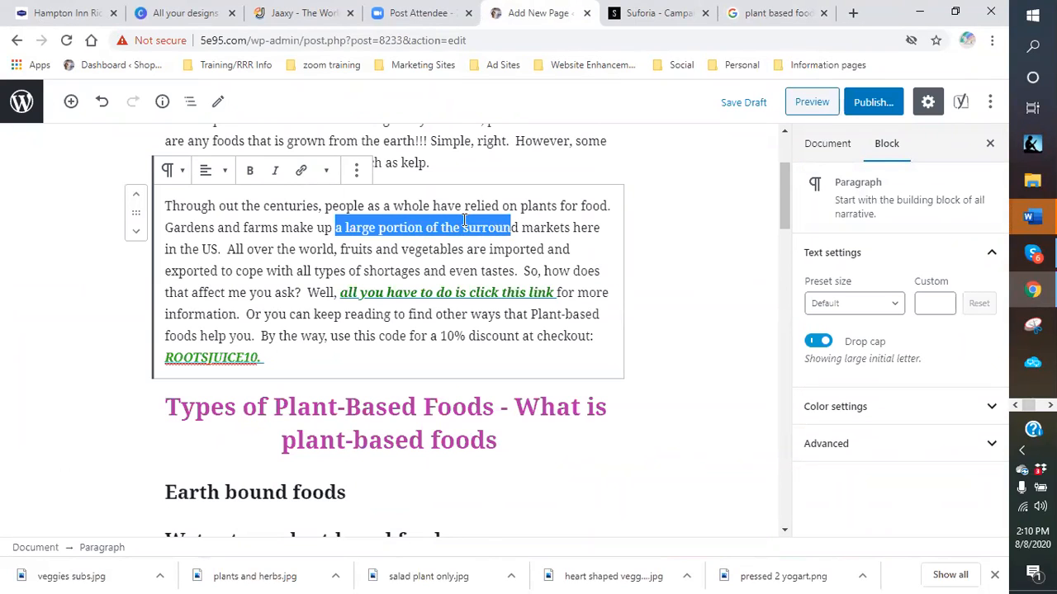
click(415, 292)
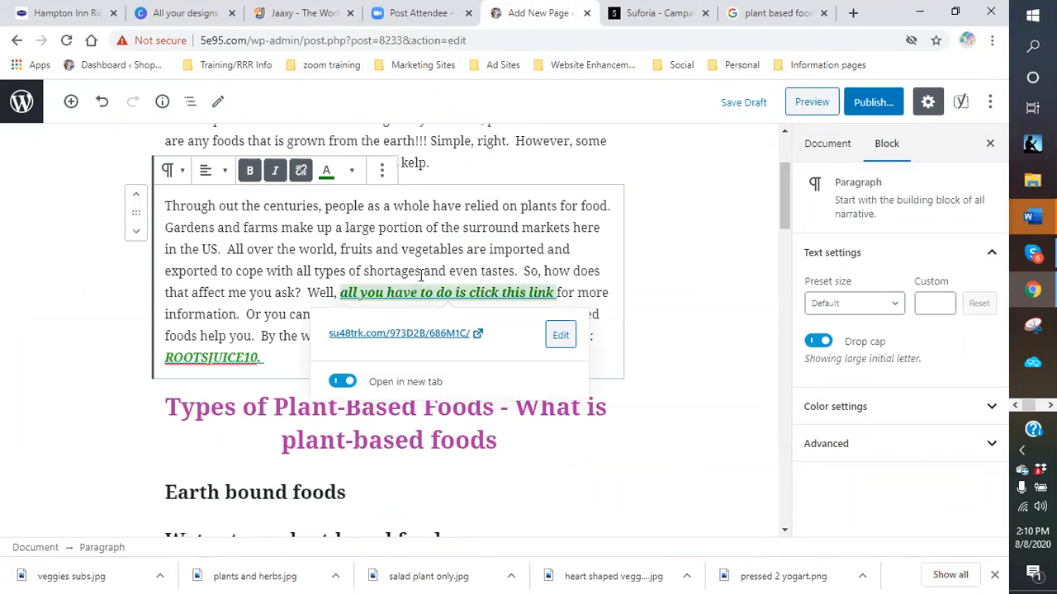
drag(340, 293, 557, 292)
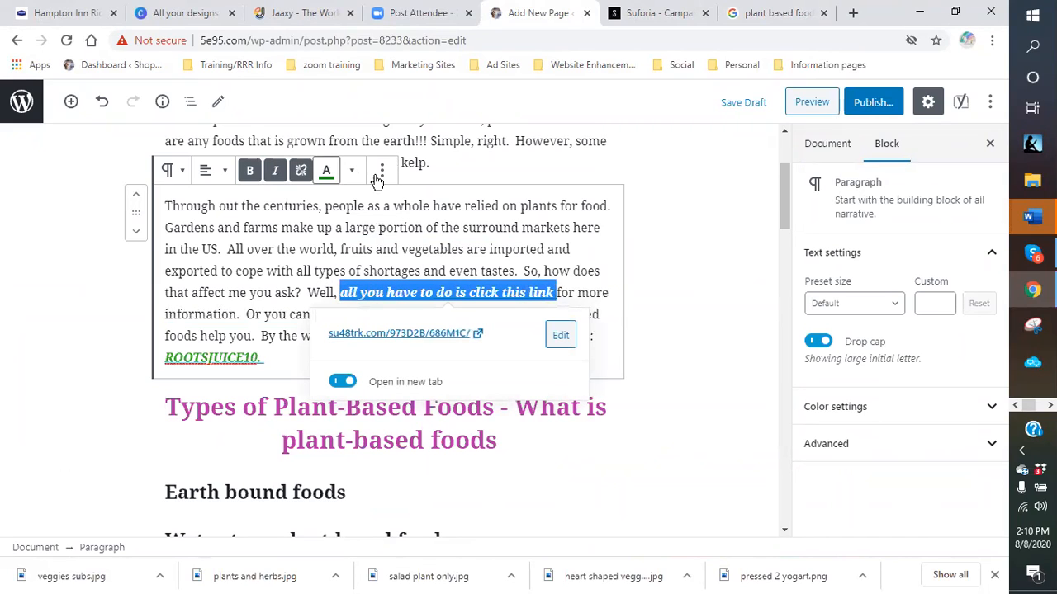
click(351, 173)
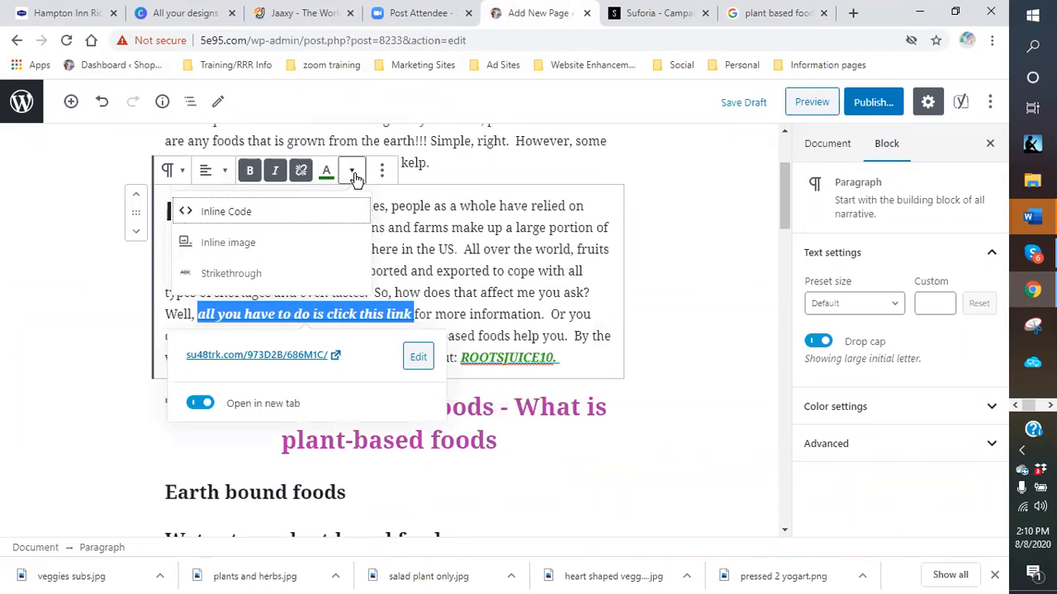
click(465, 268)
drag(340, 228, 569, 231)
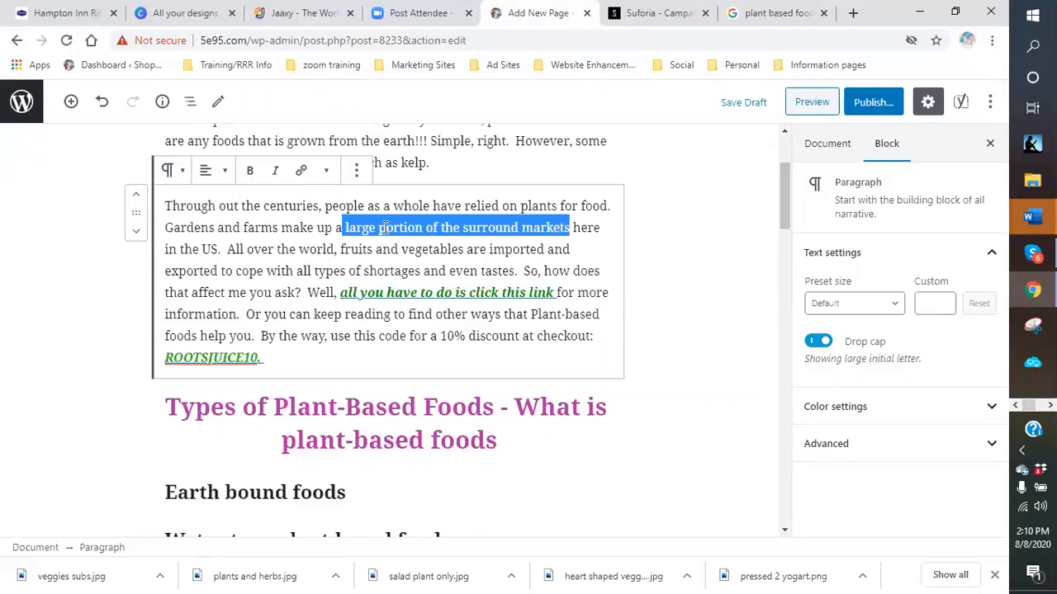
click(328, 172)
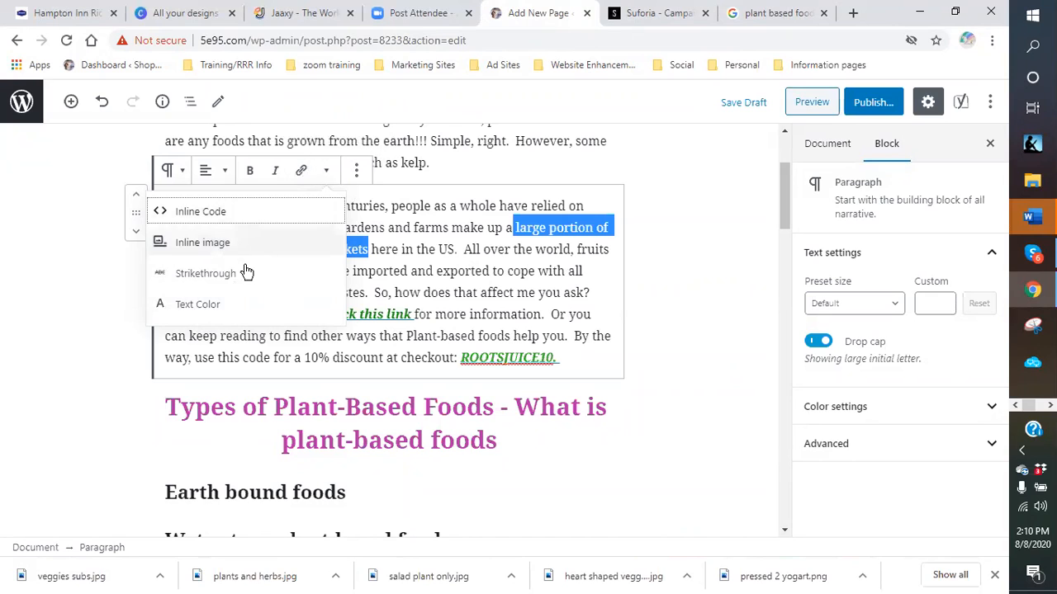
- Colour the phrase 'large portion of the surround markets' orange
click(222, 304)
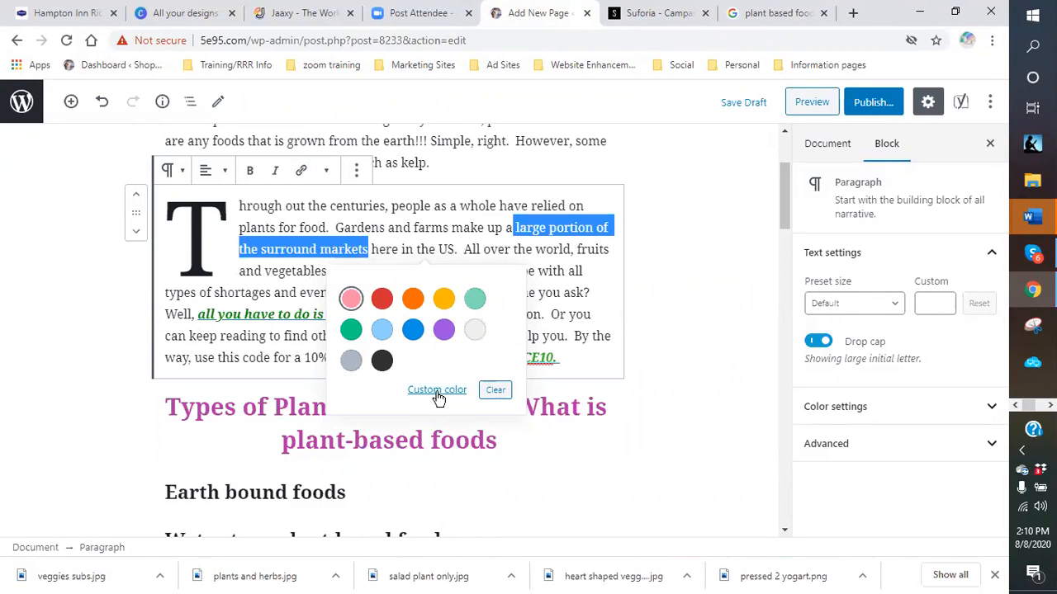
click(413, 298)
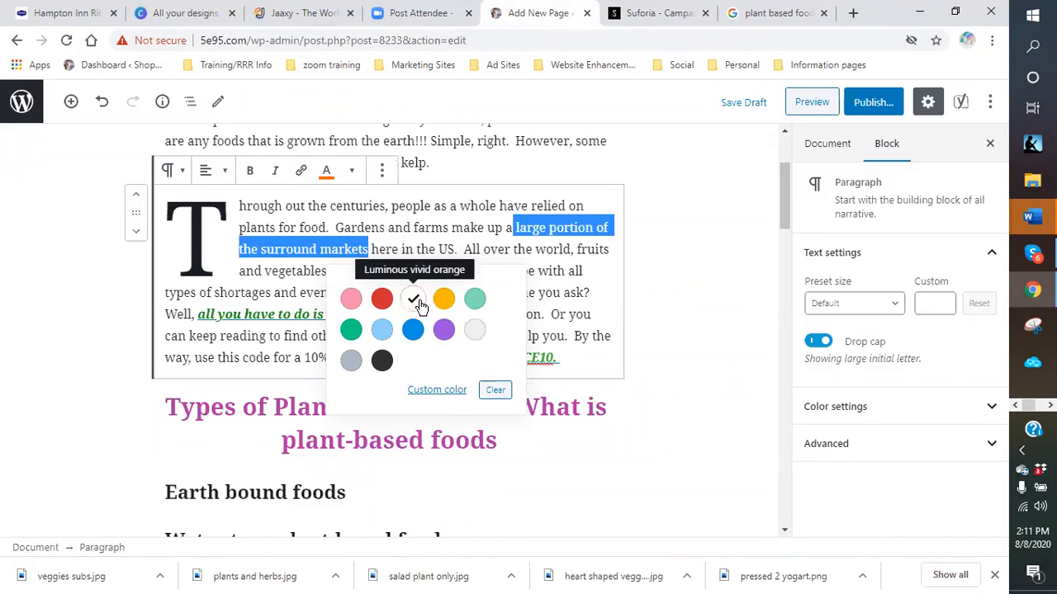
click(592, 293)
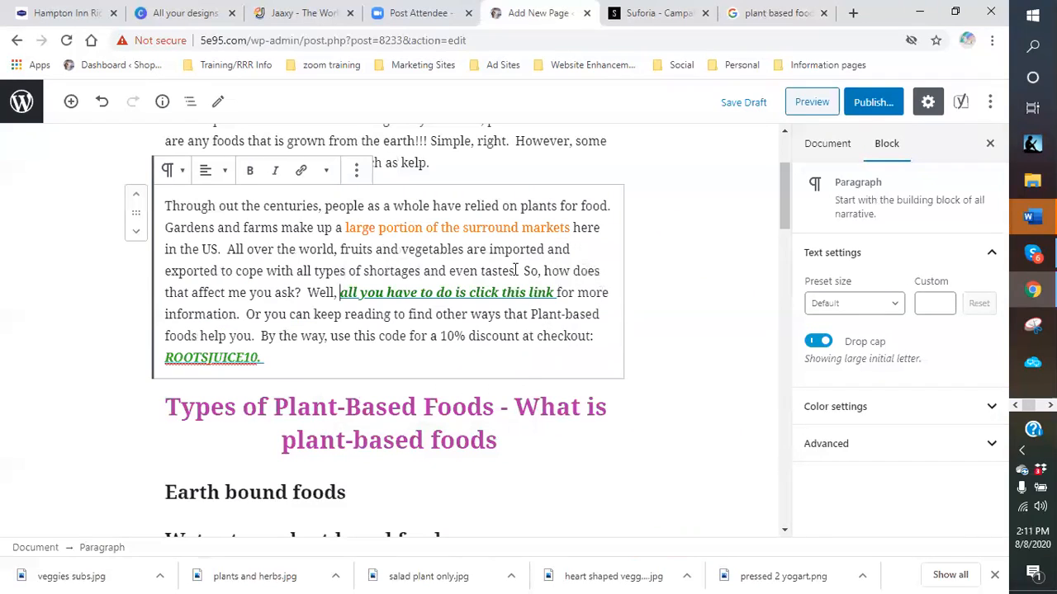
click(877, 419)
scroll(891, 419, down, 1)
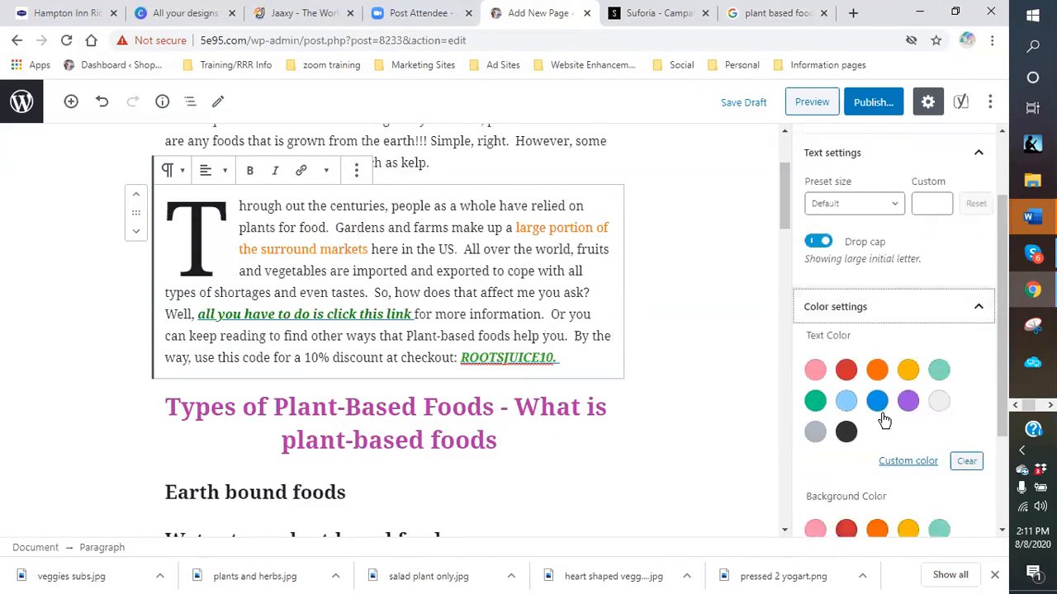
scroll(884, 421, down, 1)
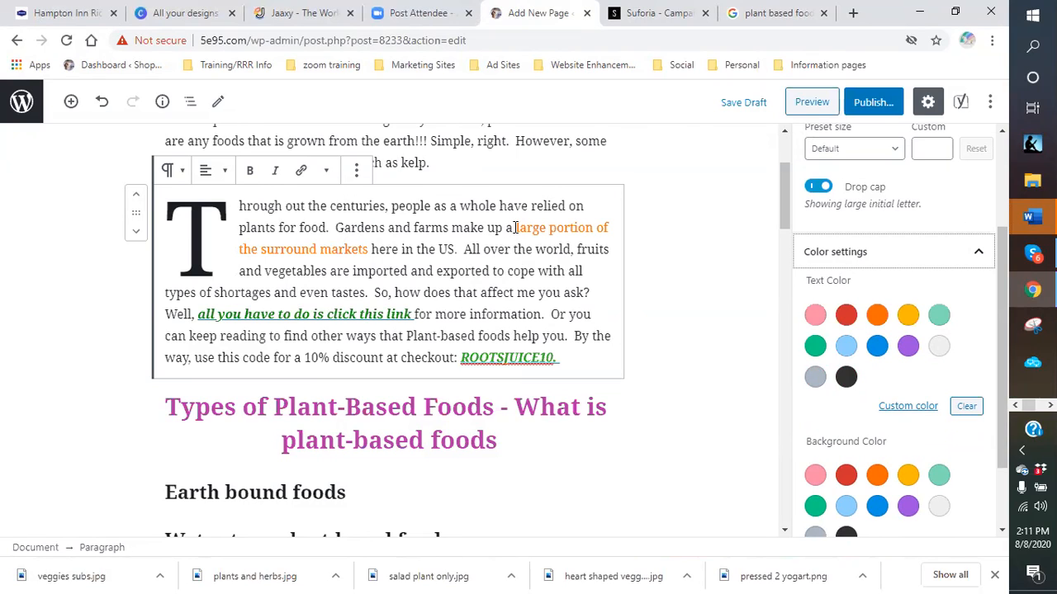
- Undo the orange colour so the phrase returns to plain text
drag(514, 226, 520, 230)
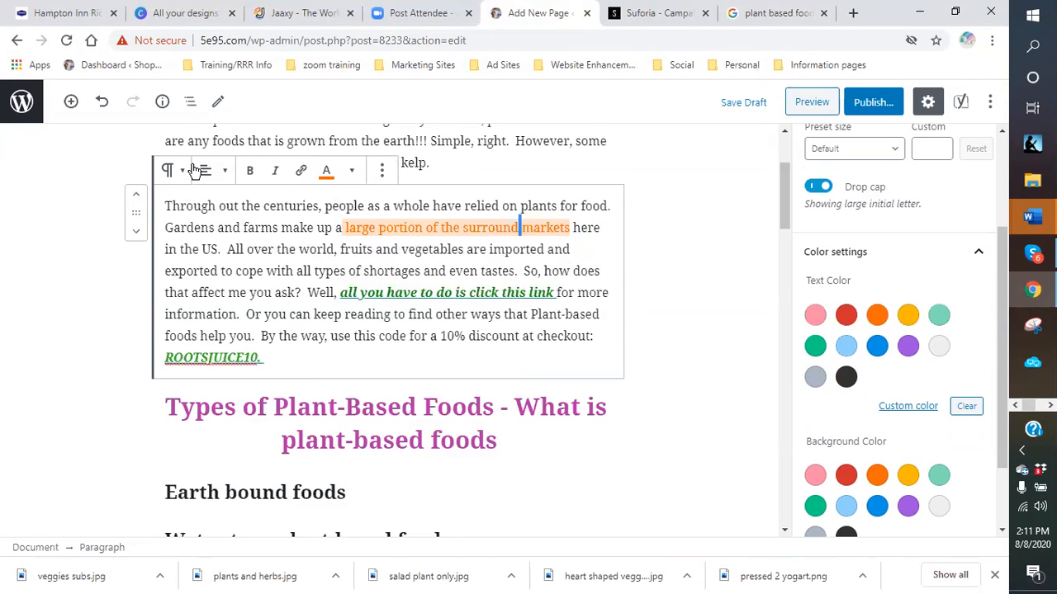
click(102, 101)
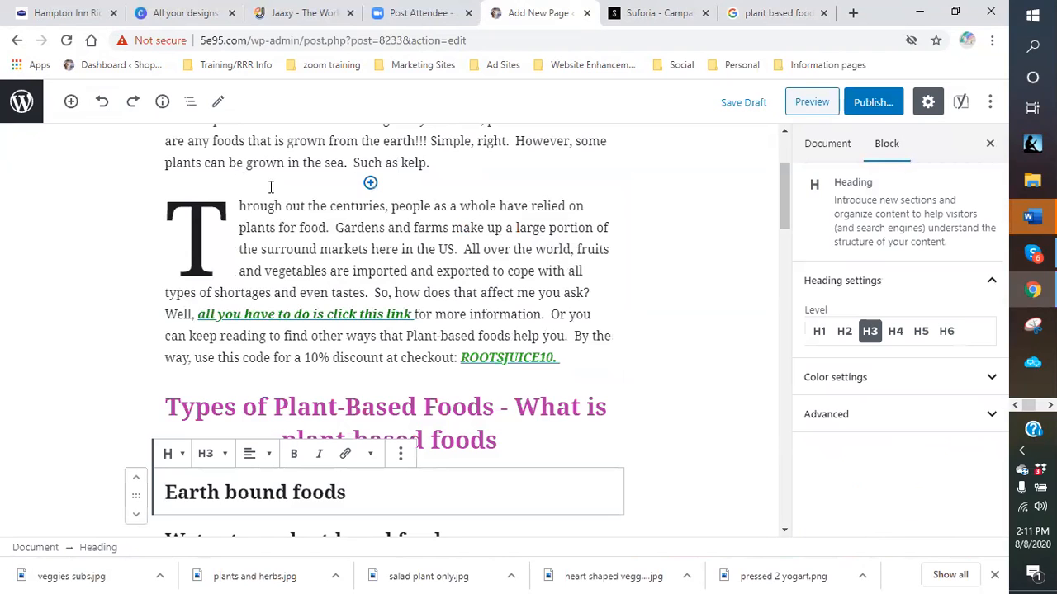
scroll(342, 171, down, 1)
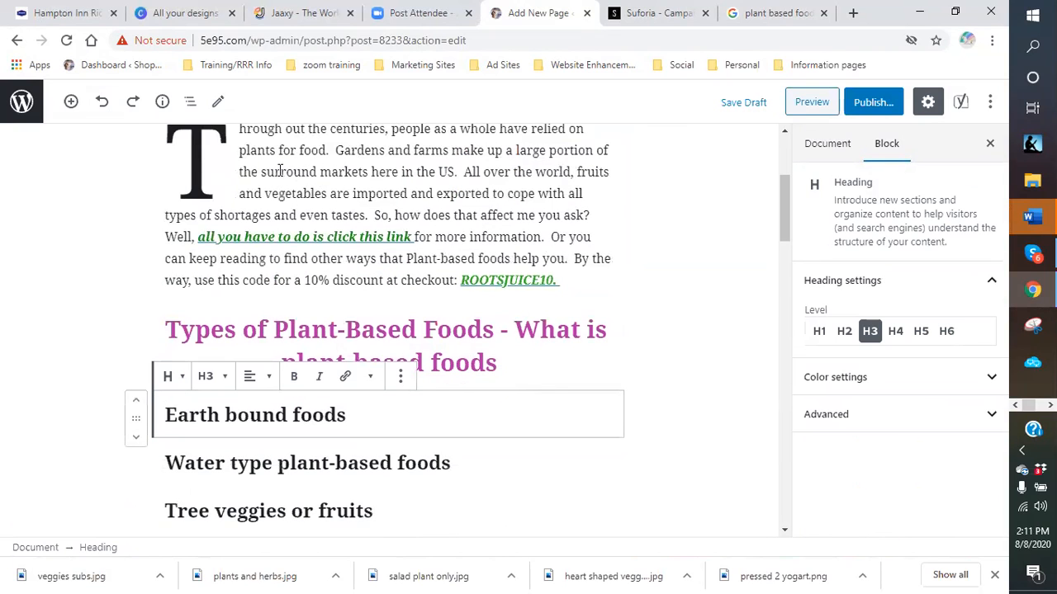
click(236, 156)
scroll(201, 191, up, 3)
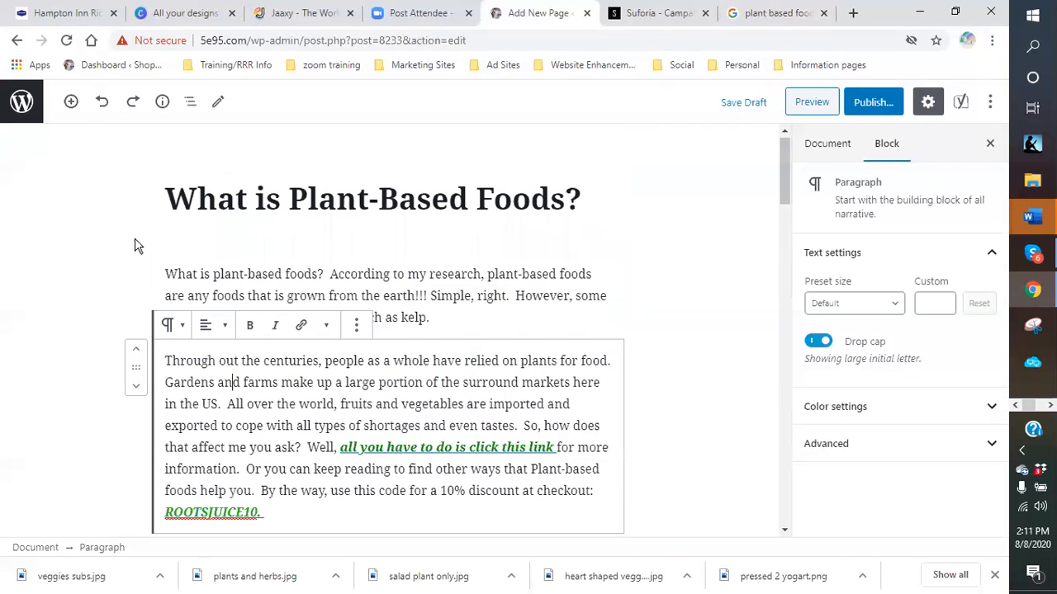
- Turn off the drop cap on the second paragraph
click(422, 320)
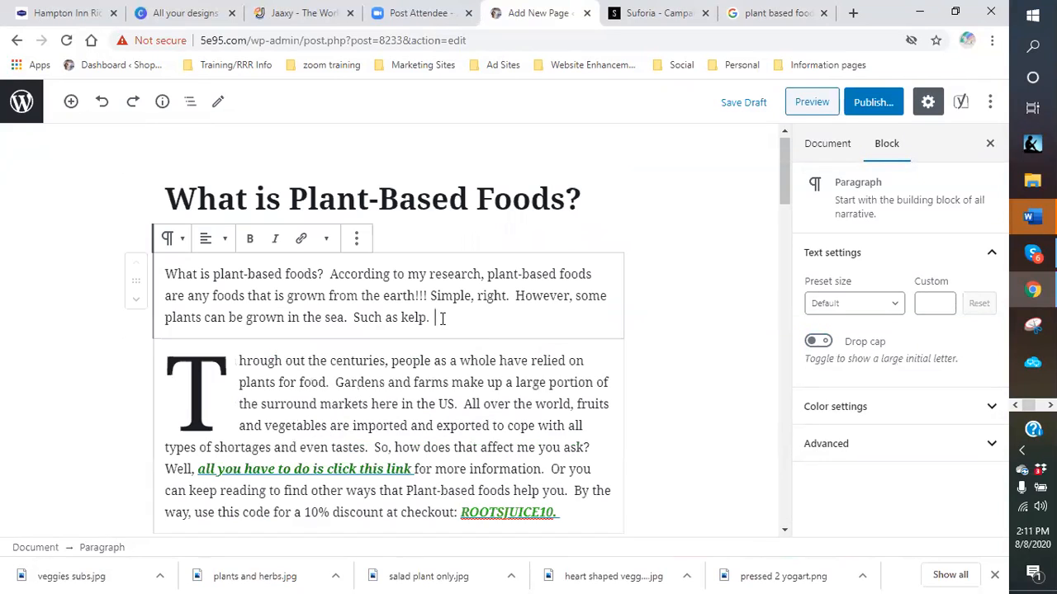
scroll(196, 316, down, 2)
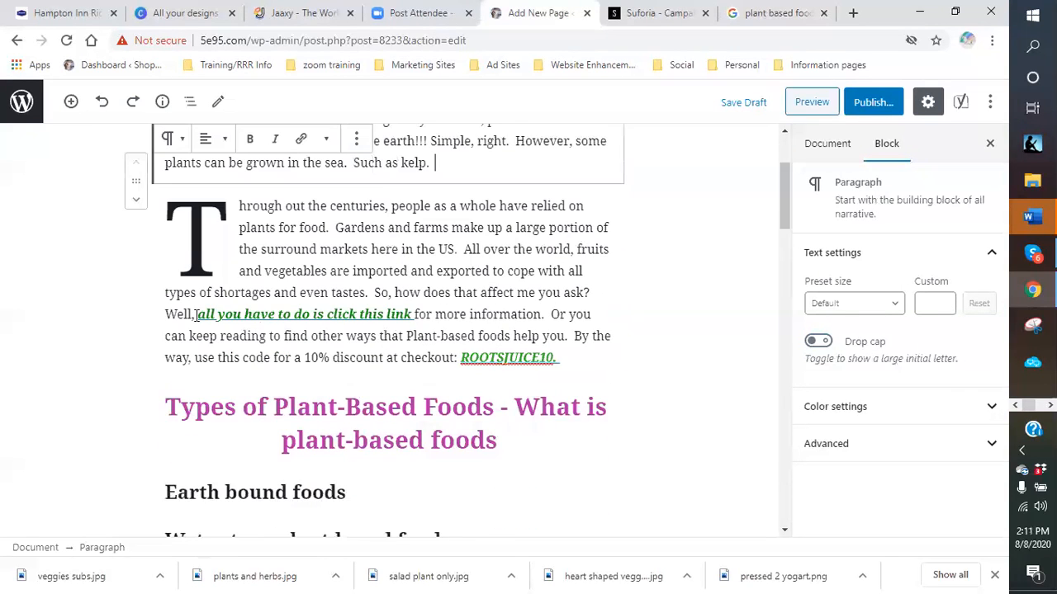
click(234, 227)
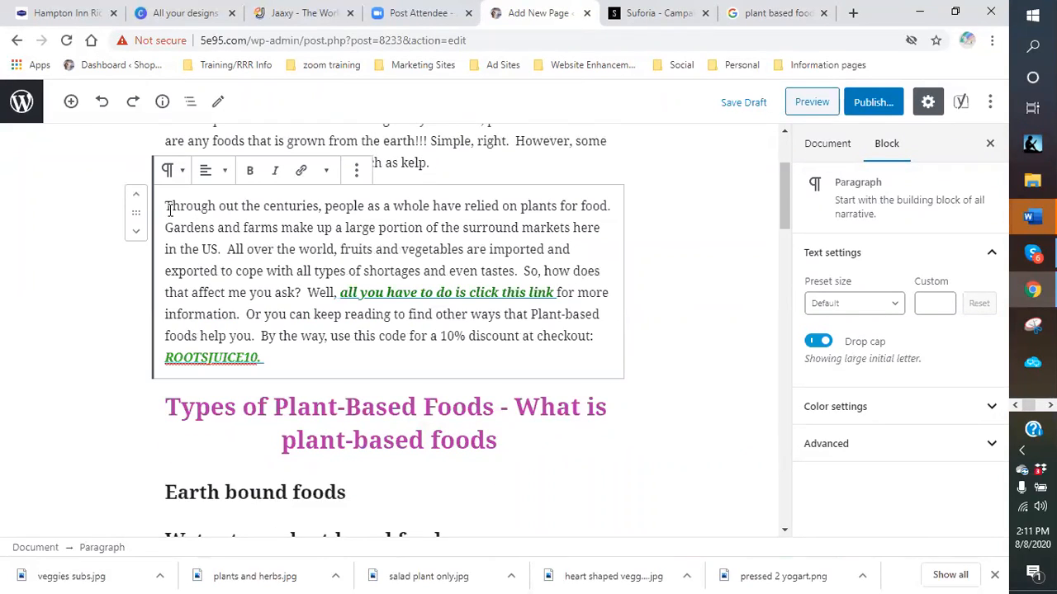
click(826, 343)
click(826, 344)
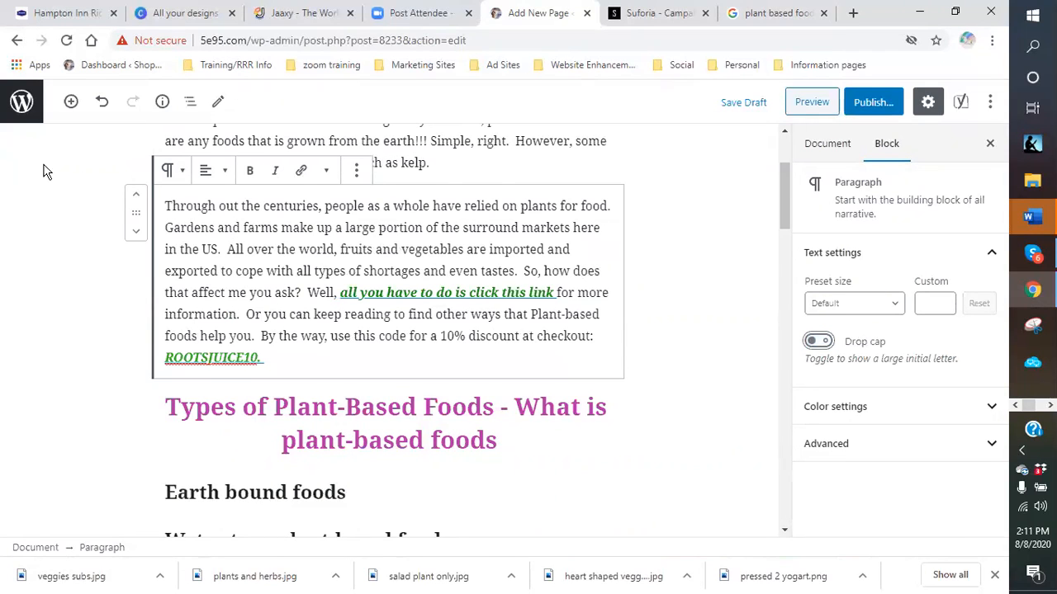
- Give the paragraph's first letter 'T' a custom light green text colour
drag(174, 207, 164, 207)
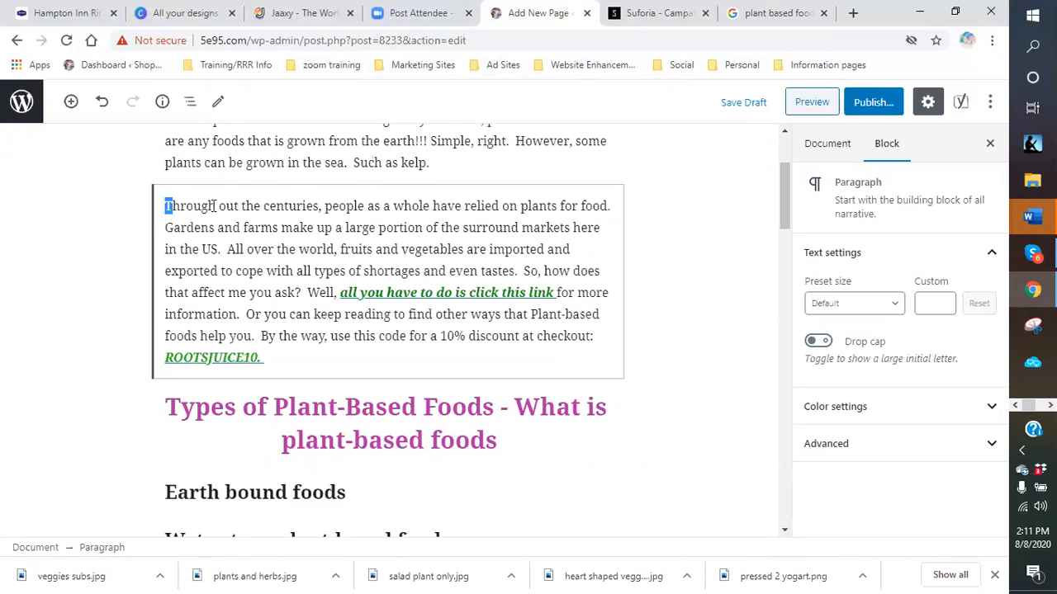
click(326, 173)
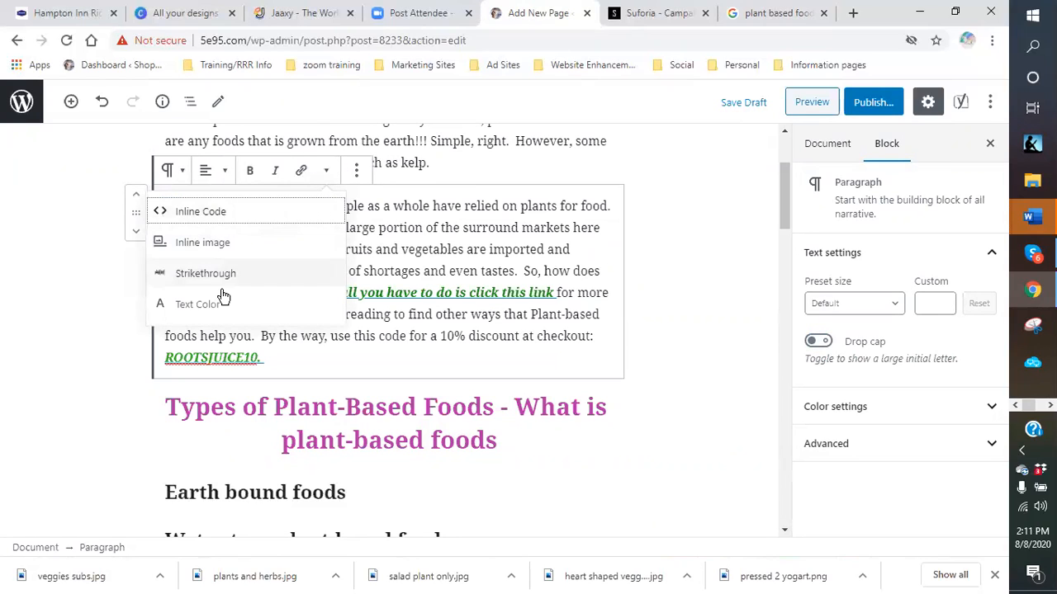
click(161, 305)
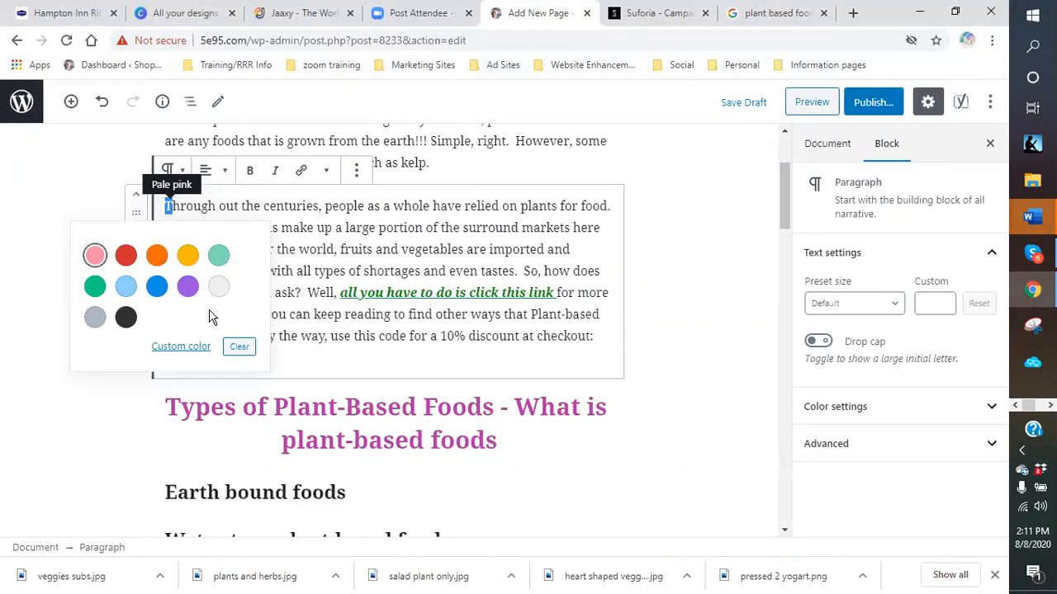
click(185, 348)
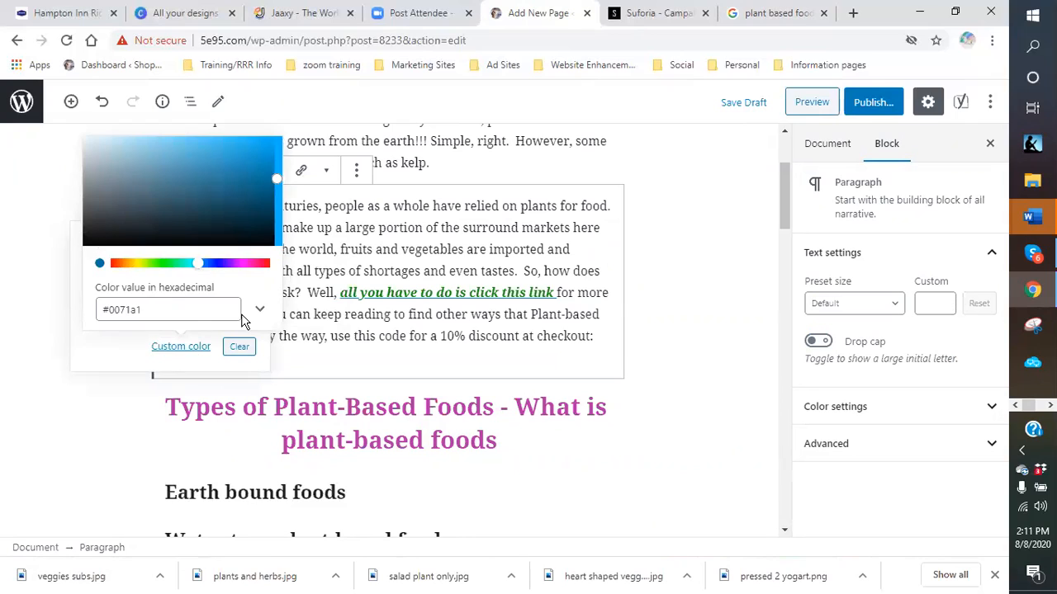
click(166, 262)
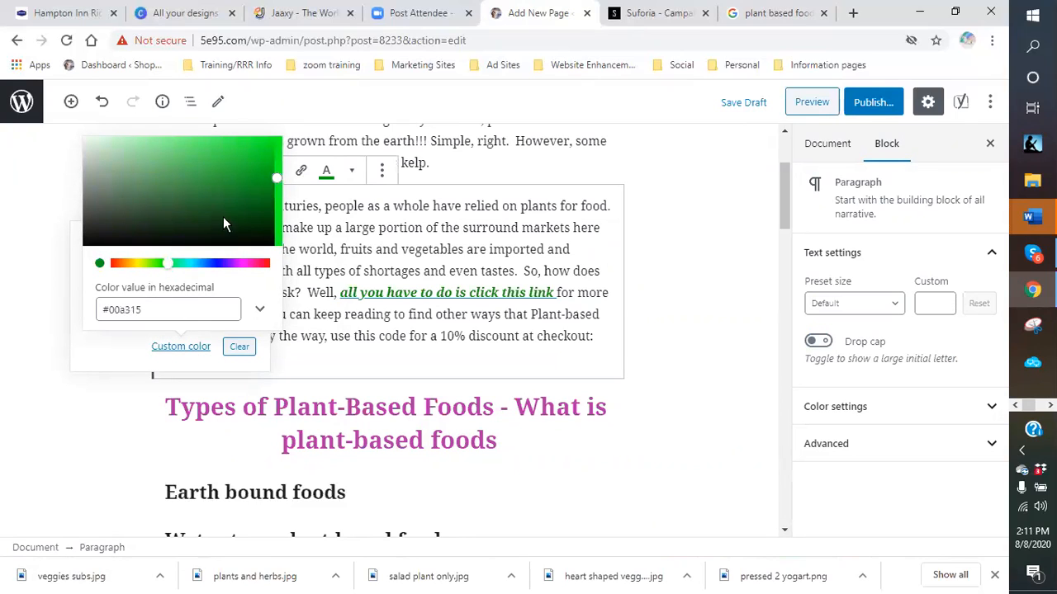
drag(283, 176, 233, 173)
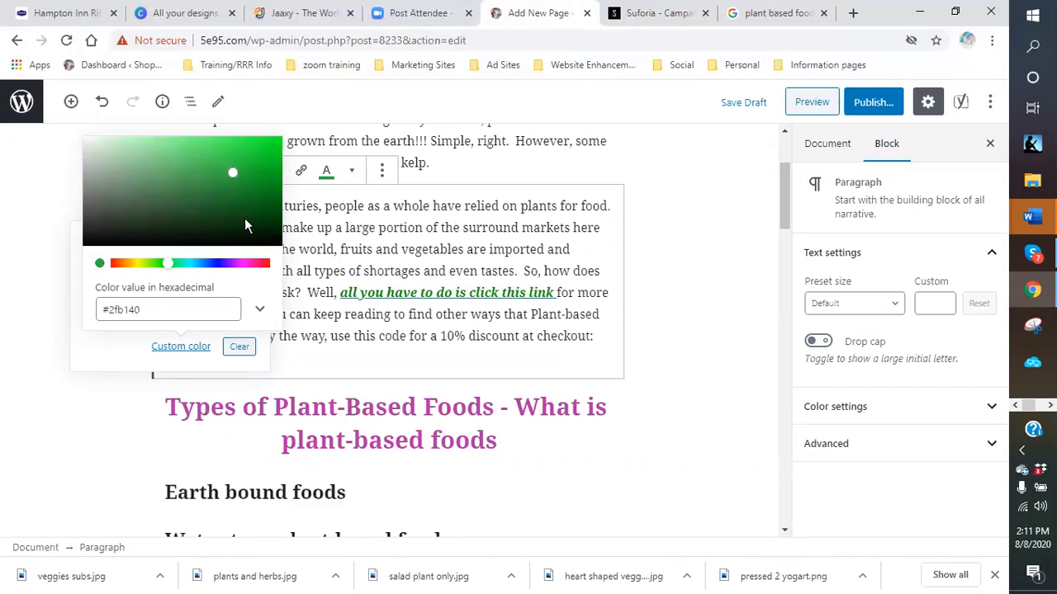
click(551, 261)
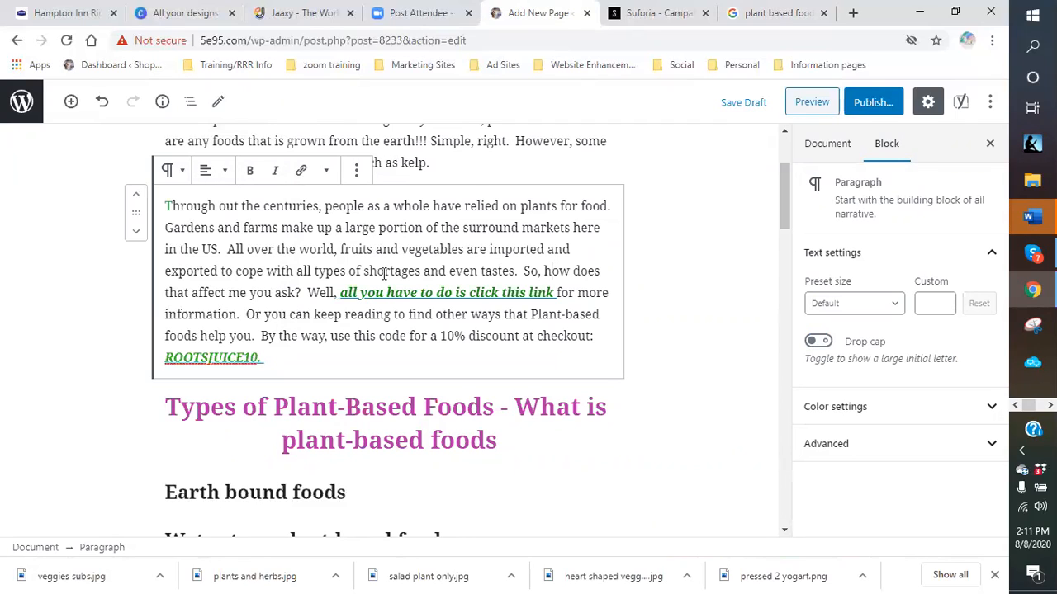
- Make the 'T' bold and italic and turn the drop cap back on
drag(164, 206, 173, 206)
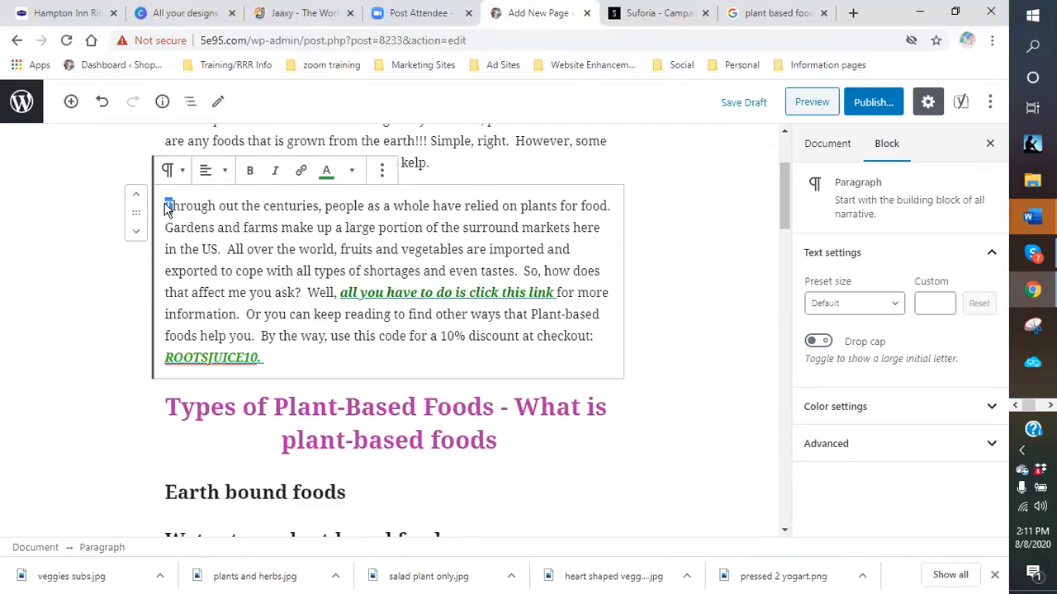
click(252, 172)
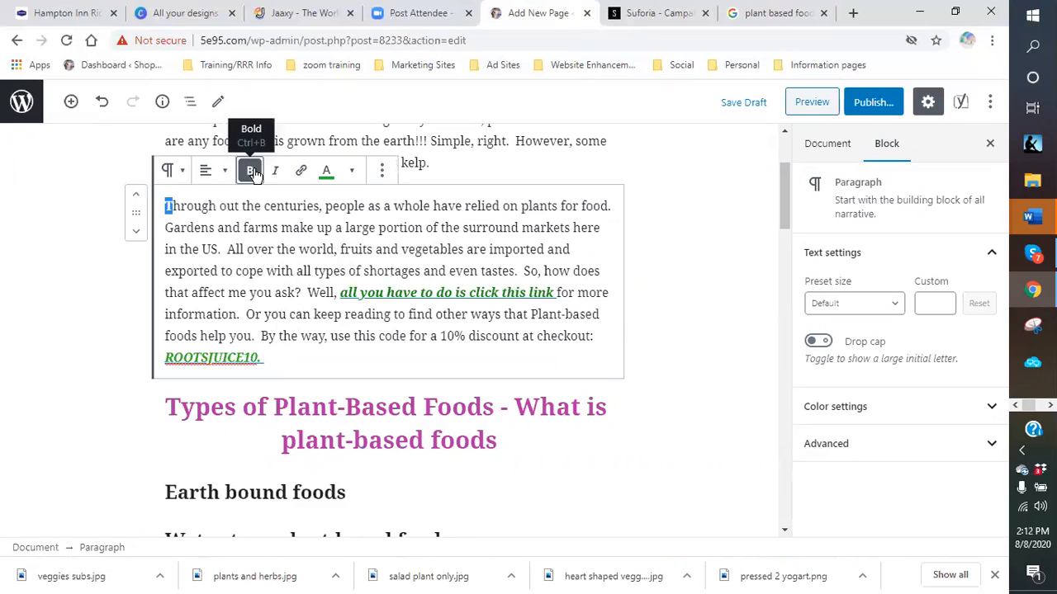
click(275, 170)
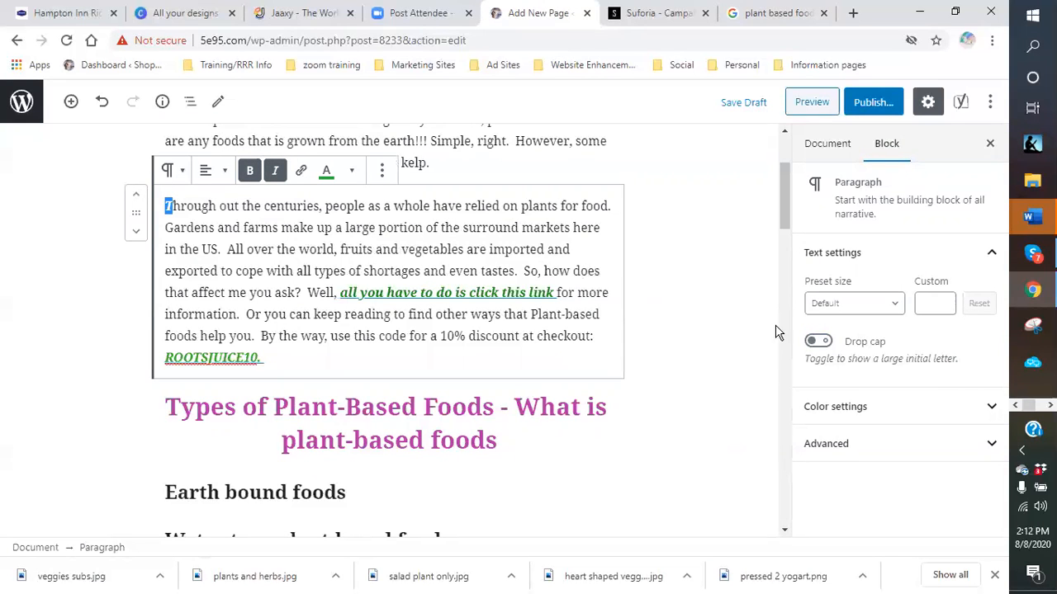
click(819, 341)
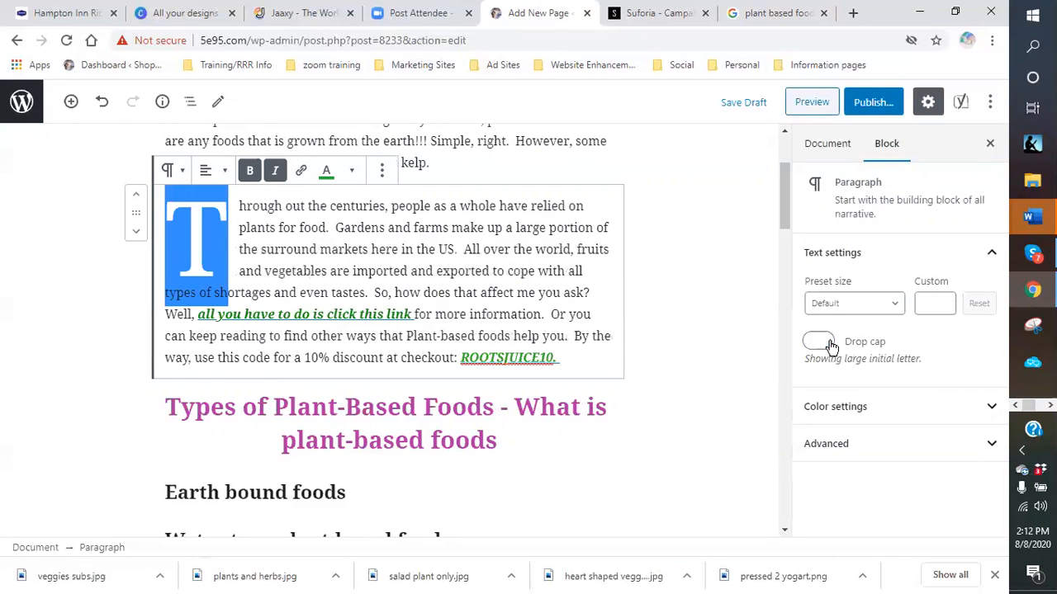
click(689, 316)
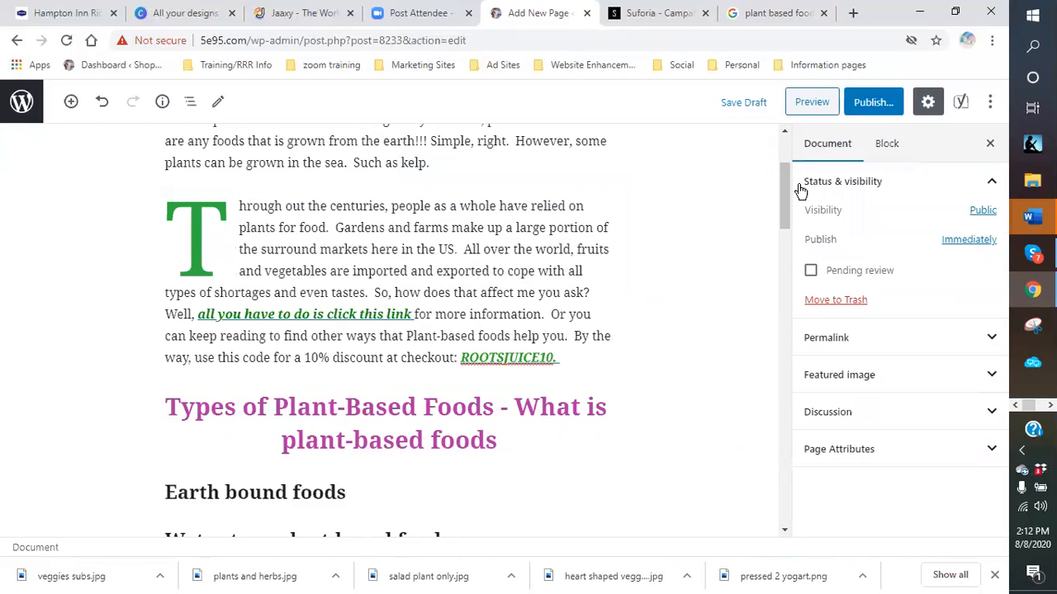
- Preview the draft page with its green drop-cap 'T', then close the preview
click(805, 103)
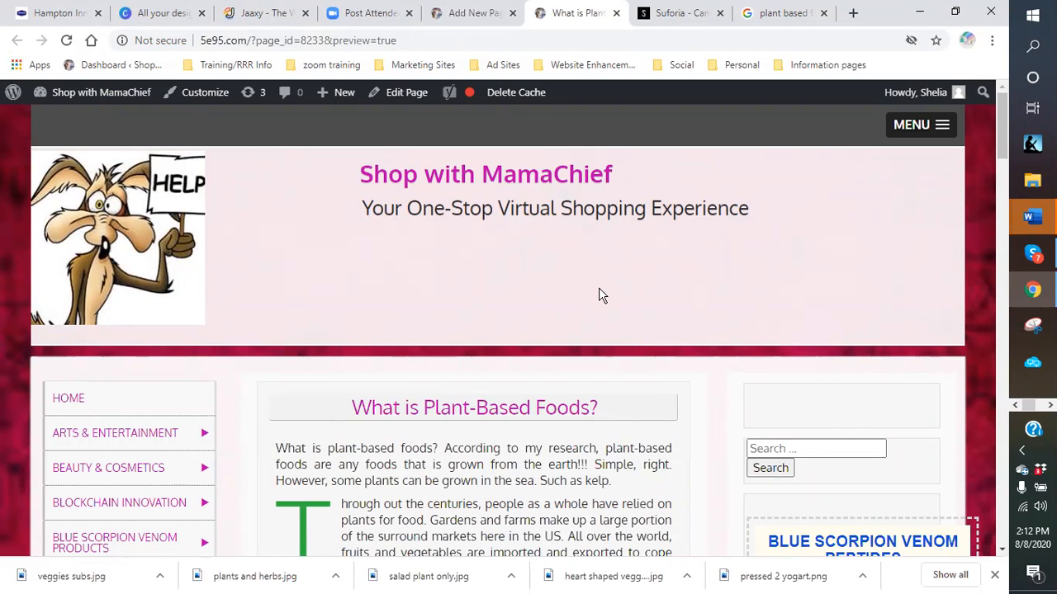
scroll(697, 429, down, 5)
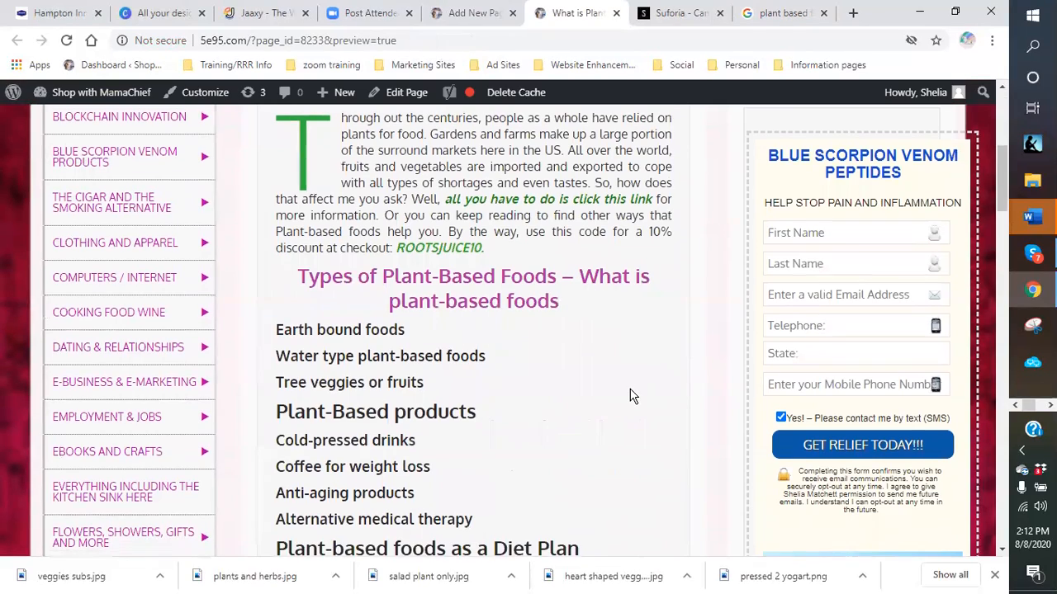
scroll(633, 394, up, 2)
scroll(627, 394, down, 2)
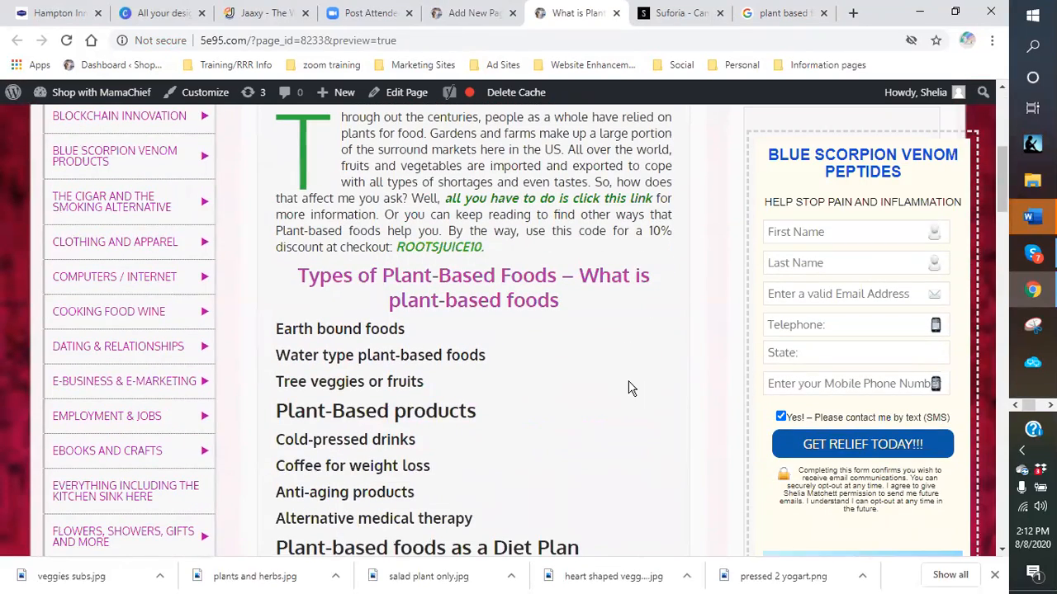
scroll(539, 355, up, 2)
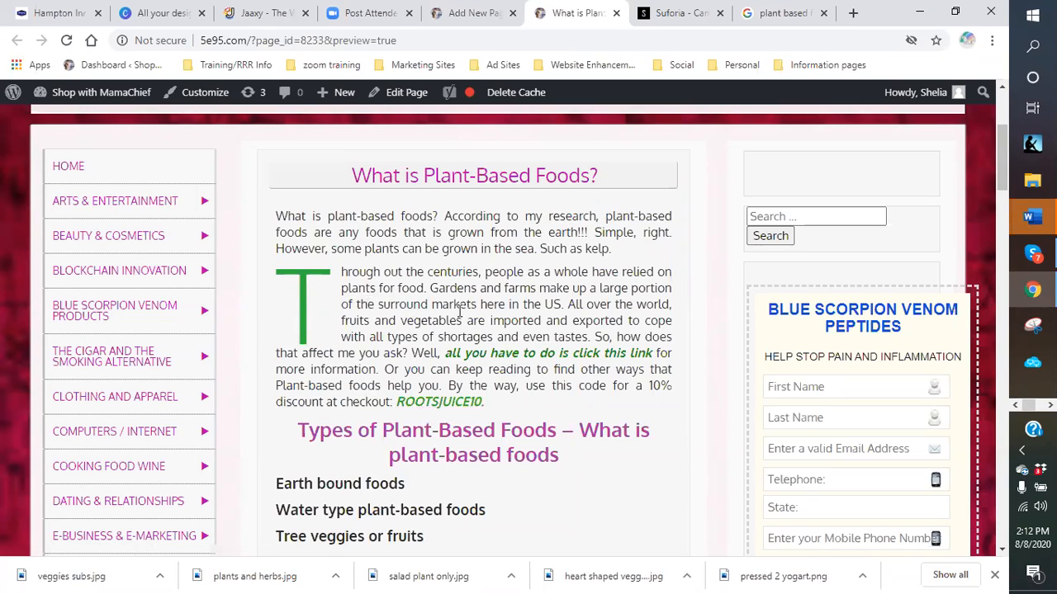
click(615, 13)
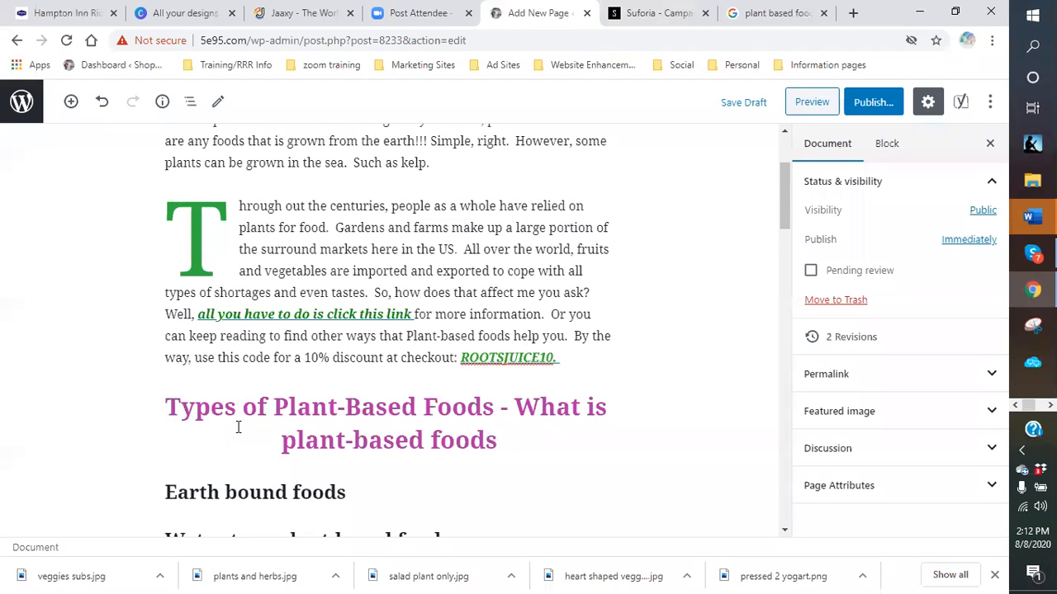
scroll(462, 462, down, 3)
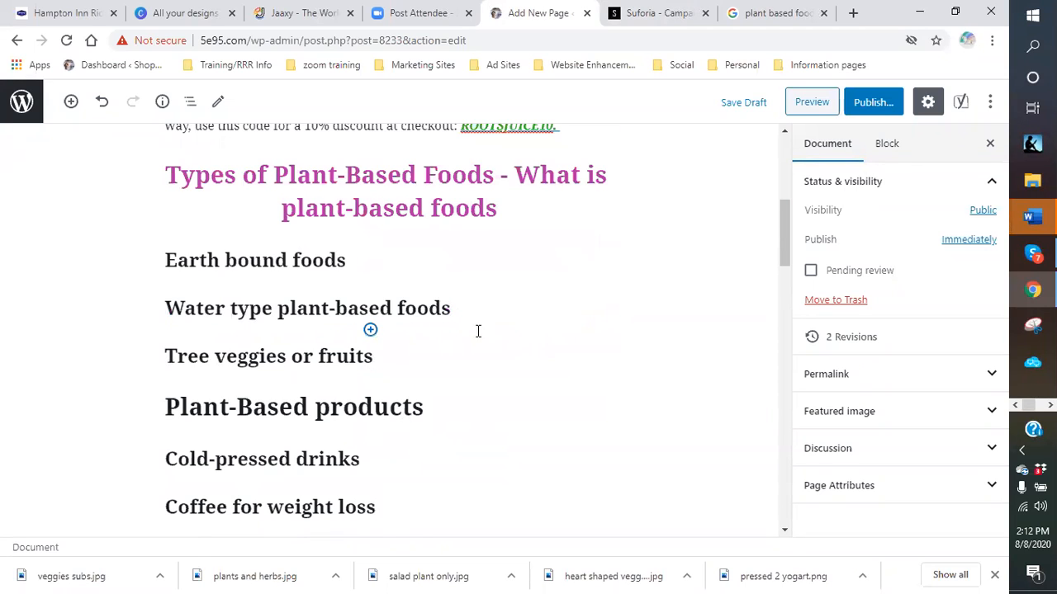
click(468, 307)
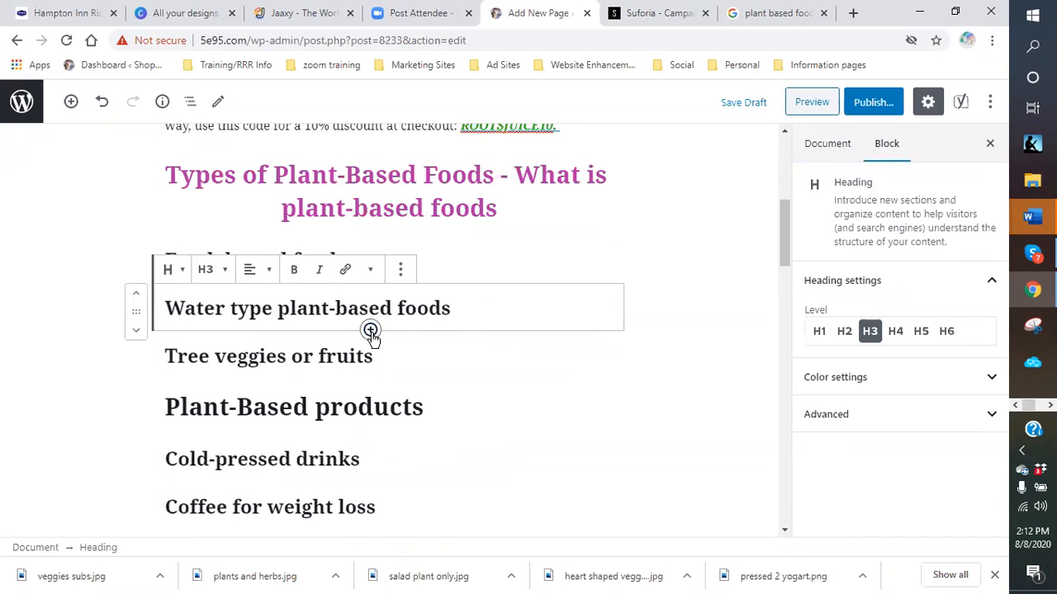
click(370, 329)
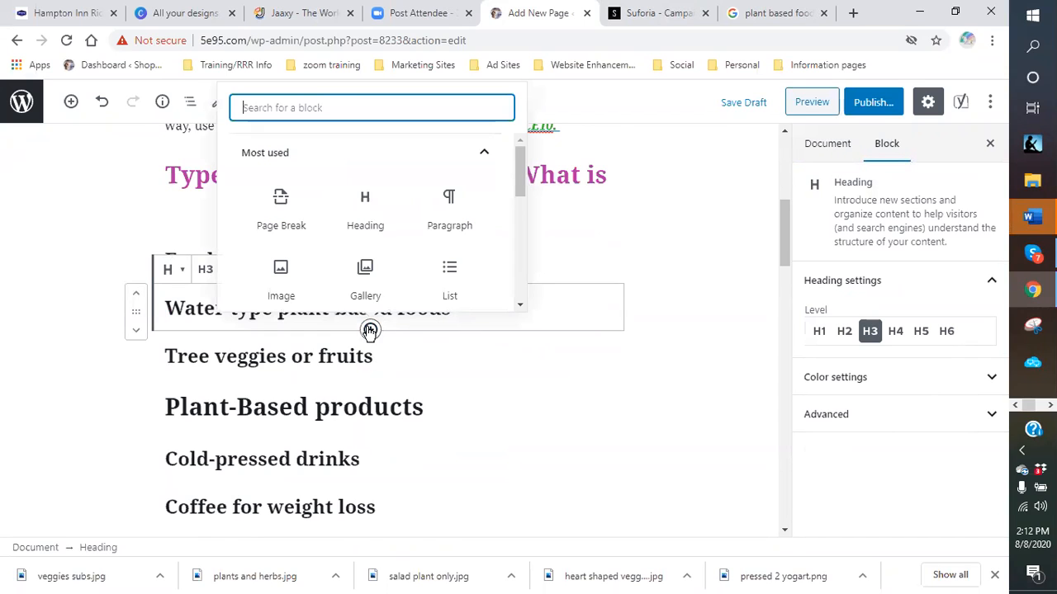
click(281, 270)
right_click(208, 381)
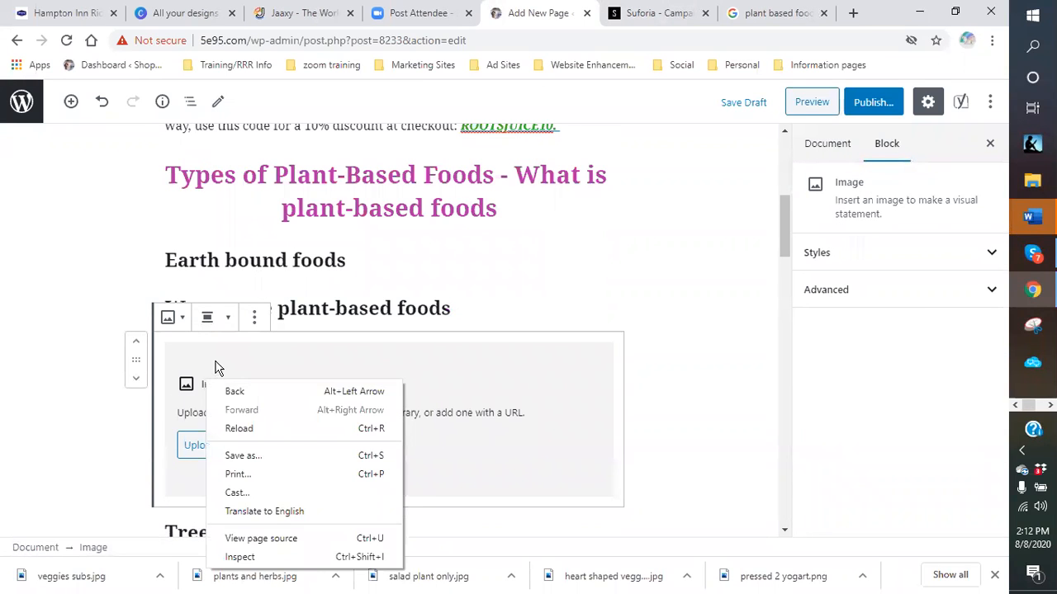
click(380, 364)
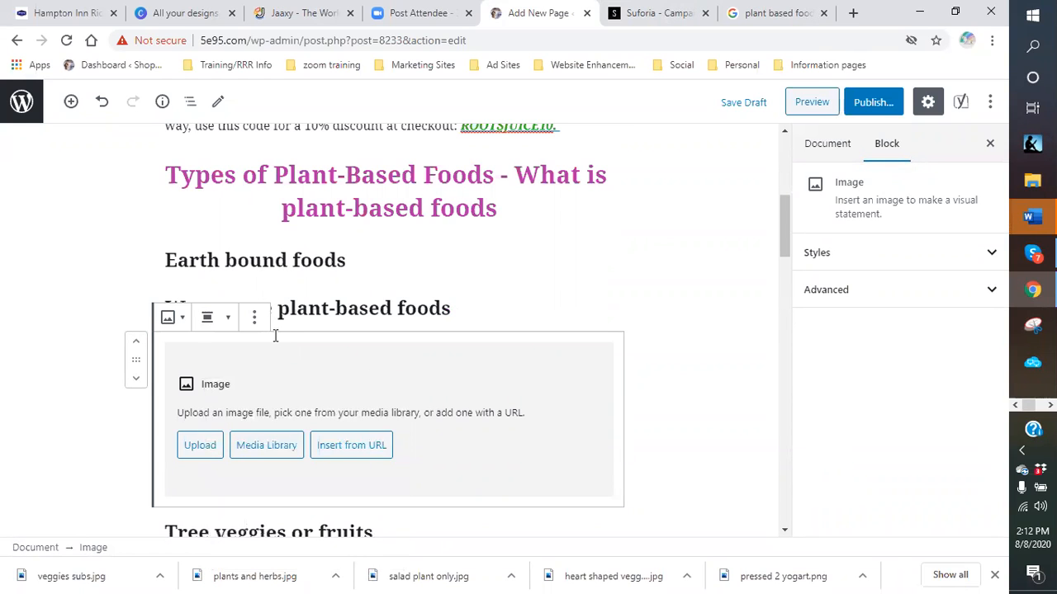
click(492, 307)
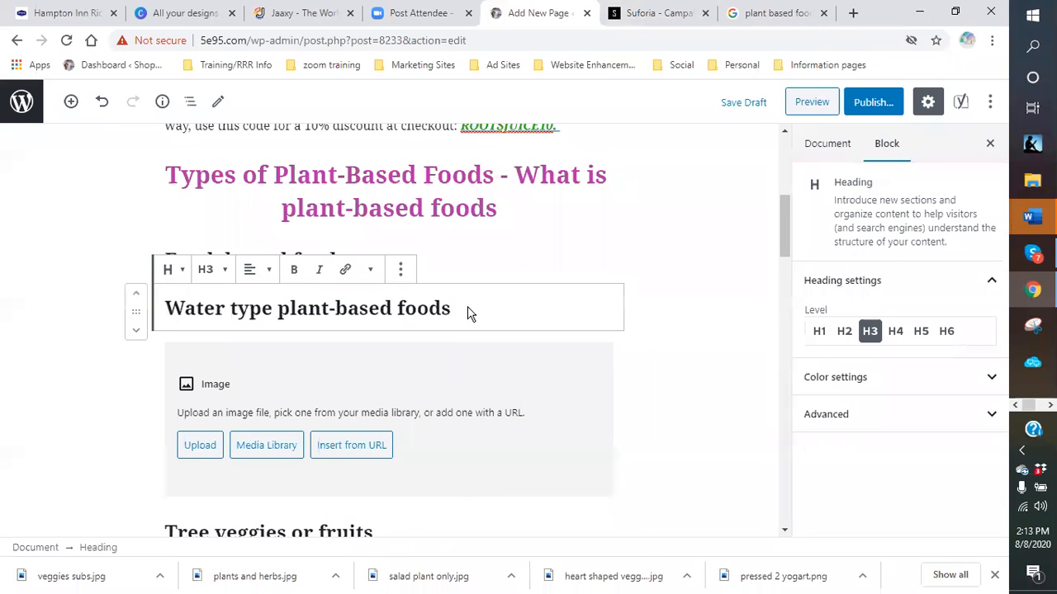
right_click(468, 312)
click(509, 430)
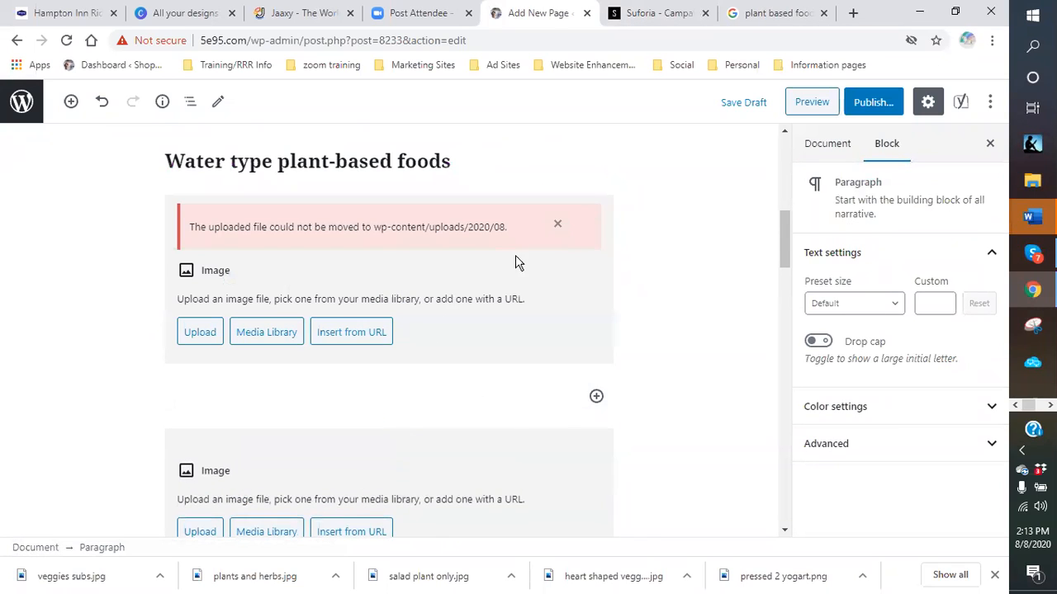
click(558, 226)
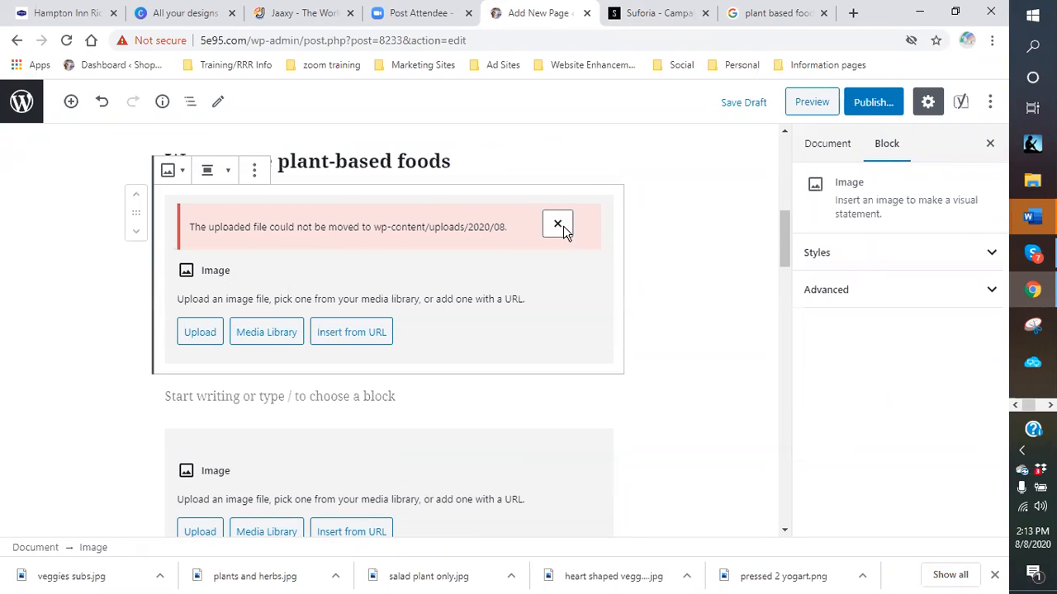
click(256, 170)
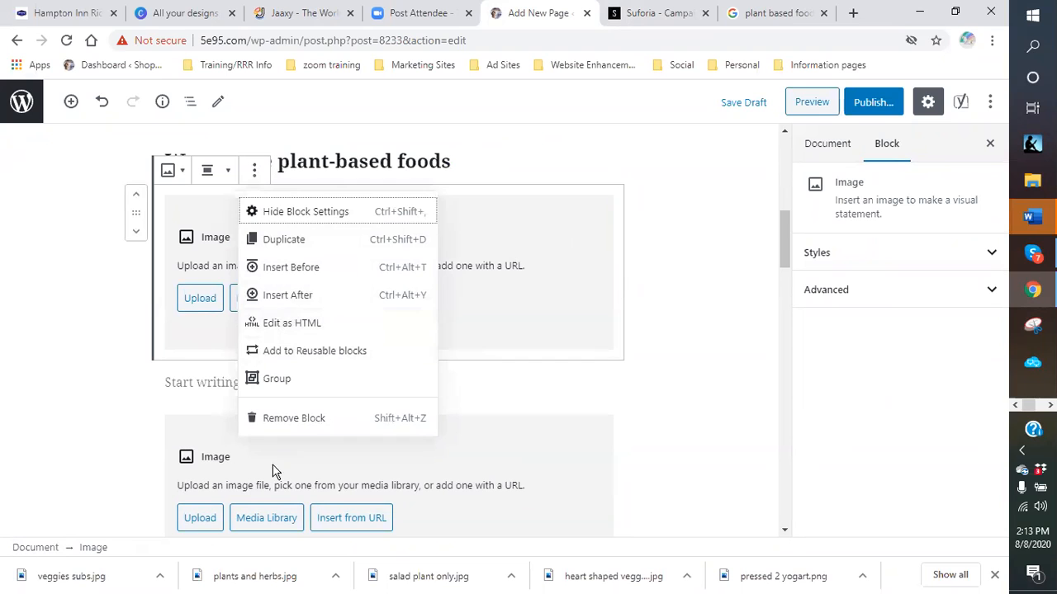
click(312, 421)
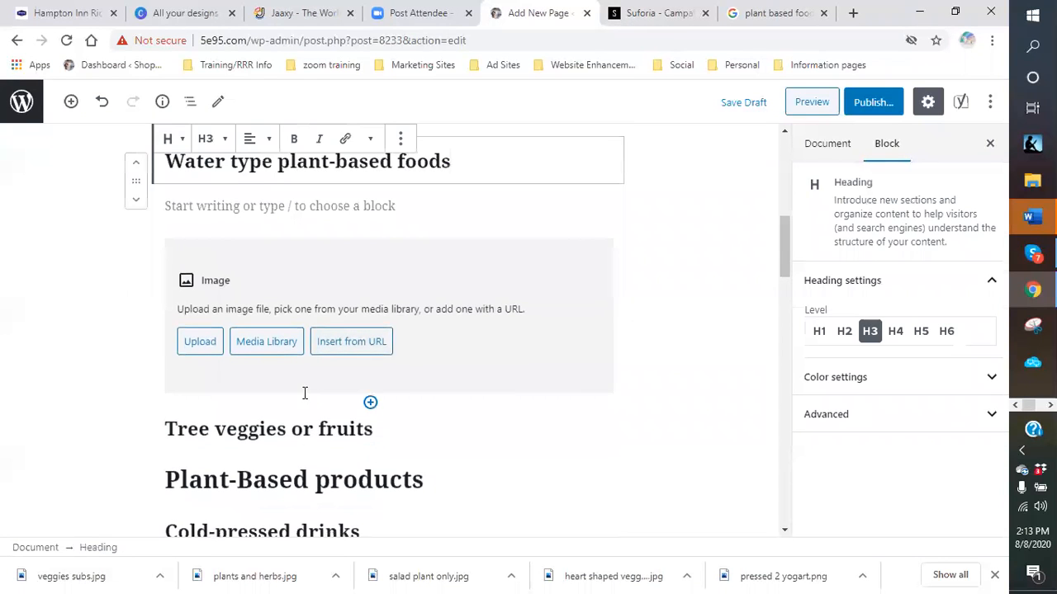
click(402, 281)
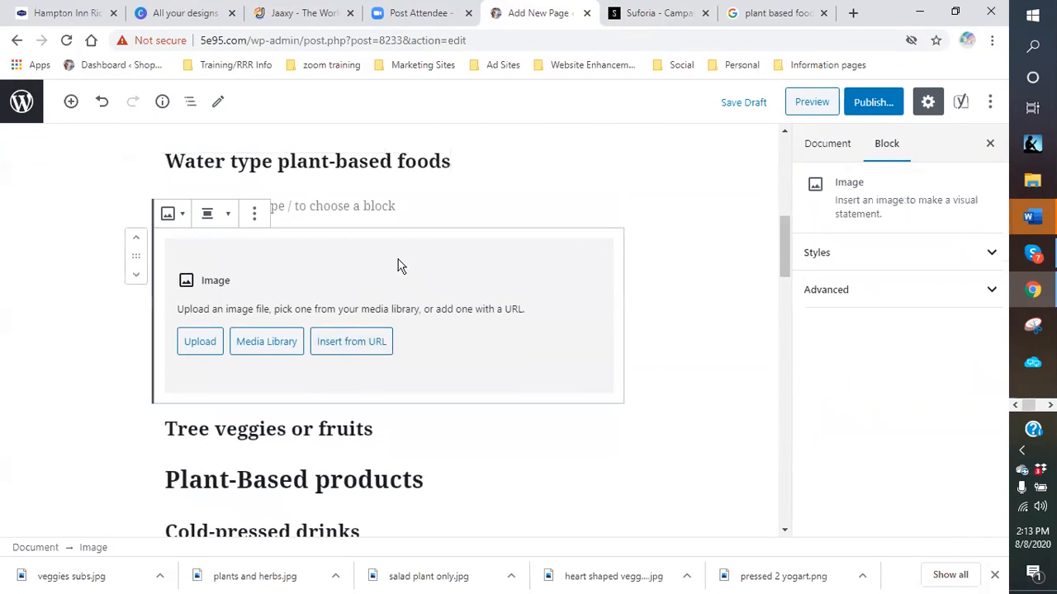
click(256, 214)
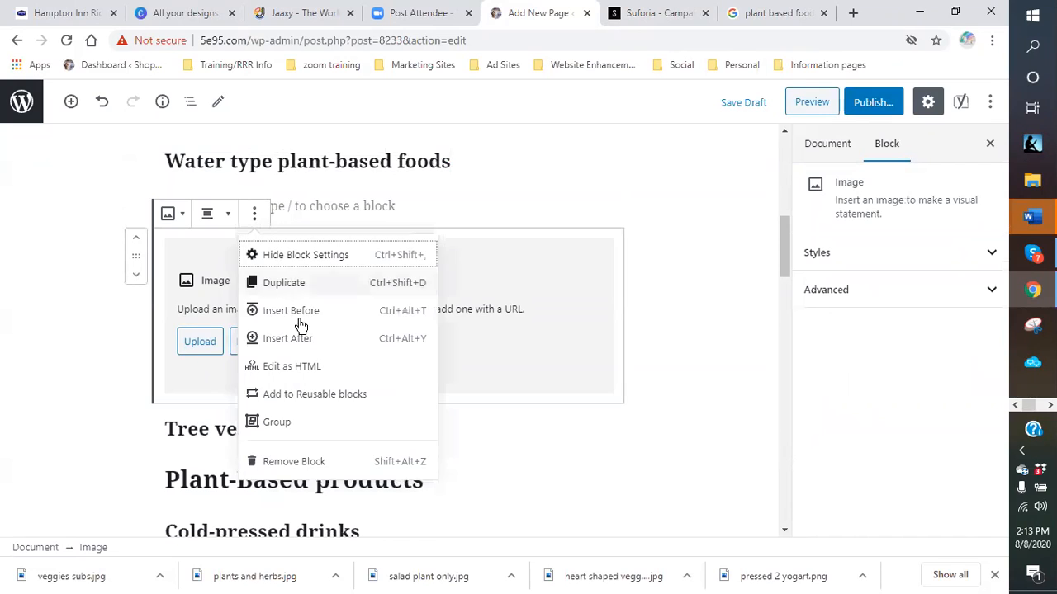
click(313, 463)
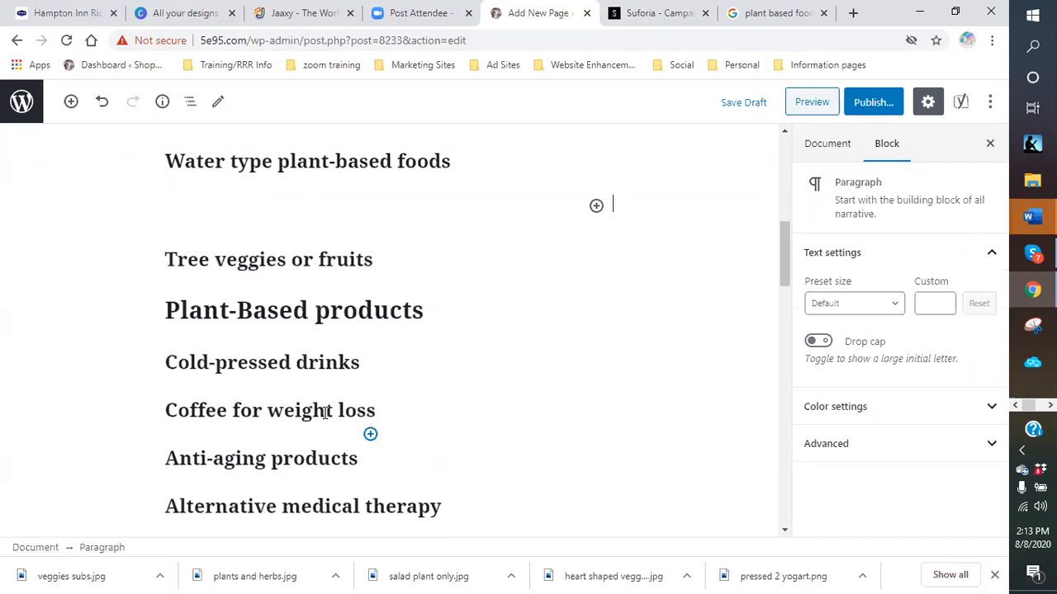
click(255, 202)
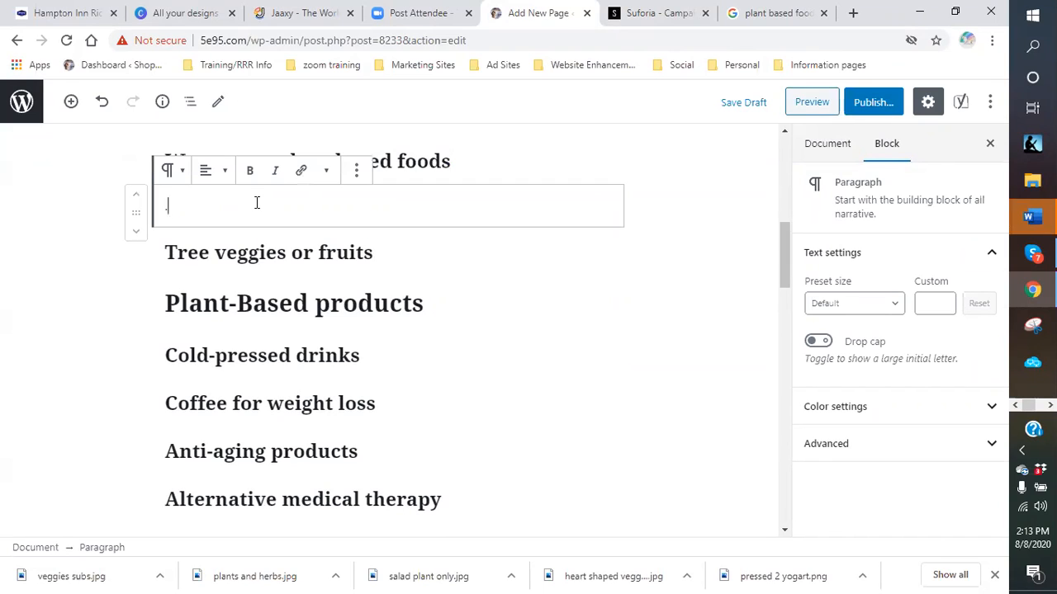
click(357, 170)
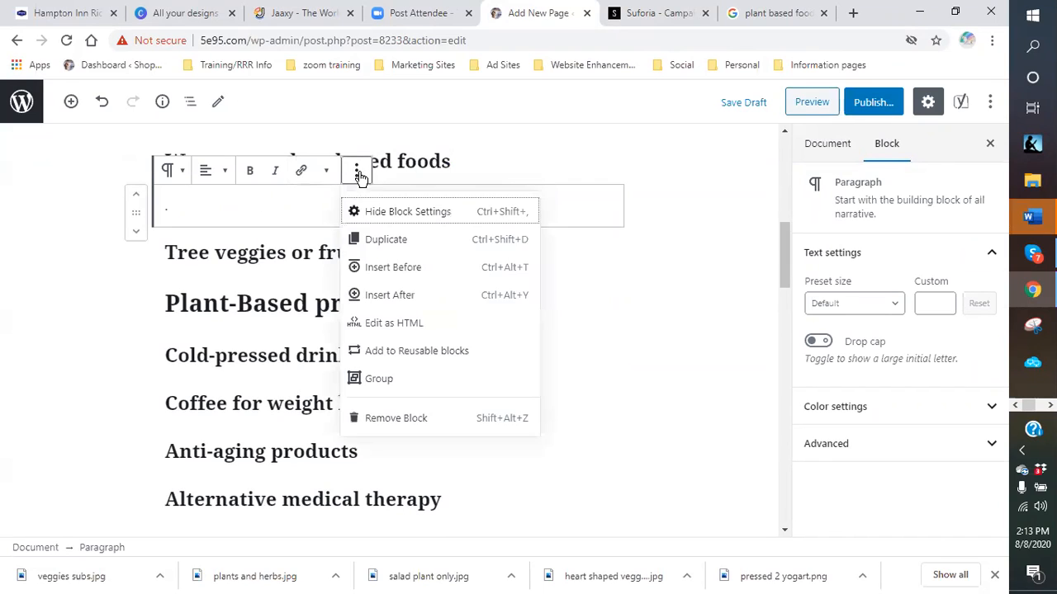
click(396, 417)
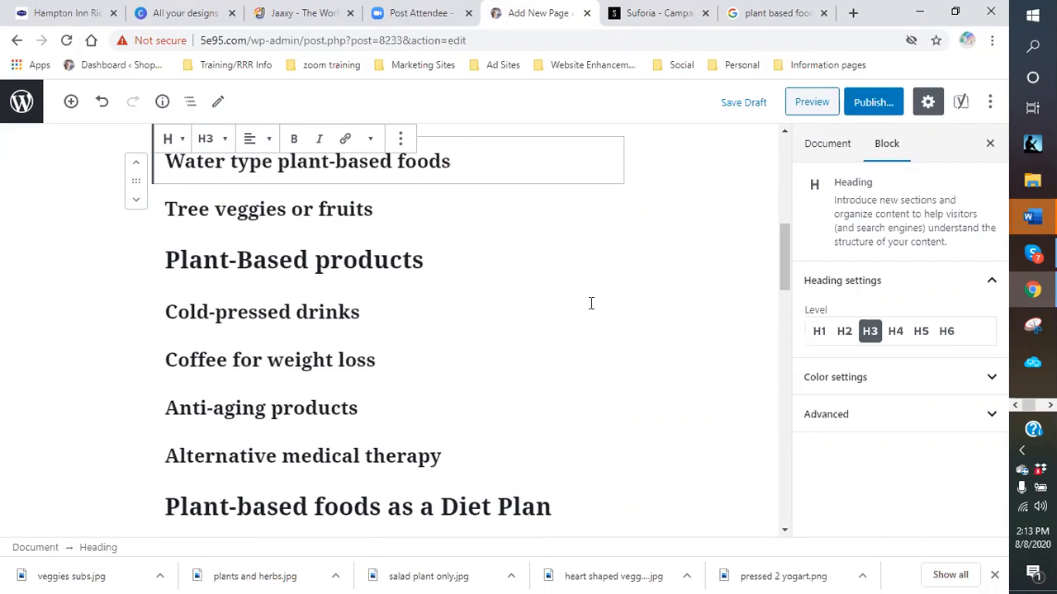
- Stay on the page, save it as a draft, then go to the Media Library
click(25, 111)
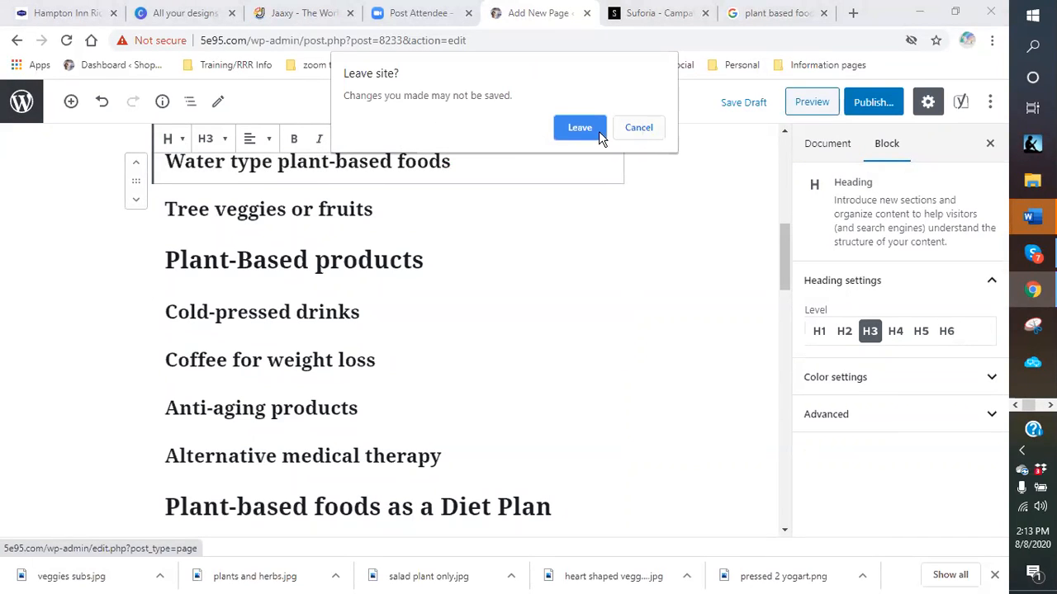
click(629, 129)
click(741, 104)
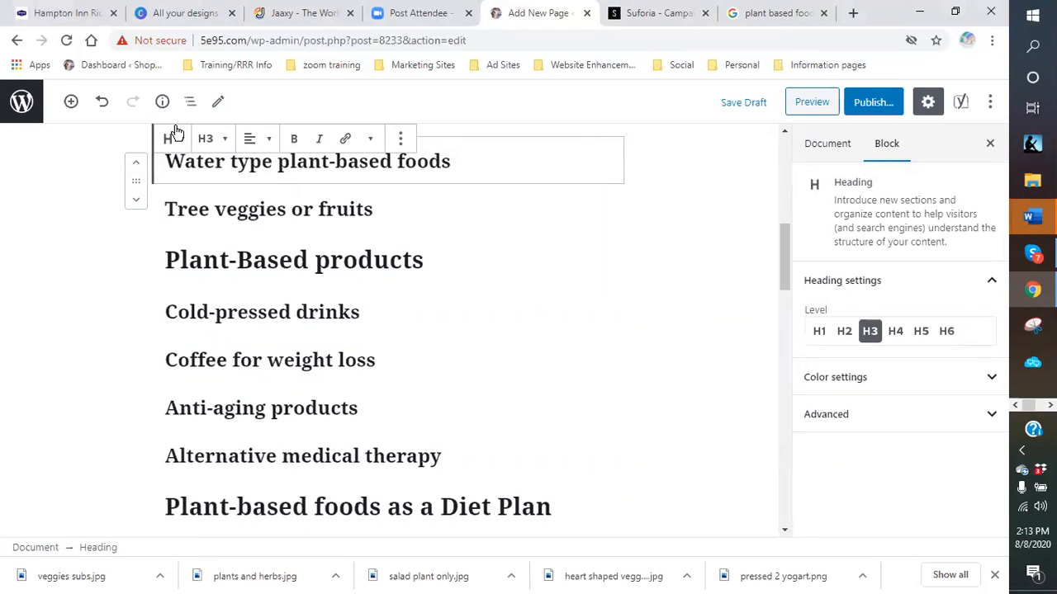
click(17, 109)
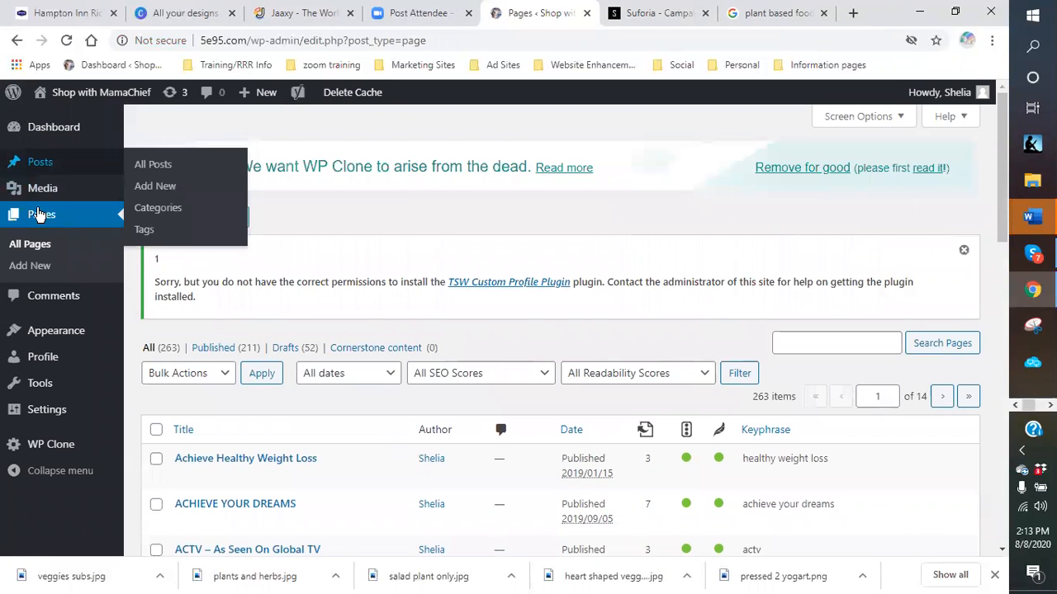
click(40, 188)
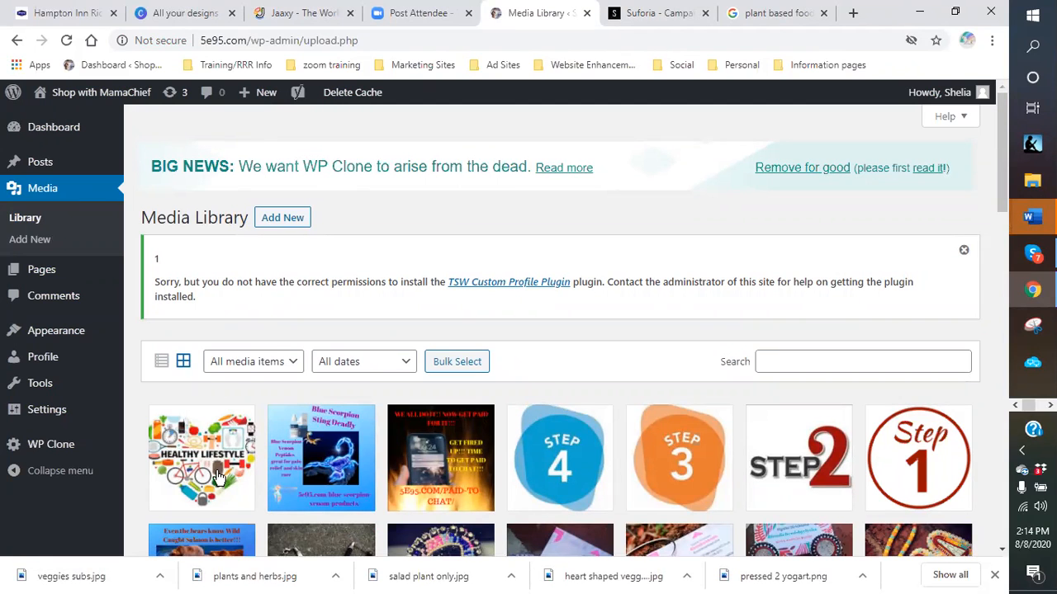
- Scroll through the Media Library's grid of uploaded images
scroll(198, 450, down, 1)
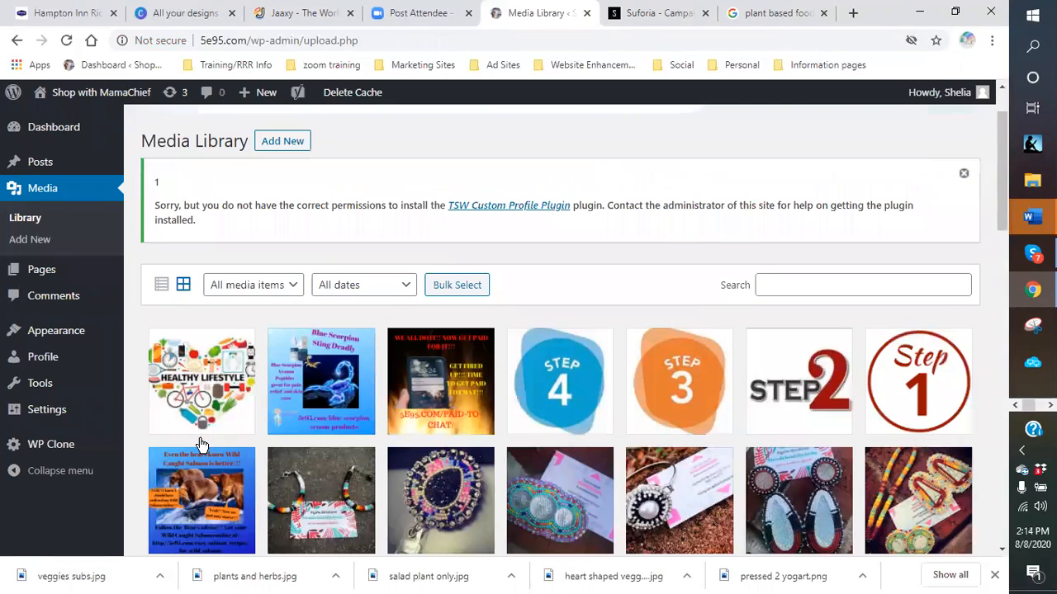
scroll(198, 392, down, 1)
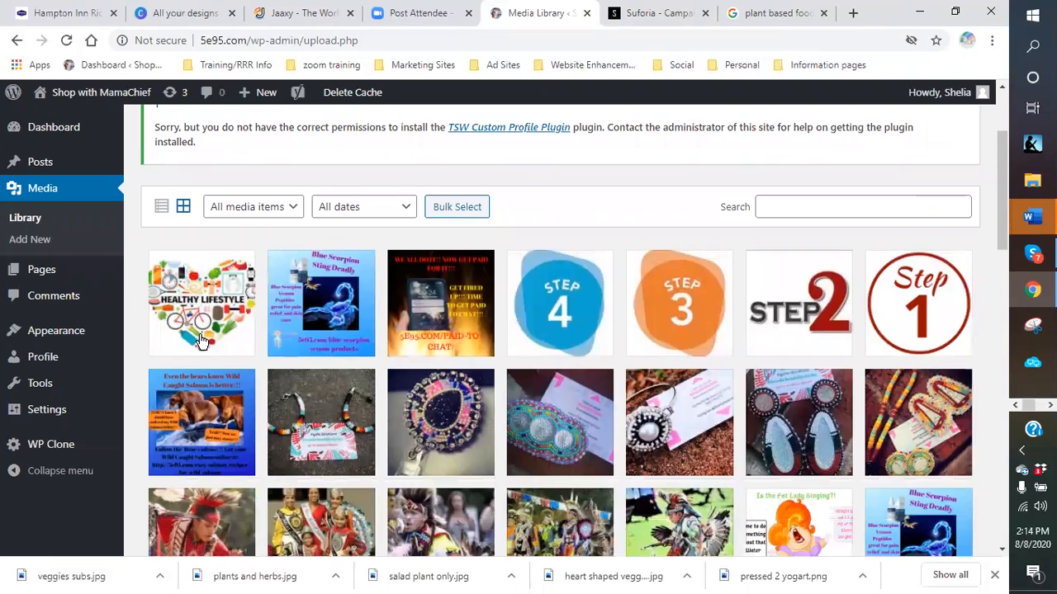
scroll(201, 340, up, 1)
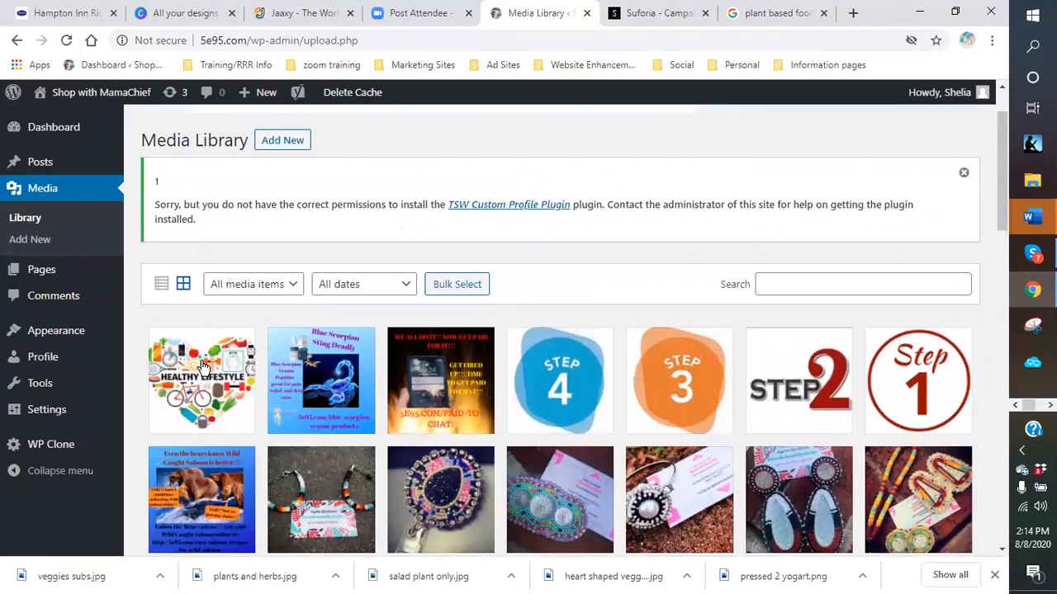
scroll(202, 365, up, 1)
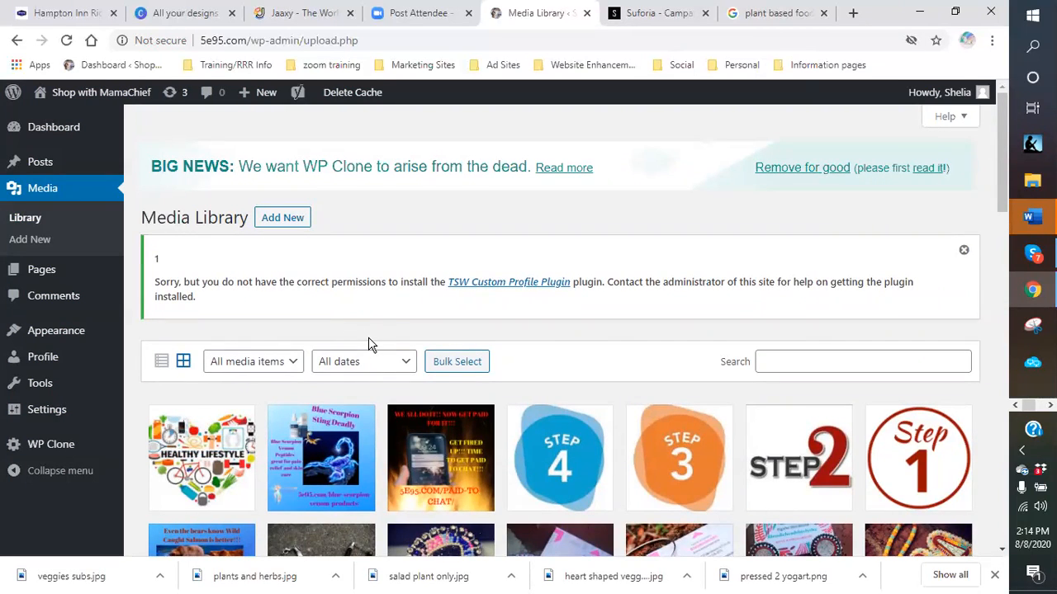
mouse_move(192, 441)
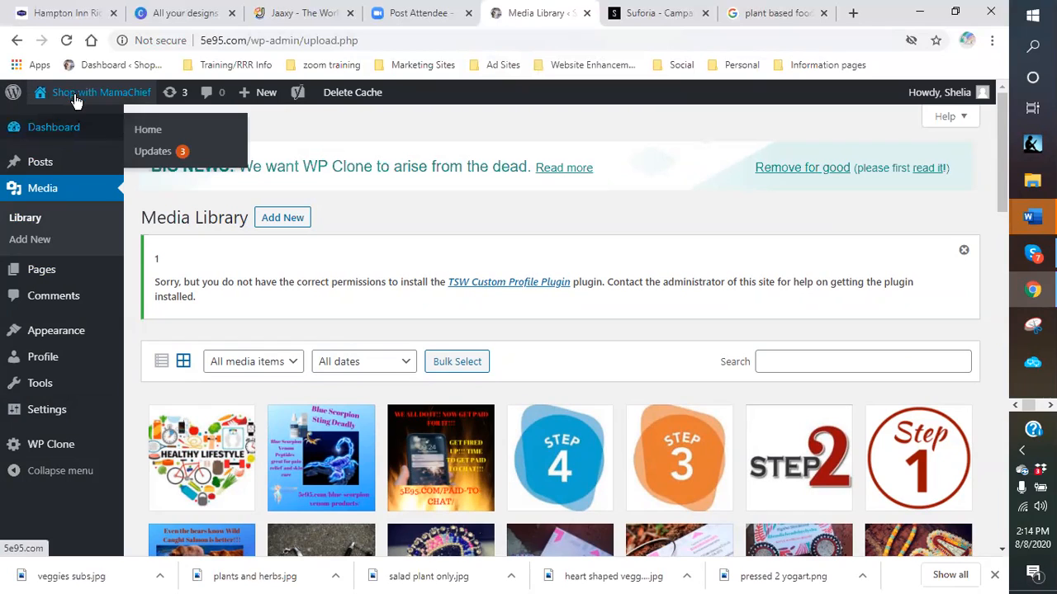
mouse_move(72, 99)
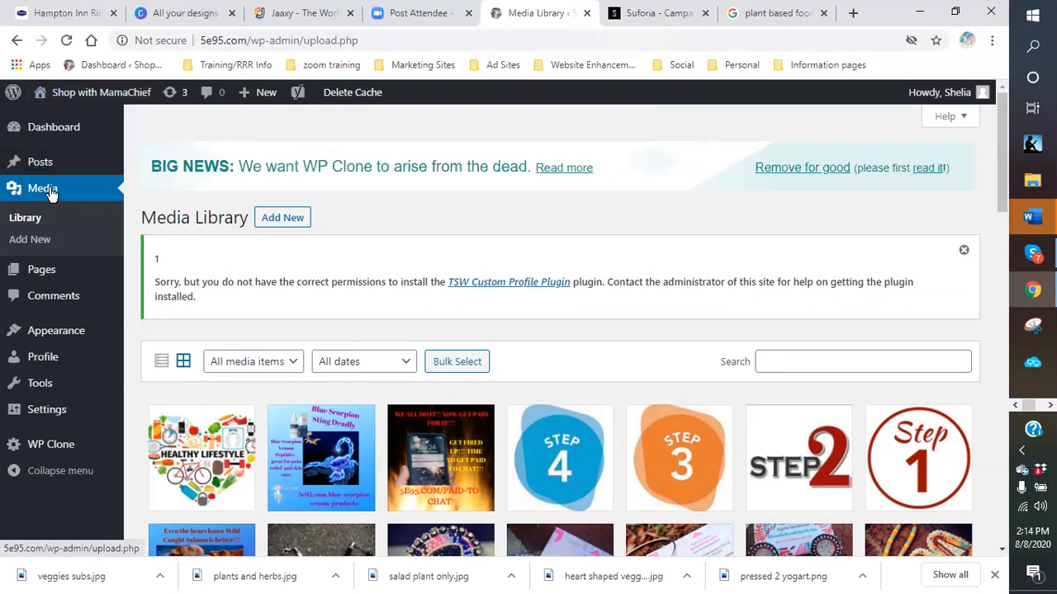
mouse_move(45, 165)
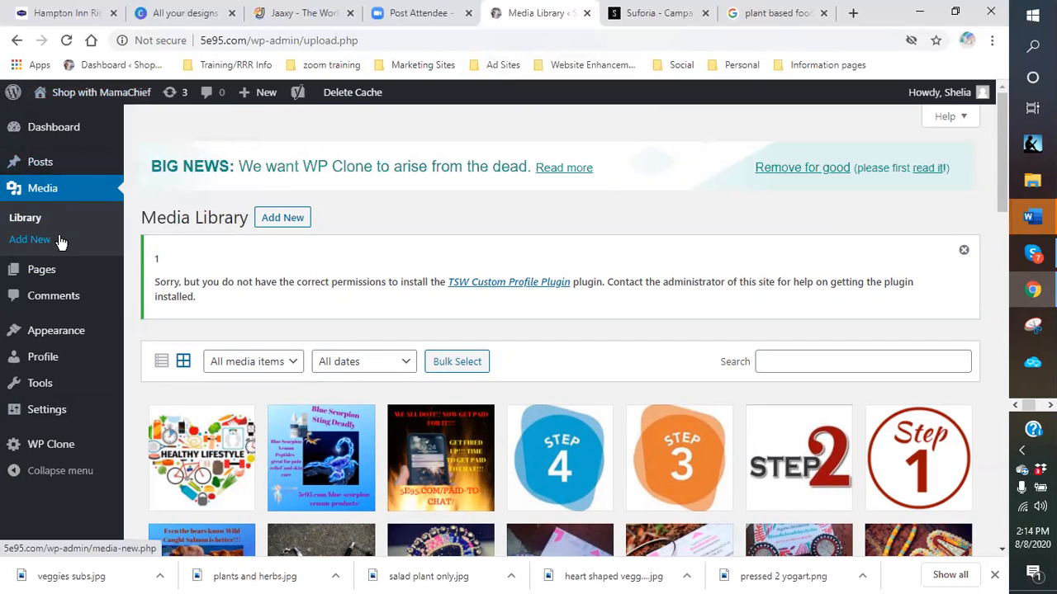
- View the All Pages list, close the downloads bar, and return to the Media Library
mouse_move(56, 273)
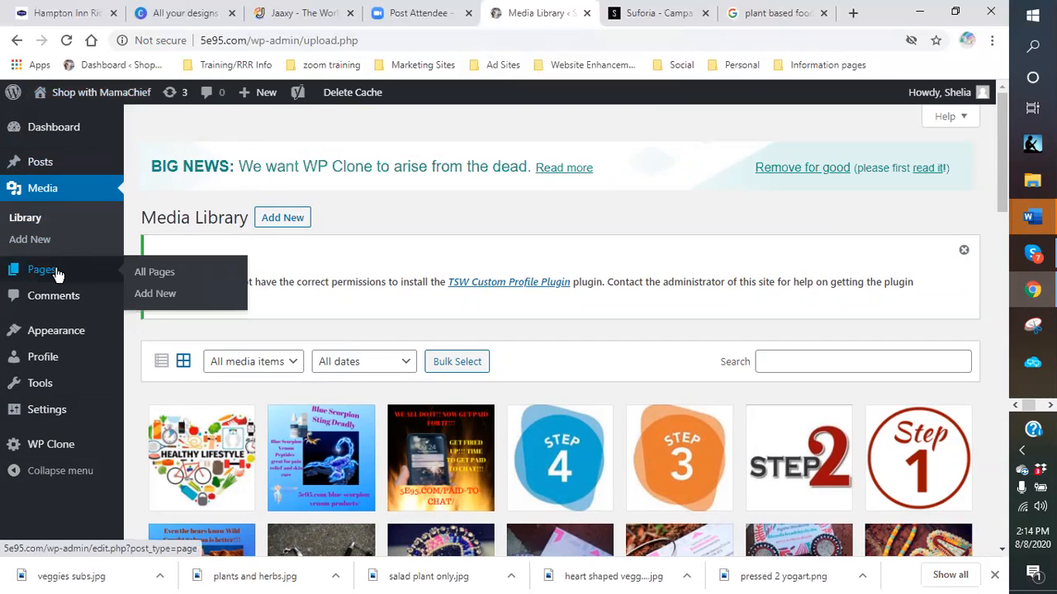
click(157, 279)
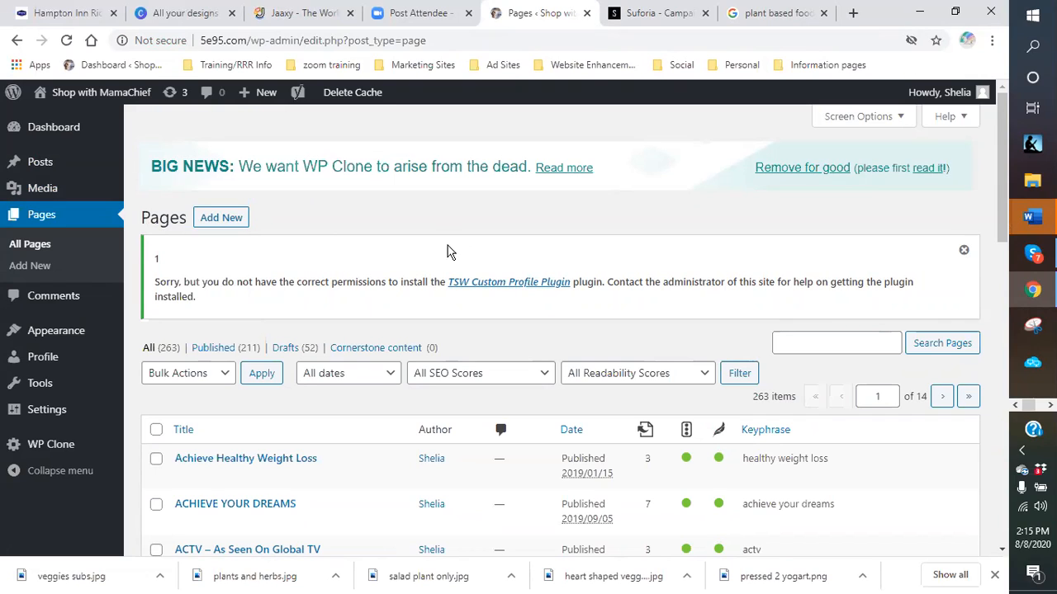
click(995, 576)
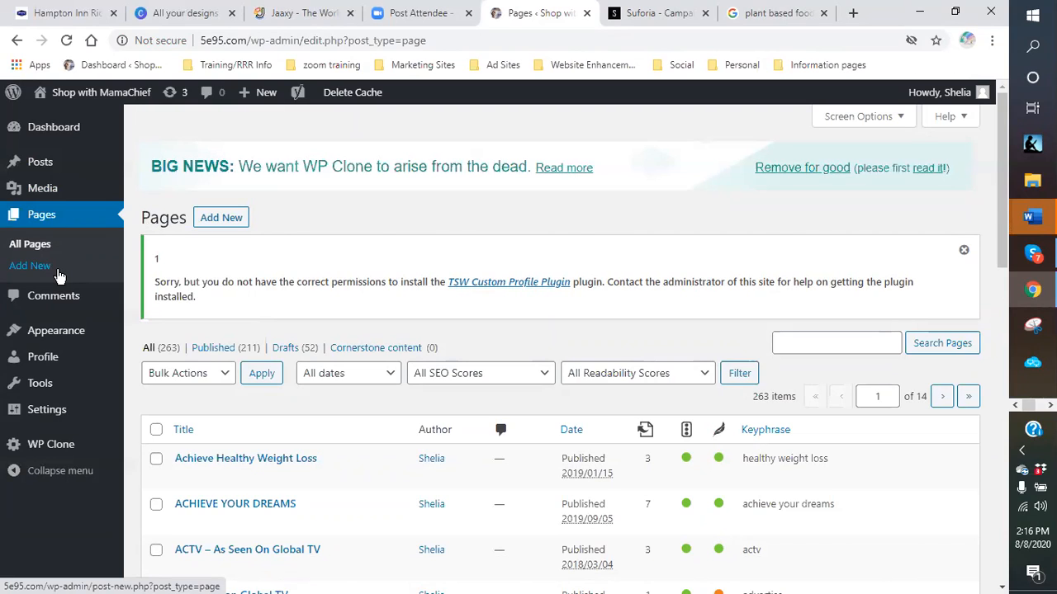
click(33, 188)
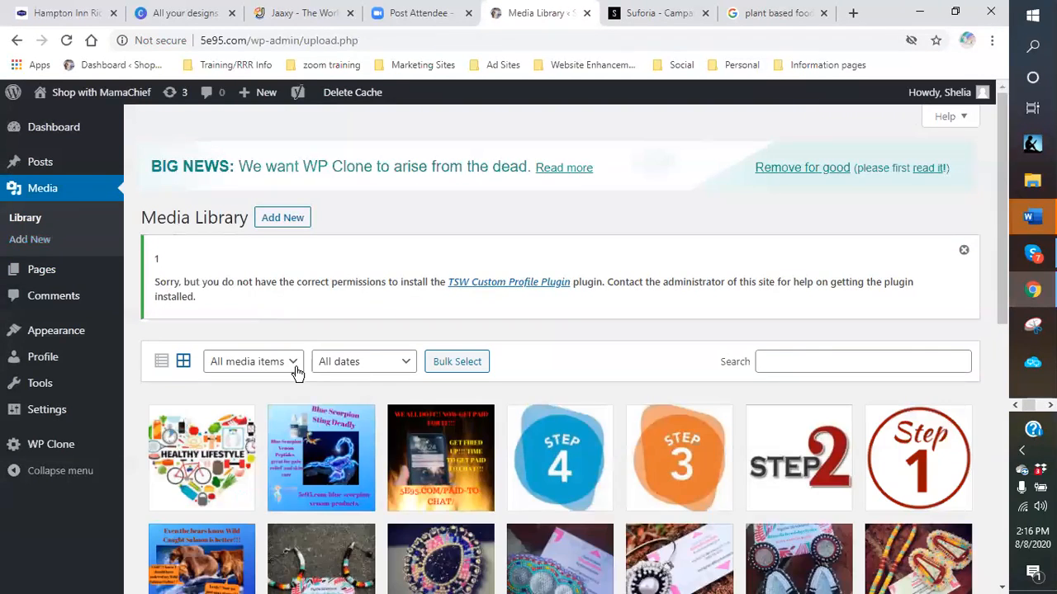
- Open the Healthy Lifestyle image's attachment details and request its permanent deletion
right_click(212, 429)
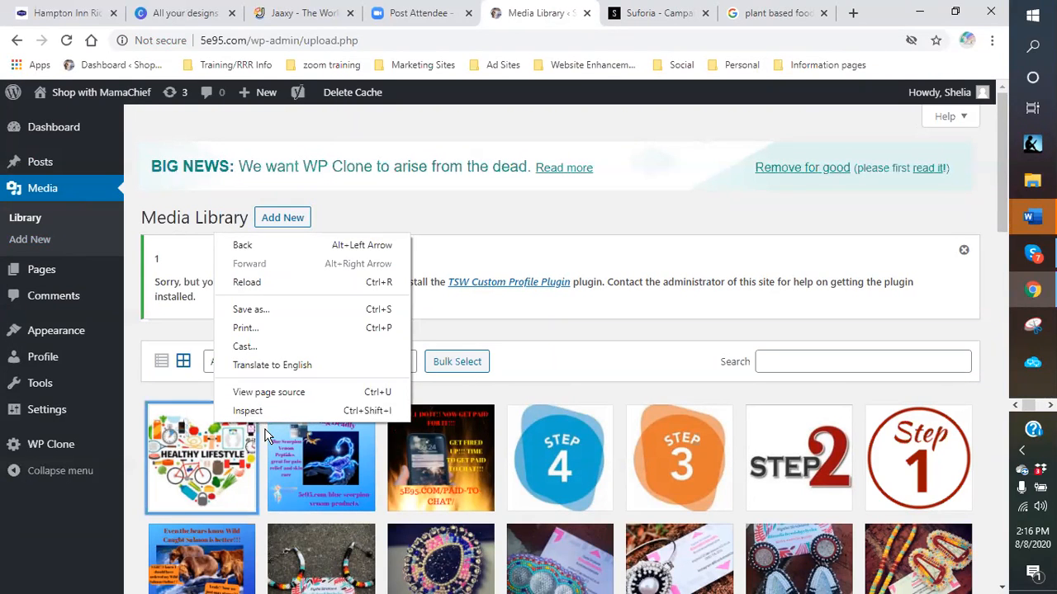
click(171, 467)
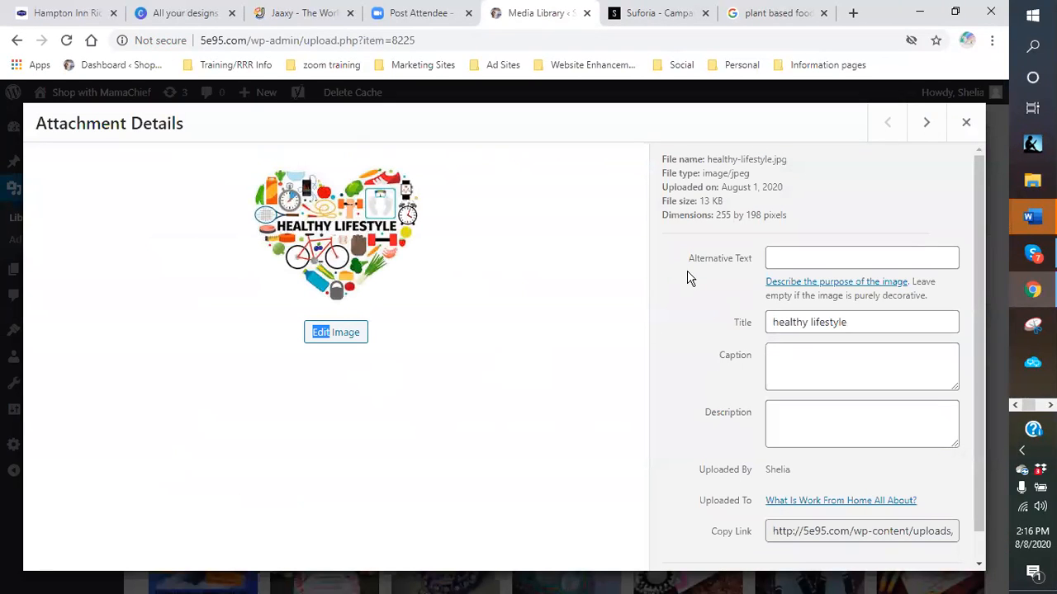
scroll(686, 282, down, 1)
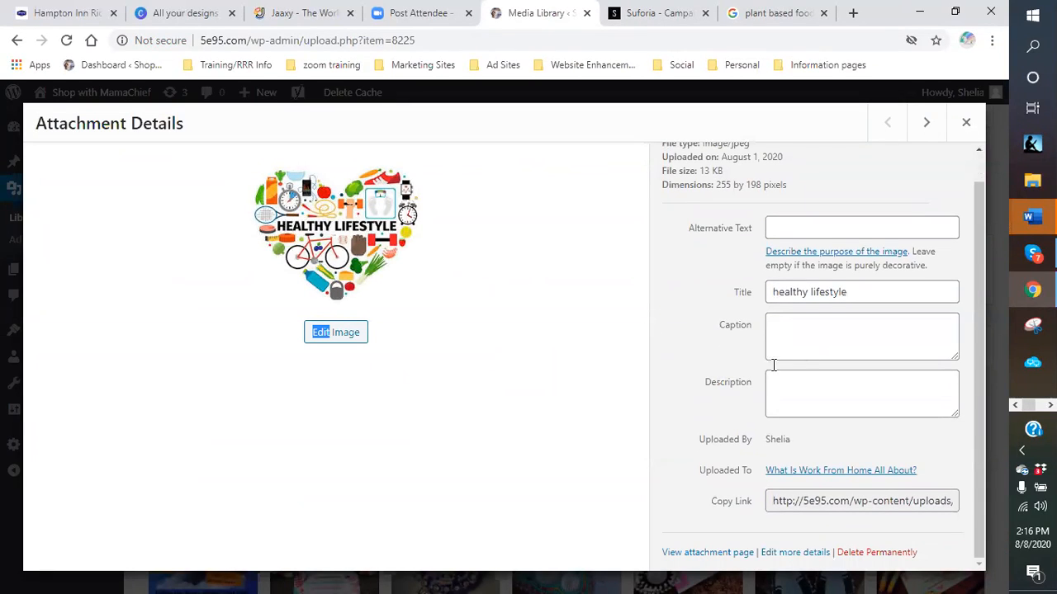
click(885, 558)
click(885, 561)
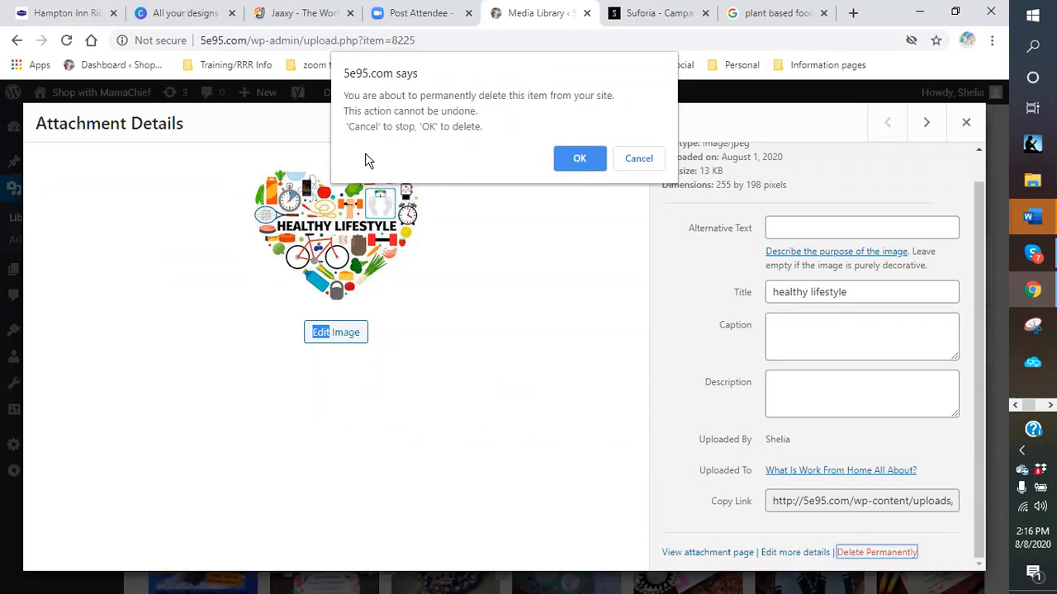
- Confirm the permanent deletion of the healthy lifestyle heart image
click(560, 163)
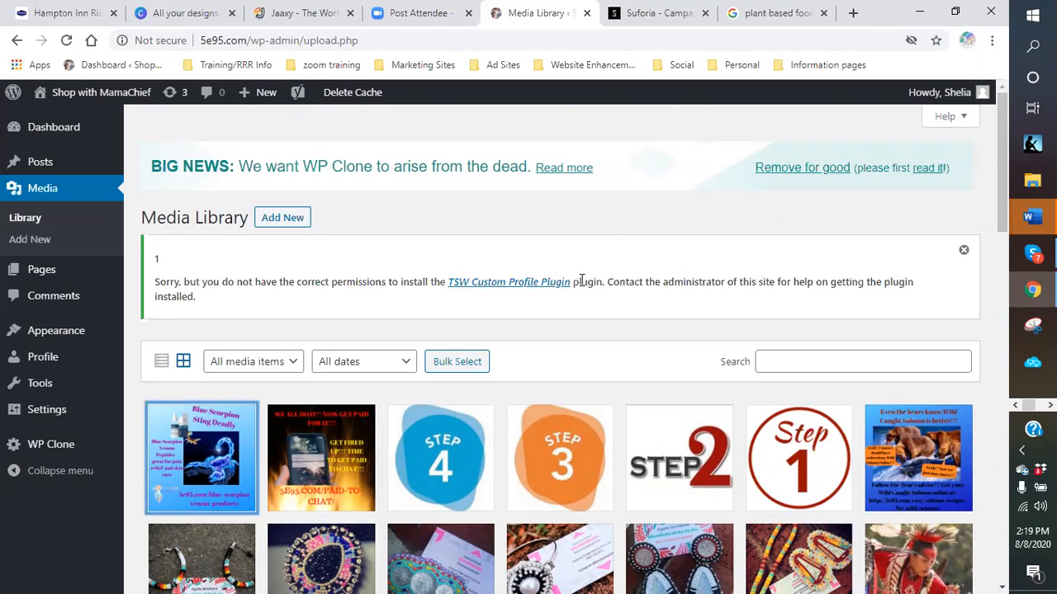
- Scroll through the Media Library grid of beadwork, powwow dancer and Blue Scorpion product images
scroll(578, 322, down, 1)
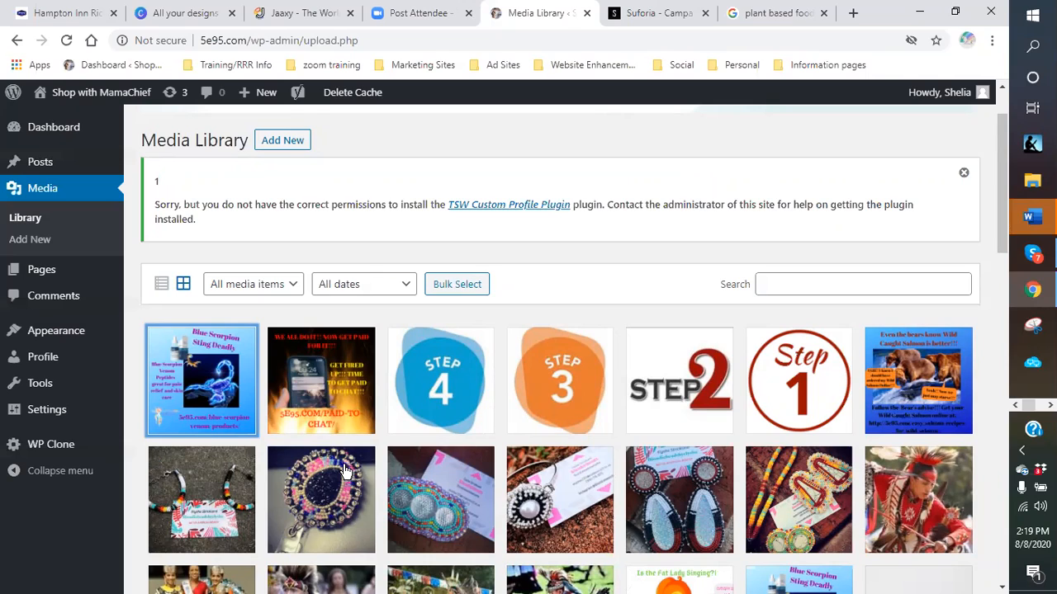
scroll(528, 462, down, 5)
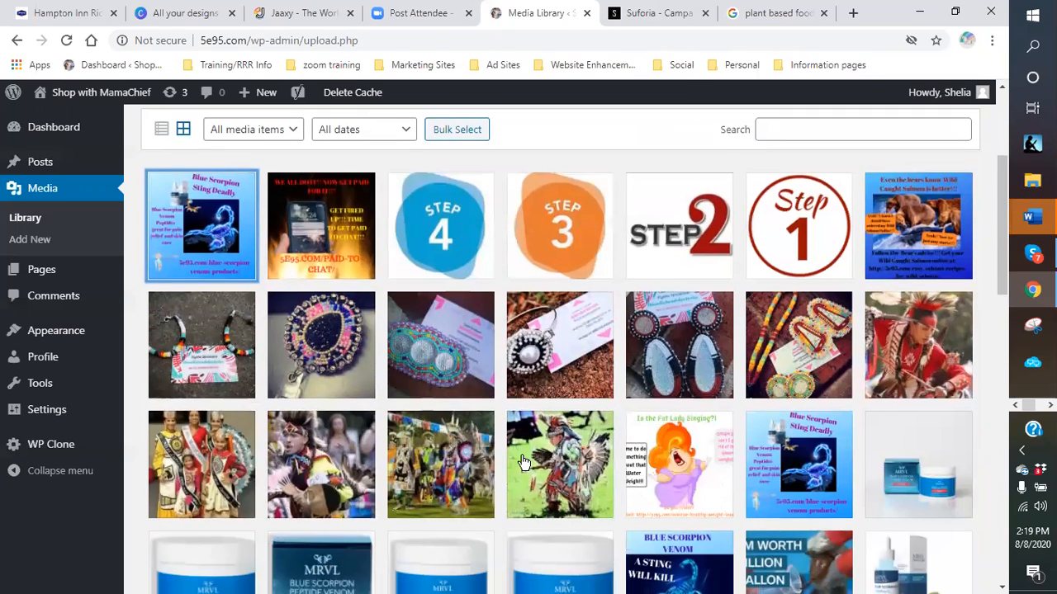
scroll(511, 468, up, 2)
scroll(511, 468, up, 4)
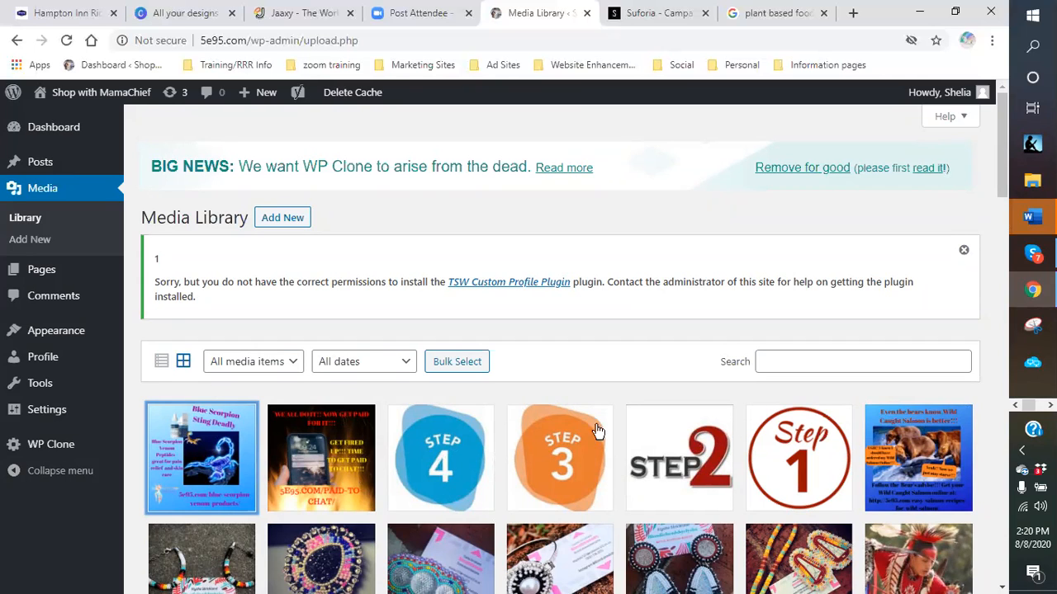
scroll(581, 437, down, 1)
scroll(580, 438, down, 4)
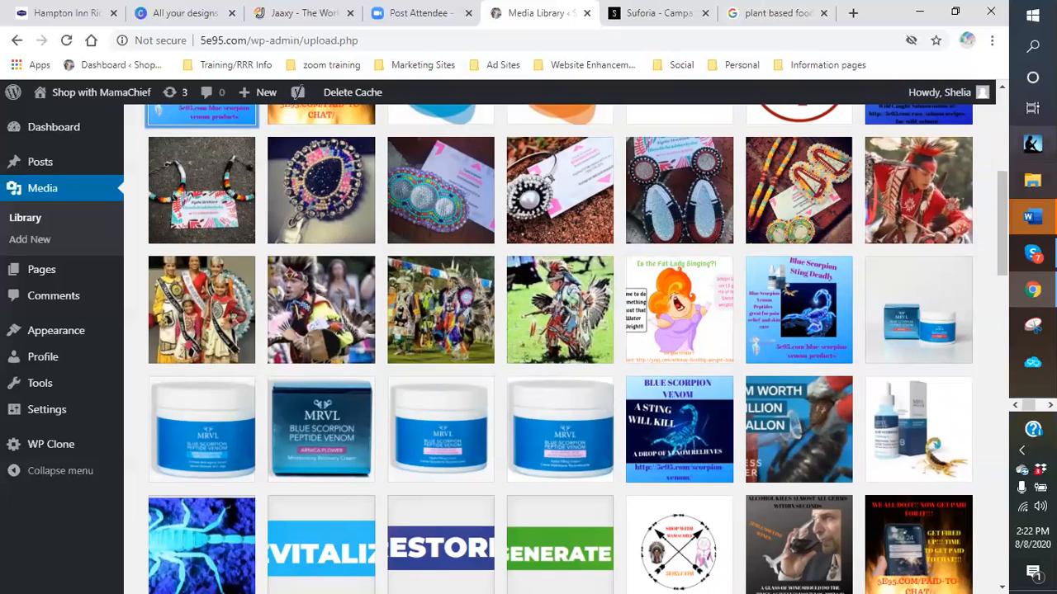
- Open File Explorer on Dropbox > blogging pictures and maximize the window
click(1032, 180)
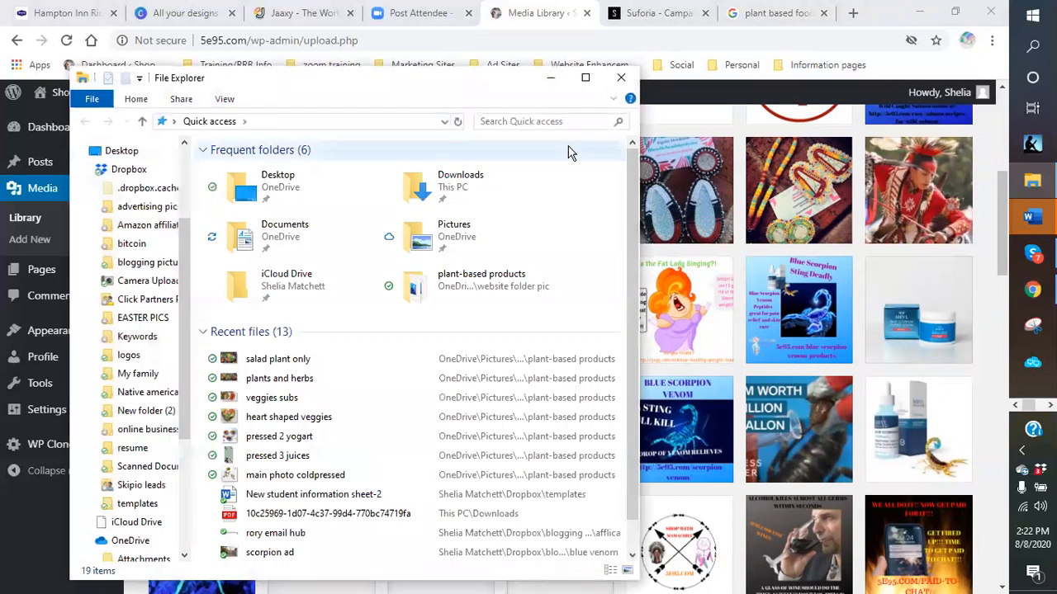
click(272, 231)
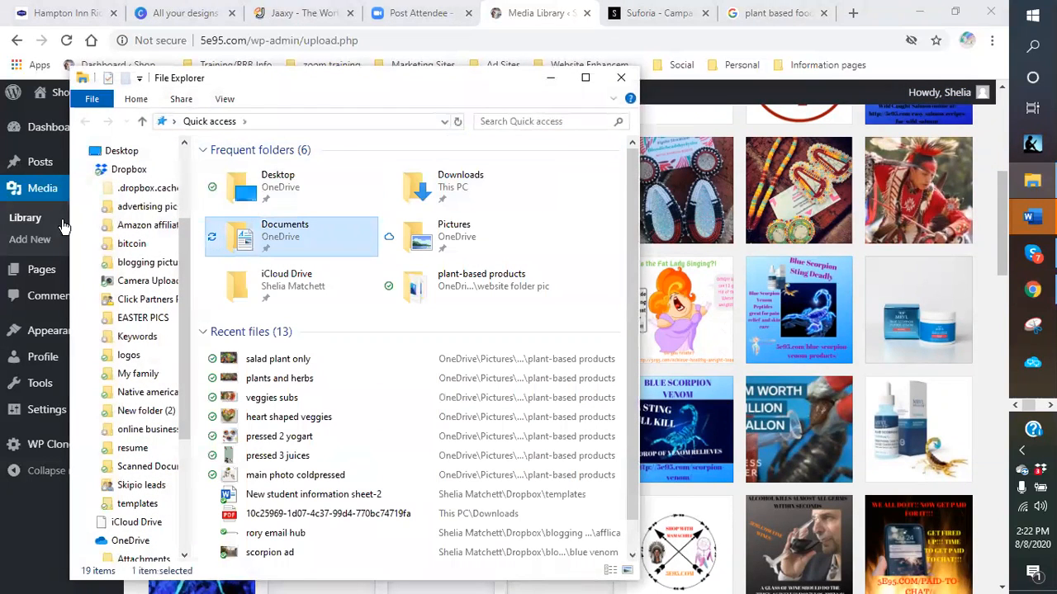
click(164, 265)
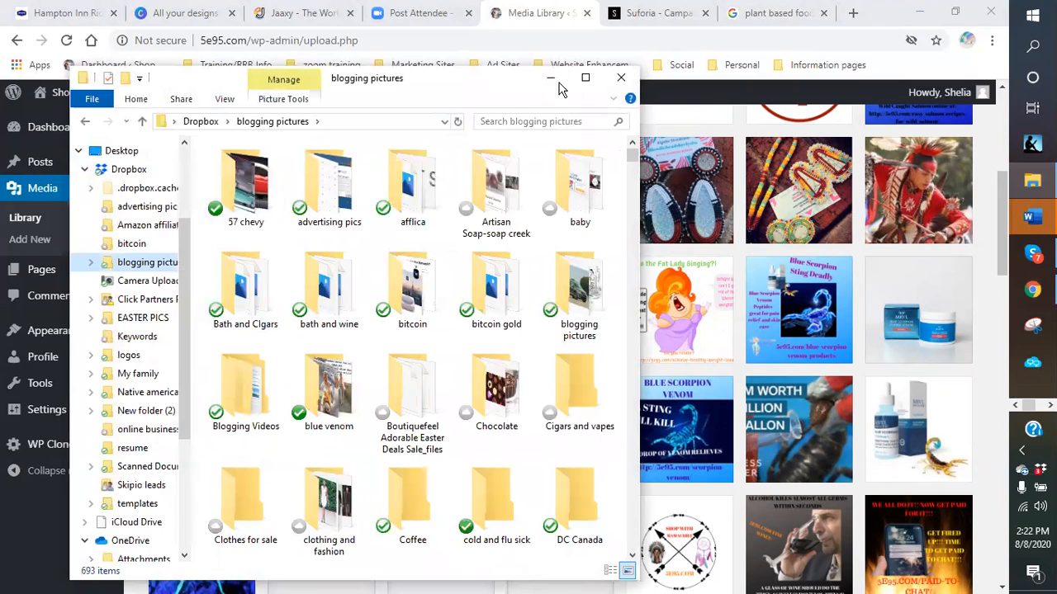
click(585, 77)
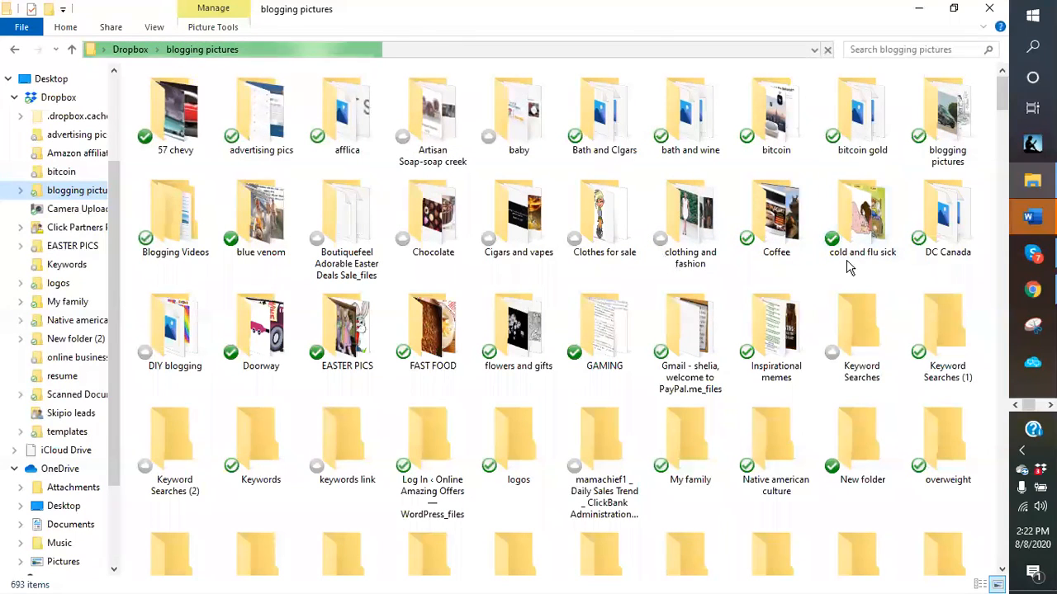
- Look over the blogging pictures subfolders, from resized images down to Wine and Cigars
scroll(861, 265, down, 3)
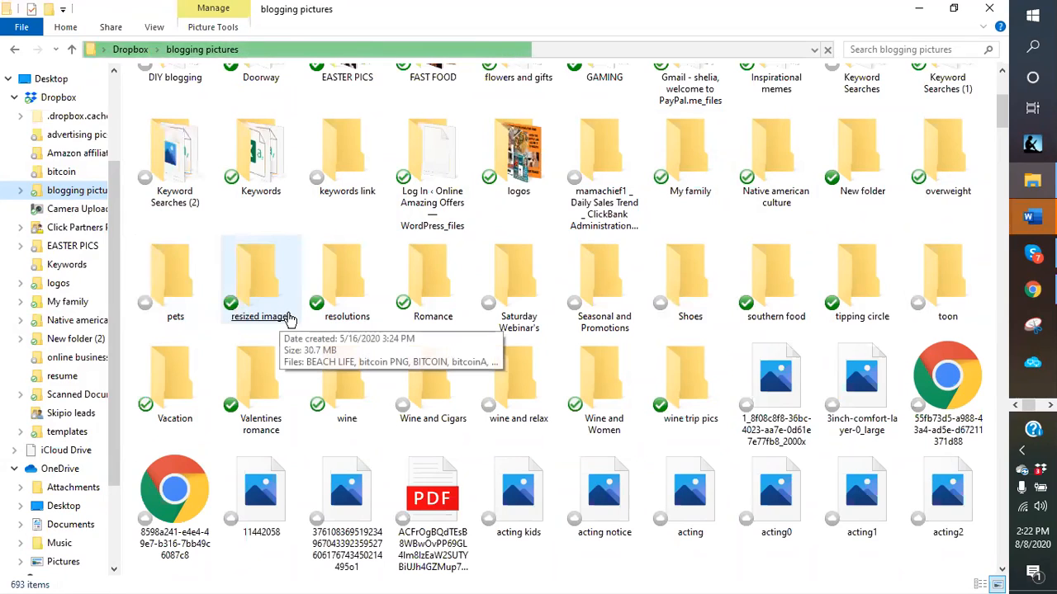
click(287, 319)
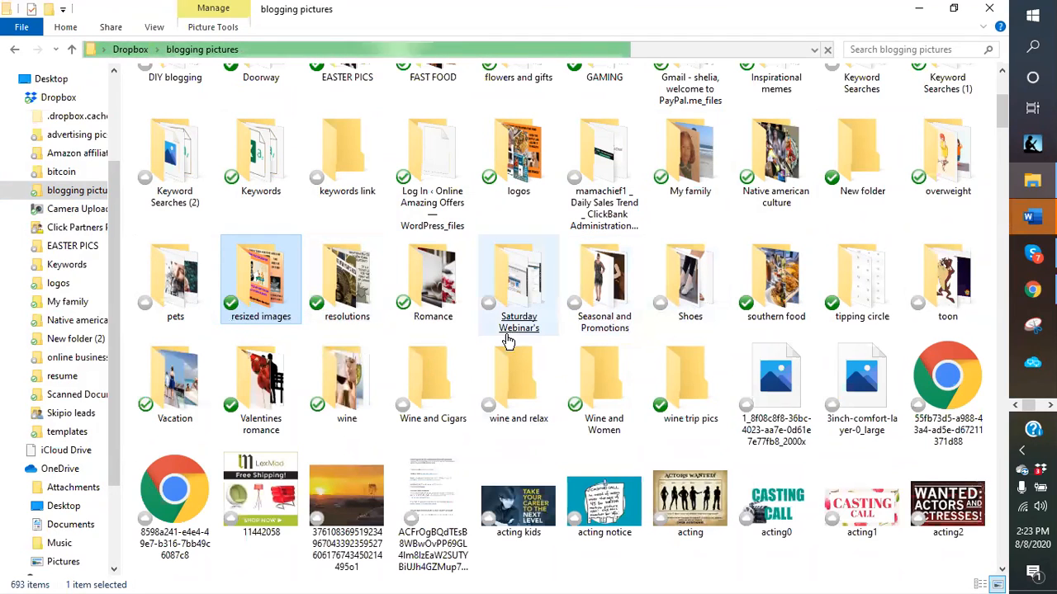
click(612, 322)
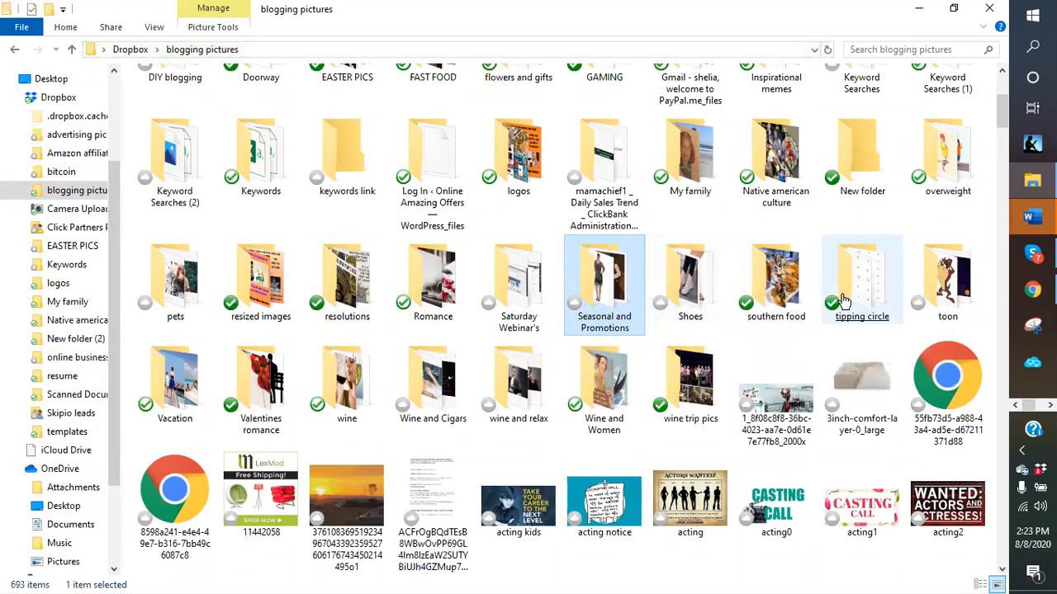
click(769, 308)
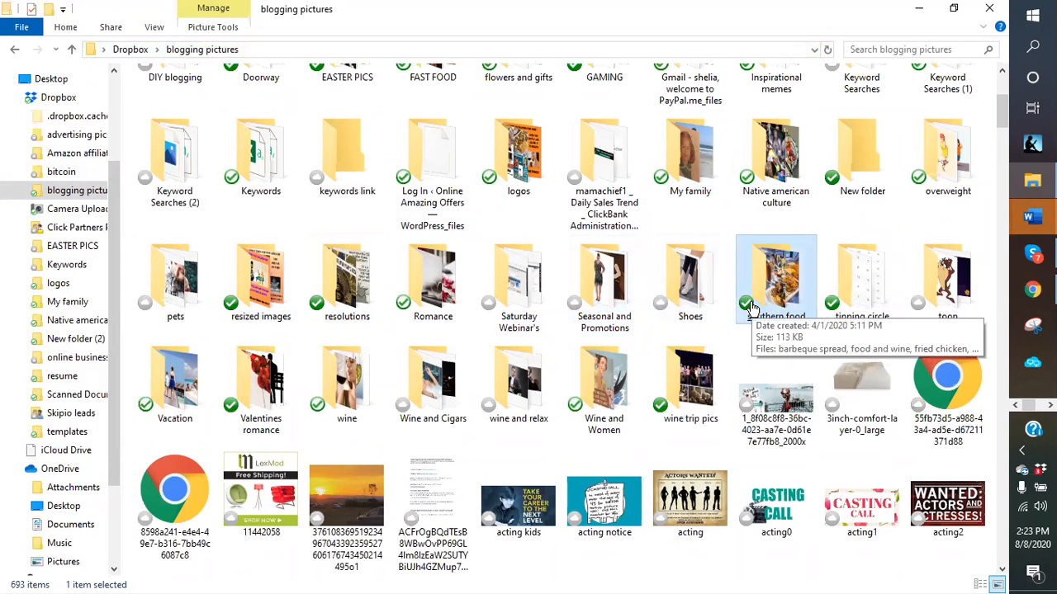
click(838, 302)
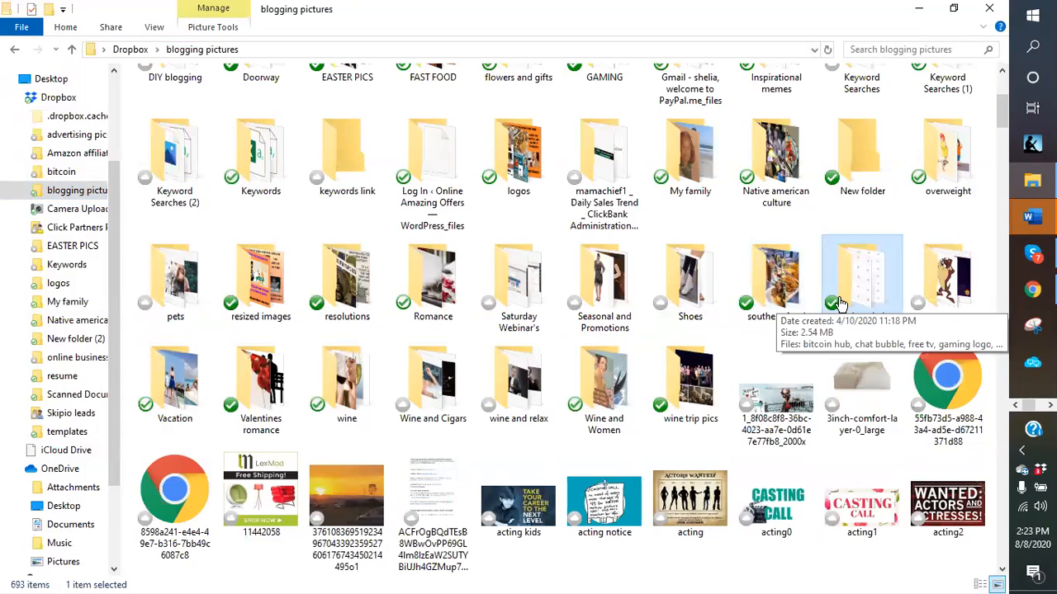
click(939, 297)
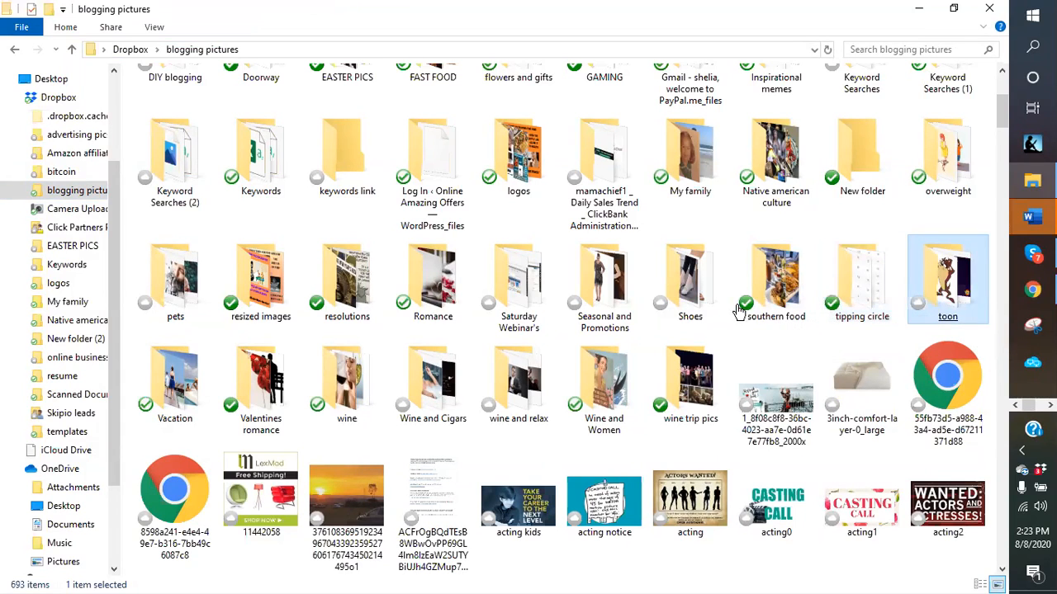
click(233, 404)
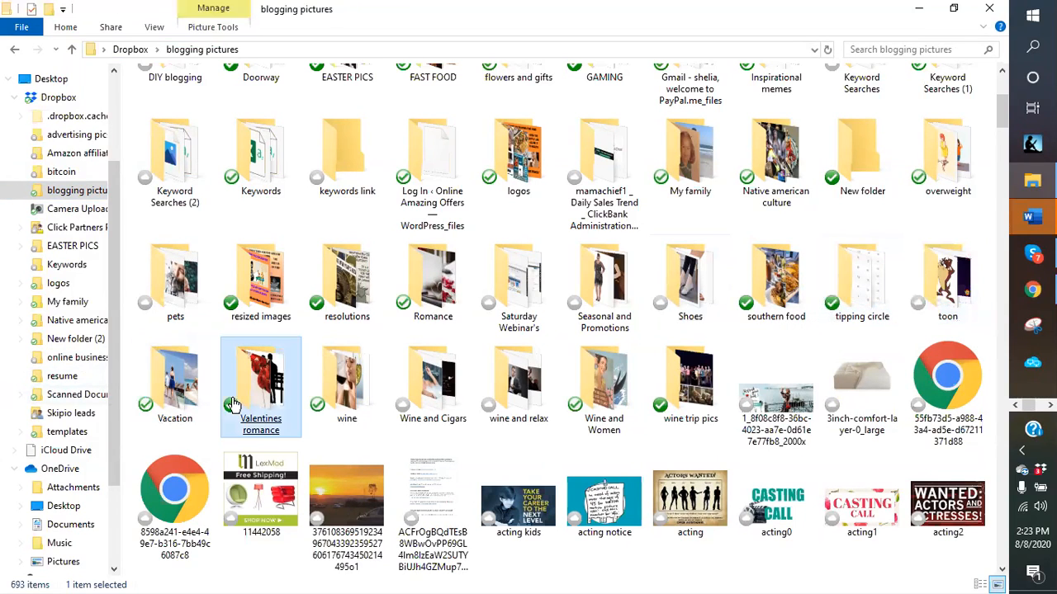
click(437, 392)
scroll(505, 413, down, 4)
scroll(505, 413, down, 3)
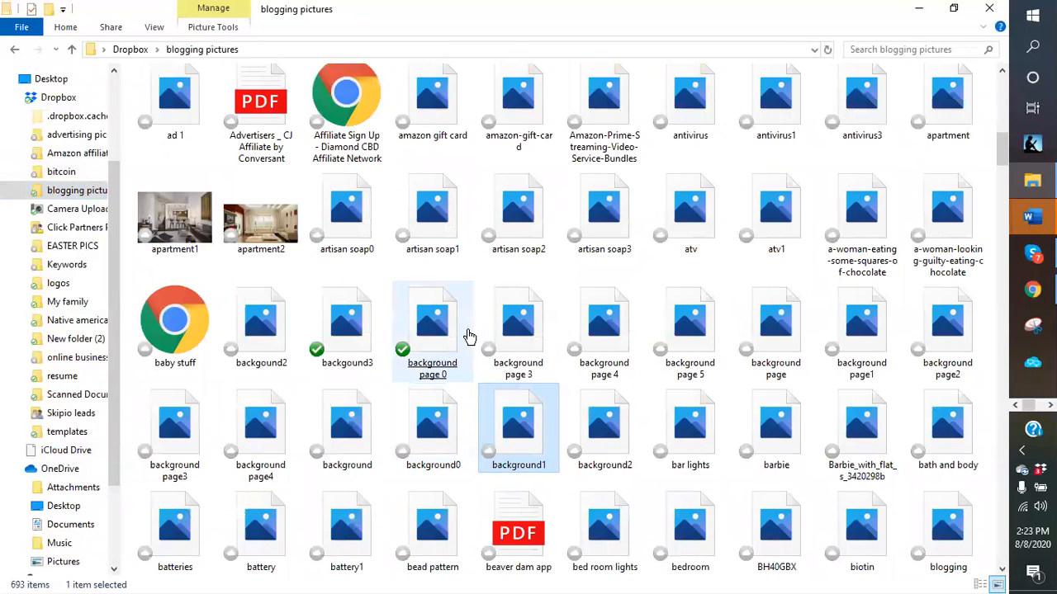
- Check the background page images and the Coffee, Artisan Soap-soap creek and baby folders
click(465, 337)
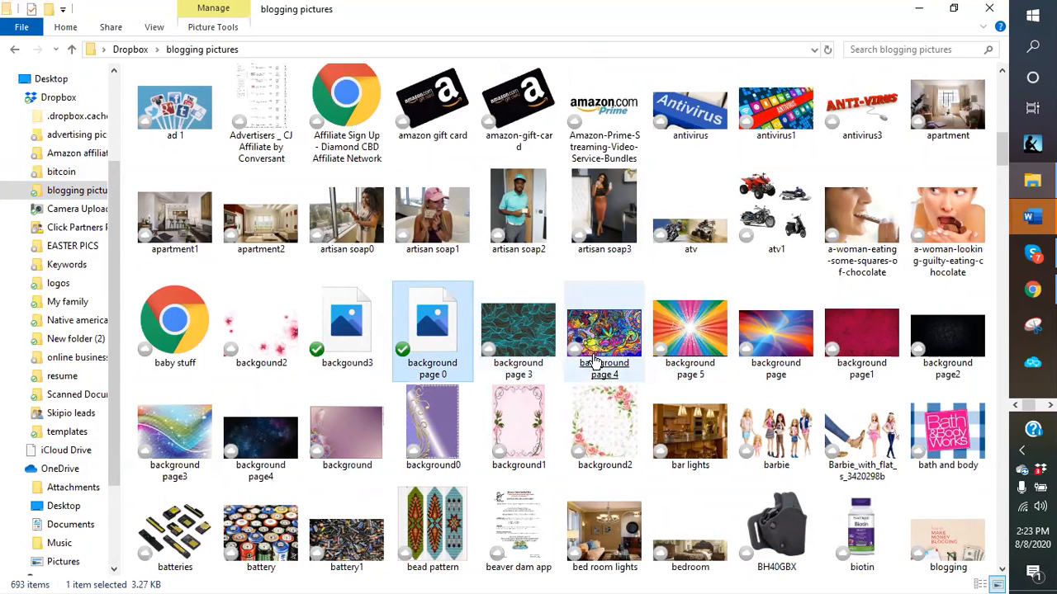
click(753, 377)
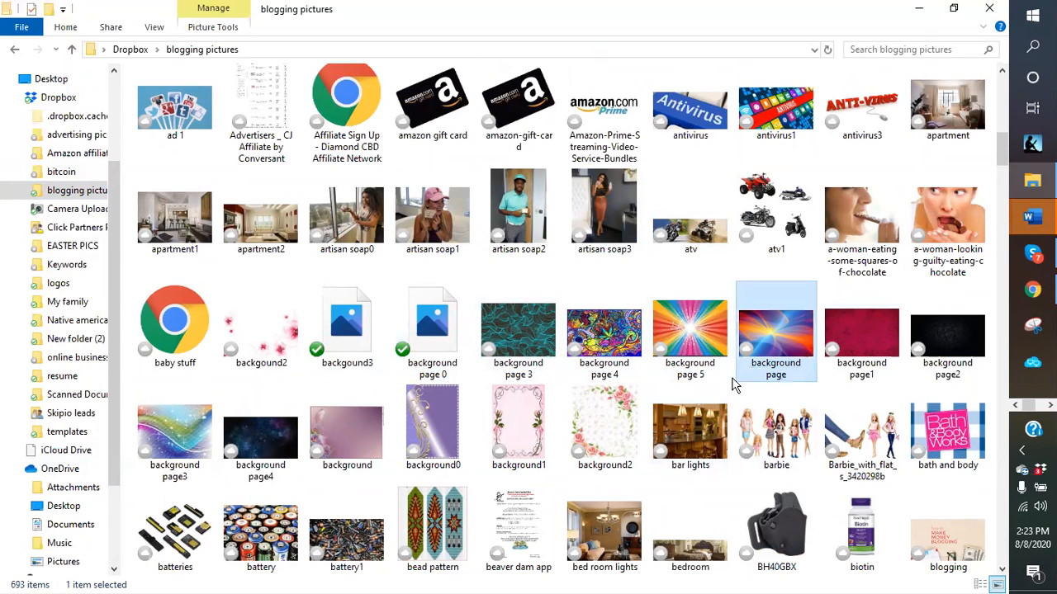
scroll(718, 384, up, 2)
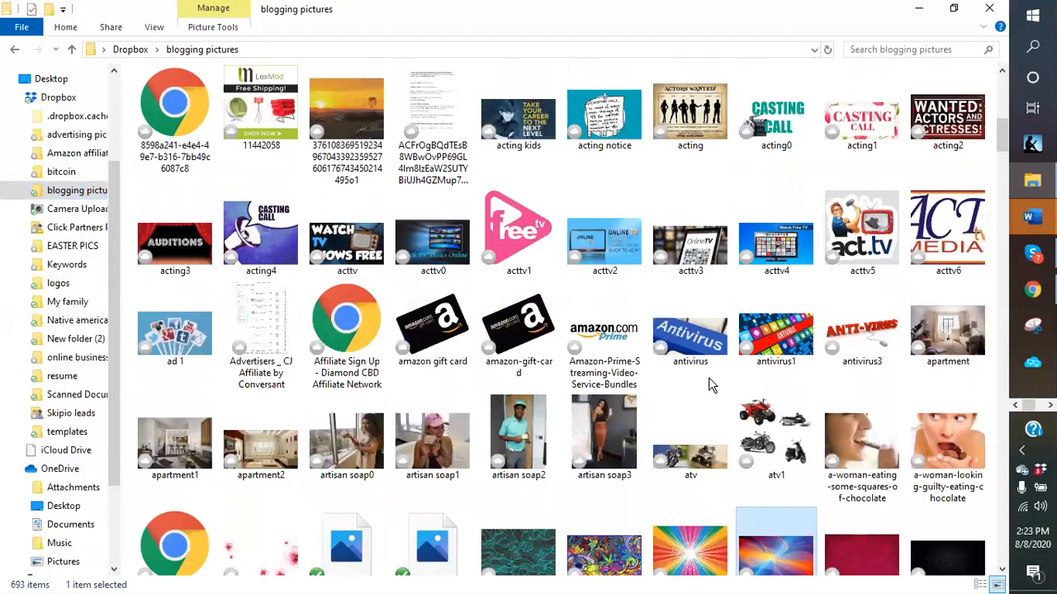
scroll(712, 385, up, 10)
click(704, 381)
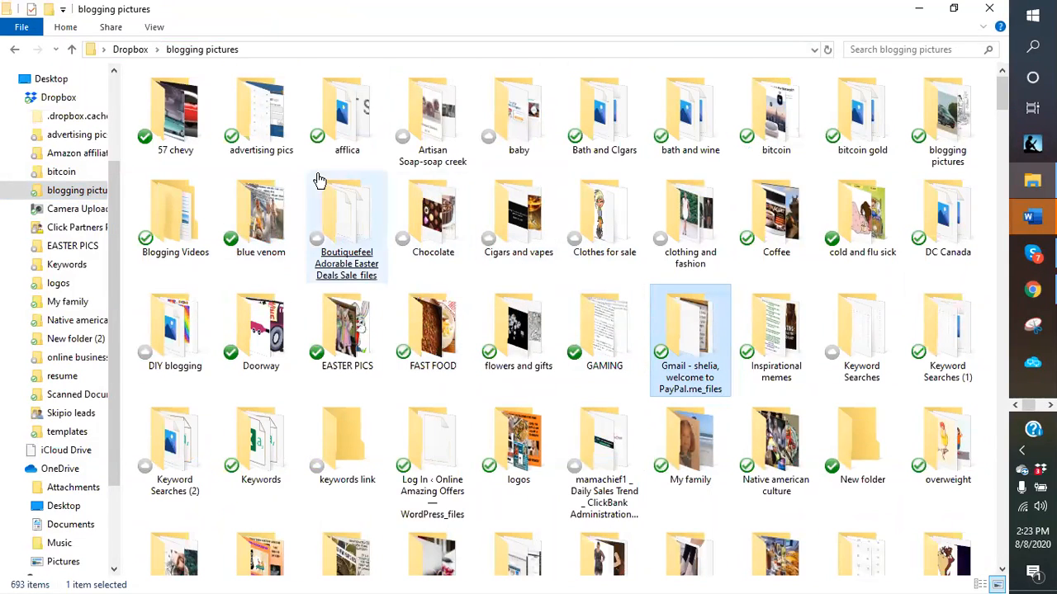
click(778, 239)
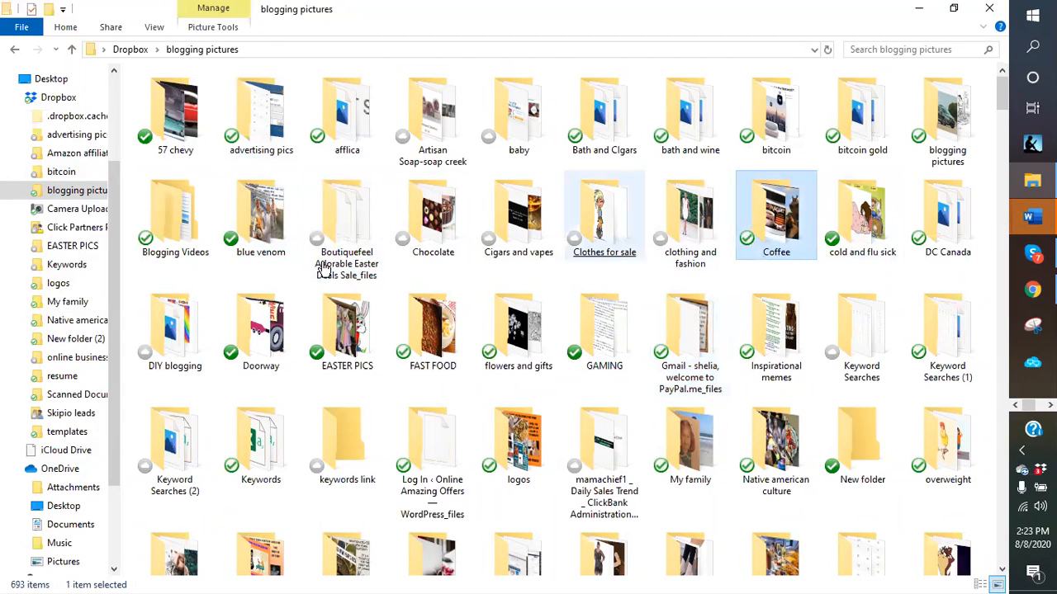
click(455, 139)
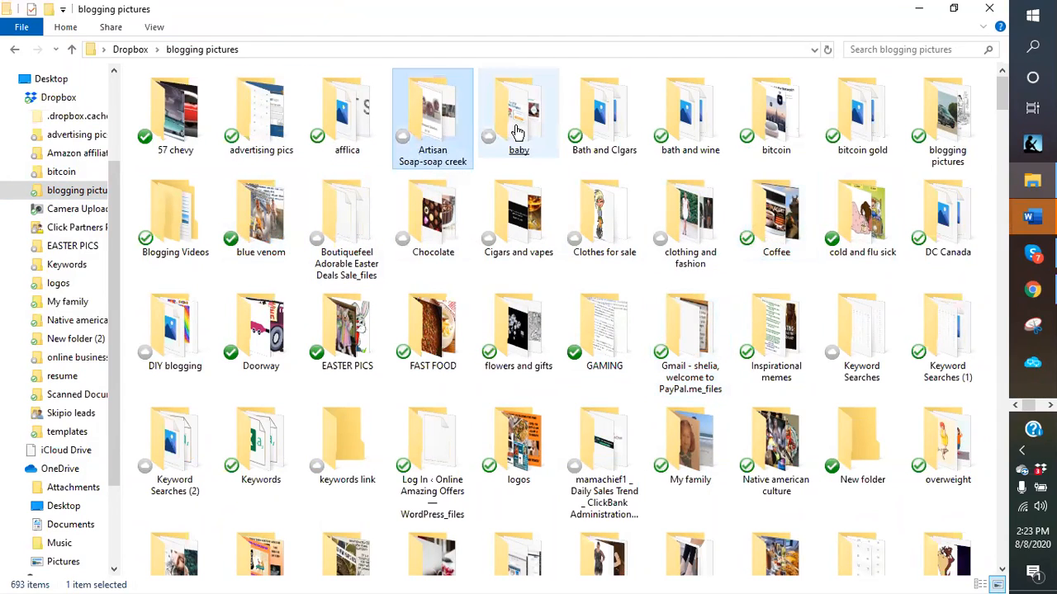
click(517, 133)
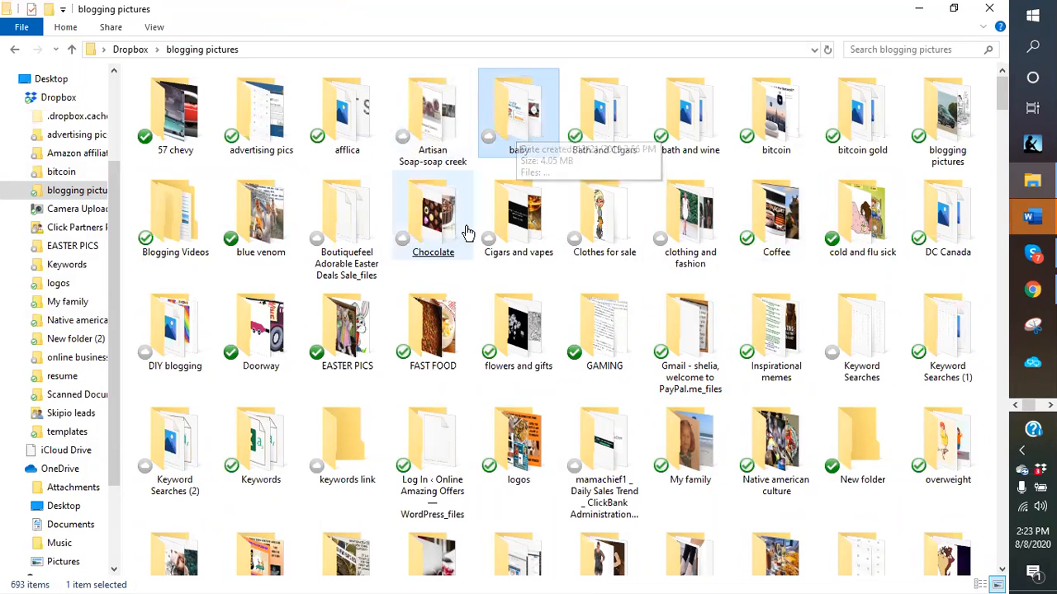
- Browse the chocolate images in the Chocolate folder, then go back to blogging pictures
double_click(441, 232)
click(446, 231)
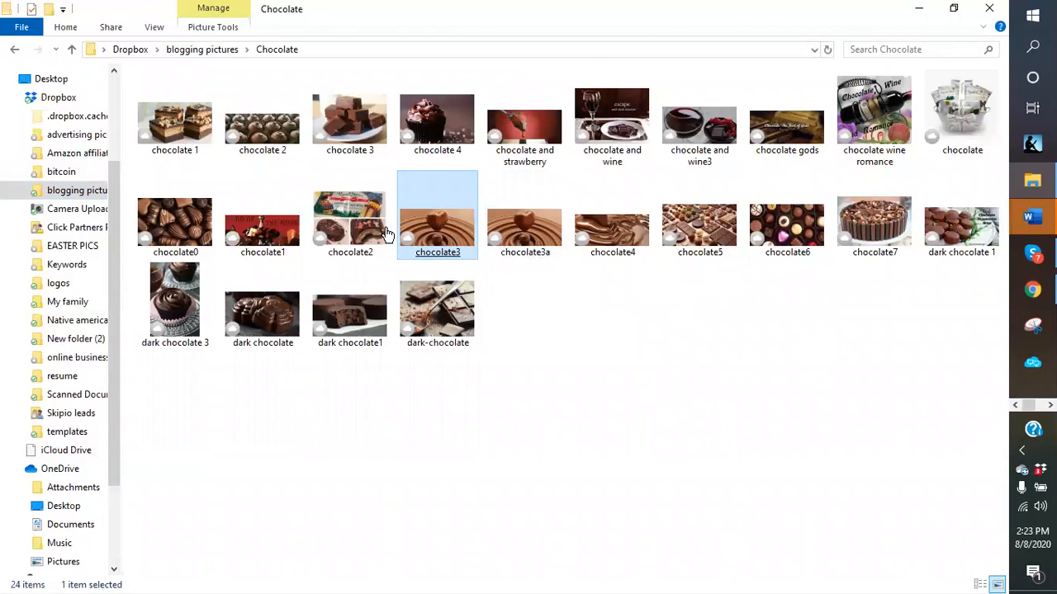
click(350, 223)
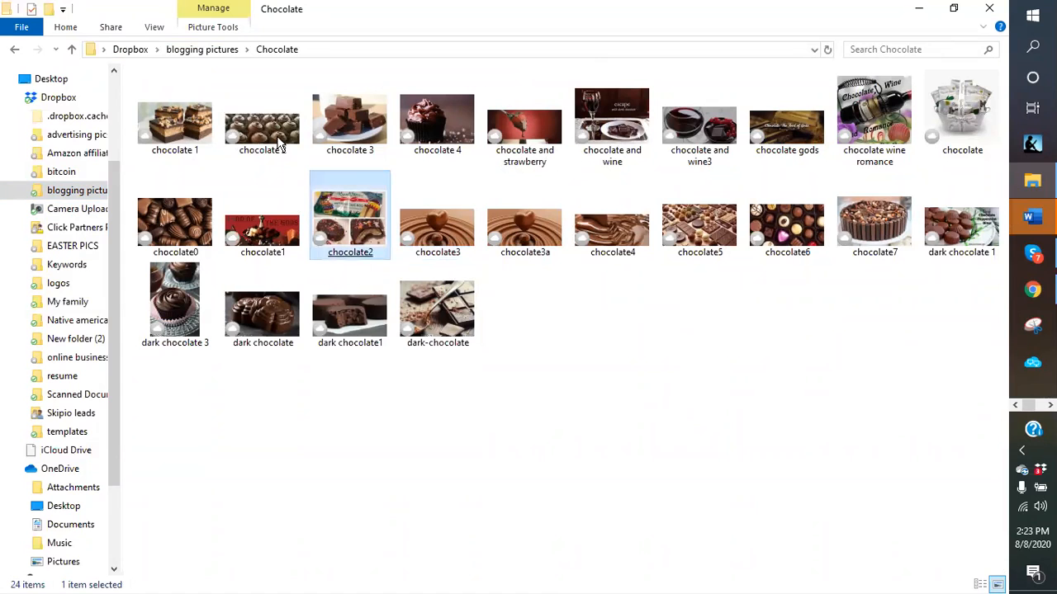
click(72, 52)
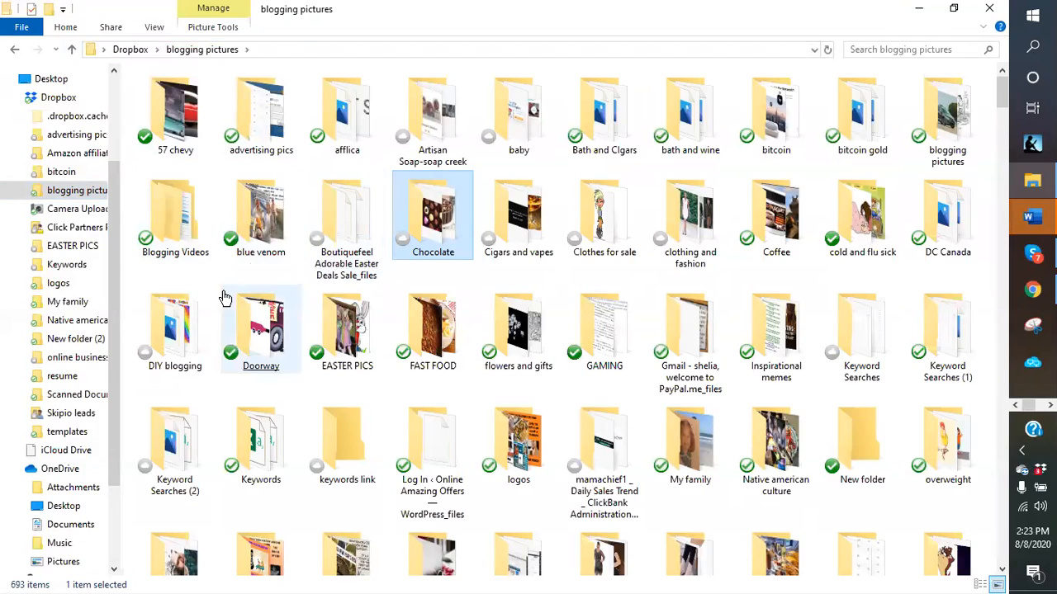
- Open the wine trip pics folder after checking the wine and relax and Wine and Women folders
scroll(391, 315, down, 10)
scroll(392, 315, up, 3)
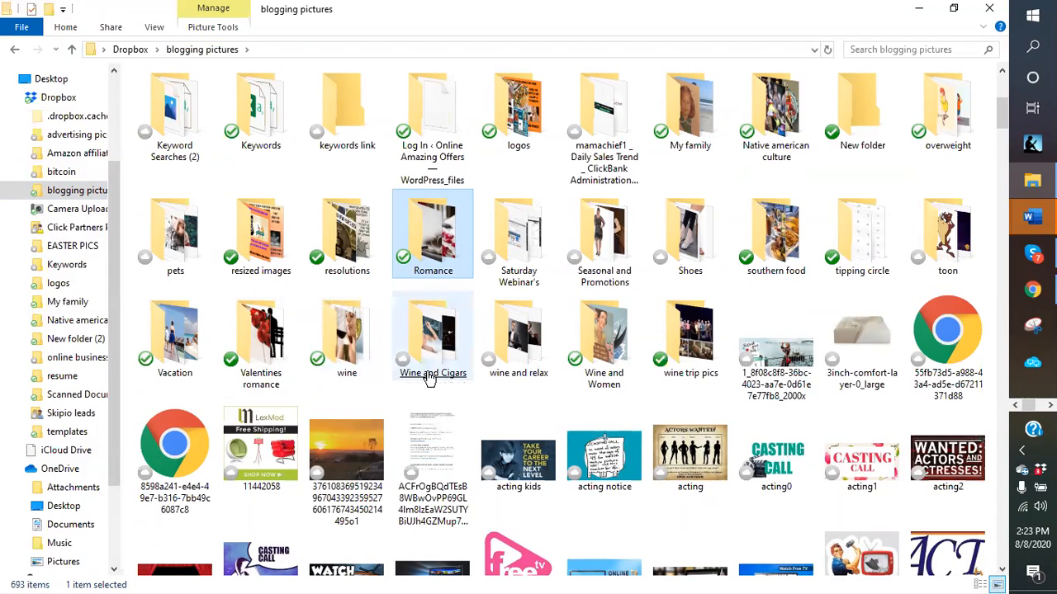
click(535, 376)
click(615, 388)
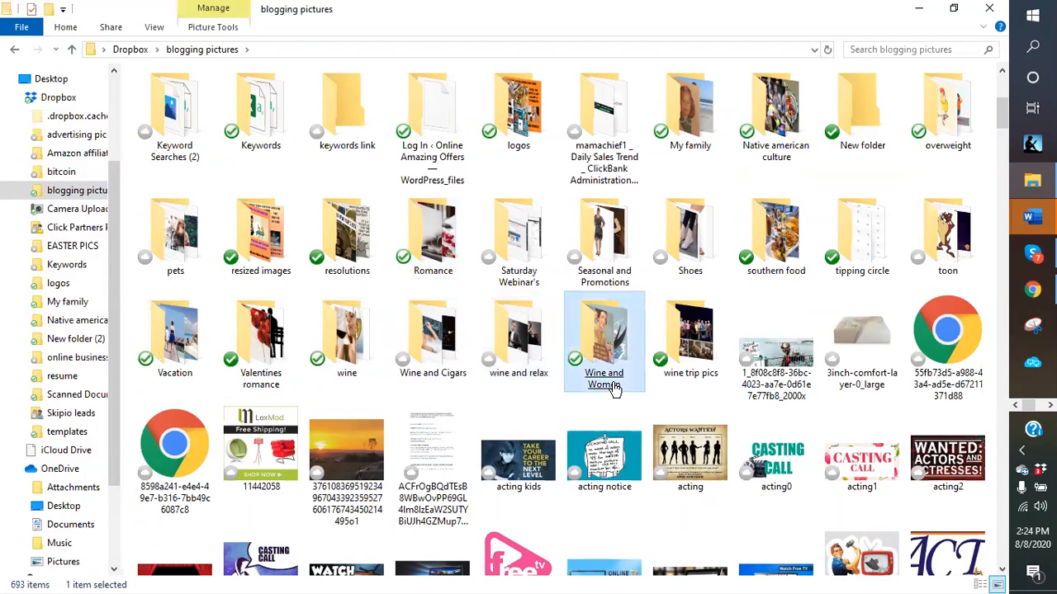
click(696, 361)
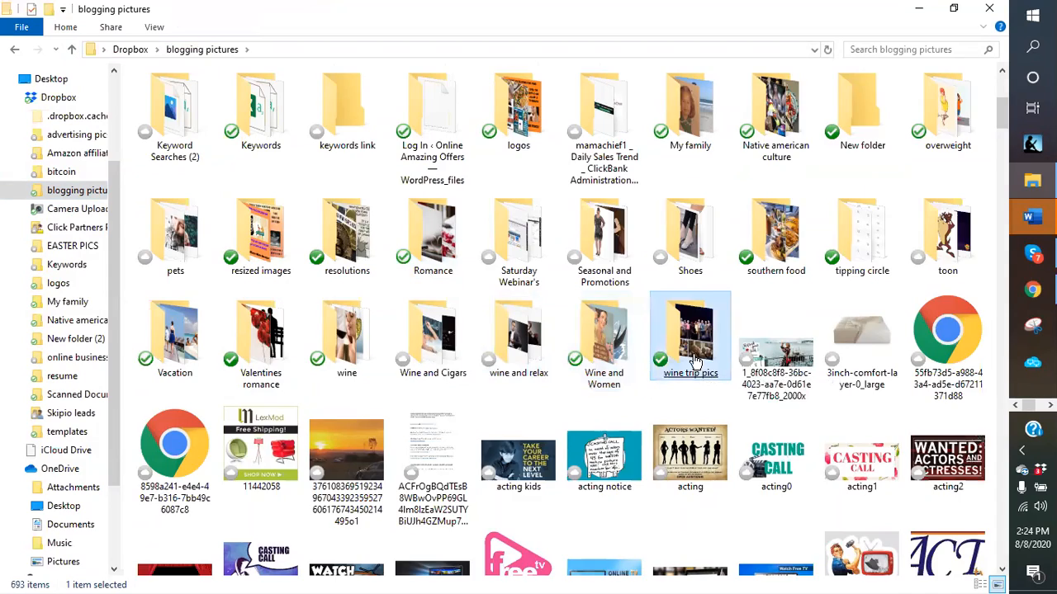
double_click(696, 362)
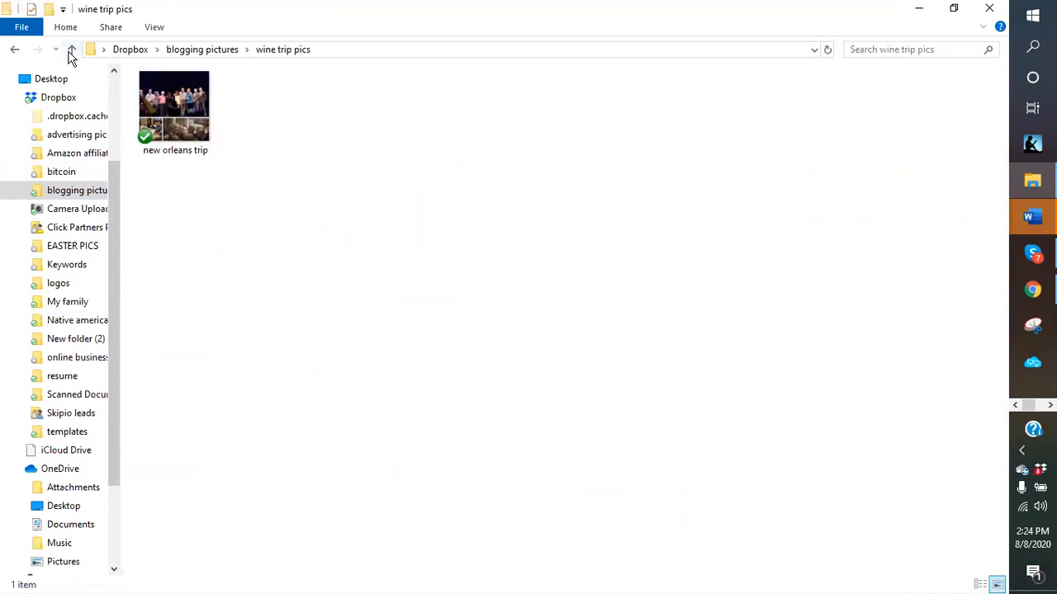
double_click(174, 106)
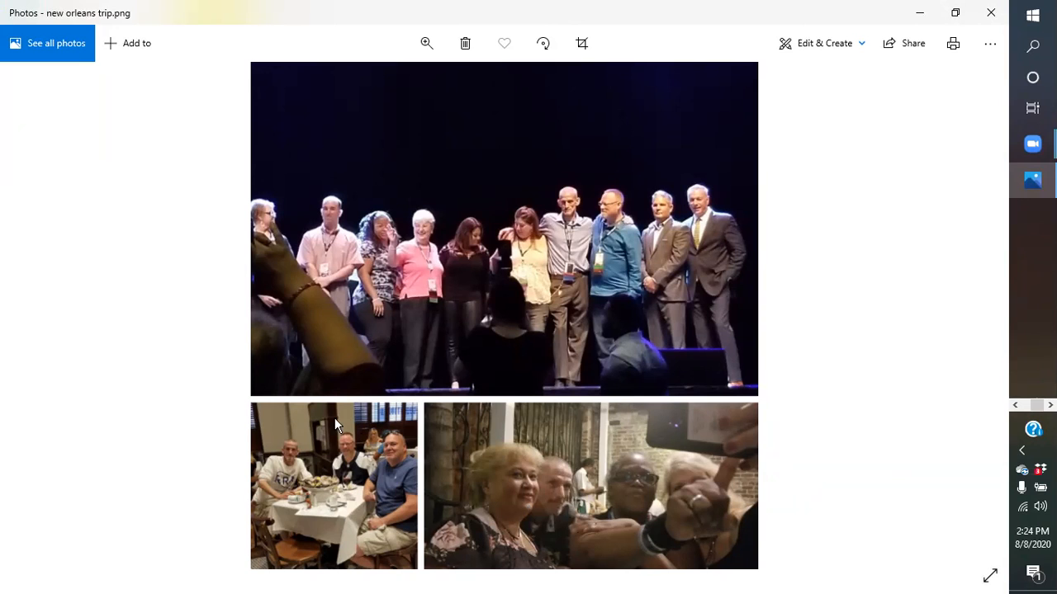
click(990, 12)
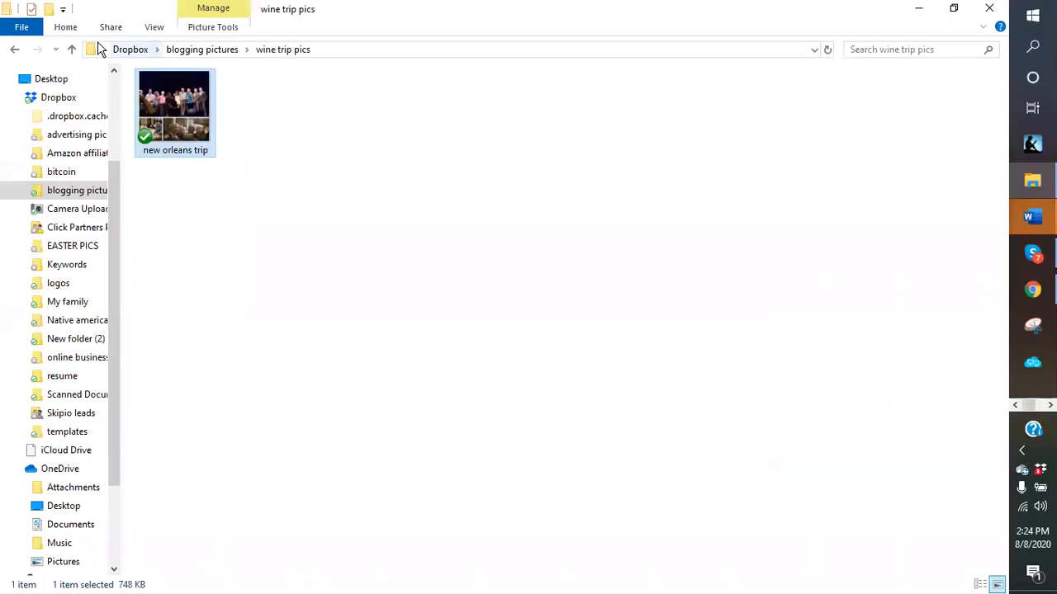
- View the man stress image in wine and relax, then return to blogging pictures
click(71, 49)
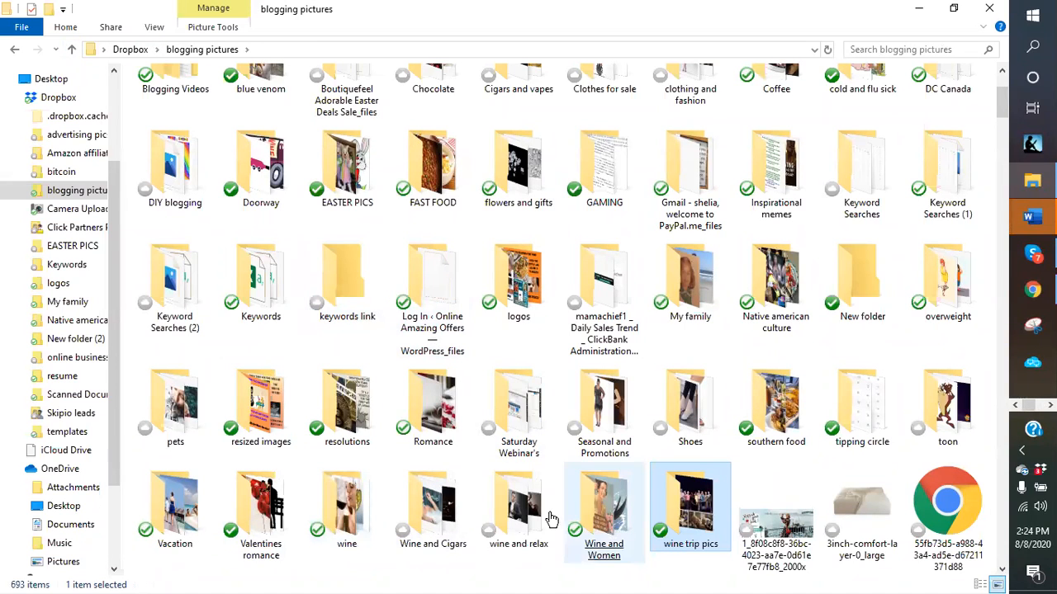
double_click(510, 516)
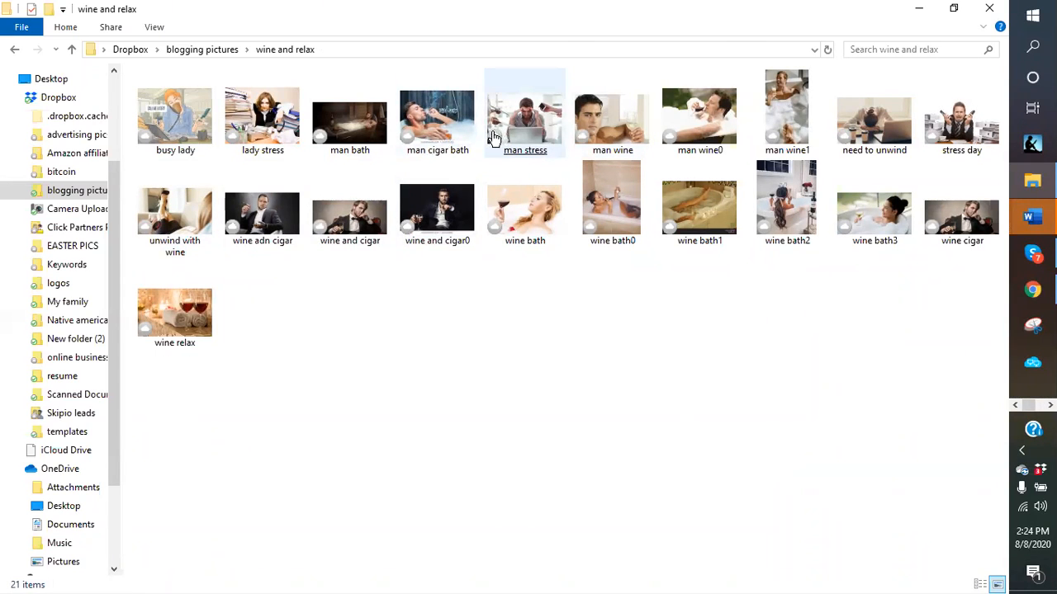
click(535, 132)
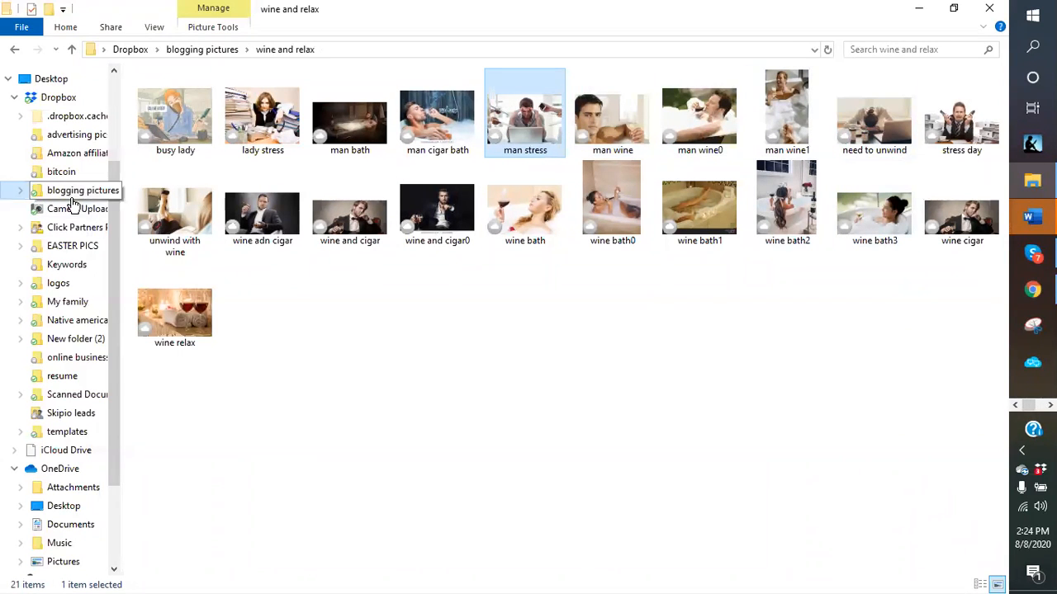
click(73, 51)
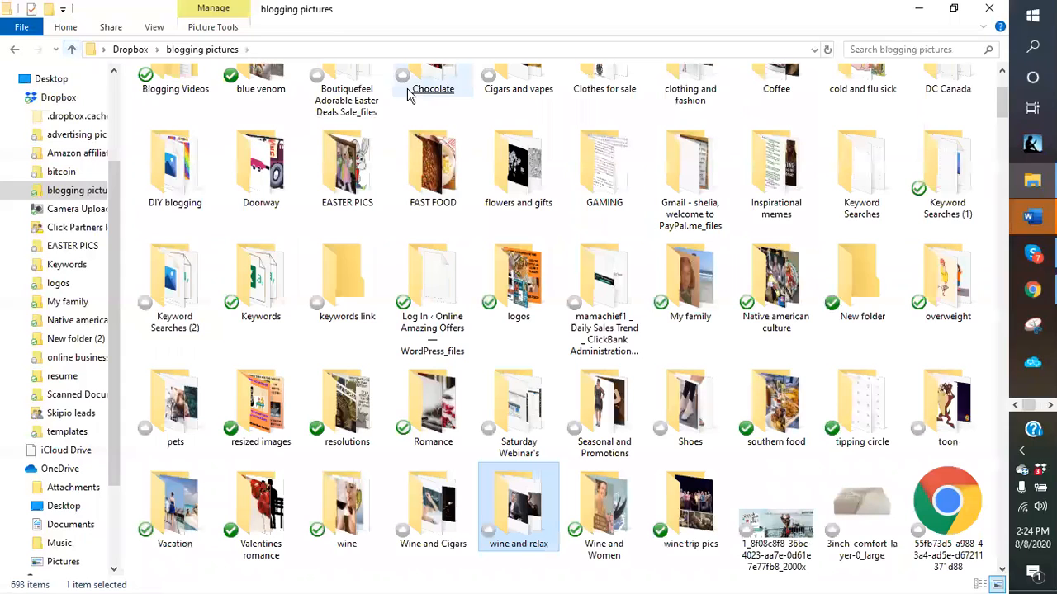
- Minimize and restore File Explorer, then browse blogging pictures down to the artisan soap3 image
click(912, 10)
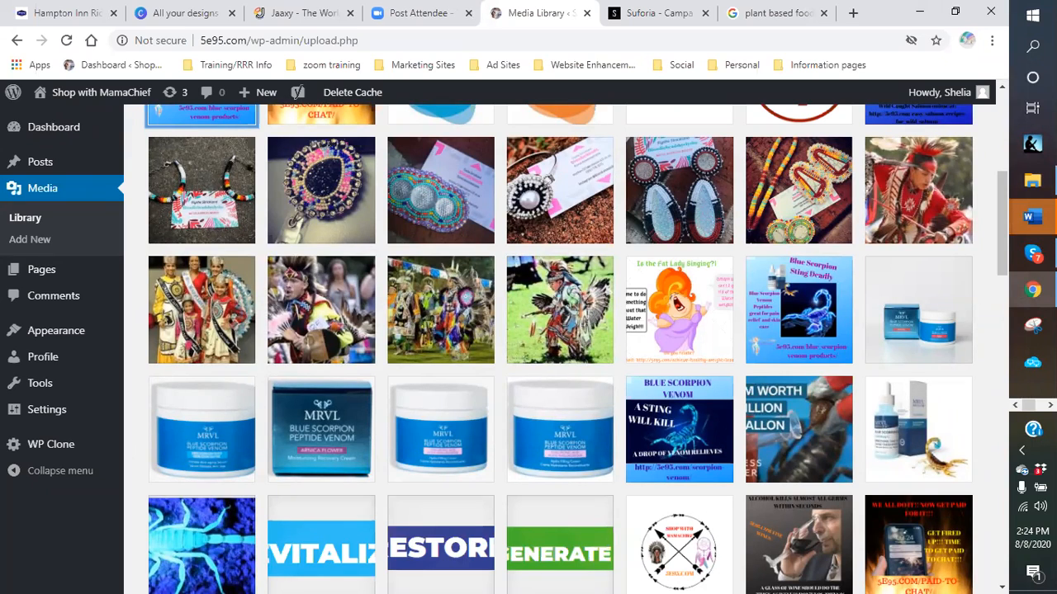
click(1031, 180)
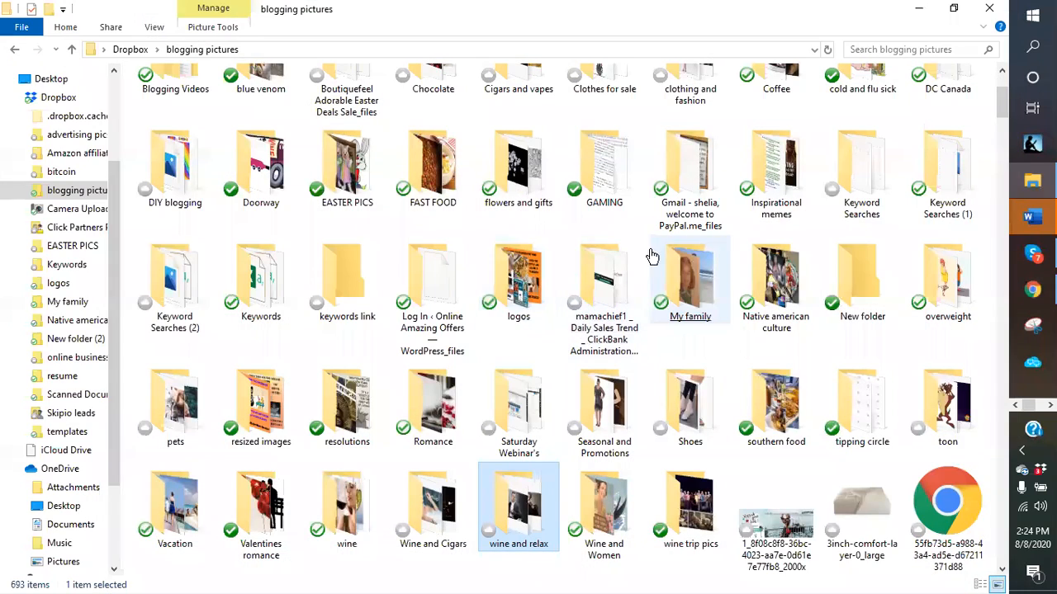
click(639, 249)
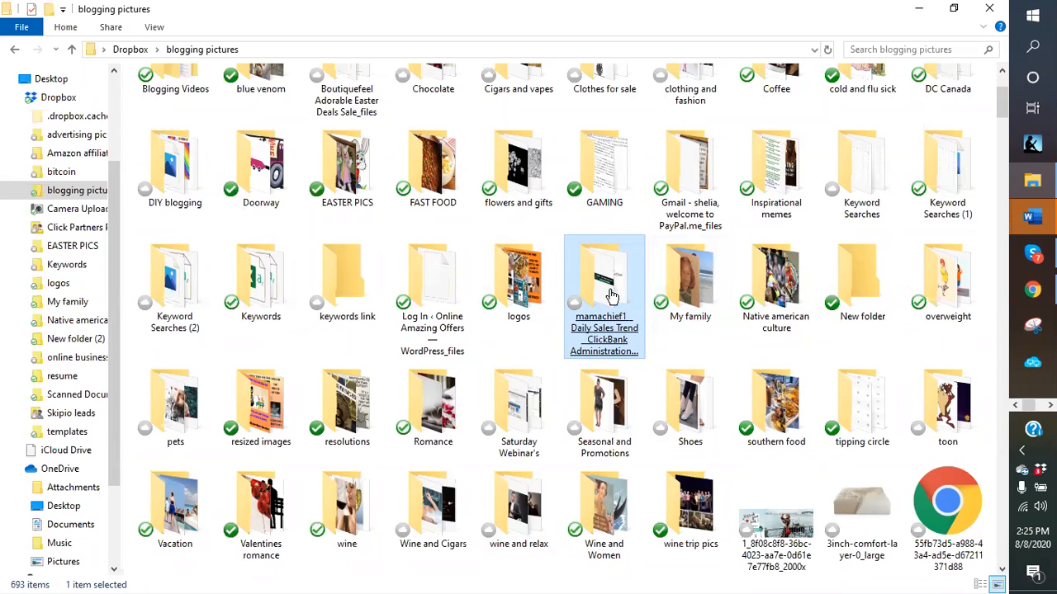
scroll(495, 326, down, 10)
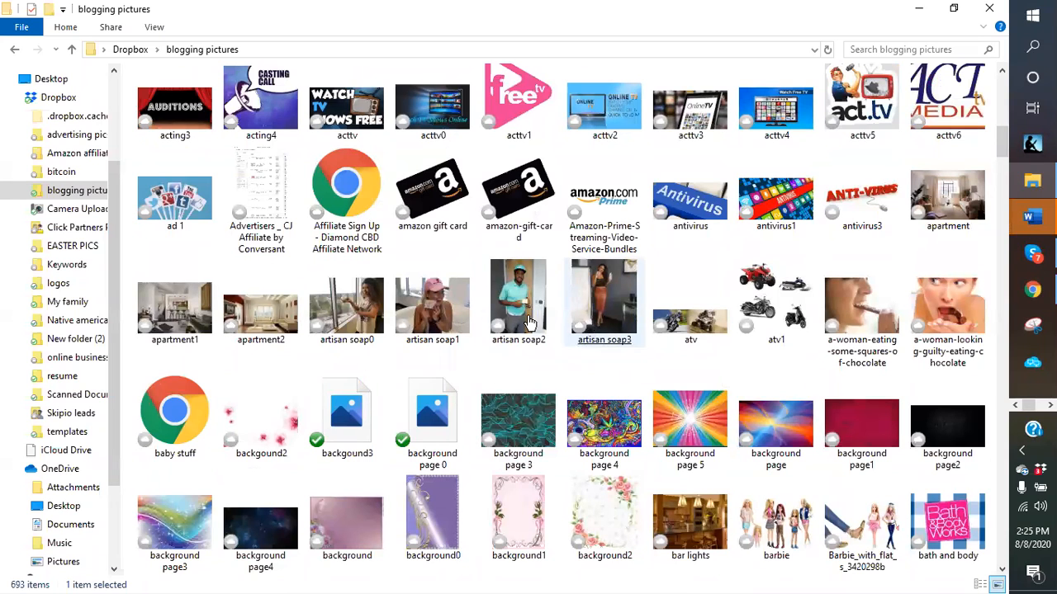
click(597, 351)
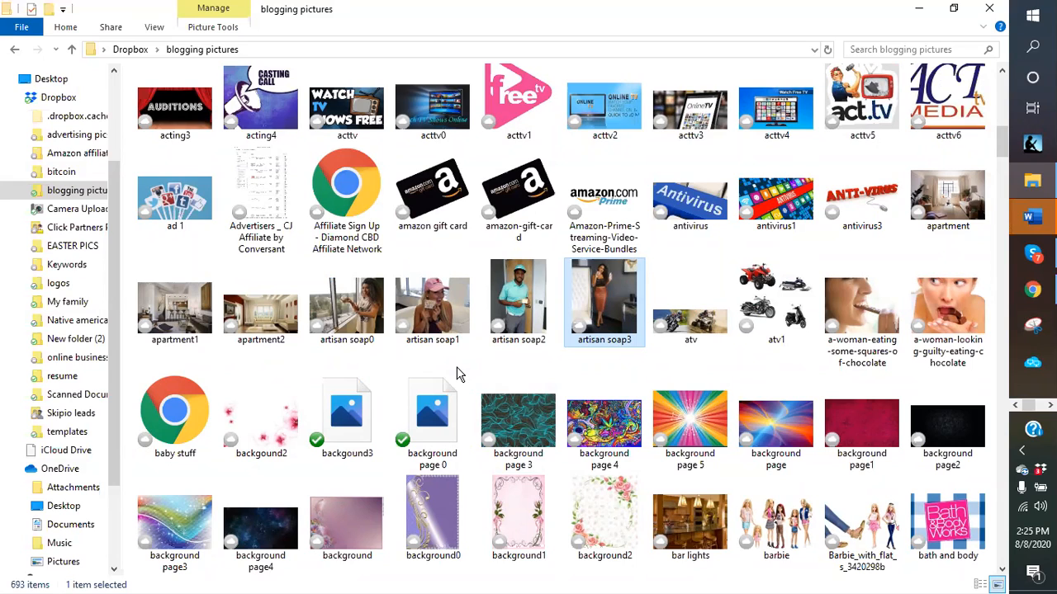
- Preview the ad 1 image and look over the ribbon's picture and view options
right_click(160, 212)
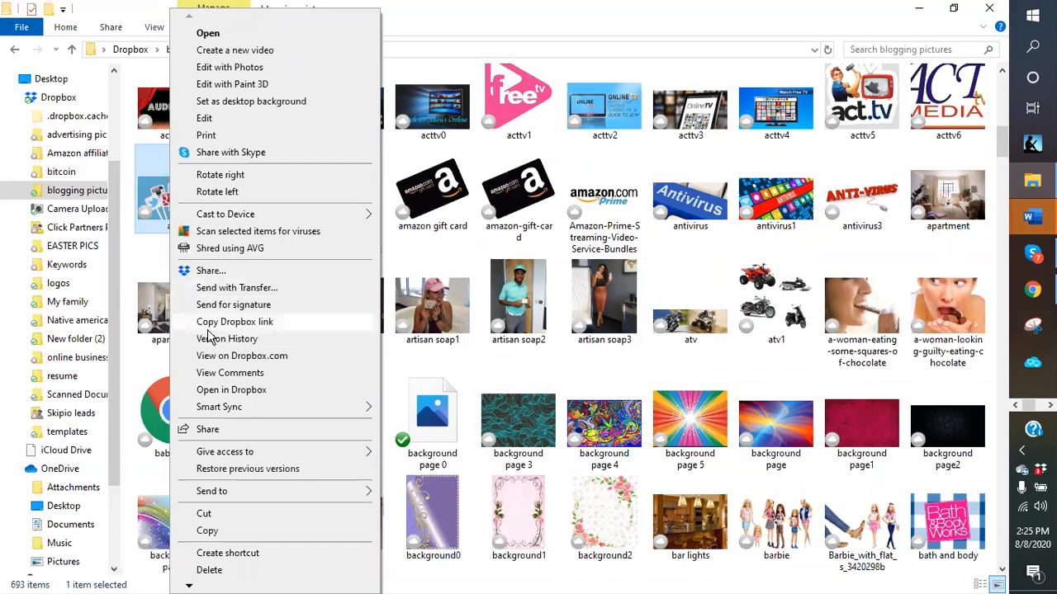
double_click(153, 206)
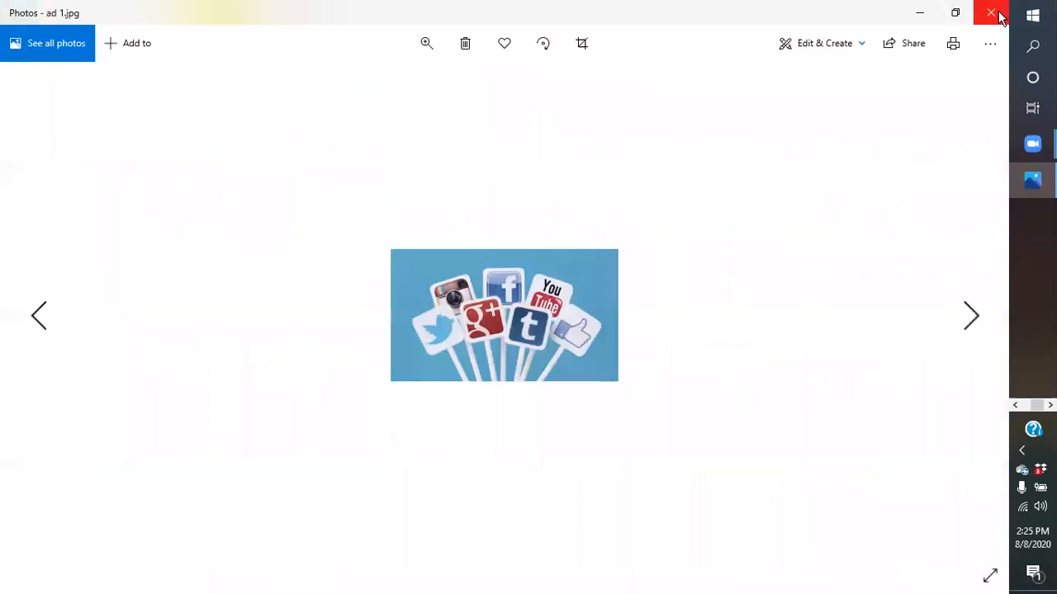
click(994, 15)
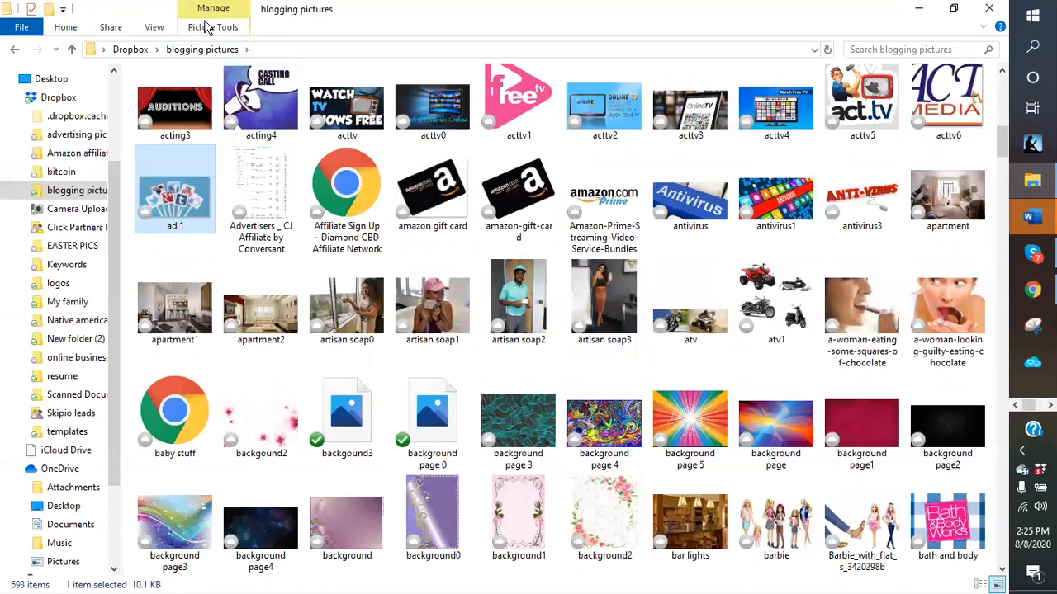
click(213, 28)
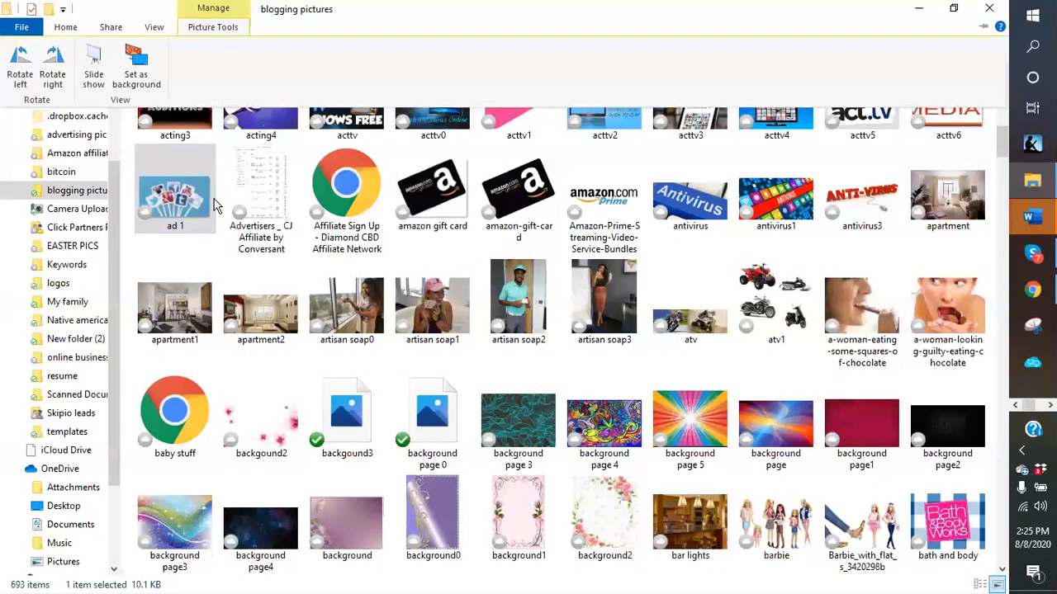
click(165, 198)
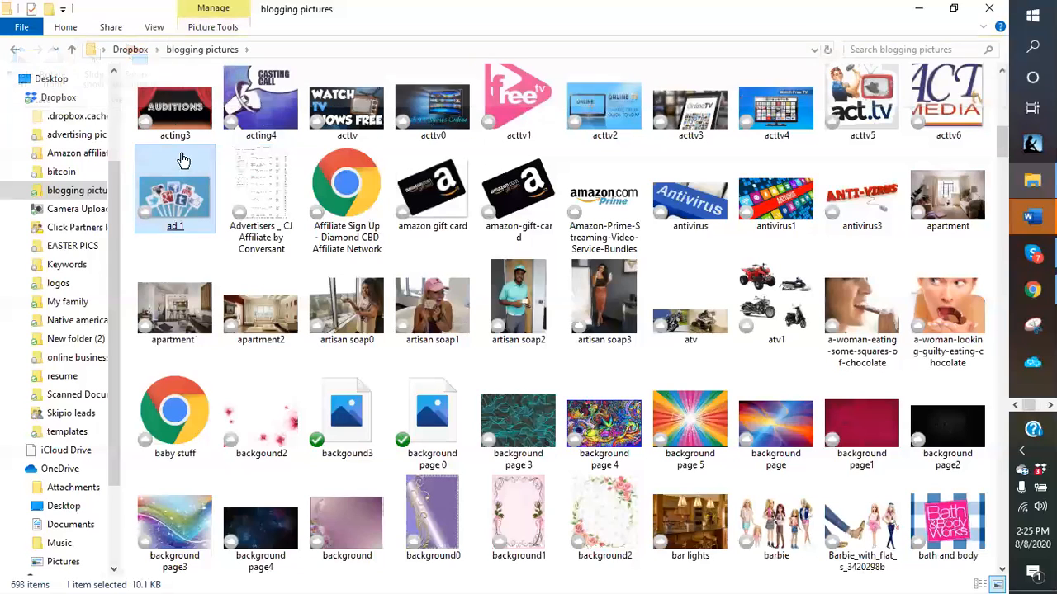
click(155, 27)
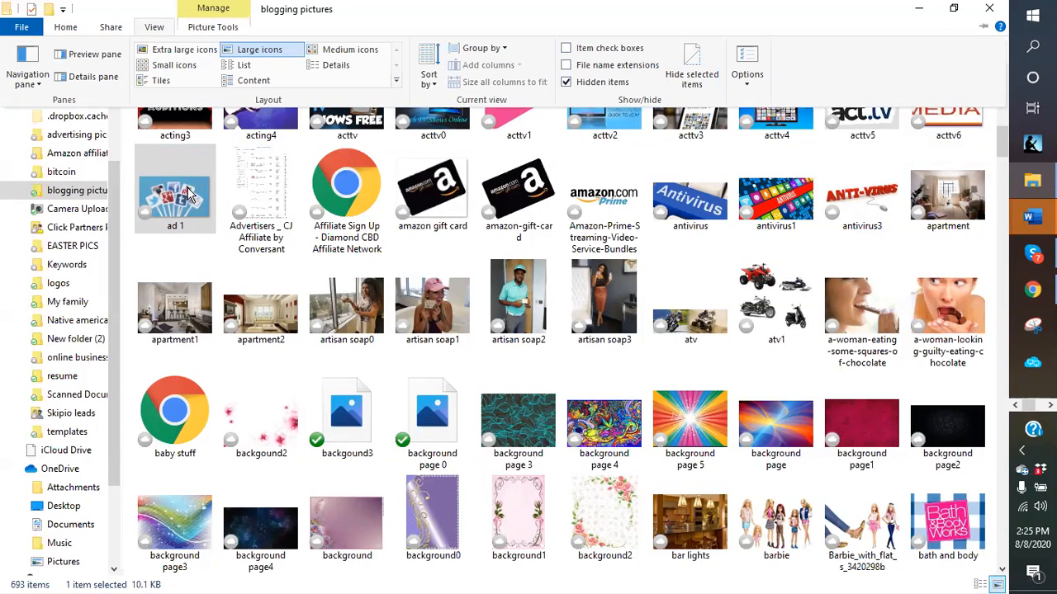
click(64, 29)
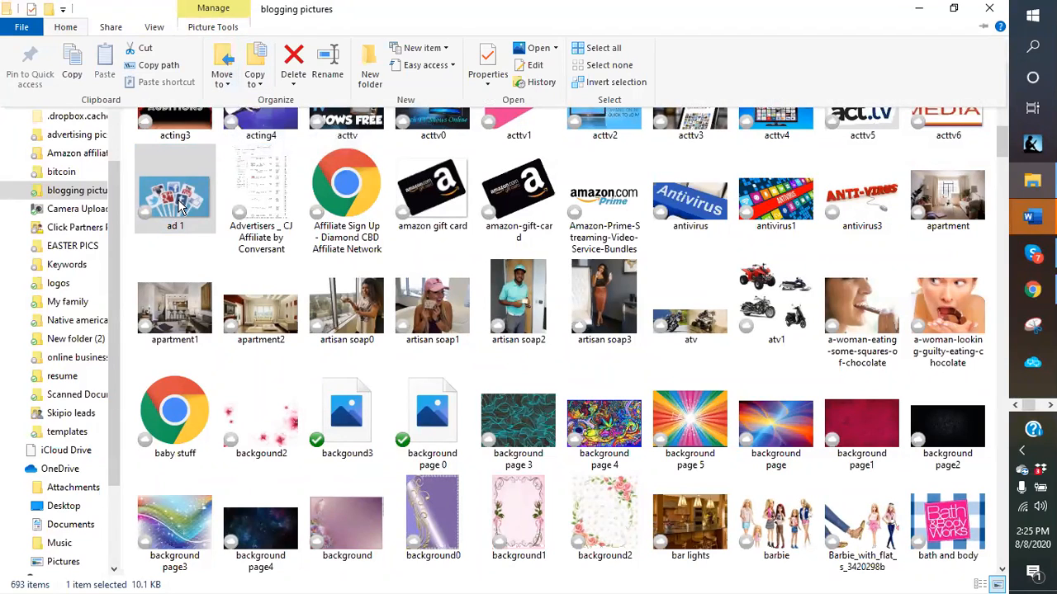
- Move ad 1 into advertising pics, replacing the existing ad 1.jpg there
click(225, 77)
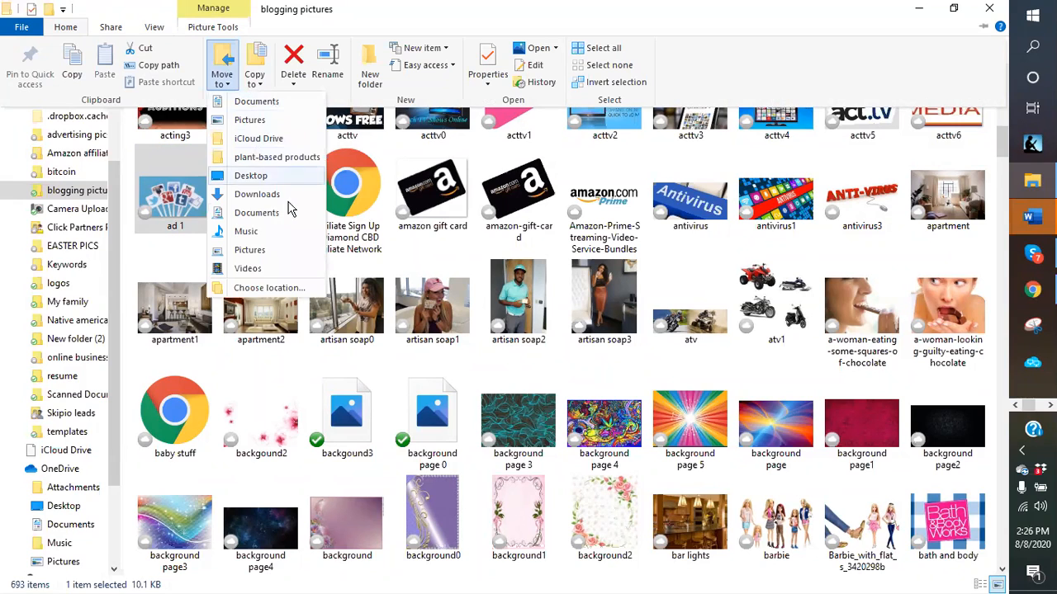
click(254, 289)
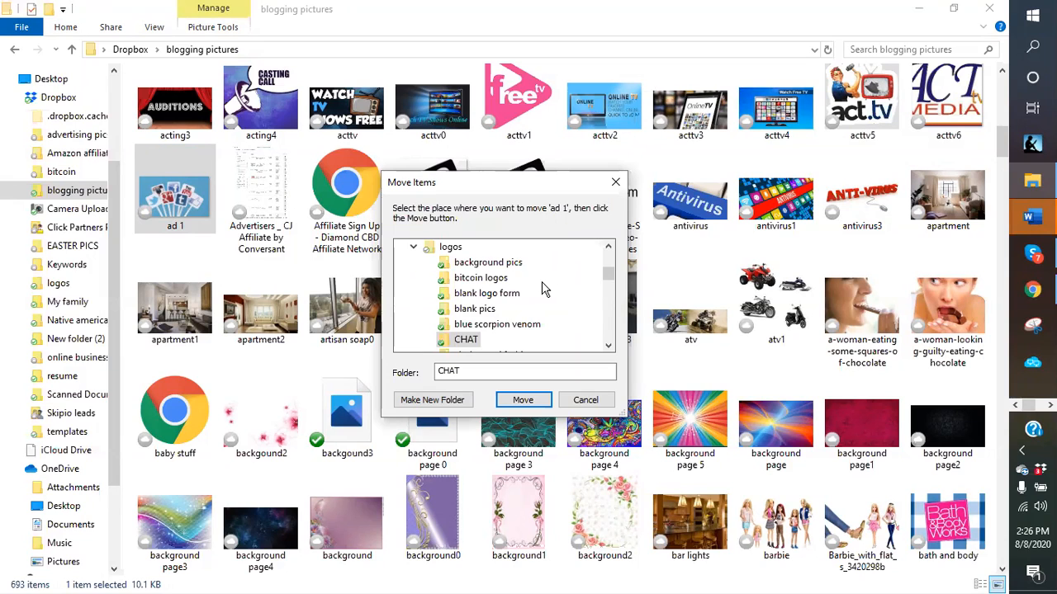
scroll(541, 290, up, 3)
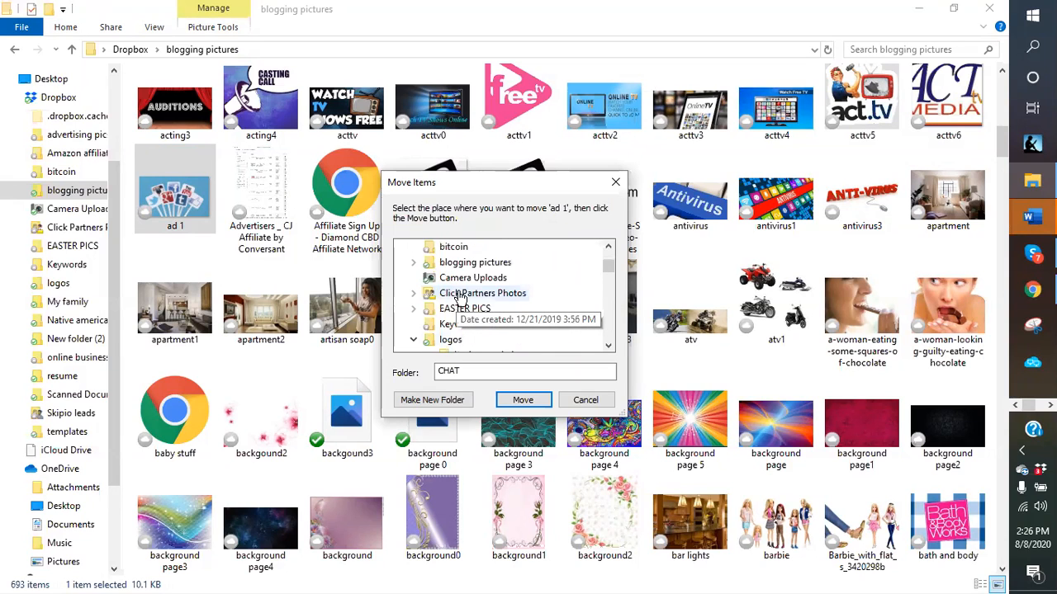
click(467, 264)
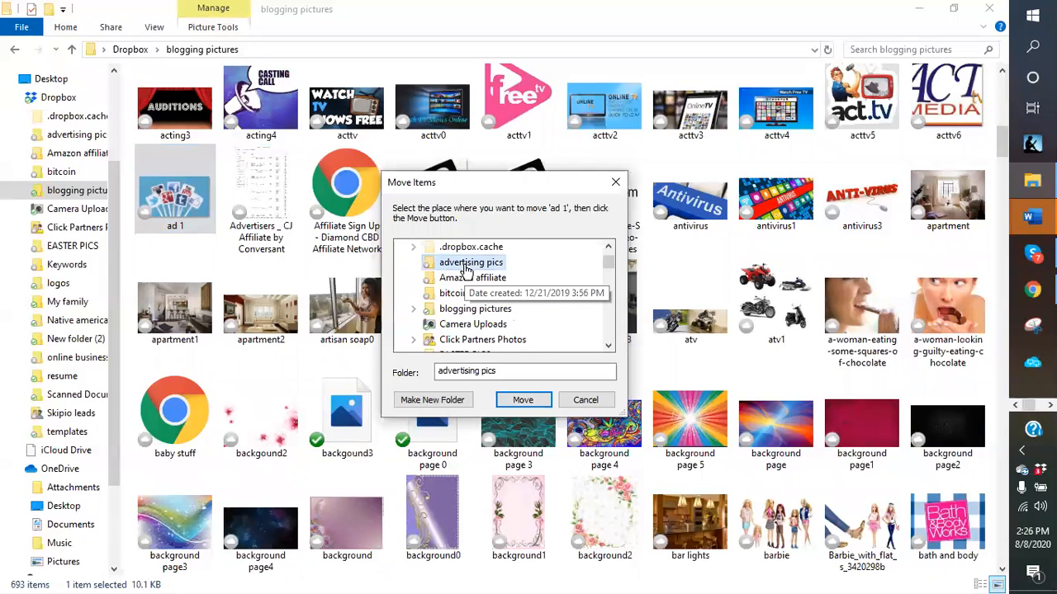
click(532, 401)
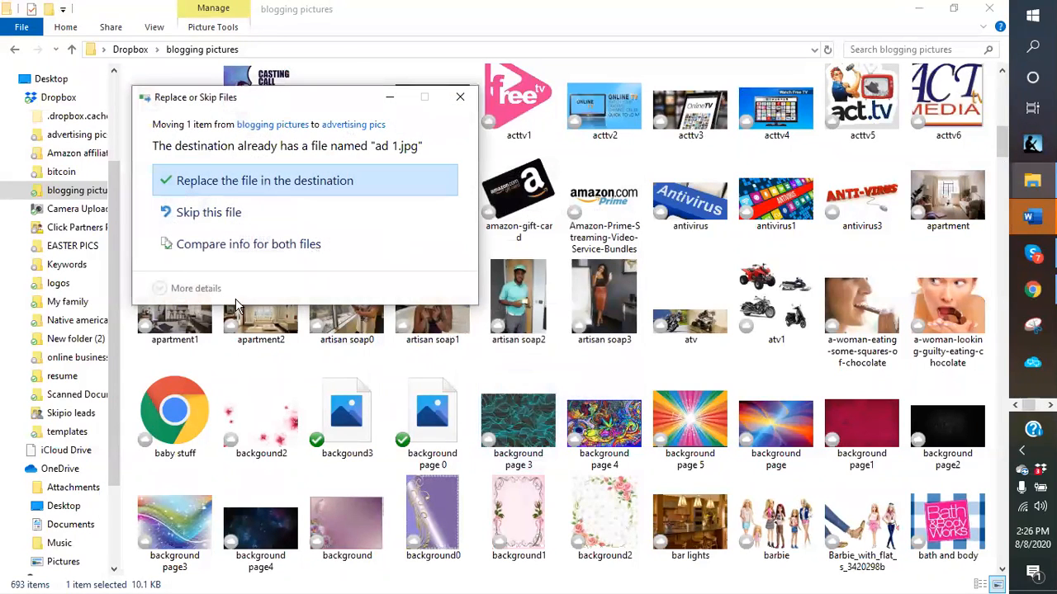
click(241, 190)
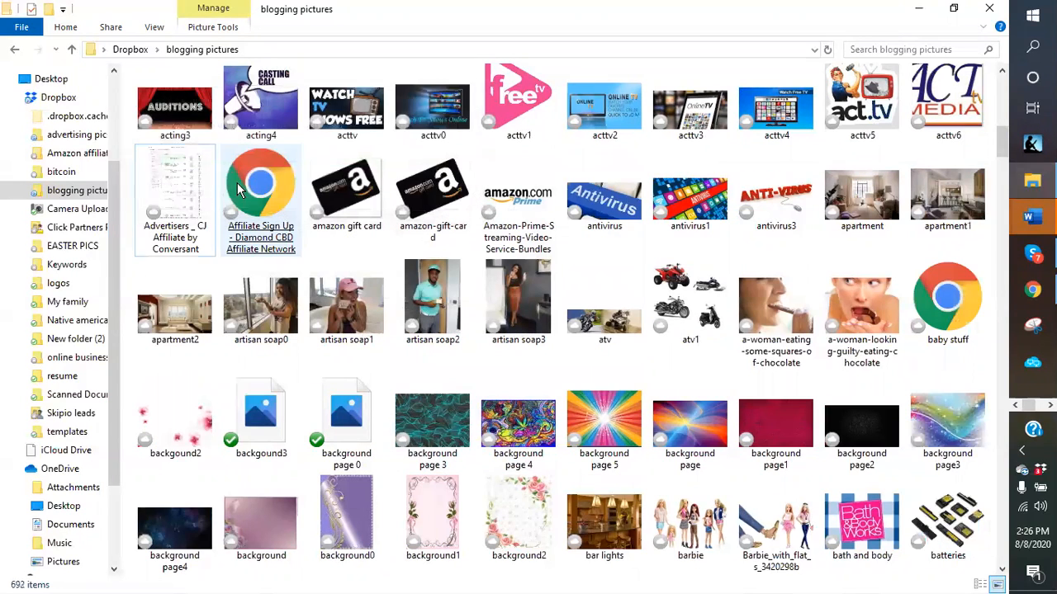
- Browse the blogging pictures images and preview the cartoon picture
click(238, 190)
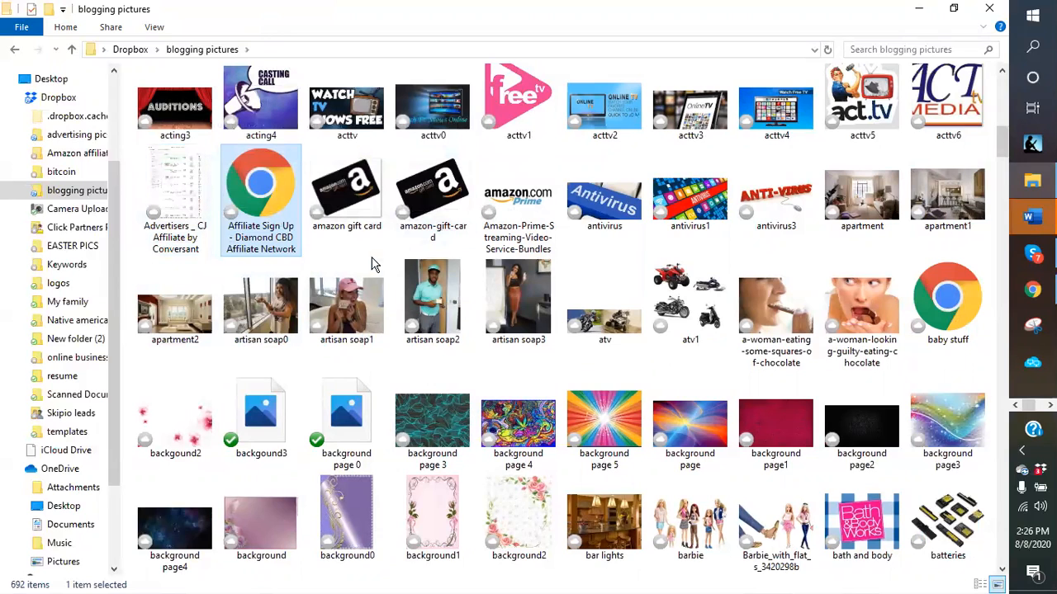
click(273, 307)
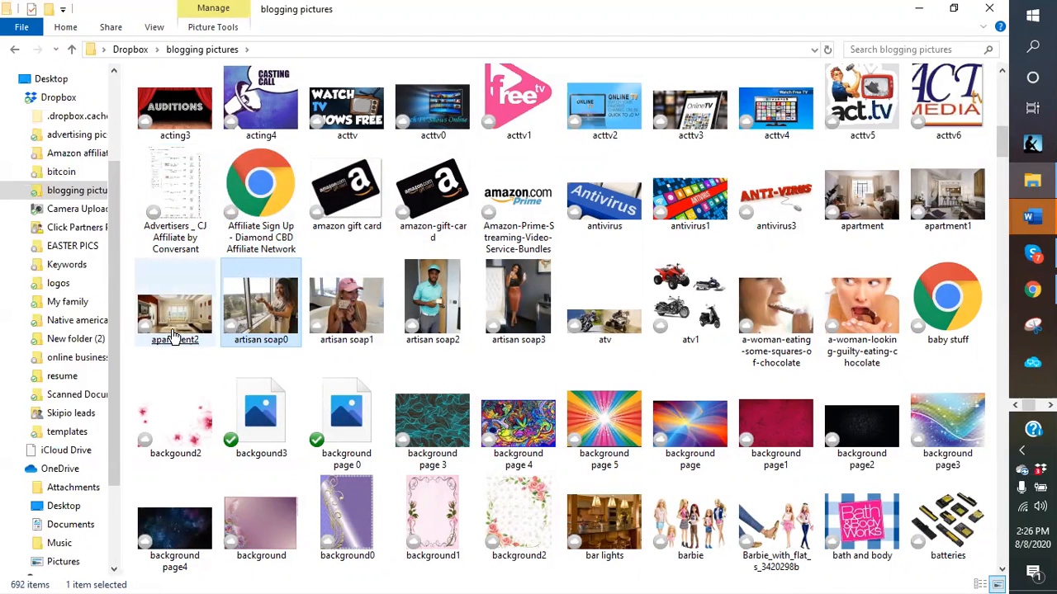
click(165, 330)
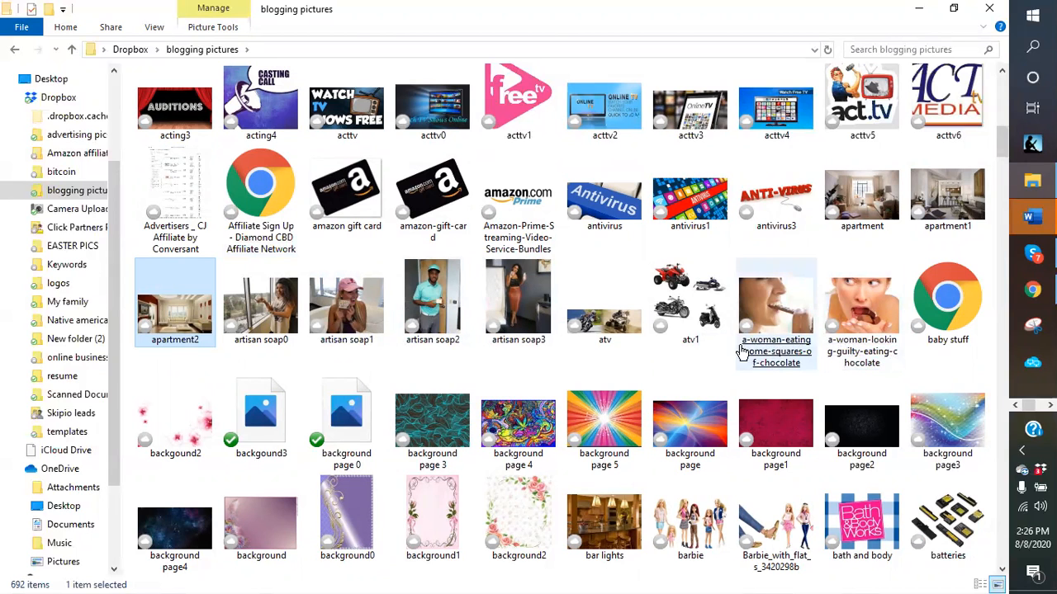
scroll(697, 349, down, 3)
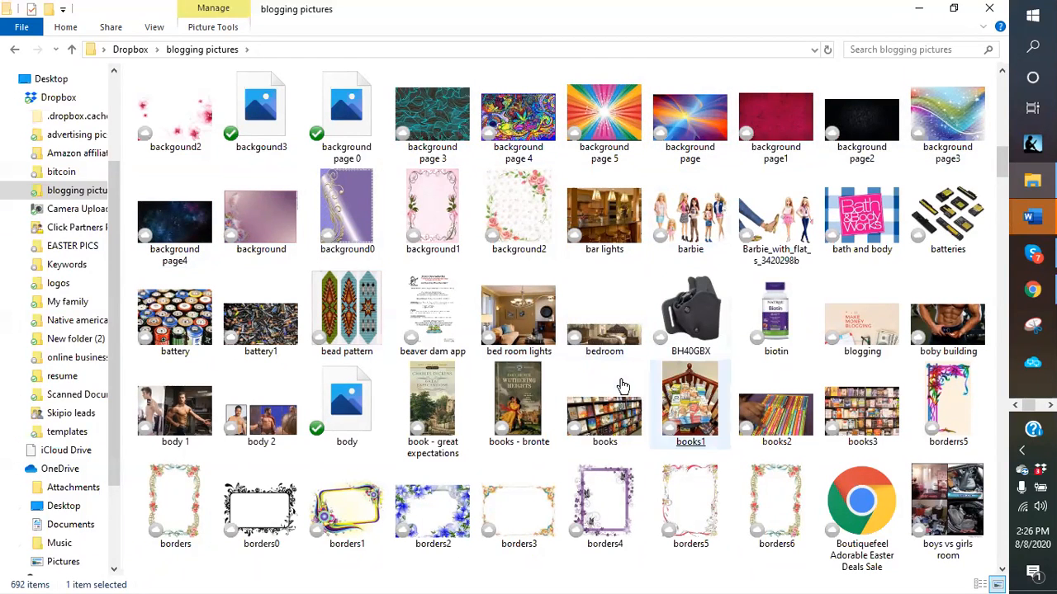
scroll(627, 360, down, 3)
click(600, 351)
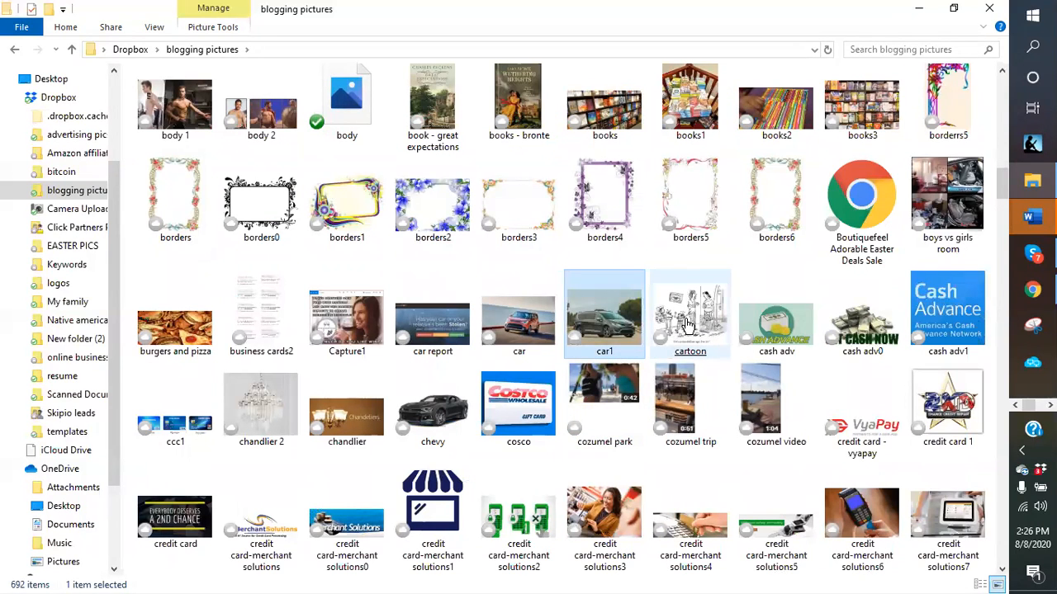
click(687, 324)
right_click(688, 324)
key(Escape)
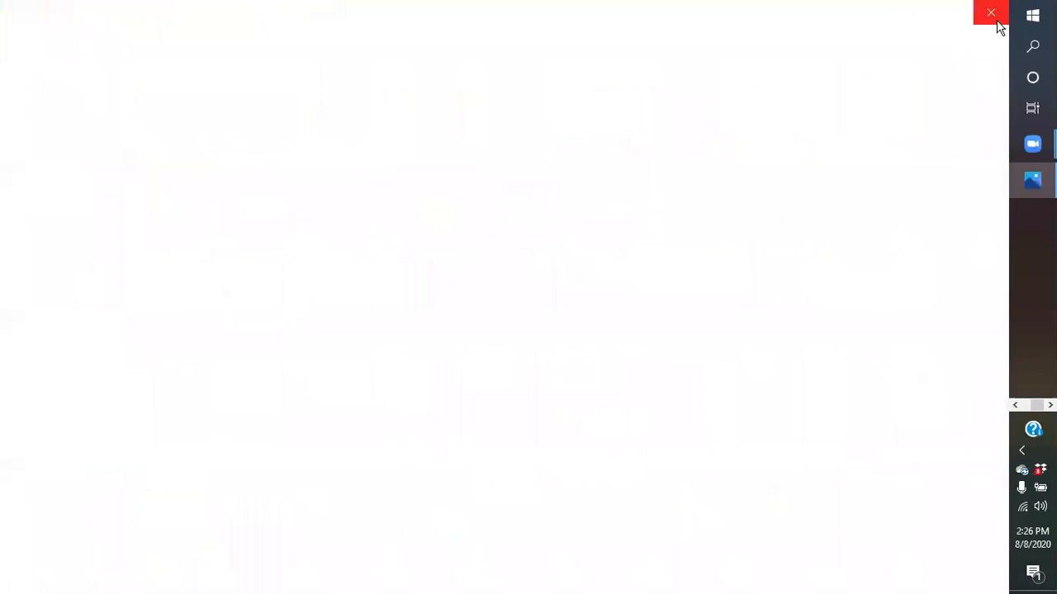
click(998, 18)
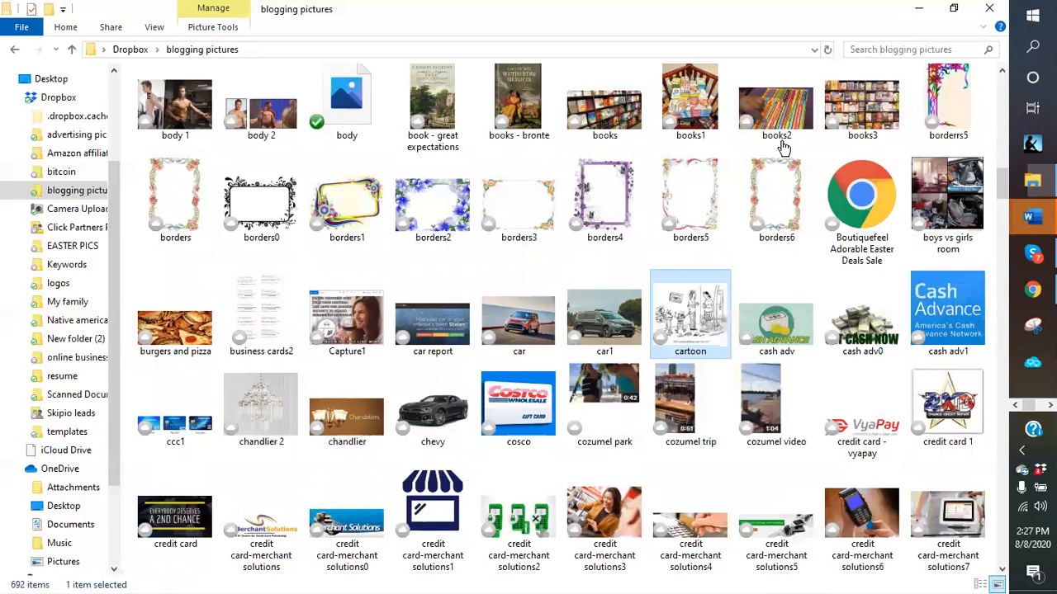
- Move the cartoon picture into the blogging pictures\toon folder
click(111, 27)
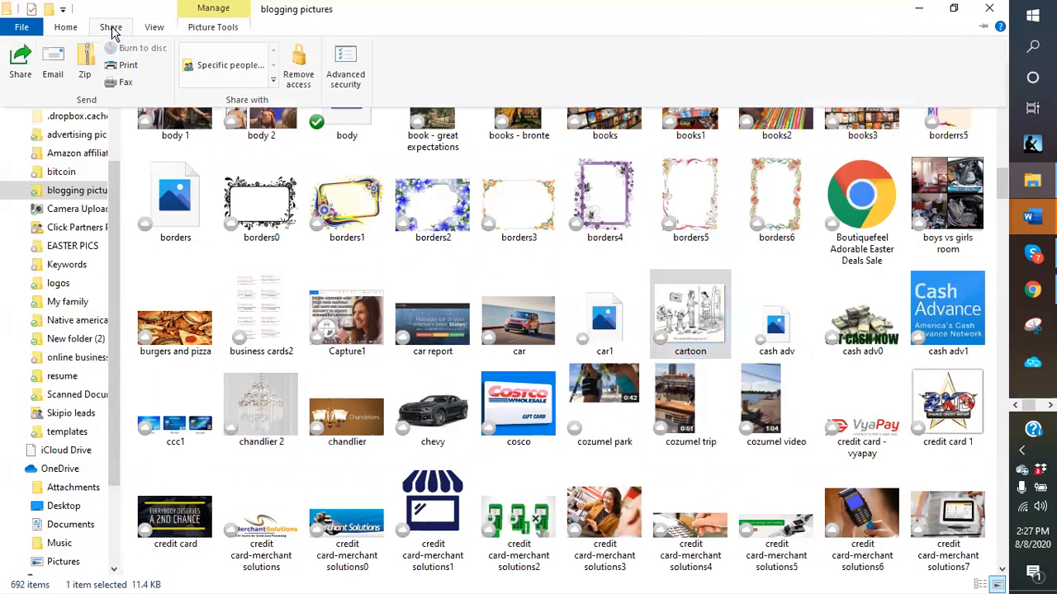
click(66, 27)
click(223, 76)
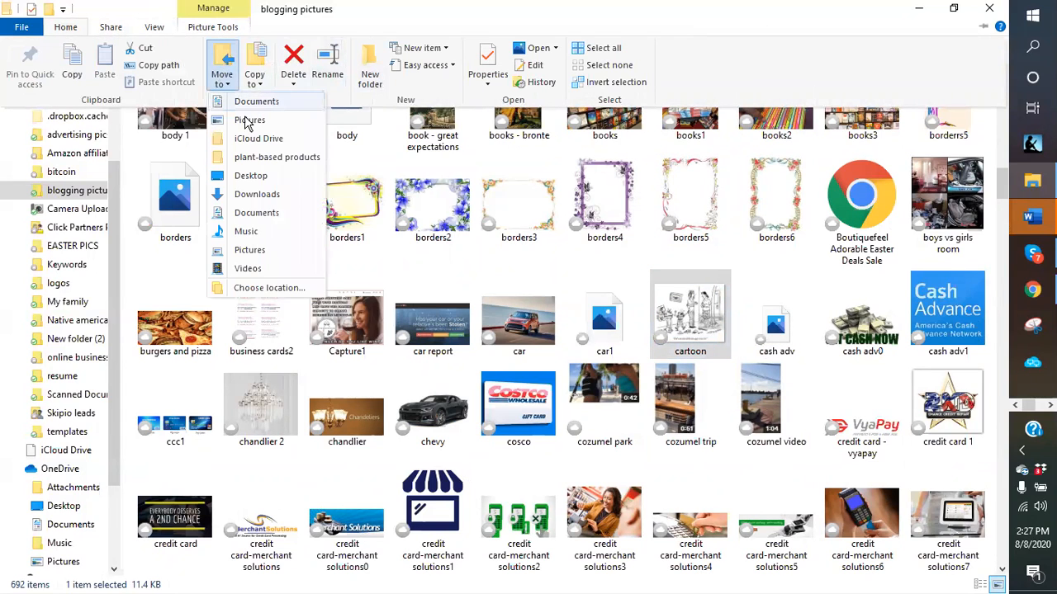
click(256, 289)
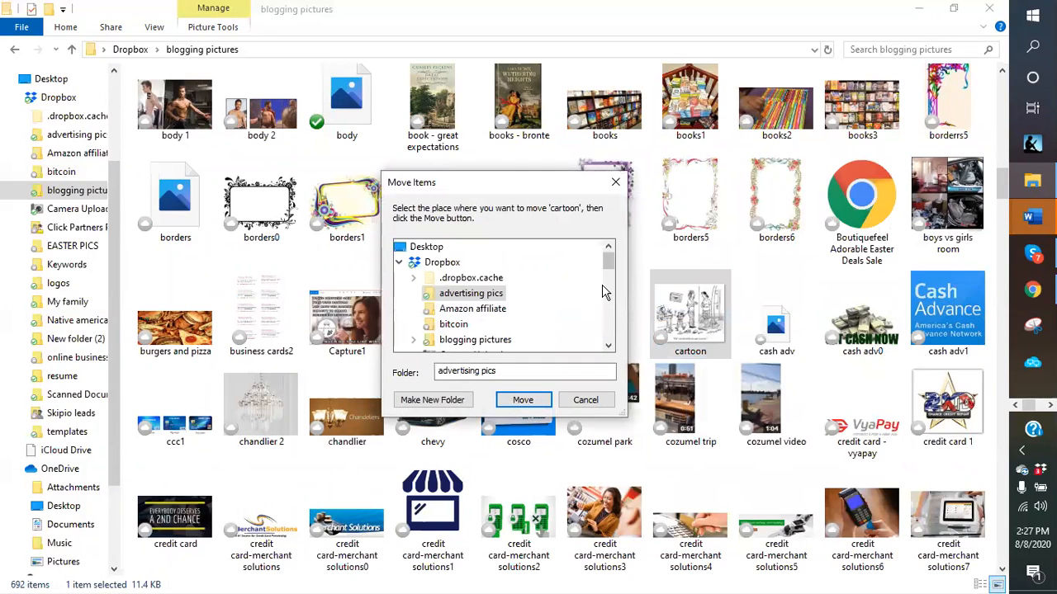
scroll(601, 292, down, 1)
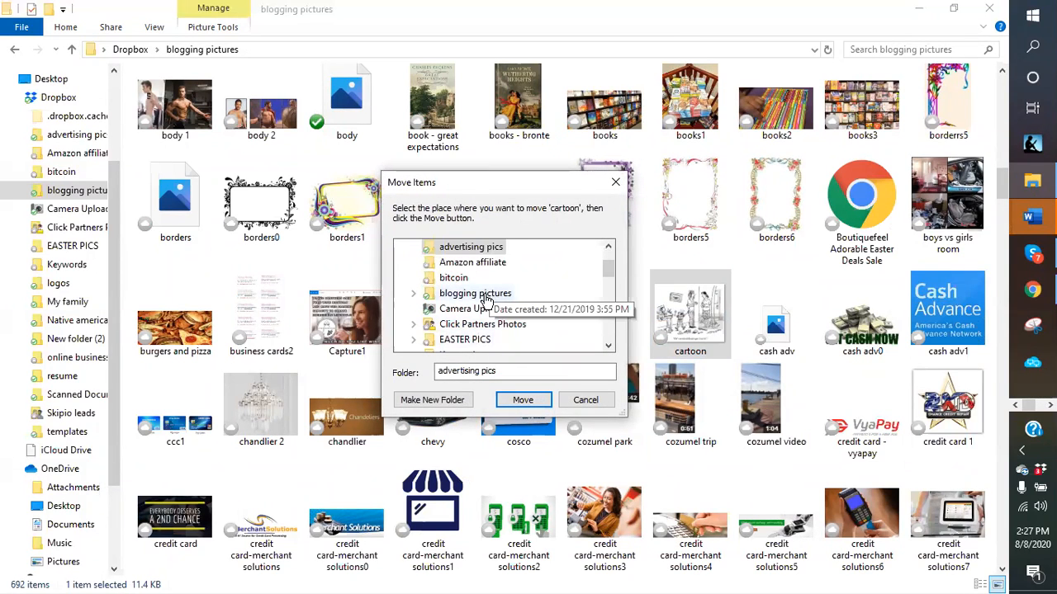
click(445, 295)
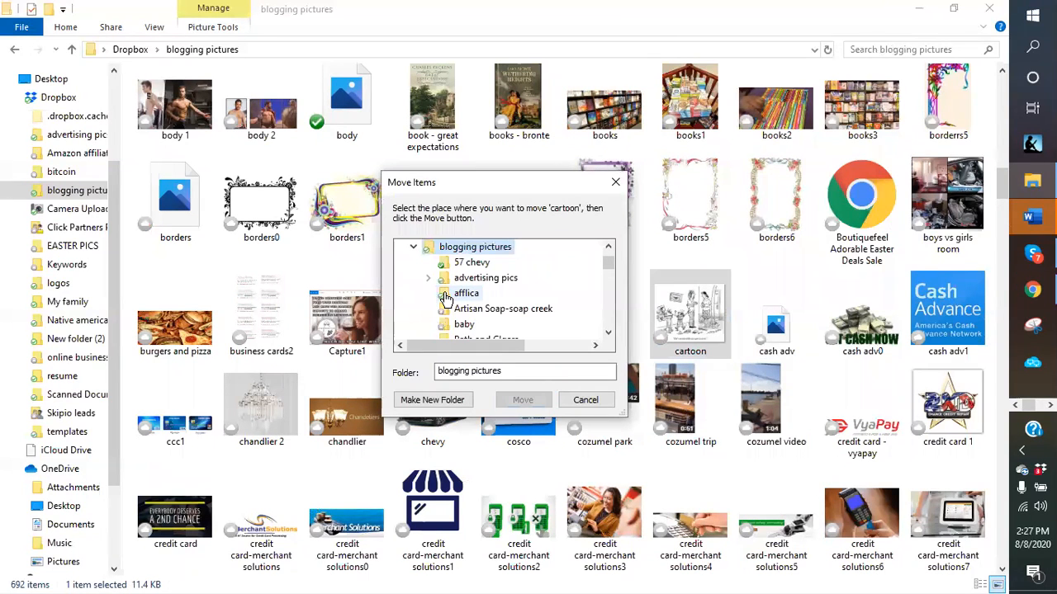
scroll(608, 273, down, 1)
scroll(603, 276, down, 4)
scroll(594, 278, down, 6)
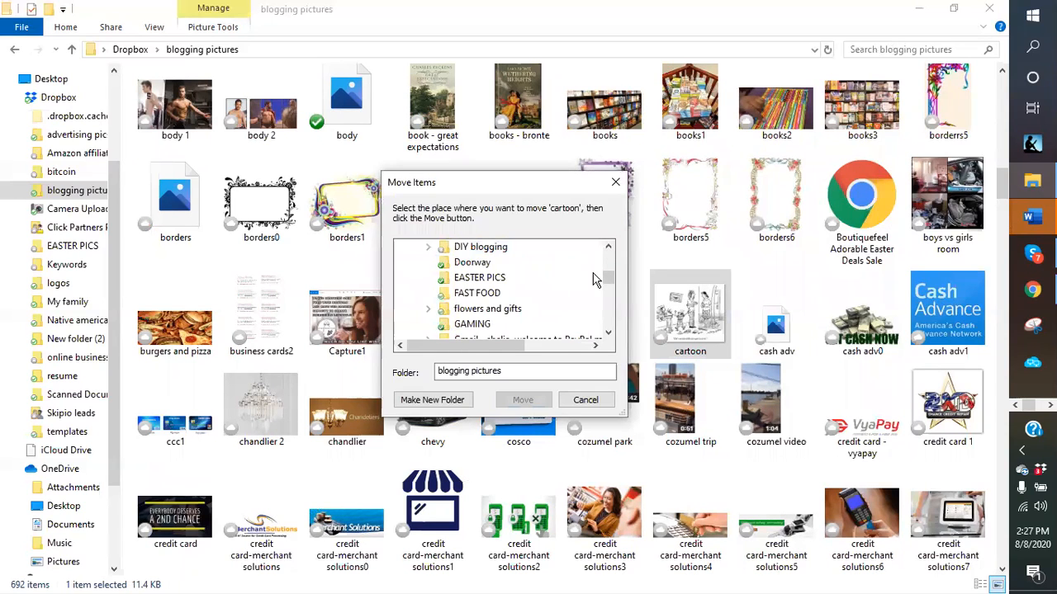
scroll(592, 281, down, 2)
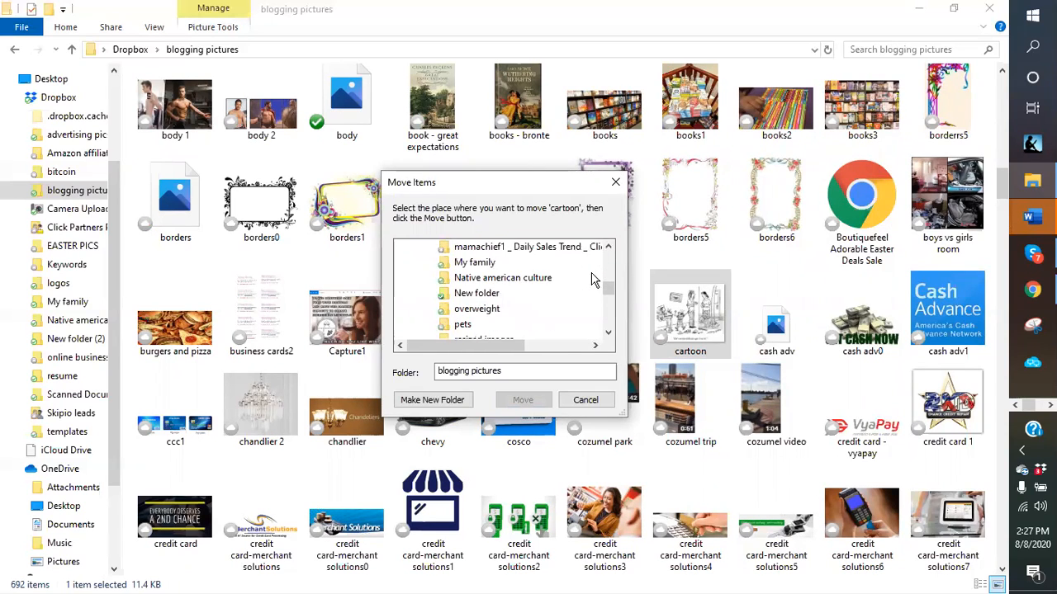
scroll(592, 279, down, 2)
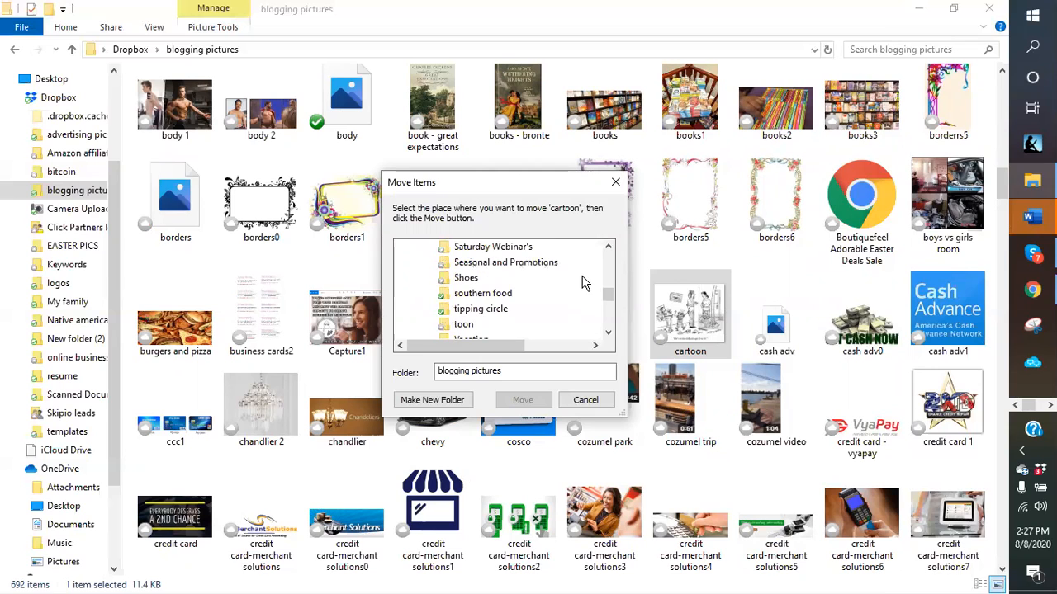
click(464, 327)
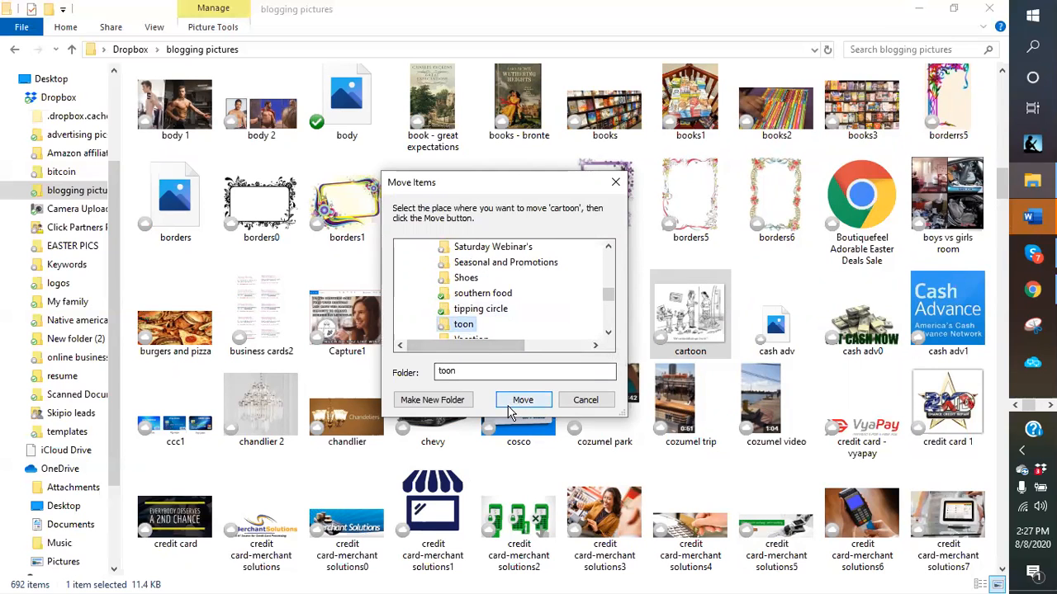
click(519, 400)
- Move the burgers and pizza picture into the southern food folder
right_click(351, 317)
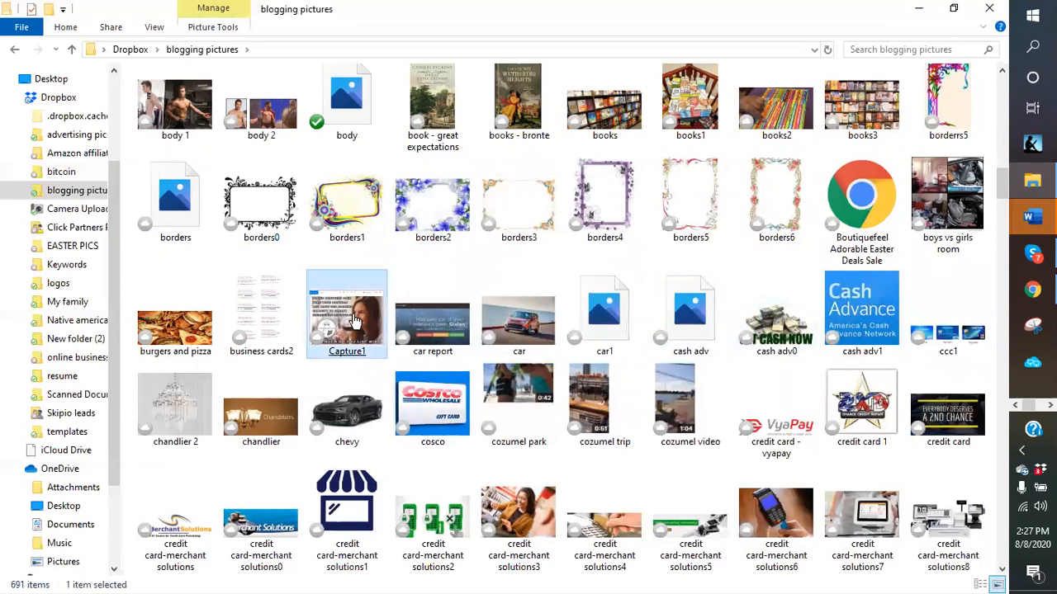
click(177, 345)
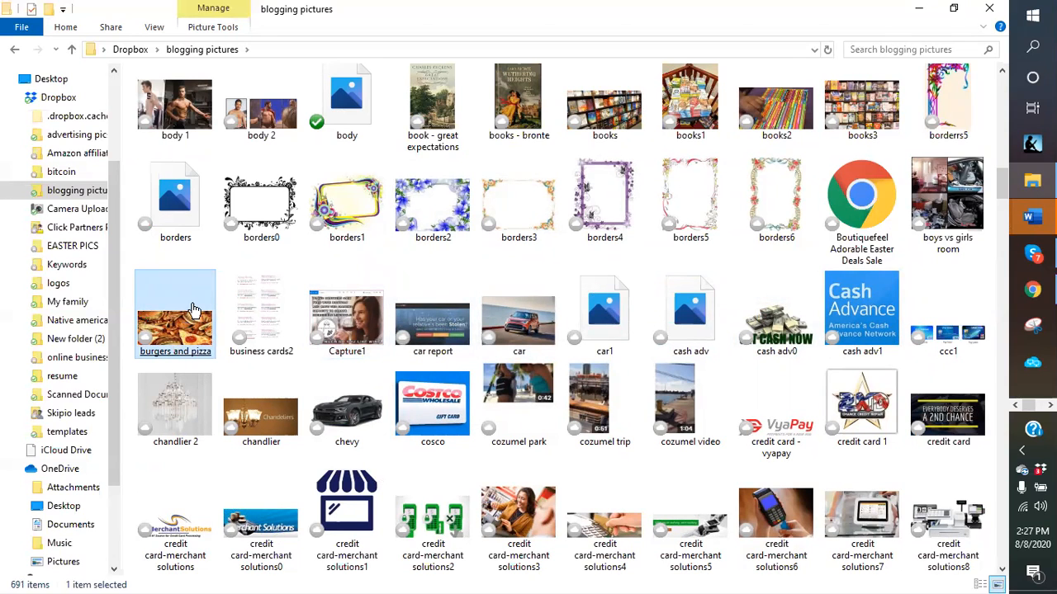
click(66, 28)
click(223, 74)
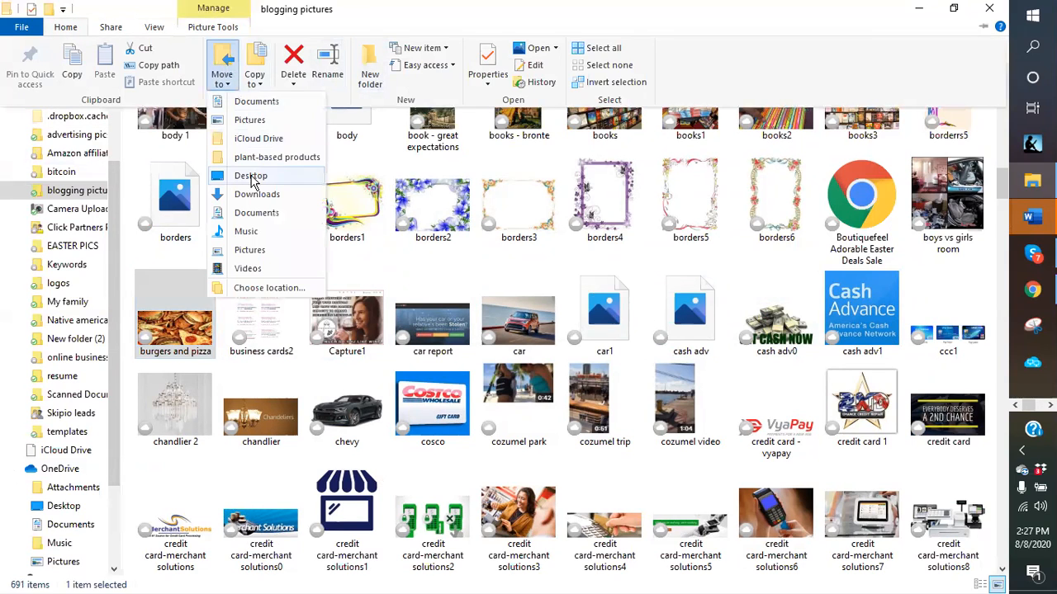
click(262, 288)
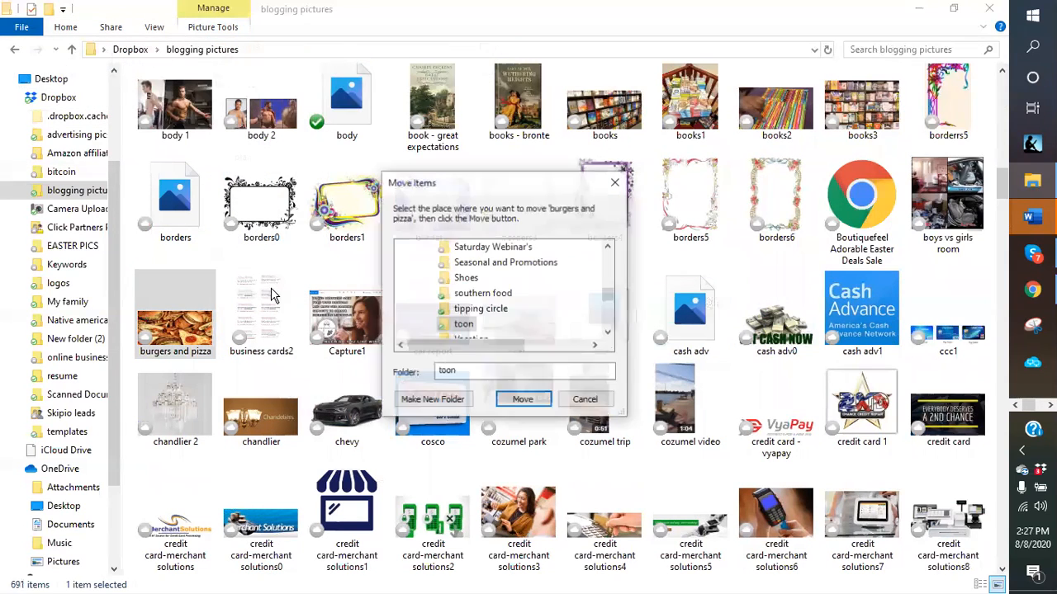
click(478, 294)
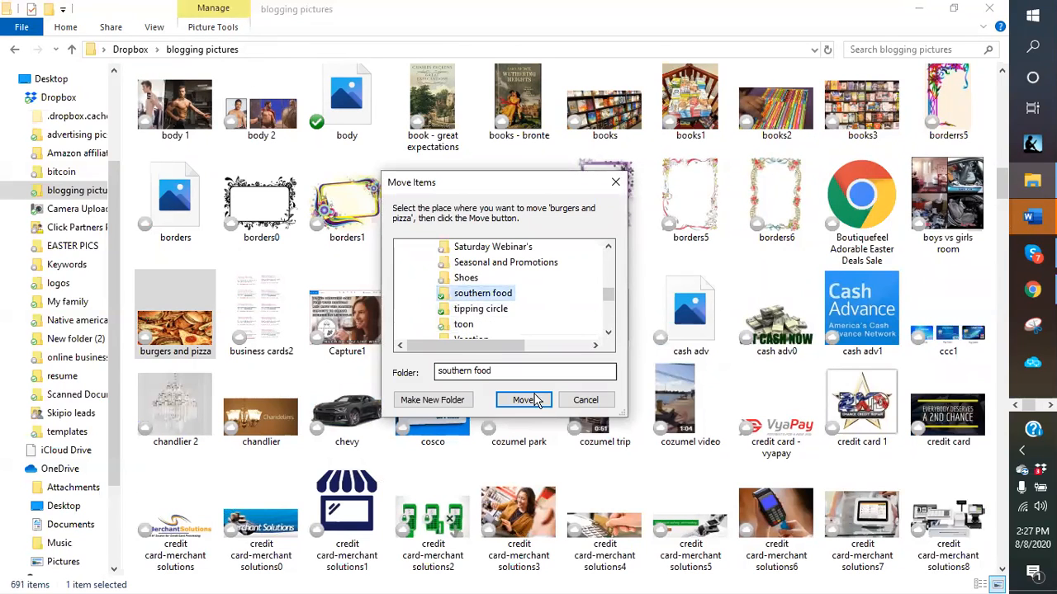
click(525, 399)
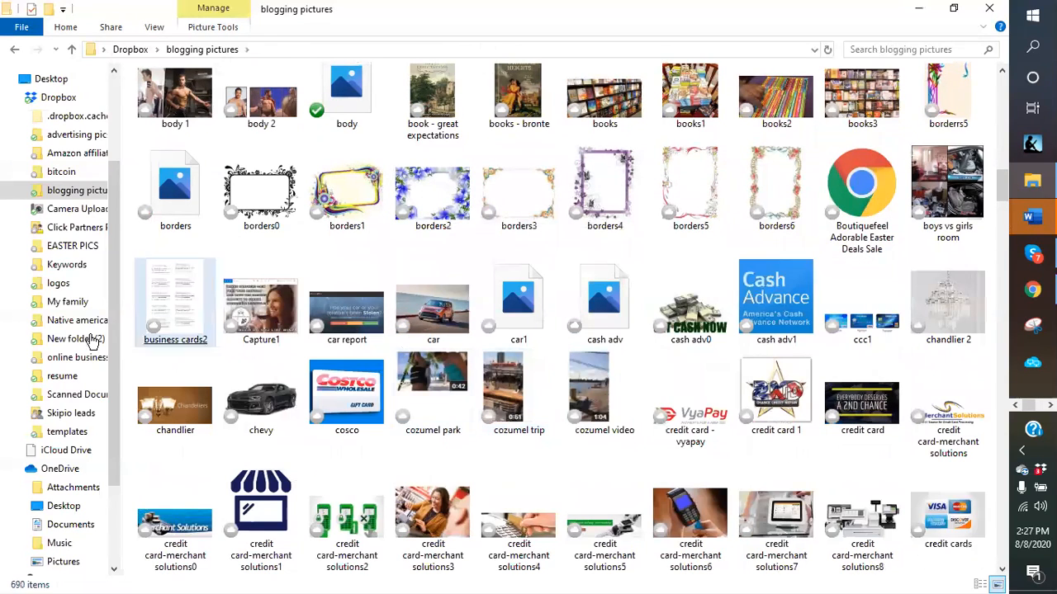
- Browse the credit card, demon2 and gaming1 pictures, then minimize File Explorer
click(712, 378)
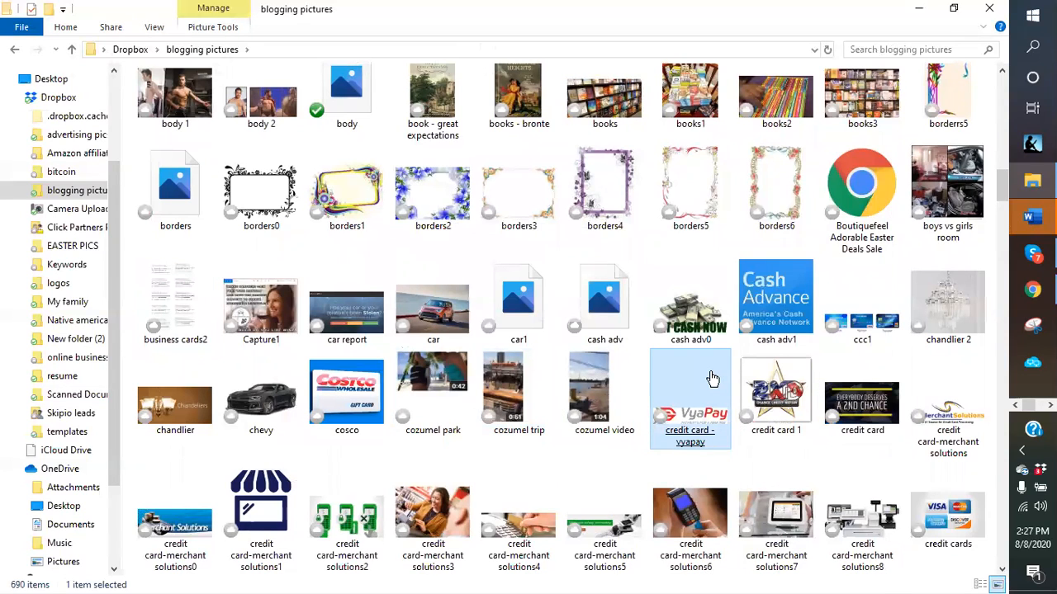
click(502, 394)
scroll(491, 417, down, 3)
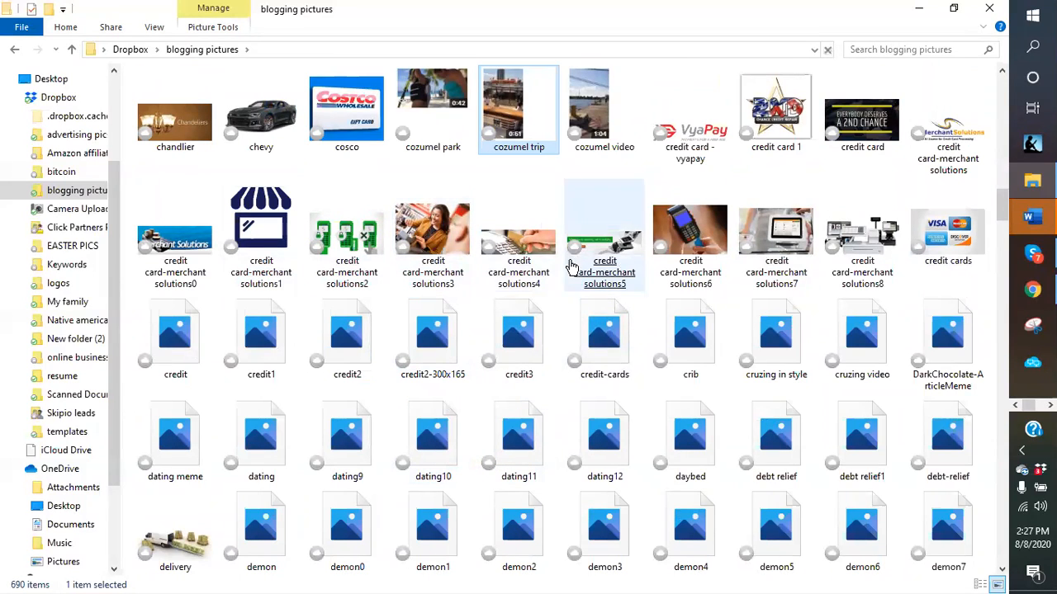
click(747, 271)
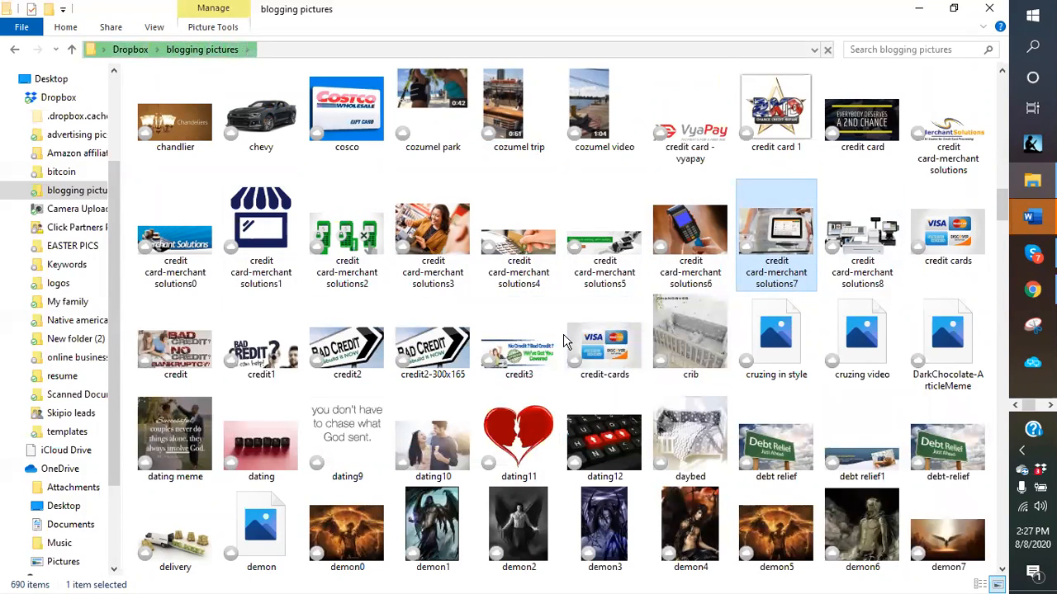
scroll(564, 341, down, 3)
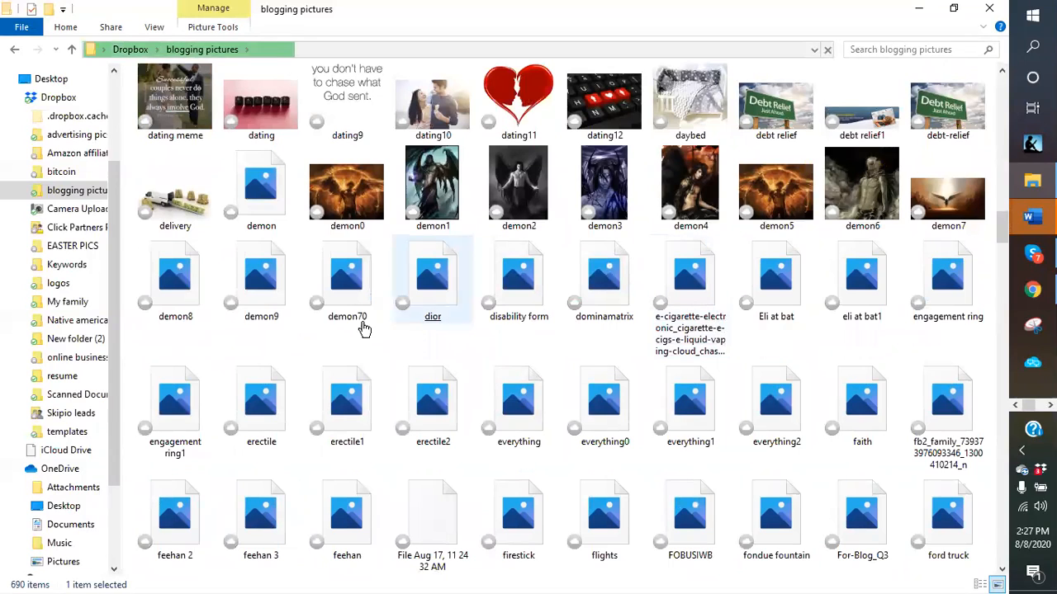
click(568, 212)
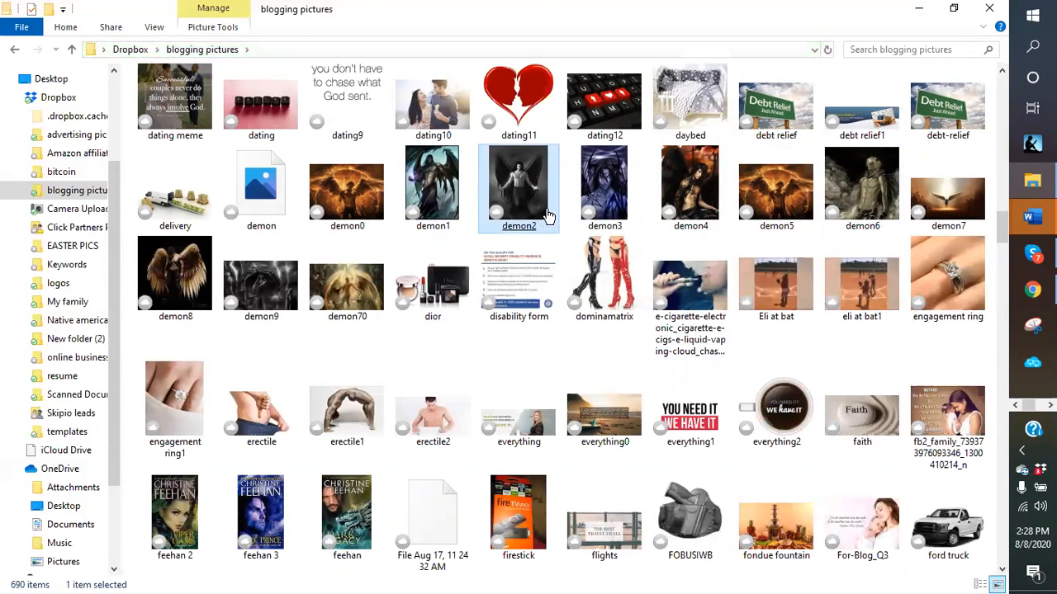
scroll(688, 392, down, 3)
click(689, 396)
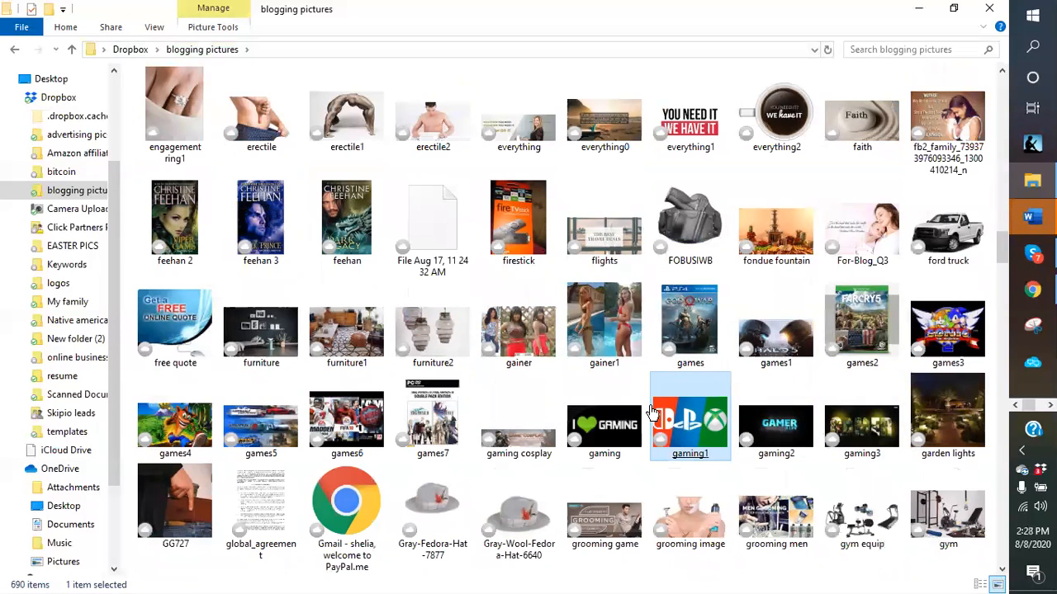
scroll(658, 407, down, 10)
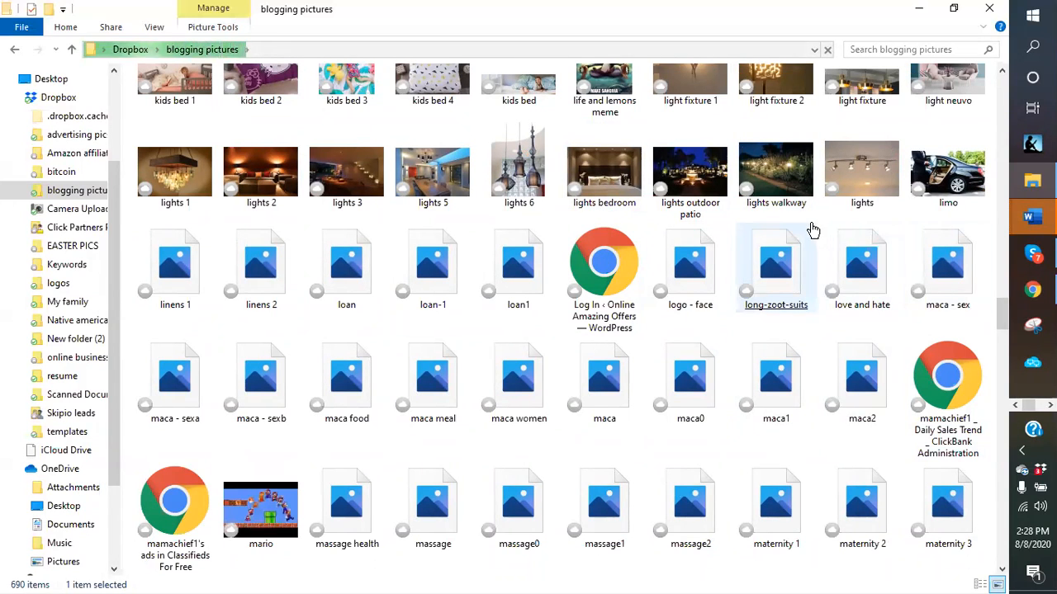
scroll(808, 230, up, 20)
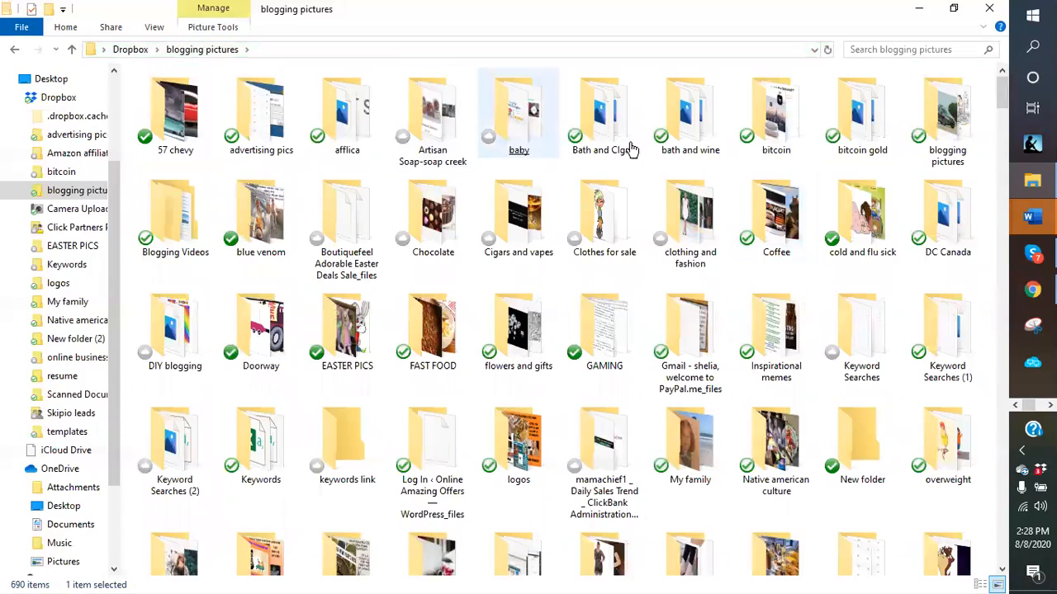
click(923, 14)
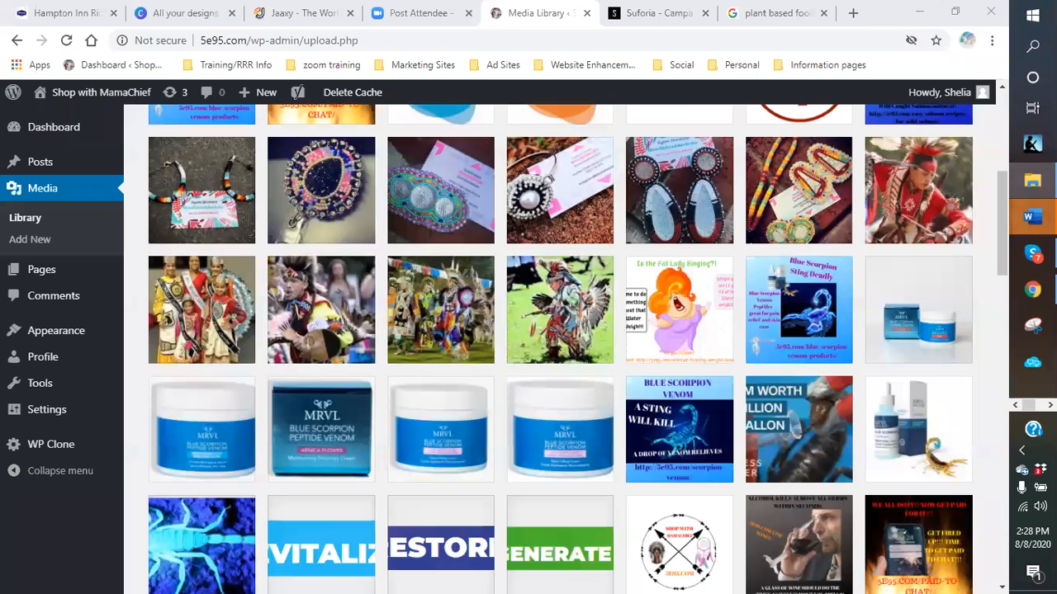
click(1031, 180)
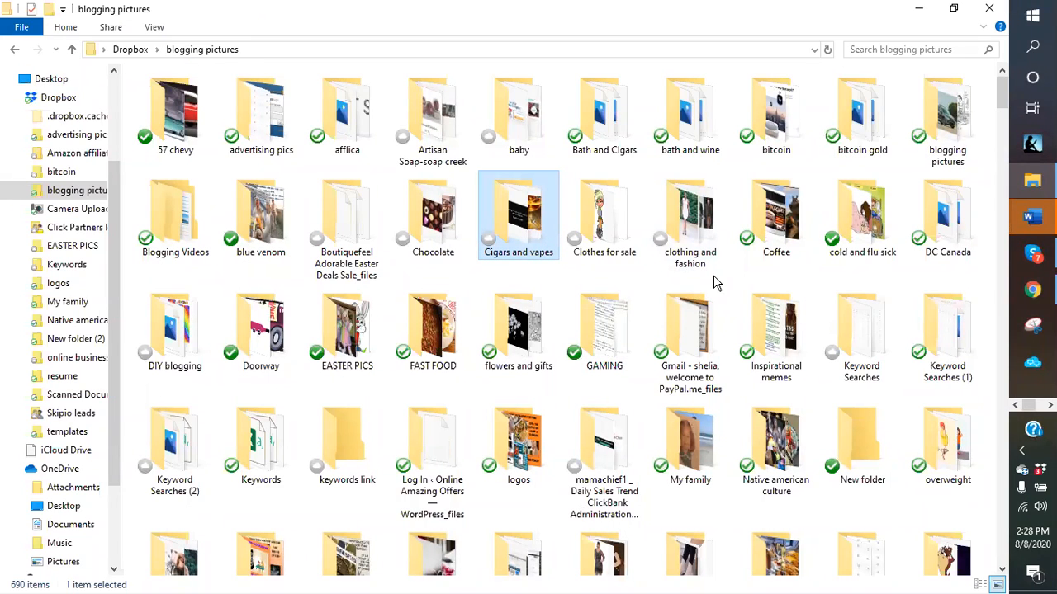
click(574, 142)
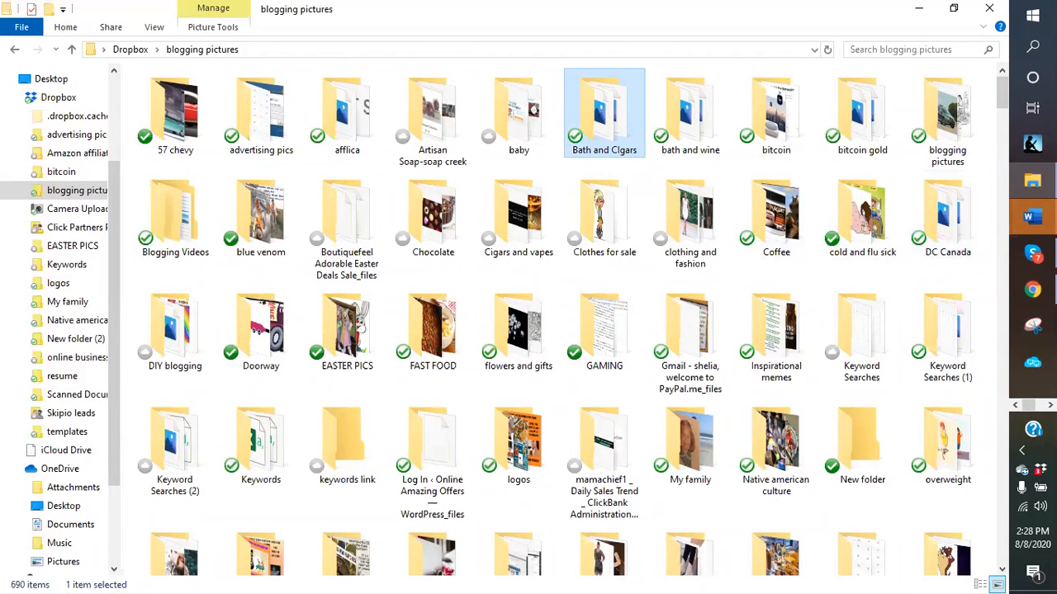
click(838, 331)
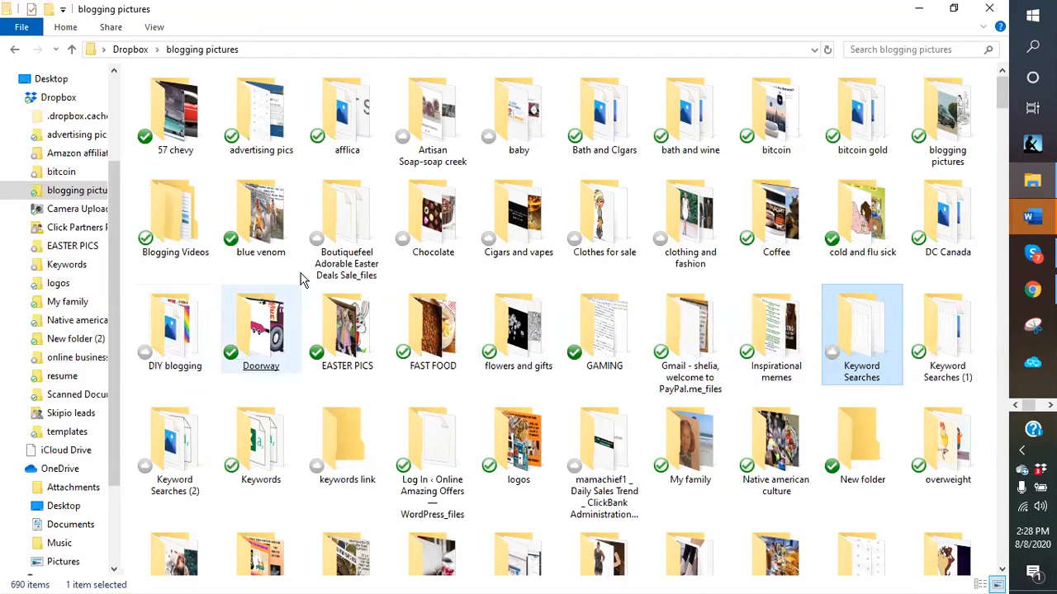
click(919, 9)
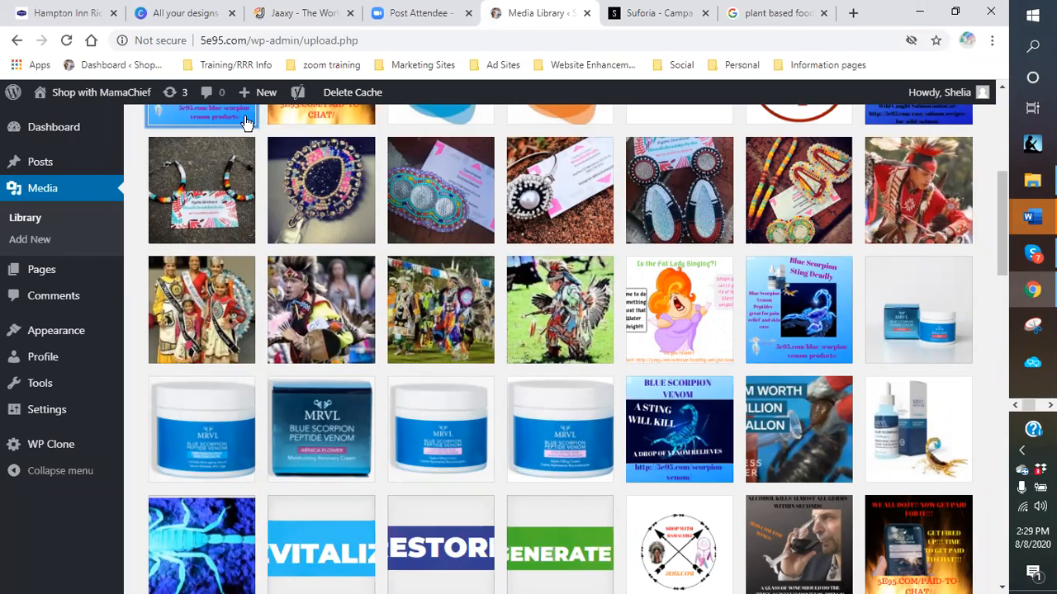
- Open the All Pages list of 263 pages from the Pages menu
mouse_move(93, 109)
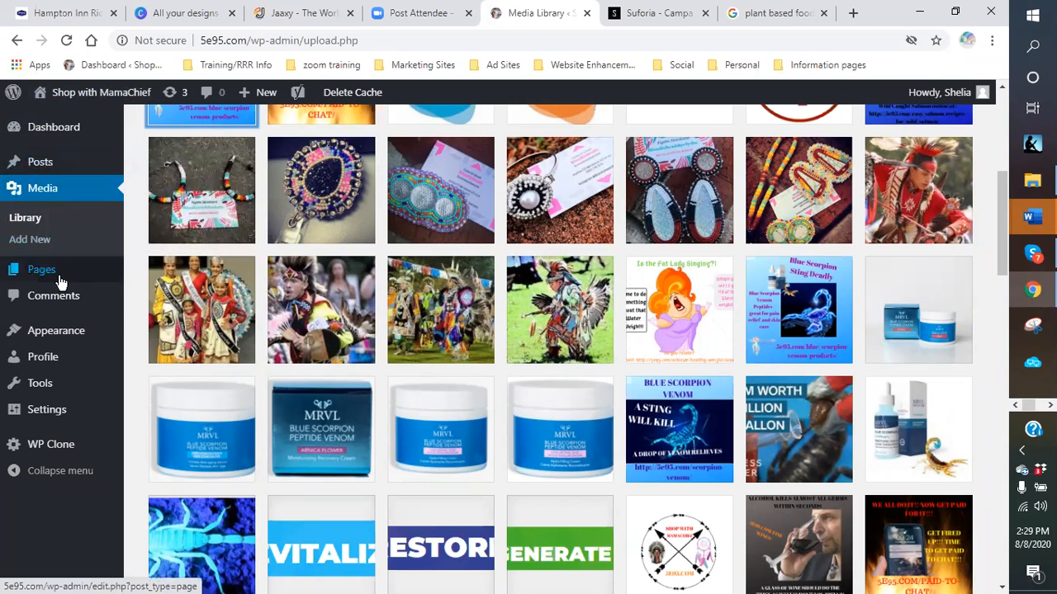
mouse_move(40, 276)
click(153, 275)
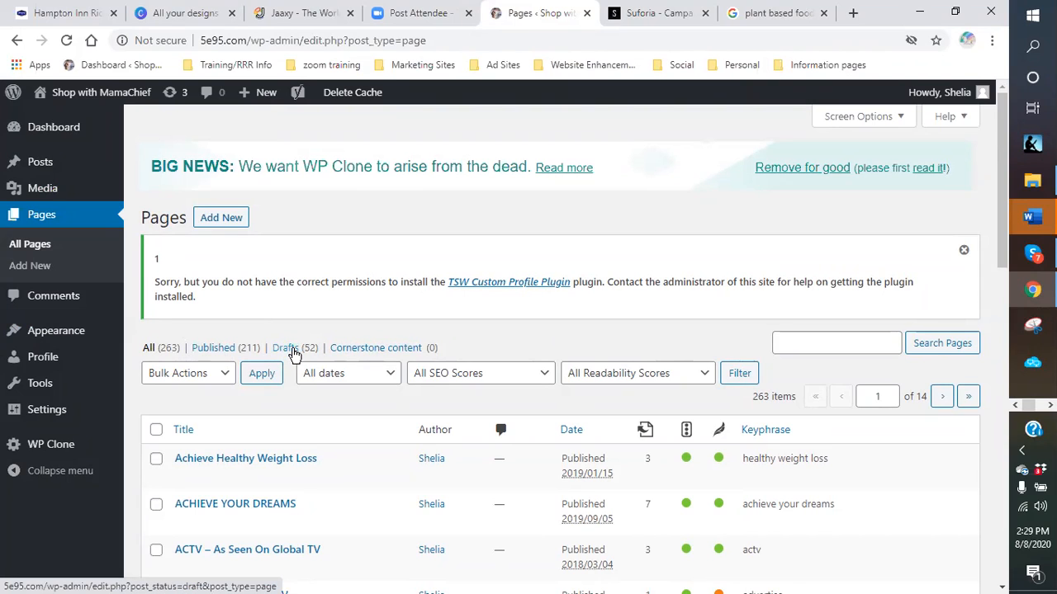
- Filter the Pages list to the 52 drafts, led by 'What is Plant-Based Foods?'
click(285, 350)
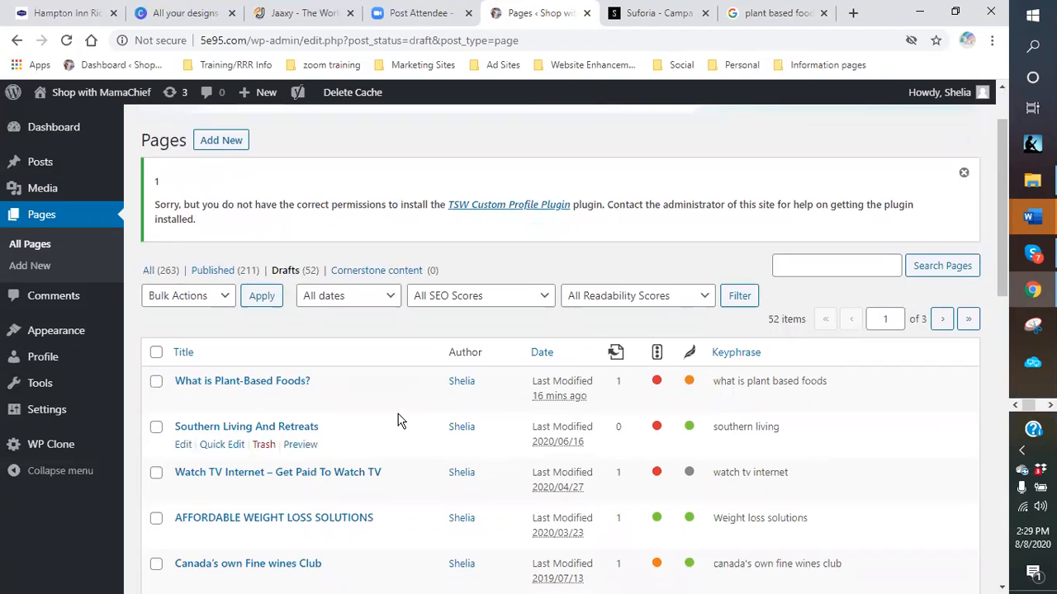
scroll(368, 393, down, 1)
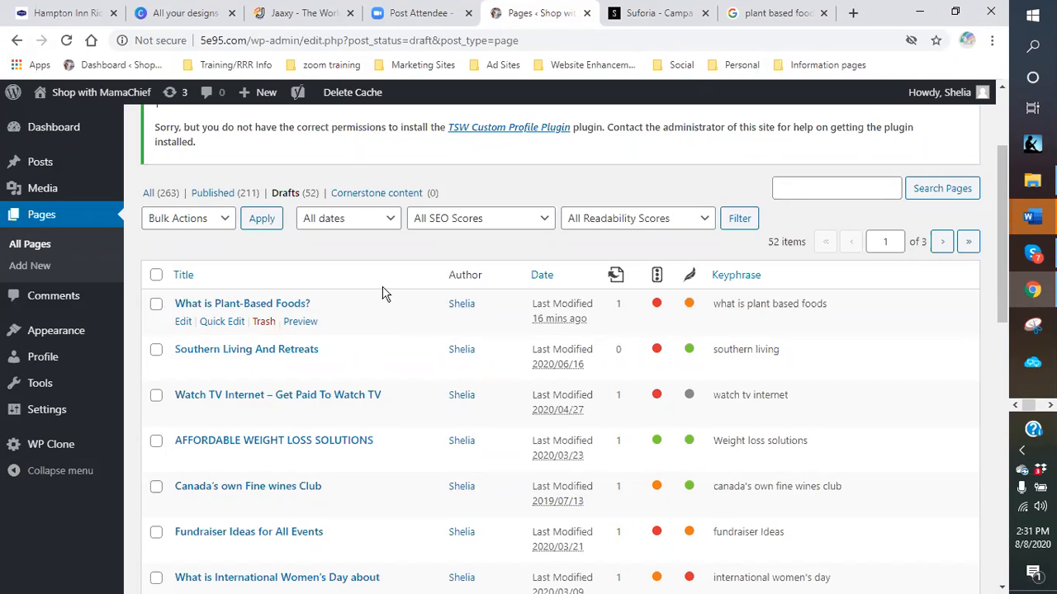
- Sort the 52 drafts by Date, newest first, so 'What is Plant-Based Foods?' tops the list
click(390, 221)
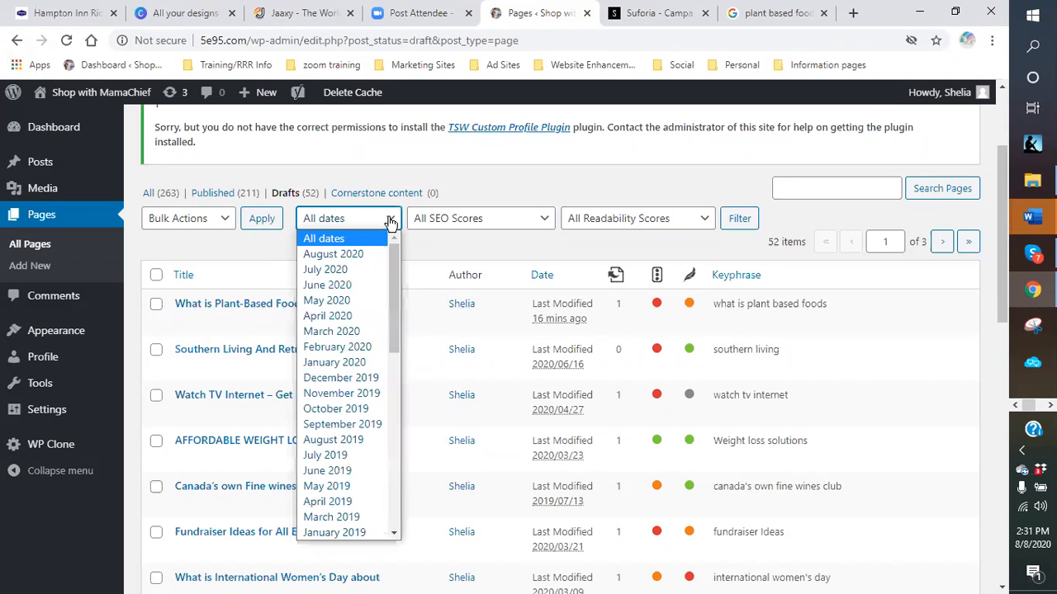
click(390, 220)
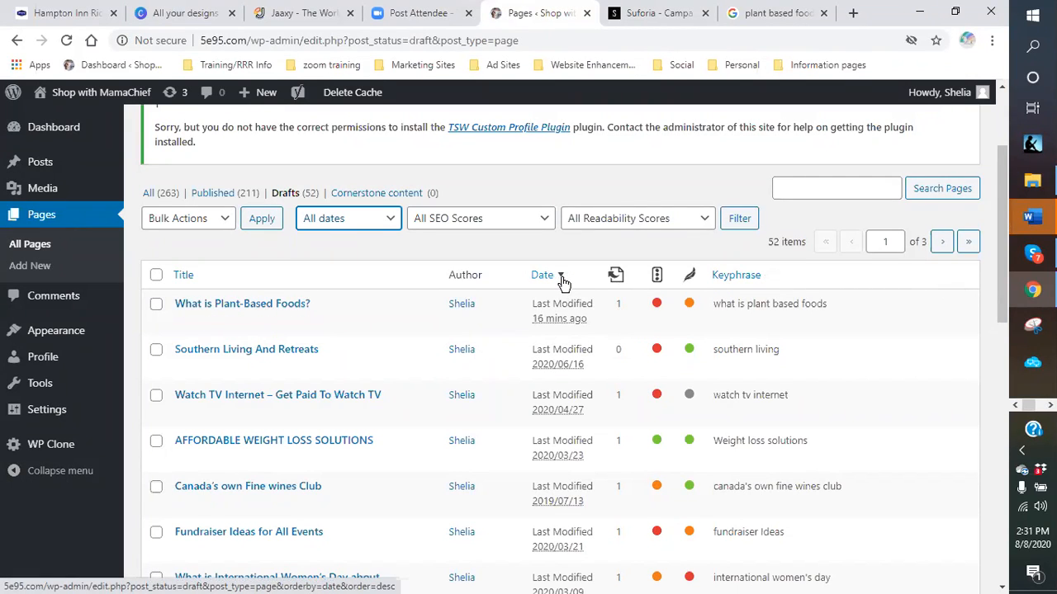
click(561, 283)
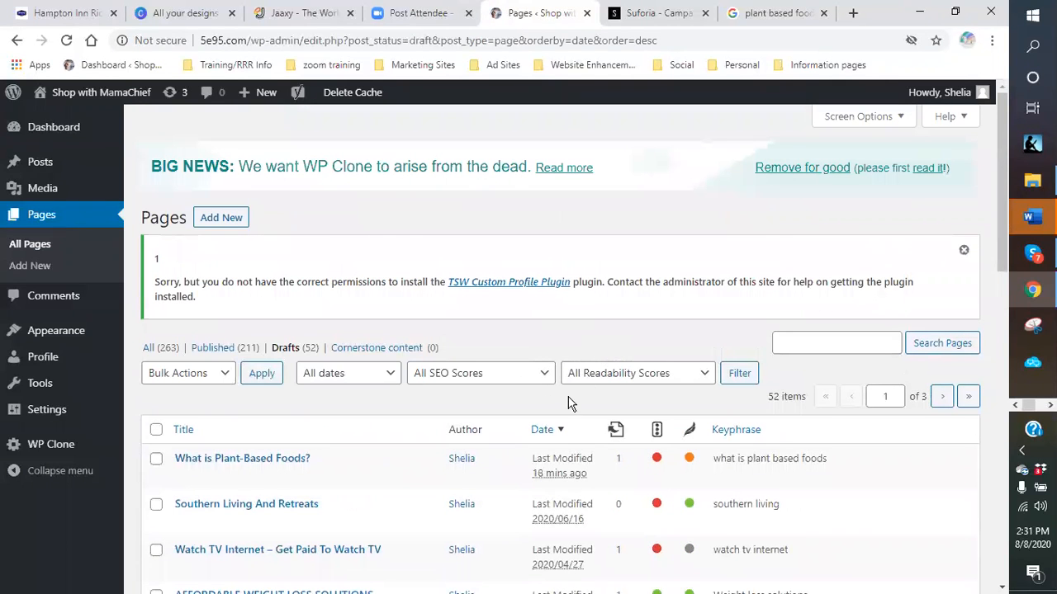
click(537, 430)
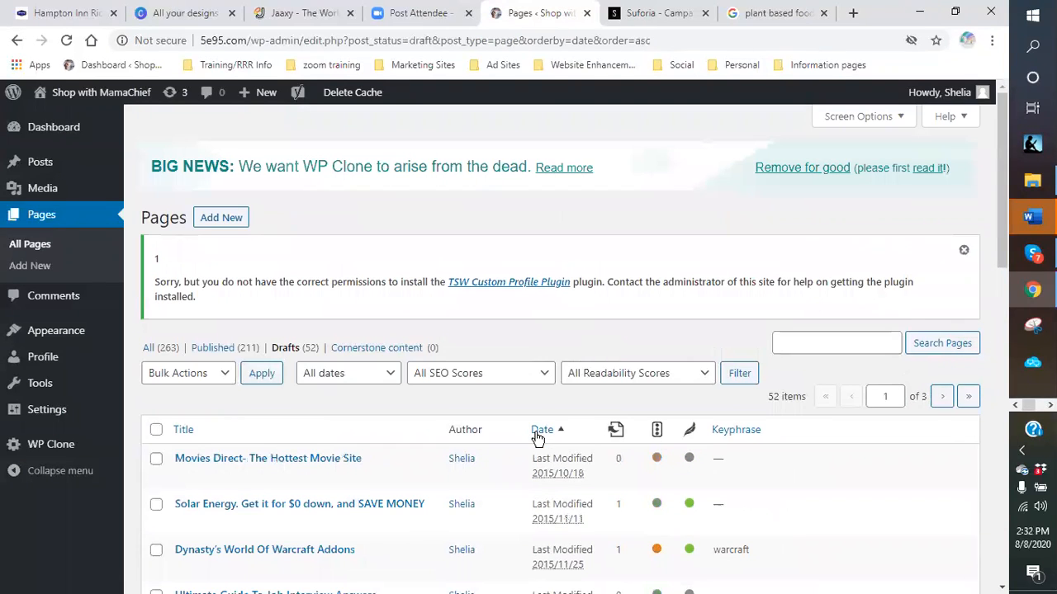
click(538, 430)
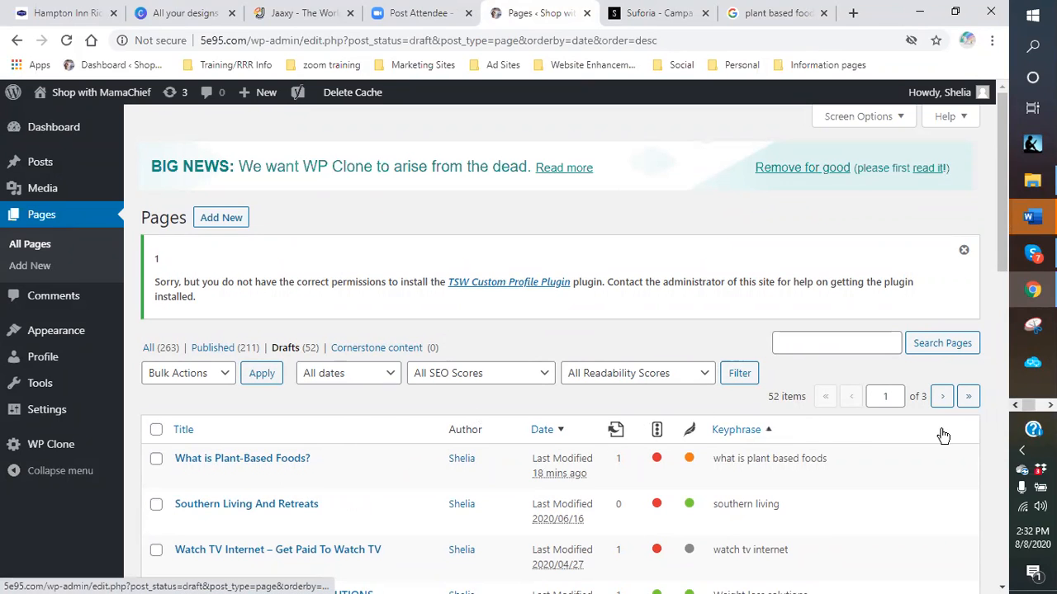
scroll(955, 459, down, 1)
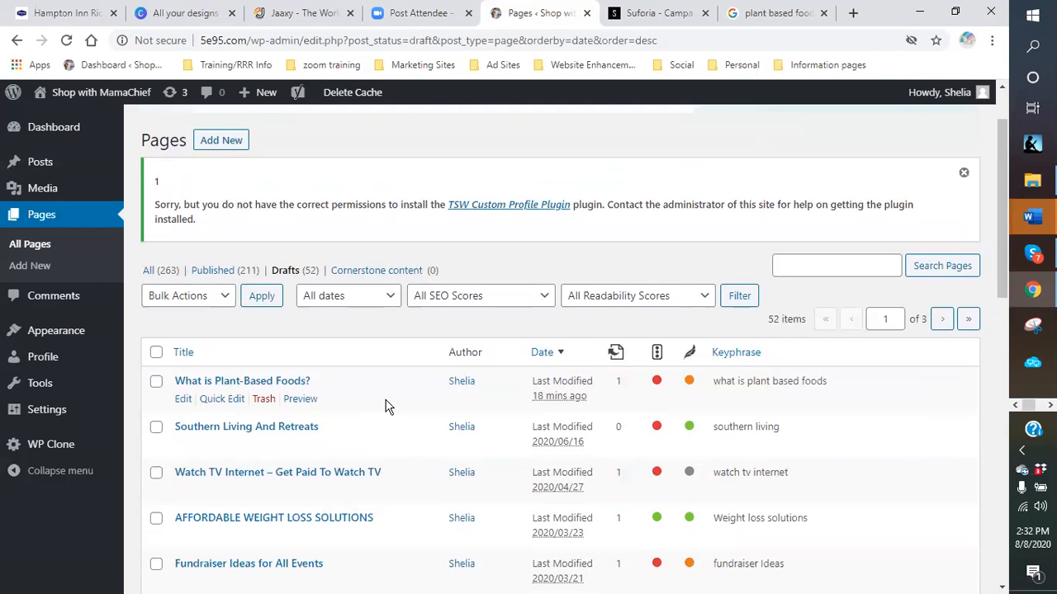
scroll(435, 408, down, 1)
scroll(434, 416, down, 1)
scroll(425, 420, up, 2)
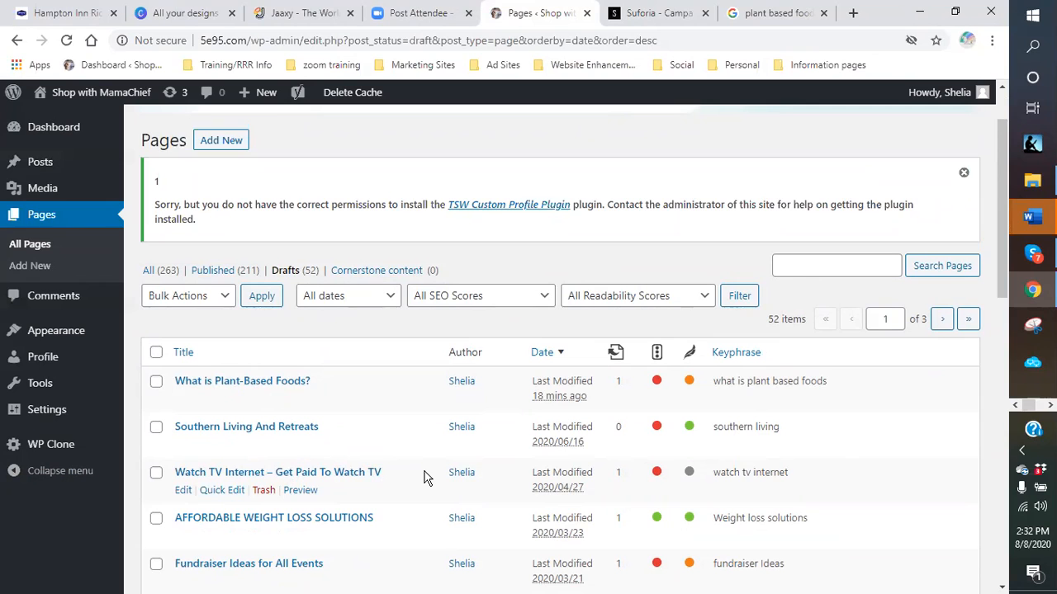
scroll(423, 477, down, 4)
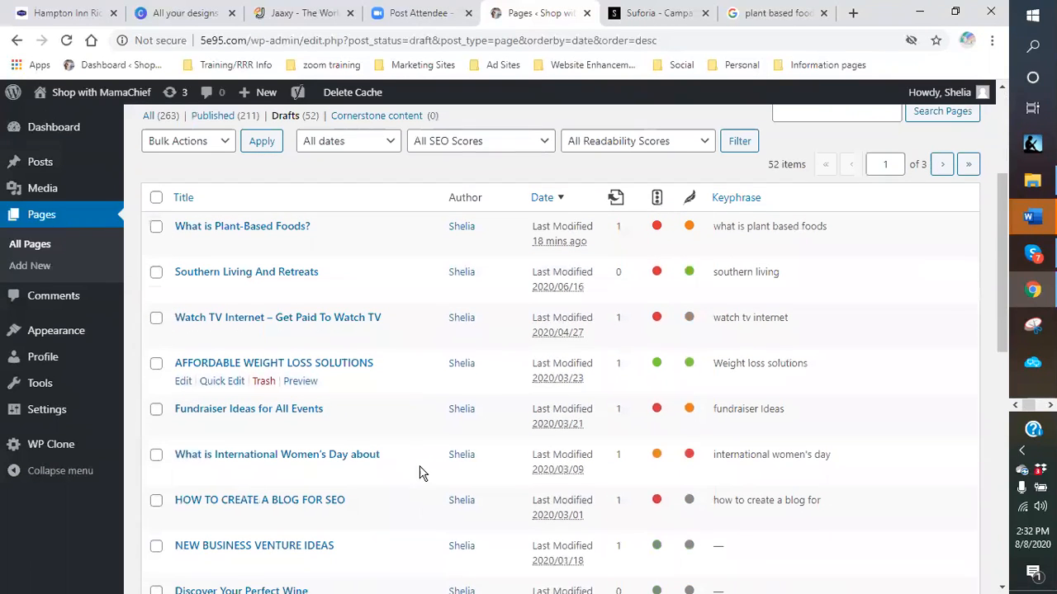
scroll(413, 441, down, 2)
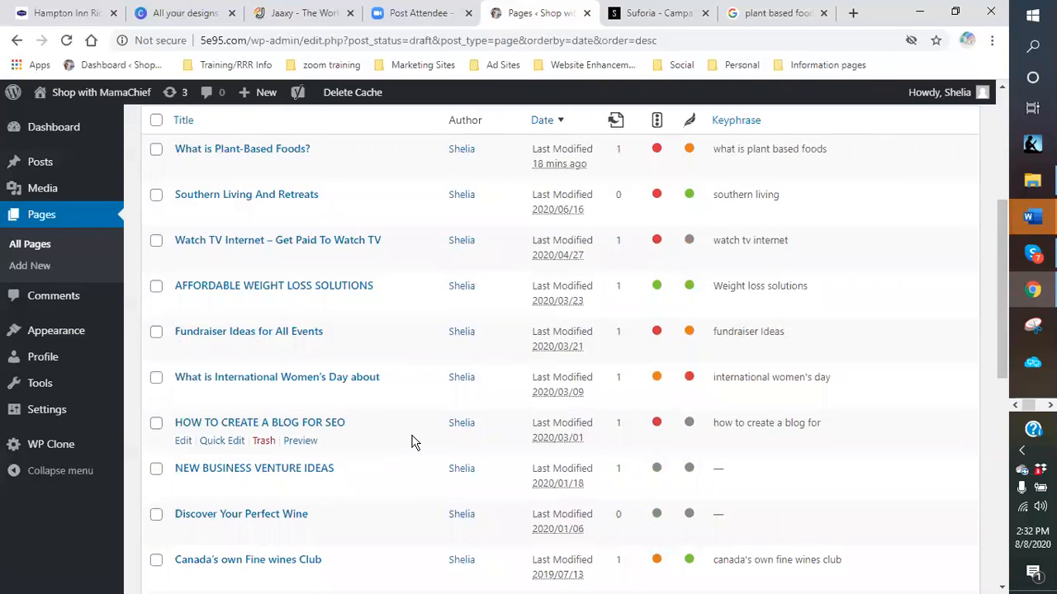
scroll(413, 441, up, 8)
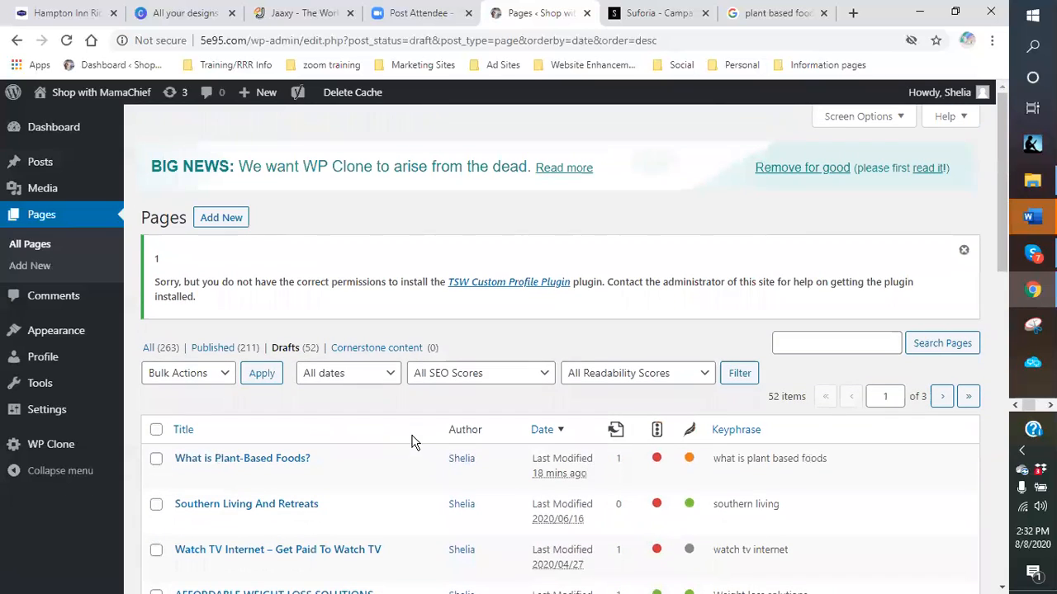
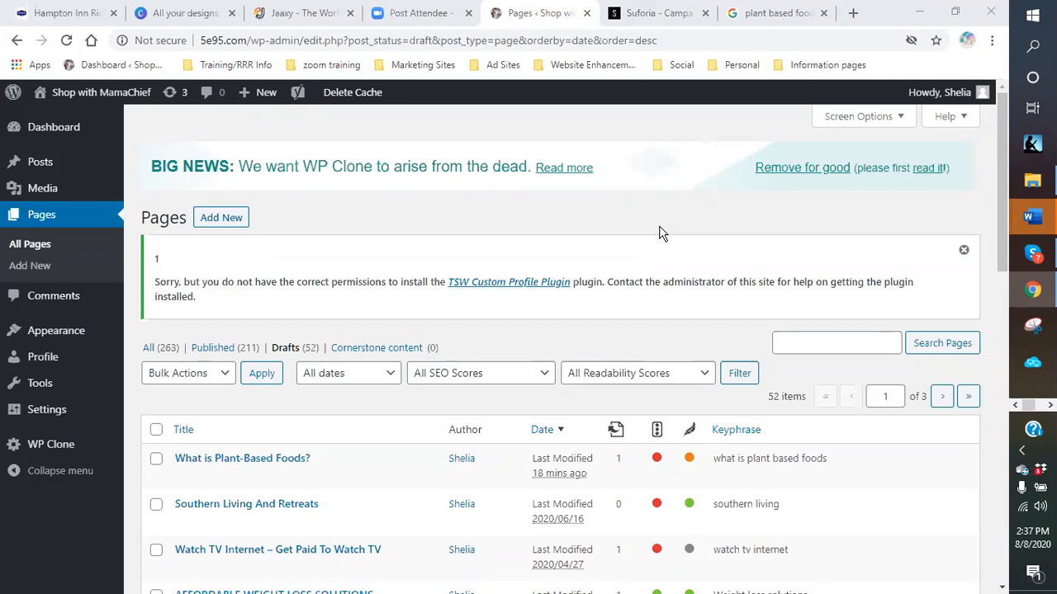
- Open YouTube from the bookmarks and switch to the channel with 110 subscribers
click(779, 15)
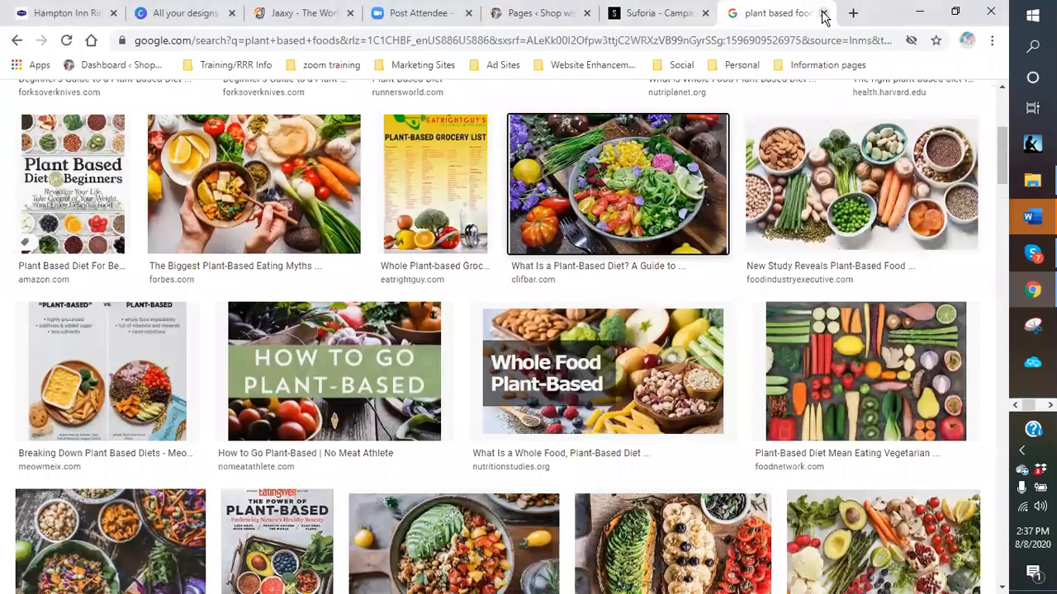
click(737, 66)
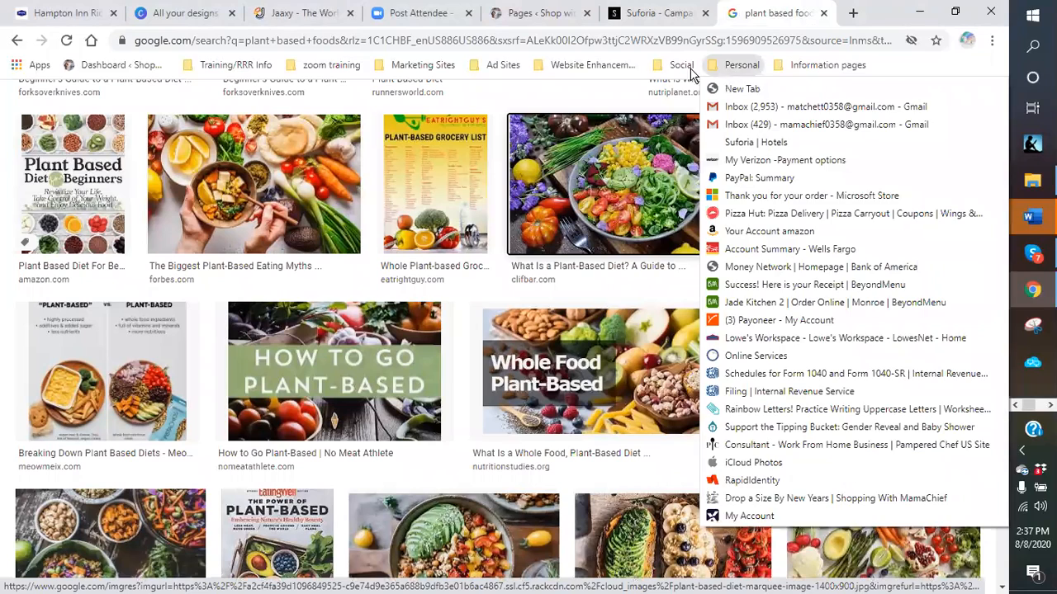
mouse_move(681, 66)
click(699, 161)
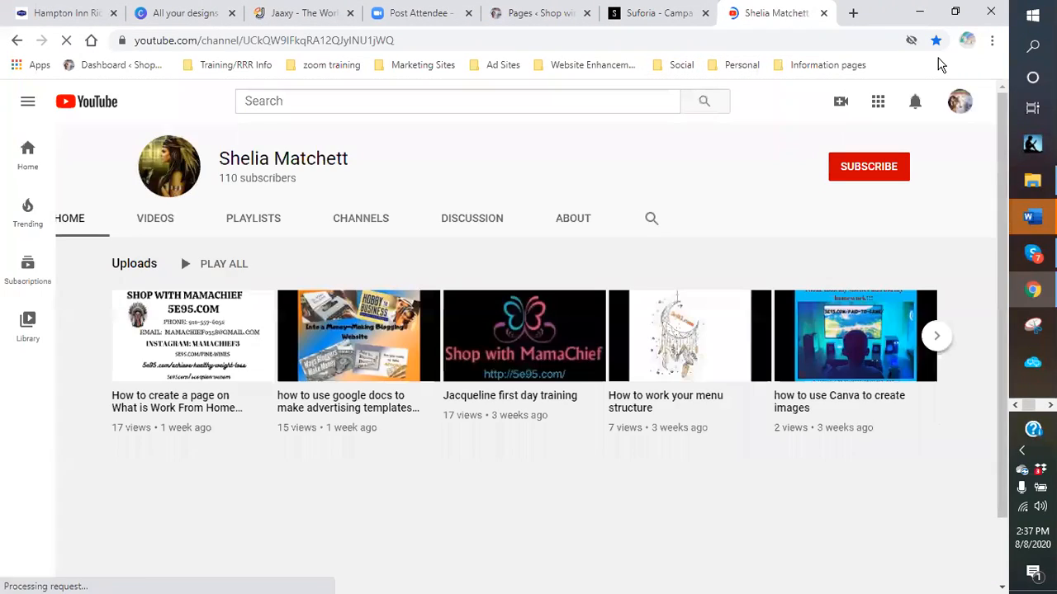
click(962, 105)
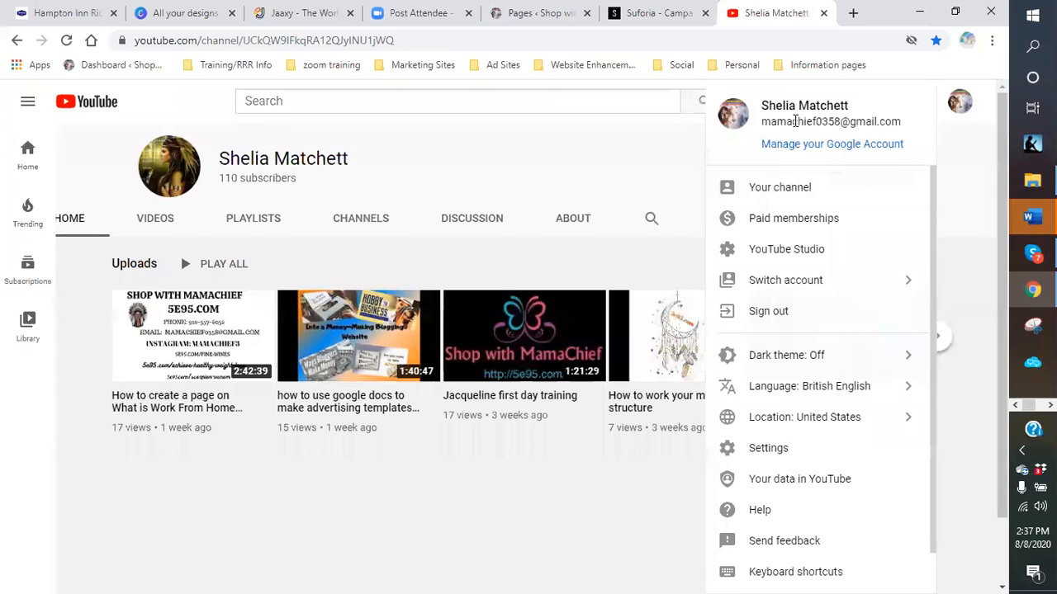
click(799, 280)
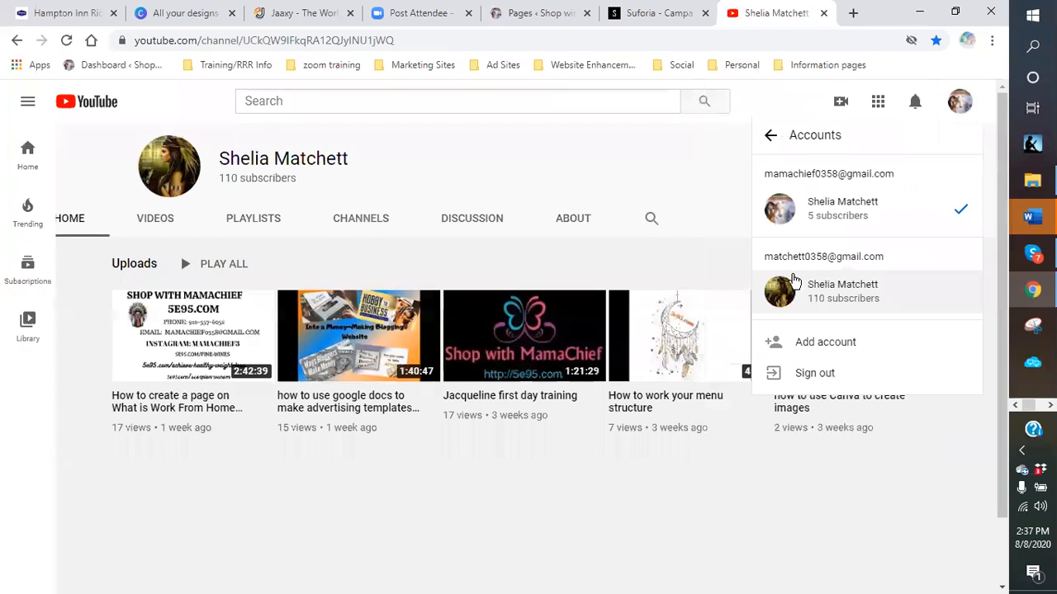
click(859, 302)
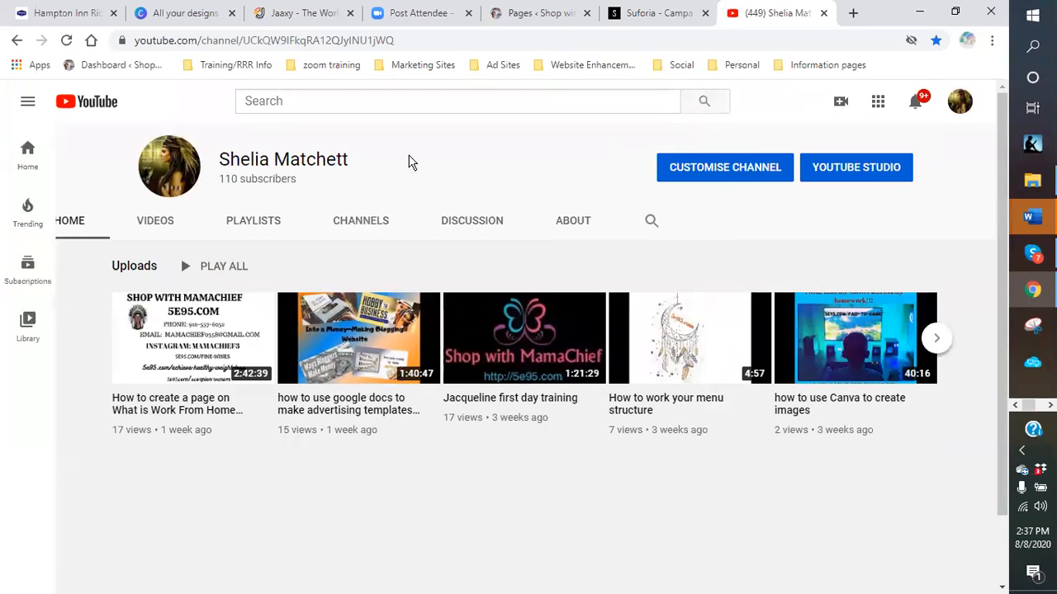
- Copy the Google Docs advertising templates video's URL and close the YouTube tab
click(345, 335)
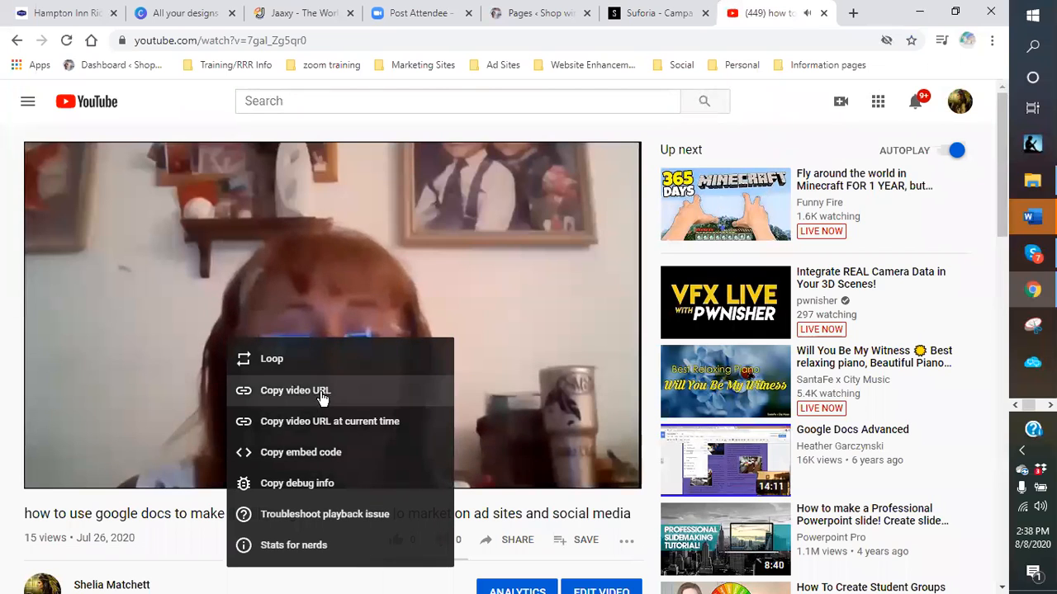
click(282, 392)
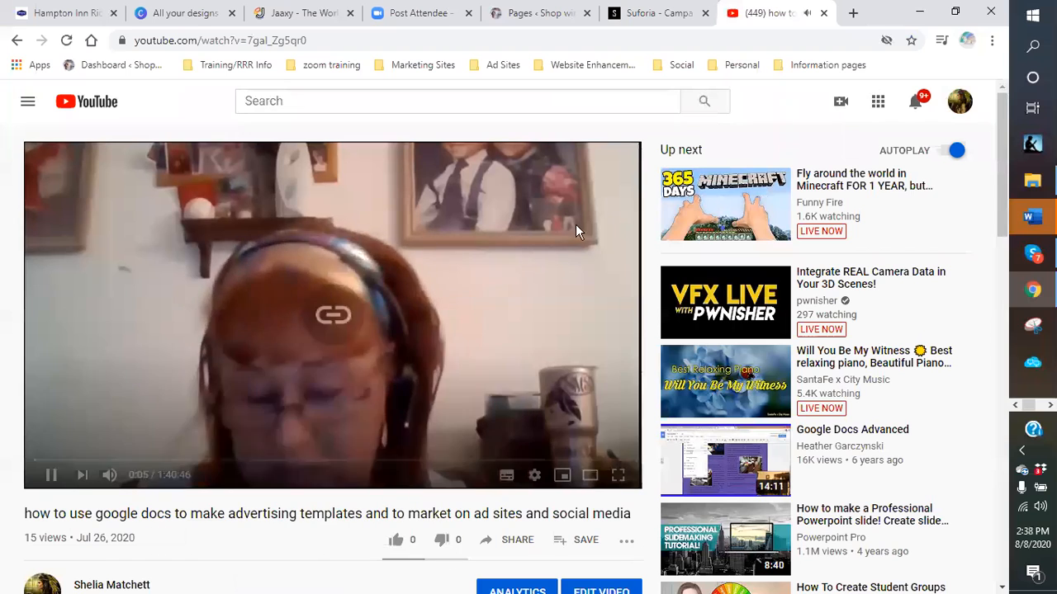
click(823, 12)
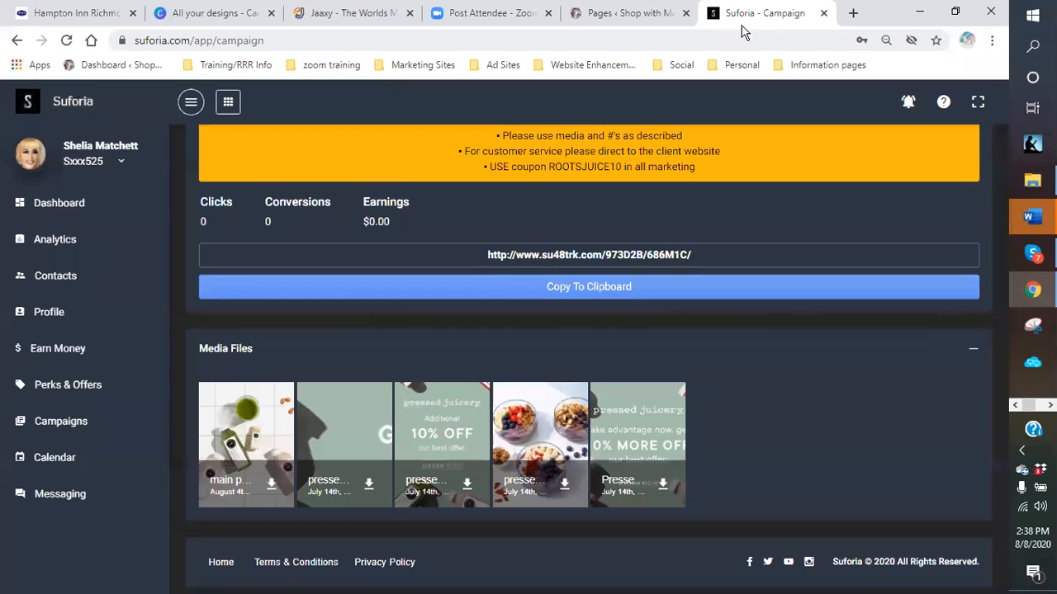
- Edit the 'What is Plant-Based Foods?' draft and scroll down to the Cold-pressed drinks heading
click(621, 21)
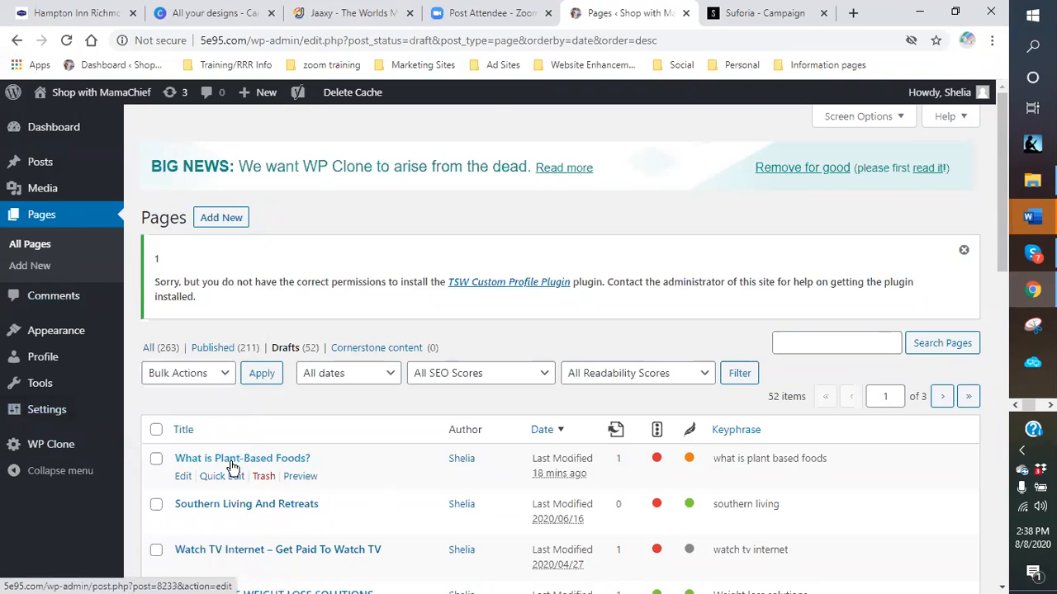
click(182, 476)
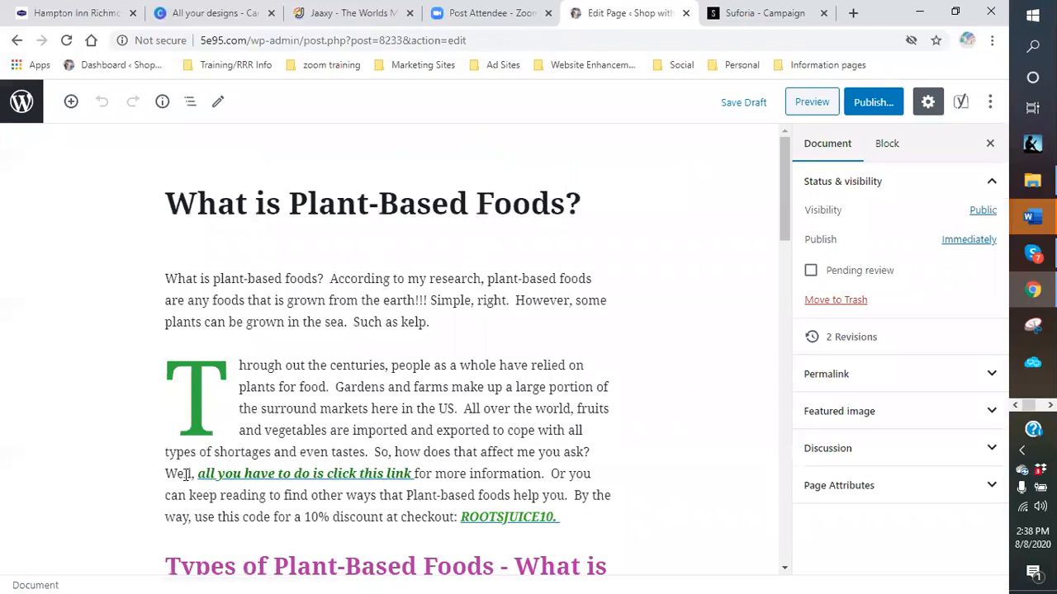
scroll(322, 359, down, 7)
scroll(318, 356, up, 3)
scroll(278, 384, down, 3)
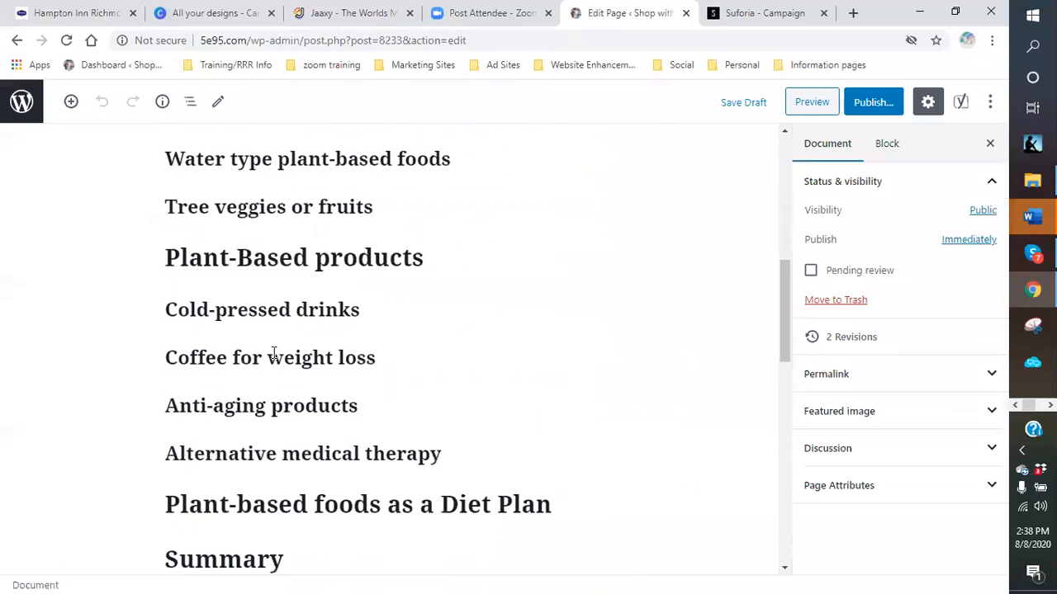
- Embed the copied YouTube video link in an Image block below 'Cold-pressed drinks'
click(371, 331)
scroll(413, 378, down, 3)
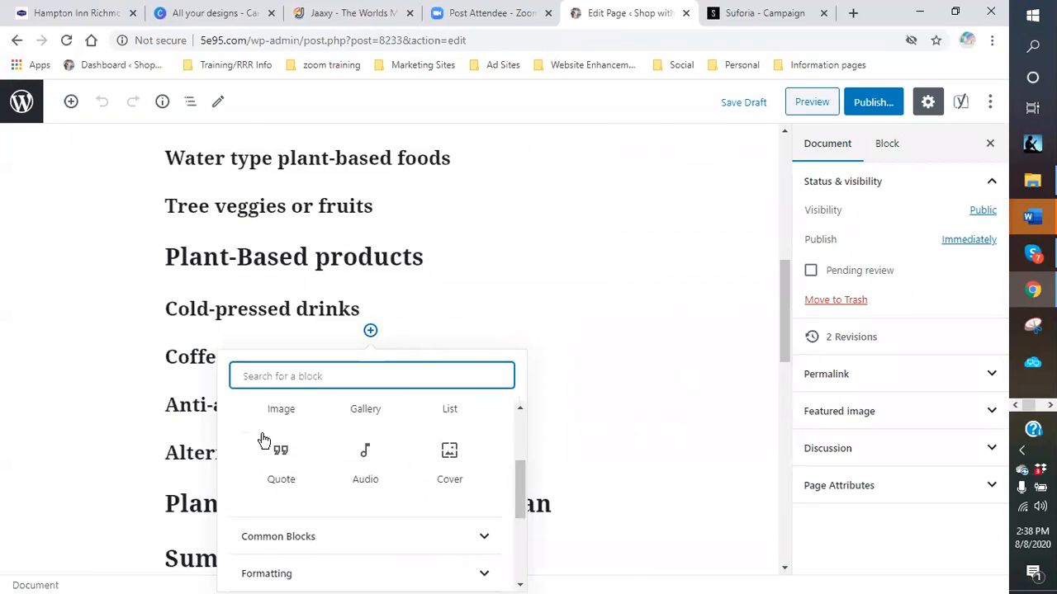
click(282, 414)
click(363, 452)
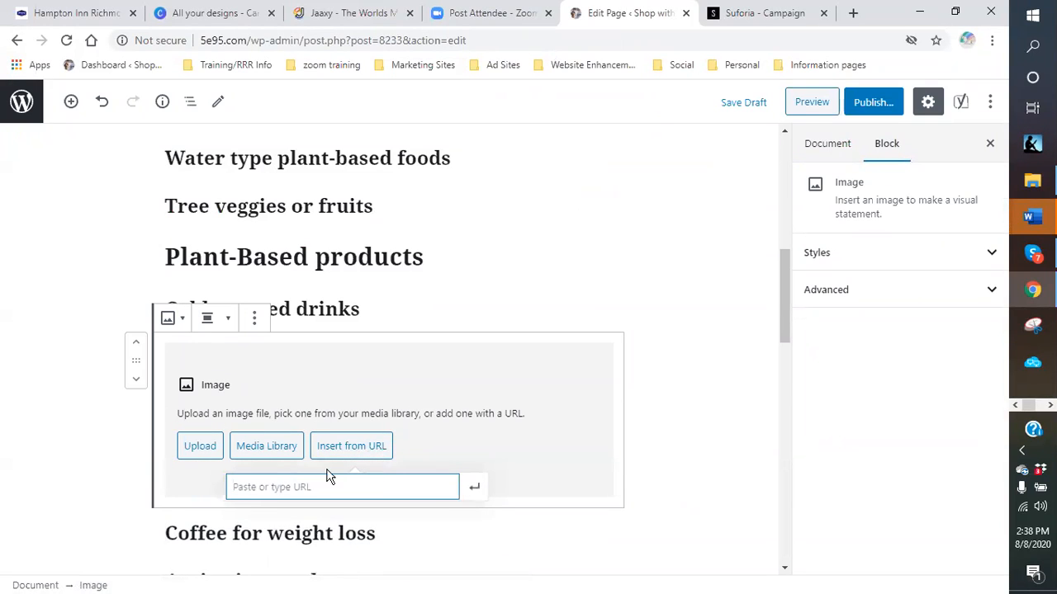
right_click(289, 496)
click(316, 374)
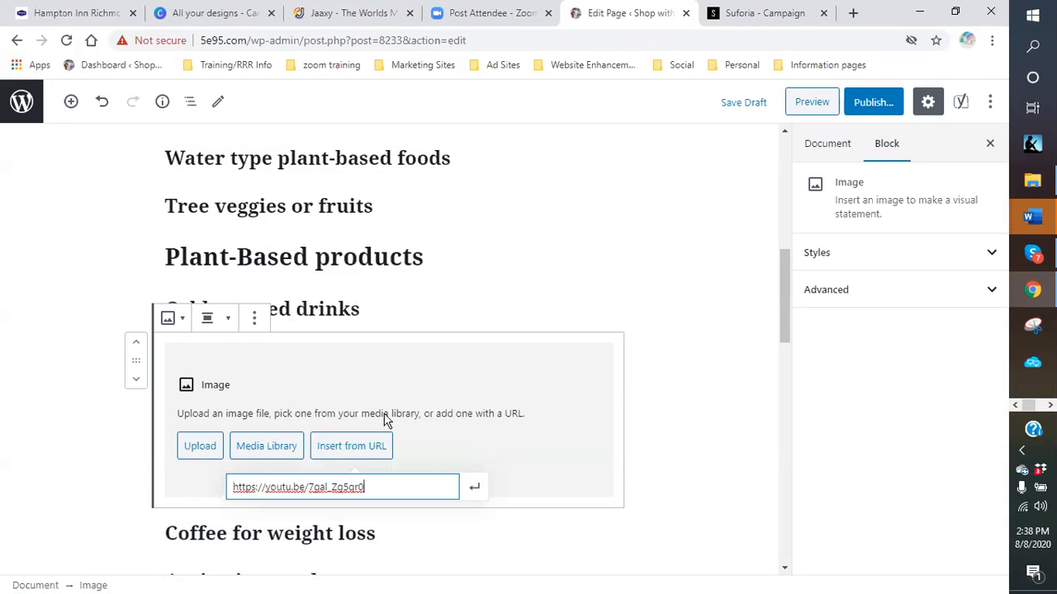
click(475, 488)
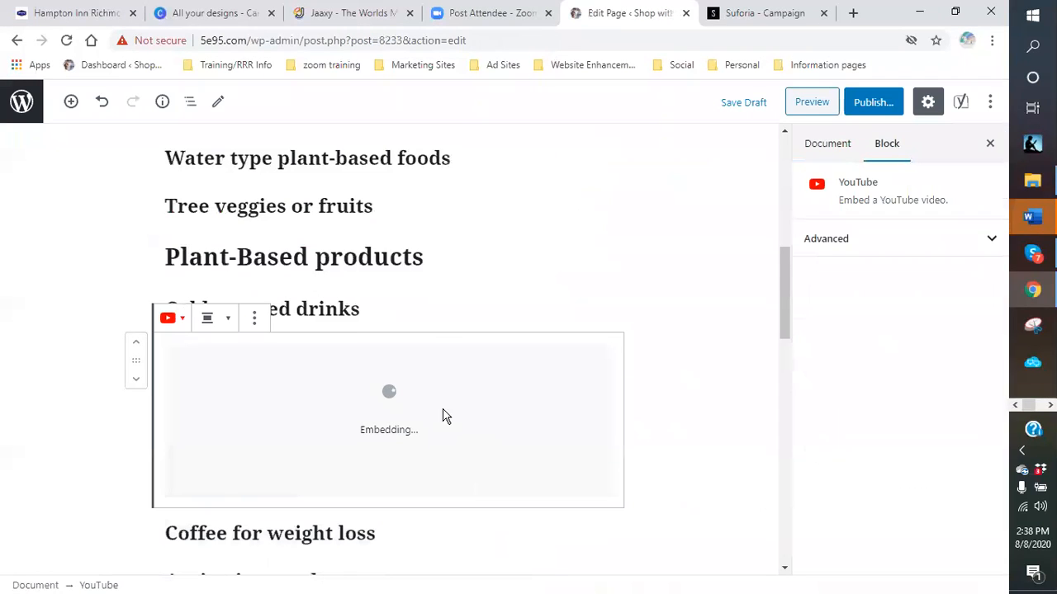
- Caption the video 'Home to use Google Docs to make advertising template'
scroll(413, 445, down, 1)
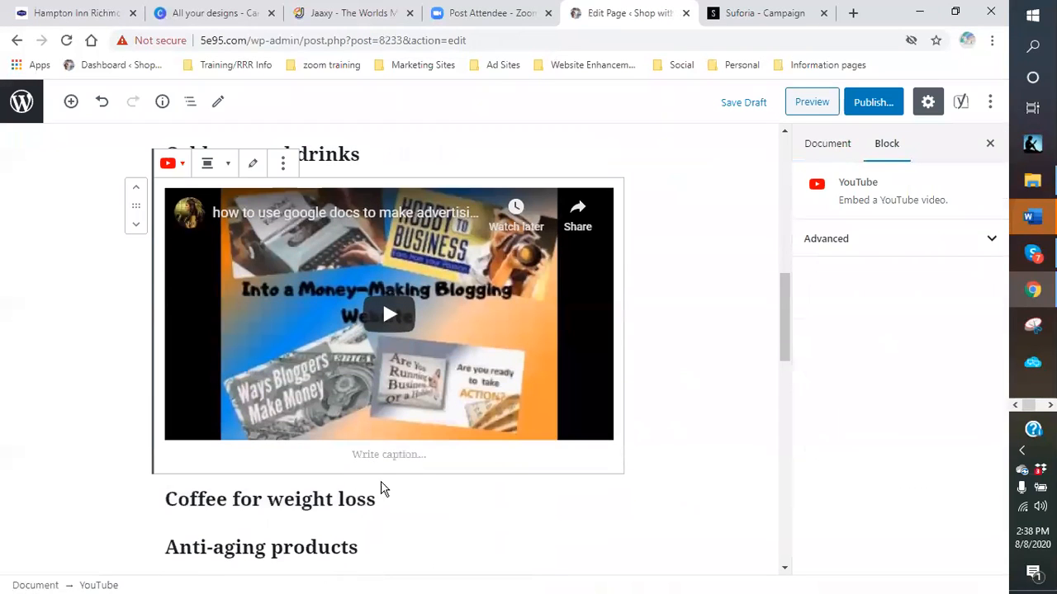
click(373, 457)
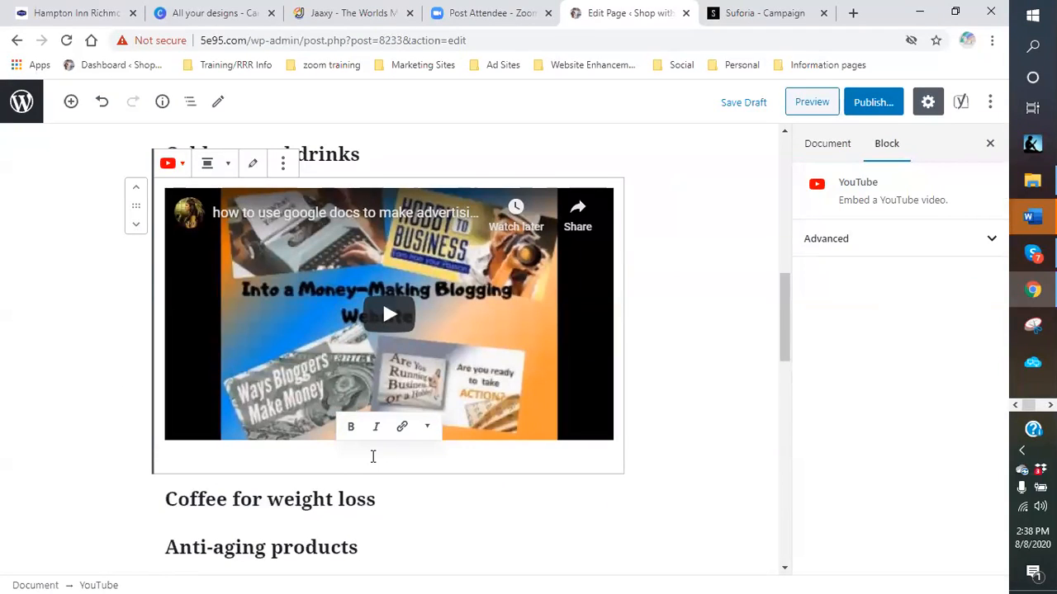
text(Home to)
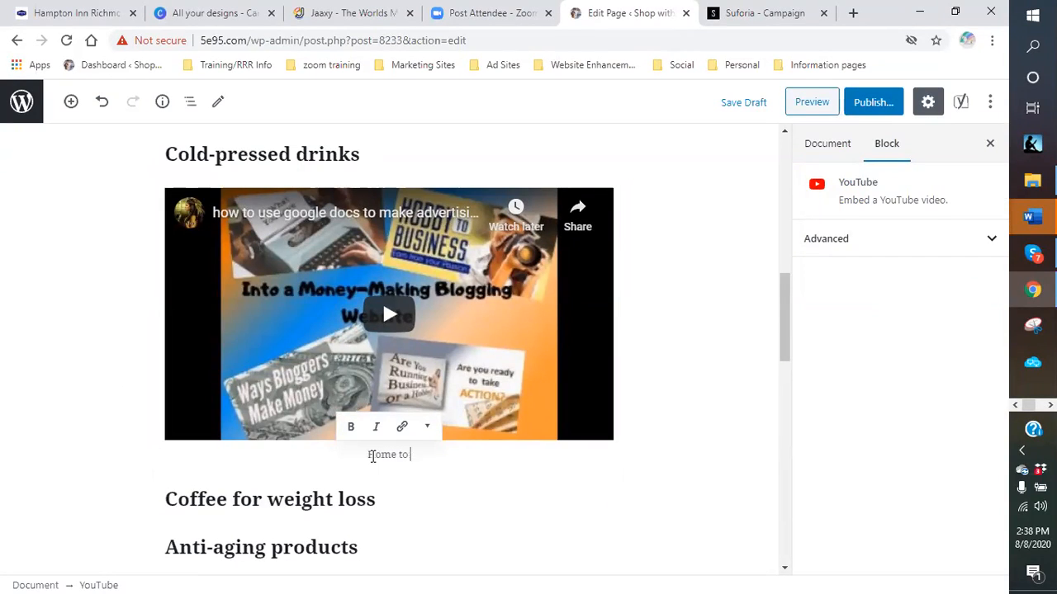
text( use Google Docs)
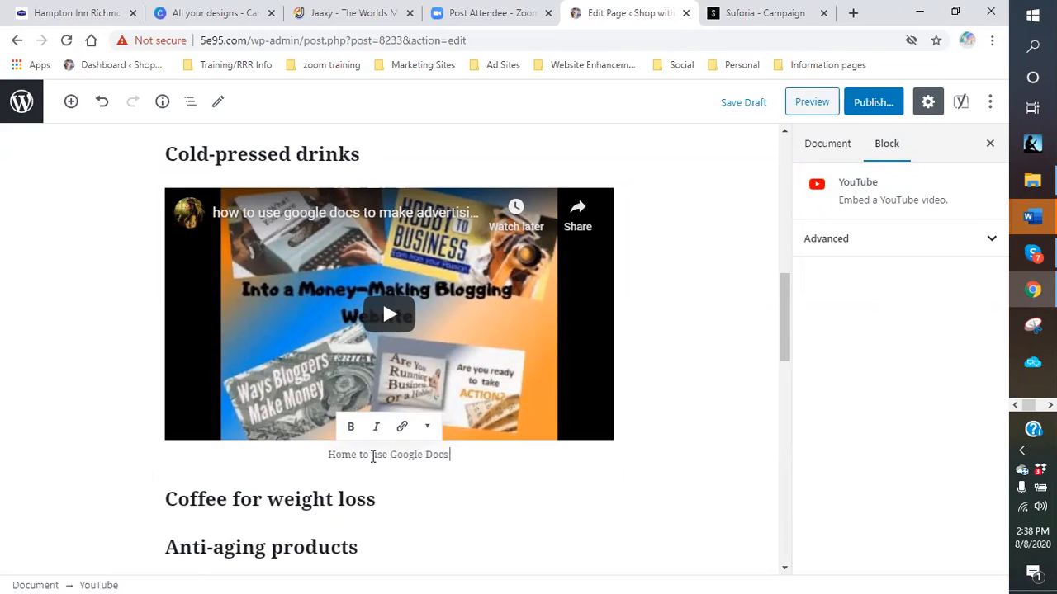
text( to make advertis)
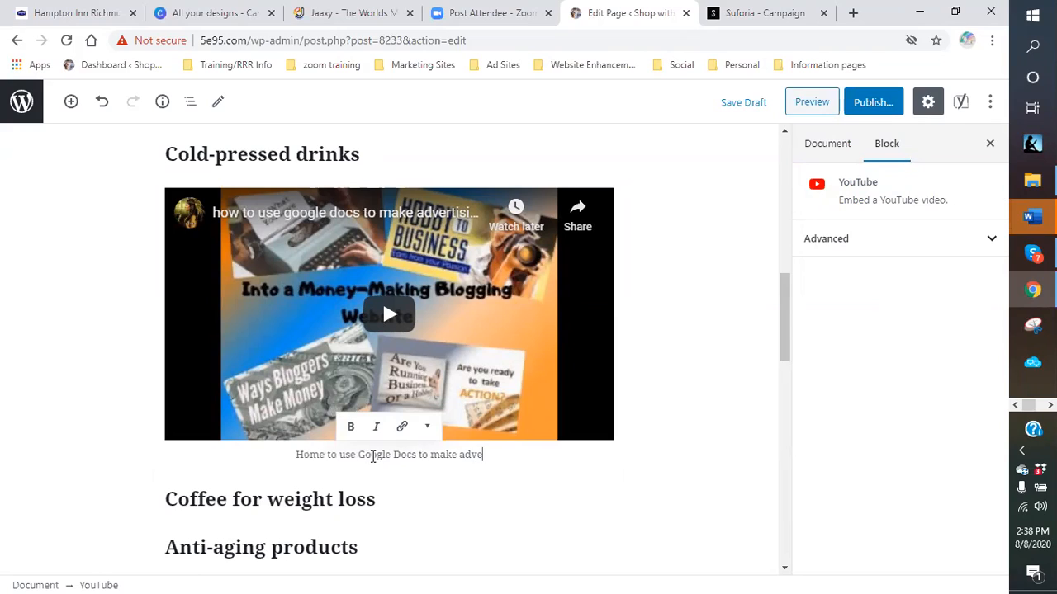
key(BackSpace)
key(BackSpace)
text(ing temp)
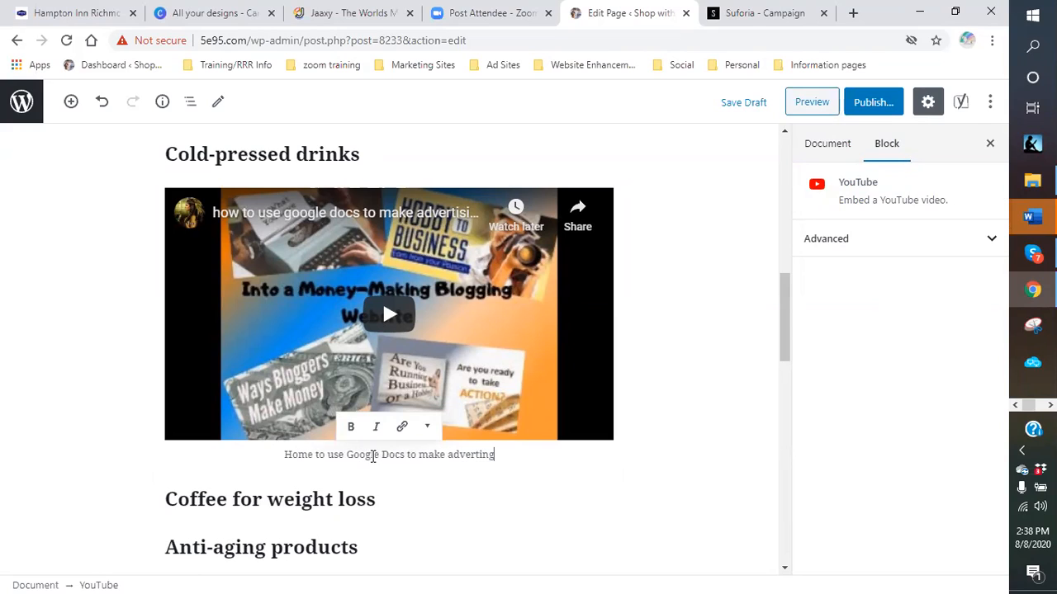
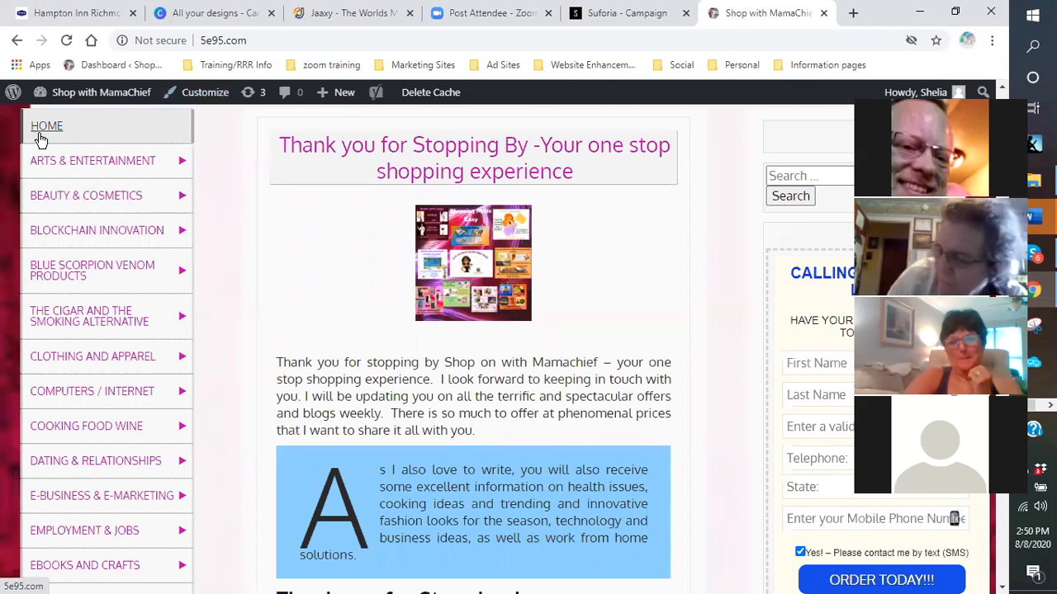
- Open the Blue Scorpion Venom Products category page from the sidebar menu
mouse_move(51, 221)
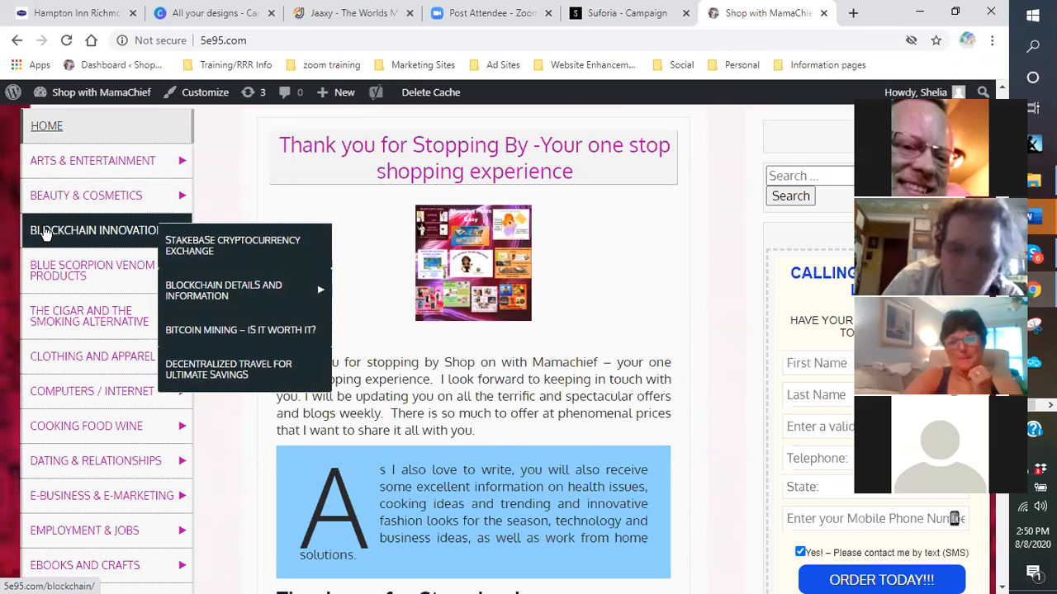
mouse_move(46, 359)
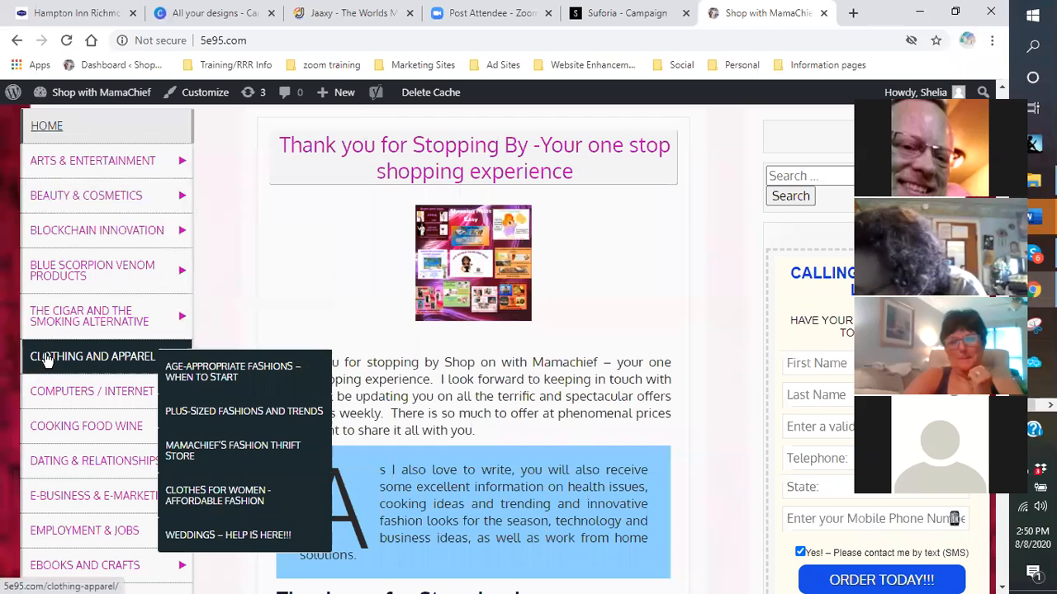
mouse_move(60, 246)
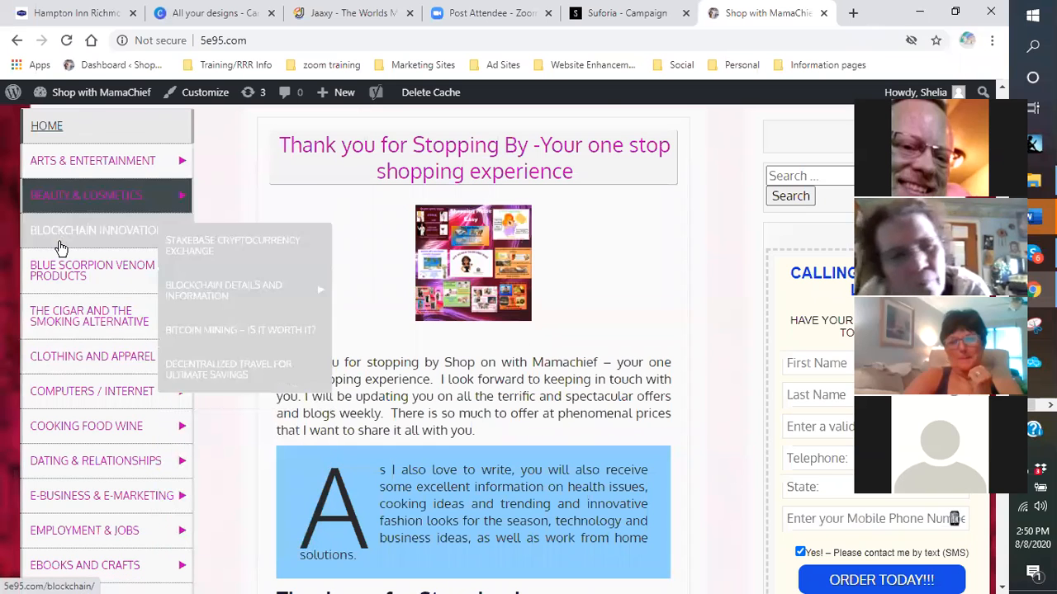
click(66, 275)
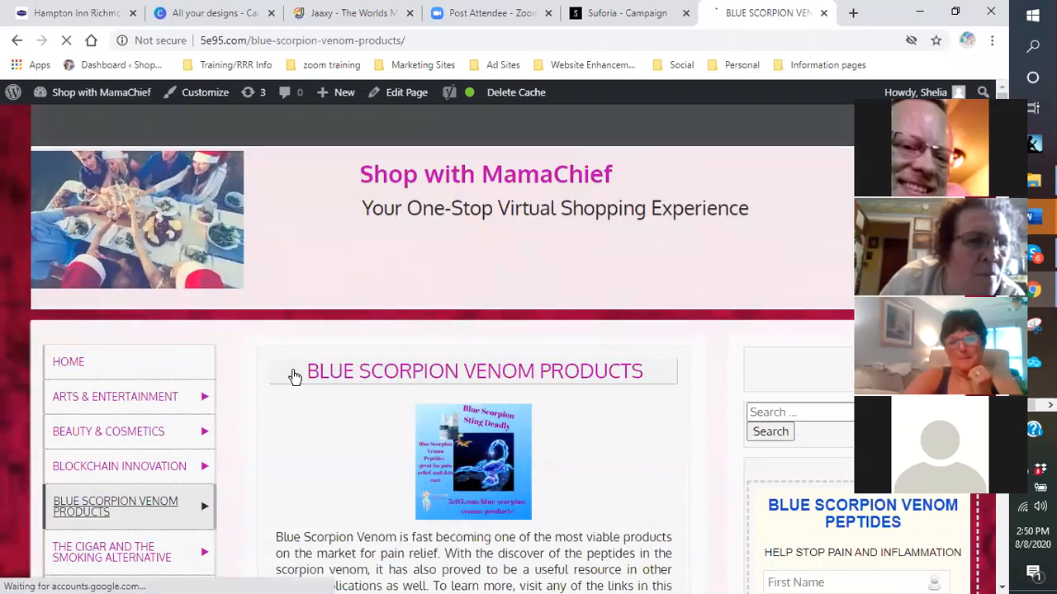
- Scroll through the Hydra Filling, Wrinkle Correction, Moisturizing Recovery and Anti-Aging Serum sections, then back up
scroll(510, 386, down, 5)
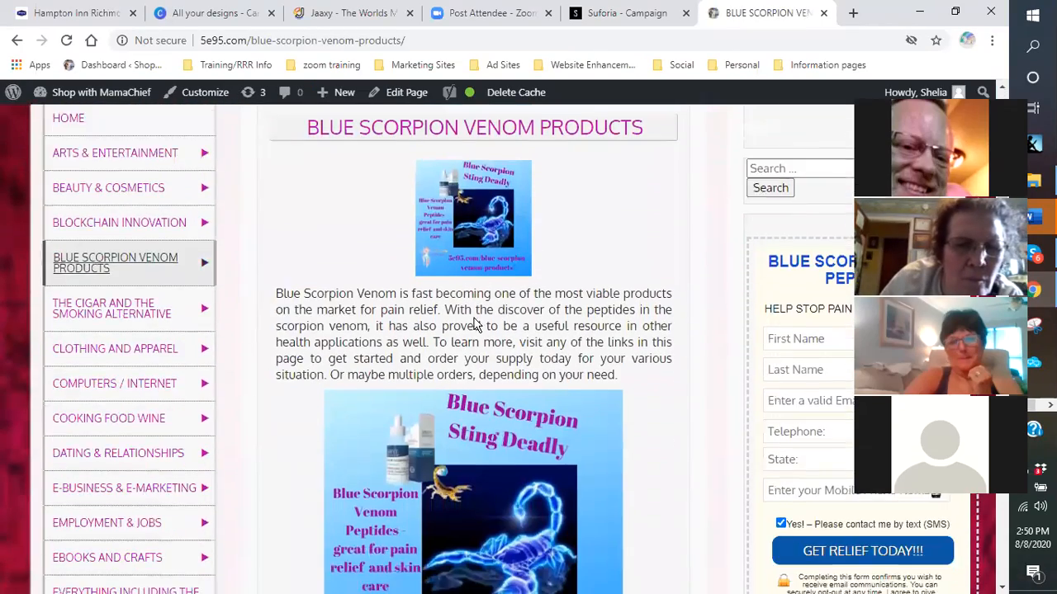
scroll(459, 323, down, 4)
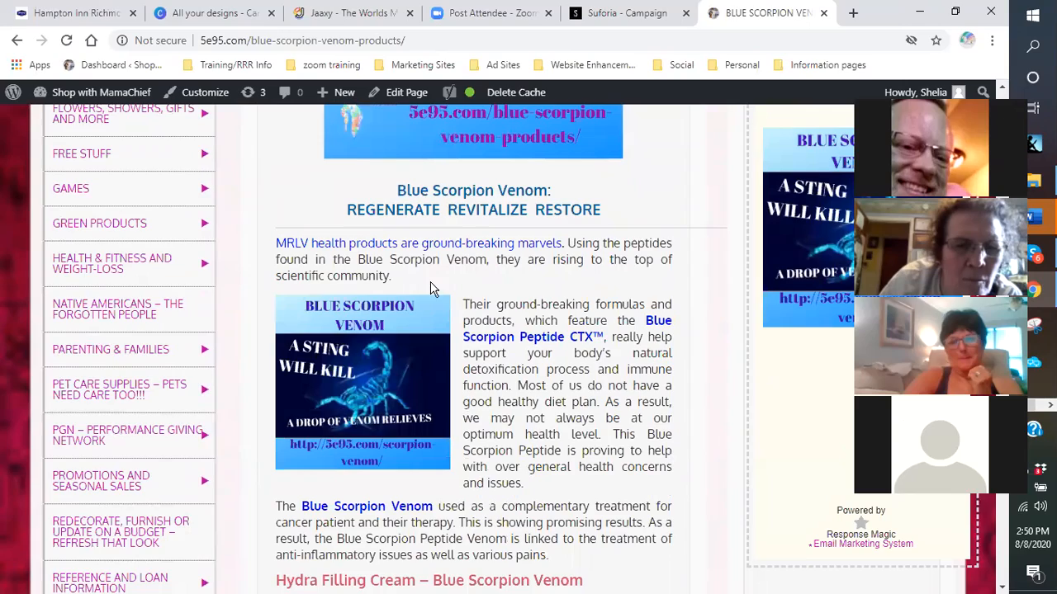
scroll(388, 239, down, 1)
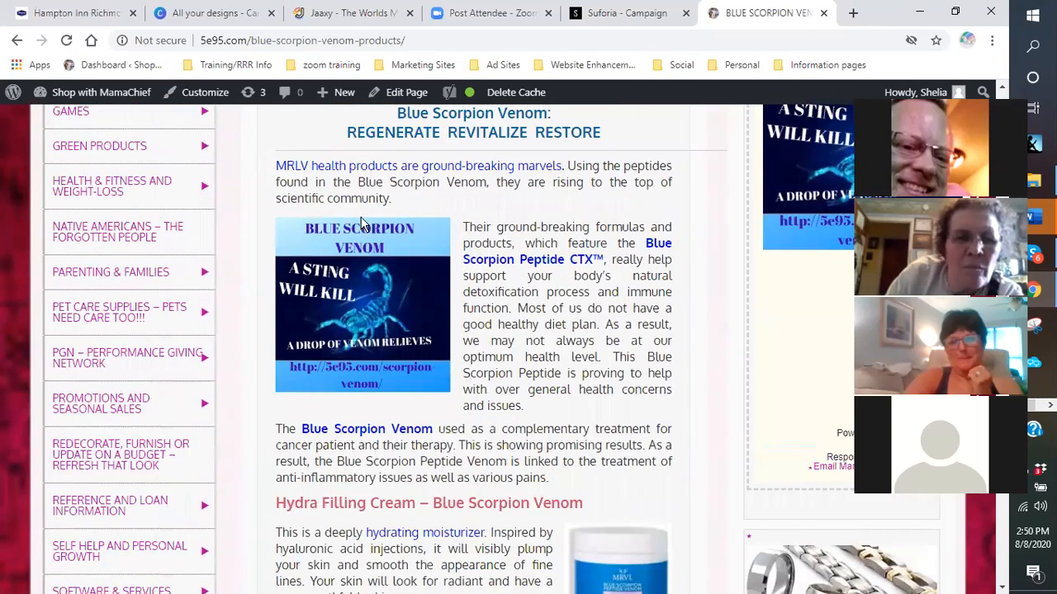
scroll(361, 225, up, 1)
scroll(363, 314, down, 4)
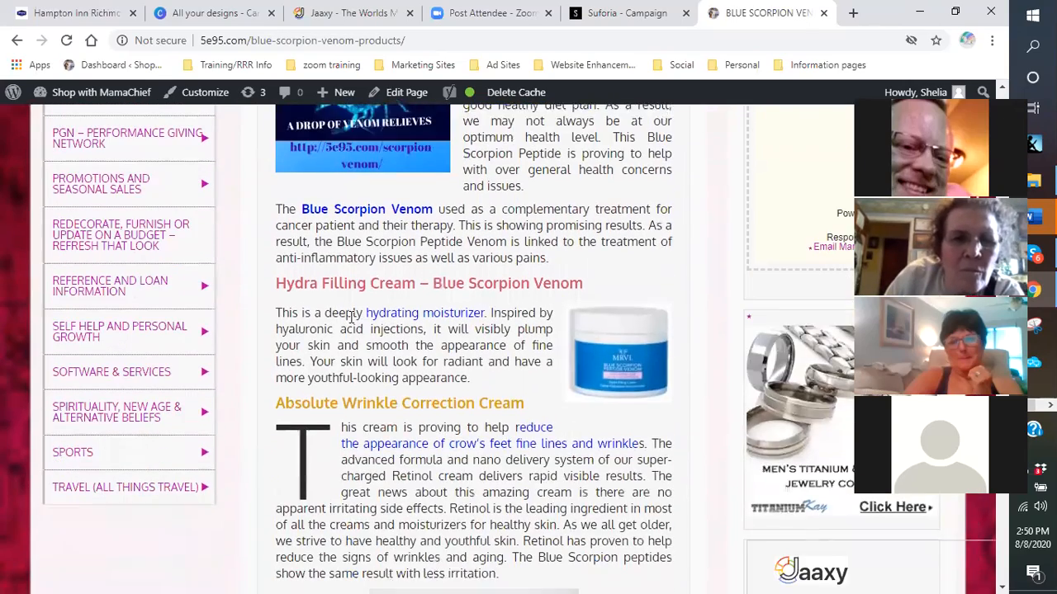
scroll(356, 252, down, 1)
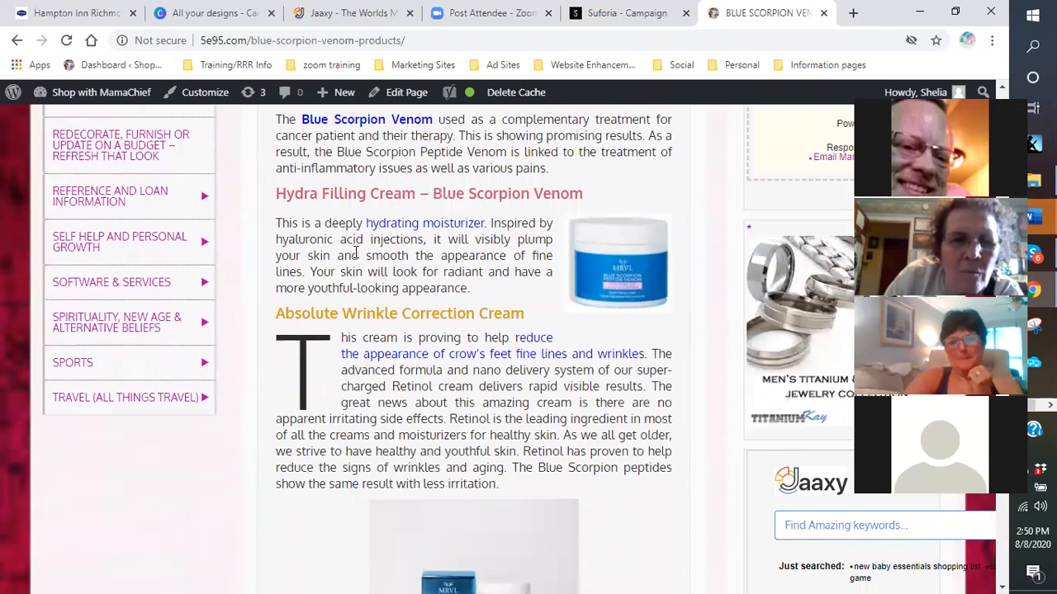
scroll(418, 341, down, 5)
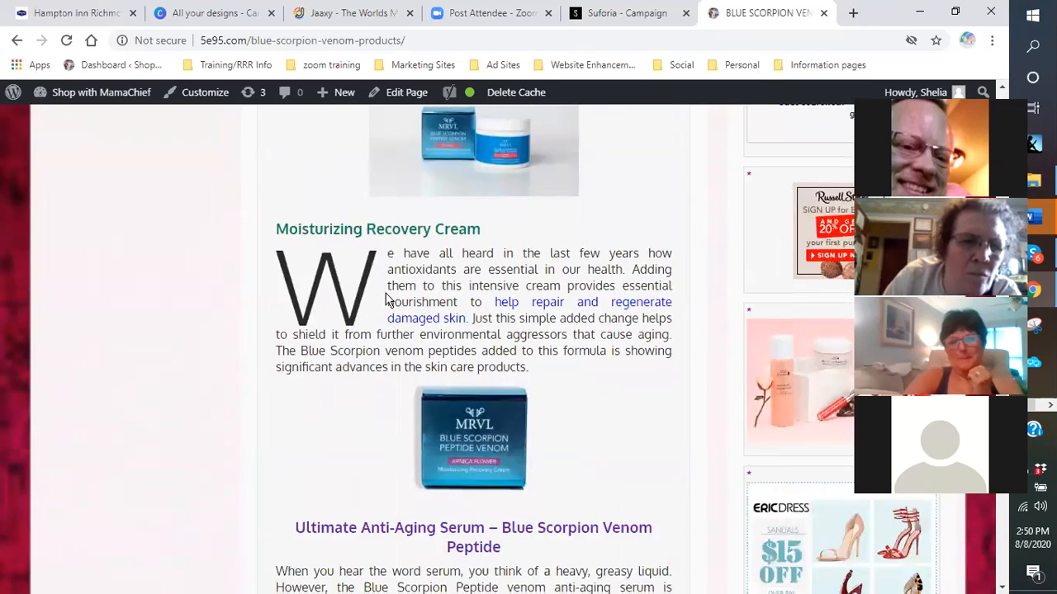
scroll(438, 402, up, 10)
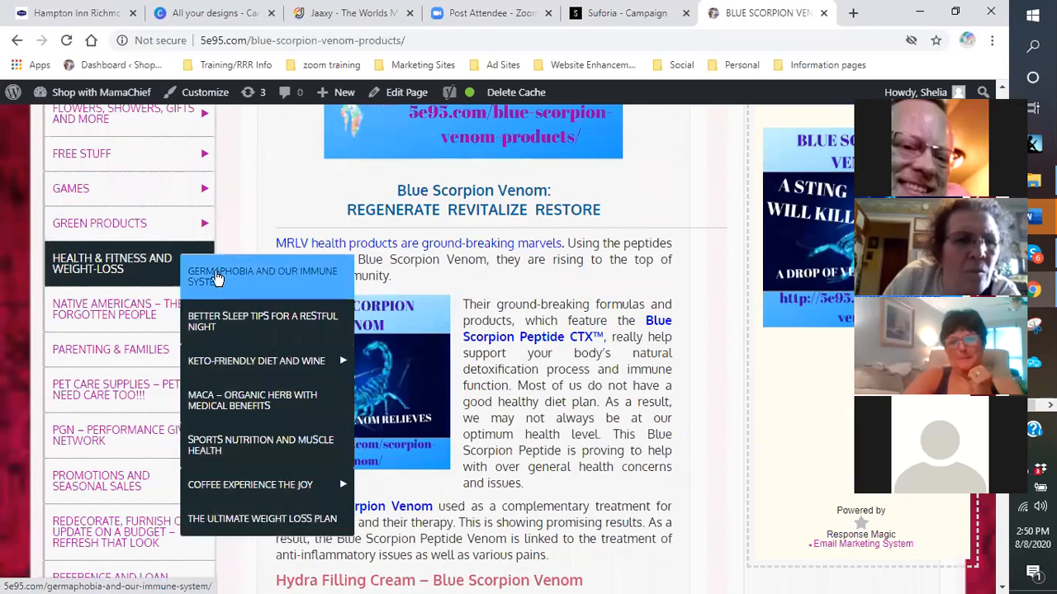
scroll(224, 273, up, 2)
scroll(105, 214, up, 3)
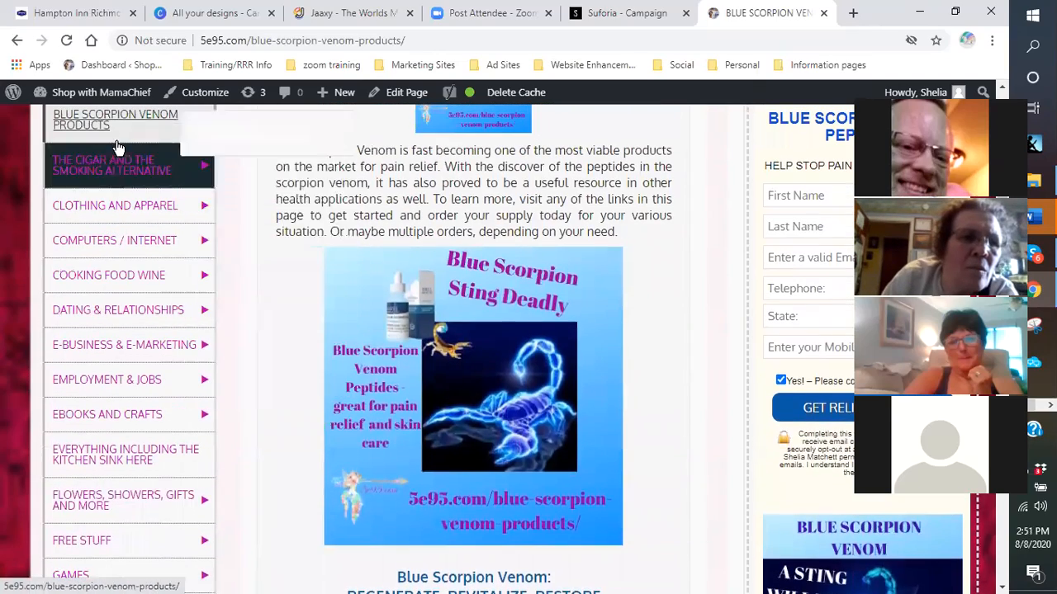
scroll(130, 211, up, 1)
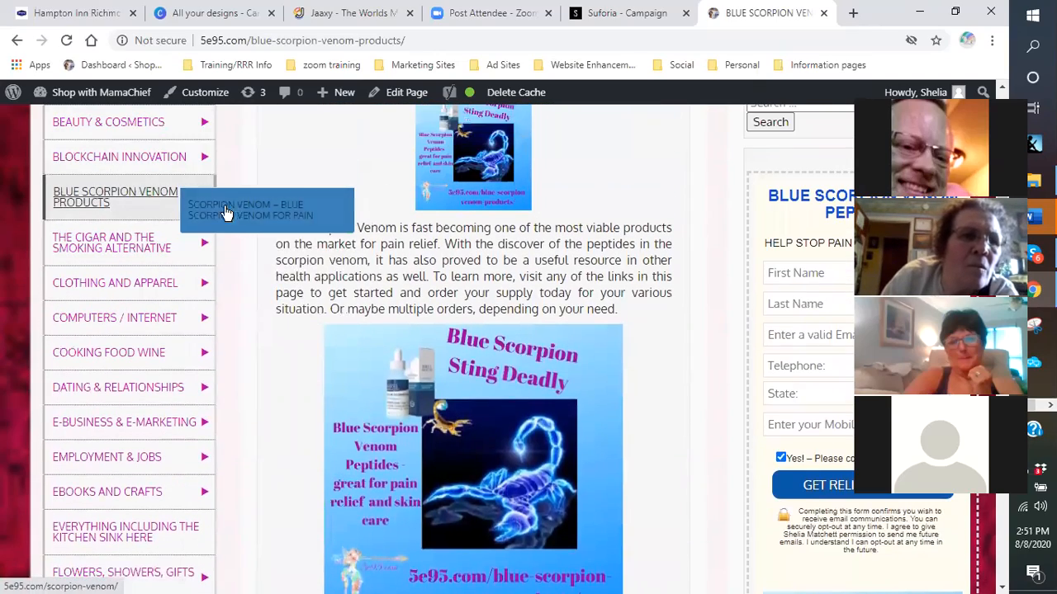
- Read the Scorpion Venom – Blue Scorpion Venom For Pain article, then return to Blue Scorpion Venom Products
click(254, 212)
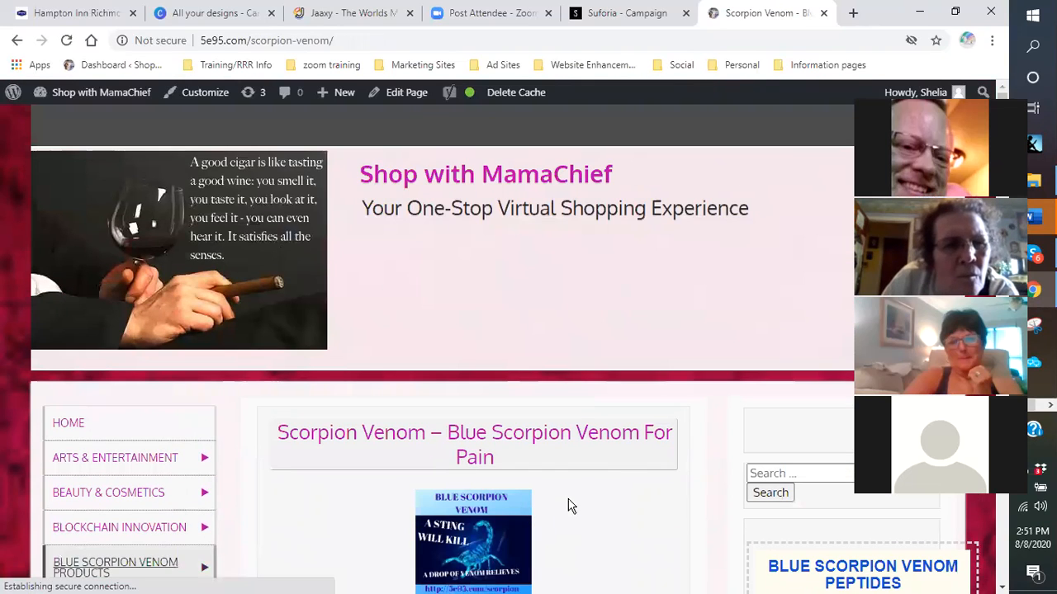
scroll(603, 488, down, 5)
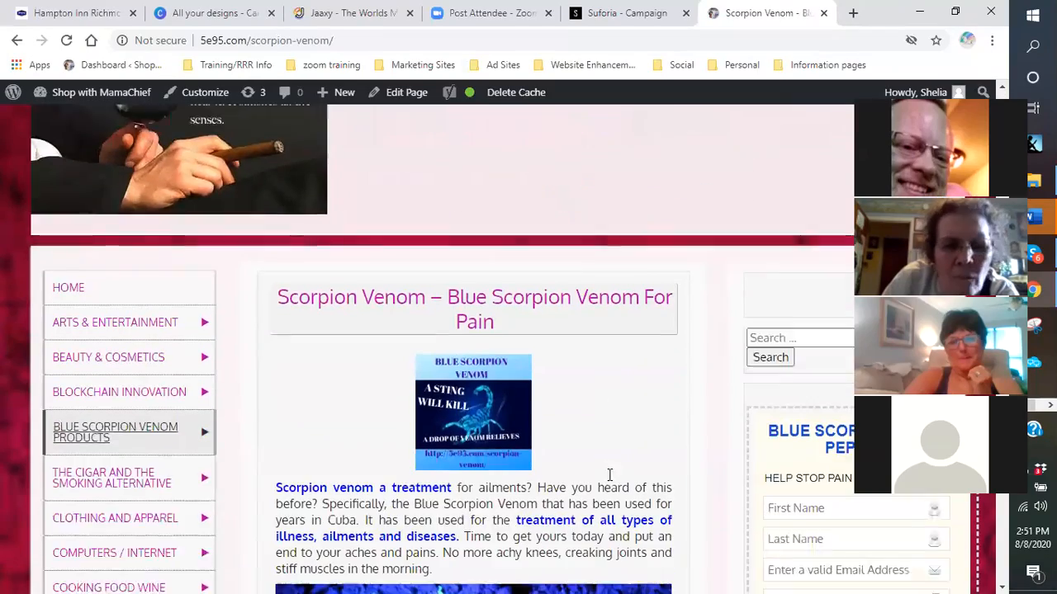
scroll(599, 486, down, 2)
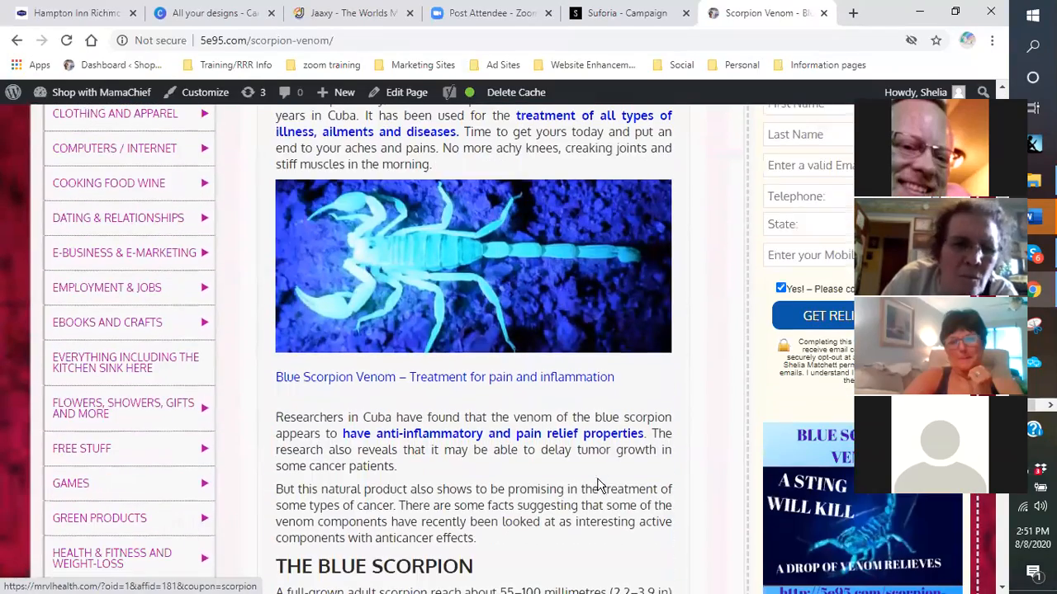
scroll(536, 427, down, 1)
scroll(491, 448, down, 1)
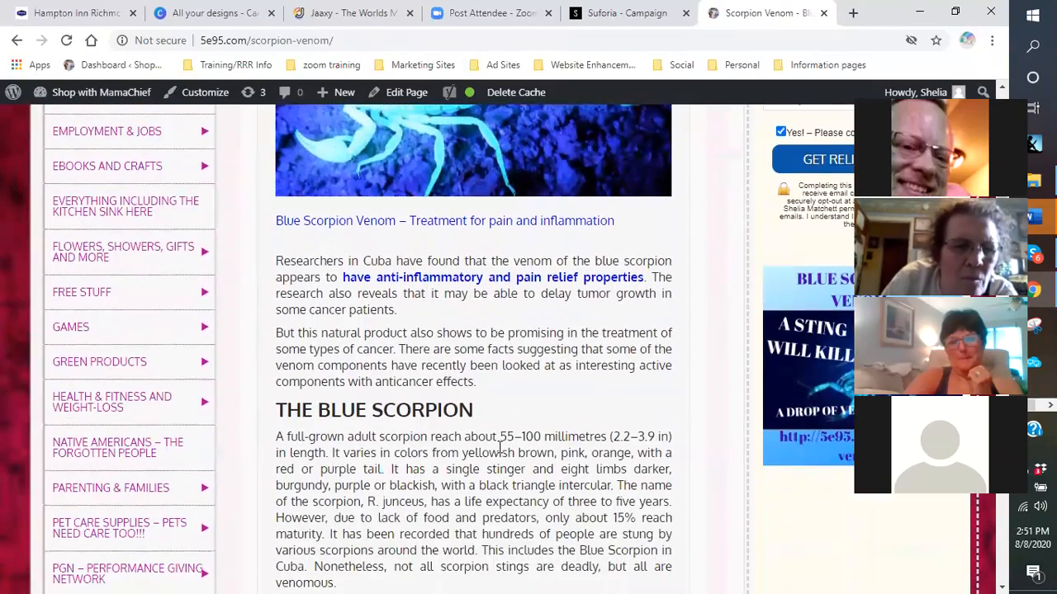
scroll(497, 448, down, 6)
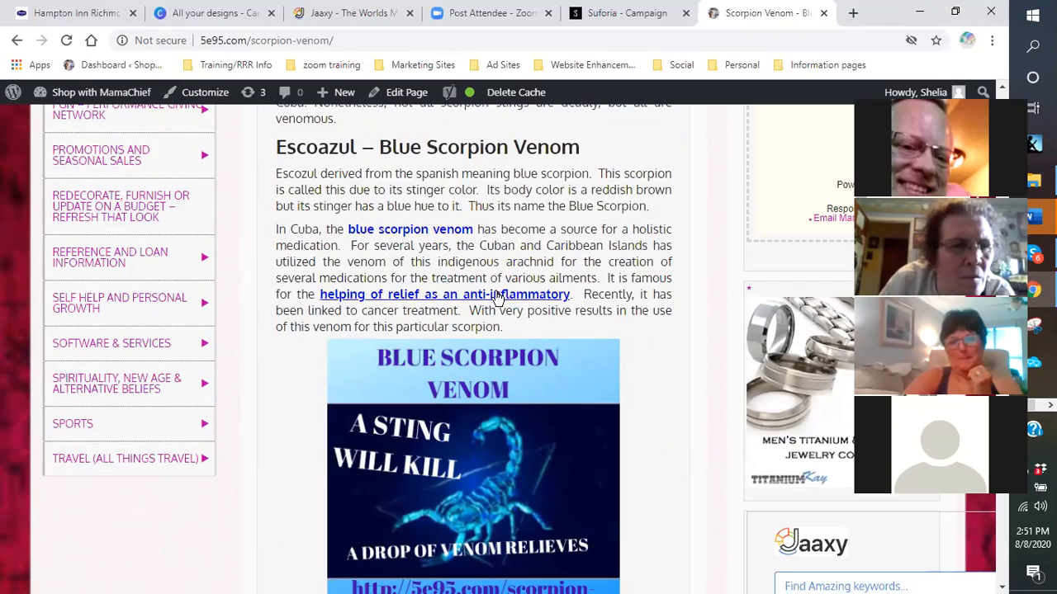
scroll(330, 280, up, 5)
scroll(101, 248, up, 4)
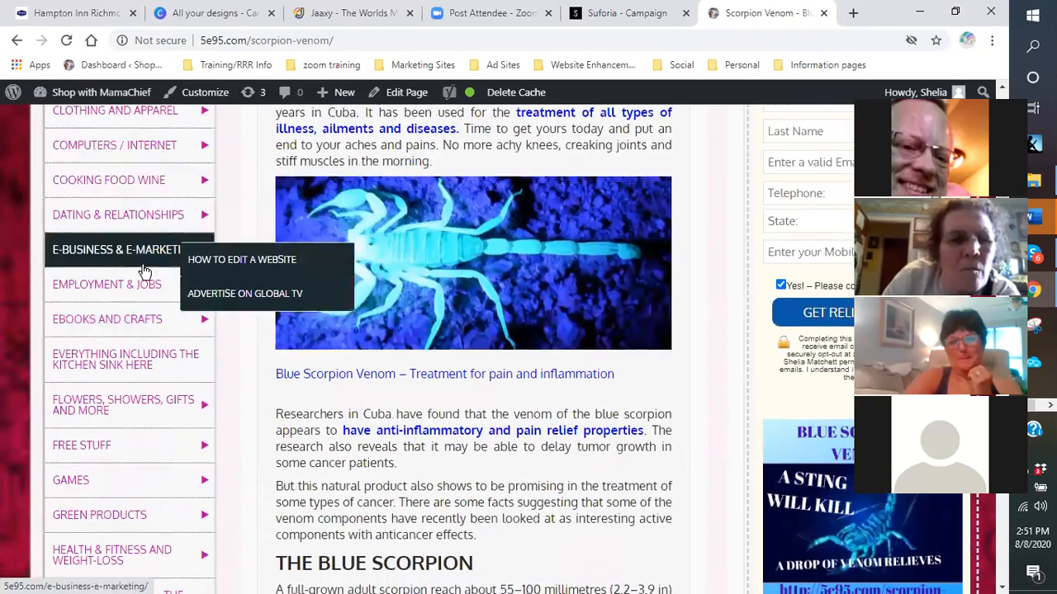
scroll(129, 297, up, 3)
mouse_move(107, 247)
click(87, 266)
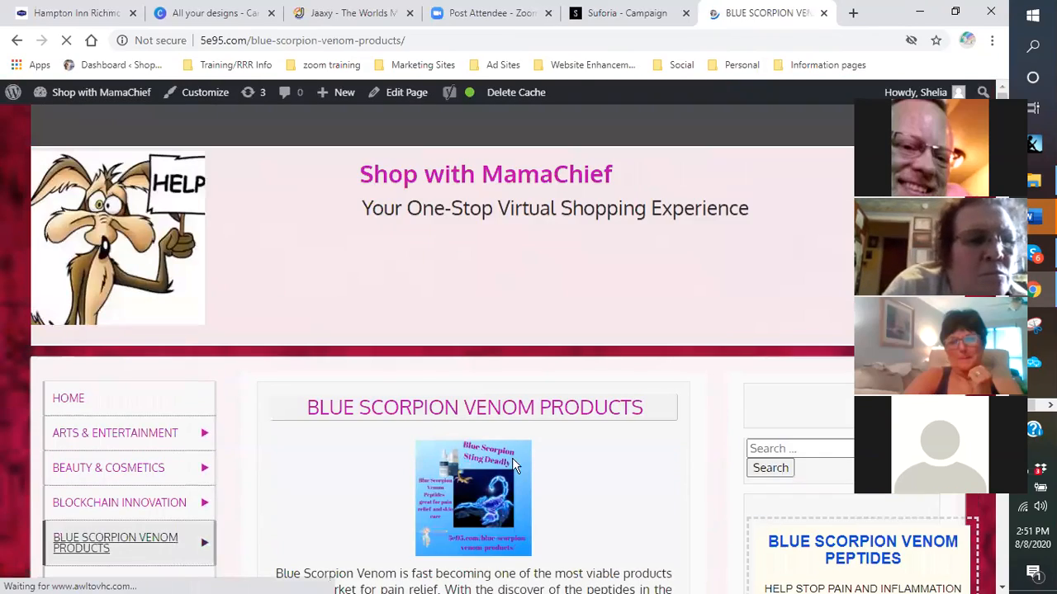
- Scroll down past the Blue Scorpion Peptide CTX™ write-up toward the Hydra Filling Cream section
scroll(495, 446, down, 8)
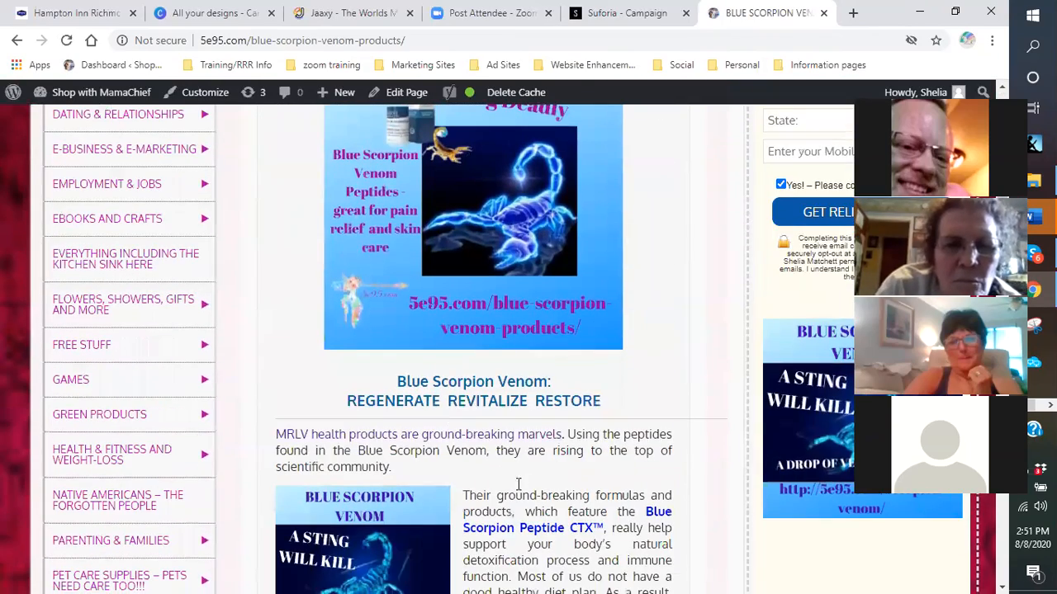
scroll(518, 483, down, 1)
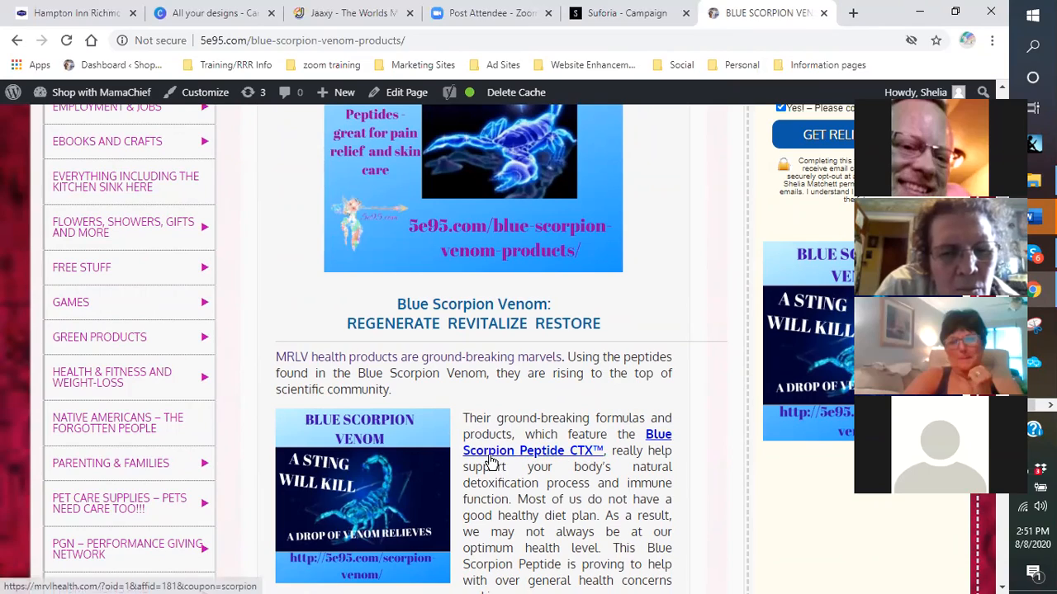
scroll(505, 439, down, 4)
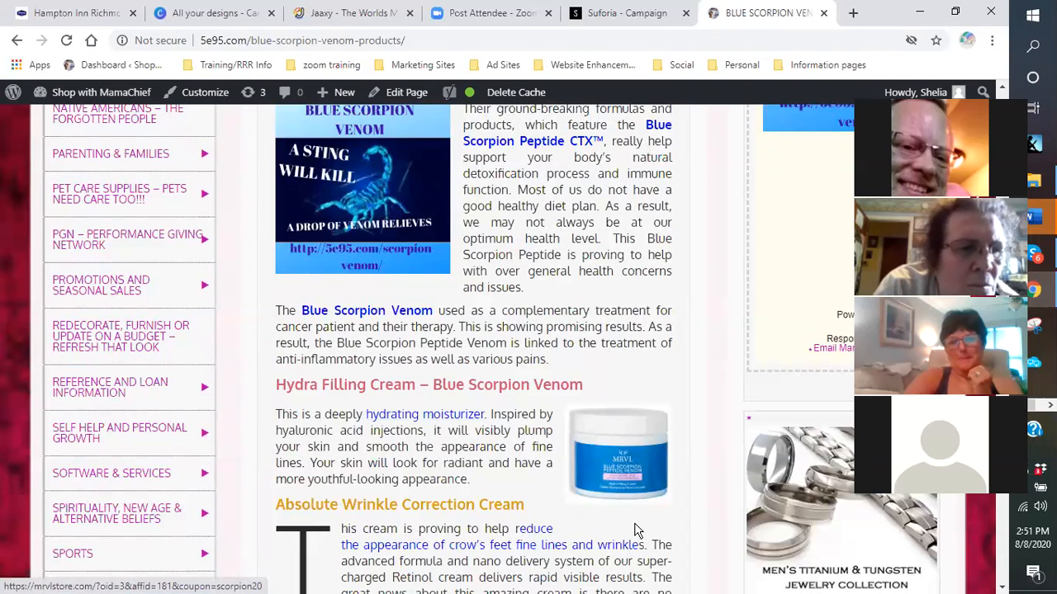
scroll(466, 487, down, 1)
scroll(468, 488, down, 1)
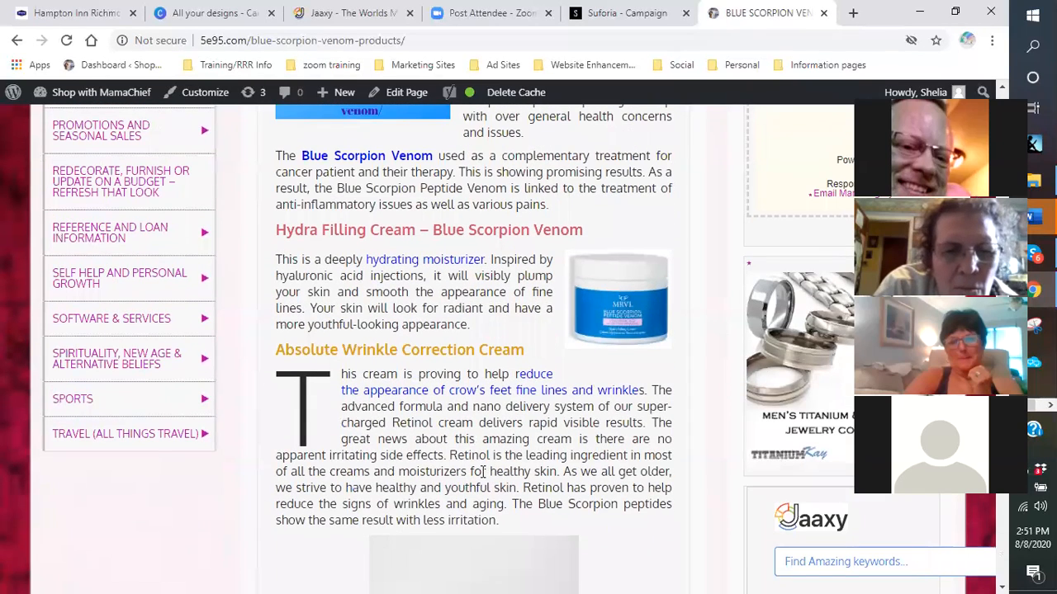
scroll(252, 421, up, 3)
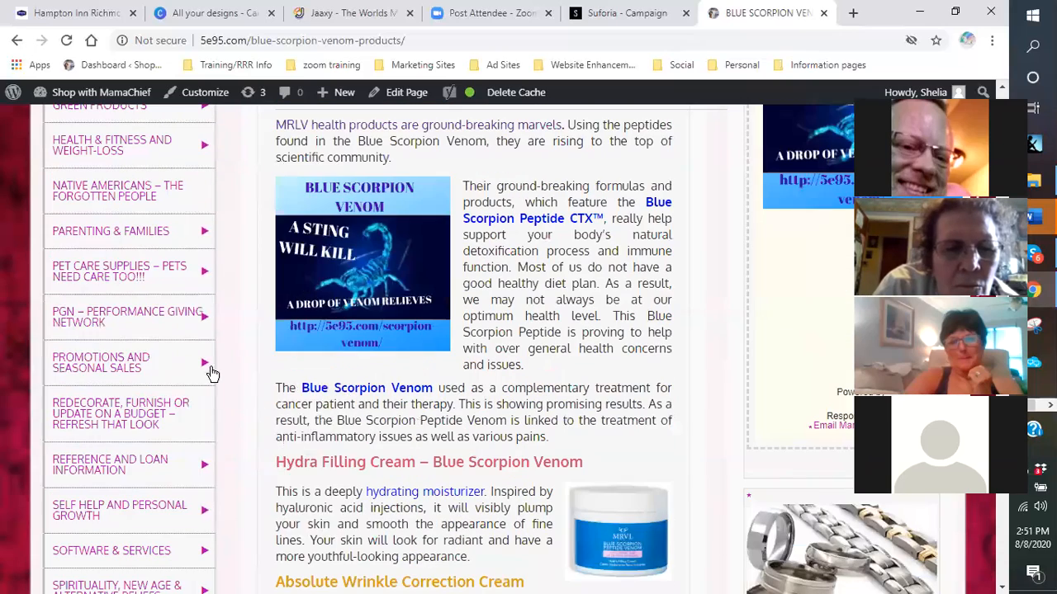
- Open the PGN – Performance Giving Network page and scroll through its content
click(87, 318)
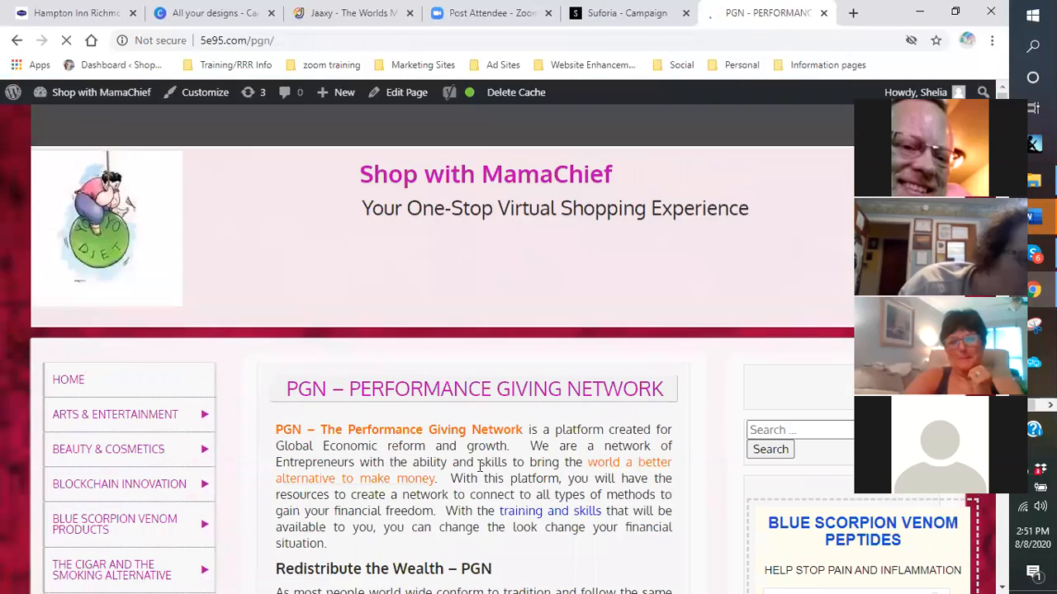
scroll(528, 330, down, 2)
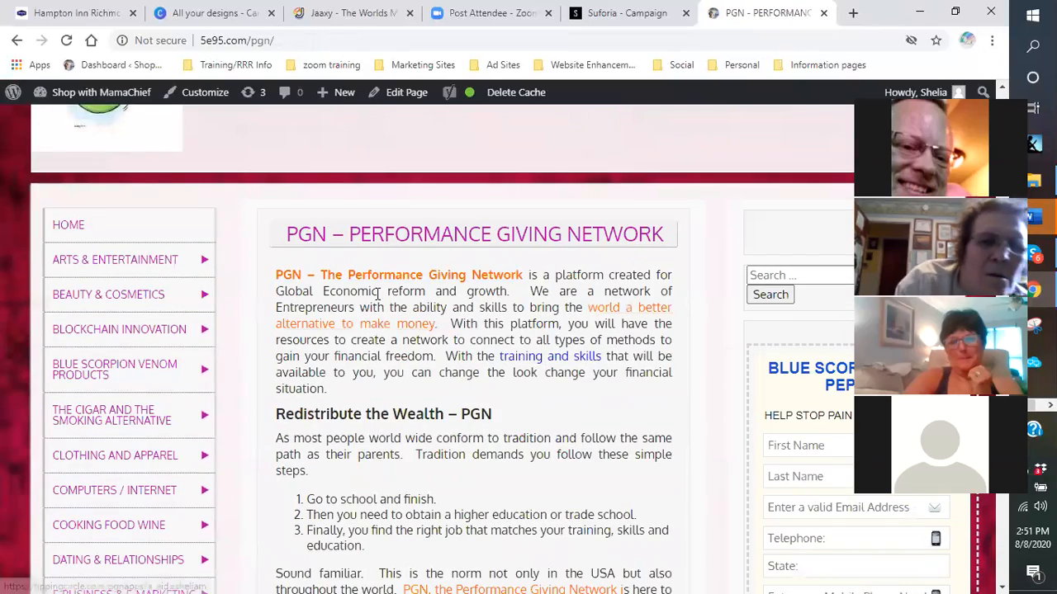
scroll(388, 288, down, 1)
scroll(388, 287, down, 6)
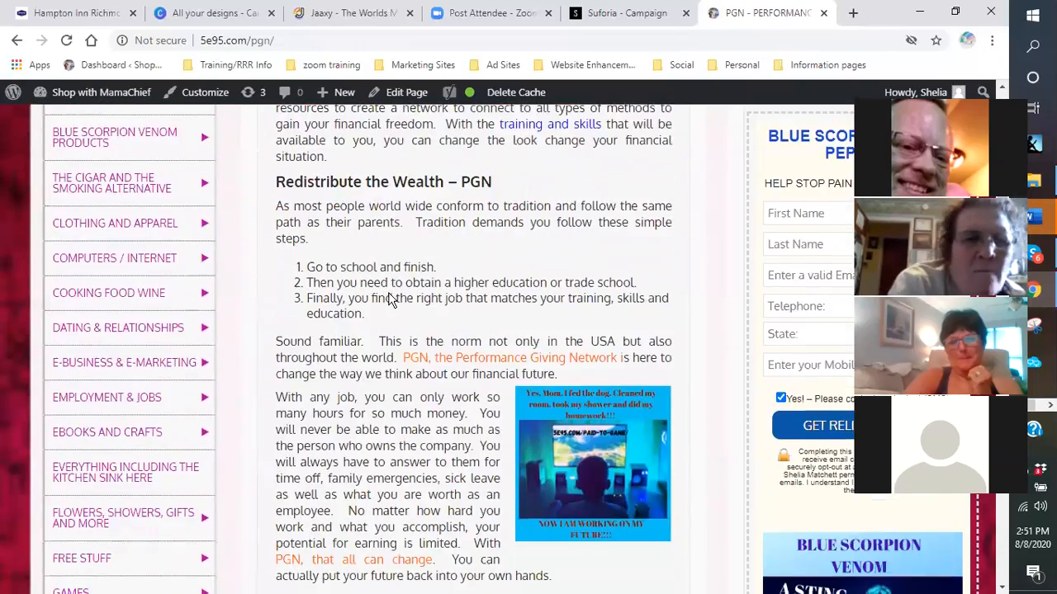
scroll(407, 400, down, 3)
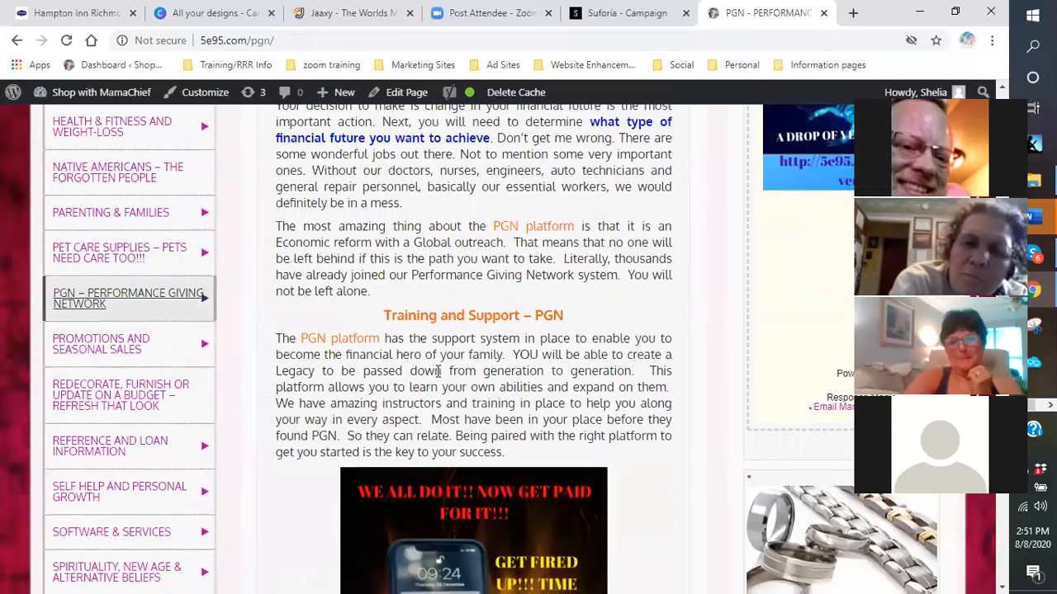
scroll(478, 337, down, 1)
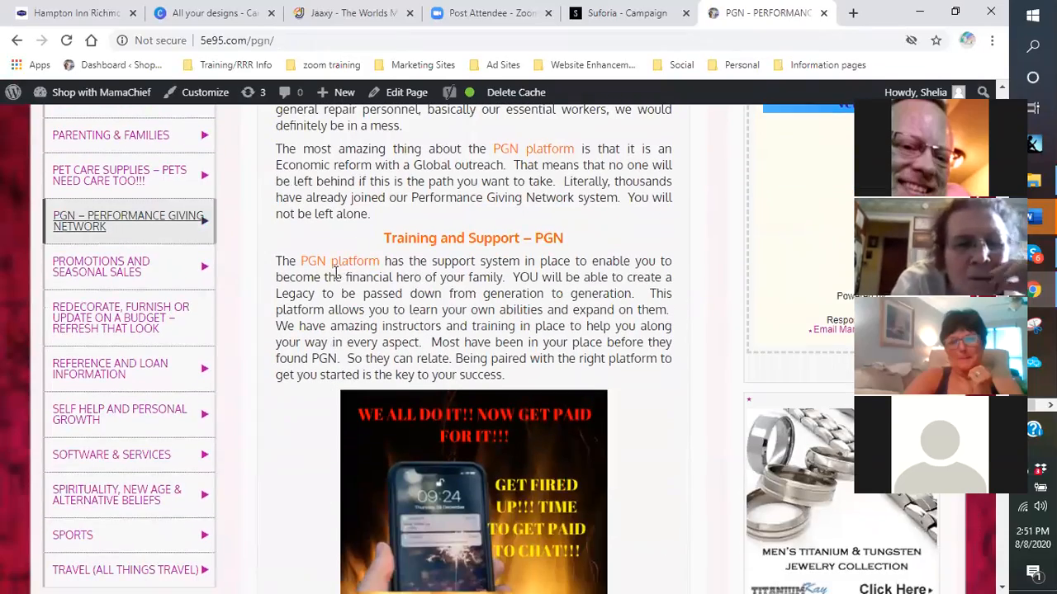
scroll(416, 424, down, 3)
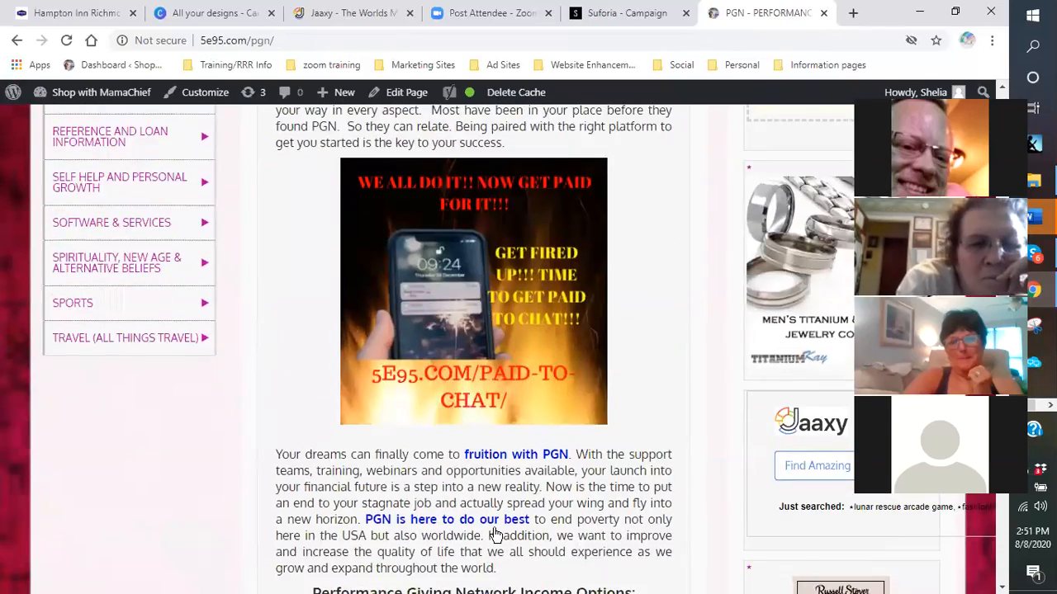
scroll(495, 535, down, 6)
scroll(599, 474, down, 2)
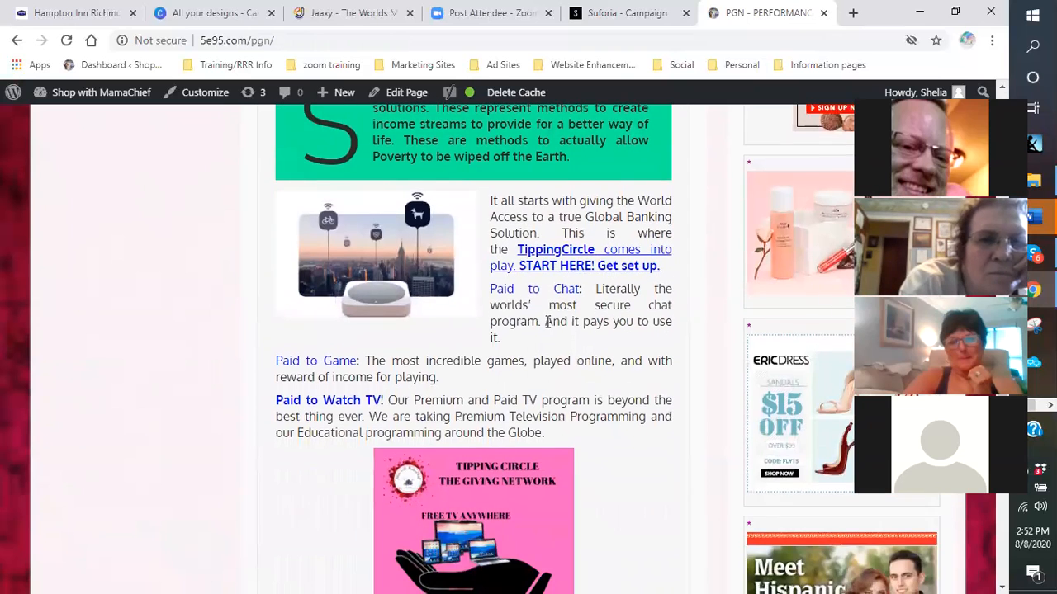
scroll(547, 321, down, 3)
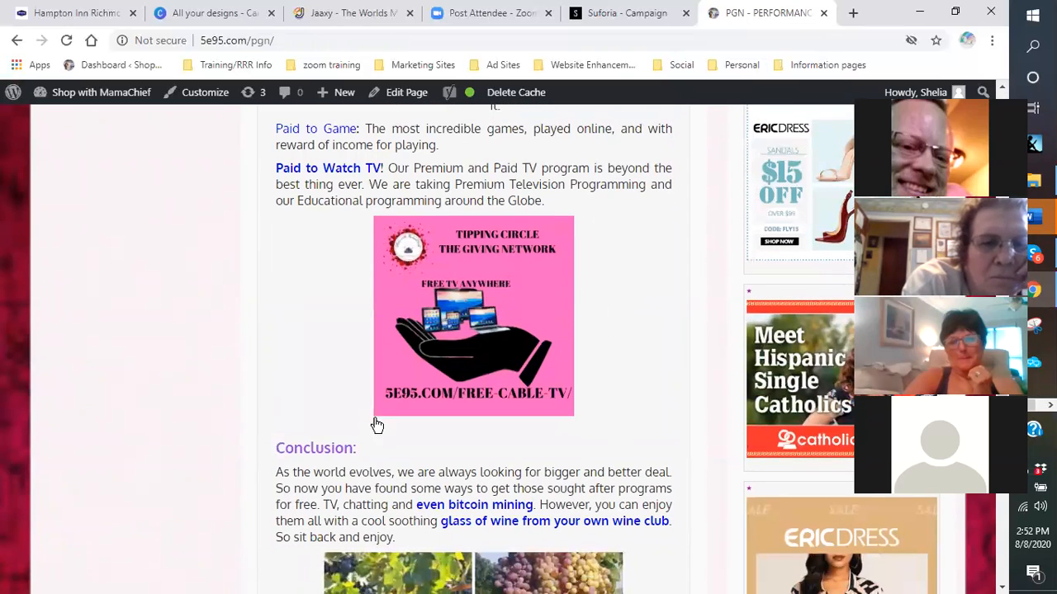
scroll(302, 330, down, 4)
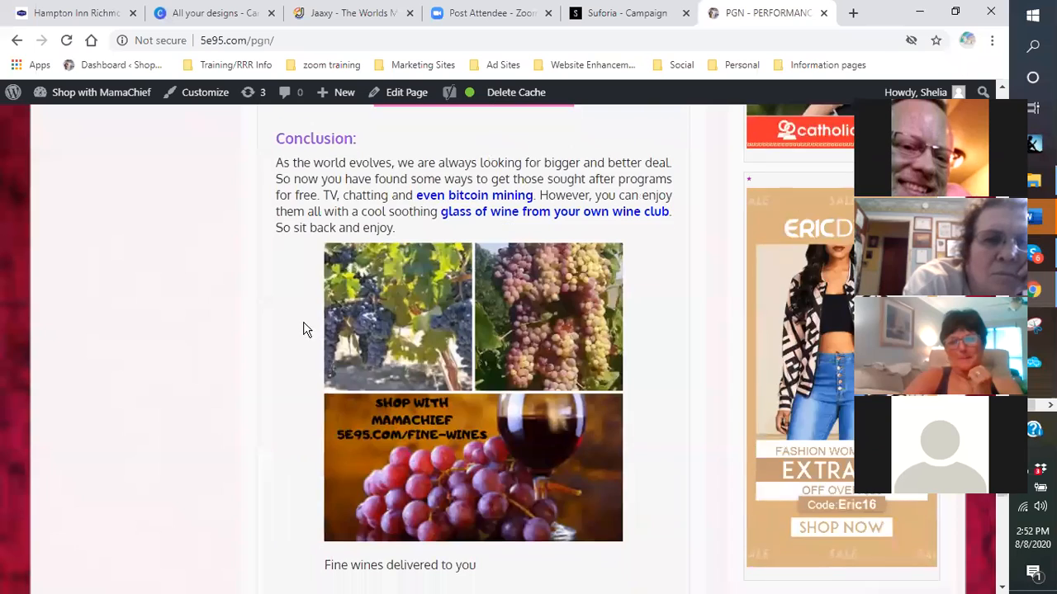
scroll(299, 356, down, 2)
scroll(310, 334, up, 4)
scroll(312, 336, up, 5)
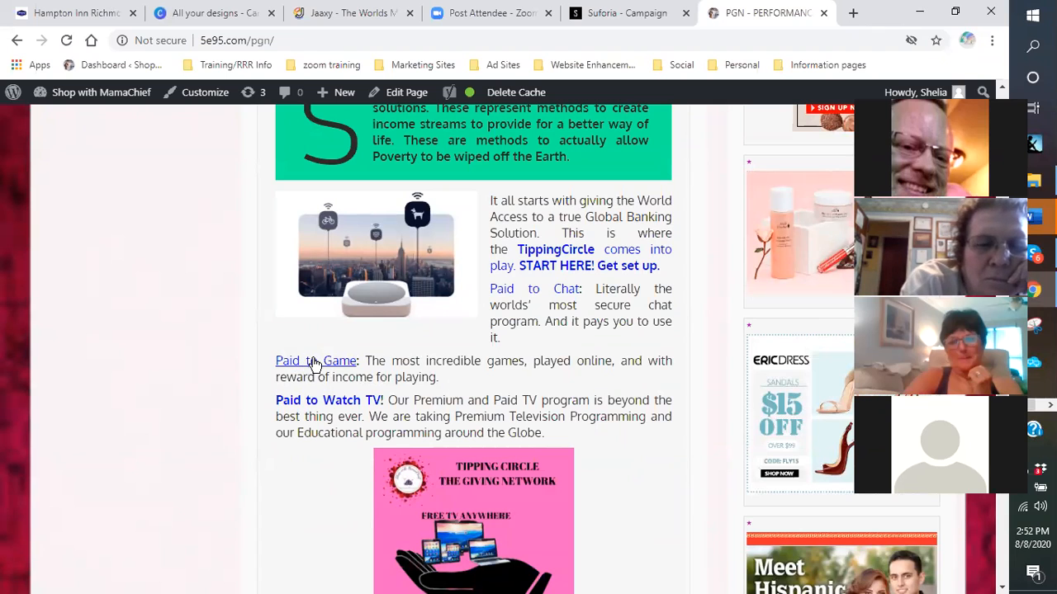
- Open the Paid to Game article in a new tab, then keep reading the PGN page
click(315, 364)
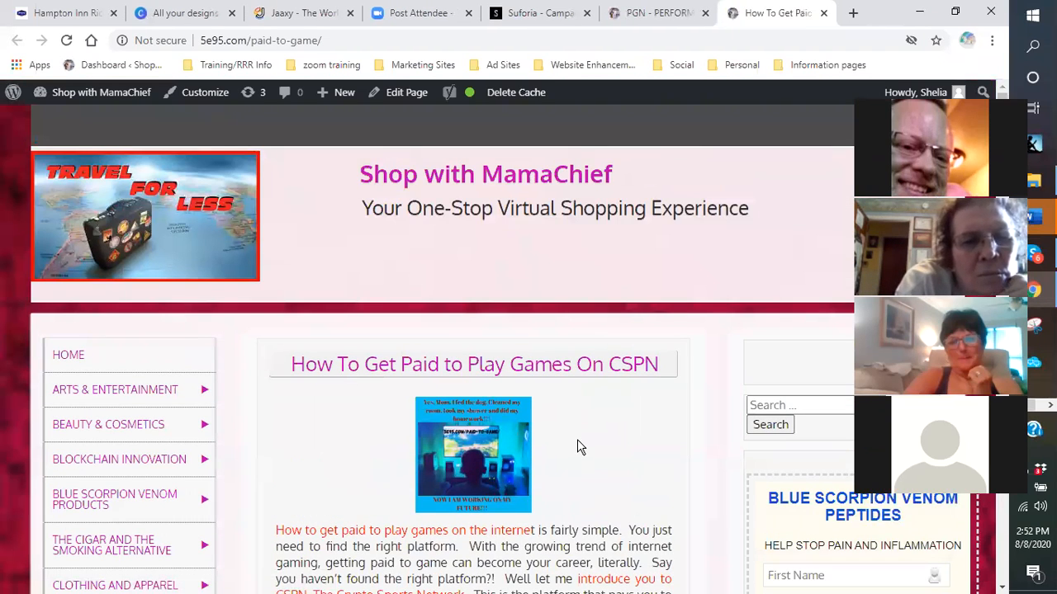
click(673, 22)
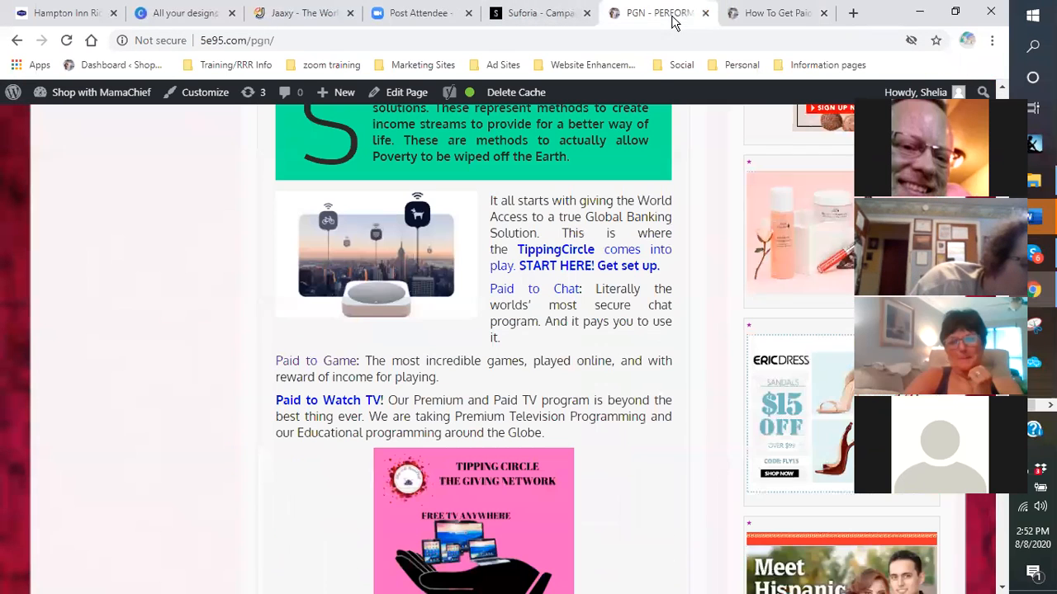
scroll(391, 337, down, 5)
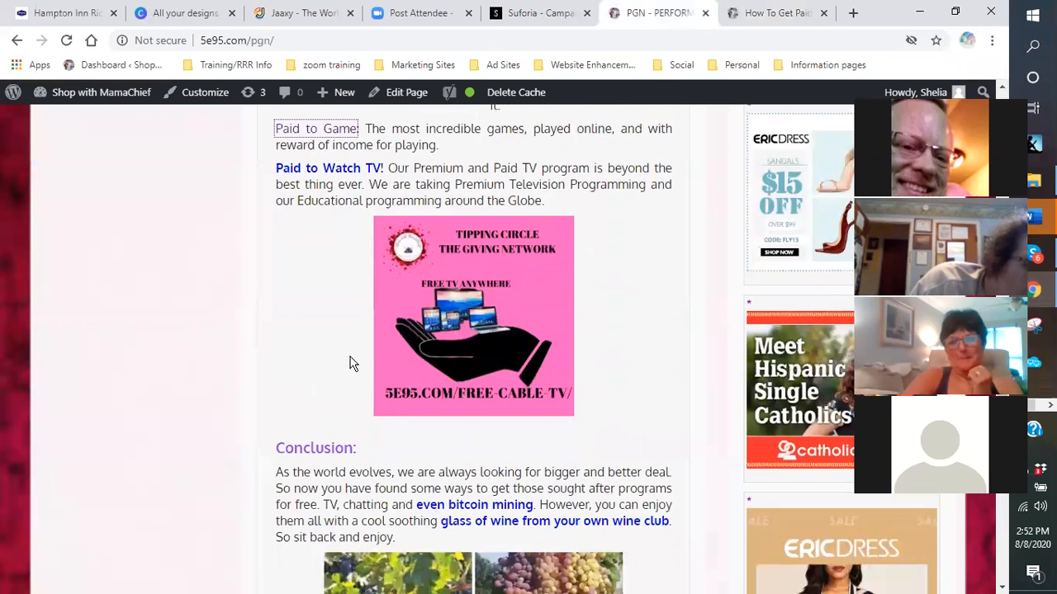
scroll(355, 366, up, 1)
scroll(355, 365, up, 3)
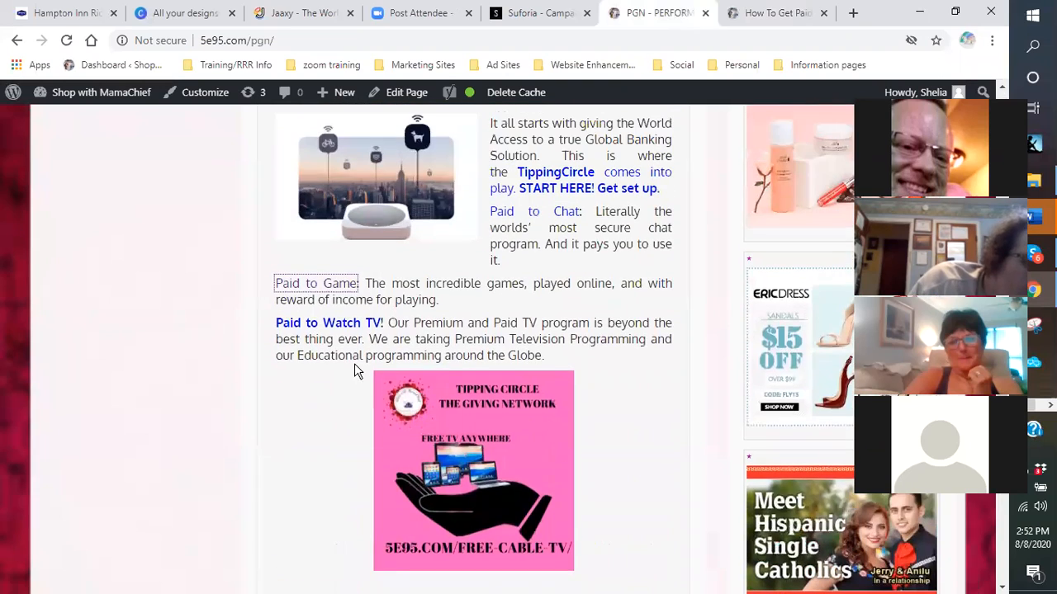
scroll(368, 377, up, 5)
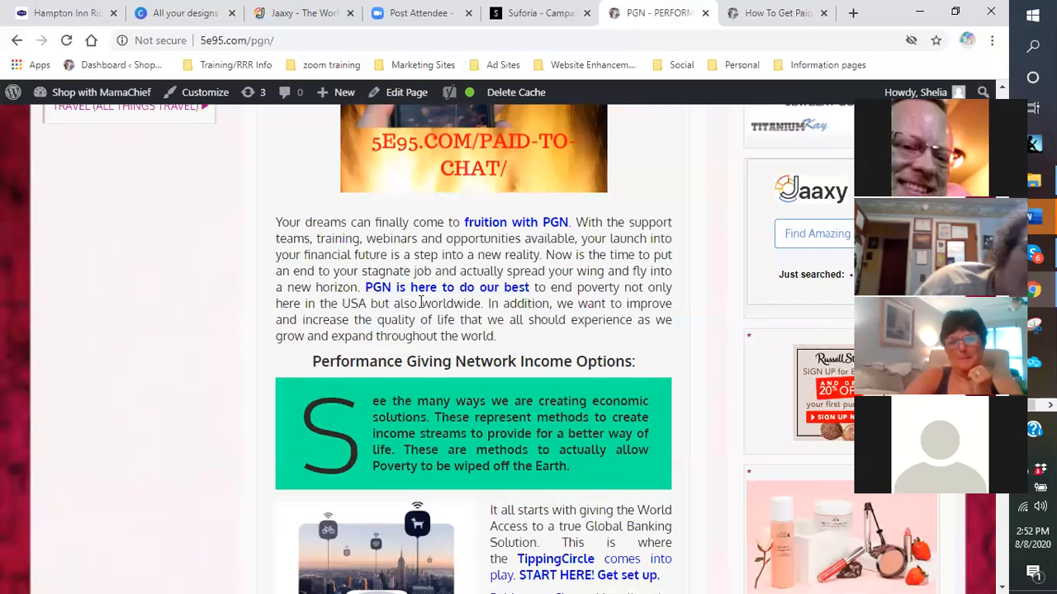
scroll(452, 295, down, 5)
scroll(369, 301, down, 4)
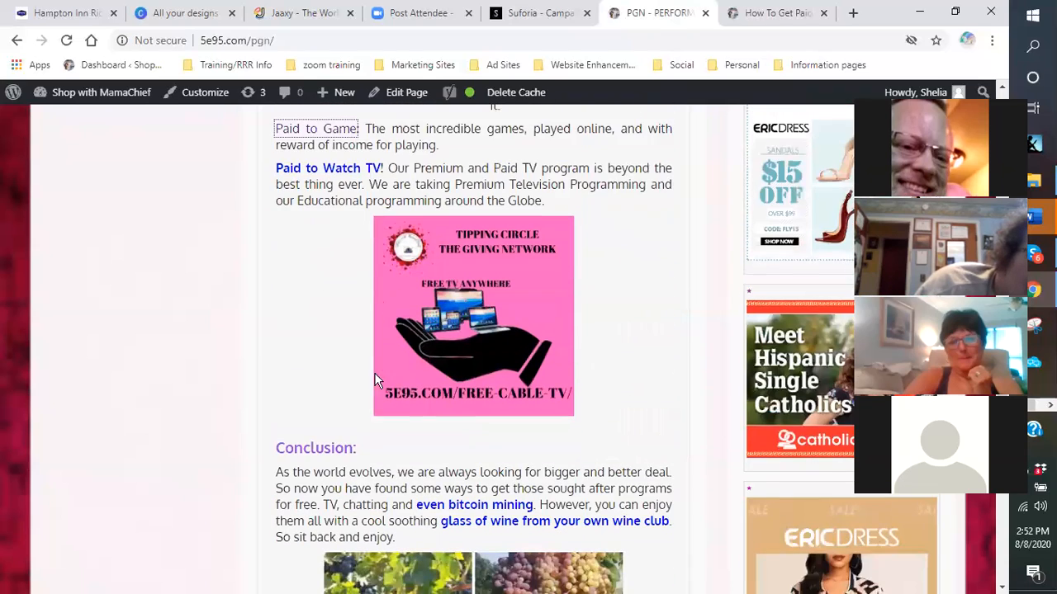
scroll(326, 281, up, 4)
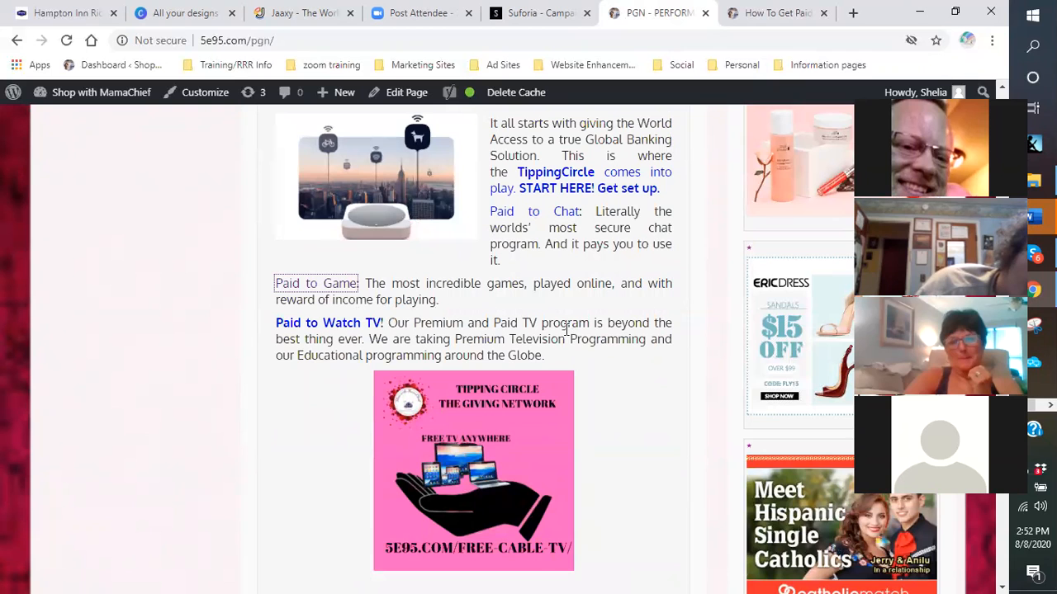
scroll(581, 307, up, 1)
scroll(573, 306, down, 2)
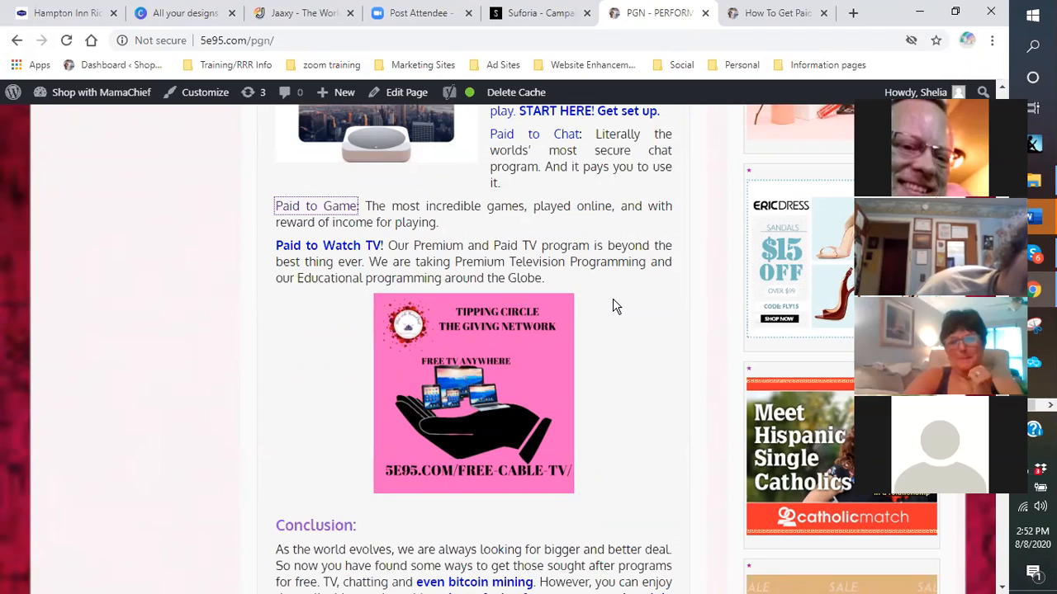
scroll(408, 274, up, 10)
scroll(189, 229, up, 8)
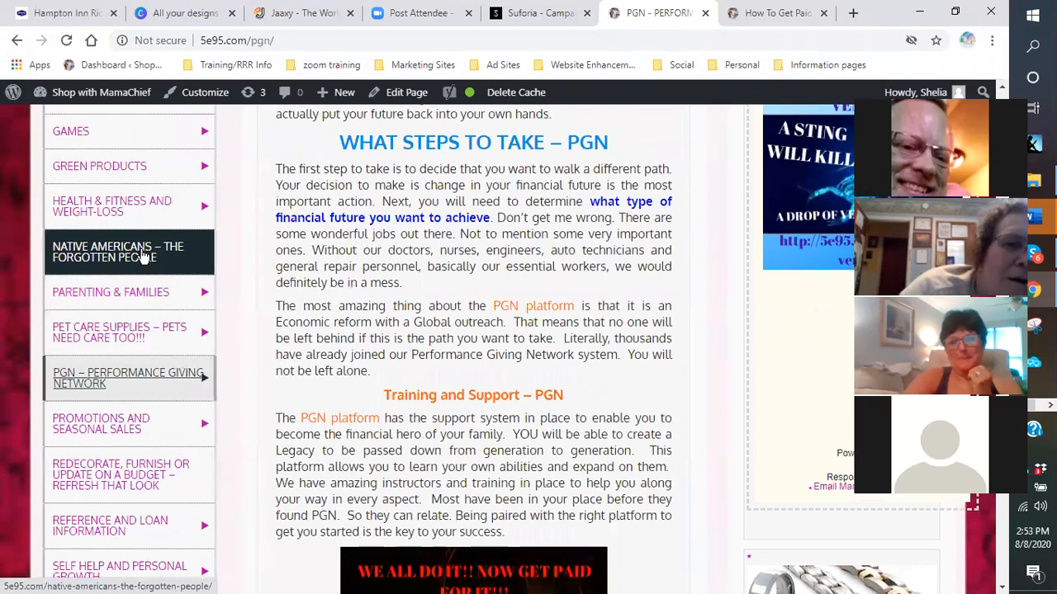
scroll(136, 239, up, 1)
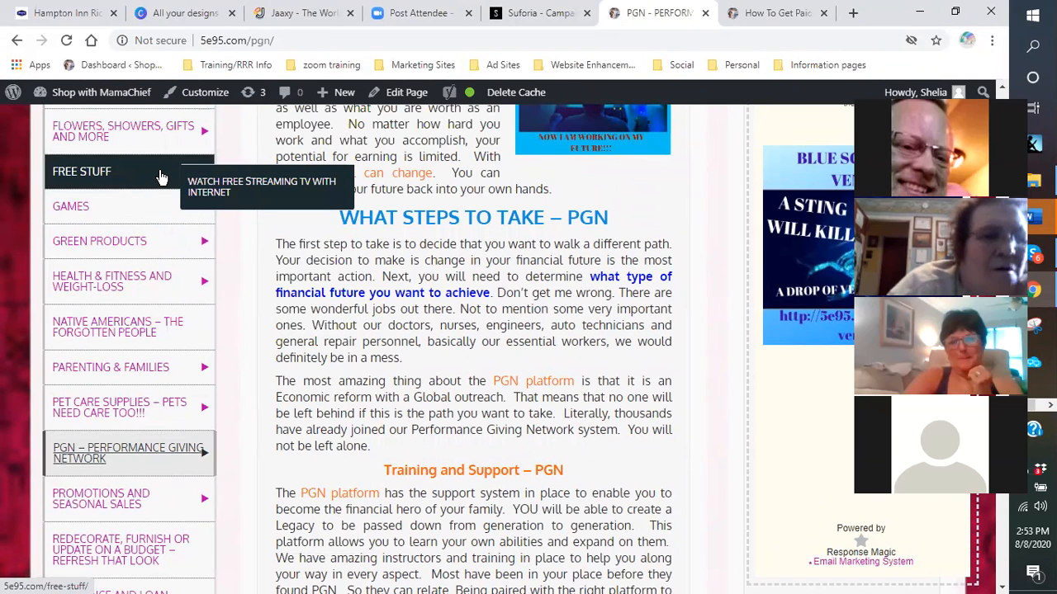
mouse_move(171, 139)
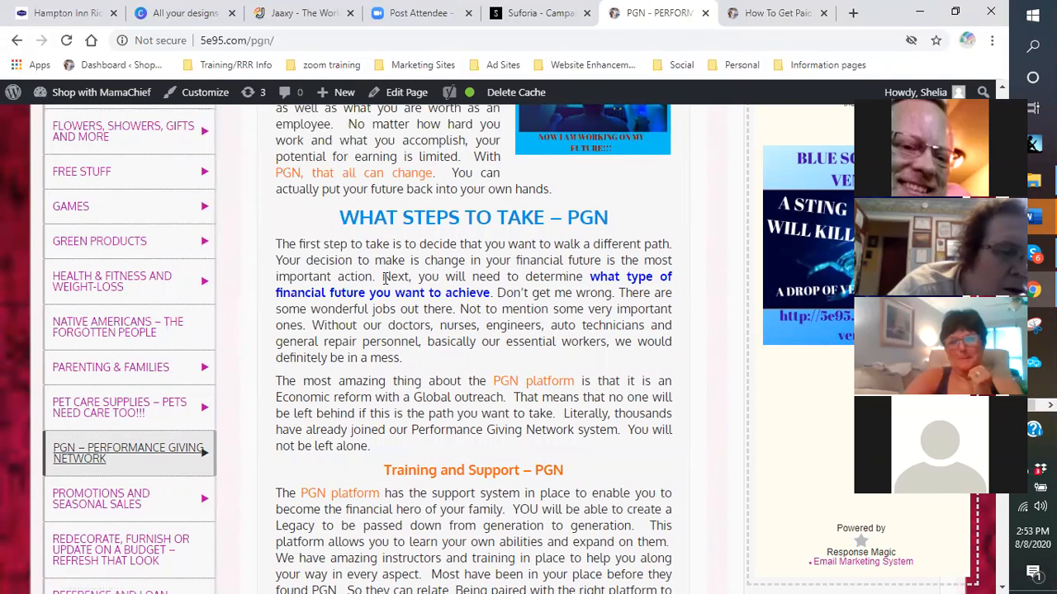
mouse_move(78, 208)
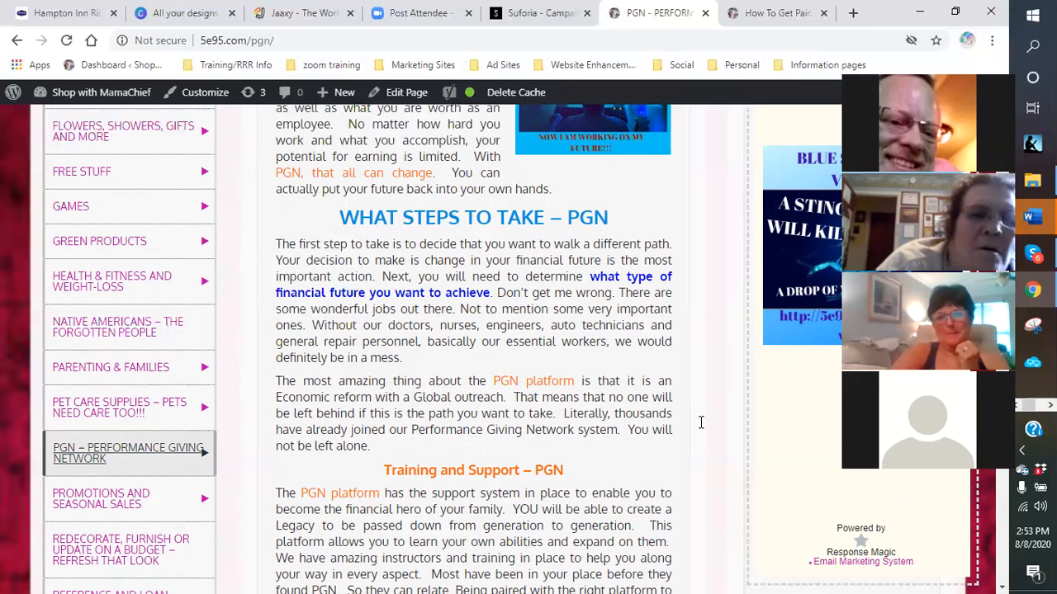
- Search the site for 'health' using the sidebar Search box
scroll(840, 208, up, 6)
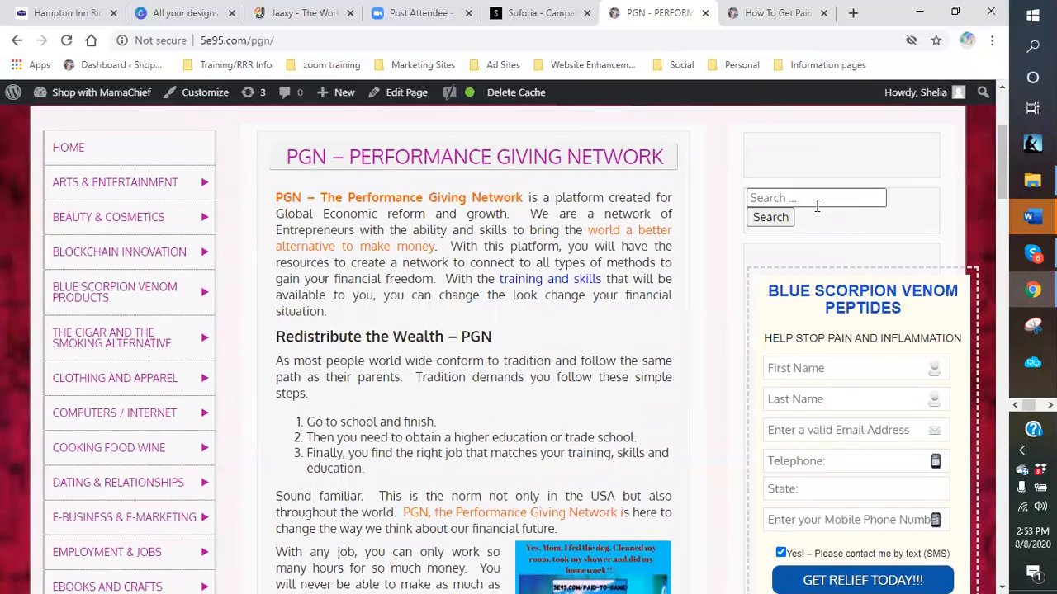
click(793, 198)
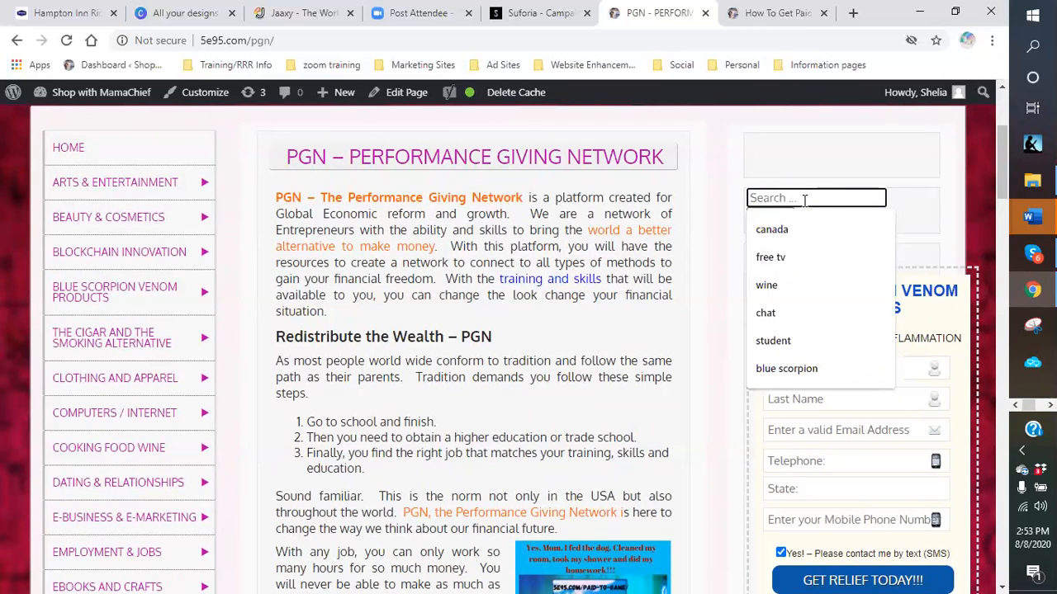
text(healthy)
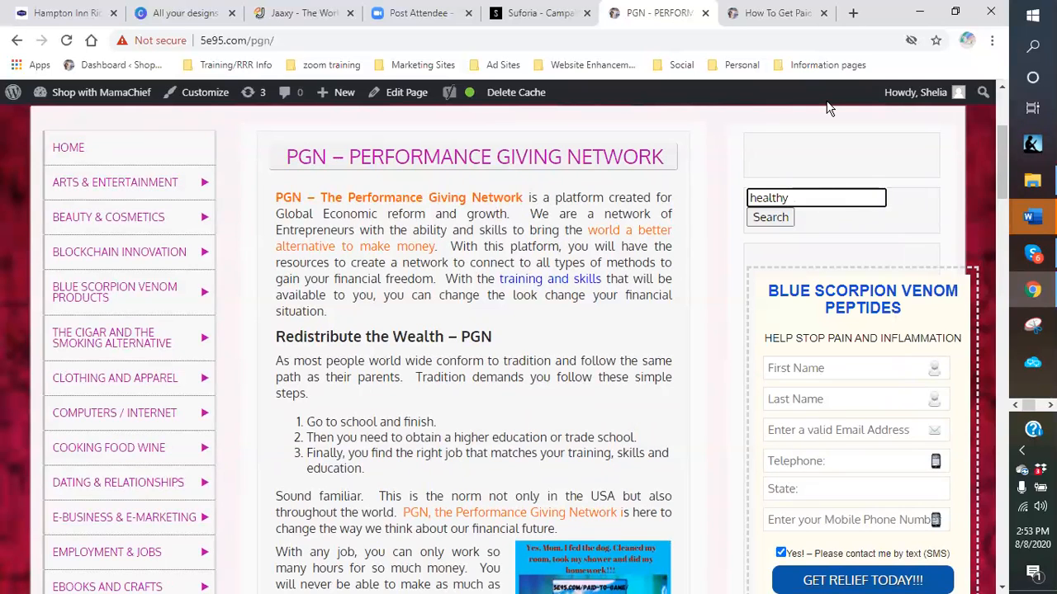
key(BackSpace)
key(Return)
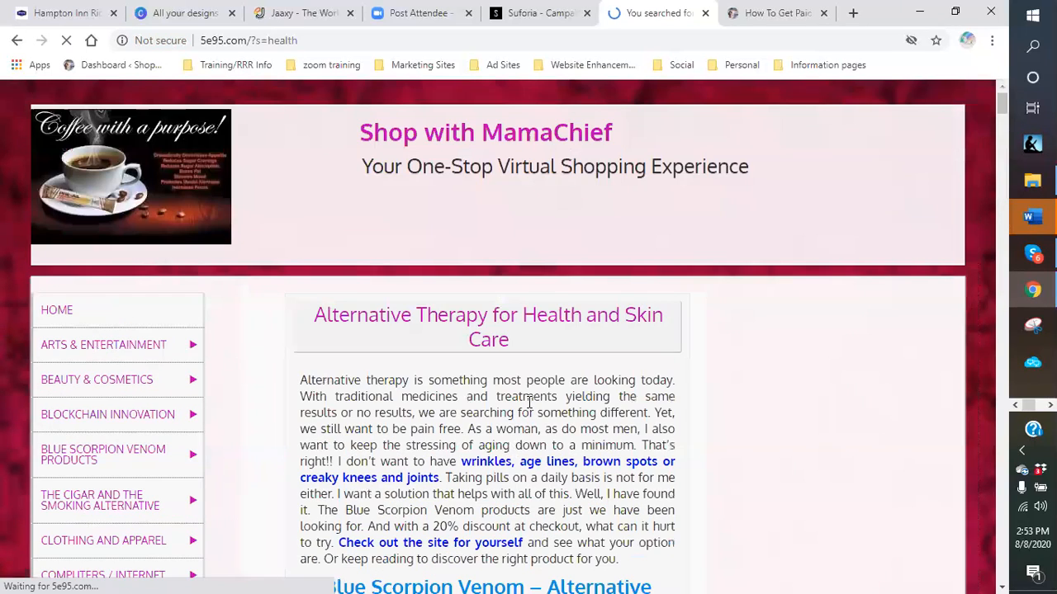
scroll(555, 421, down, 1)
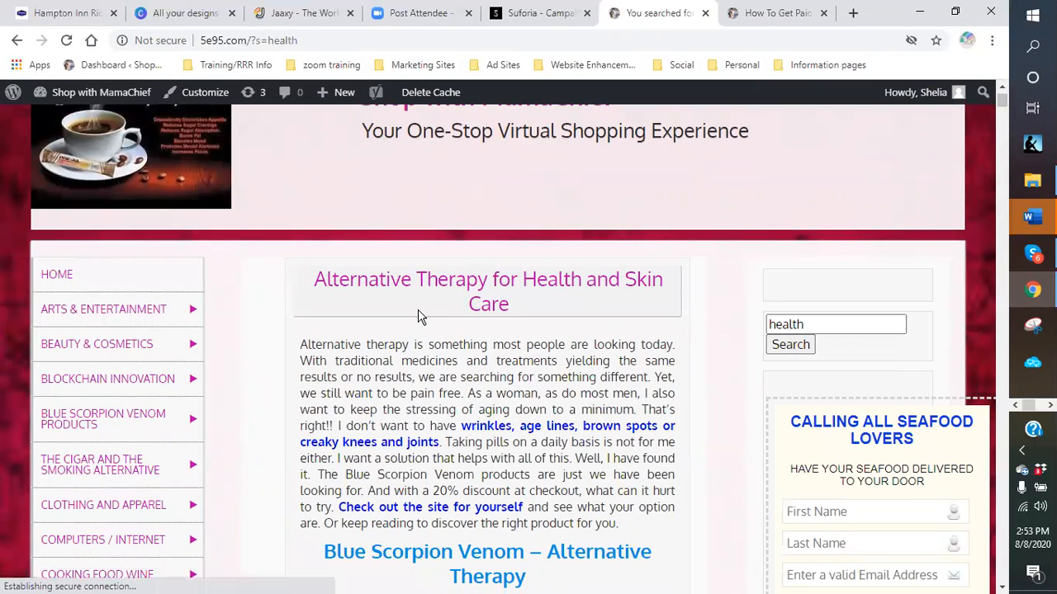
scroll(418, 316, down, 1)
scroll(418, 316, down, 10)
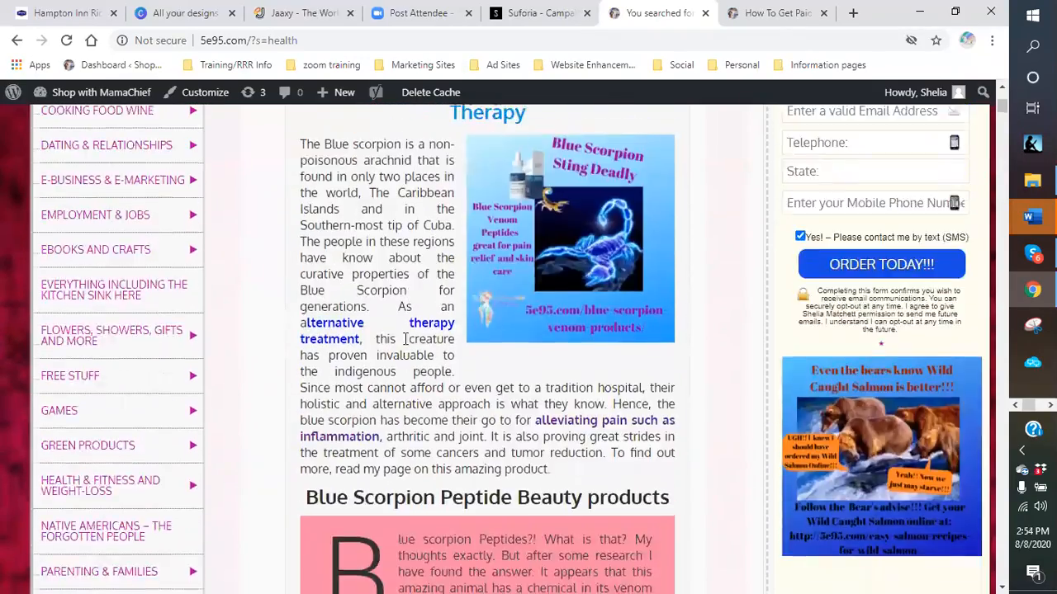
scroll(426, 381, down, 15)
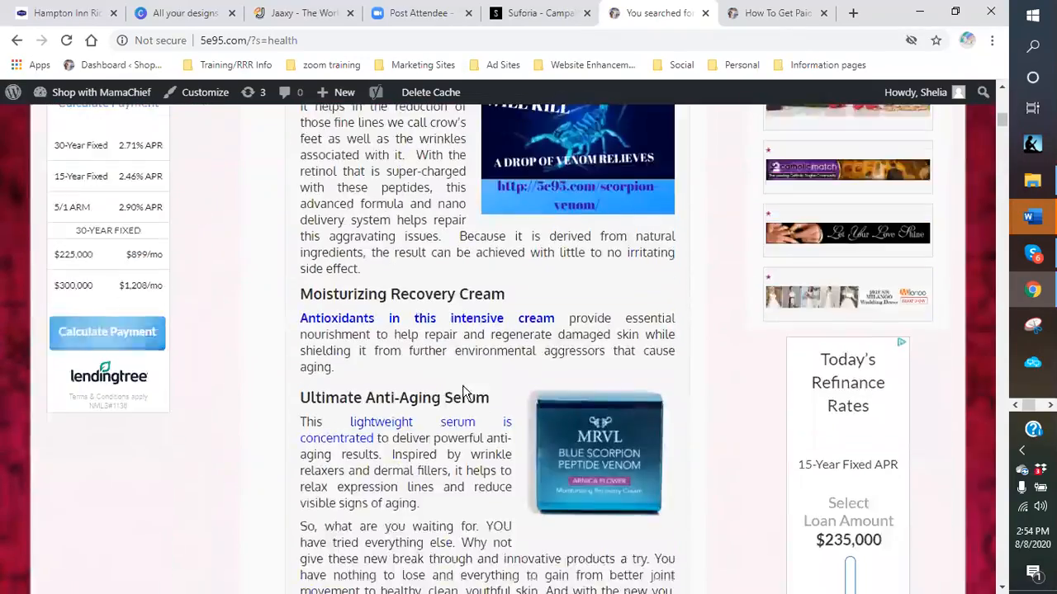
scroll(439, 380, down, 9)
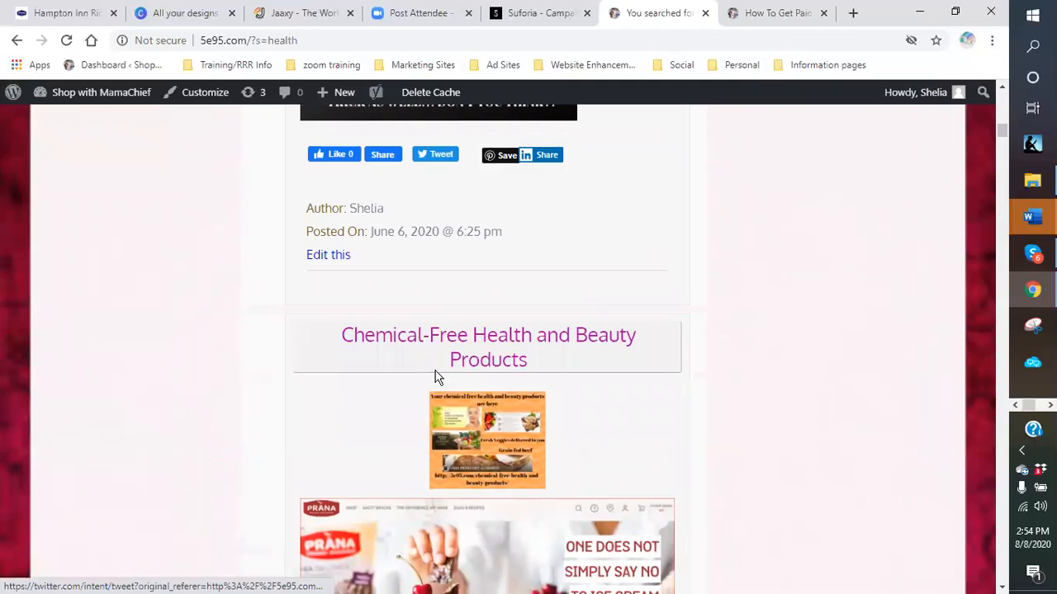
scroll(440, 374, down, 13)
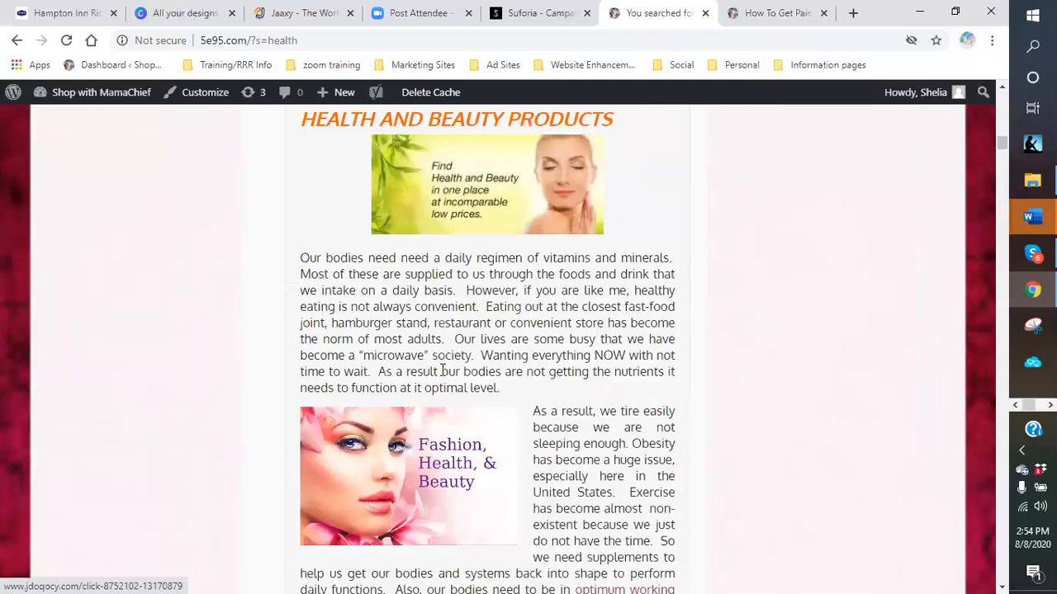
scroll(444, 369, down, 10)
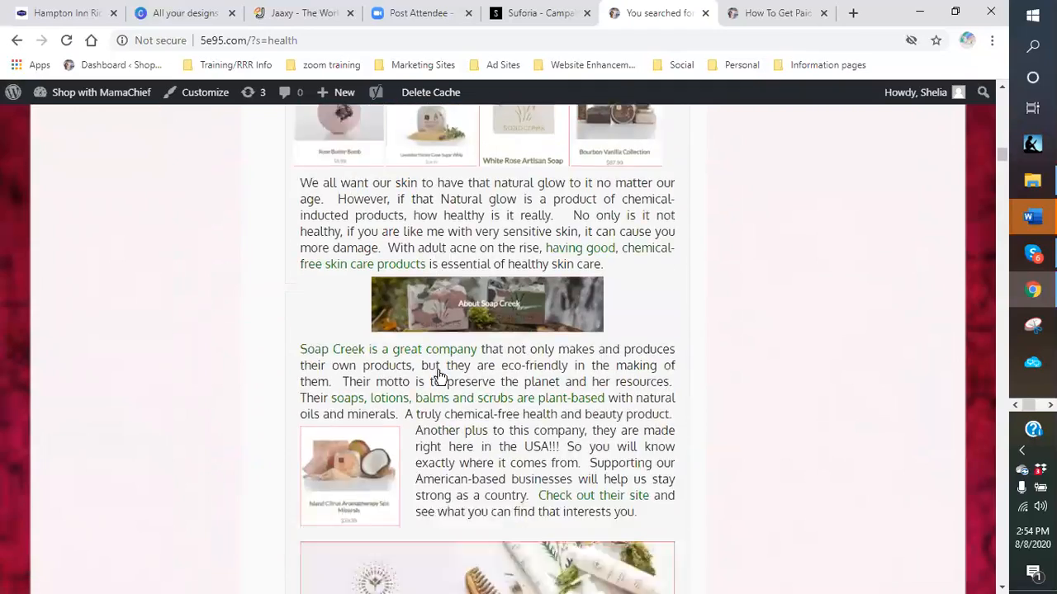
scroll(447, 370, down, 14)
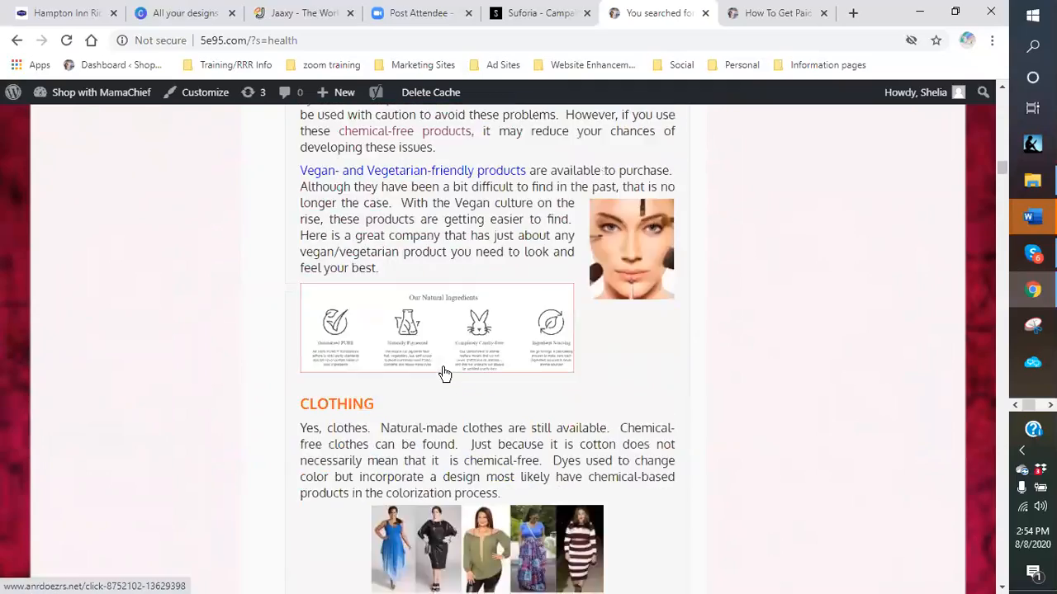
scroll(441, 379, down, 12)
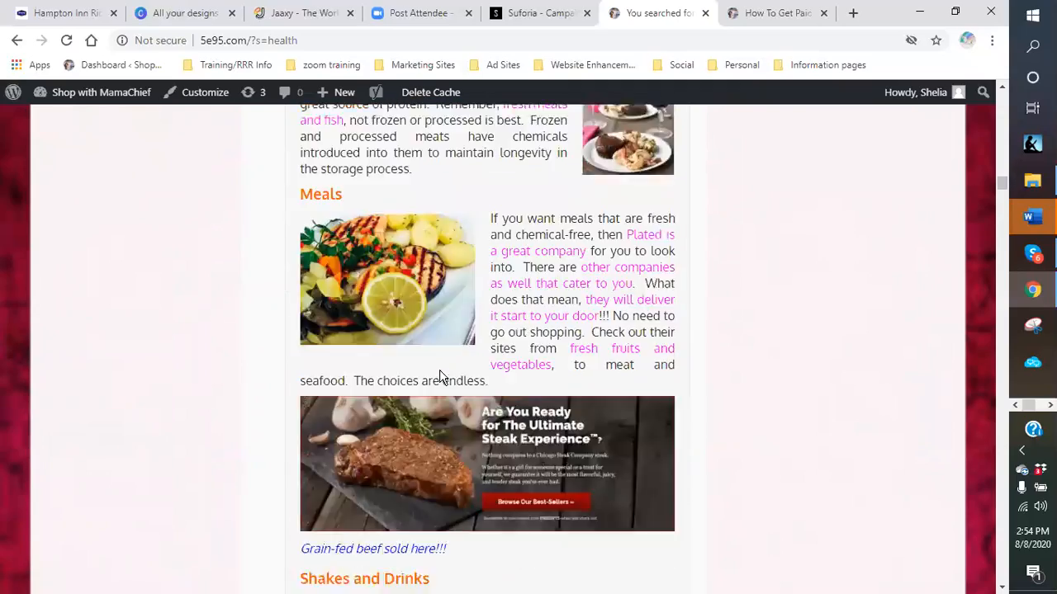
scroll(435, 380, down, 12)
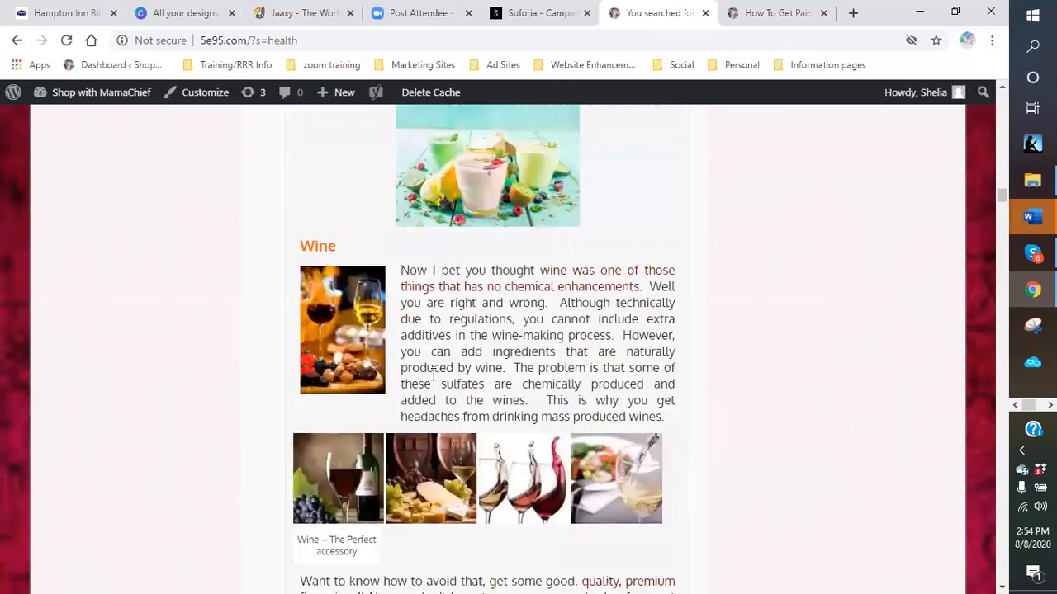
scroll(426, 236, down, 10)
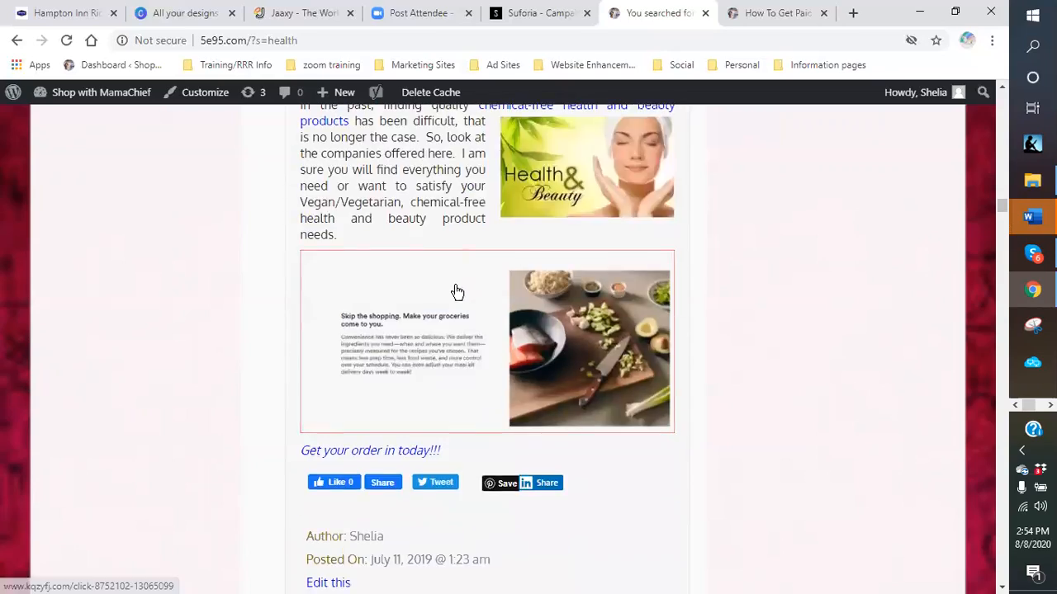
scroll(476, 326, down, 11)
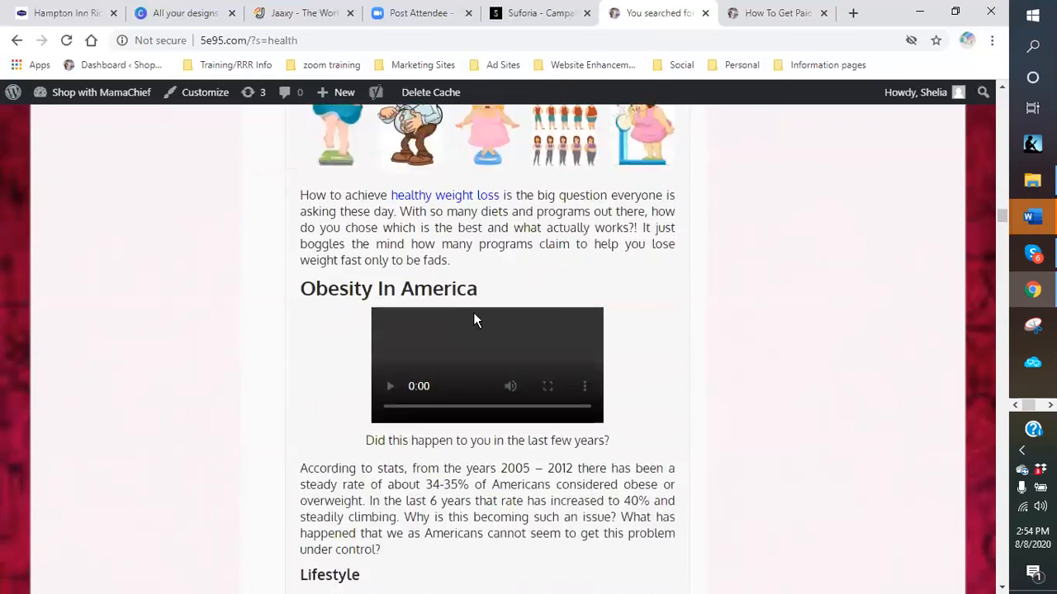
scroll(477, 328, down, 9)
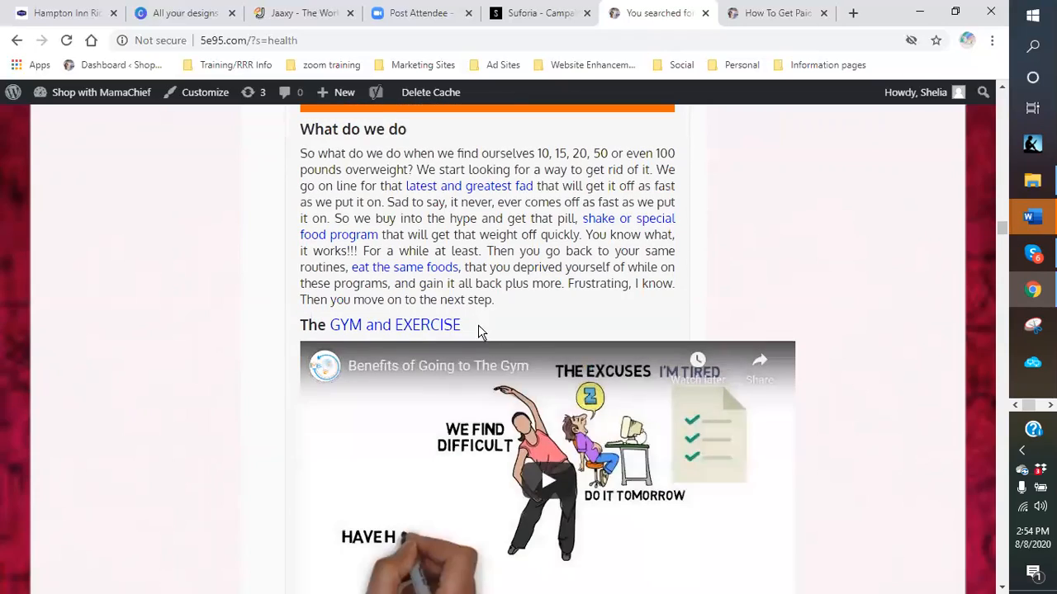
scroll(481, 332, down, 11)
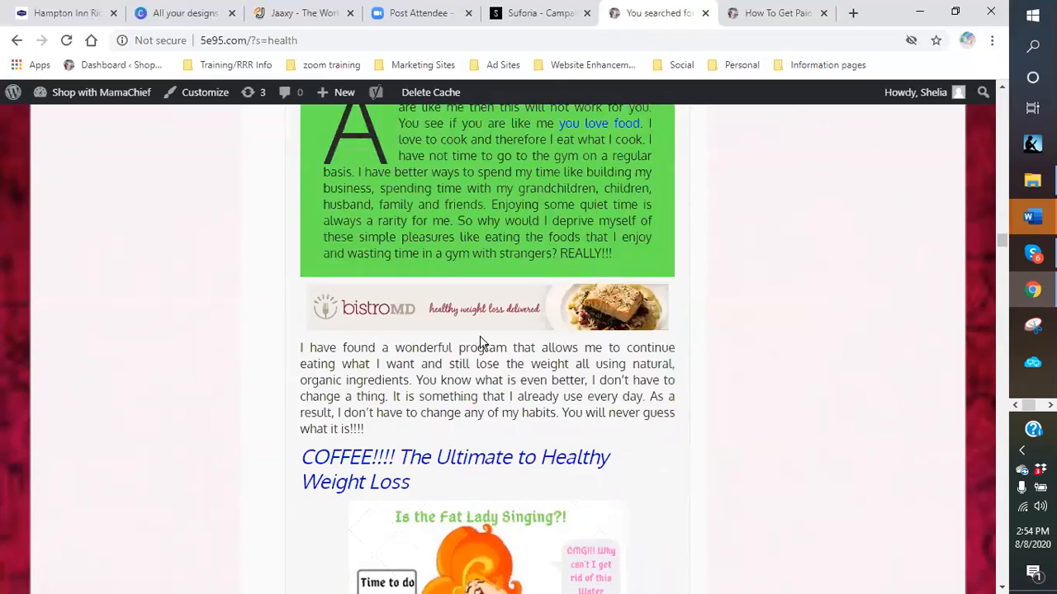
scroll(481, 342, down, 12)
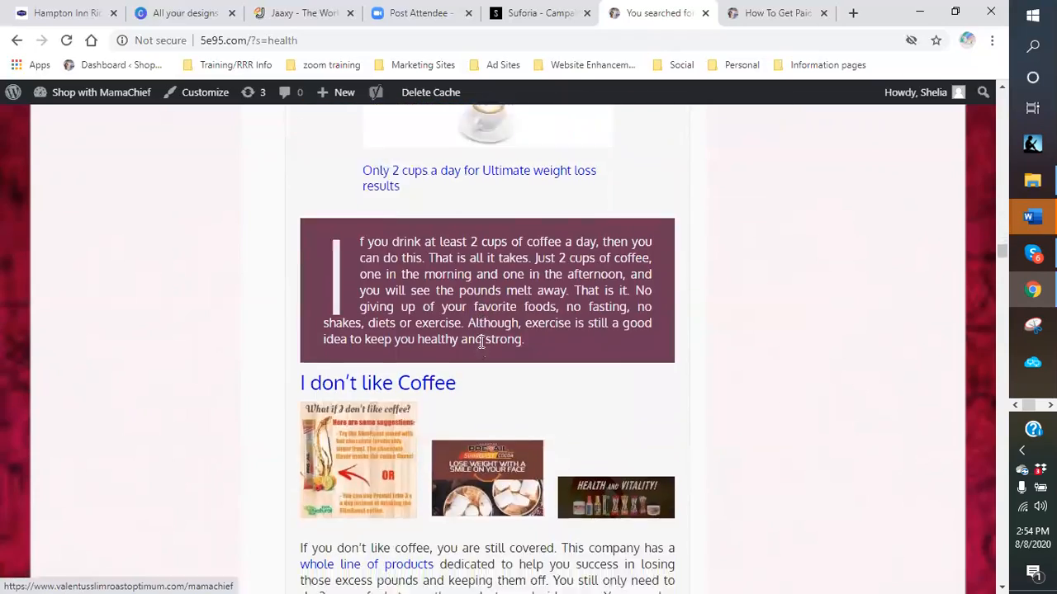
scroll(478, 346, down, 15)
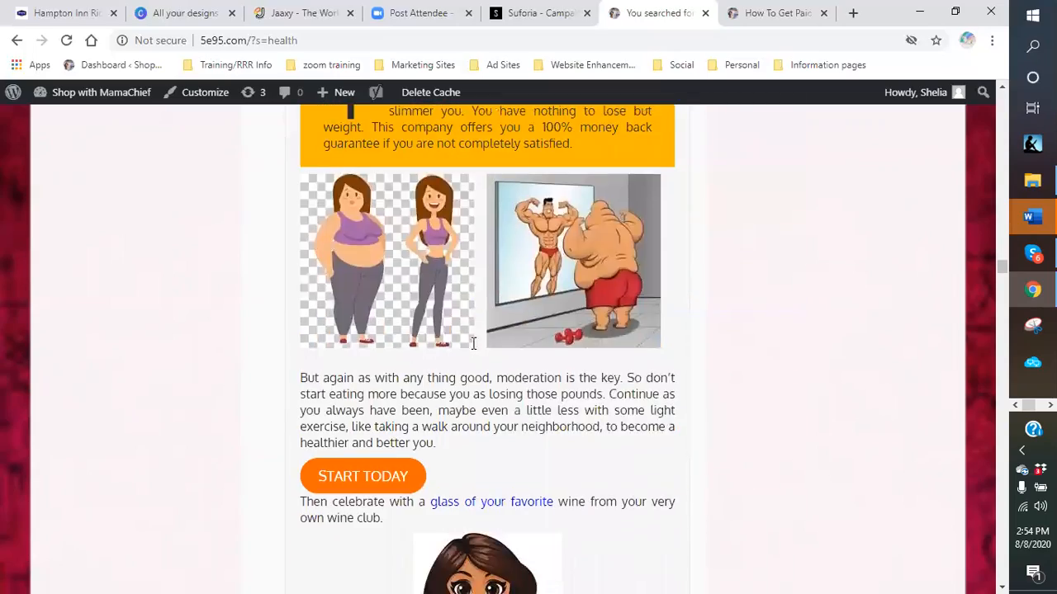
scroll(471, 346, down, 11)
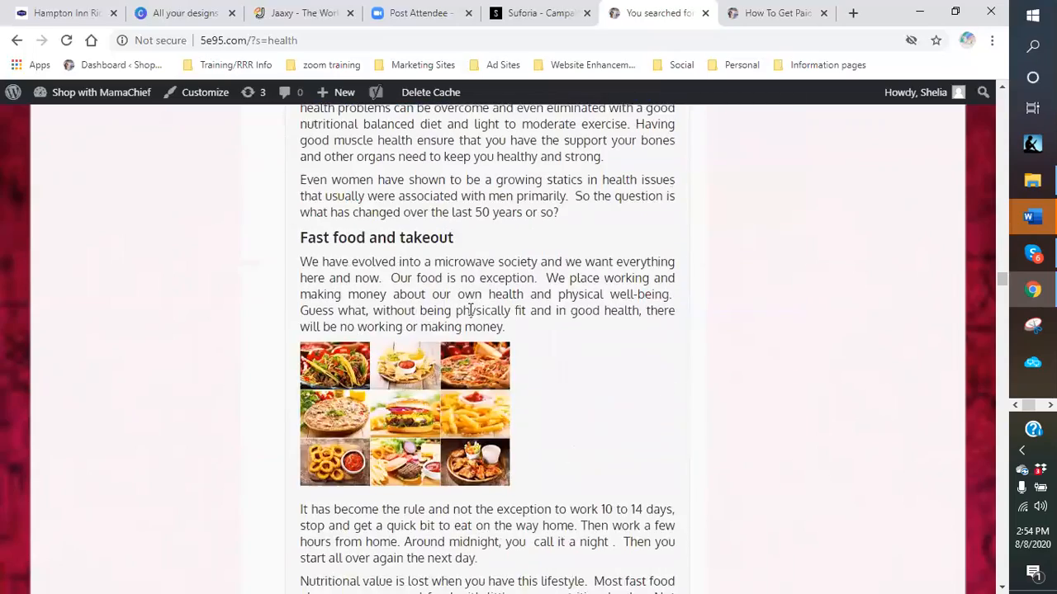
scroll(475, 326, down, 12)
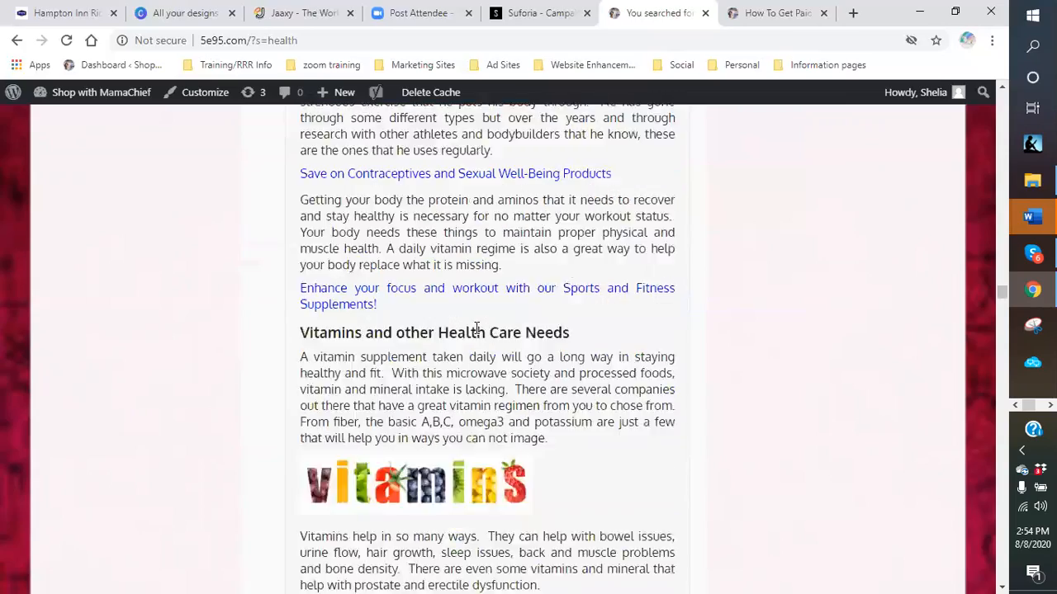
scroll(476, 330, down, 14)
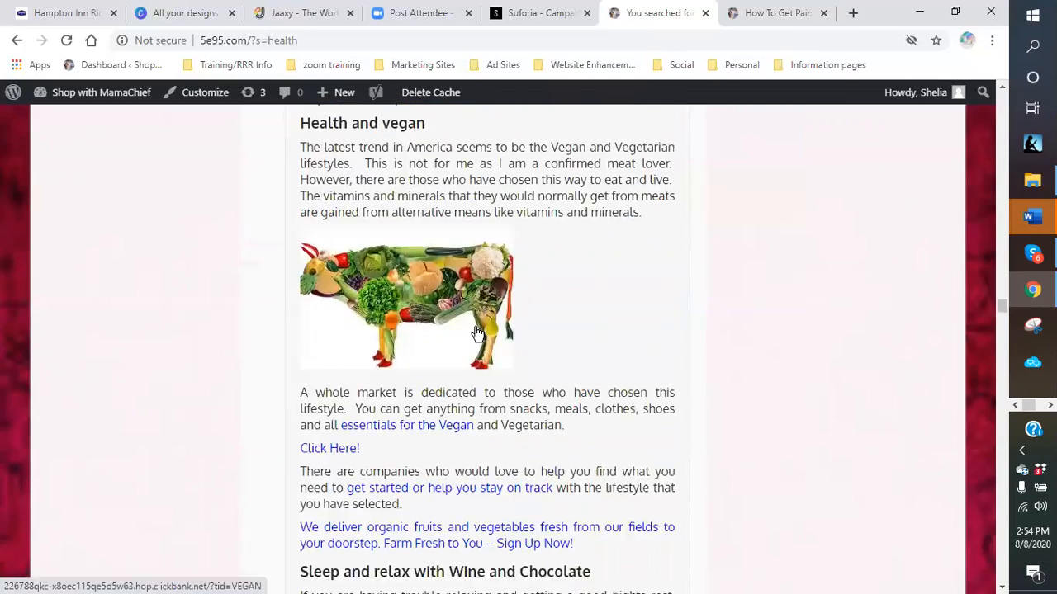
scroll(474, 336, down, 8)
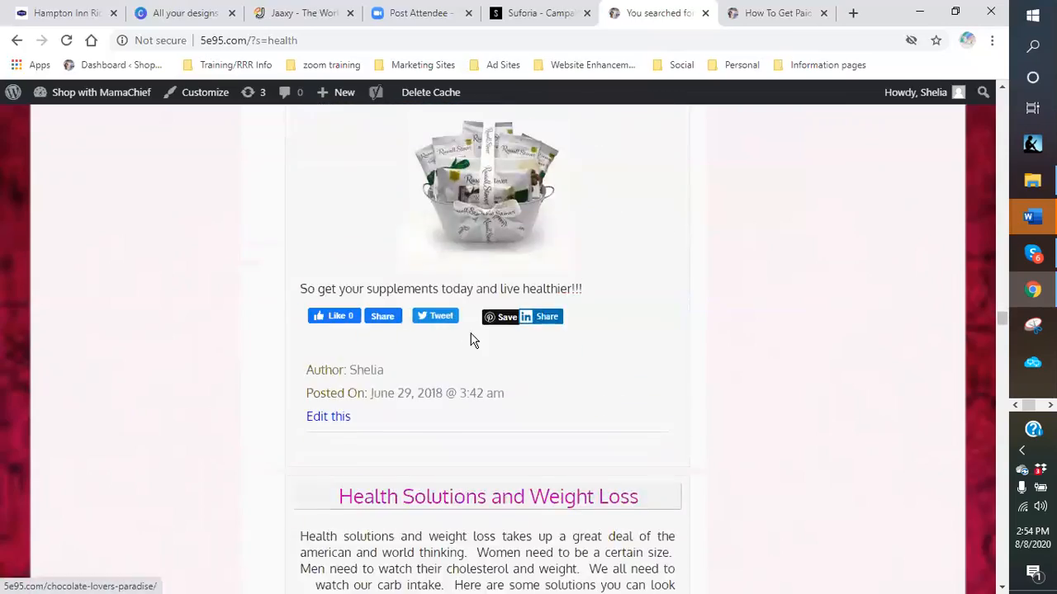
scroll(471, 332, down, 3)
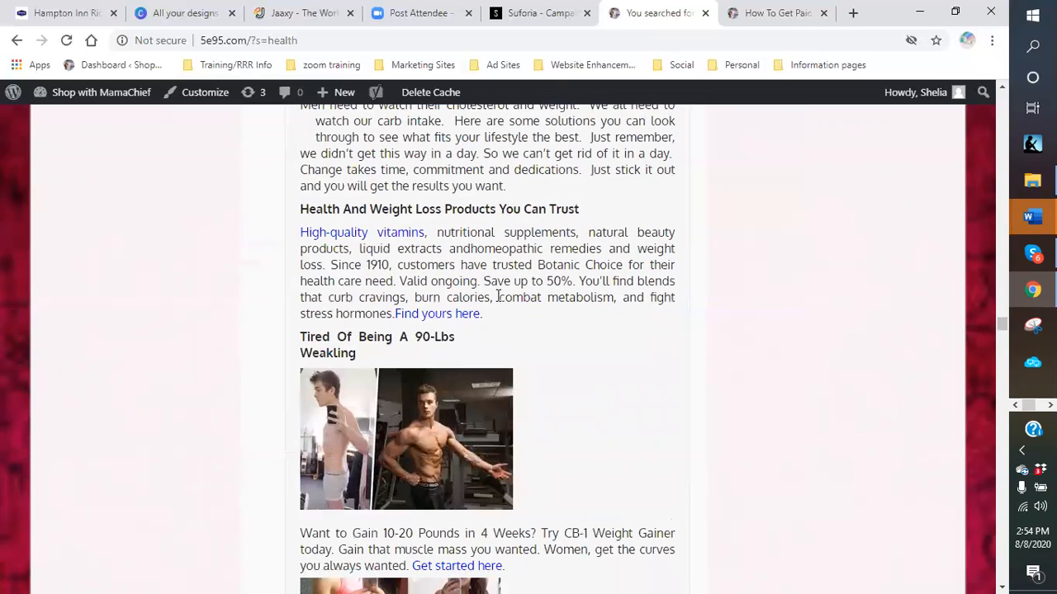
scroll(527, 315, down, 3)
scroll(523, 315, down, 3)
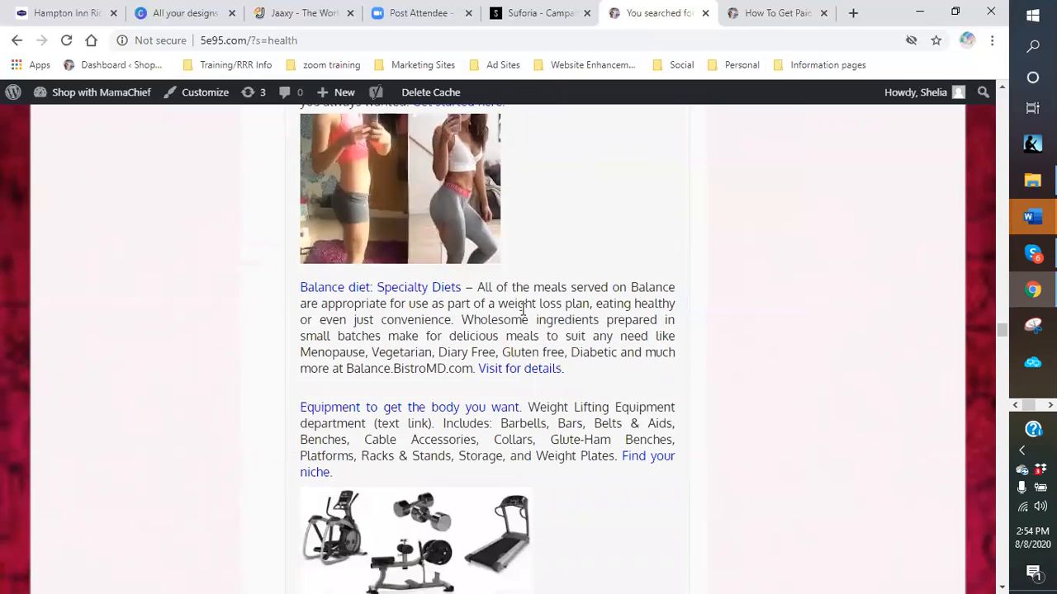
scroll(523, 314, down, 8)
scroll(522, 315, down, 9)
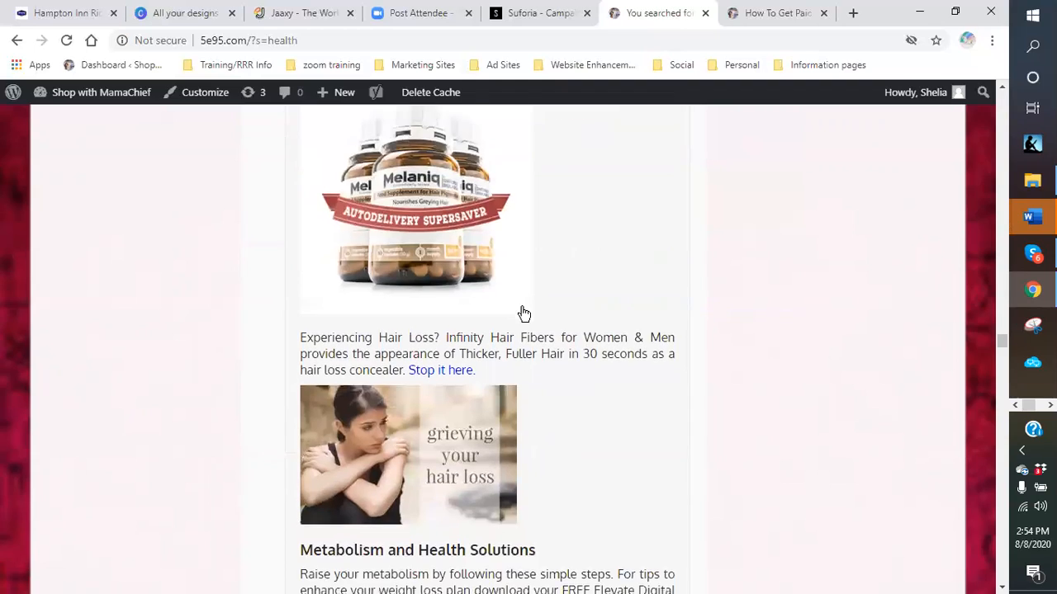
scroll(523, 313, down, 3)
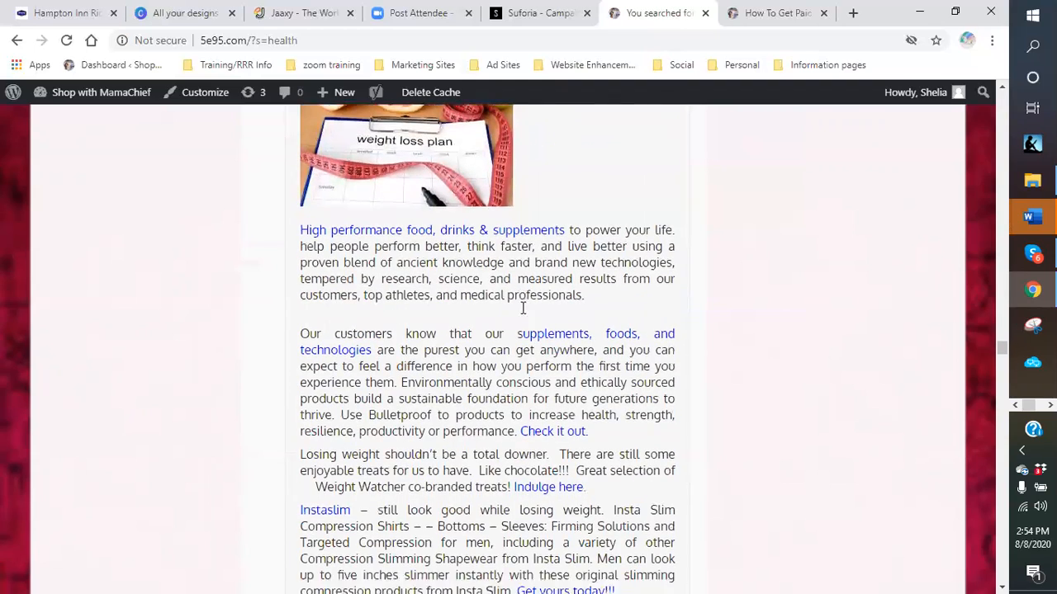
scroll(692, 353, up, 11)
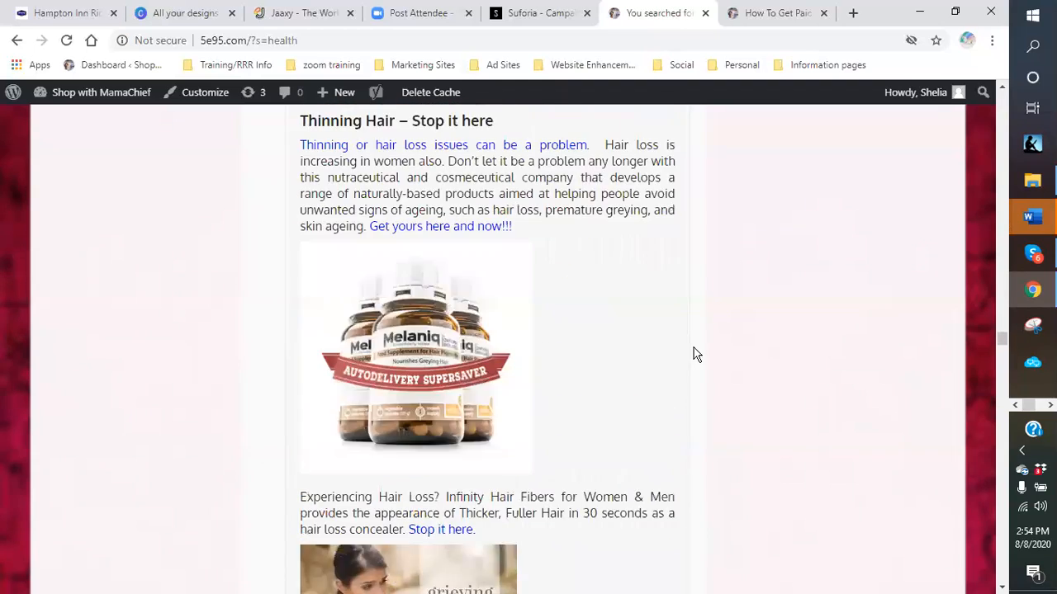
scroll(730, 340, down, 20)
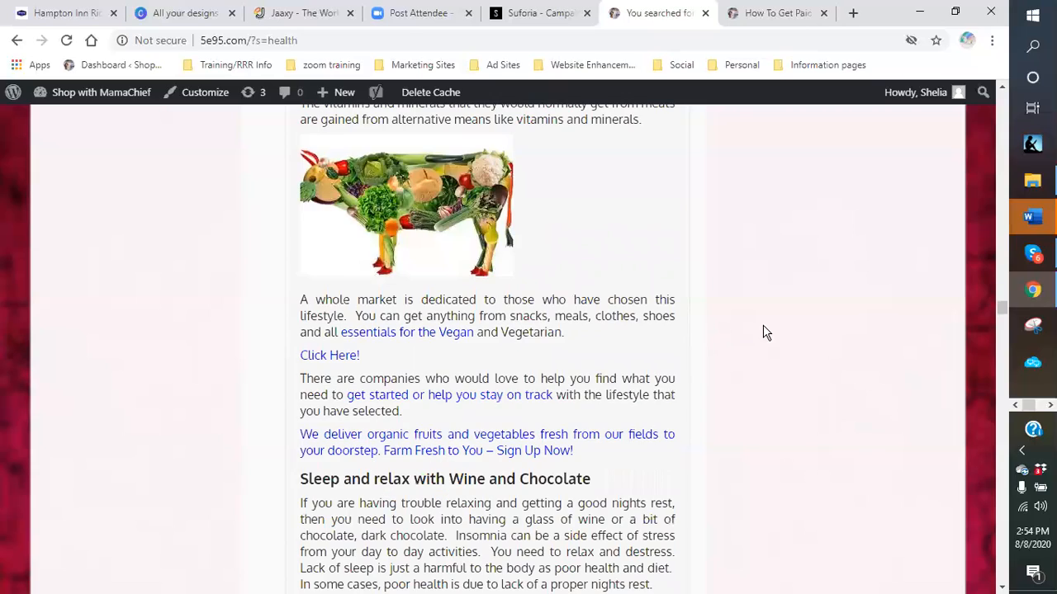
scroll(772, 338, up, 15)
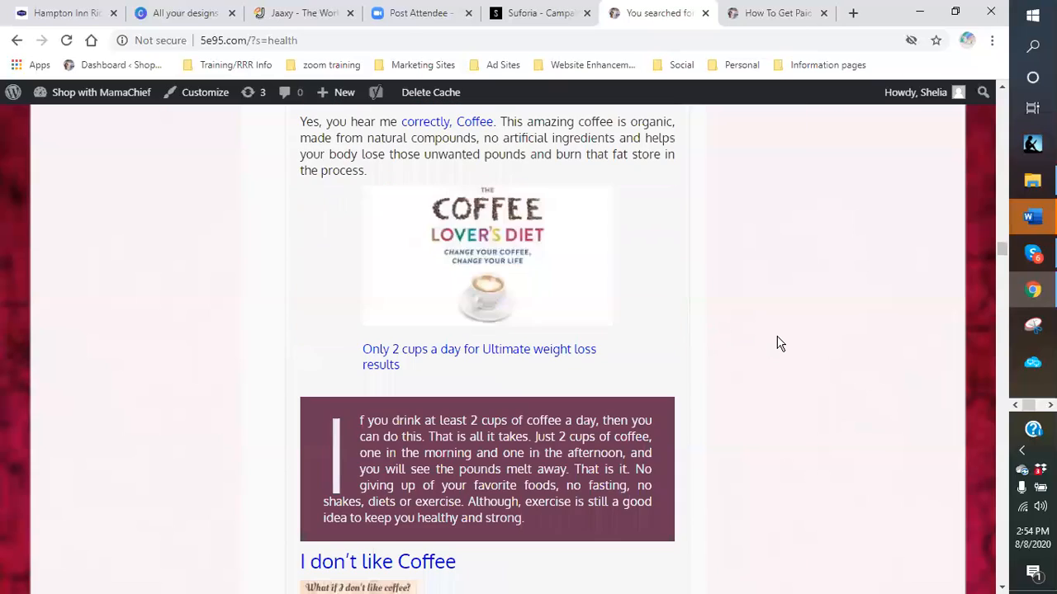
scroll(776, 345, up, 8)
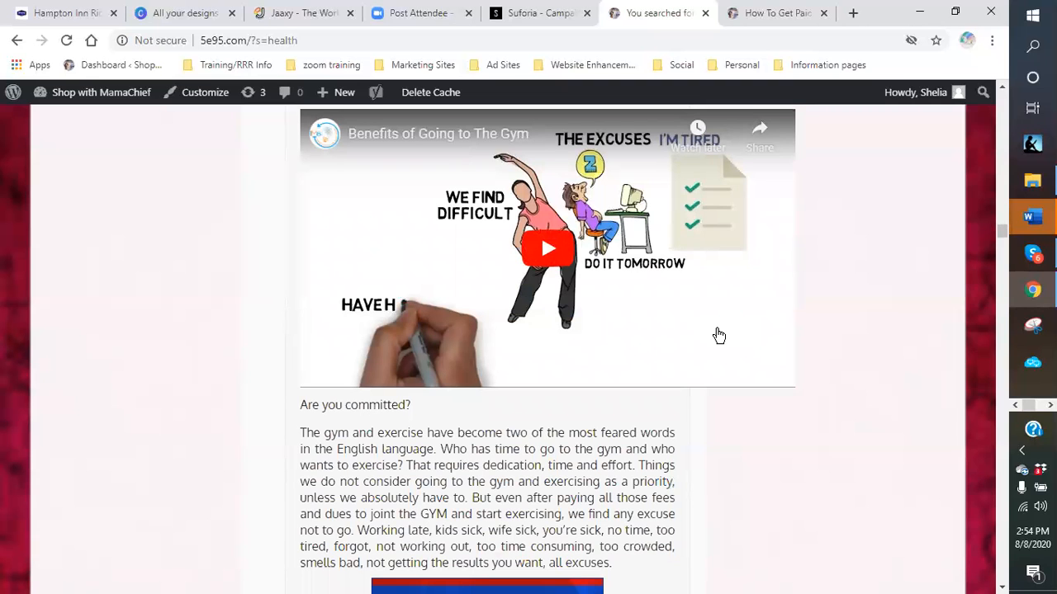
scroll(719, 335, up, 10)
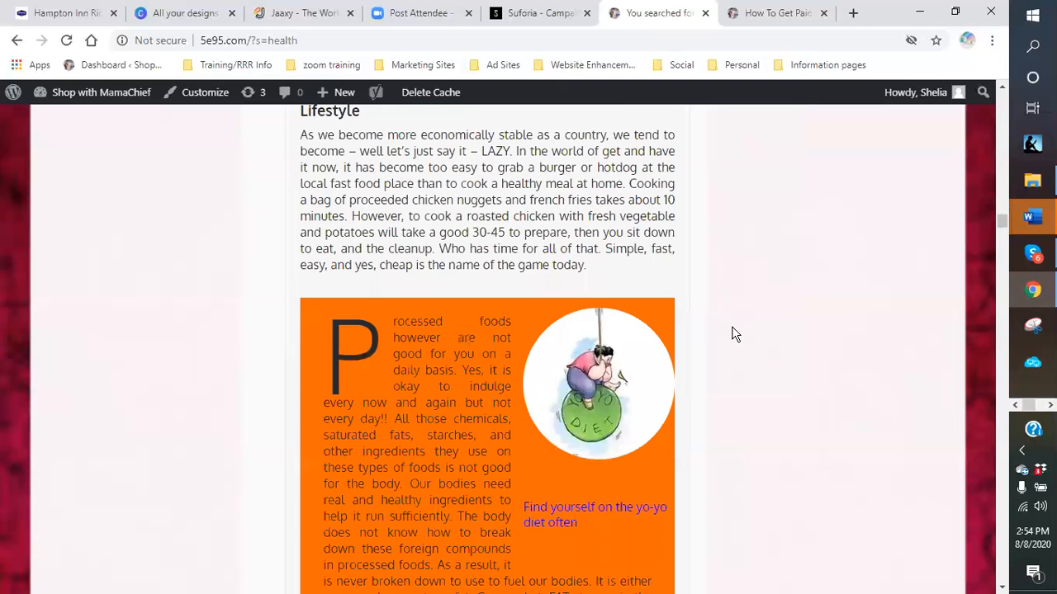
scroll(740, 334, up, 20)
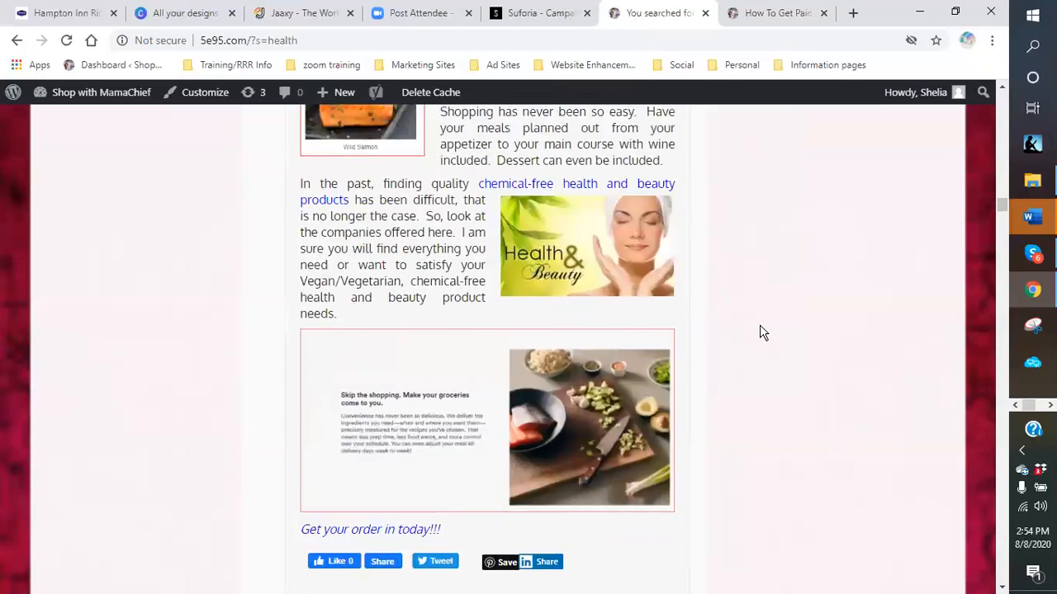
scroll(761, 331, up, 20)
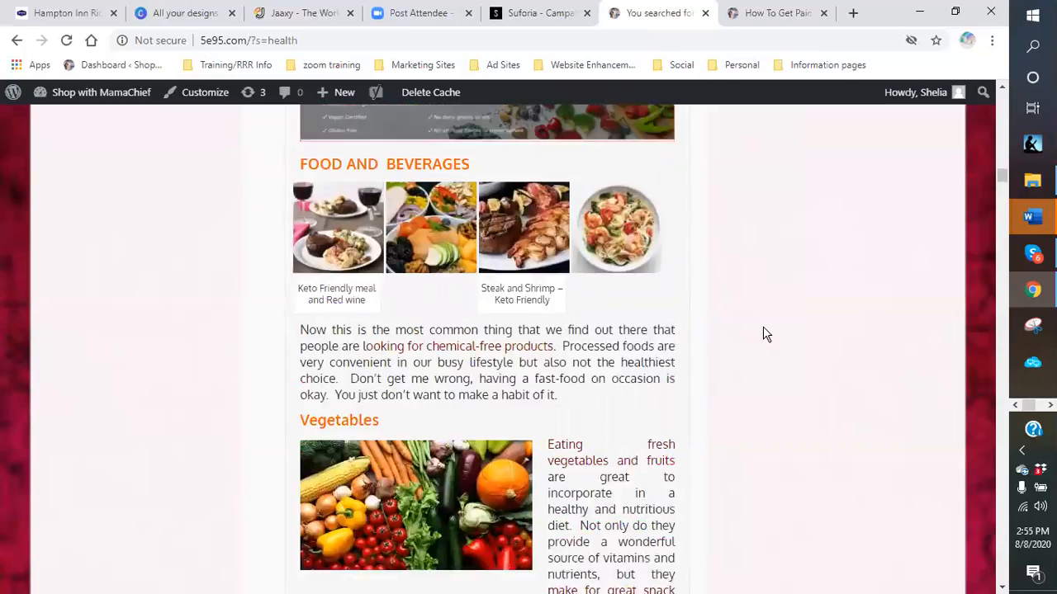
scroll(780, 328, up, 20)
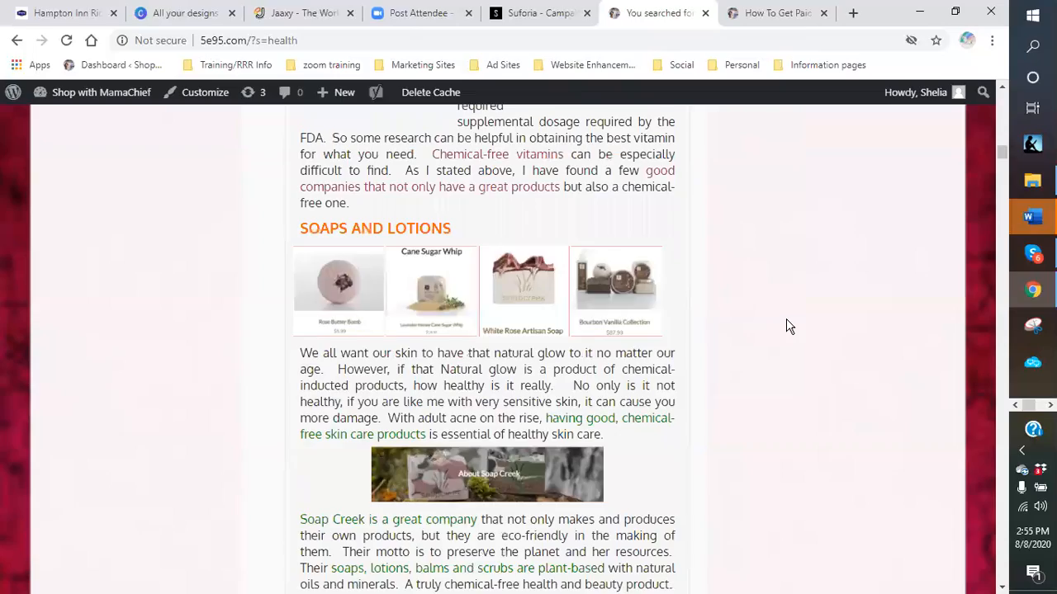
scroll(786, 326, up, 20)
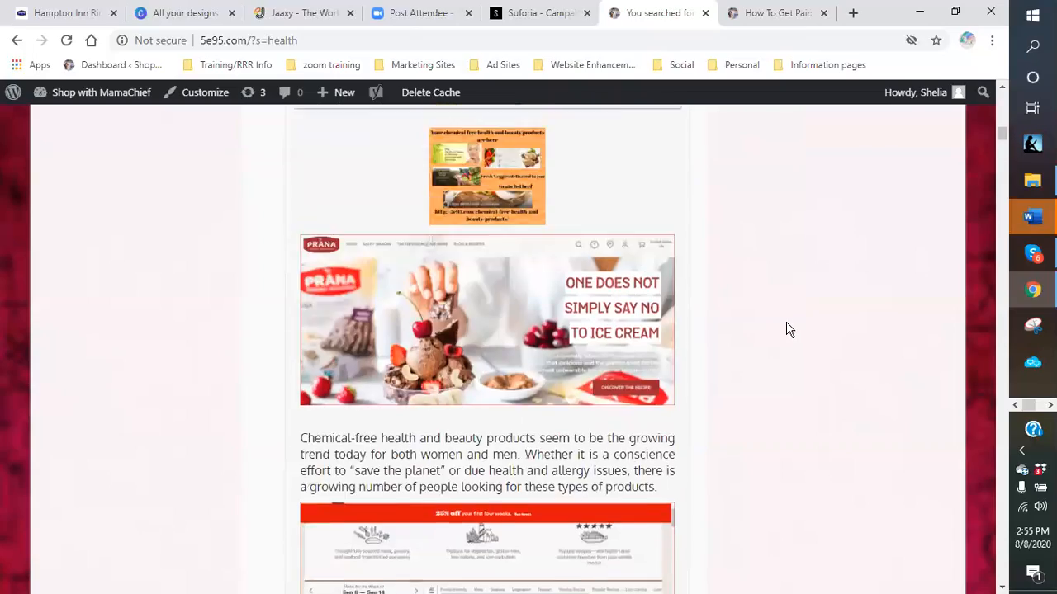
scroll(784, 333, up, 20)
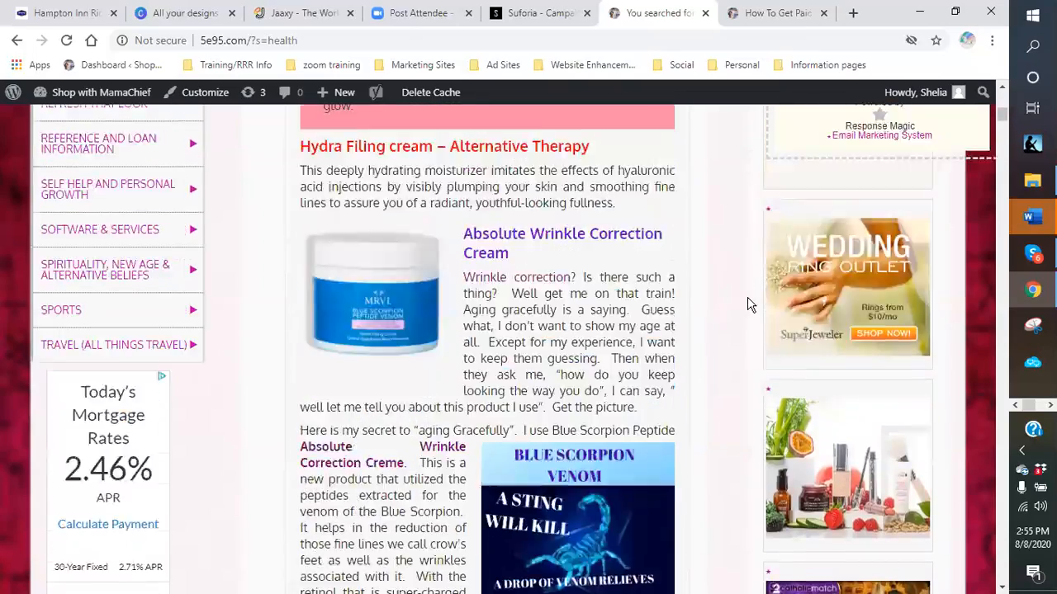
scroll(741, 306, up, 20)
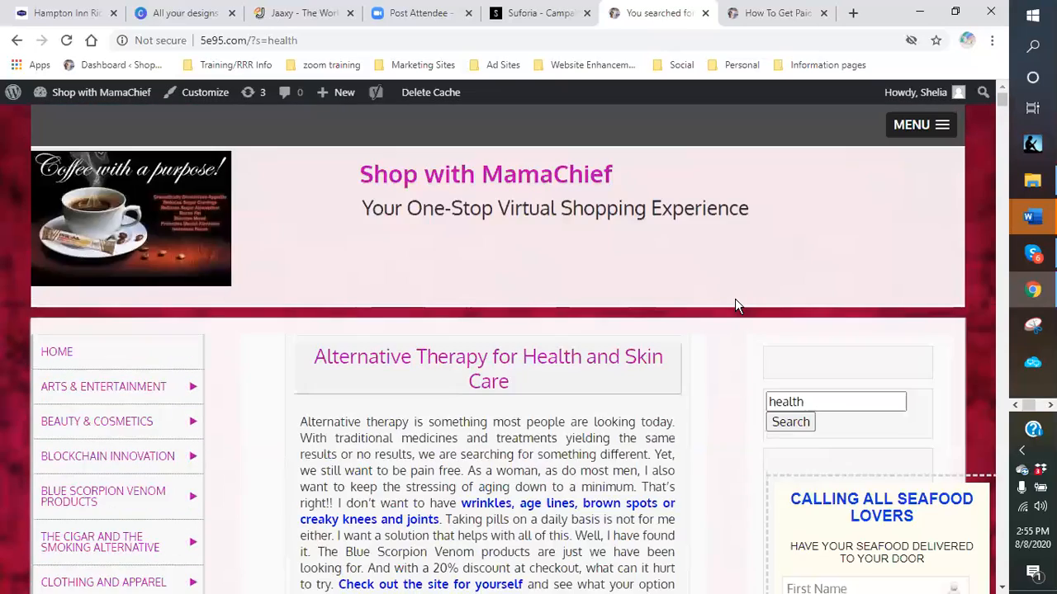
scroll(737, 306, down, 2)
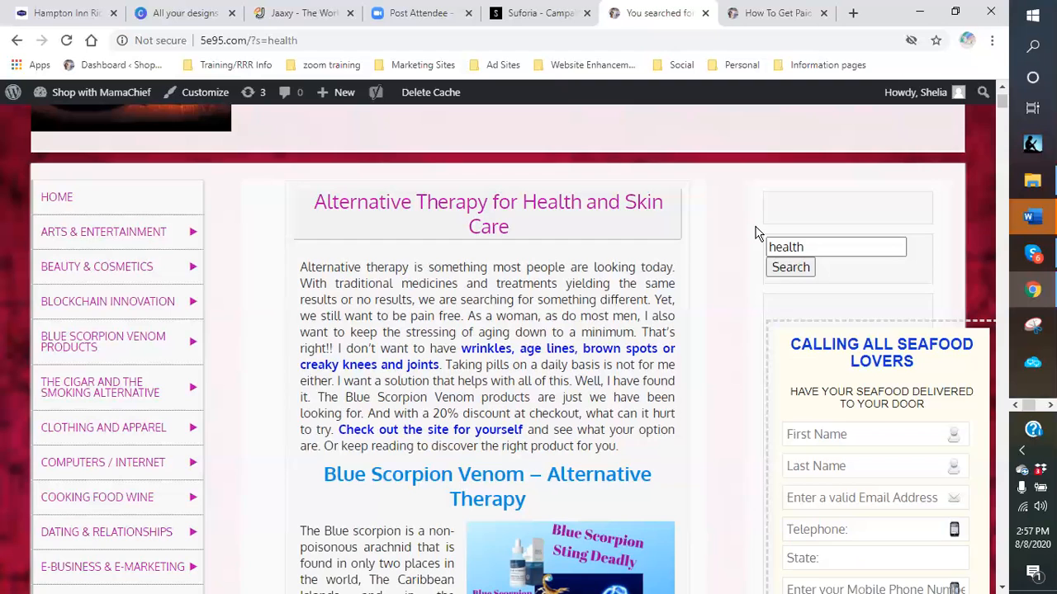
- Go to the site's home page and scroll to the Thank you for Stopping By post
click(61, 199)
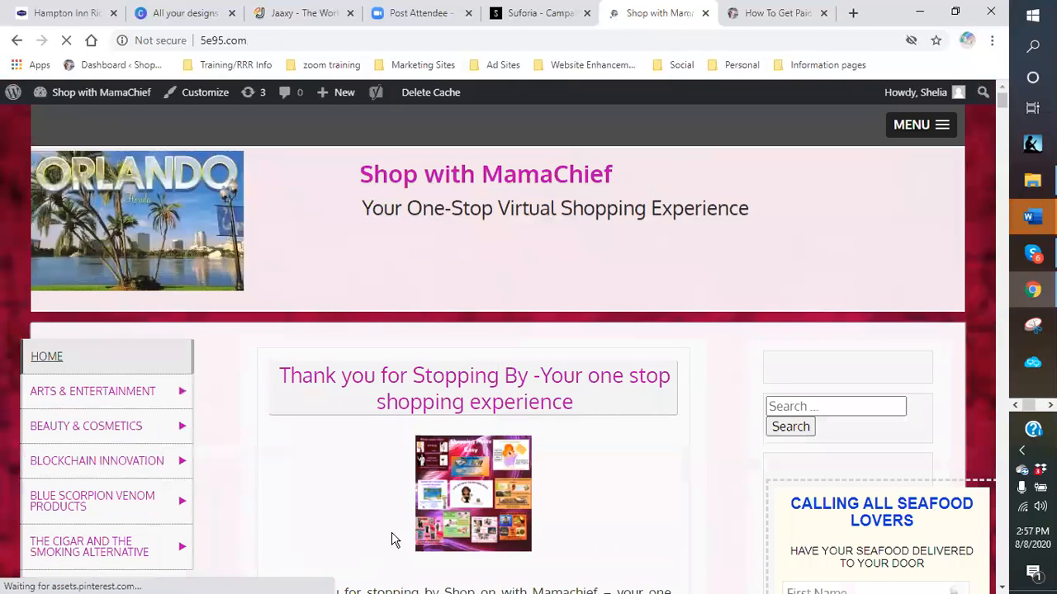
scroll(635, 448, down, 1)
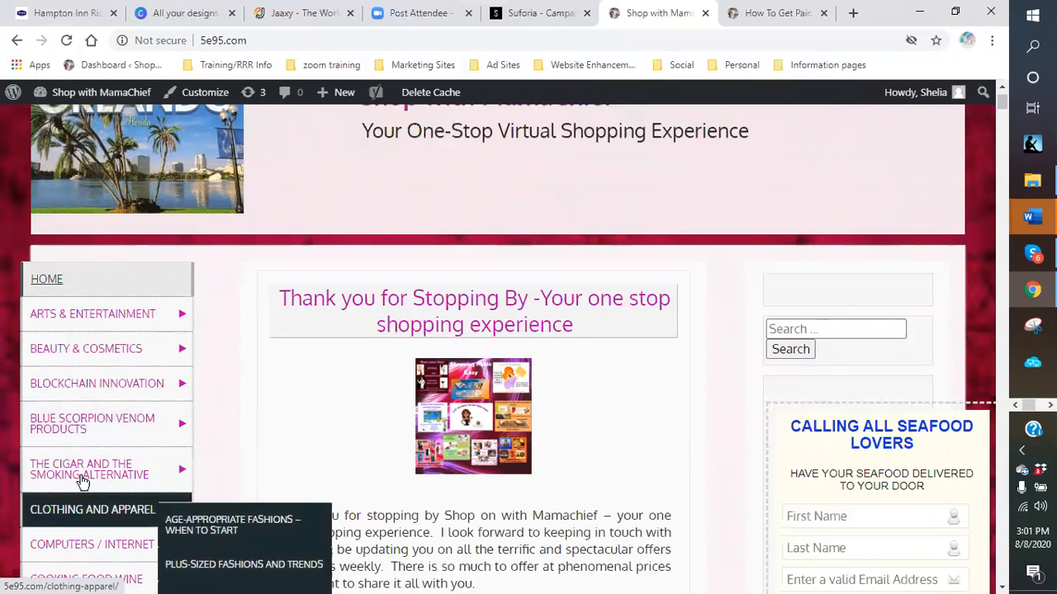
mouse_move(82, 346)
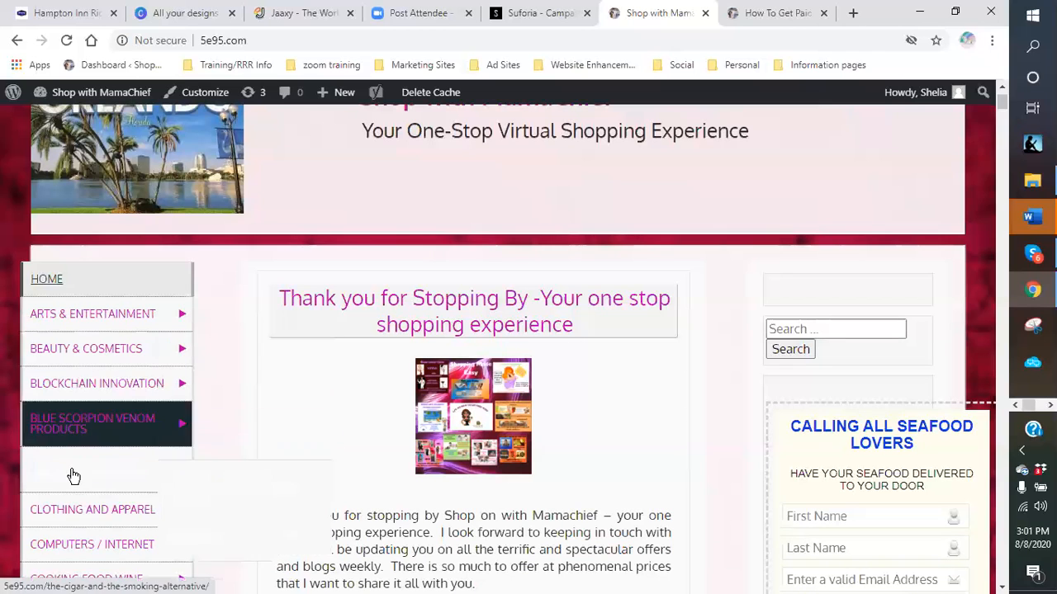
mouse_move(108, 358)
mouse_move(90, 402)
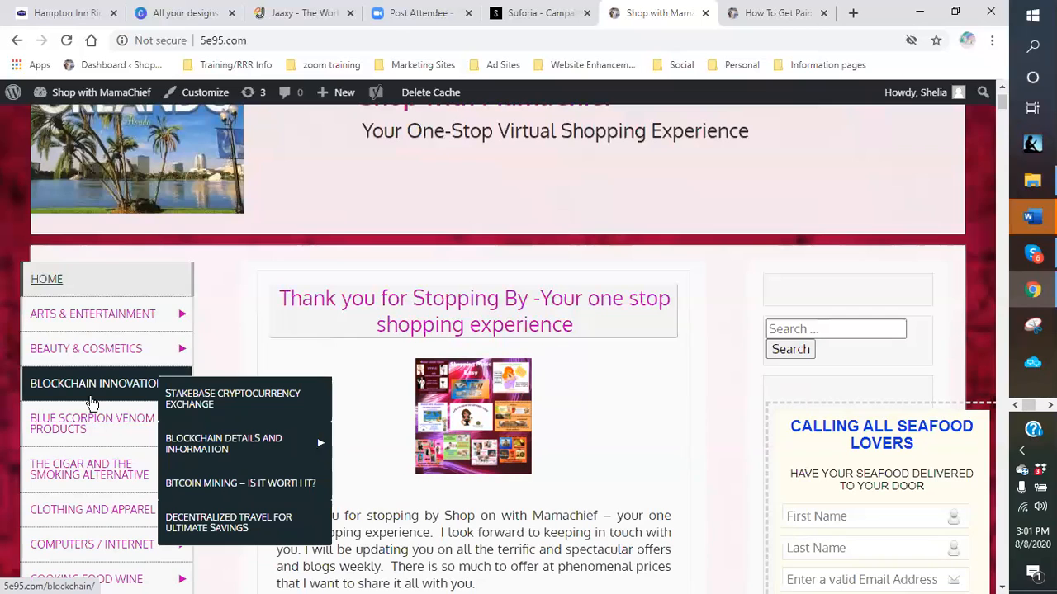
scroll(83, 404, down, 1)
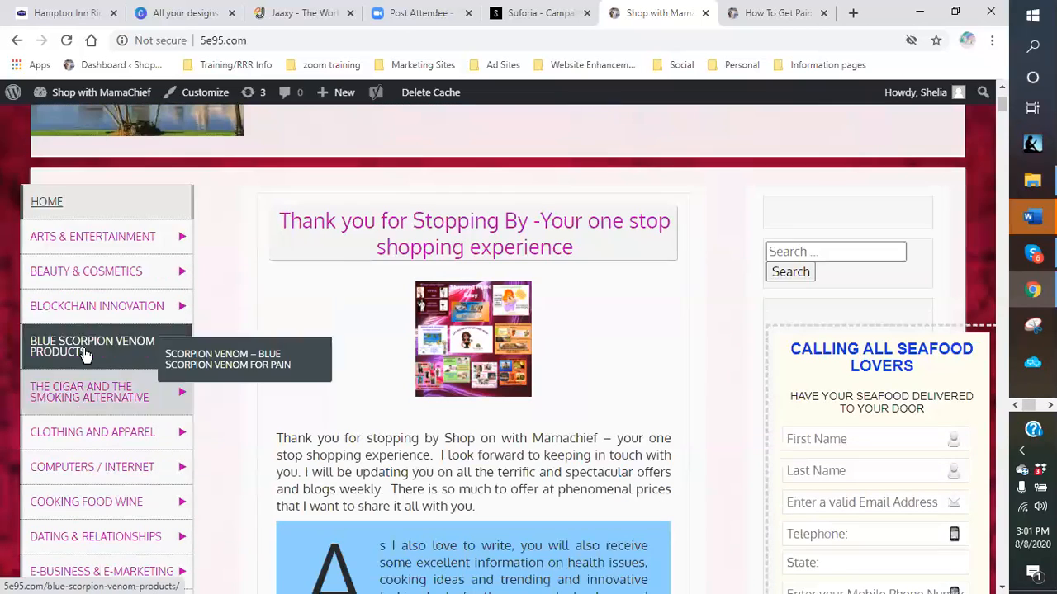
scroll(78, 454, down, 2)
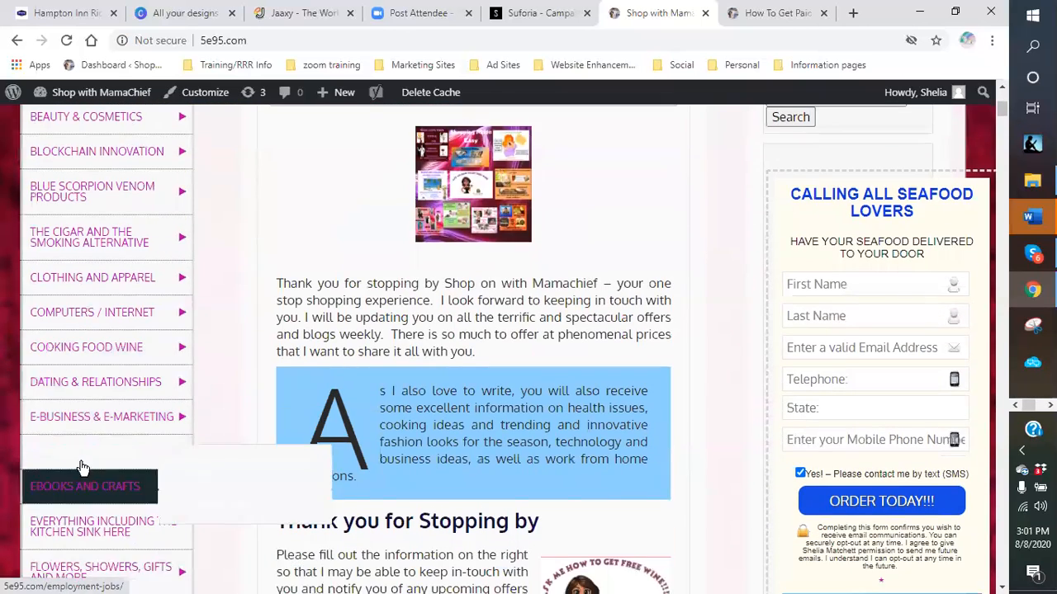
scroll(62, 479, down, 1)
mouse_move(44, 488)
scroll(53, 520, down, 3)
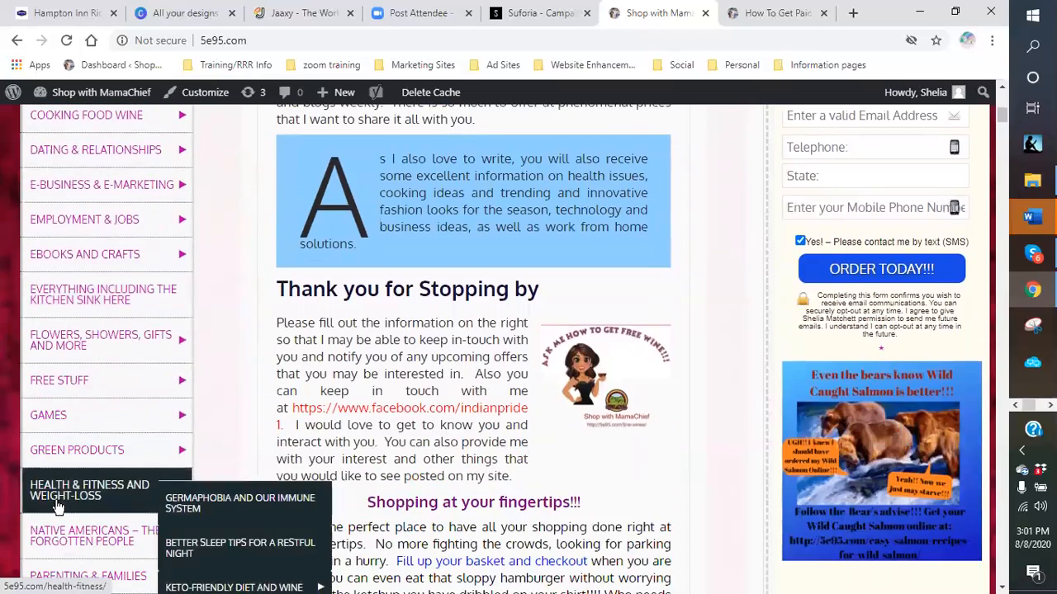
mouse_move(61, 532)
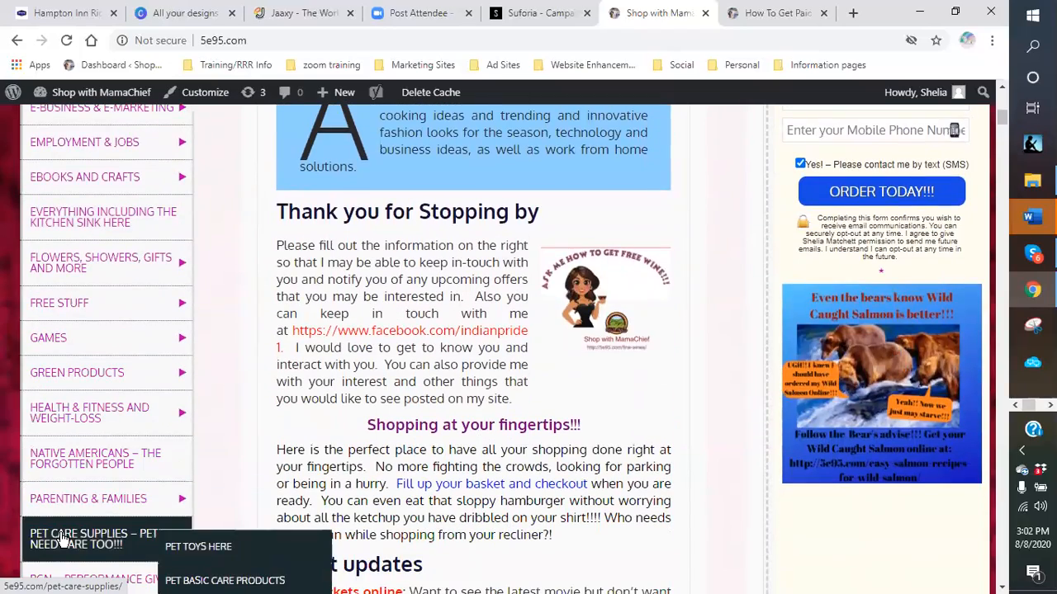
scroll(63, 529, down, 1)
scroll(62, 529, down, 1)
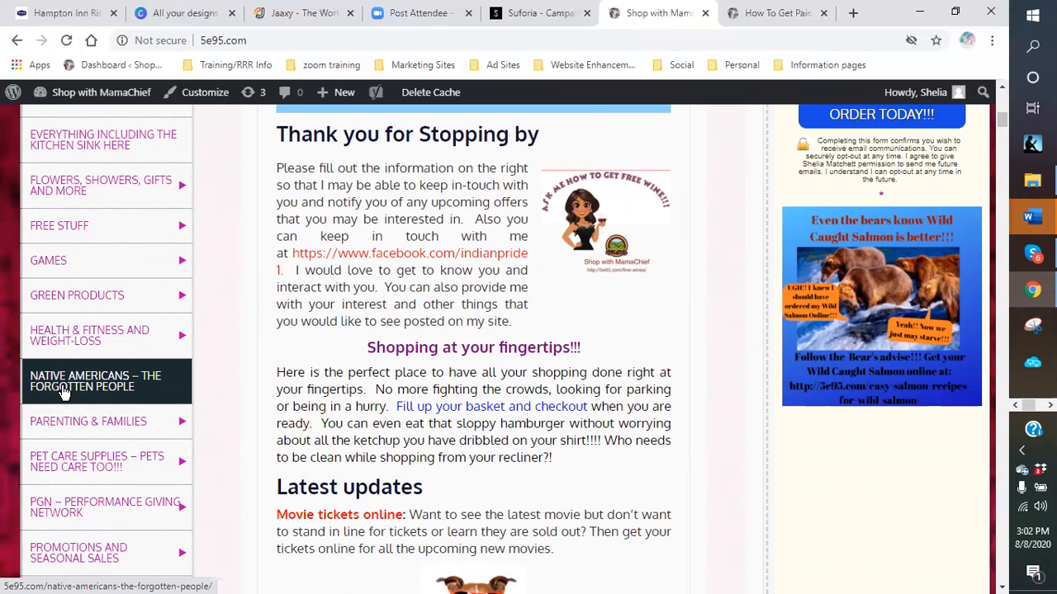
mouse_move(89, 556)
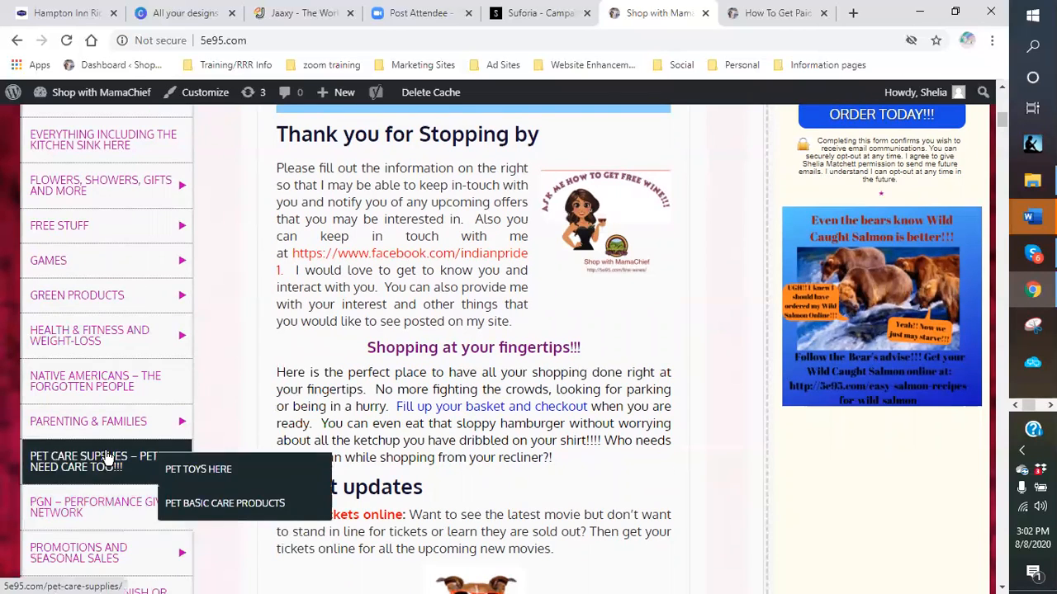
scroll(106, 460, up, 3)
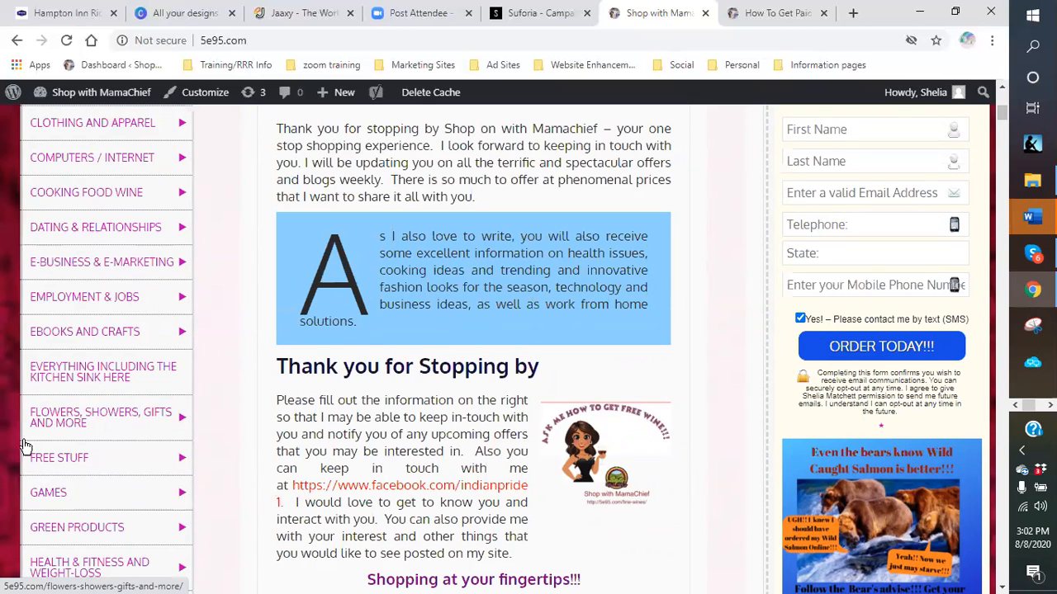
scroll(89, 386, up, 2)
scroll(95, 390, up, 2)
mouse_move(91, 269)
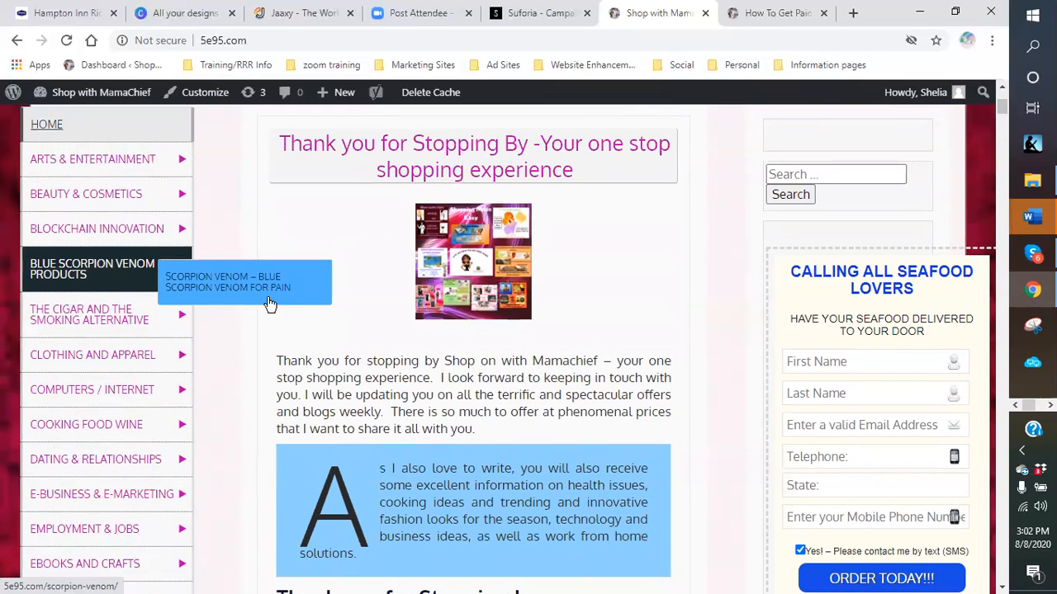
mouse_move(144, 355)
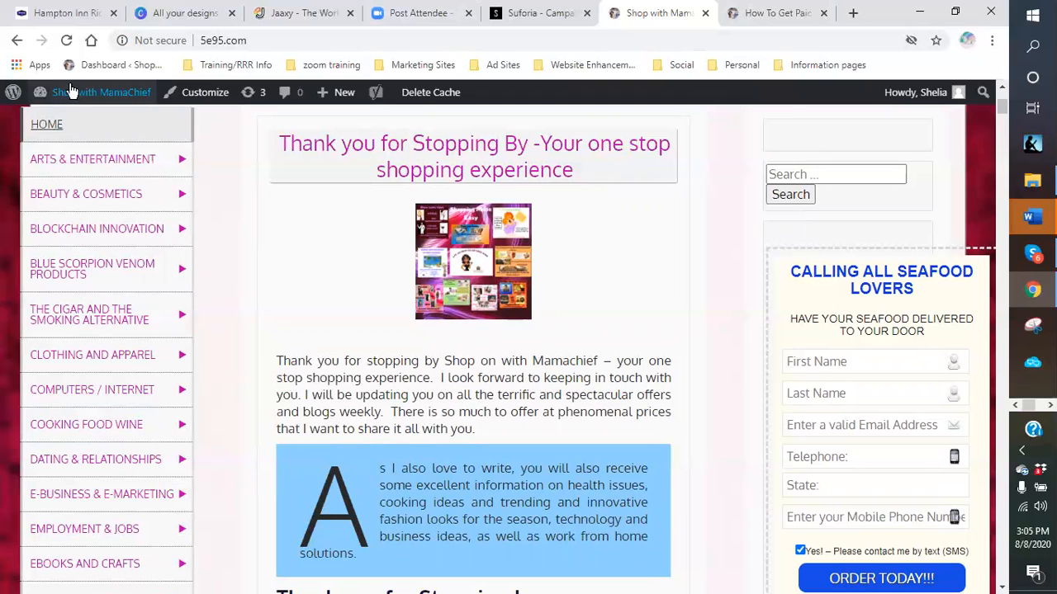
mouse_move(73, 98)
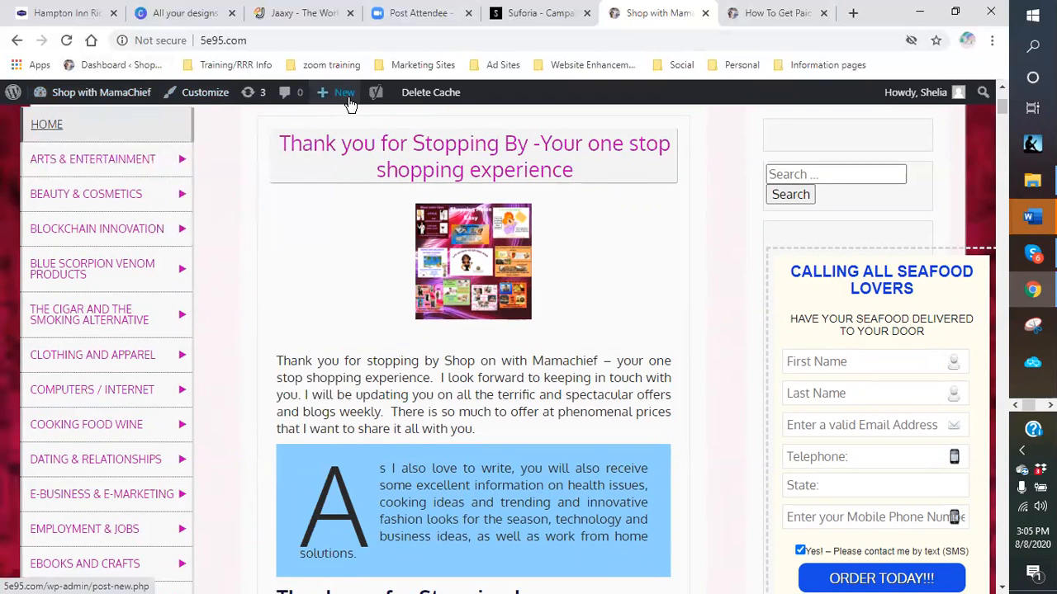
- From the Dashboard, open Pages > All Pages and filter the list to the 52 drafts
click(74, 122)
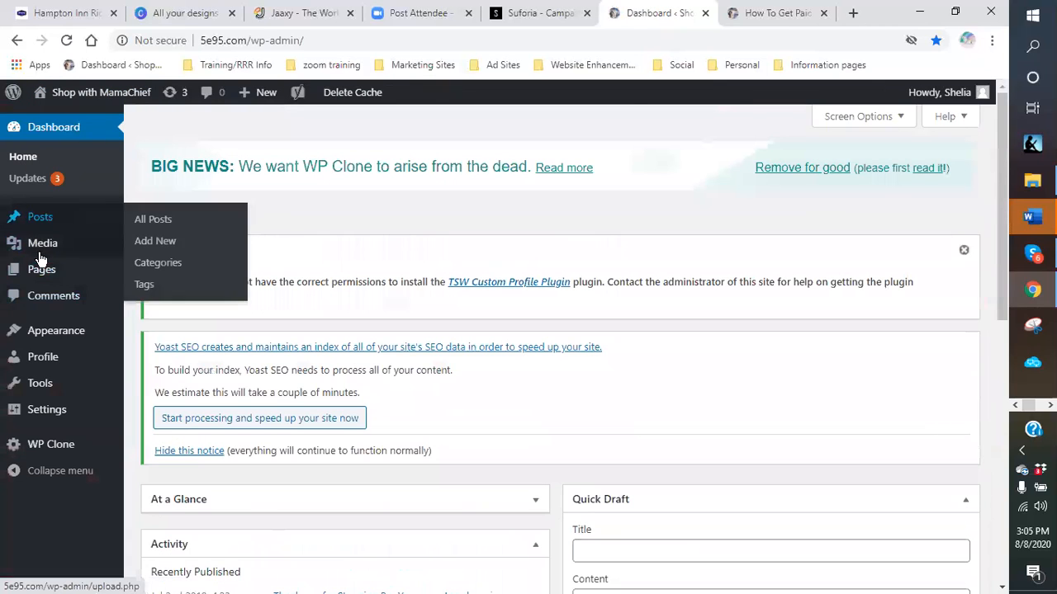
mouse_move(37, 267)
click(171, 281)
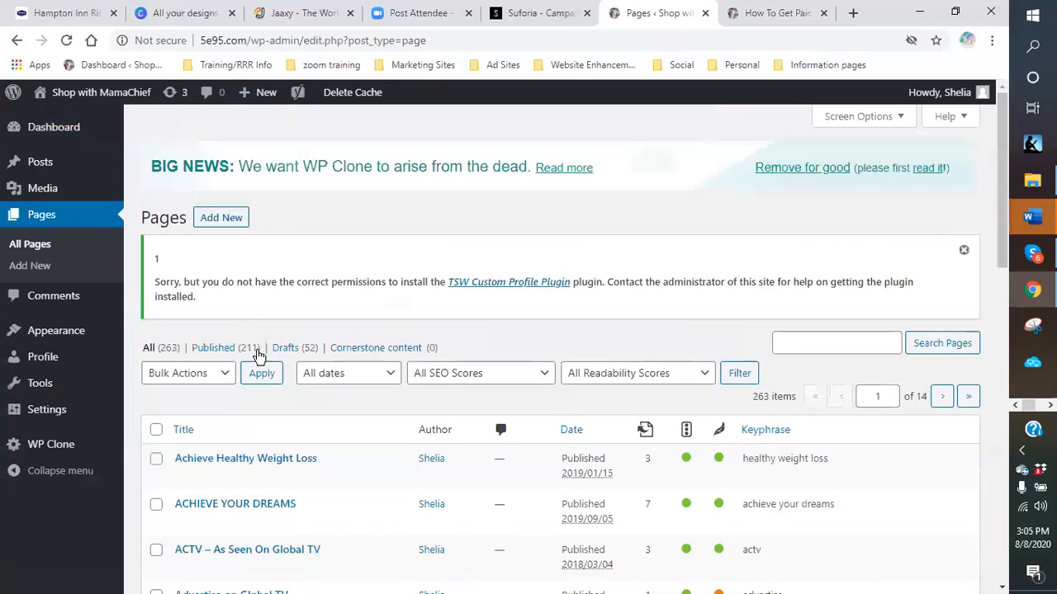
click(283, 348)
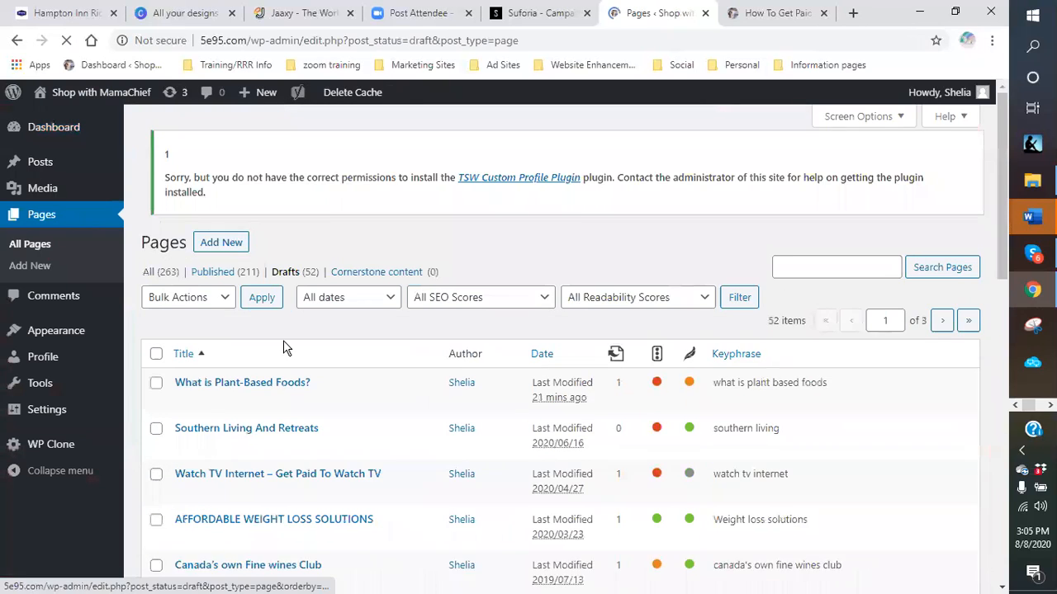
scroll(363, 417, down, 3)
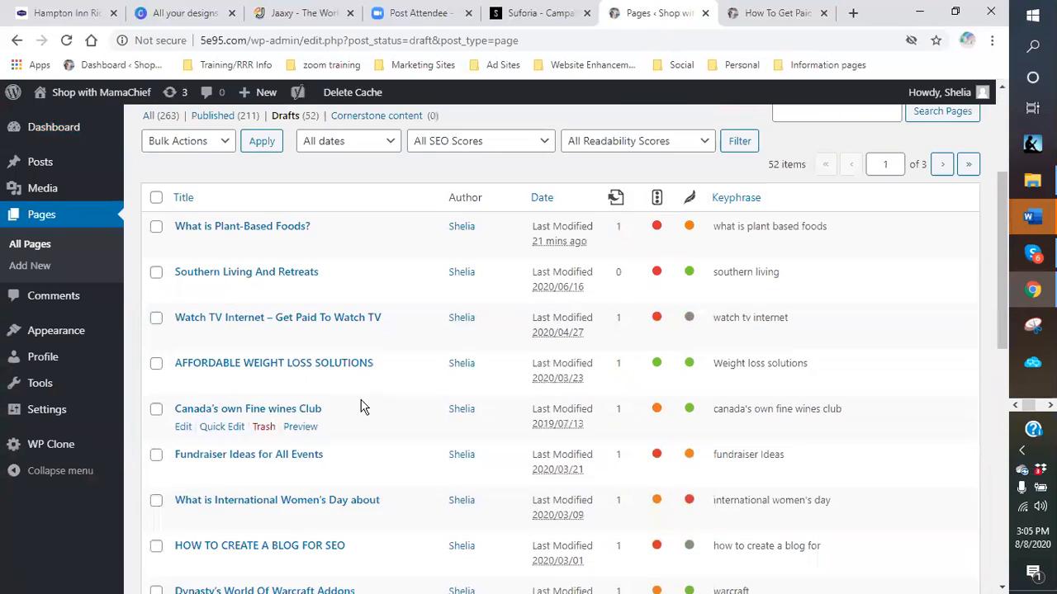
scroll(355, 388, down, 1)
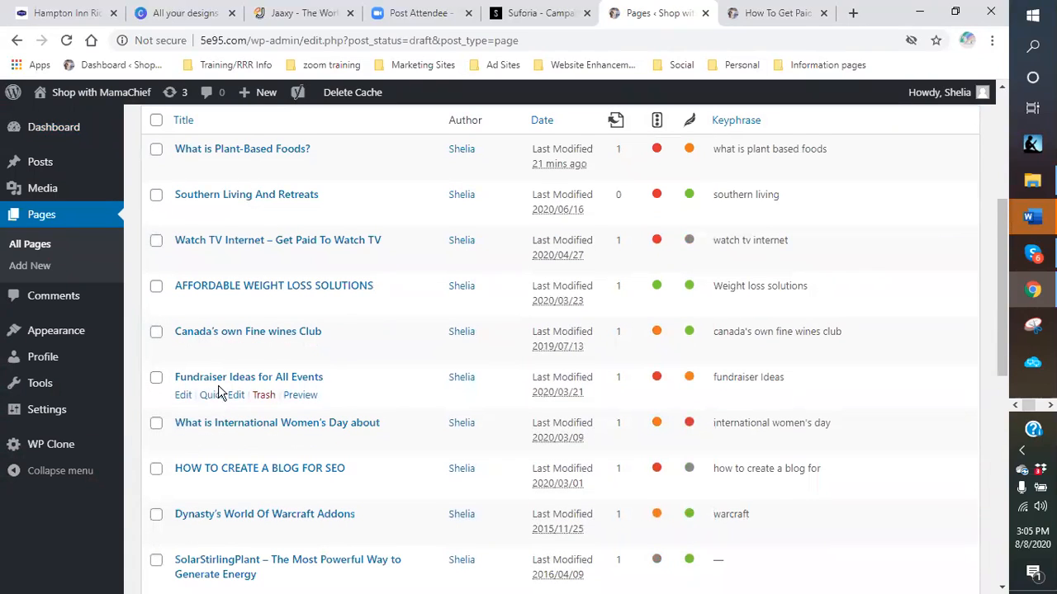
click(183, 398)
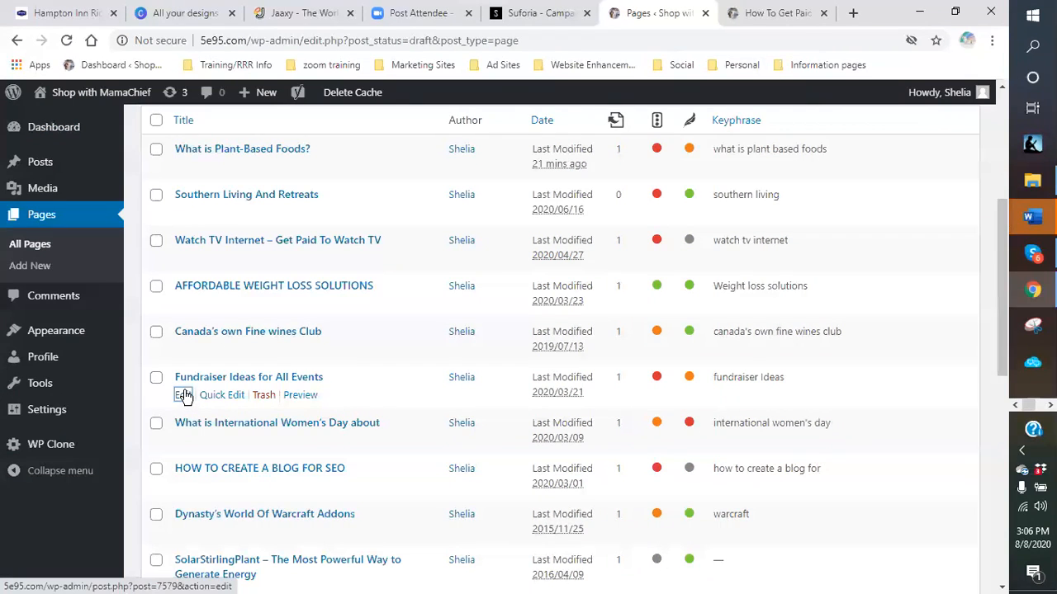
- Edit the Fundraiser Ideas for All Events draft in the block editor
click(186, 396)
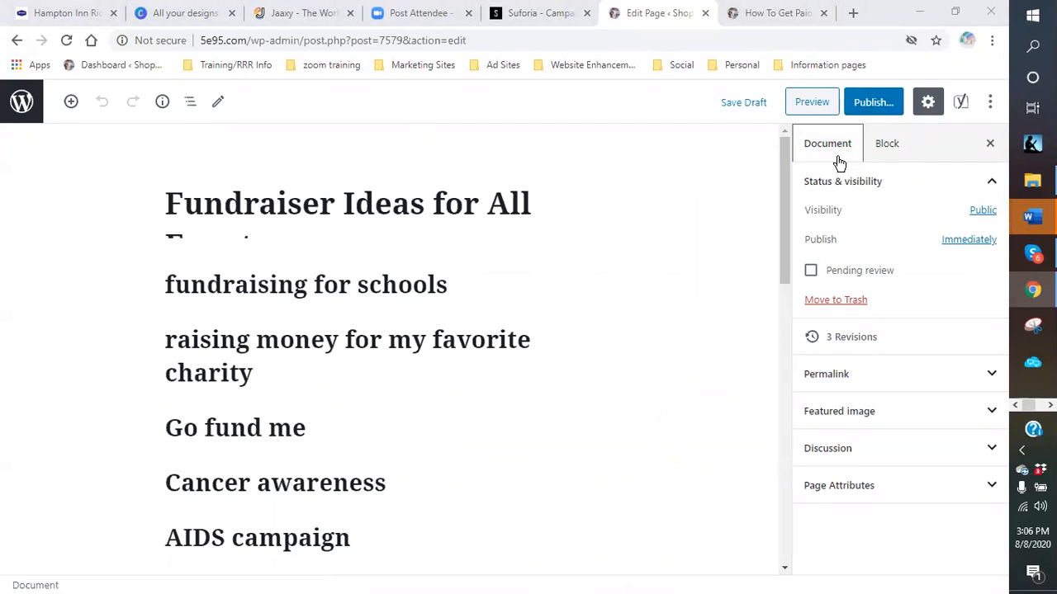
click(982, 213)
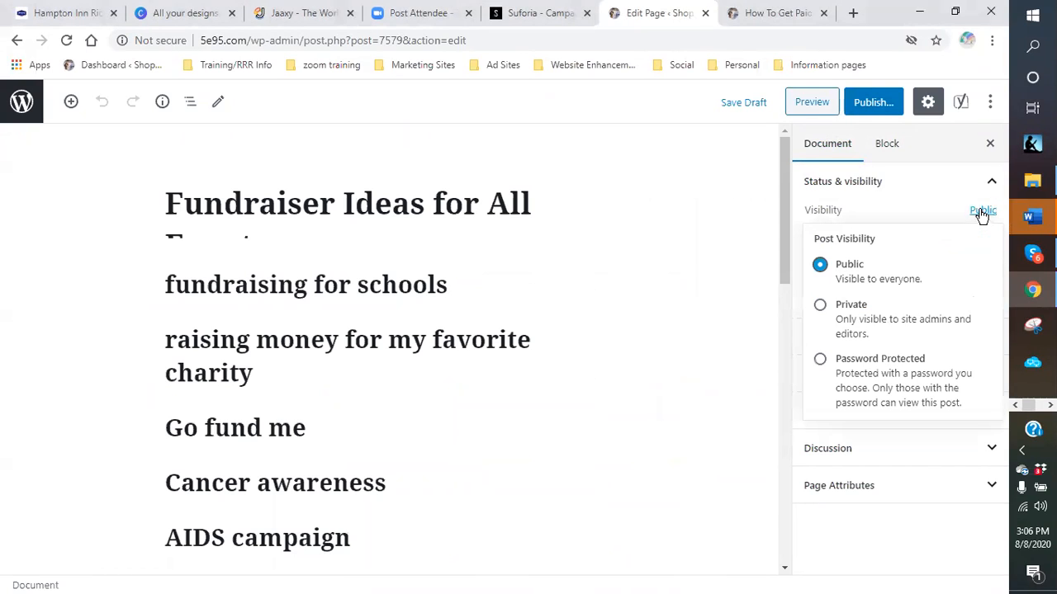
click(818, 307)
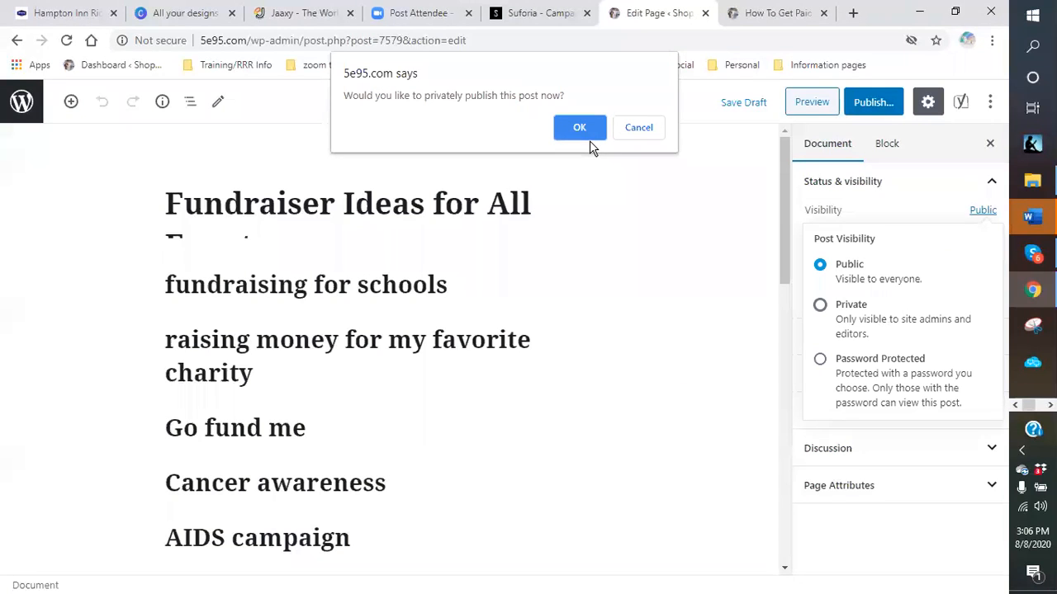
click(640, 129)
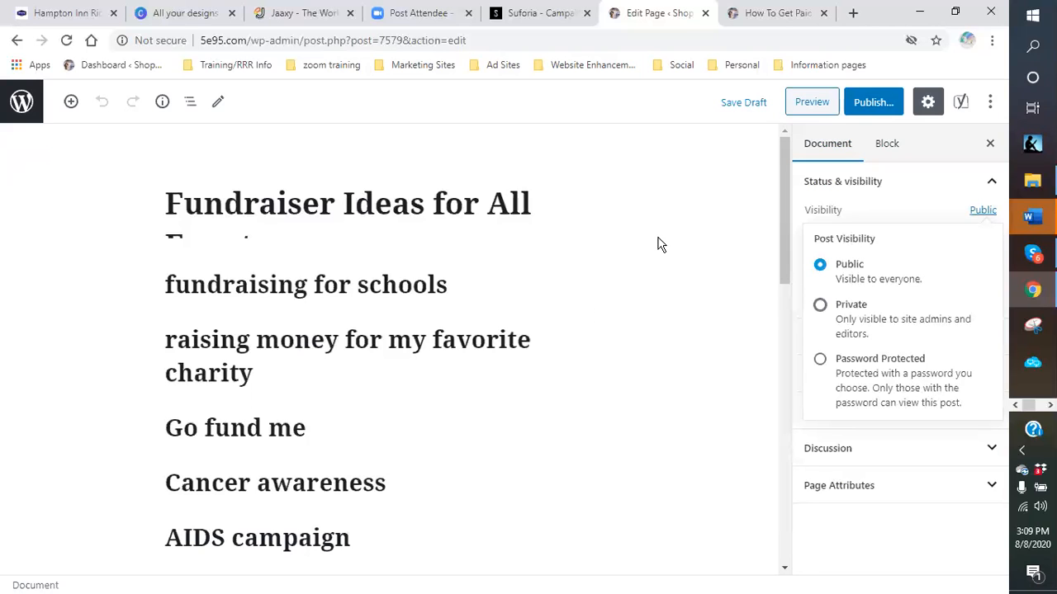
scroll(652, 251, down, 2)
scroll(652, 251, up, 2)
scroll(569, 248, down, 1)
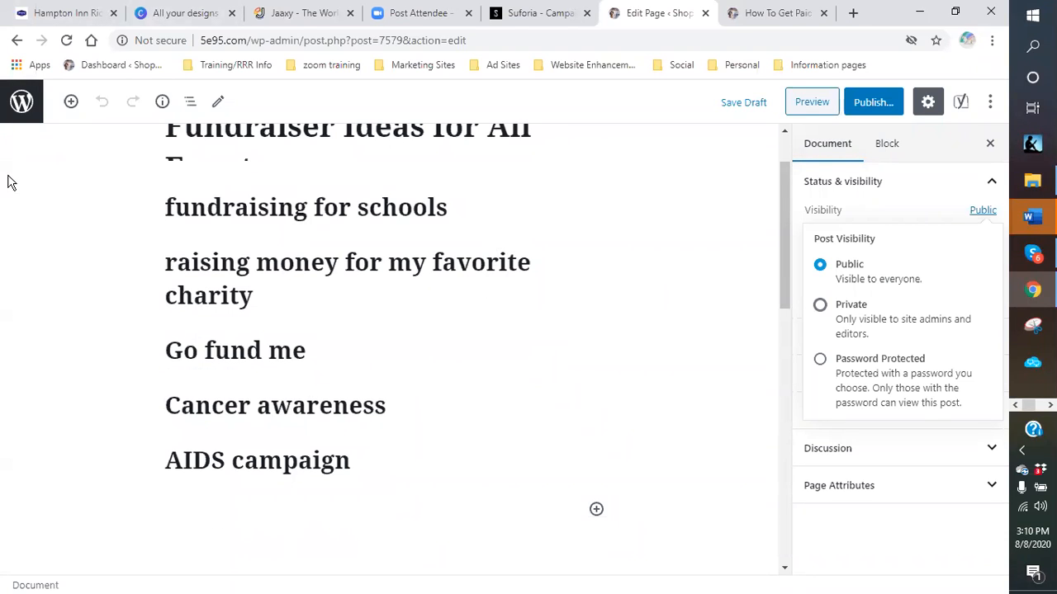
- Exit the editor to the Drafts (52) list and edit 'What is Plant-Based Foods?'
click(20, 106)
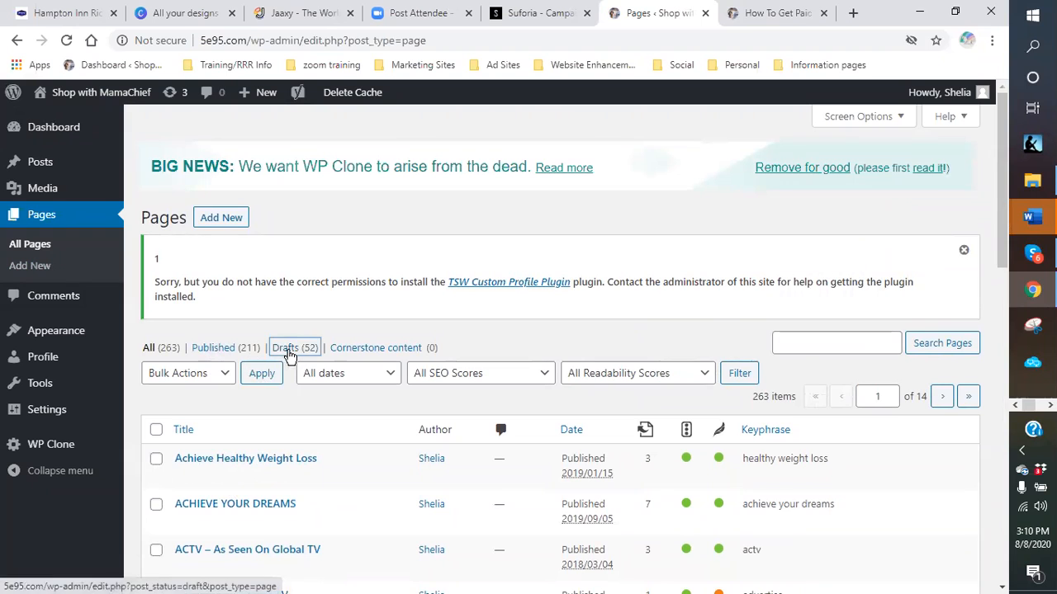
click(281, 347)
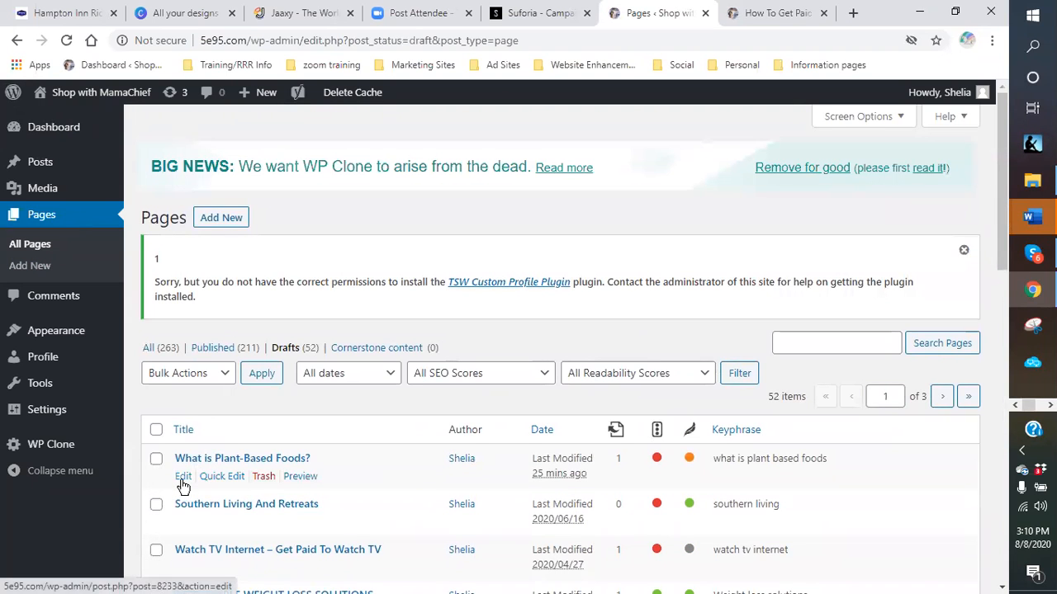
click(183, 478)
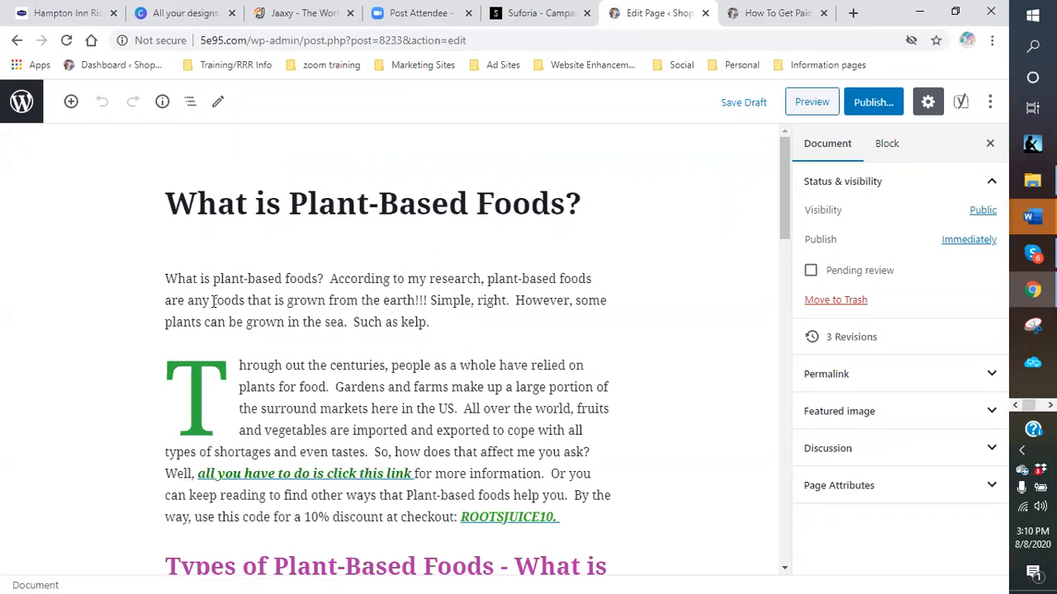
- Copy the full drop-cap paragraph about people relying on plants for food, then go back to the Dashboard
drag(213, 301, 504, 350)
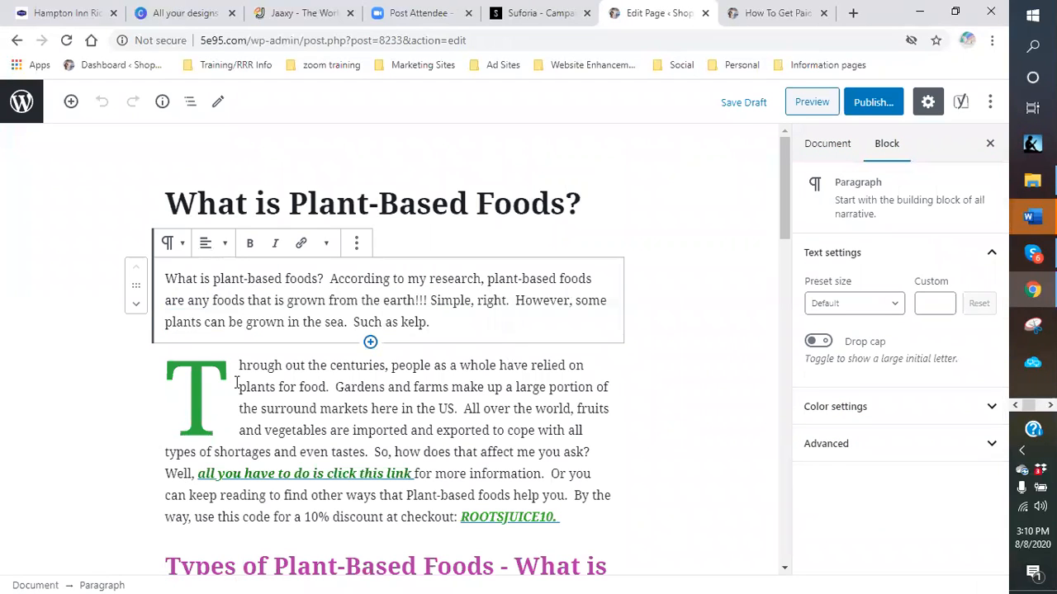
click(471, 361)
drag(168, 368, 564, 514)
click(564, 514)
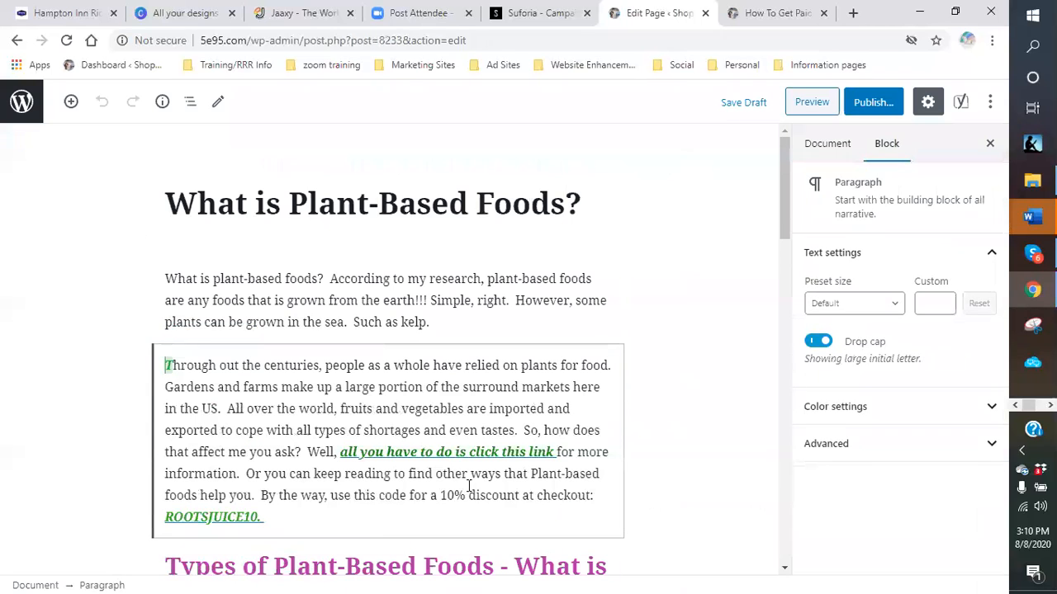
drag(261, 517, 189, 491)
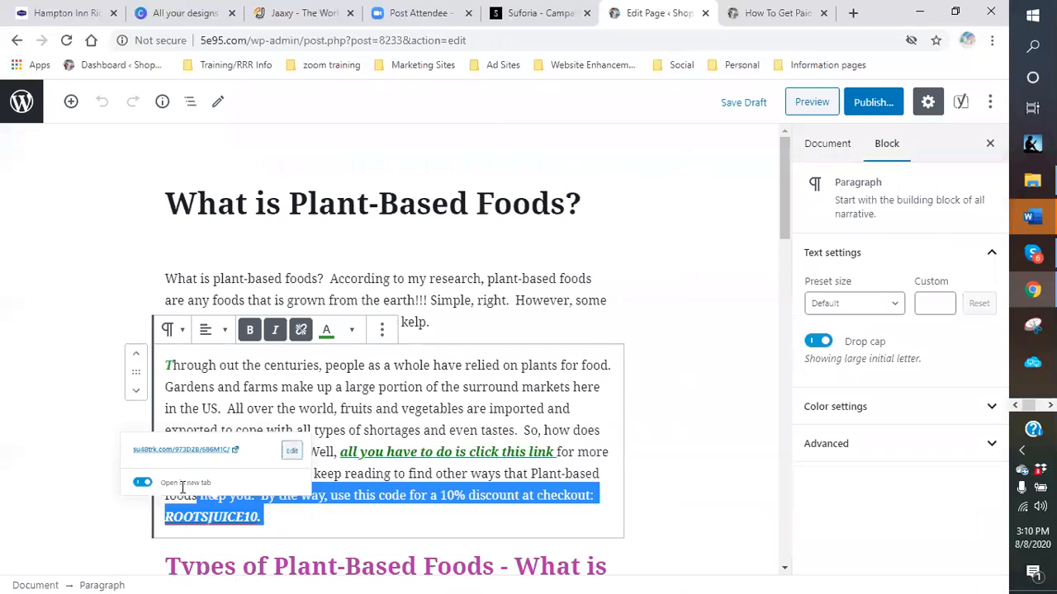
triple_click(212, 393)
right_click(212, 393)
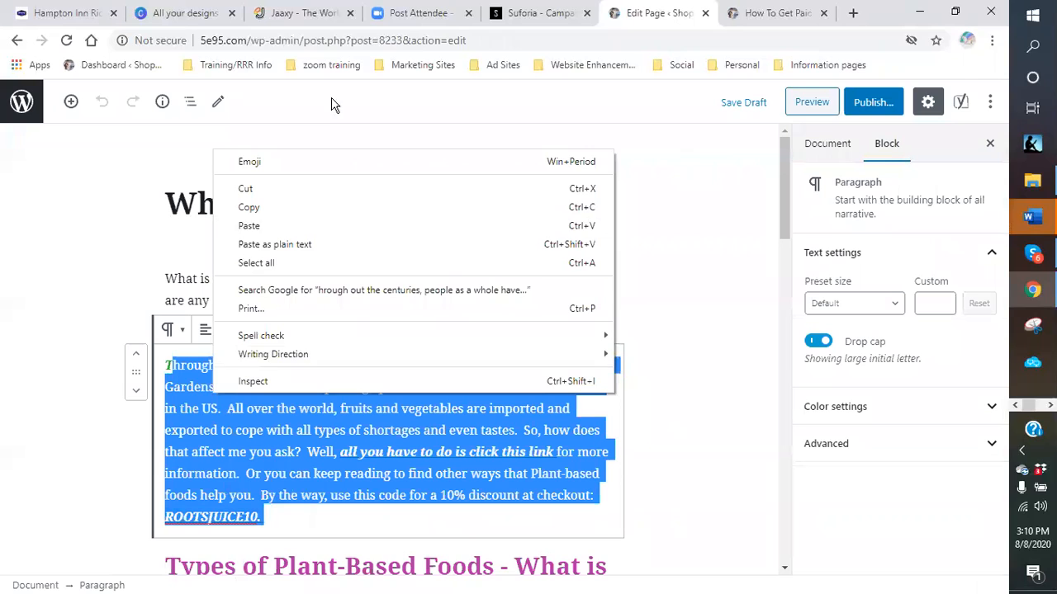
click(268, 205)
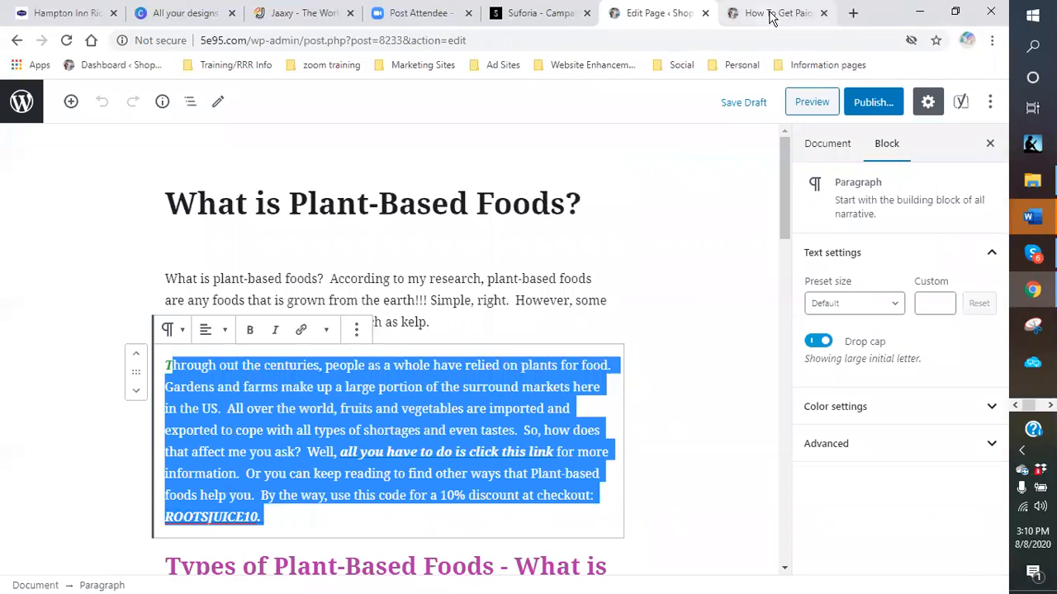
click(108, 68)
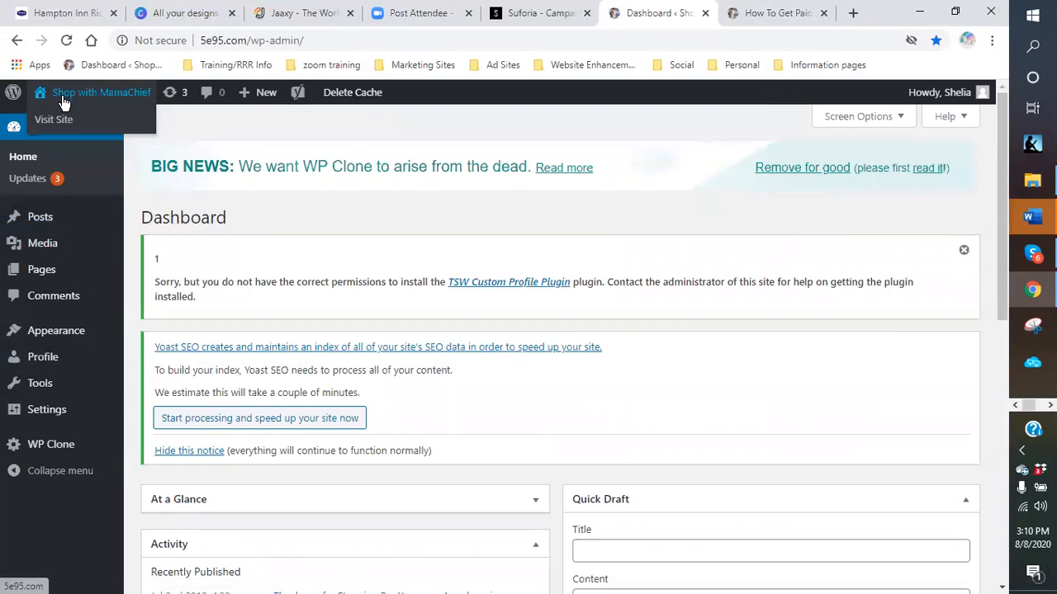
- Visit the live Shop with MamaChief site and go to its Health & Fitness page
click(55, 121)
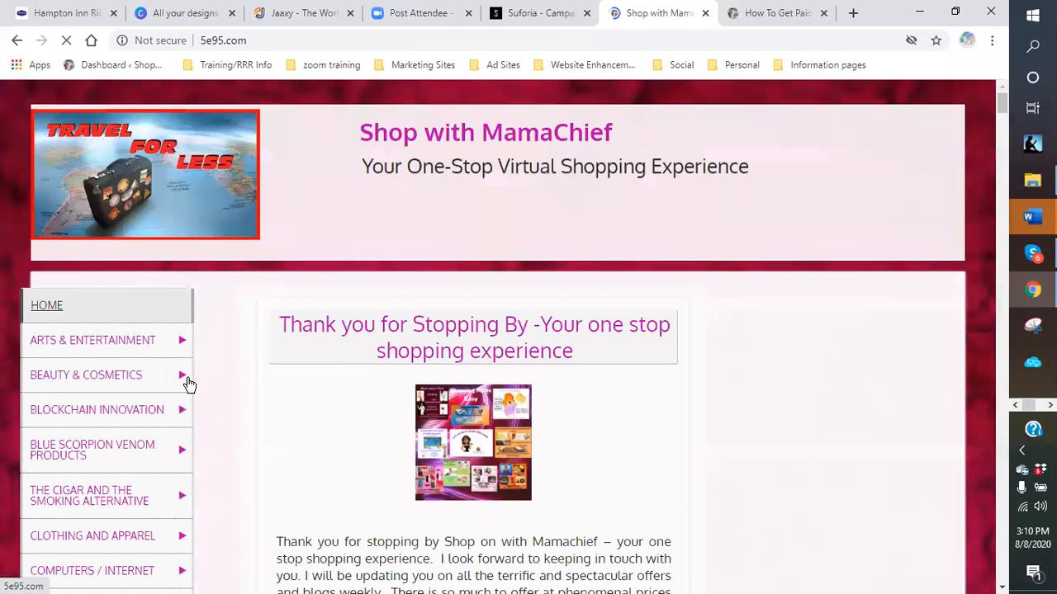
scroll(111, 417, down, 3)
mouse_move(111, 416)
scroll(111, 417, down, 2)
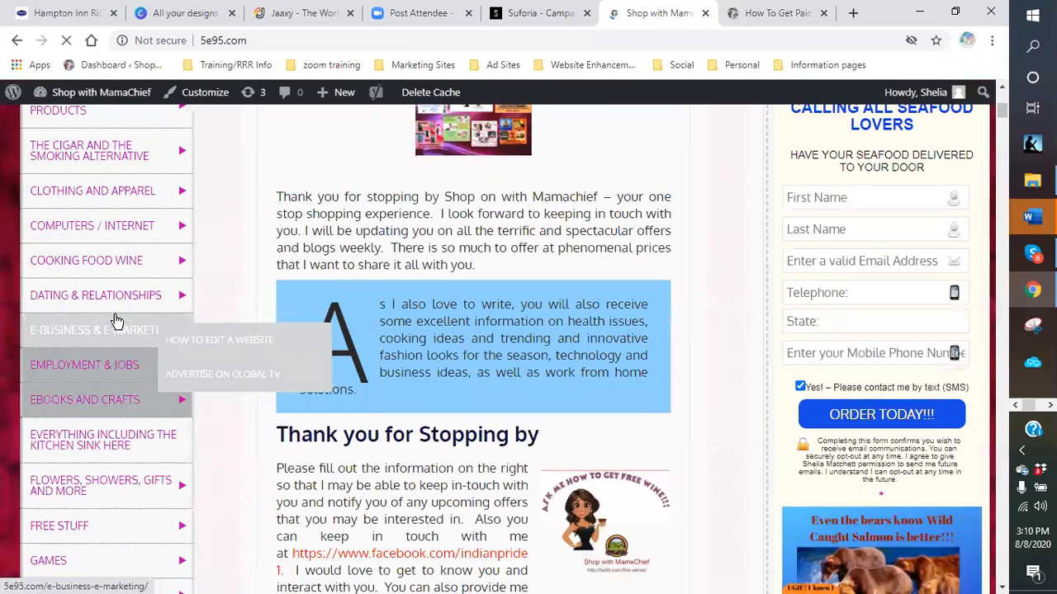
scroll(69, 470, down, 1)
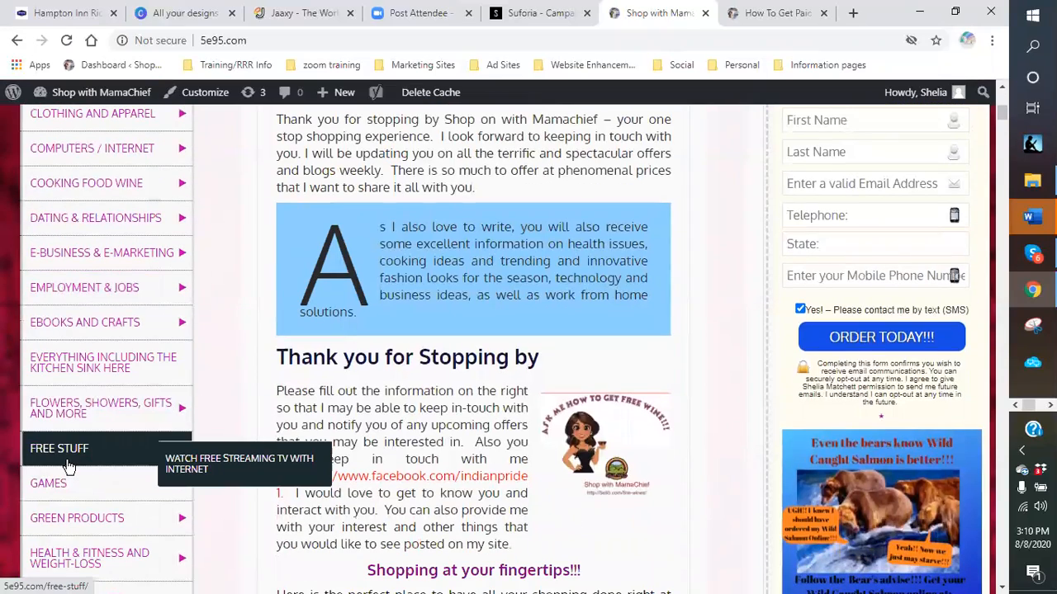
scroll(69, 468, down, 1)
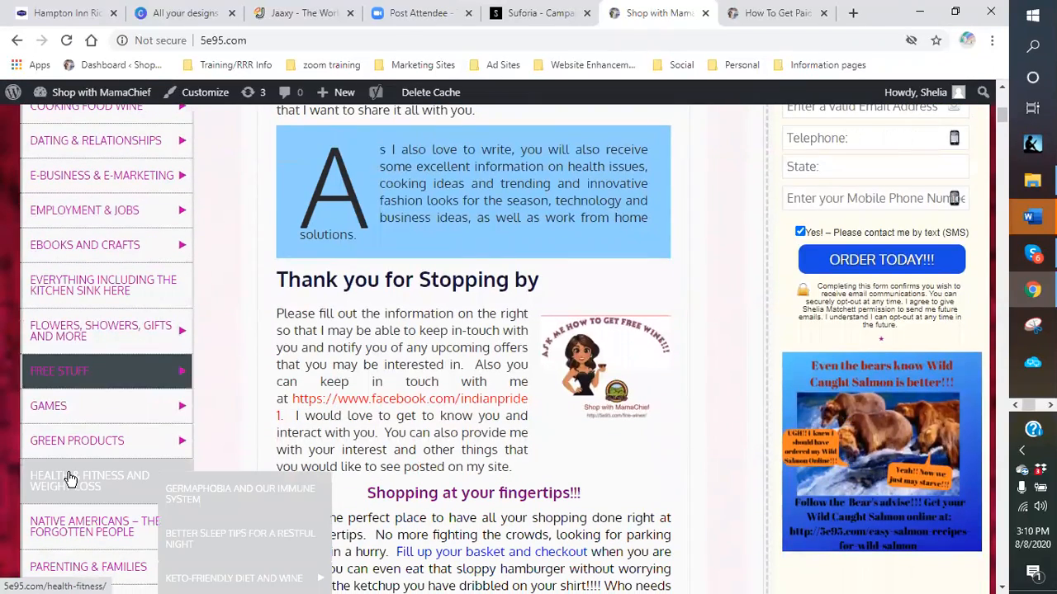
click(70, 478)
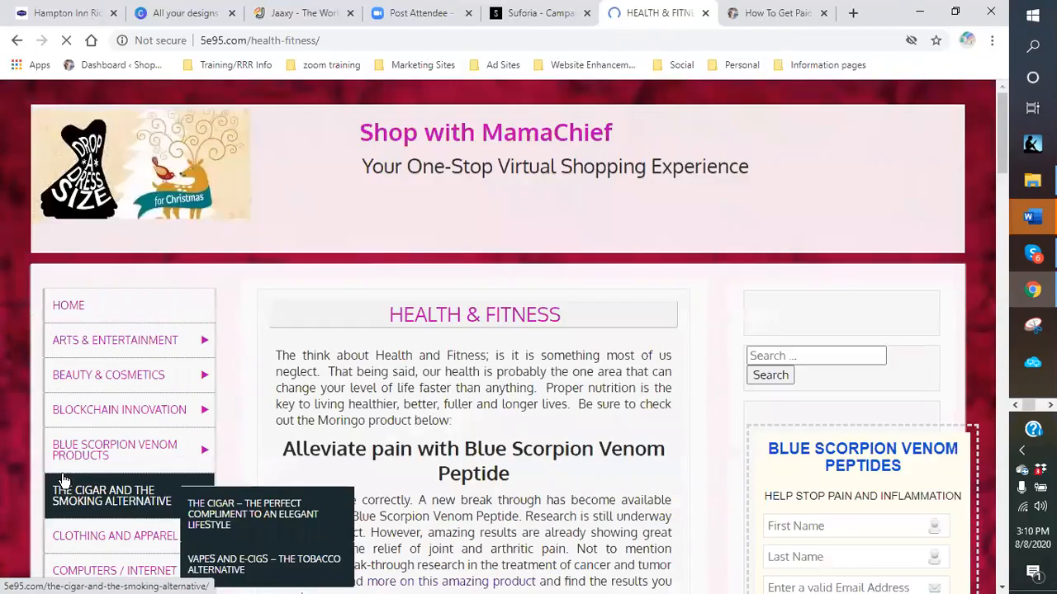
- Open the Health & Fitness page in the block editor with Edit Page
mouse_move(165, 418)
scroll(458, 405, down, 5)
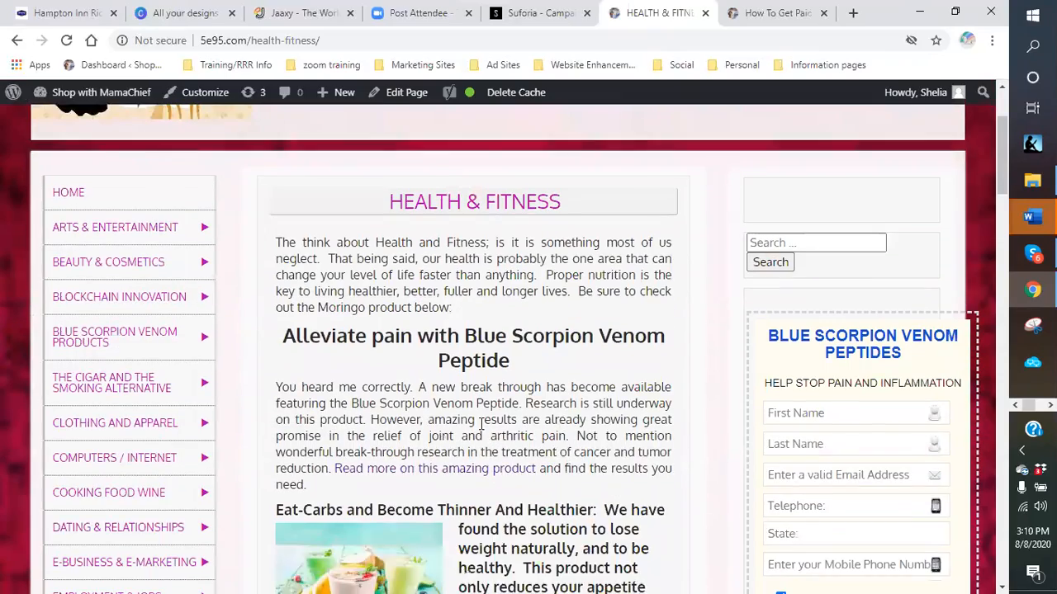
scroll(459, 404, down, 6)
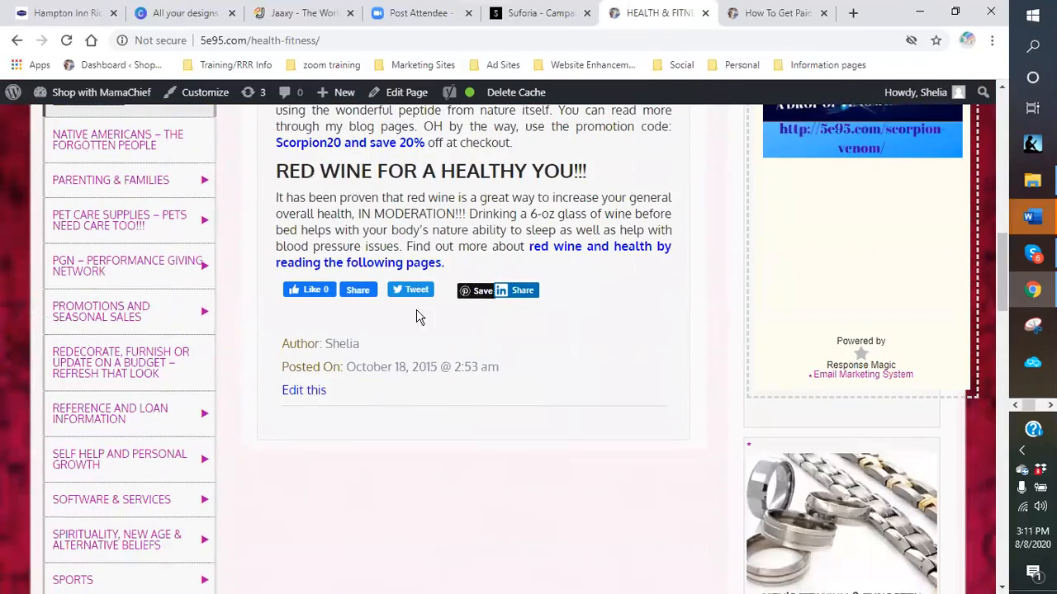
click(405, 98)
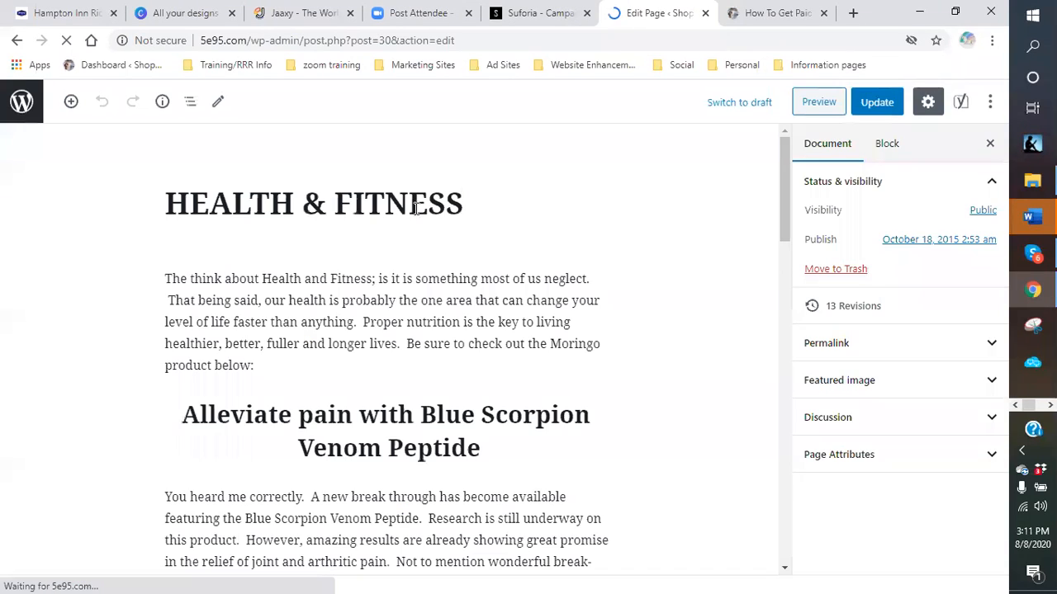
- Add a heading 'Get your plant-based products now!!' after the Red Wine paragraph
scroll(406, 404, down, 10)
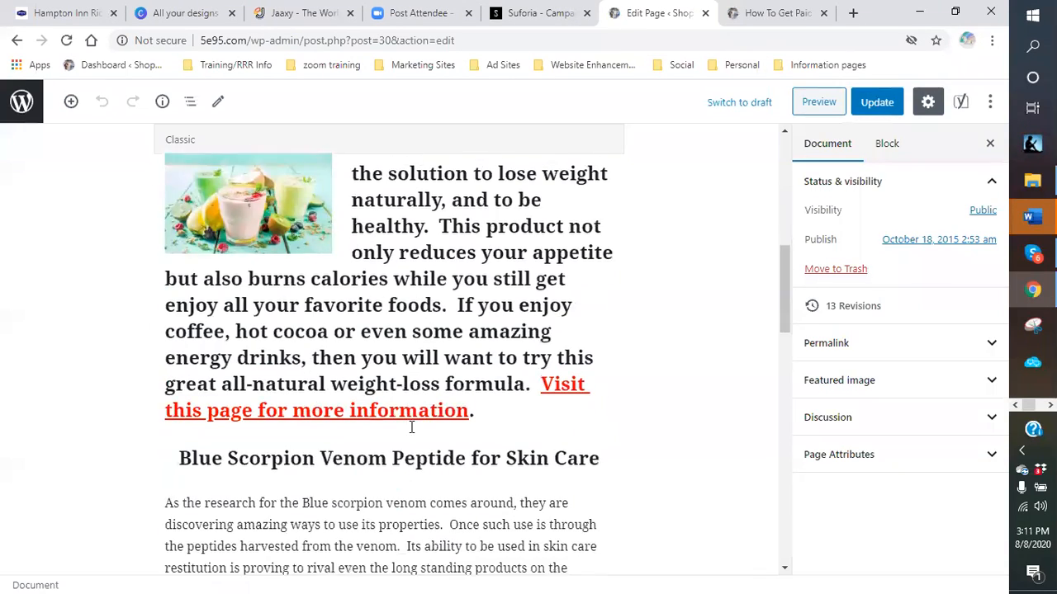
scroll(405, 402, down, 4)
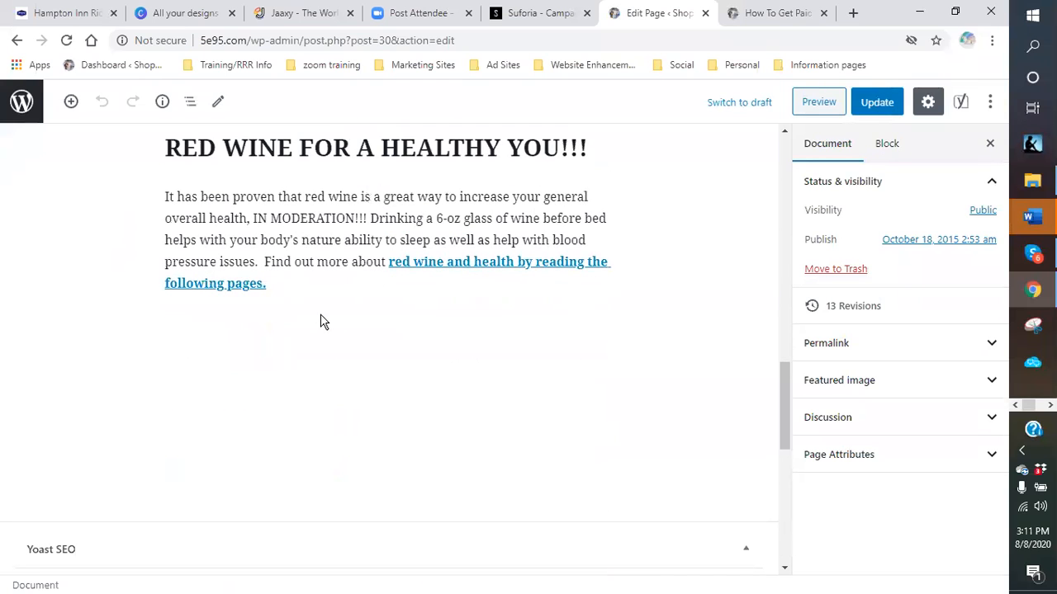
click(289, 284)
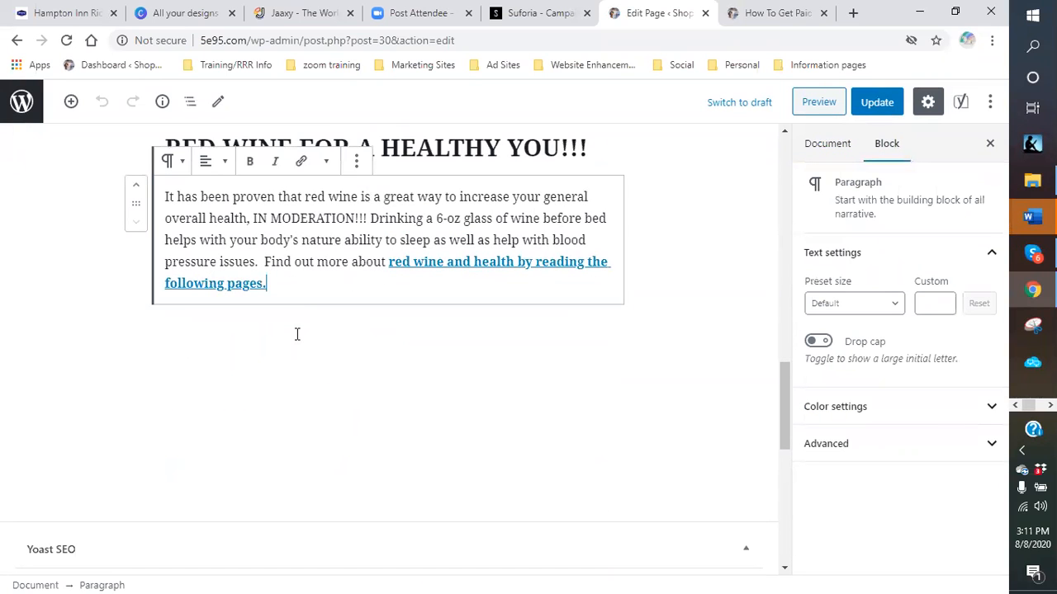
click(297, 333)
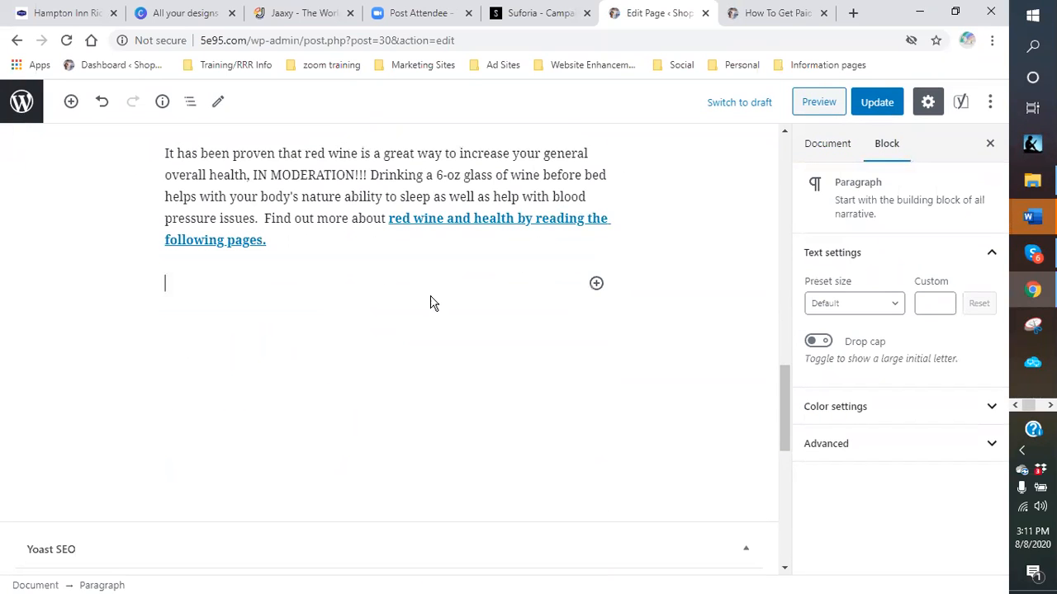
click(597, 285)
click(738, 444)
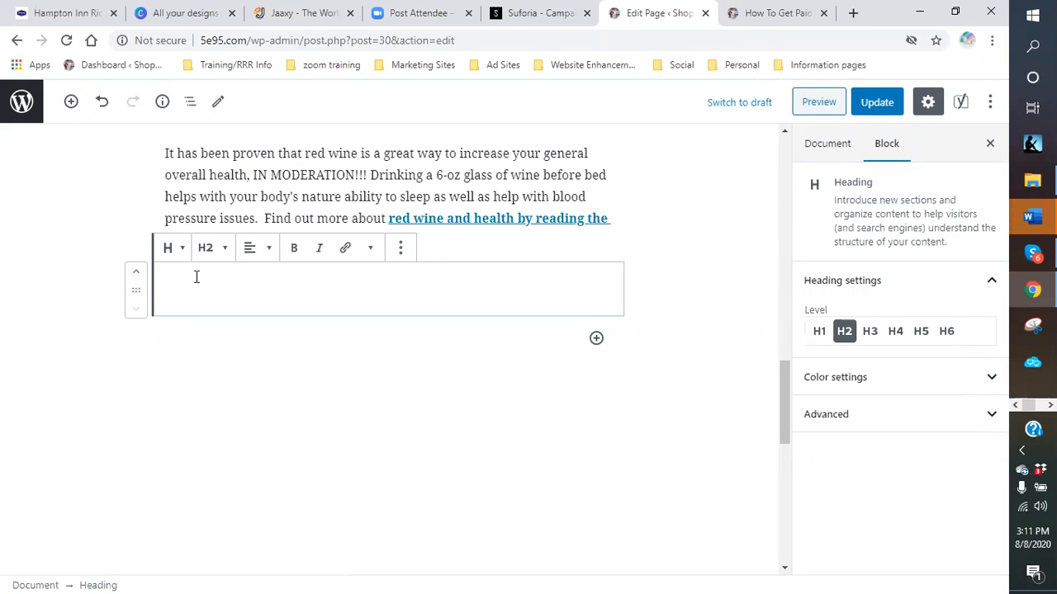
text(Get)
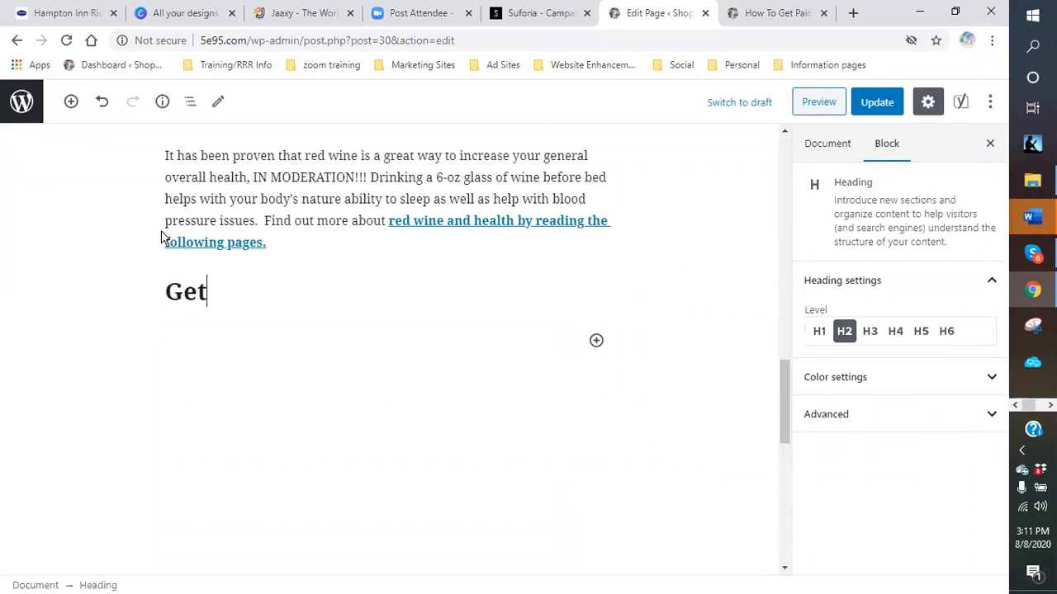
text( your plan)
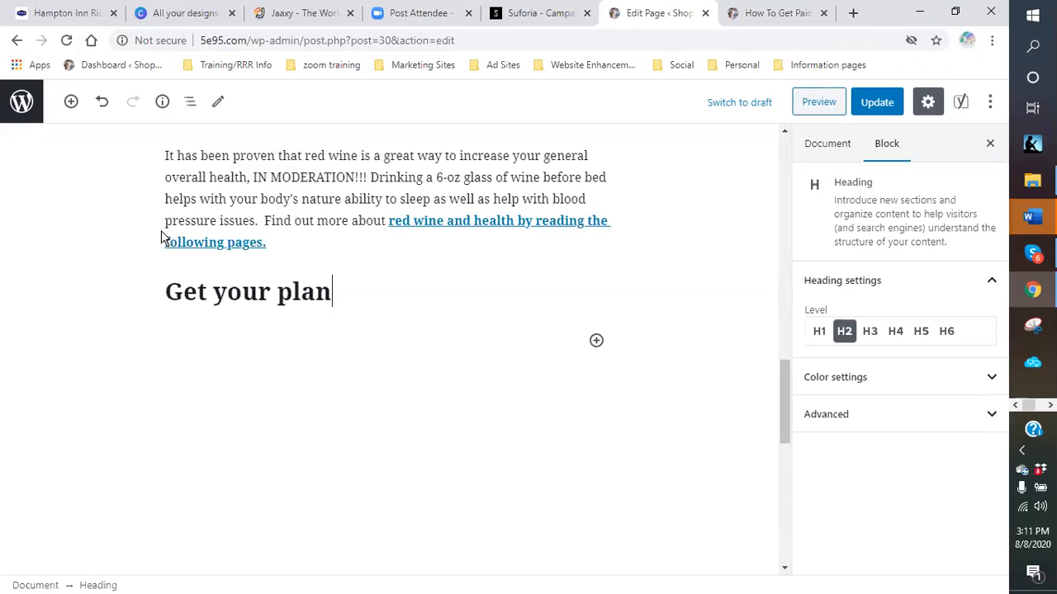
text(t-based prod)
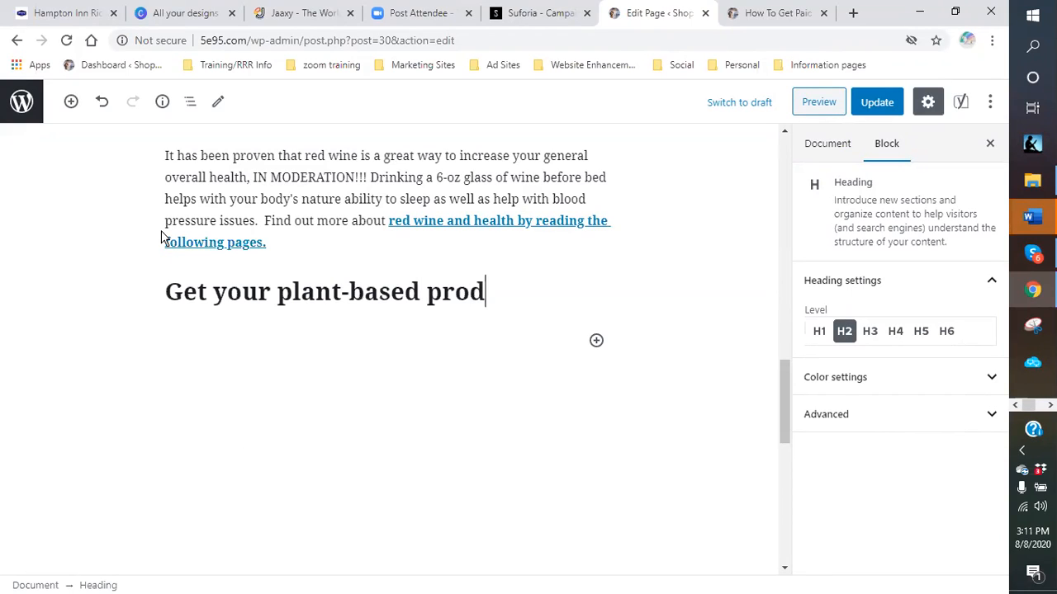
text(ucts)
key(BackSpace)
key(BackSpace)
text(cts )
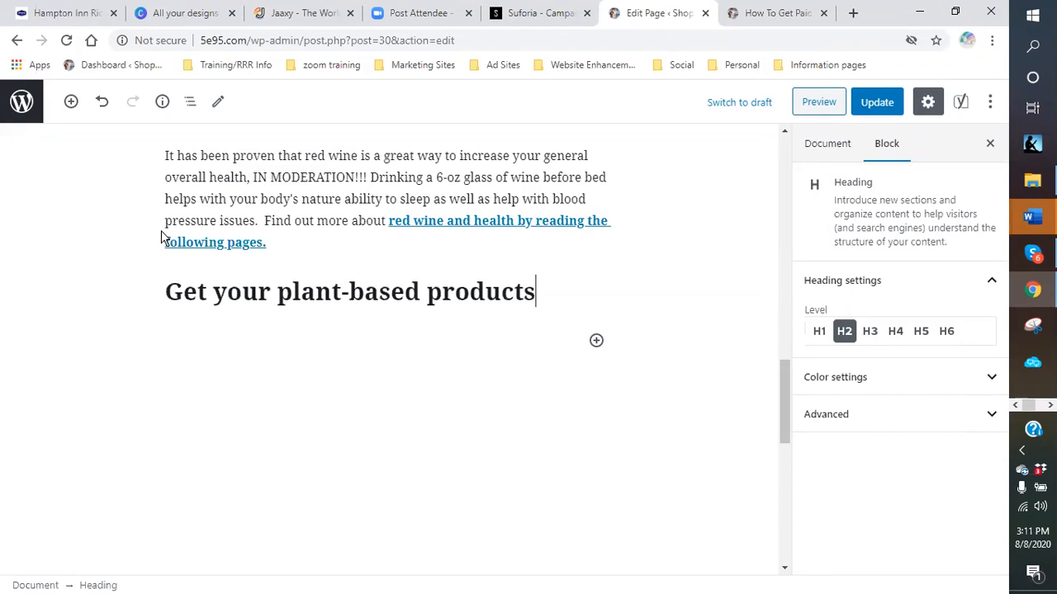
text(now!!)
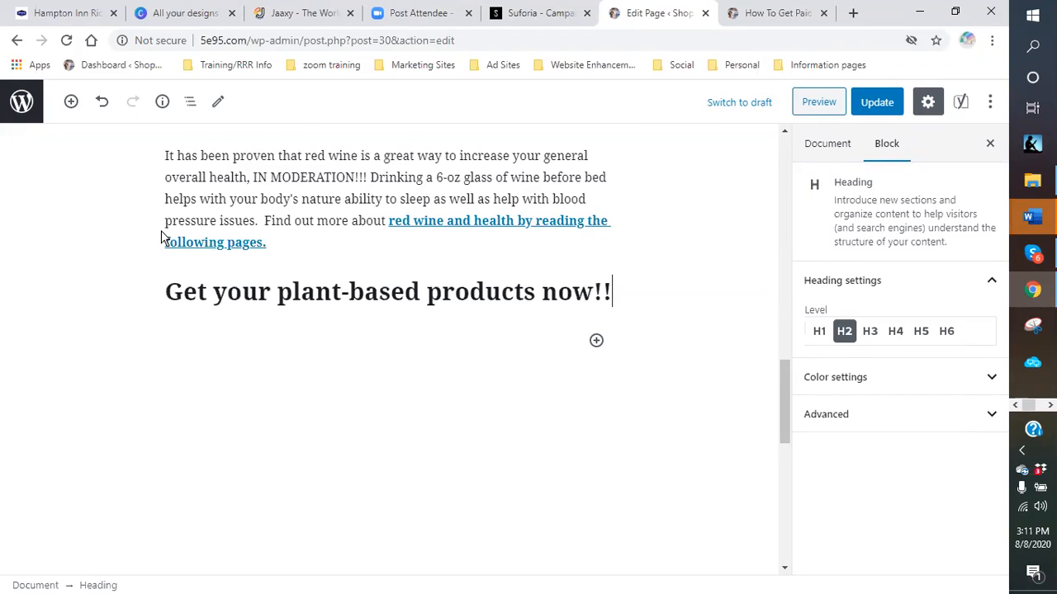
- Paste the plant-food paragraph below the heading and capitalize its opening word 'Through'
key(Return)
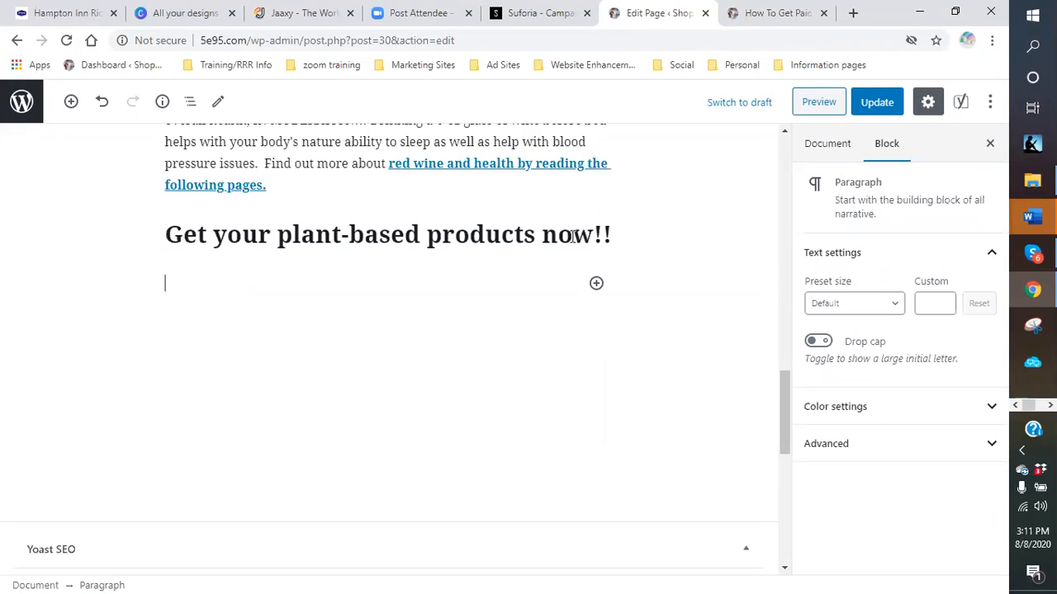
click(596, 283)
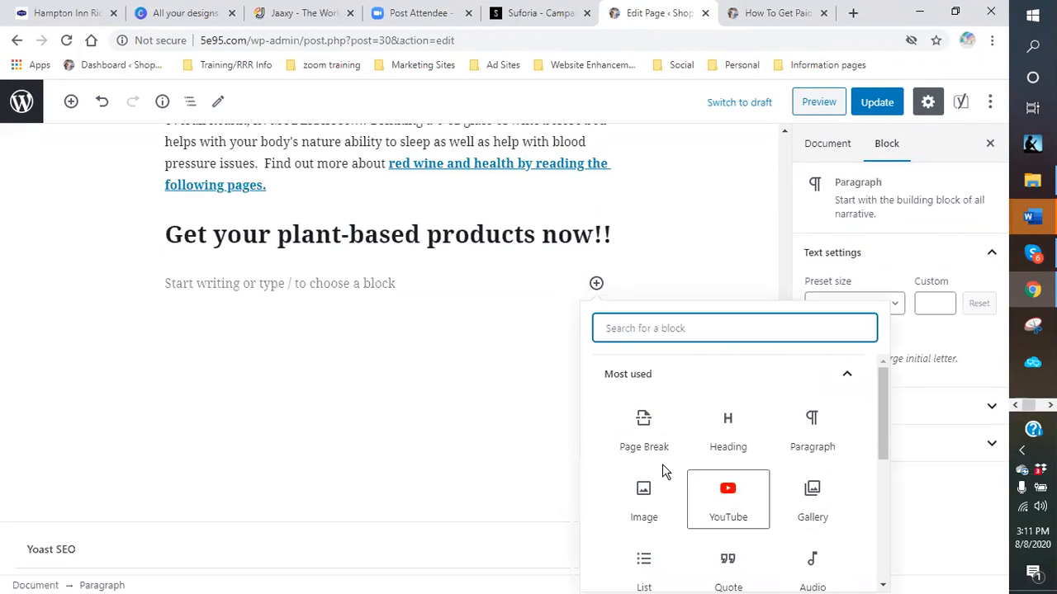
click(809, 448)
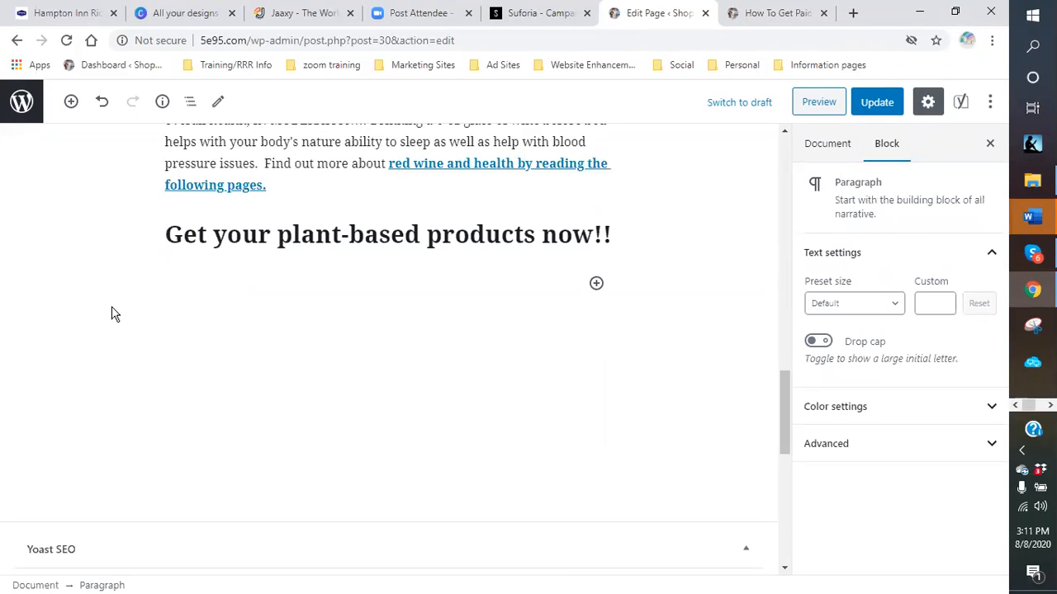
right_click(165, 281)
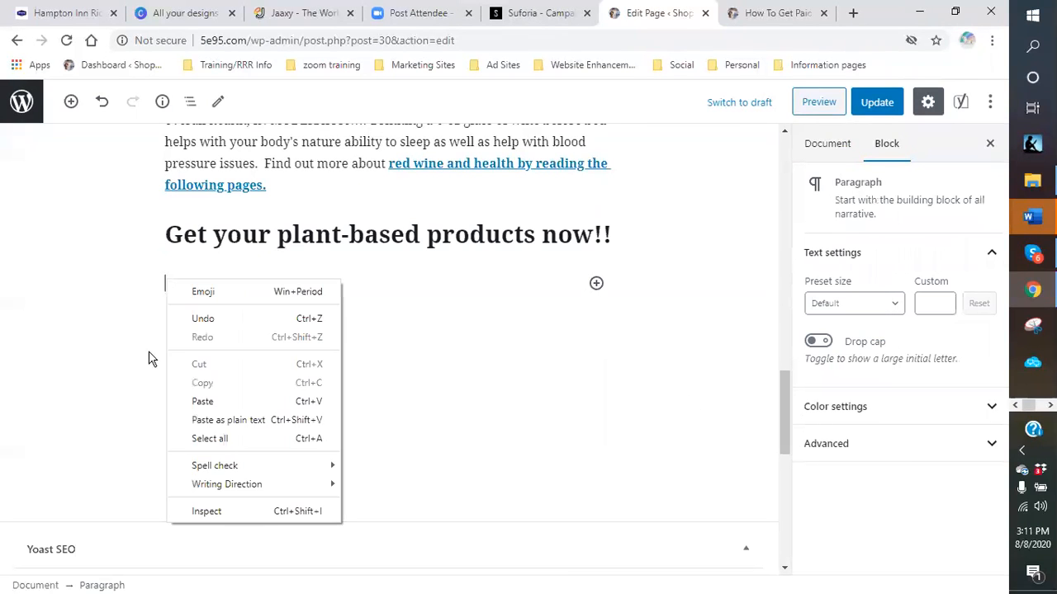
click(199, 405)
click(166, 283)
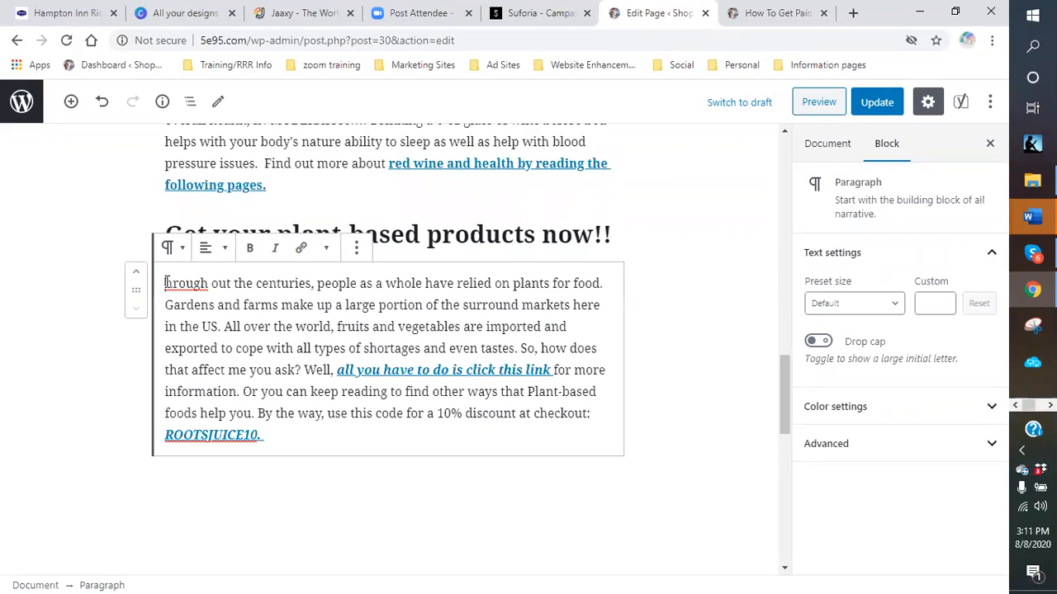
text(T)
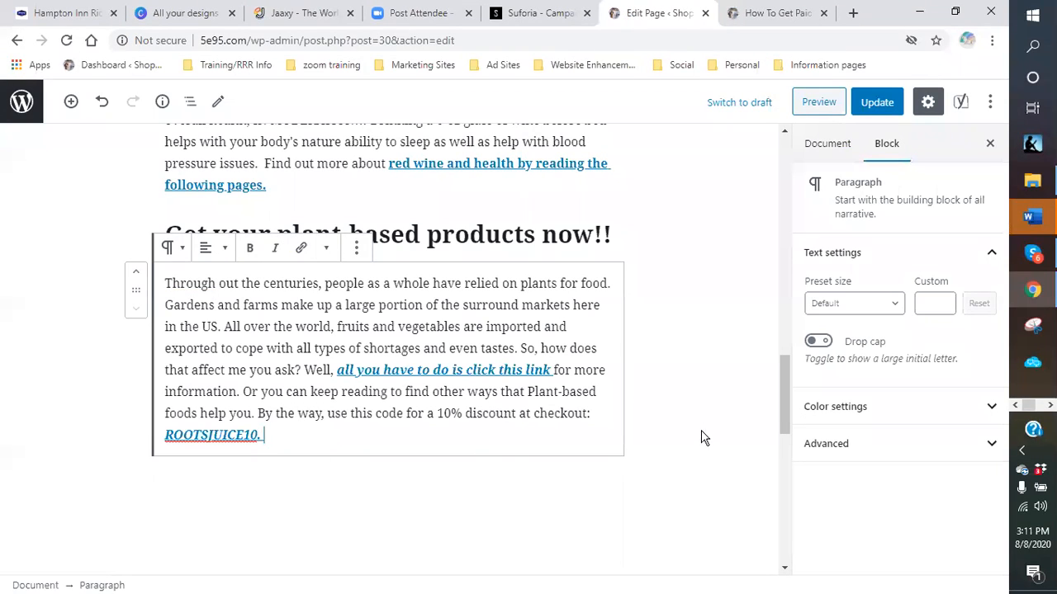
click(674, 410)
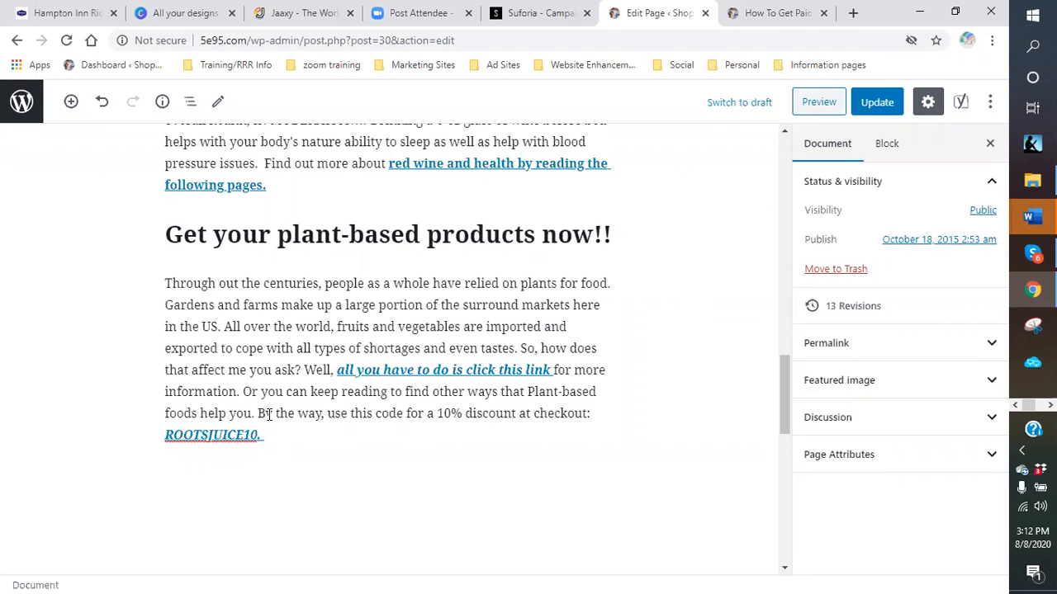
- Save the Health & Fitness page with Update
click(317, 437)
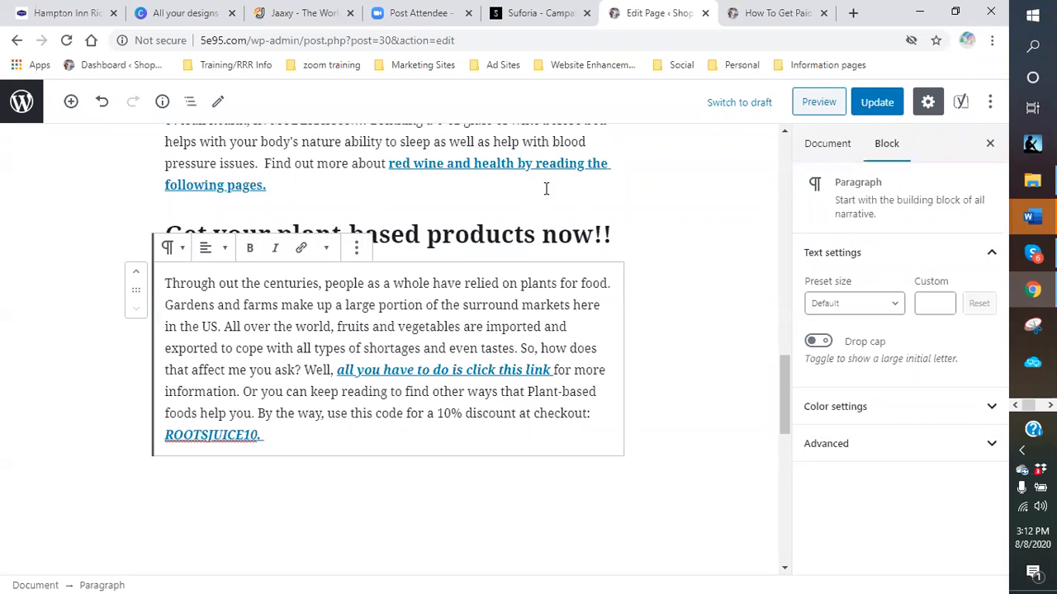
click(880, 107)
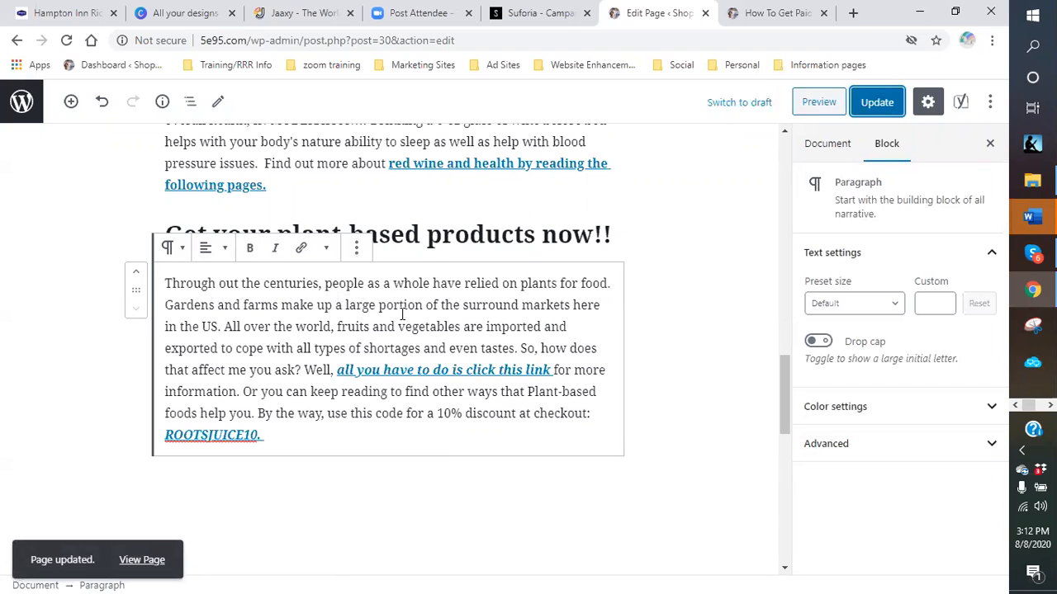
click(307, 453)
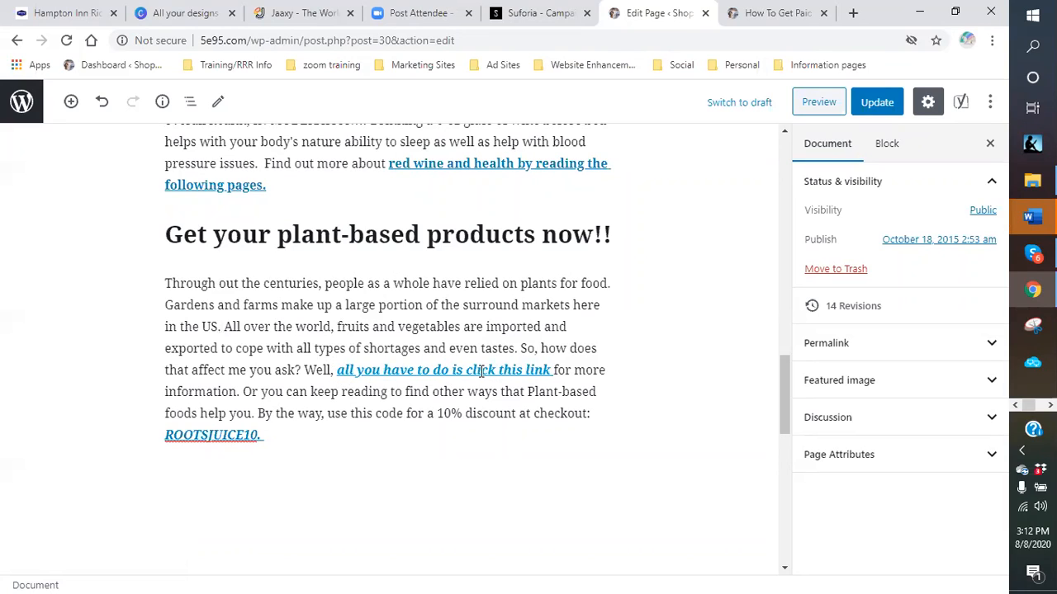
mouse_move(408, 258)
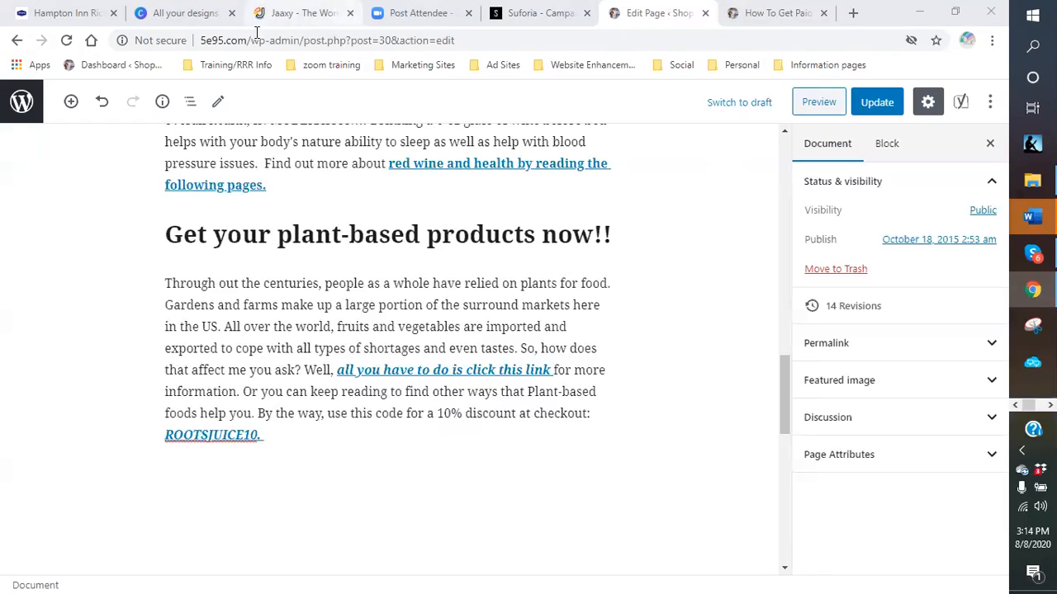
- Leave the page editor for the WordPress list of all pages
scroll(676, 306, up, 4)
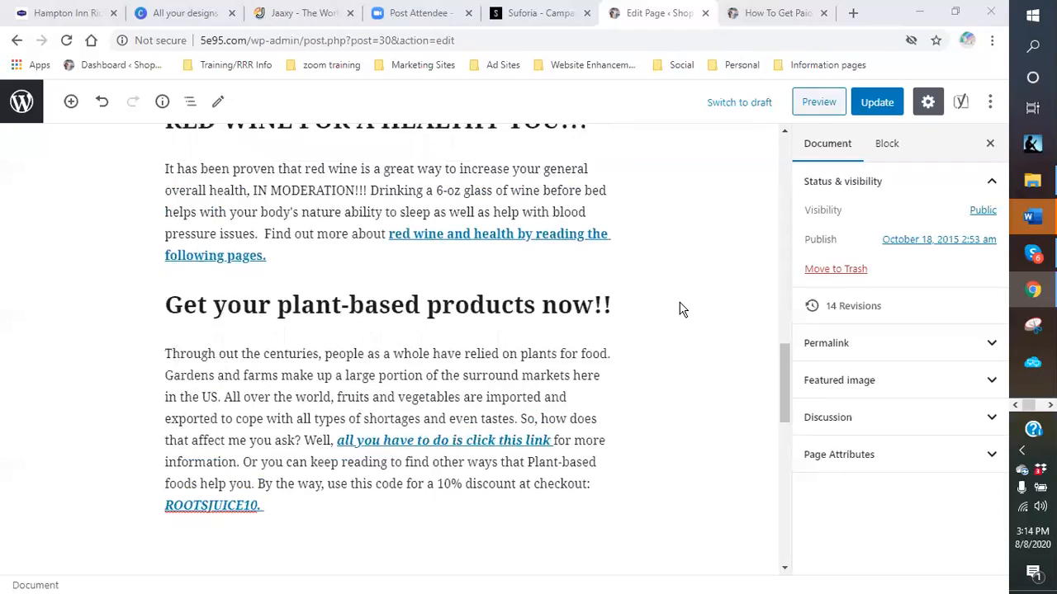
scroll(679, 309, up, 10)
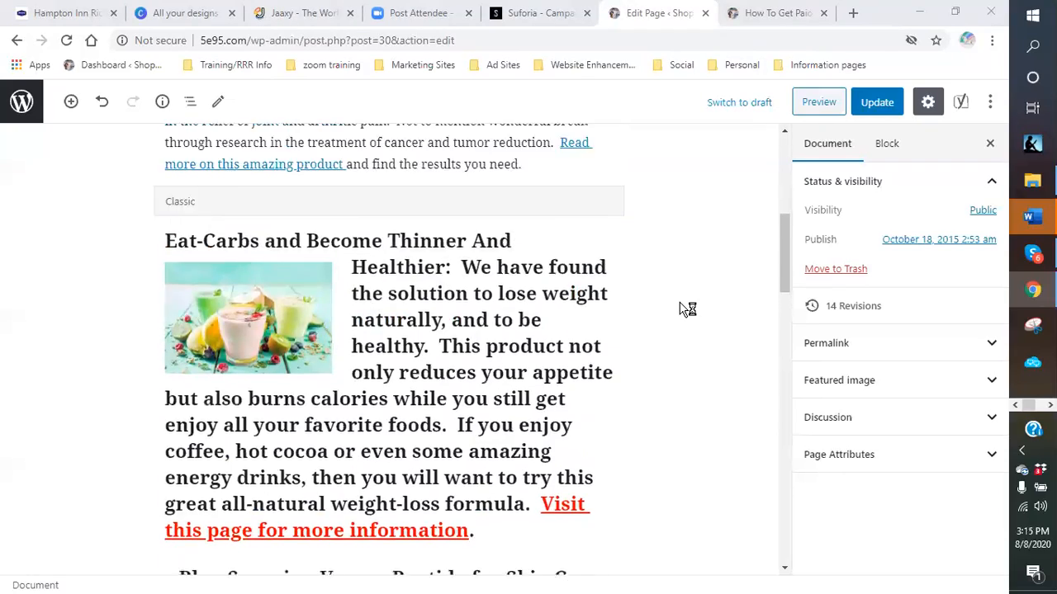
click(24, 105)
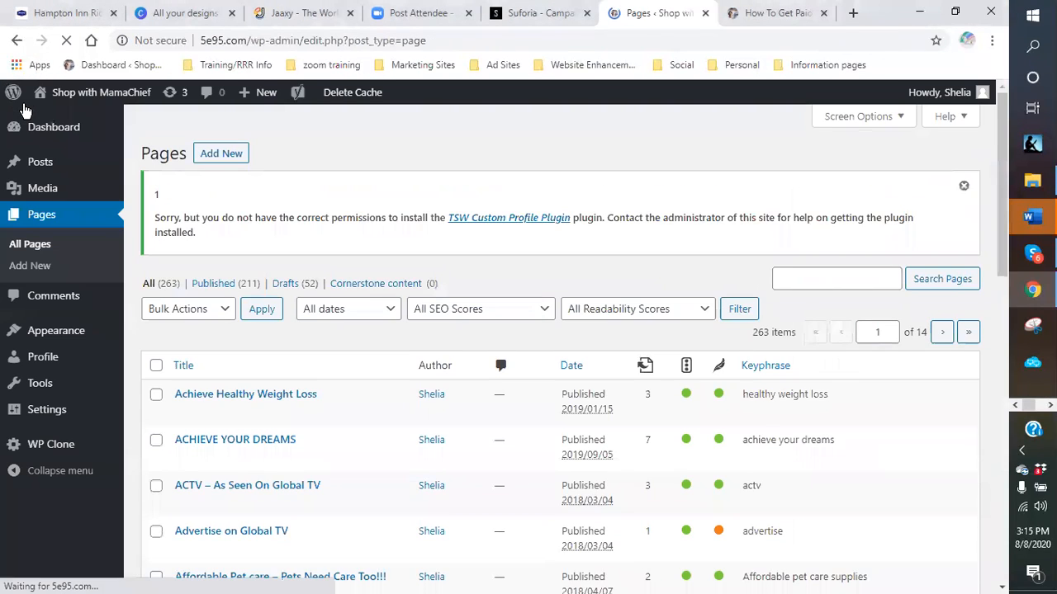
mouse_move(40, 136)
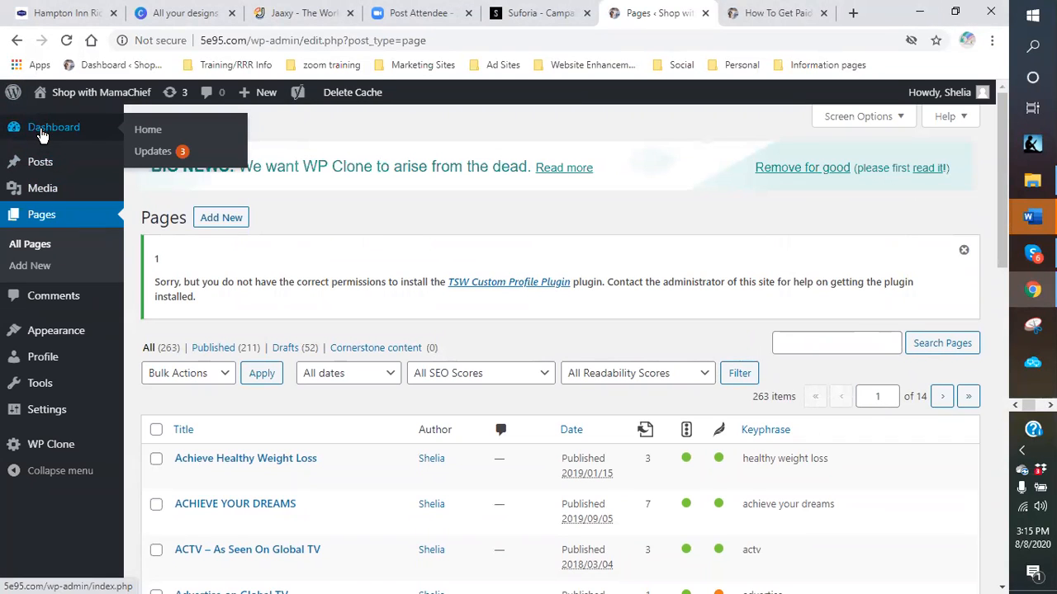
mouse_move(73, 96)
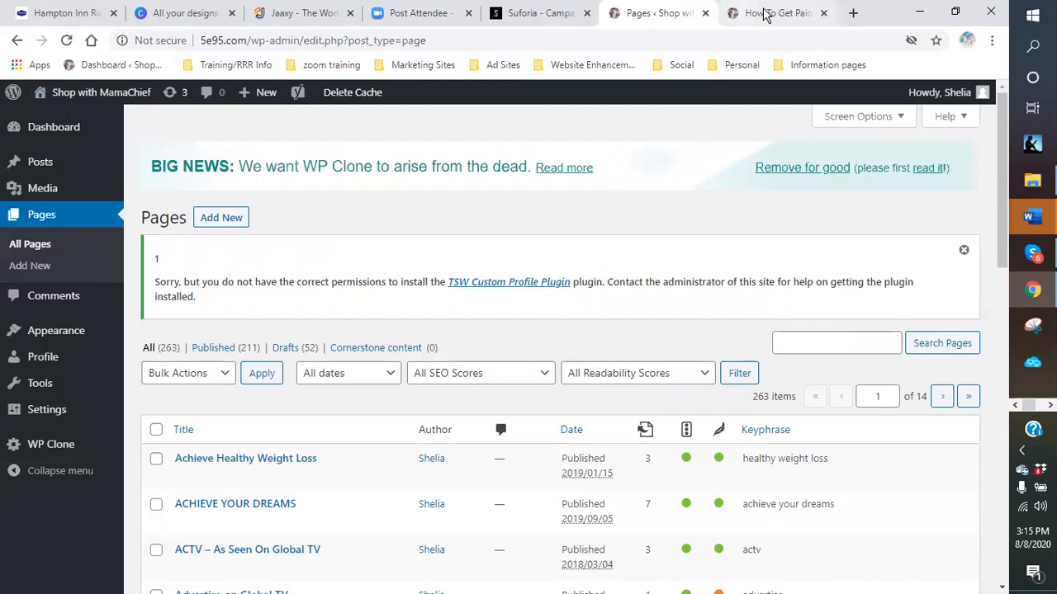
- Close the Suforia and Jaaxy tabs and open a new browser tab
click(587, 12)
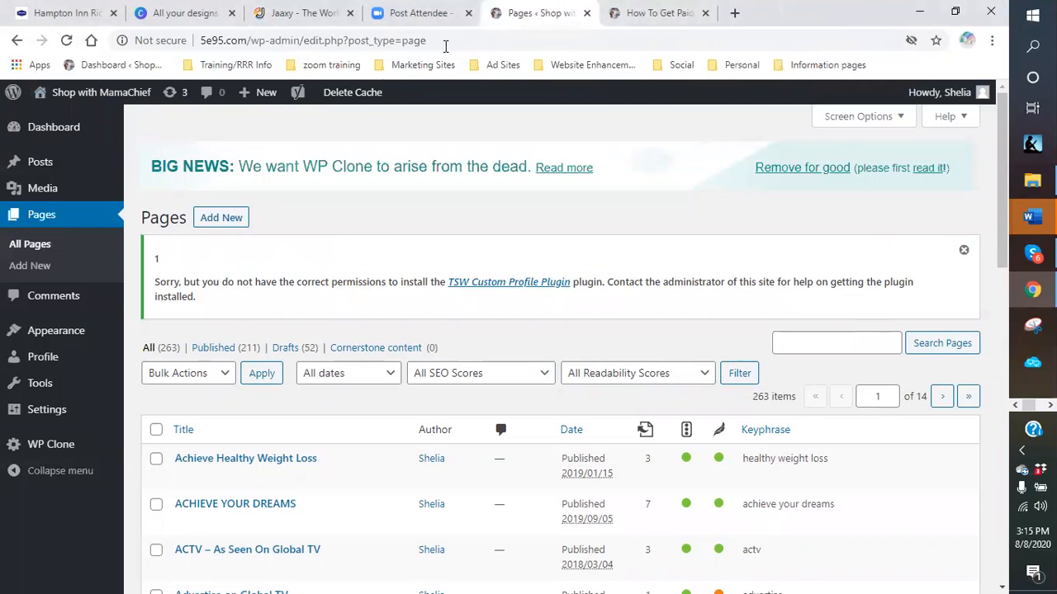
click(409, 14)
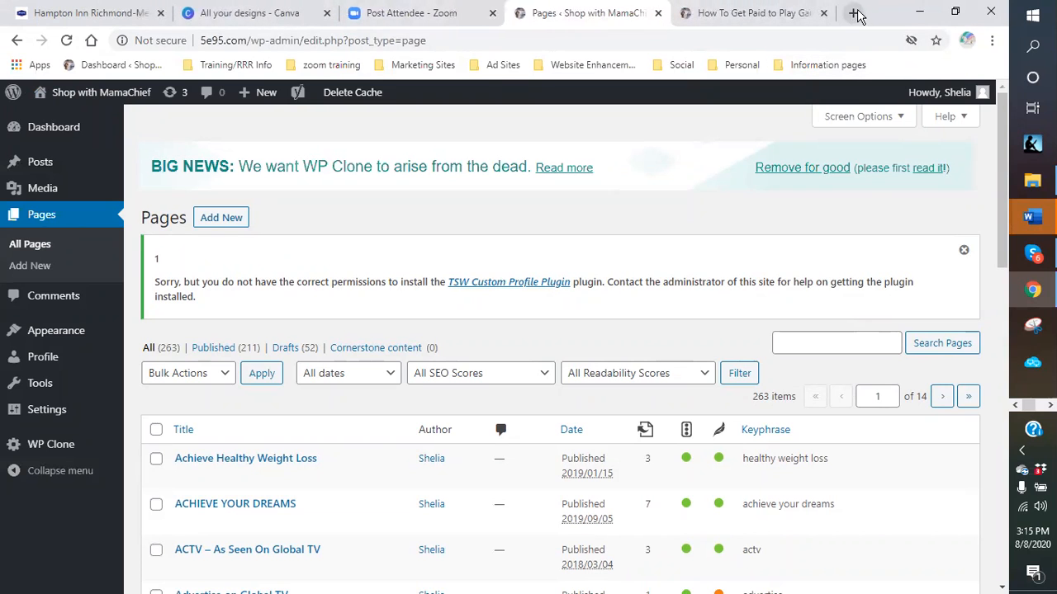
click(855, 13)
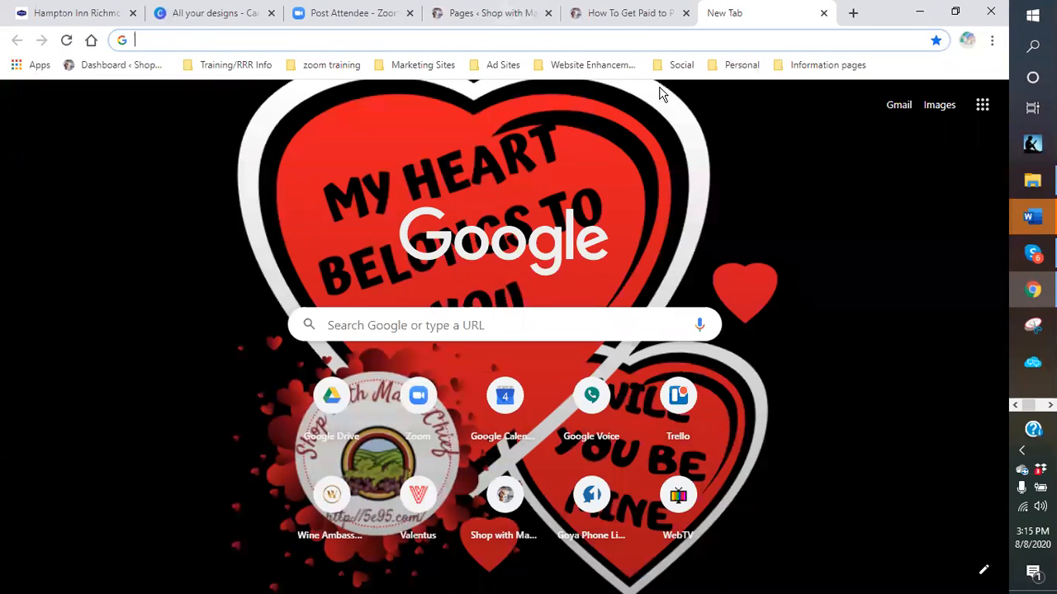
- Open ResponseMagic from the marketing bookmarks and log in with the saved account
click(586, 65)
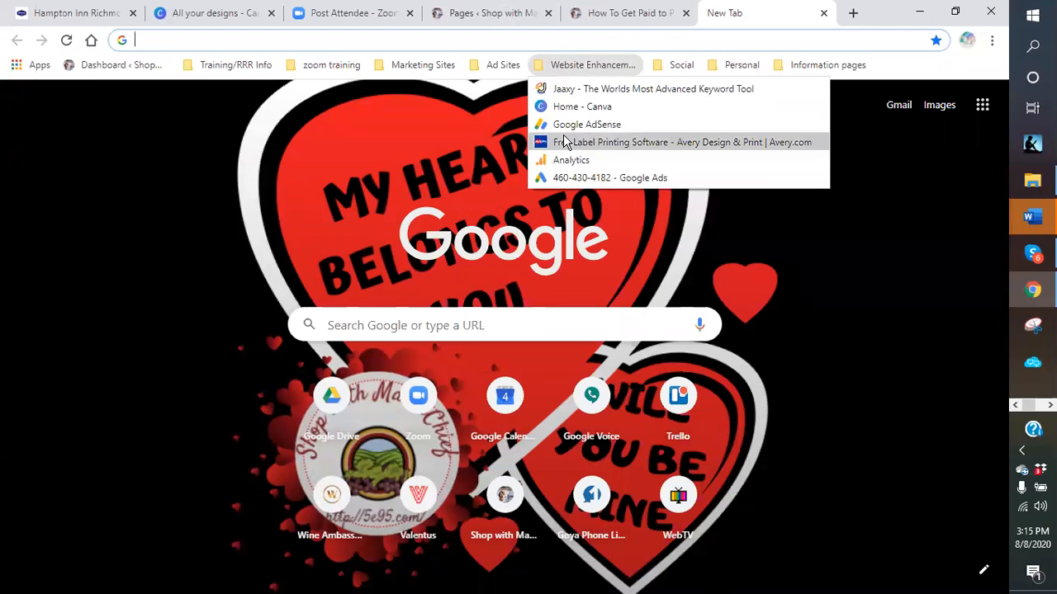
mouse_move(445, 69)
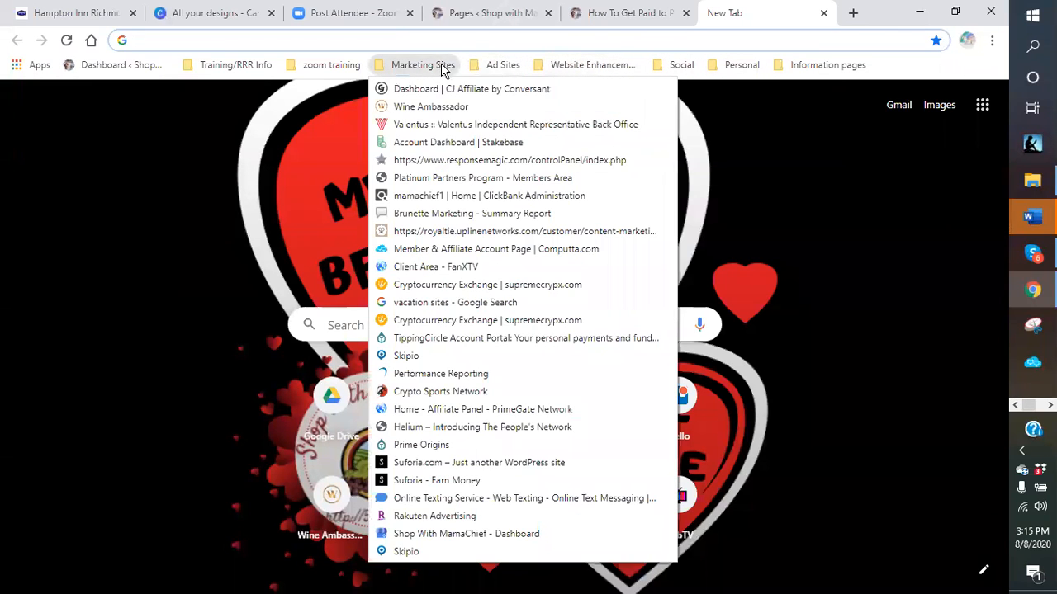
click(450, 159)
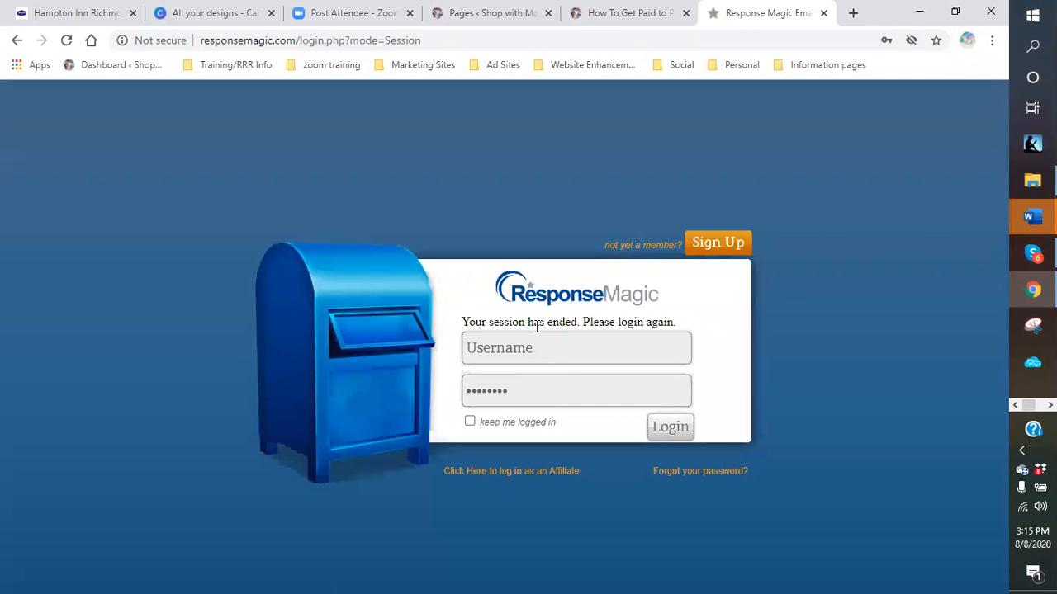
click(530, 345)
click(507, 349)
click(503, 402)
click(671, 428)
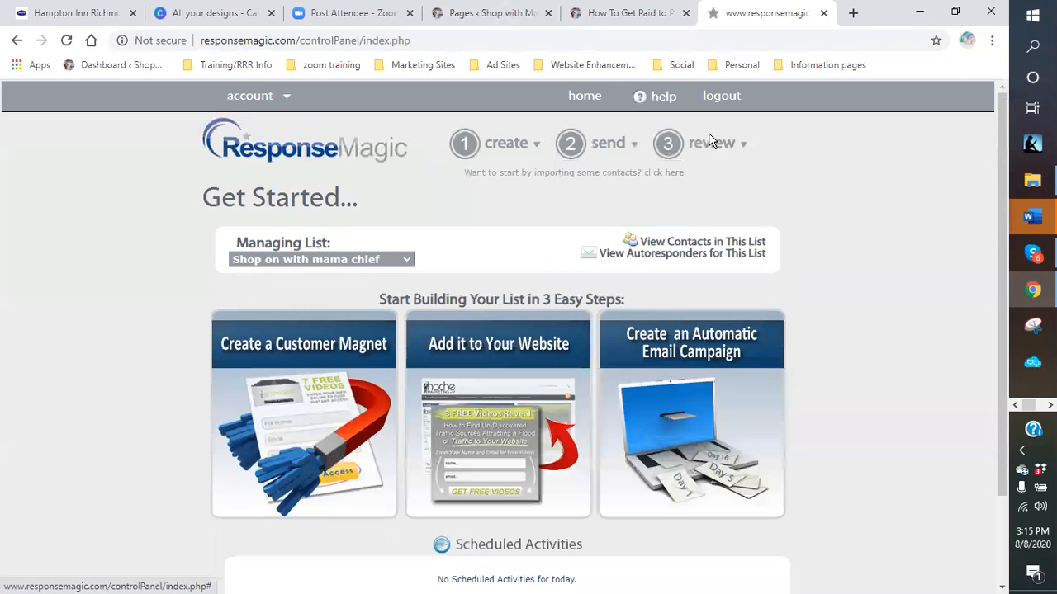
- In Customer Magnets, get the code for BLUE SCORPION VENOM PEPTIDES
mouse_move(742, 150)
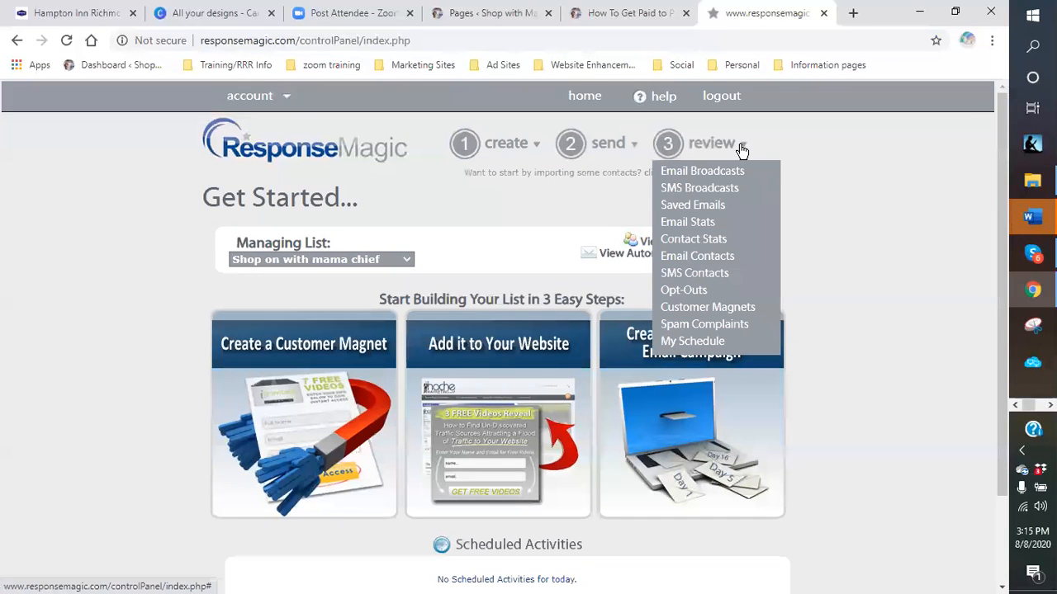
click(715, 313)
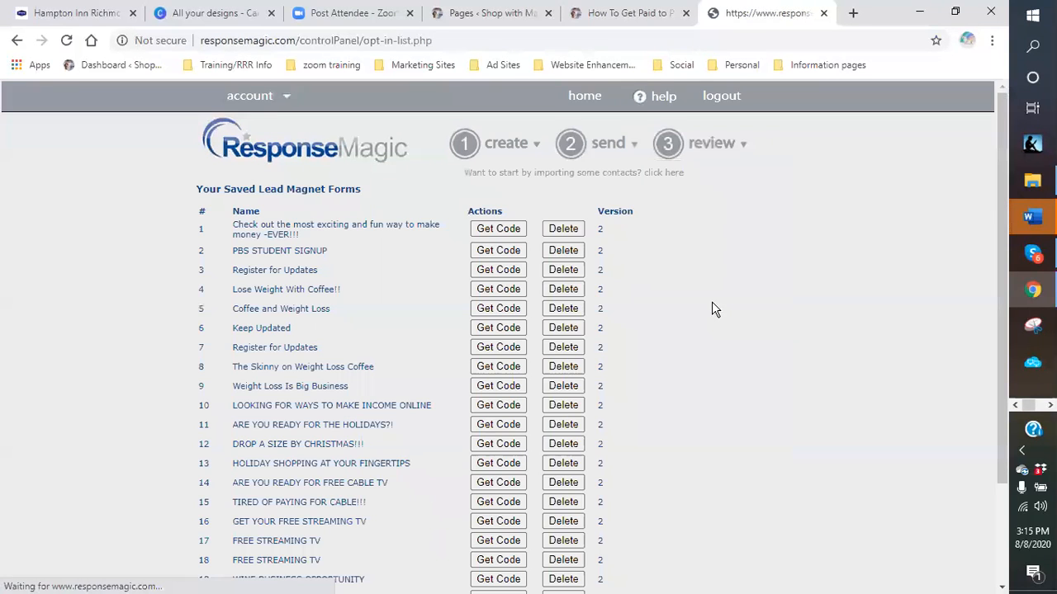
scroll(631, 256, down, 3)
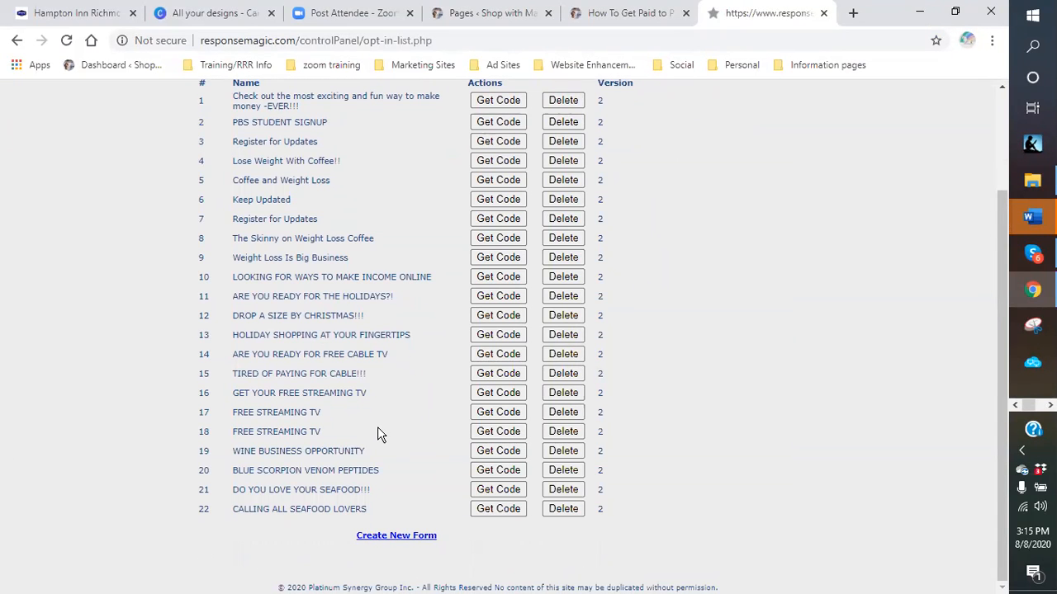
scroll(377, 429, up, 1)
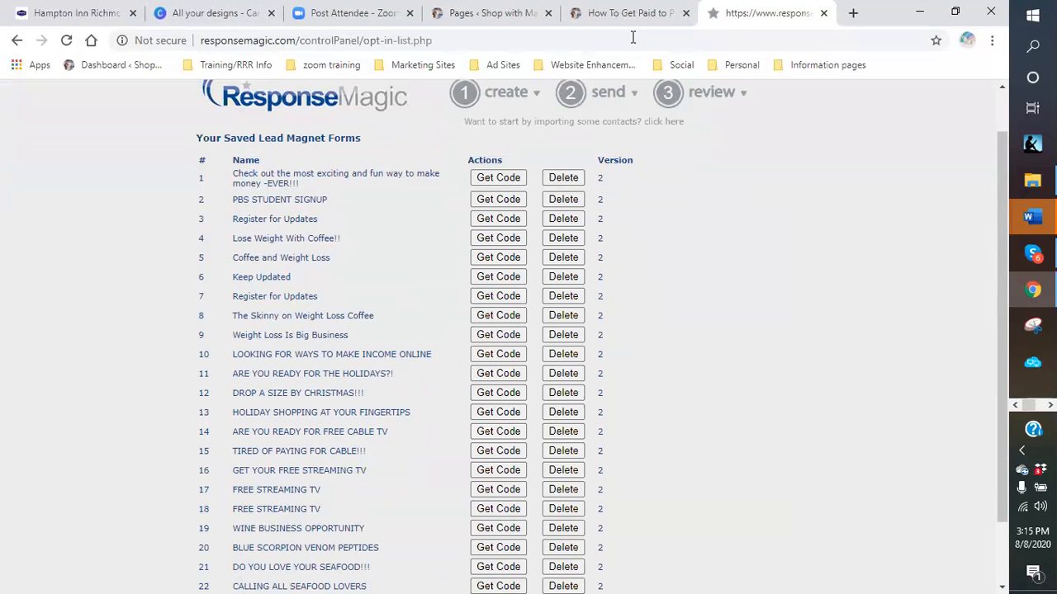
click(615, 14)
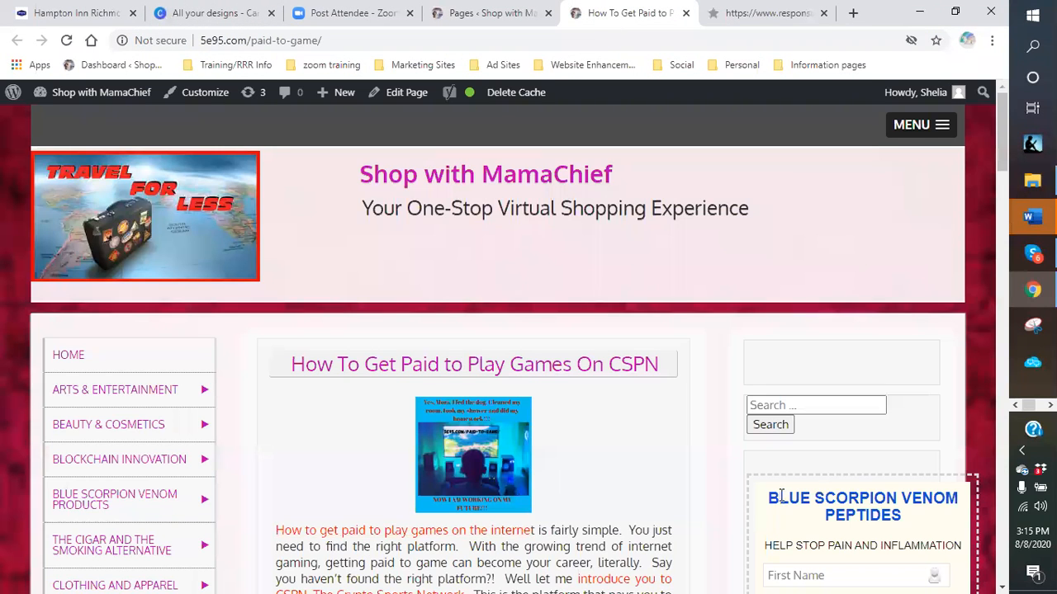
scroll(862, 500, down, 2)
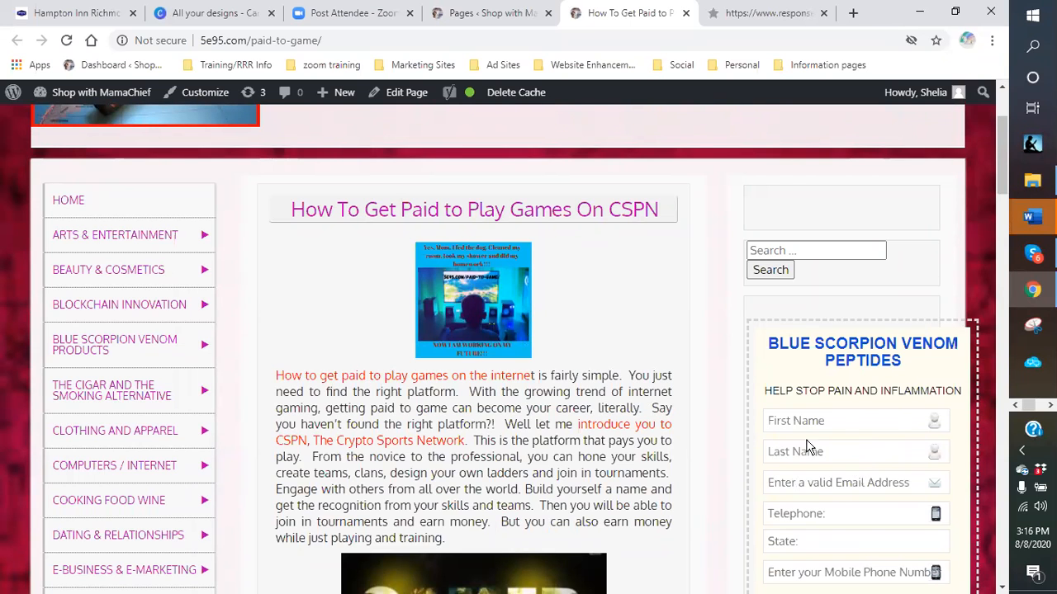
scroll(809, 448, up, 1)
click(770, 15)
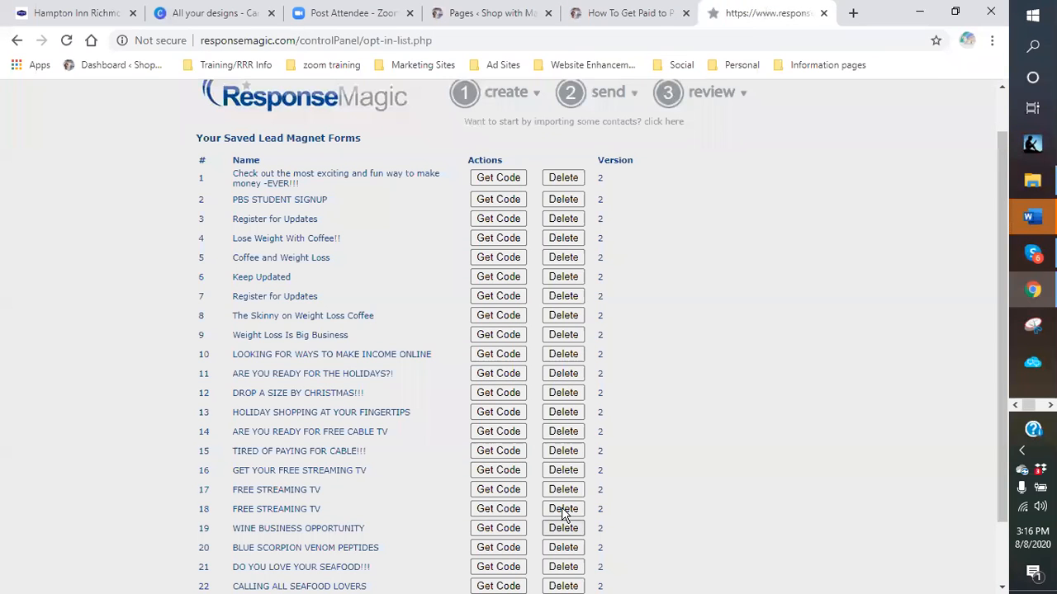
scroll(415, 437, down, 1)
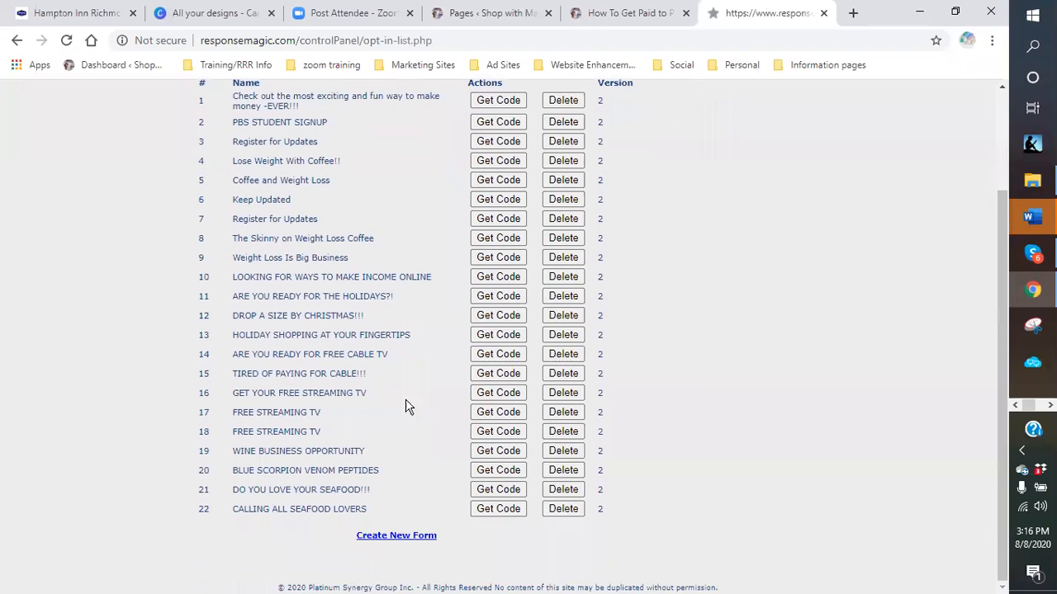
click(498, 471)
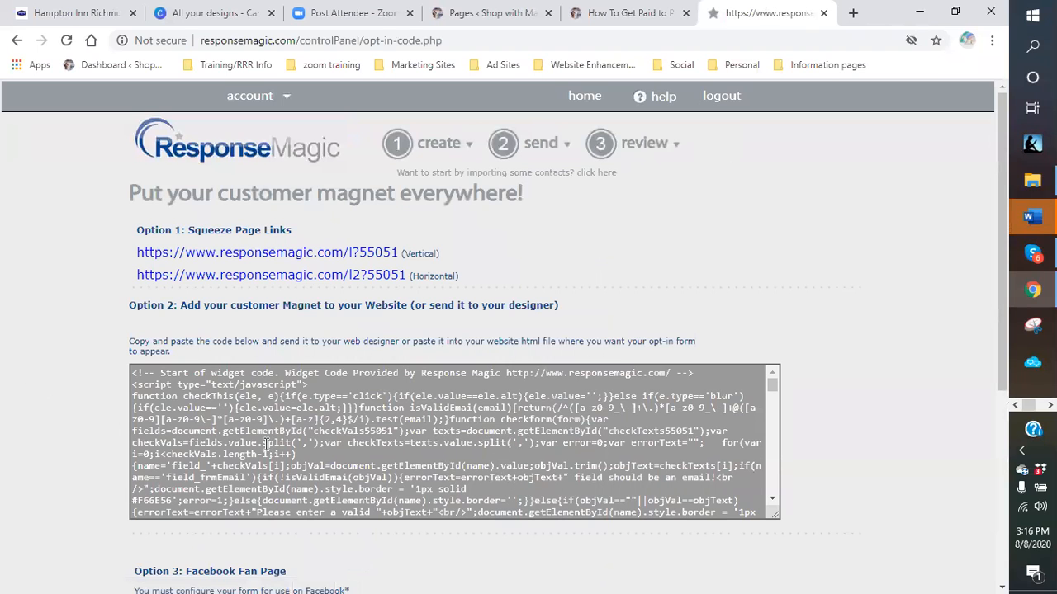
click(646, 18)
click(748, 15)
click(647, 144)
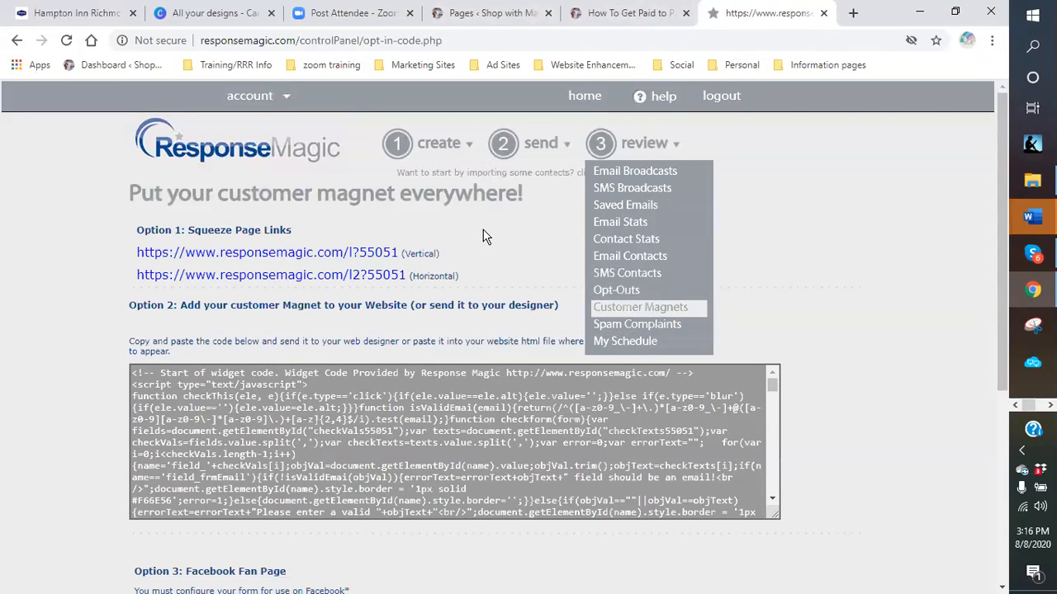
click(16, 40)
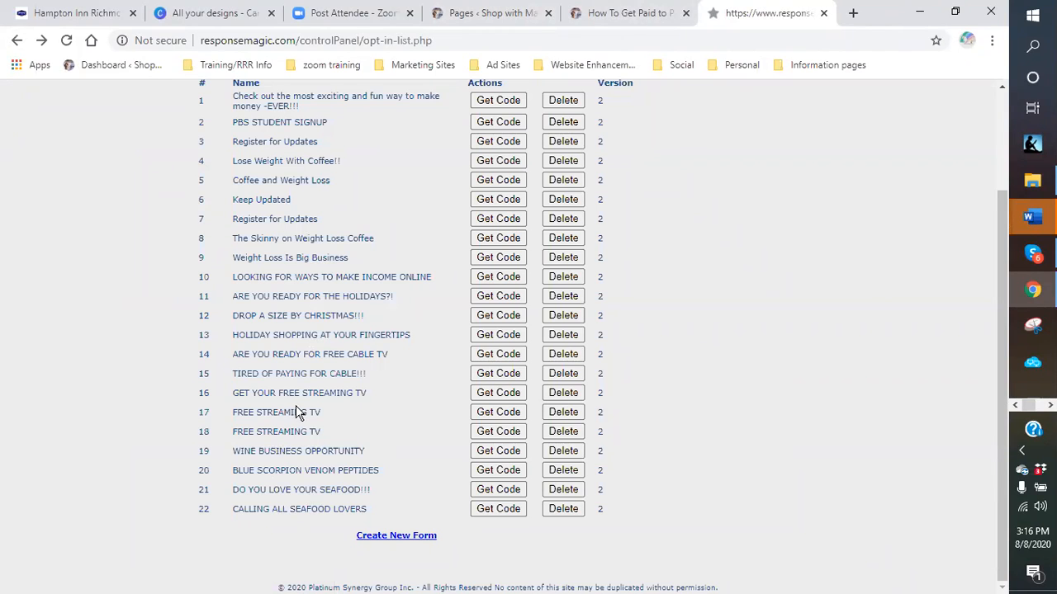
scroll(293, 408, up, 2)
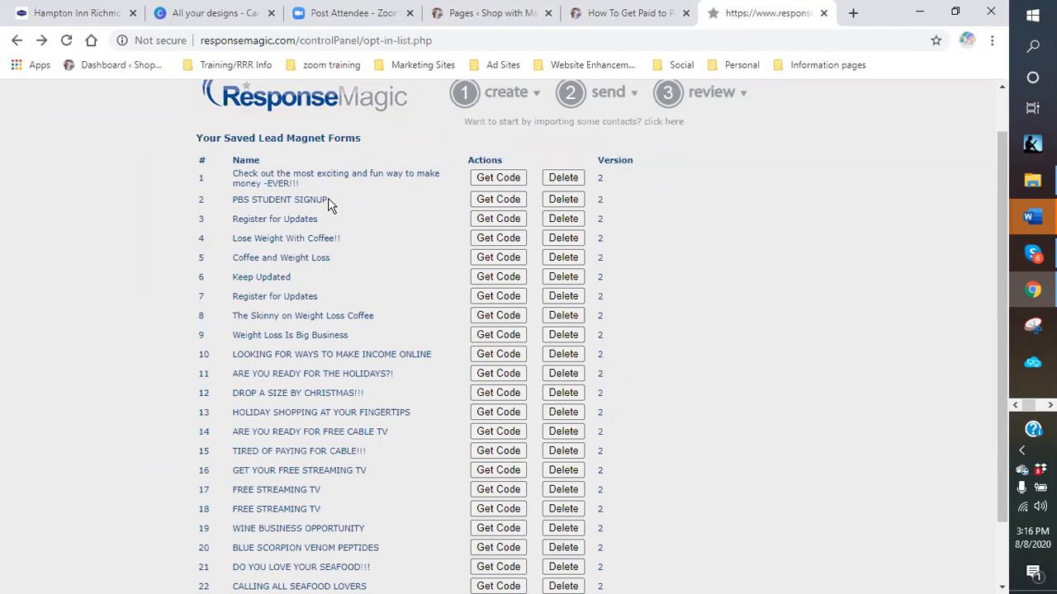
scroll(326, 216, down, 1)
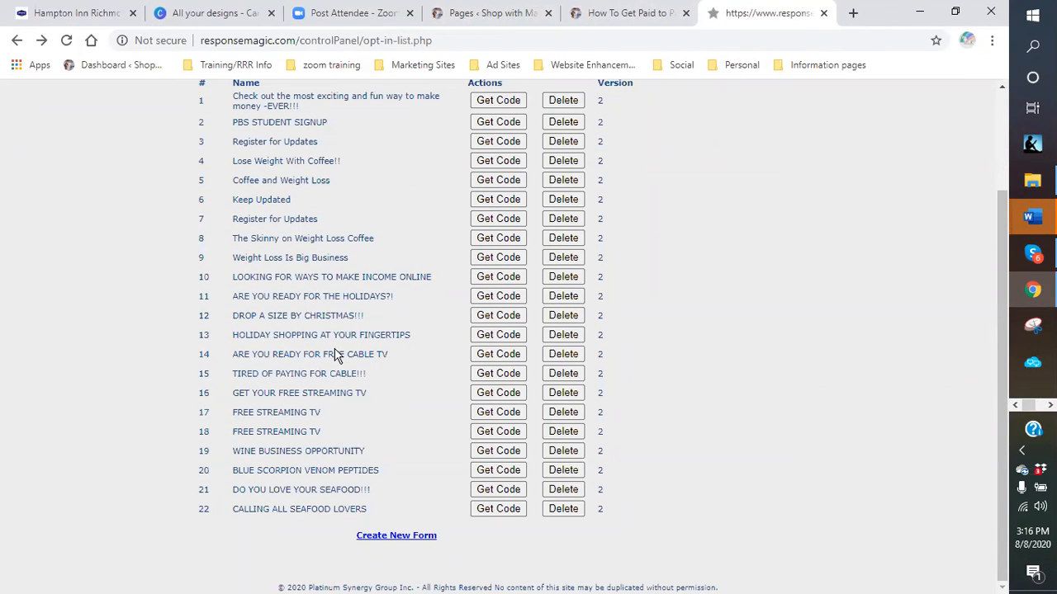
scroll(334, 354, up, 1)
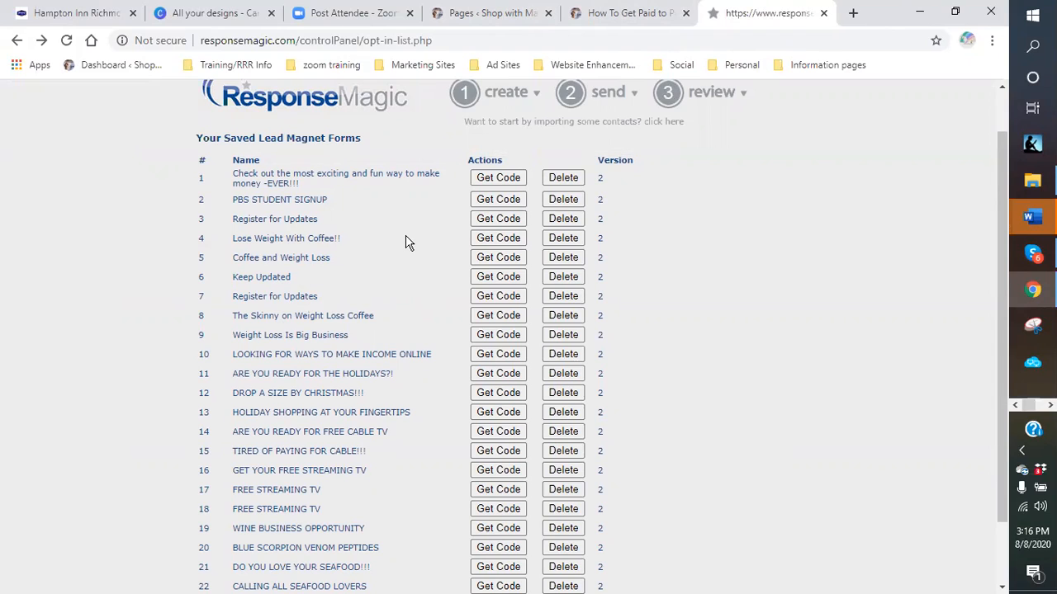
scroll(406, 241, down, 1)
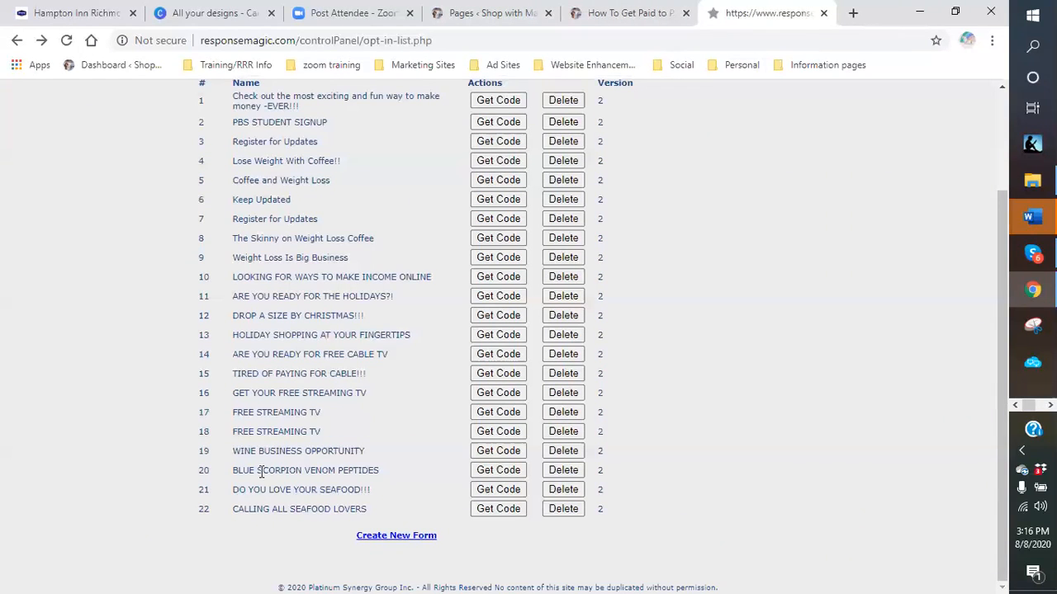
click(484, 472)
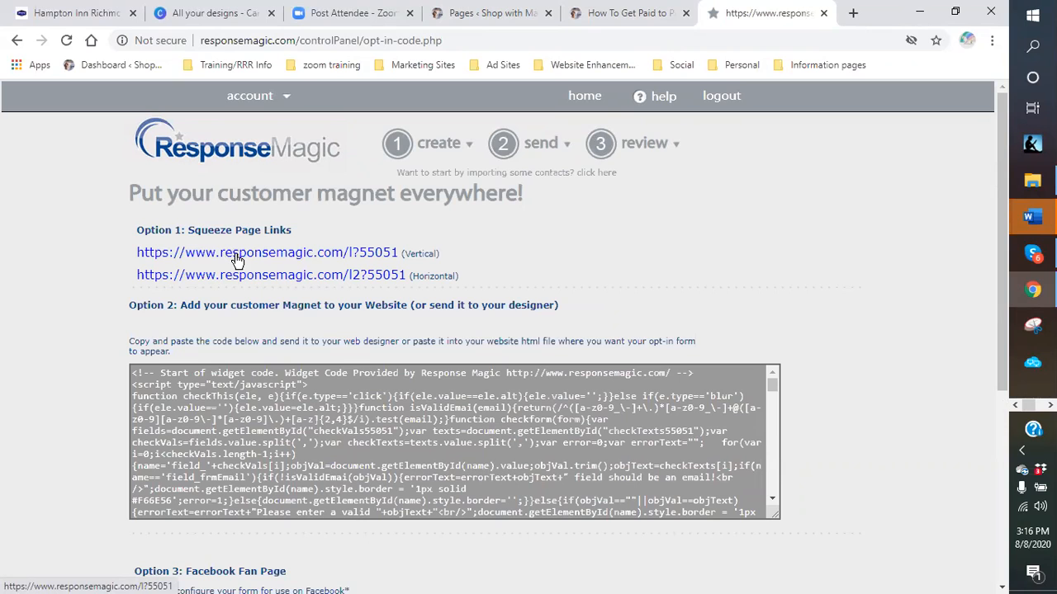
click(234, 255)
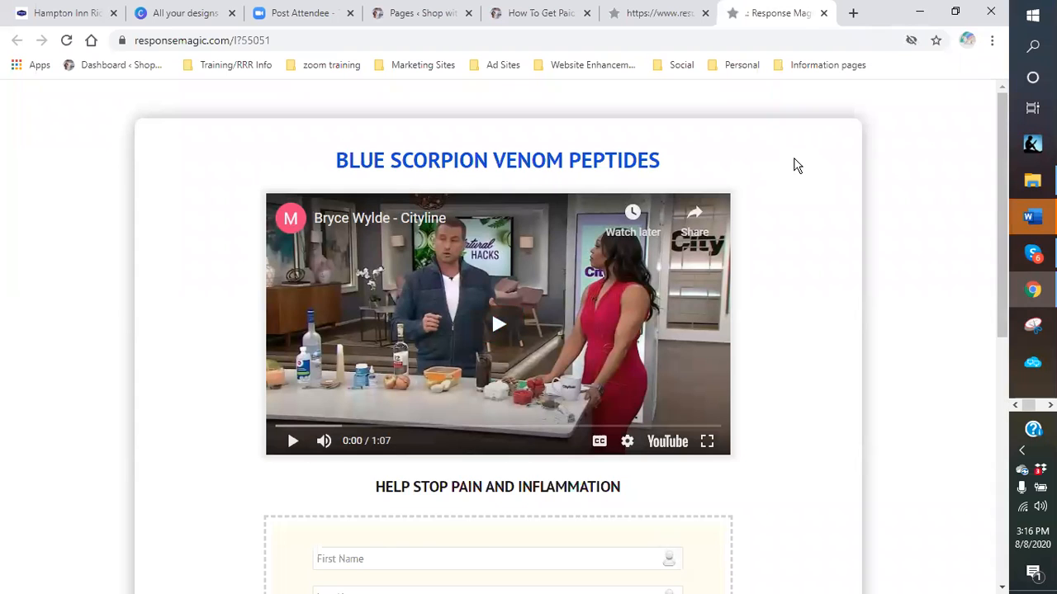
click(823, 13)
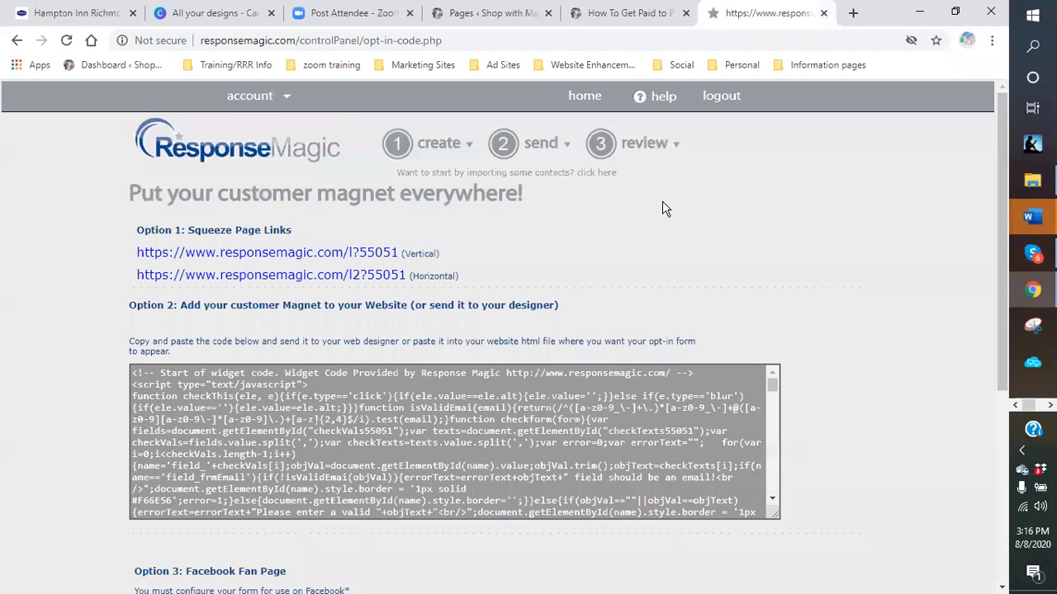
- Copy the vertical Blue Scorpion squeeze-page link address and open Facebook from the Social bookmarks
right_click(280, 257)
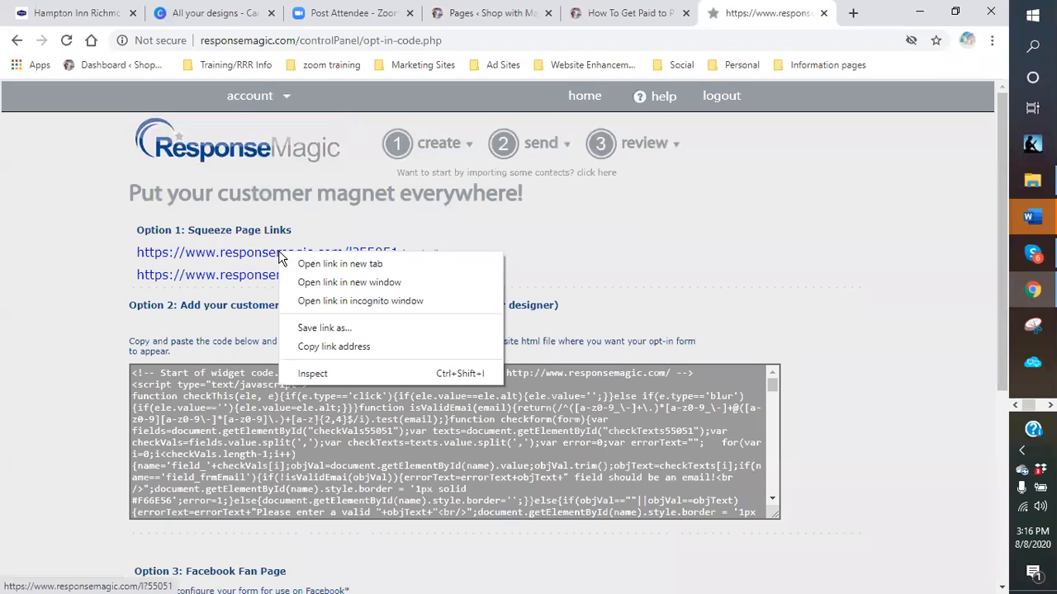
click(322, 346)
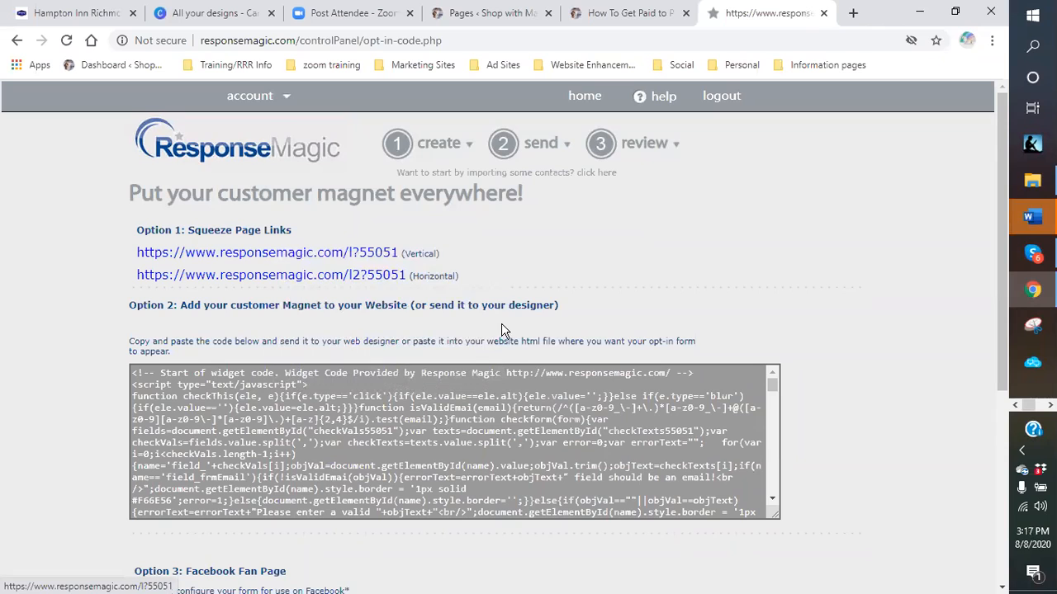
click(680, 66)
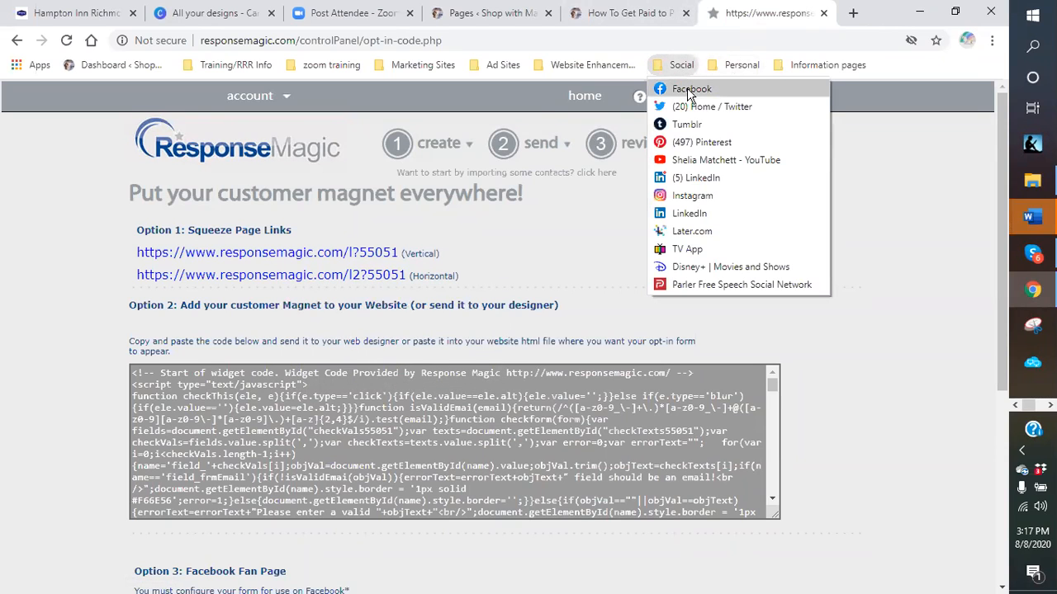
click(690, 89)
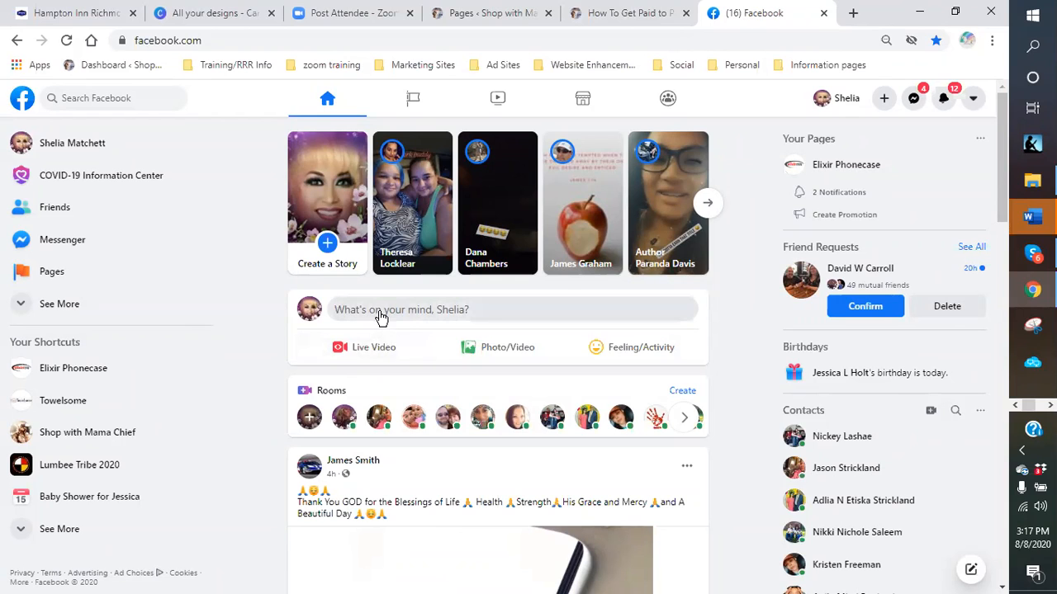
- Start a post: 'How is everyone today?! Are you feeling under the weather… I have exactly what you need.'
click(379, 312)
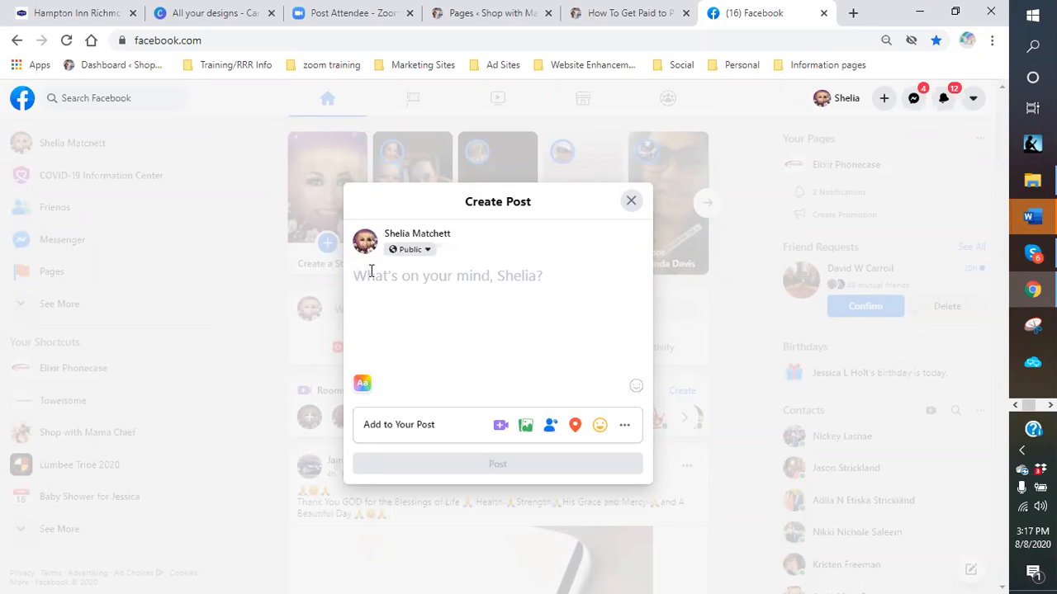
text(Ho)
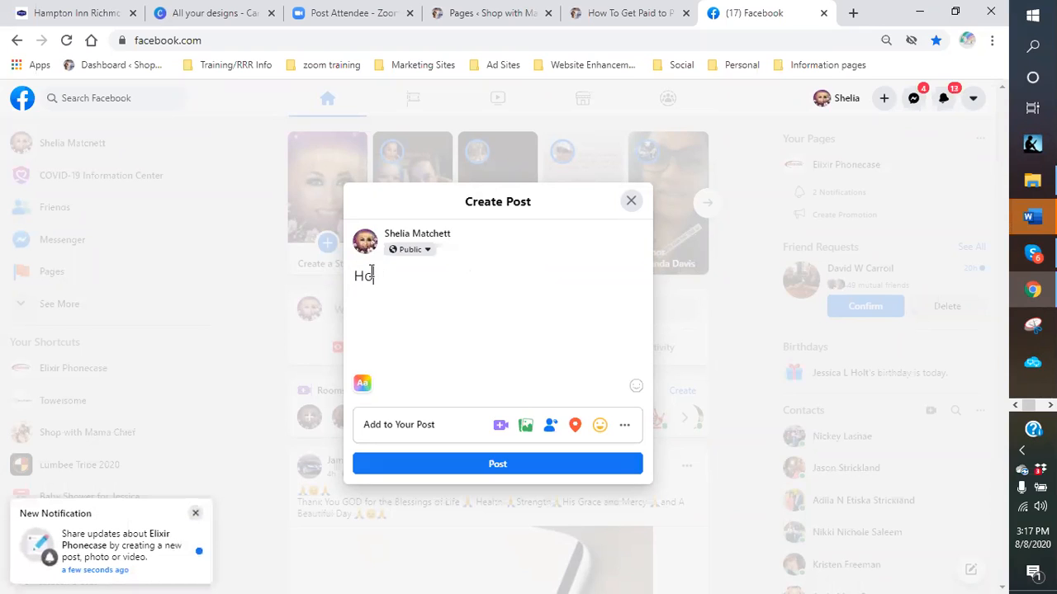
text(w is everyon)
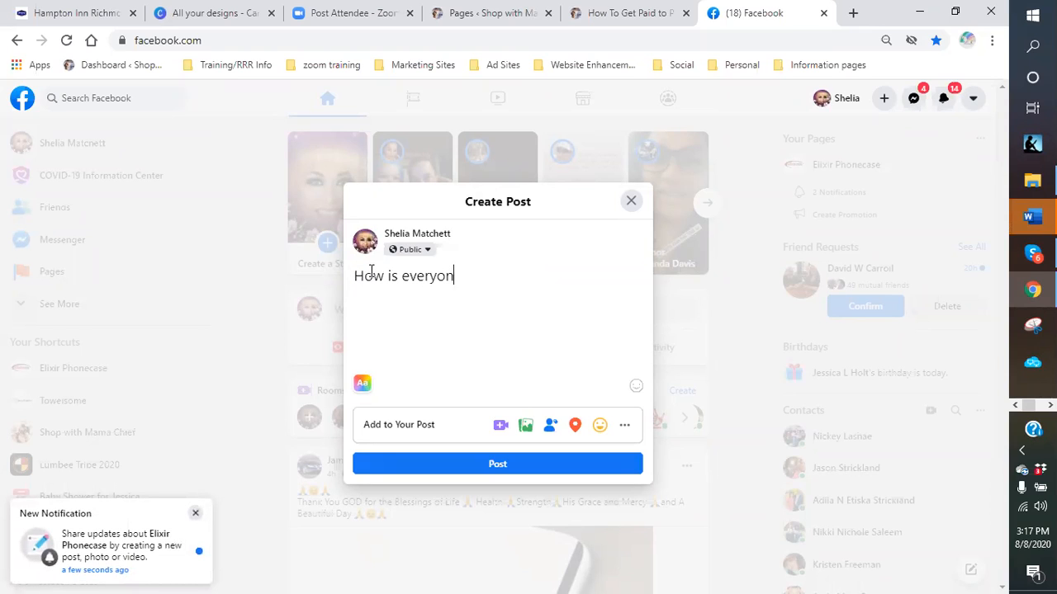
text(e today?!  Are )
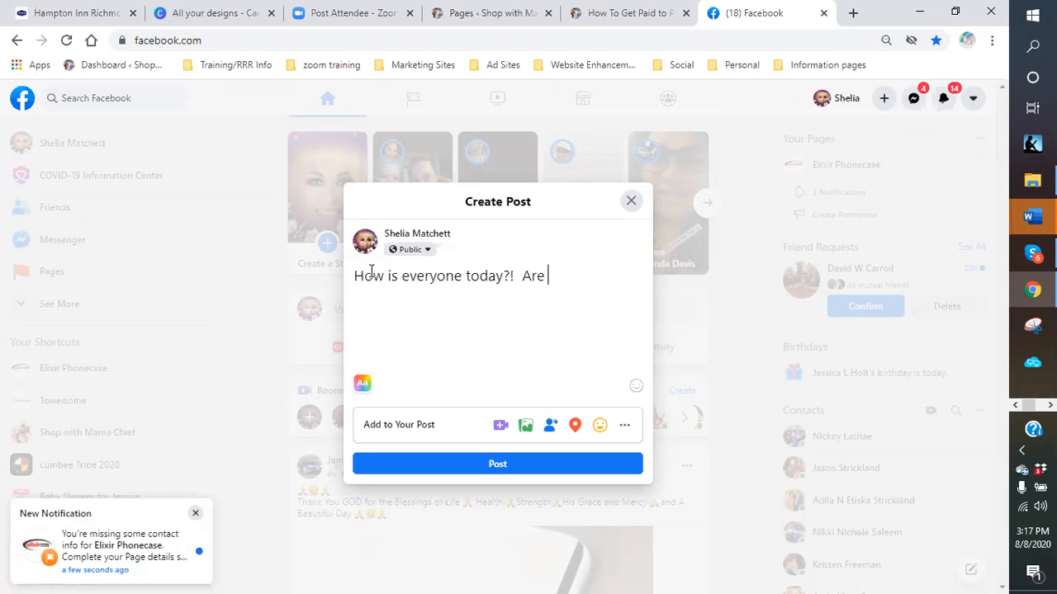
text(you feelin)
key(BackSpace)
text(ing under )
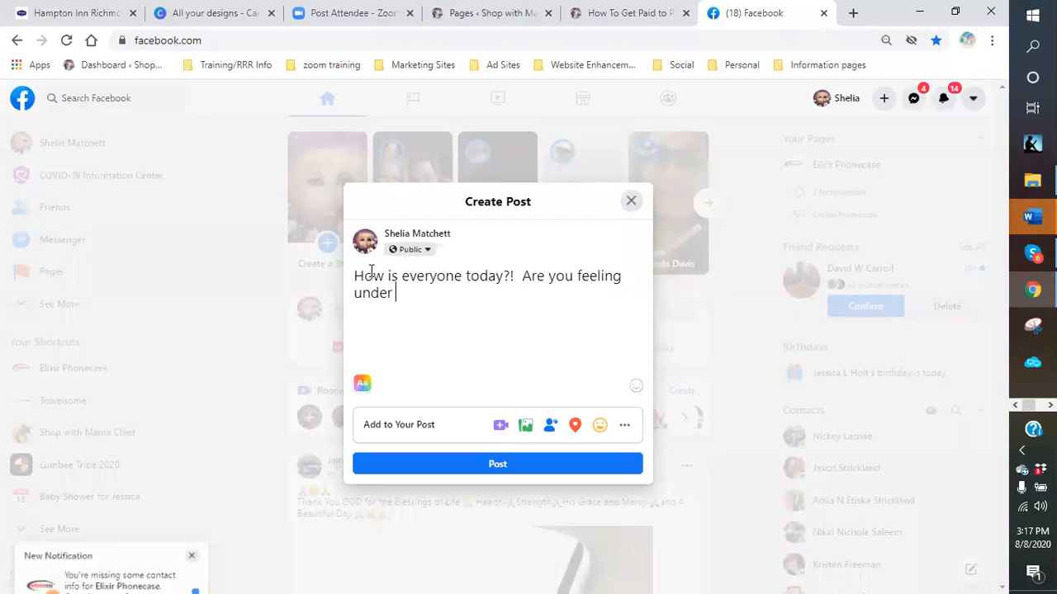
text(the weather,)
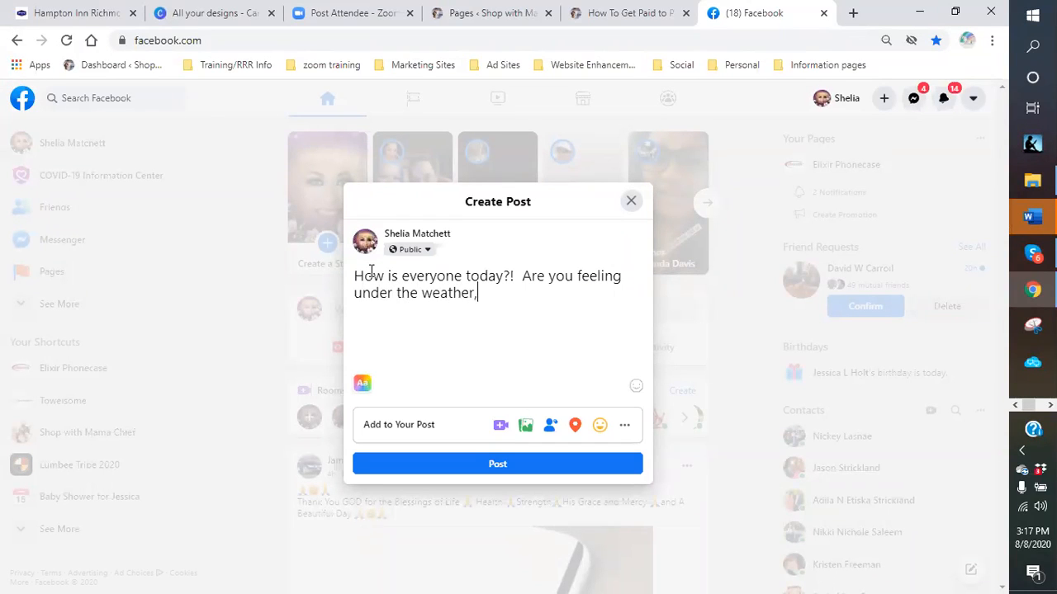
text( have aches and p)
text(ains and nee)
text(d something)
text( to allevia)
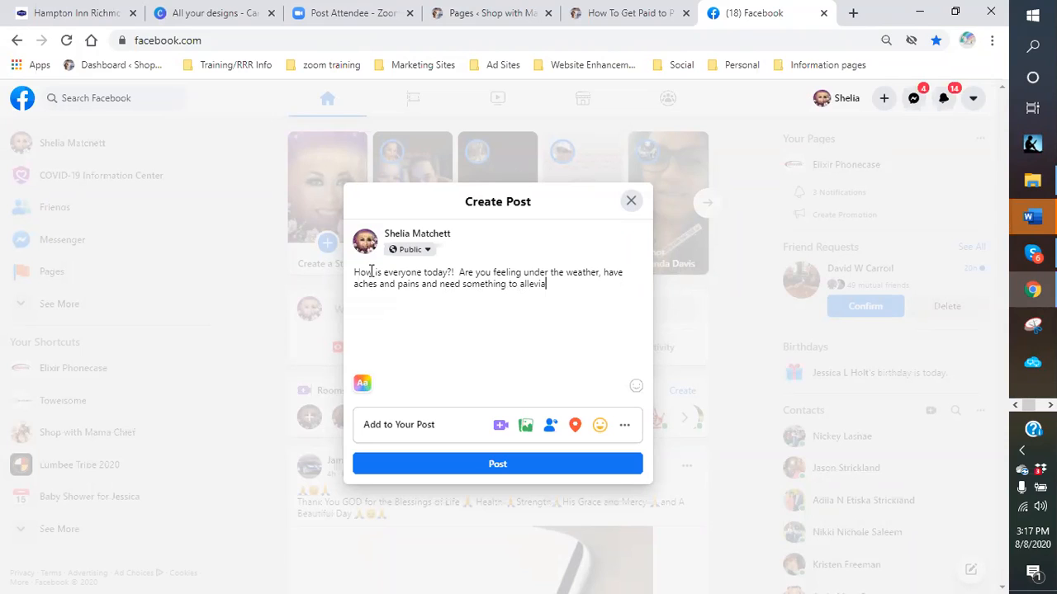
text(te it.  Well, )
text(I think I have th)
key(BackSpace)
key(BackSpace)
key(BackSpace)
key(BackSpace)
key(BackSpace)
key(BackSpace)
key(BackSpace)
key(BackSpace)
key(BackSpace)
key(BackSpace)
key(BackSpace)
key(BackSpace)
key(BackSpace)
key(BackSpace)
key(BackSpace)
key(BackSpace)
text(have exactly what you need.)
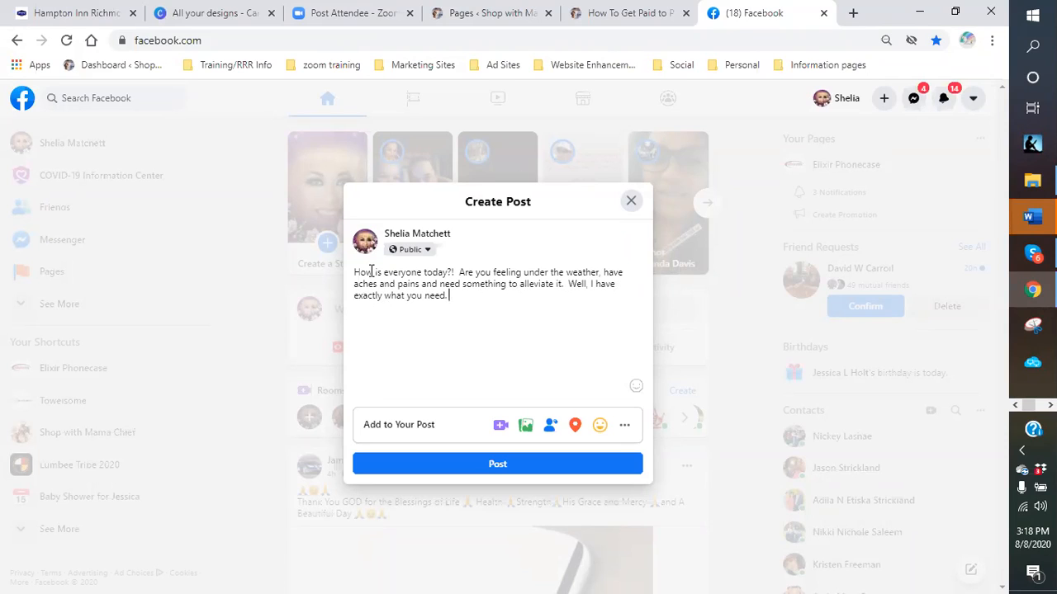
- Continue the post about feeling in my 40's again, ending 'new and innovative technology to alternative medical therapy.'
text(I have been using for about 2 mot)
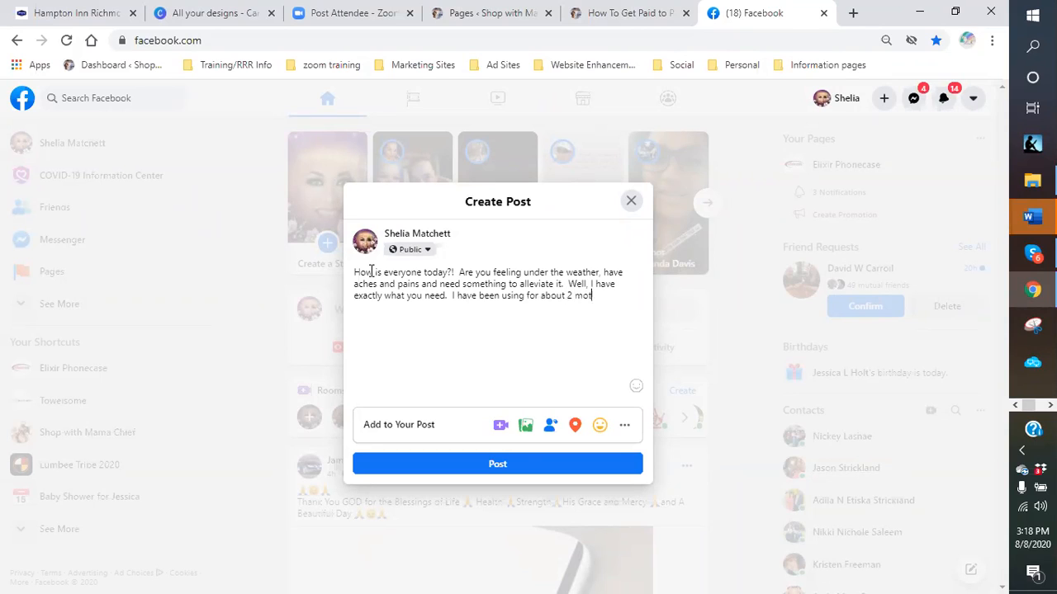
text(nths and I feel, well not aqu)
key(BackSpace)
key(BackSpace)
key(BackSpace)
text(quite 25 but I would say)
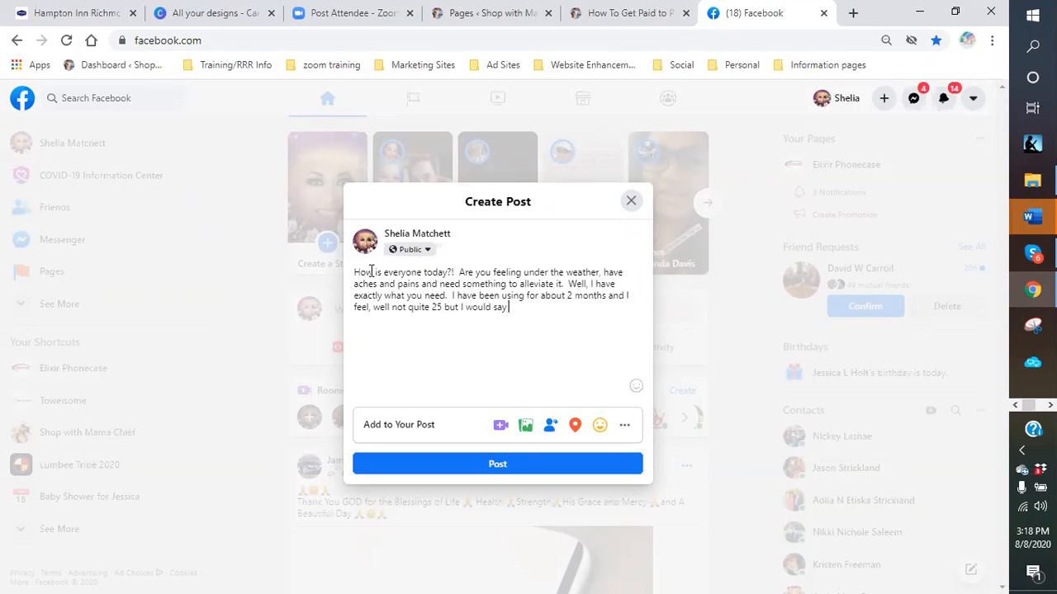
text( at least in my 40's again.  LO)
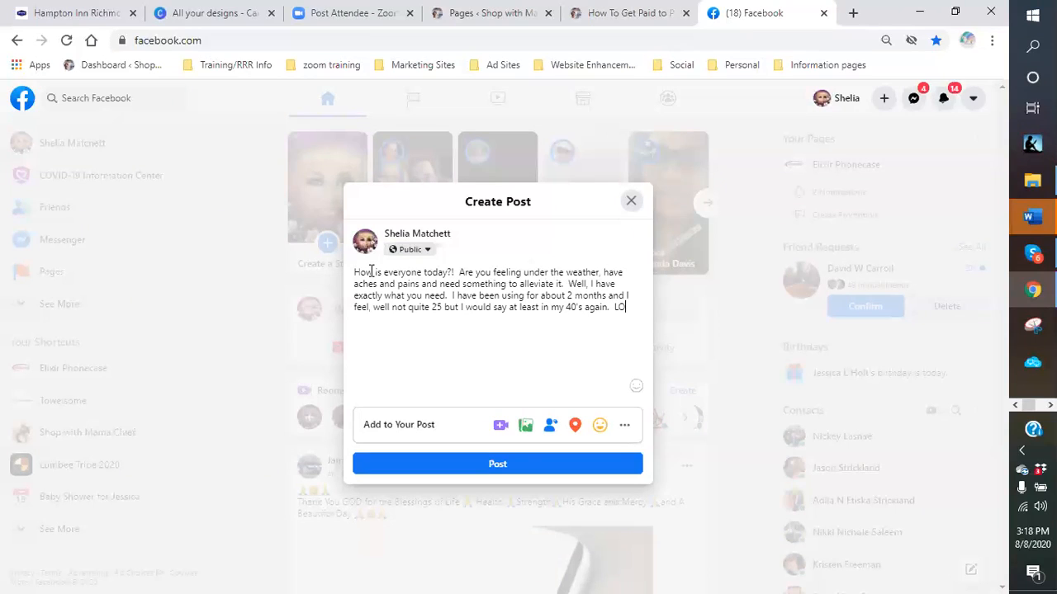
text(L.  Haye a look and tell me)
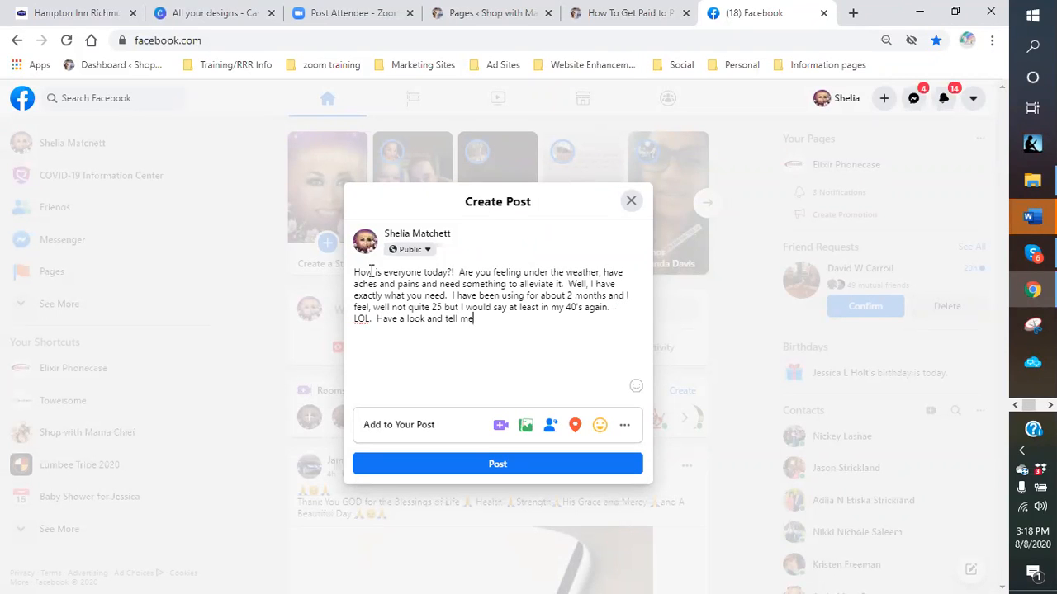
text( what you think.  It is a  new and int)
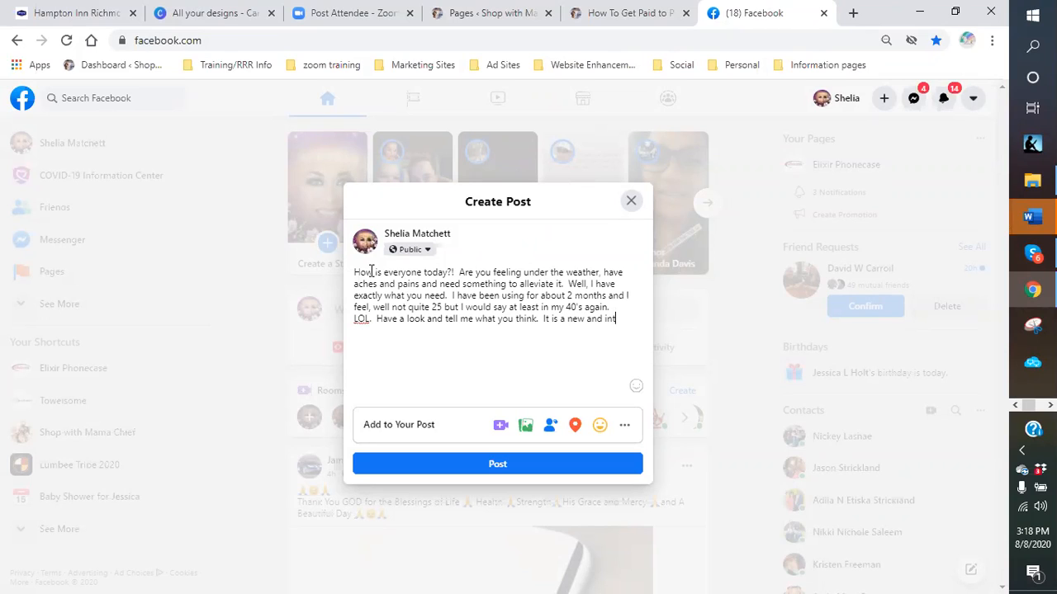
key(BackSpace)
text(novative)
text( technology t)
text(o )
text(alter)
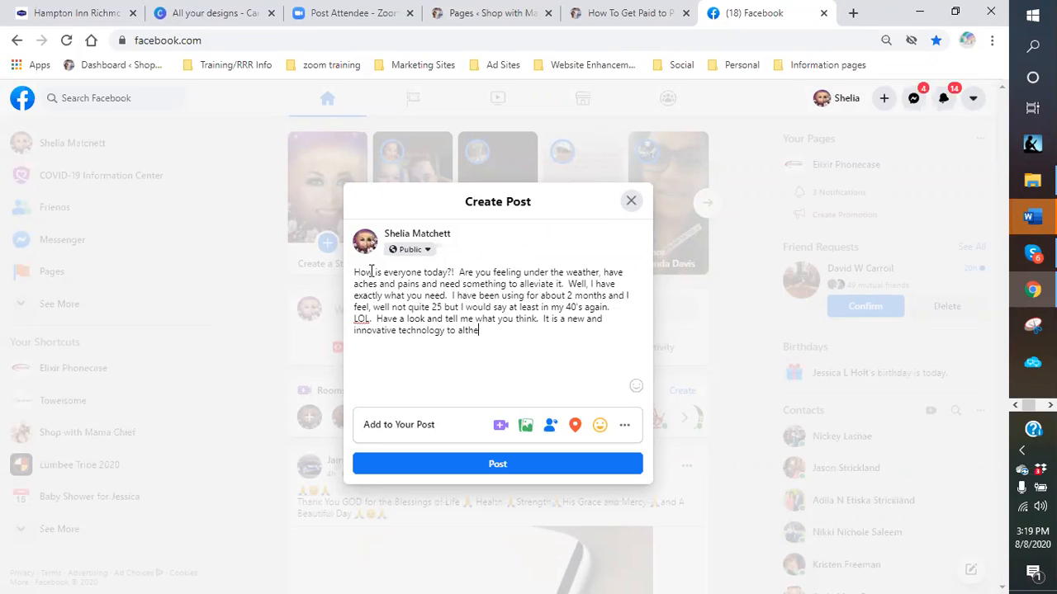
text(native medial th)
key(BackSpace)
key(BackSpace)
key(BackSpace)
key(BackSpace)
text(cal therapy.)
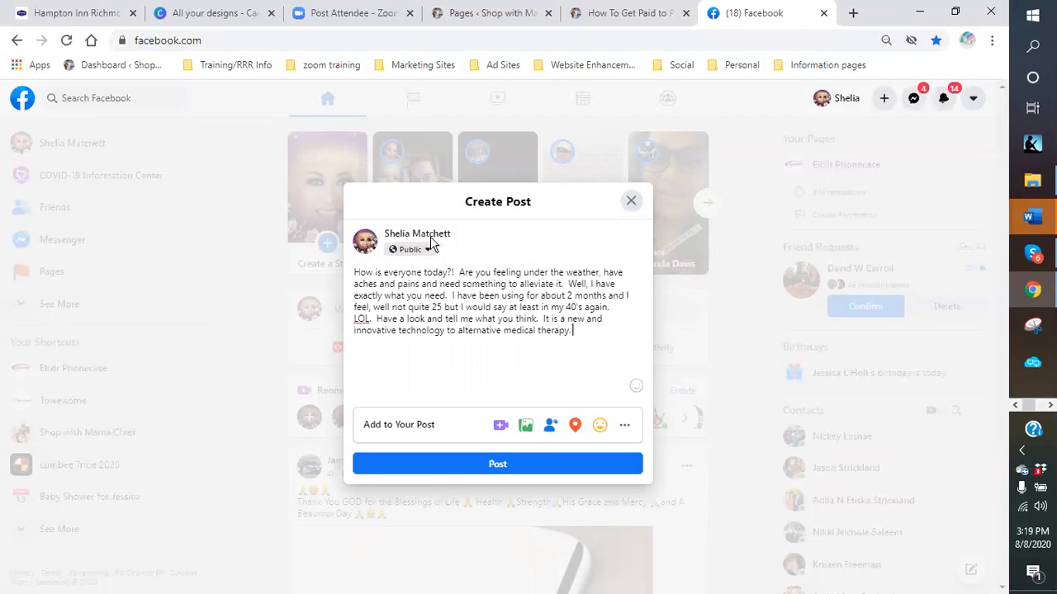
- Attach the Blue Scorpion Sting Deadly image from Dropbox > logos > blue scorpion venom and publish the post
click(526, 431)
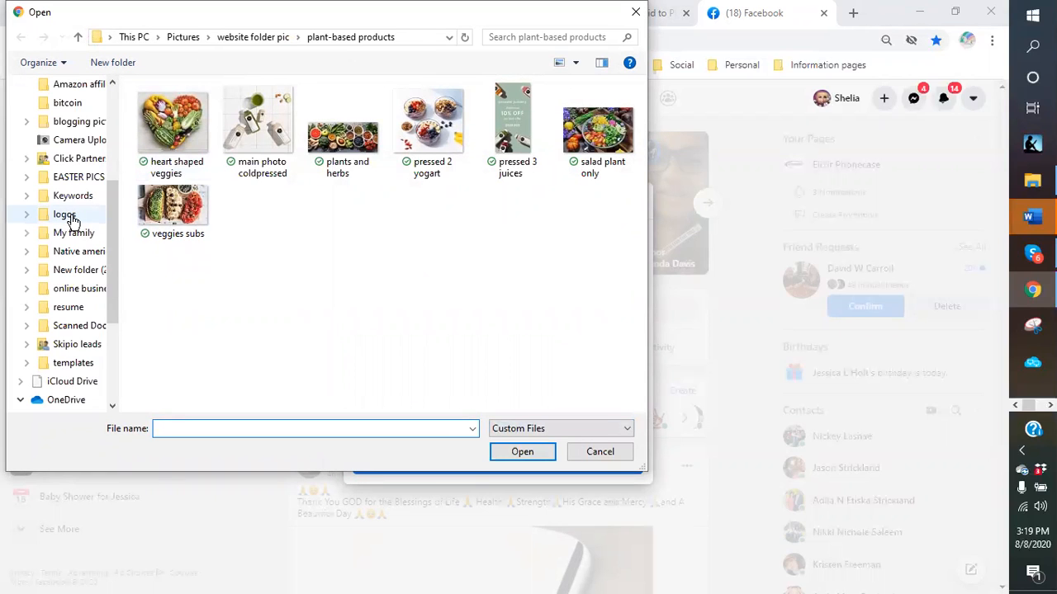
click(73, 218)
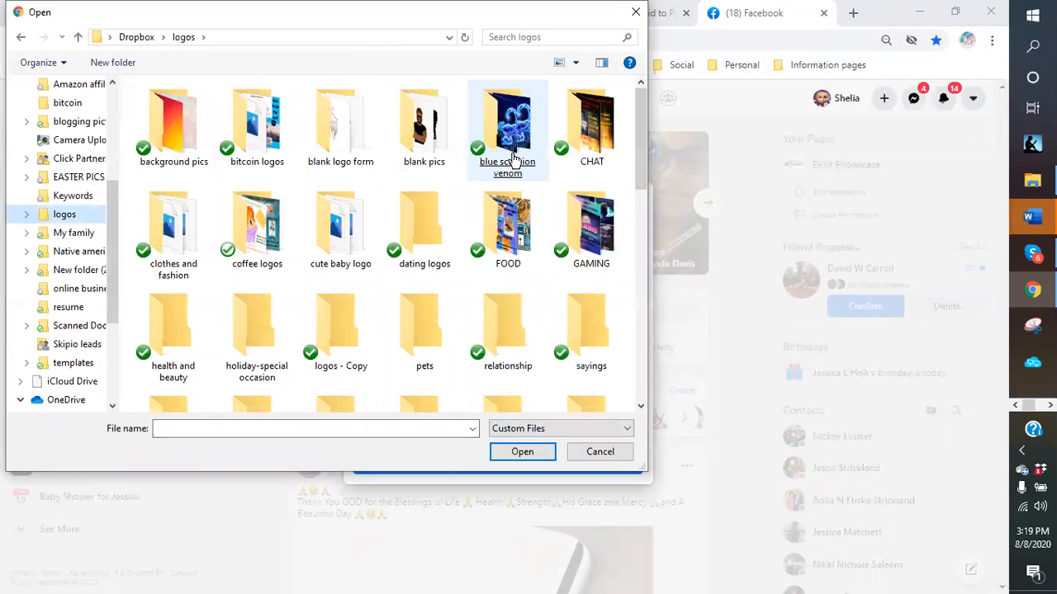
double_click(510, 154)
click(510, 157)
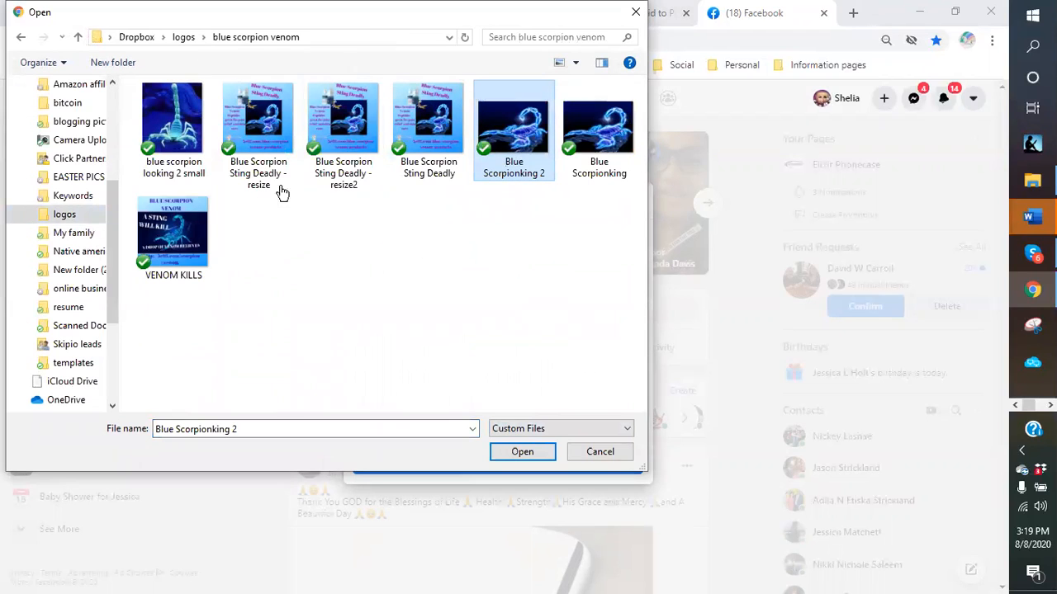
double_click(438, 122)
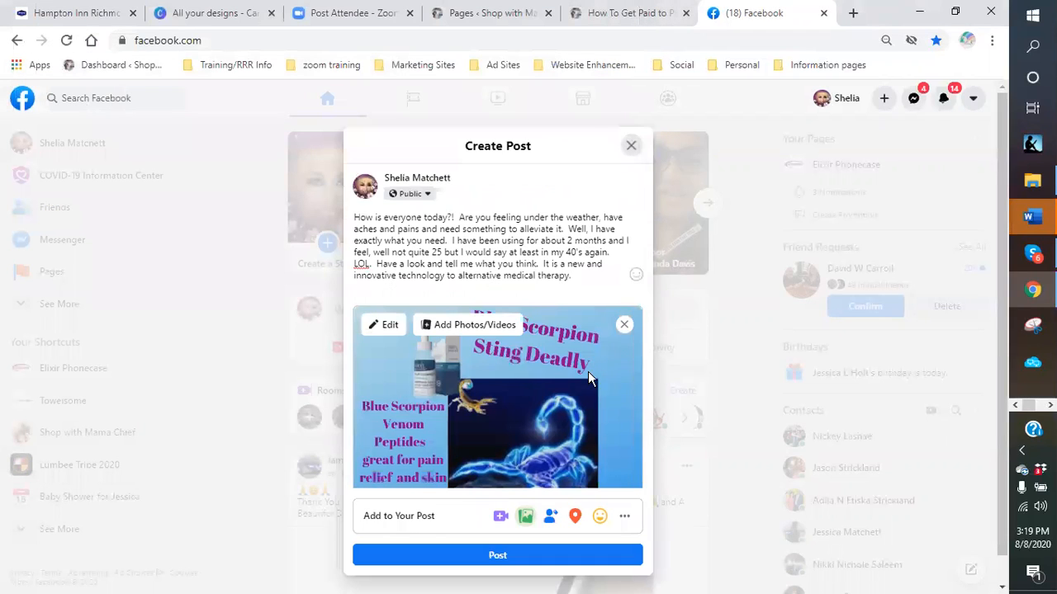
scroll(588, 378, down, 2)
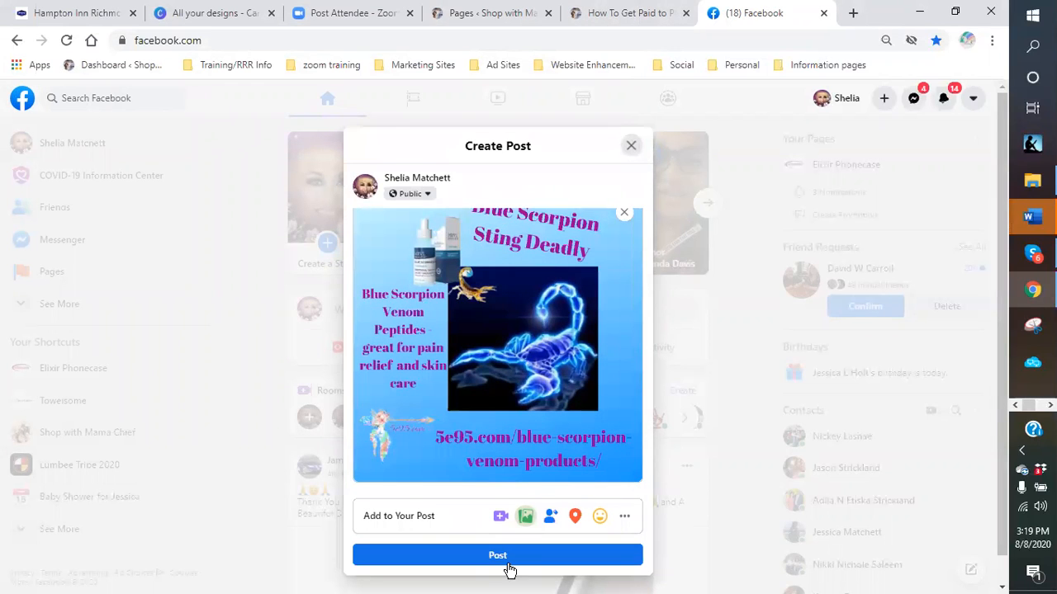
click(508, 565)
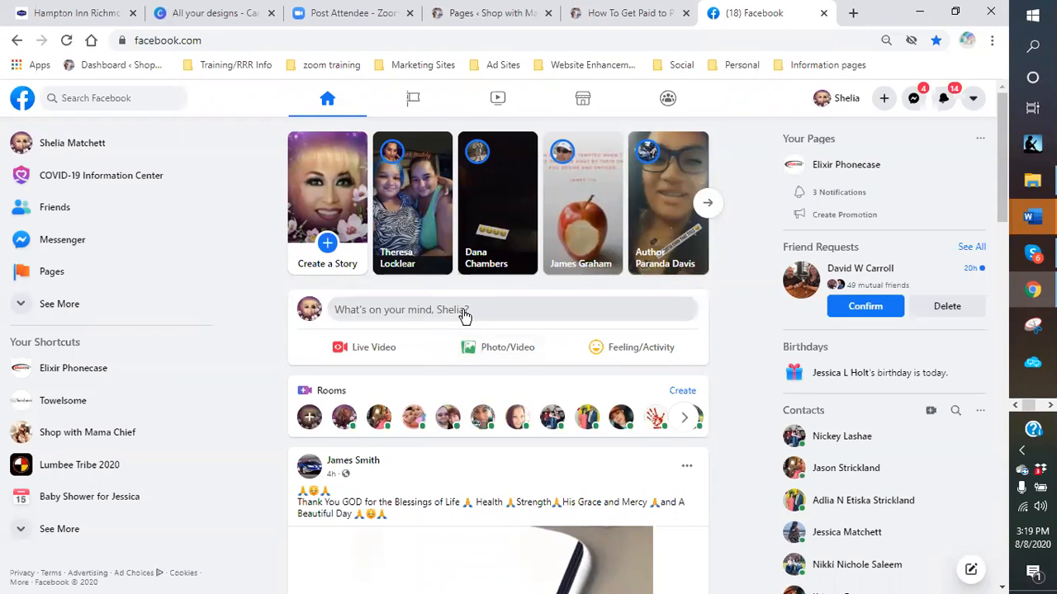
- Comment on the new post: 'Check out this information by [author's name] on this amazing product'
scroll(382, 376, down, 5)
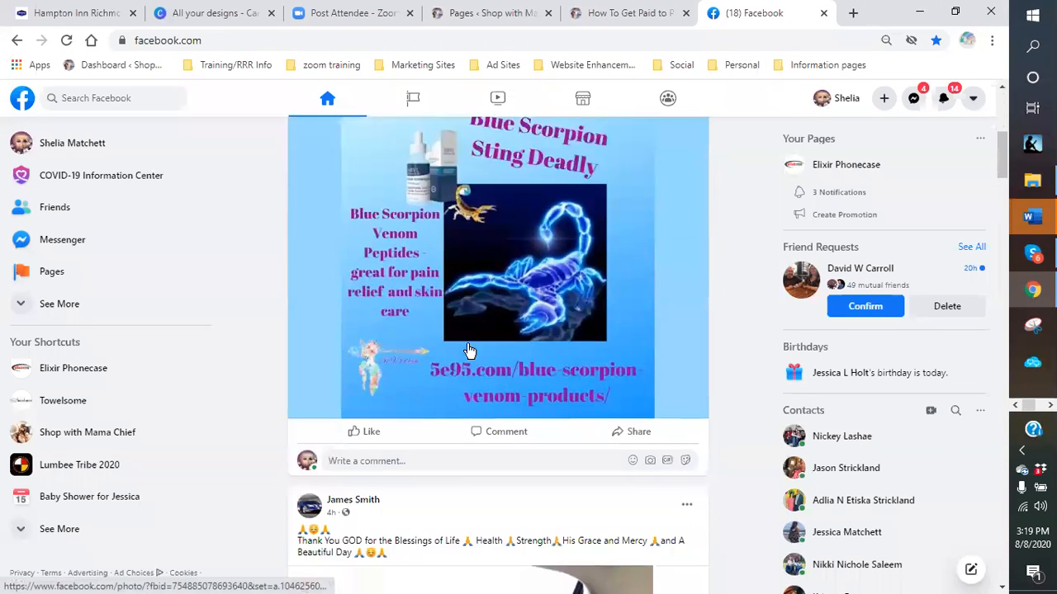
click(357, 350)
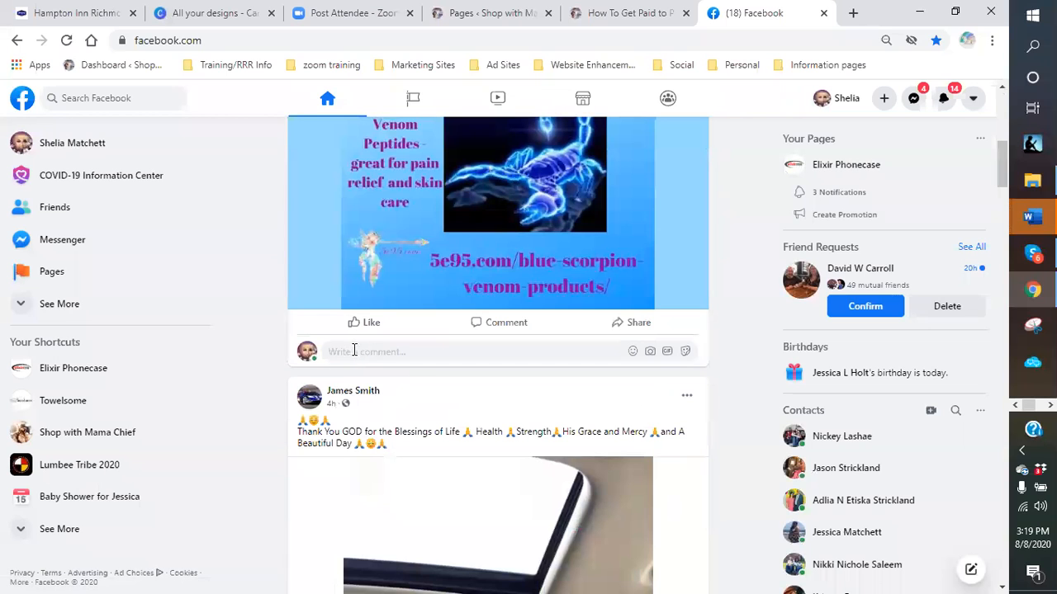
right_click(356, 350)
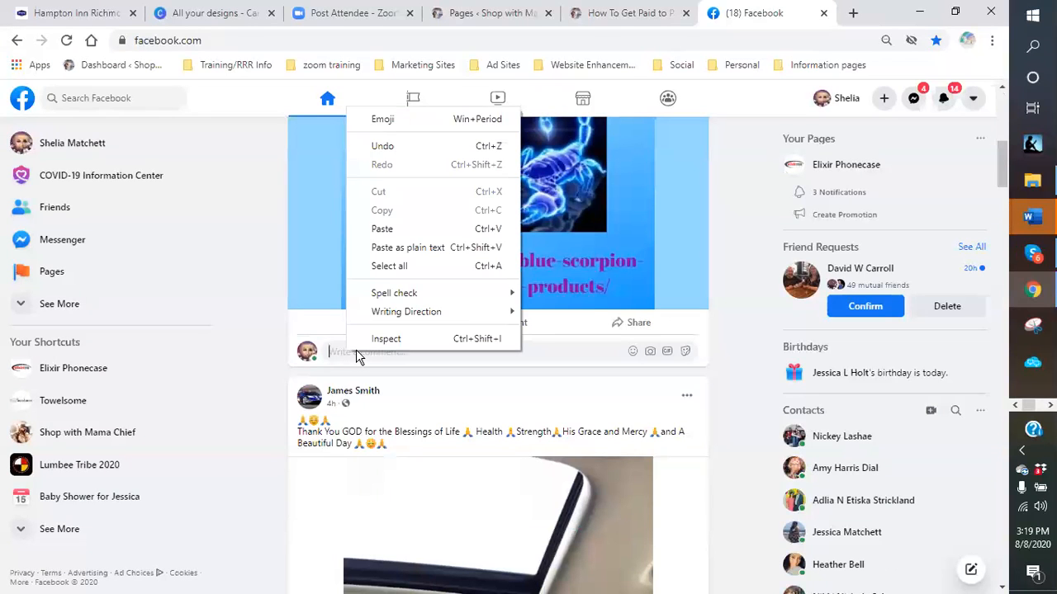
key(super+period)
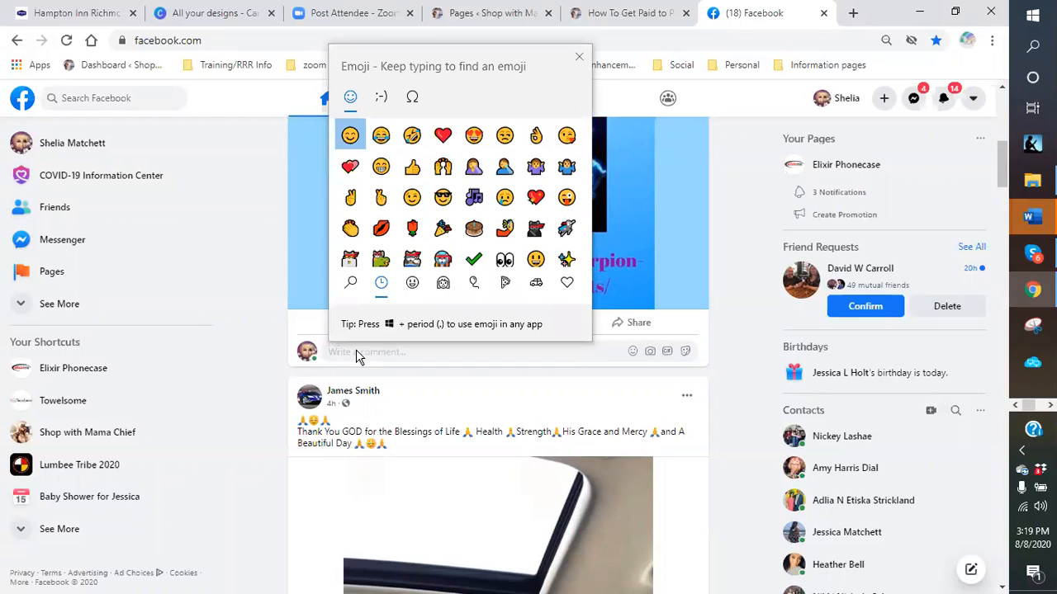
click(394, 352)
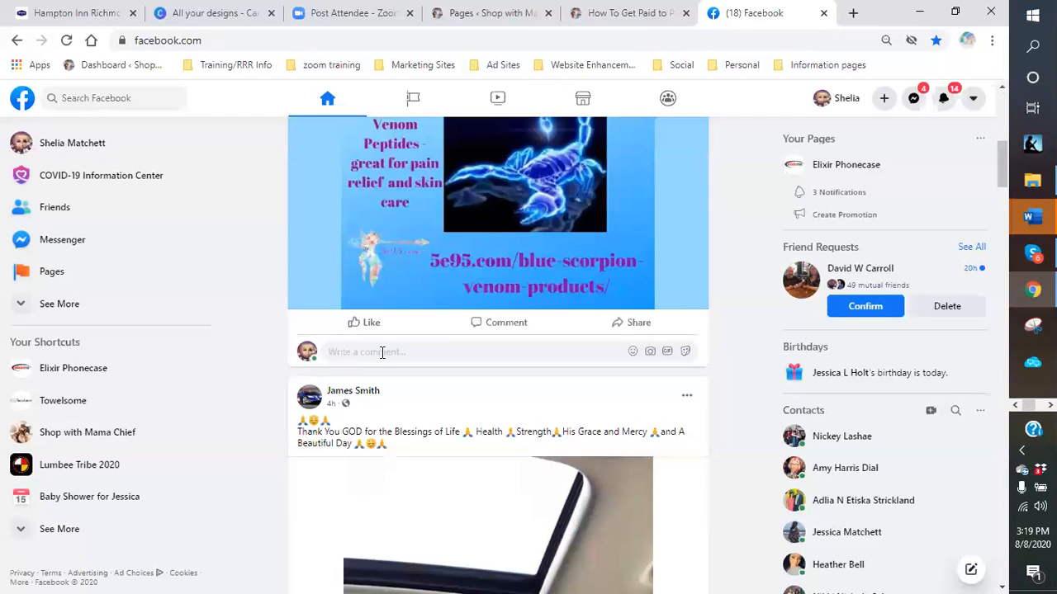
text(Check out this infom)
key(BackSpace)
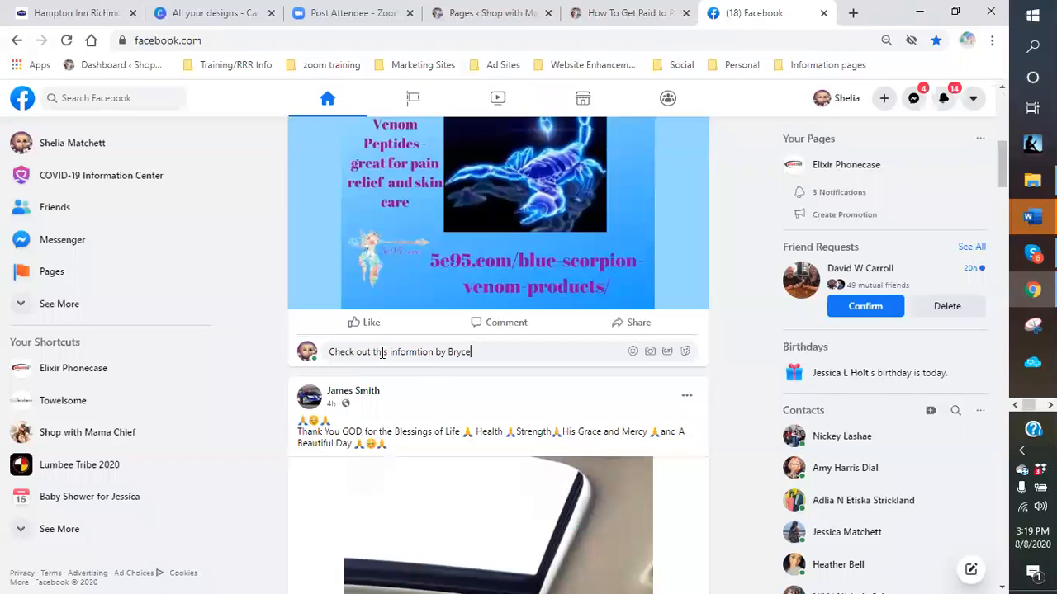
right_click(416, 353)
key(Escape)
click(512, 353)
text(on tyes)
key(BackSpace)
key(BackSpace)
key(BackSpace)
text(his amazing product:)
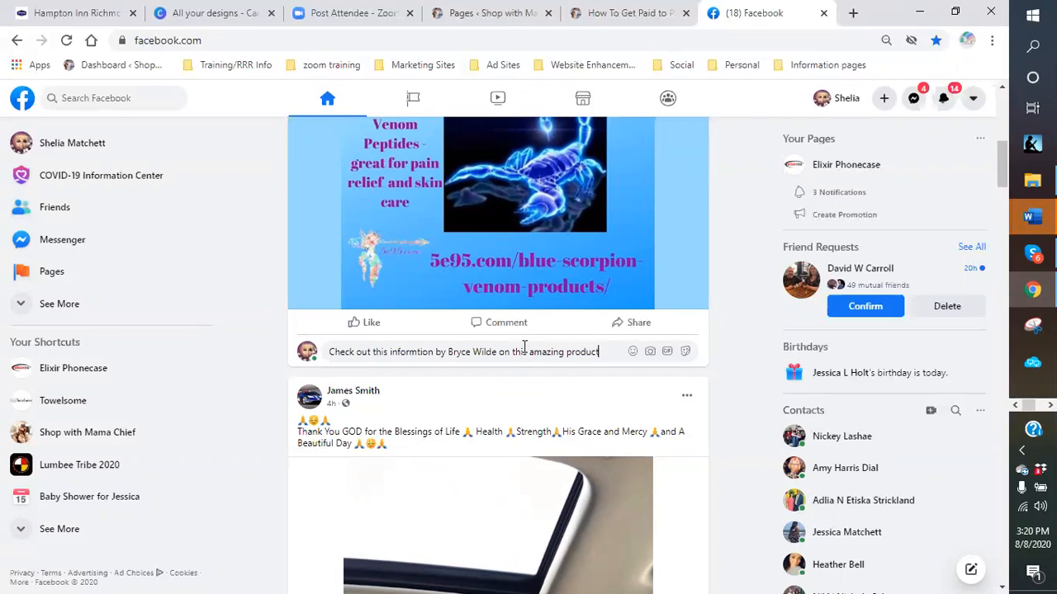
- Paste the ResponseMagic squeeze-page link into the comment and post it
right_click(610, 353)
click(649, 473)
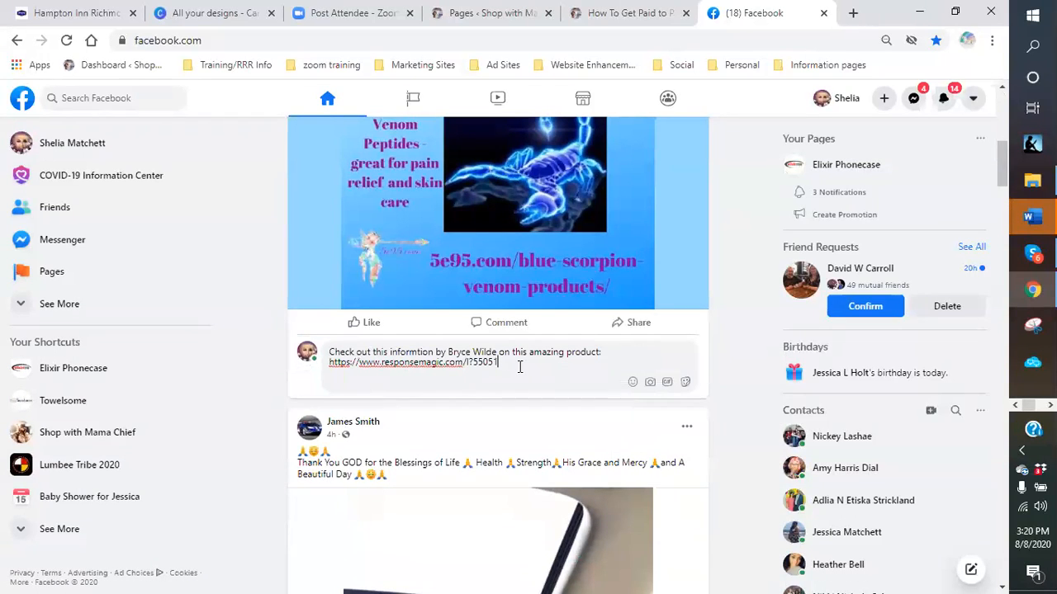
key(Return)
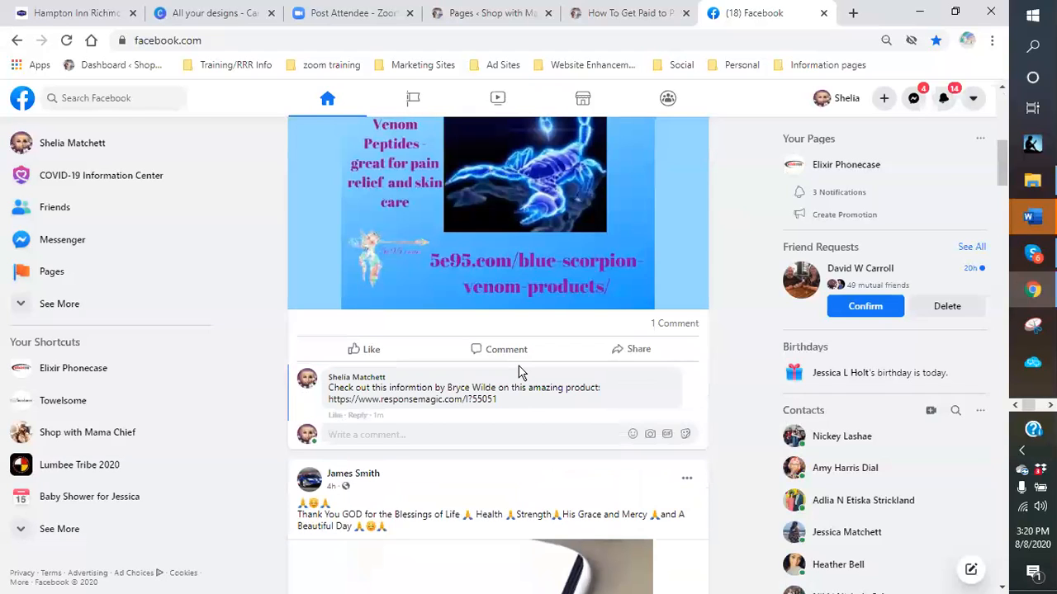
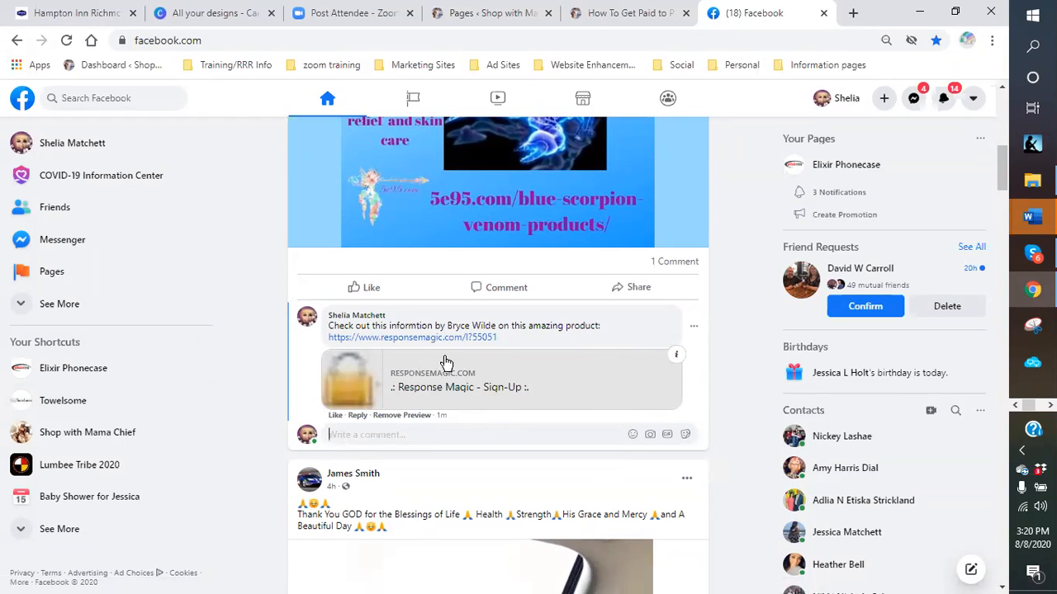
- Open the comment's responsemagic.com link, review the 'HELP STOP PAIN AND INFLAMMATION' sign-up form, then close it
click(410, 339)
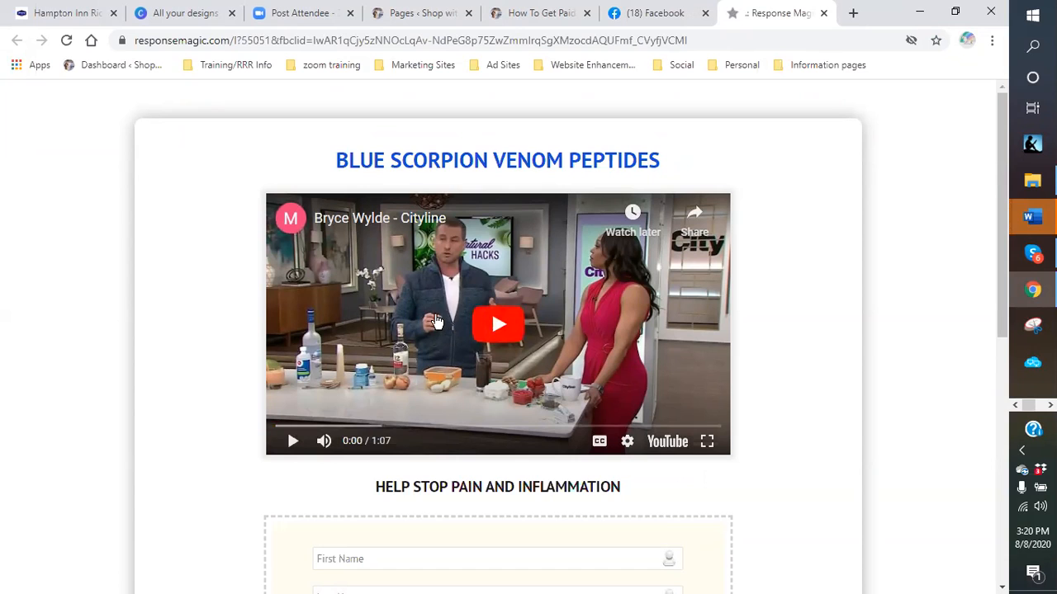
scroll(447, 327, down, 3)
scroll(447, 327, down, 2)
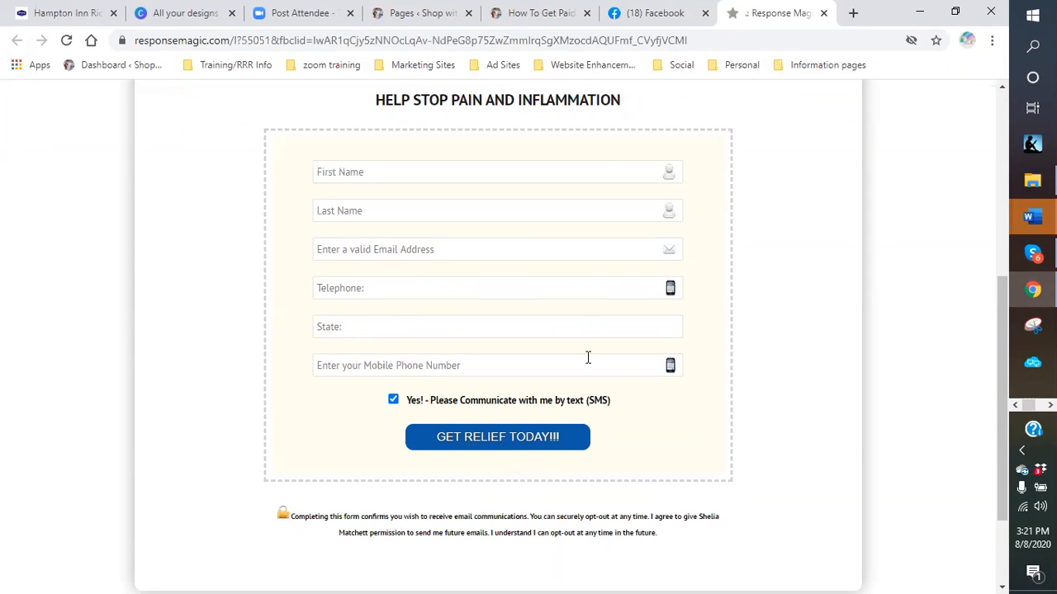
scroll(804, 116, up, 1)
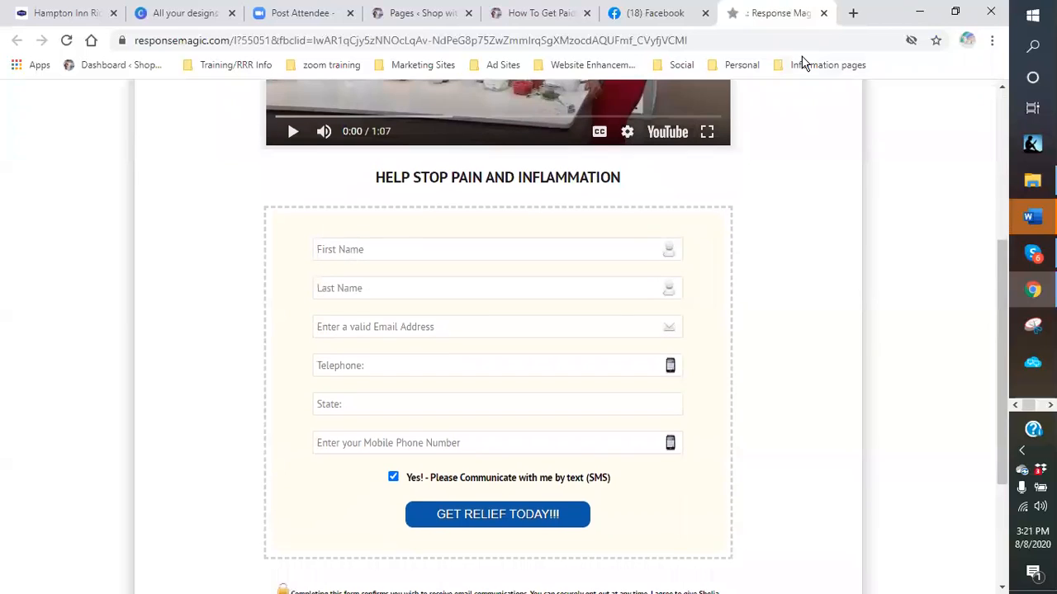
click(825, 13)
scroll(656, 323, up, 5)
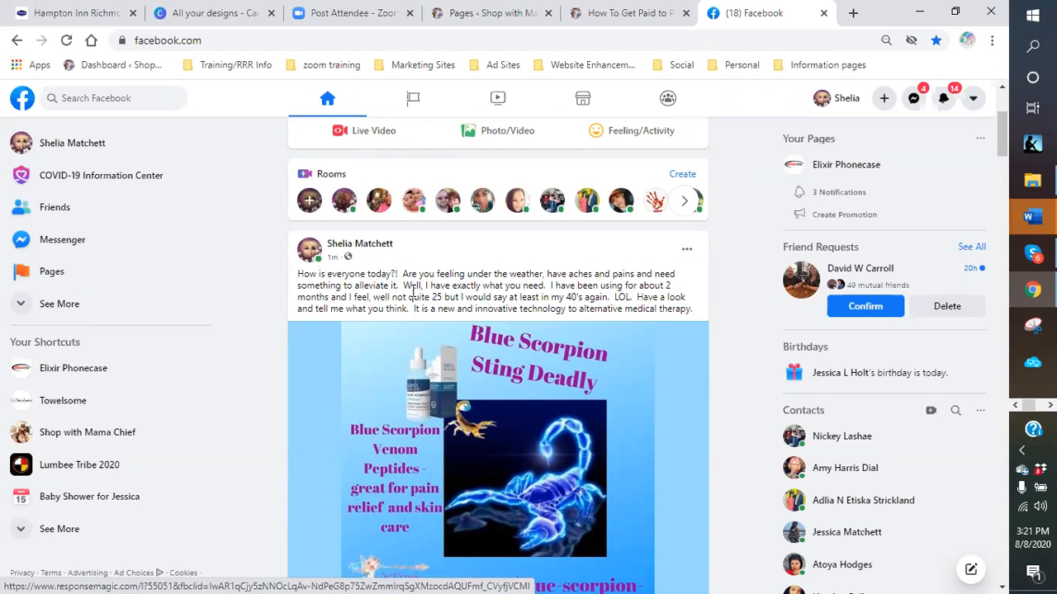
scroll(619, 312, down, 2)
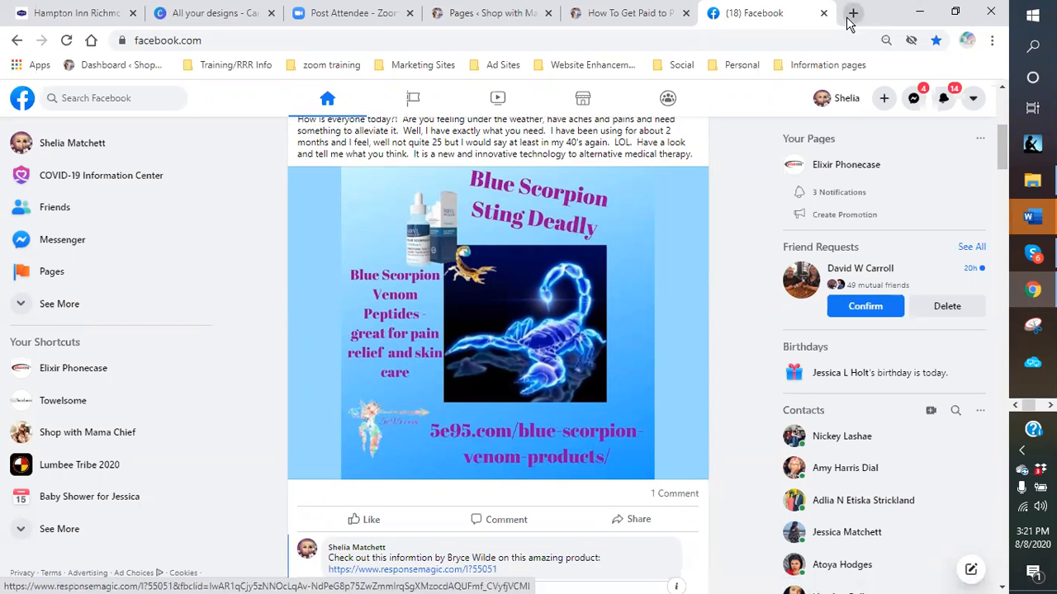
scroll(534, 354, down, 3)
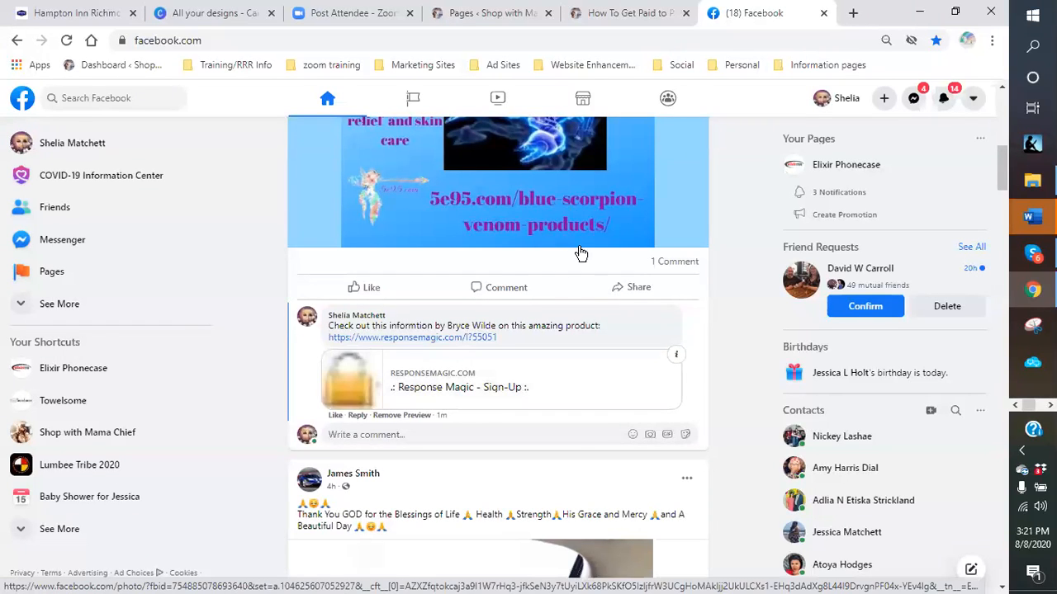
scroll(591, 250, up, 2)
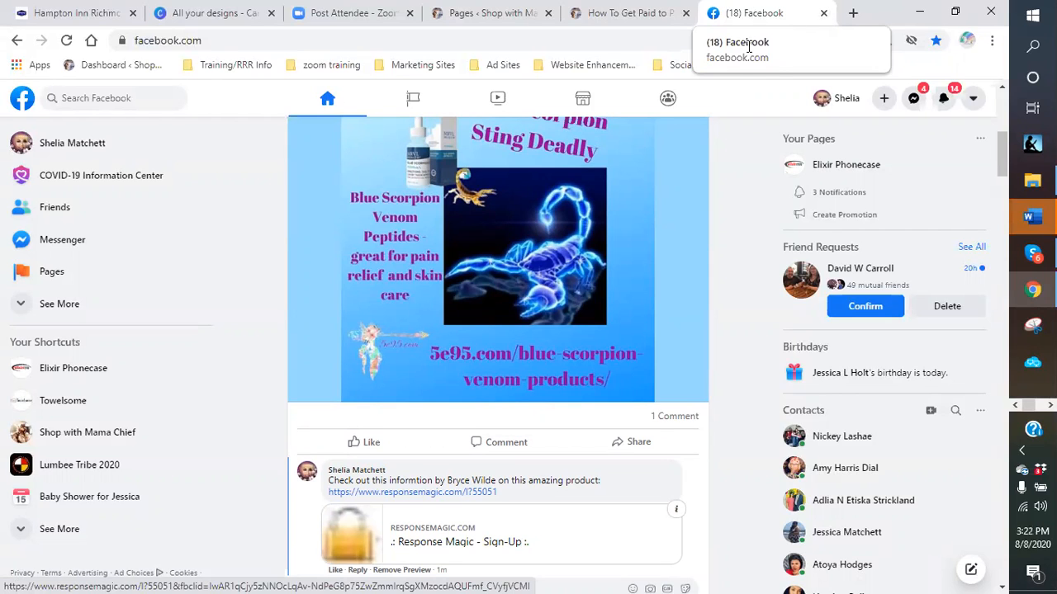
scroll(710, 181, up, 4)
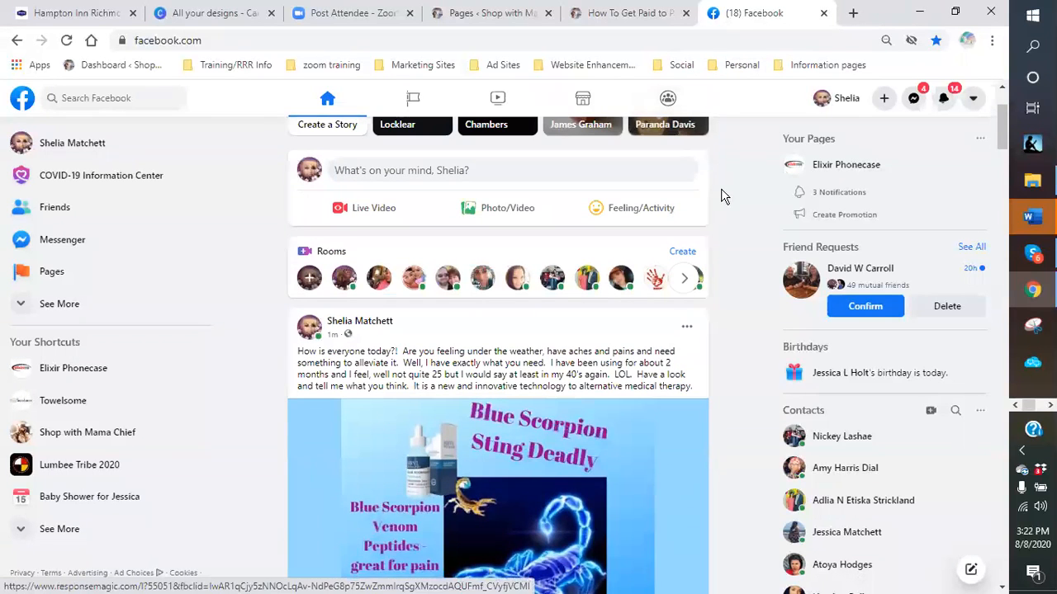
scroll(726, 194, up, 2)
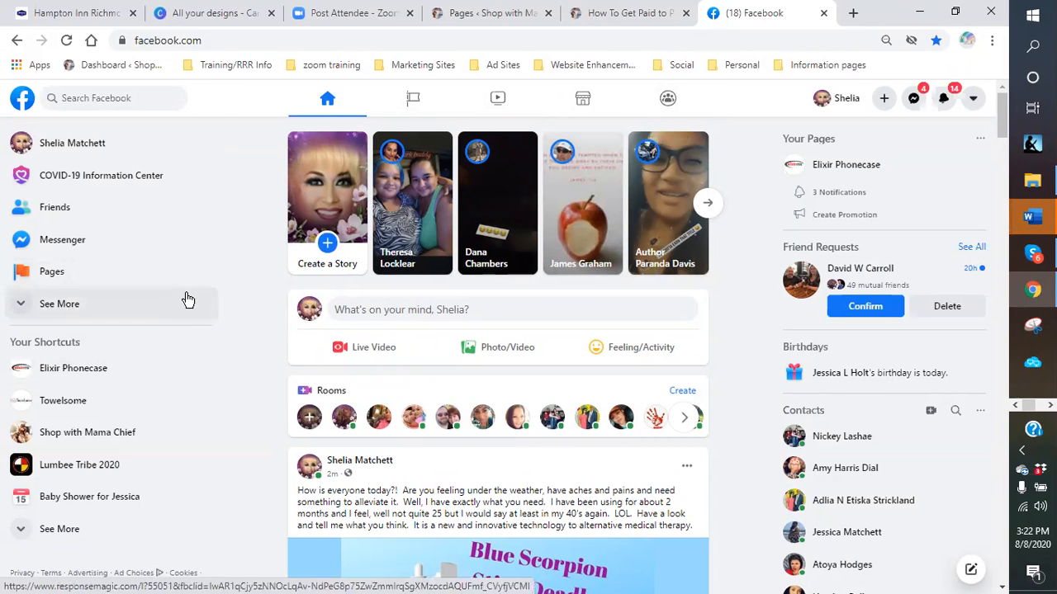
scroll(188, 300, down, 3)
scroll(188, 302, down, 1)
- Expand the full list of sections in Facebook's left sidebar and scroll through it
click(20, 312)
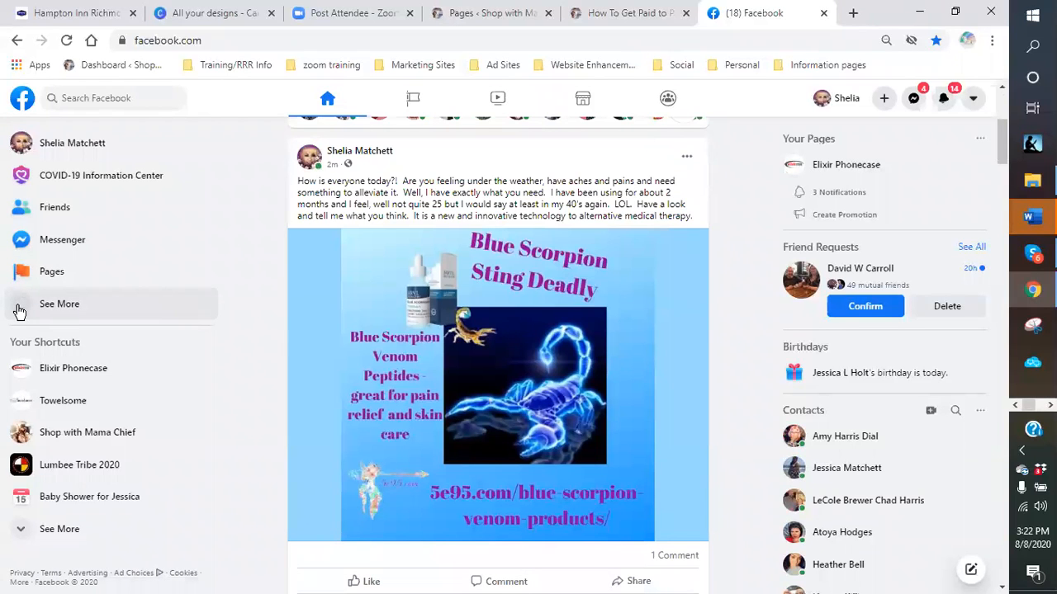
click(20, 312)
scroll(153, 318, down, 2)
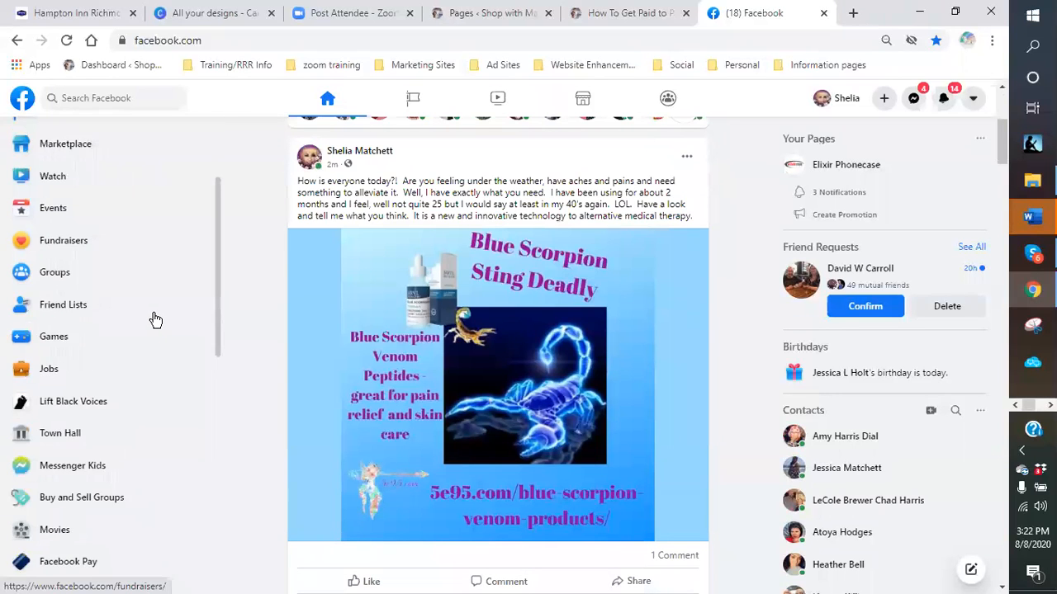
scroll(155, 320, down, 1)
scroll(155, 320, down, 4)
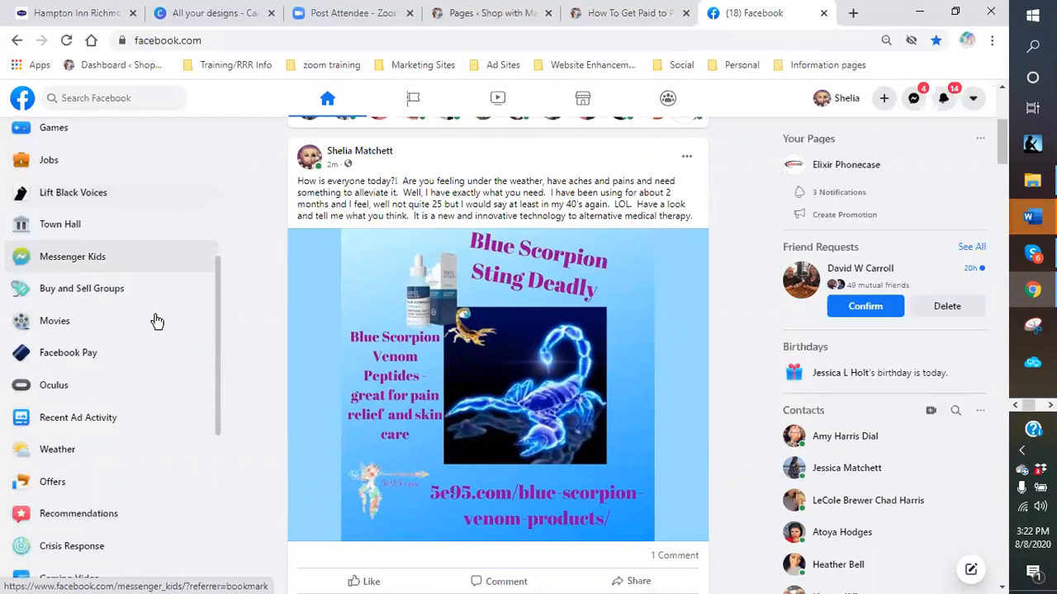
scroll(156, 320, down, 2)
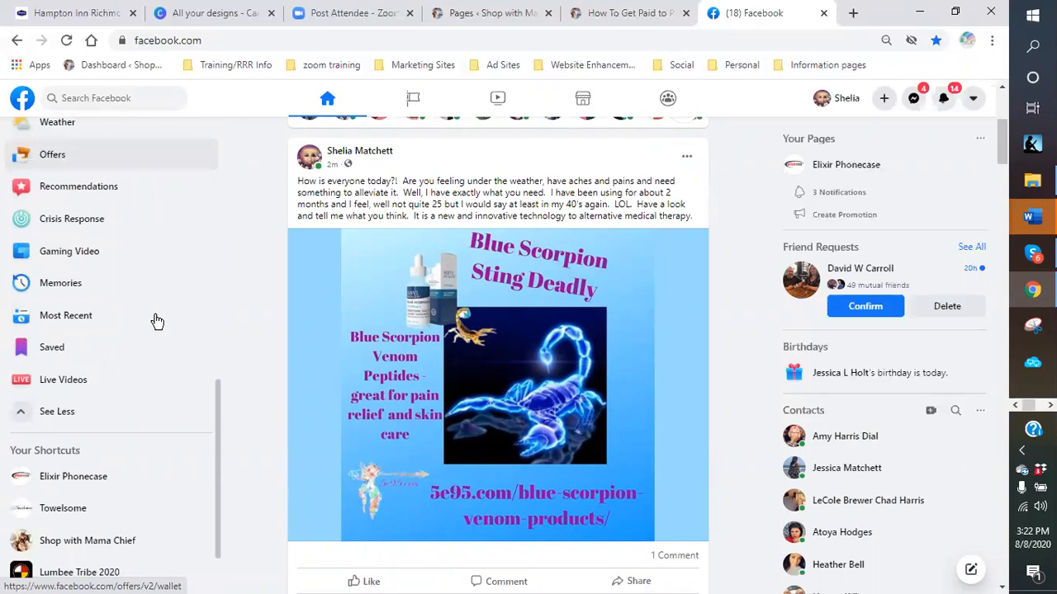
scroll(157, 320, down, 2)
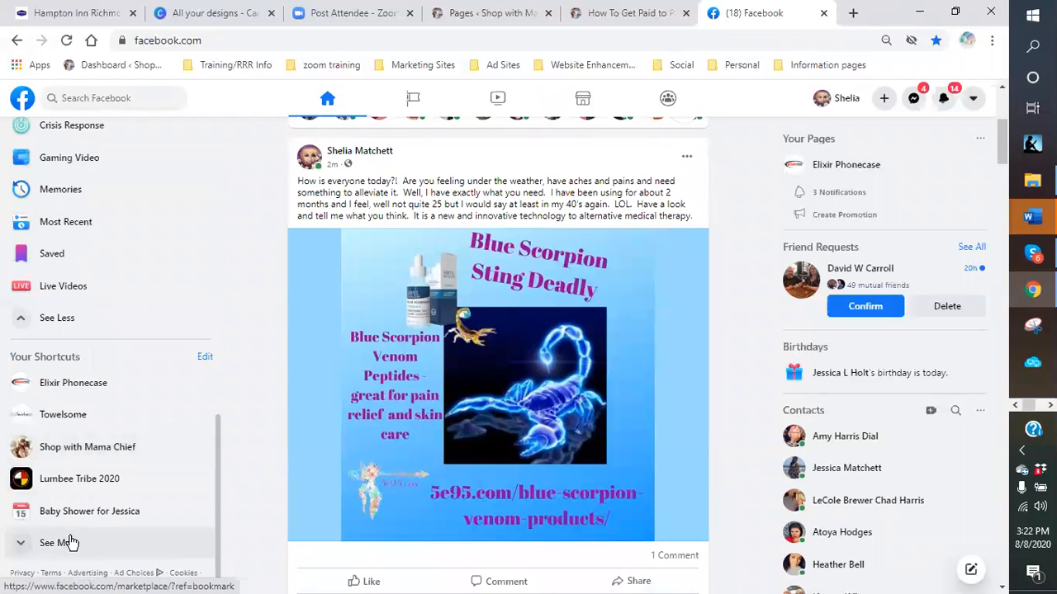
- Reveal the remaining shortcuts, open Facebook's Terms page, then close Facebook to return to the blog page
click(22, 545)
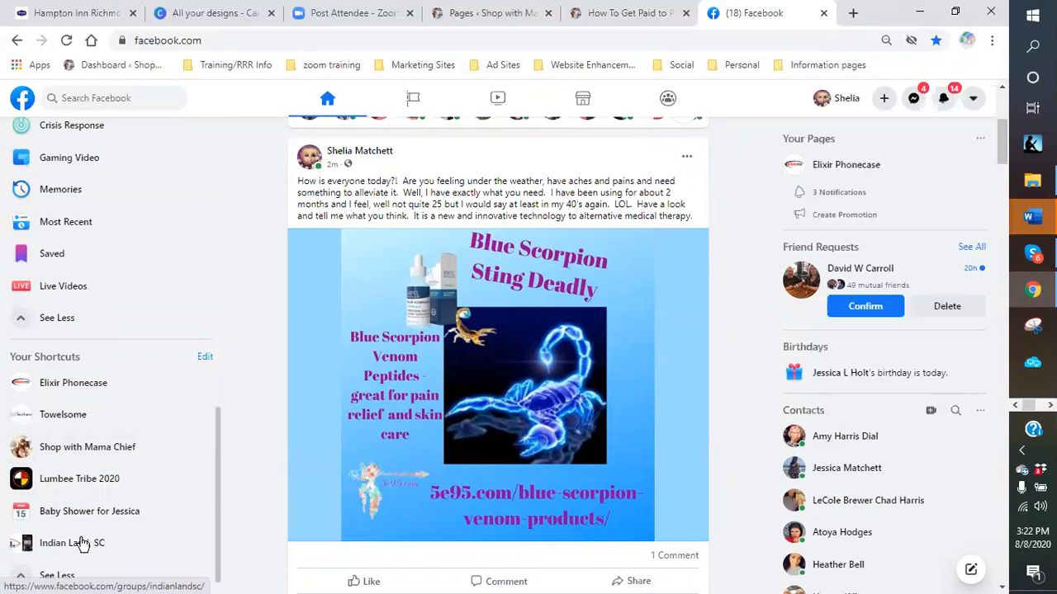
scroll(143, 503, down, 1)
click(20, 543)
click(23, 543)
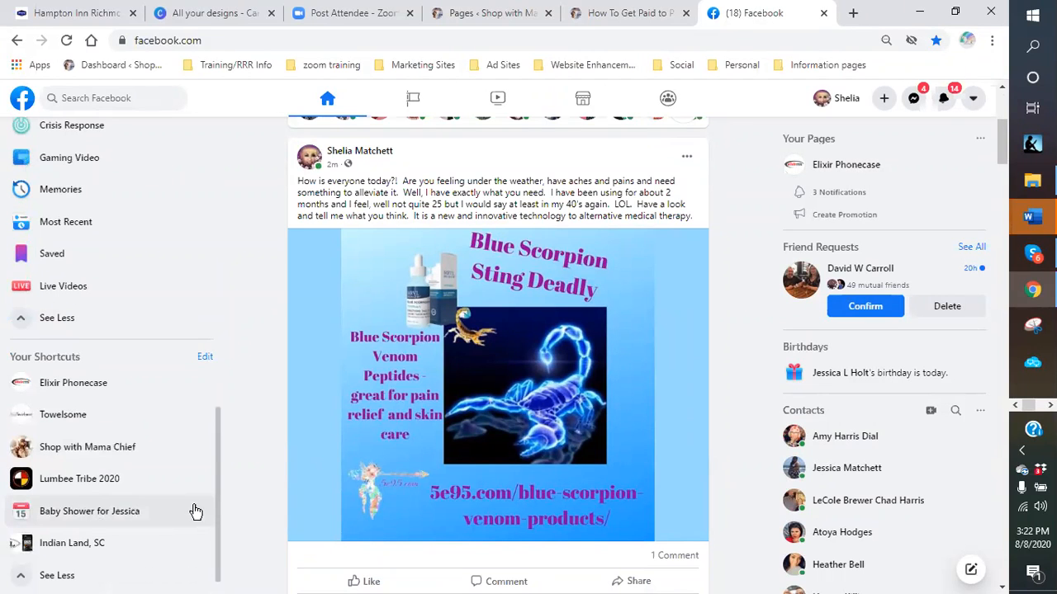
scroll(185, 524, down, 1)
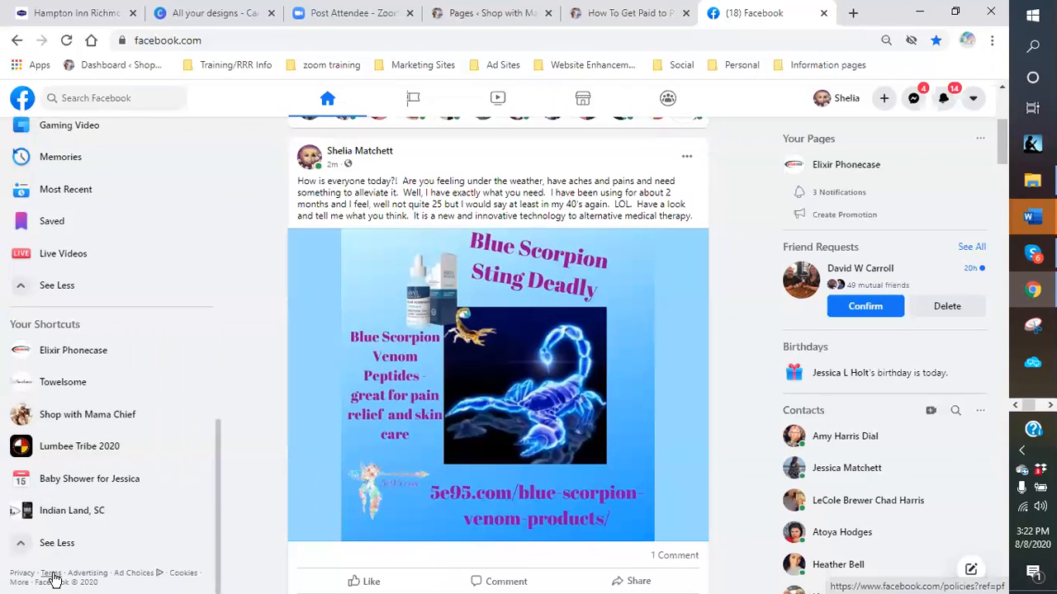
click(50, 576)
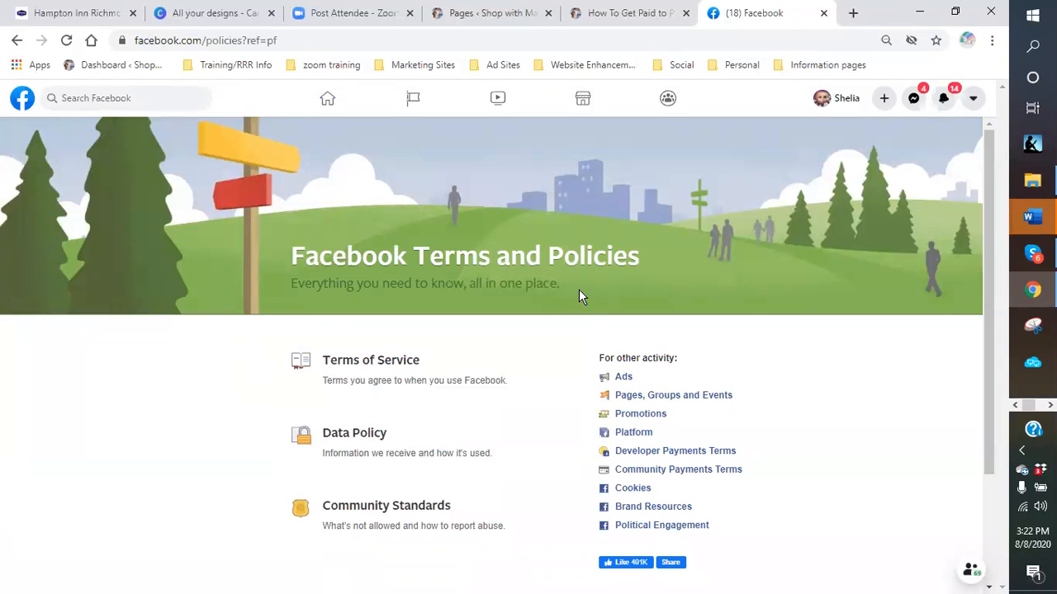
click(824, 13)
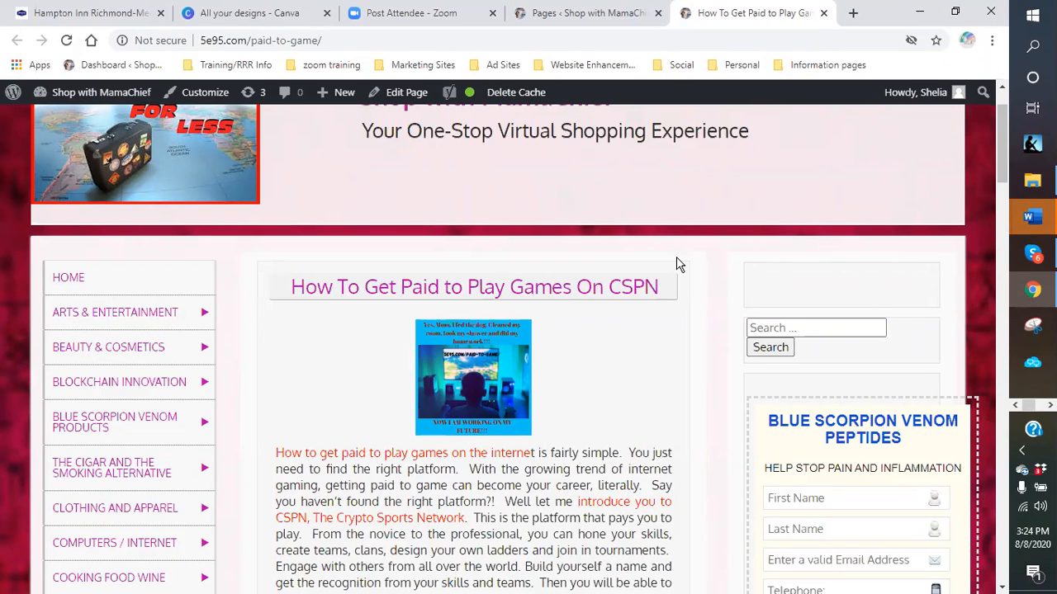
scroll(675, 264, up, 1)
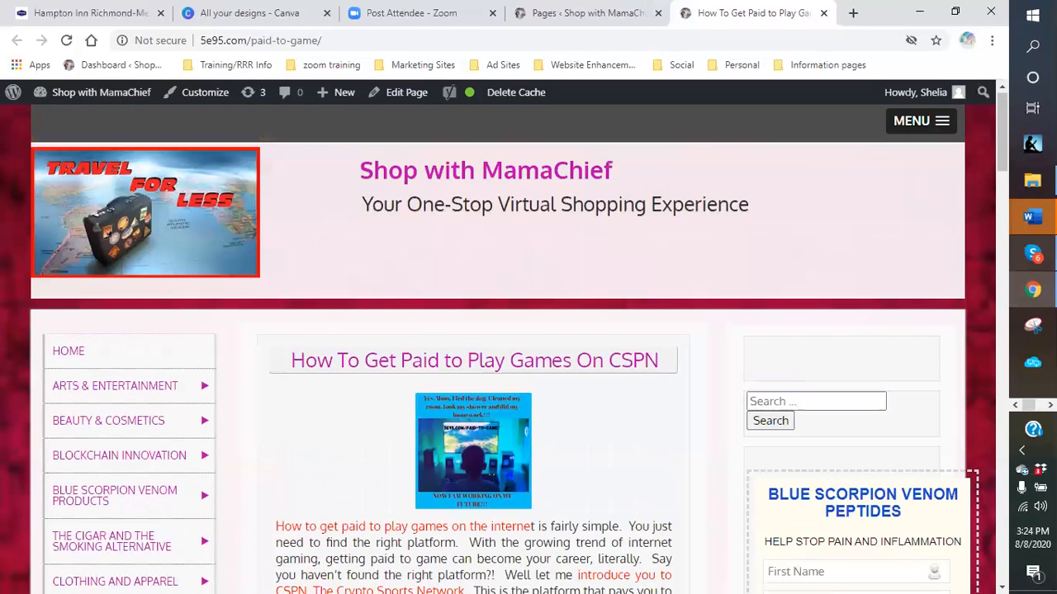
mouse_move(1035, 258)
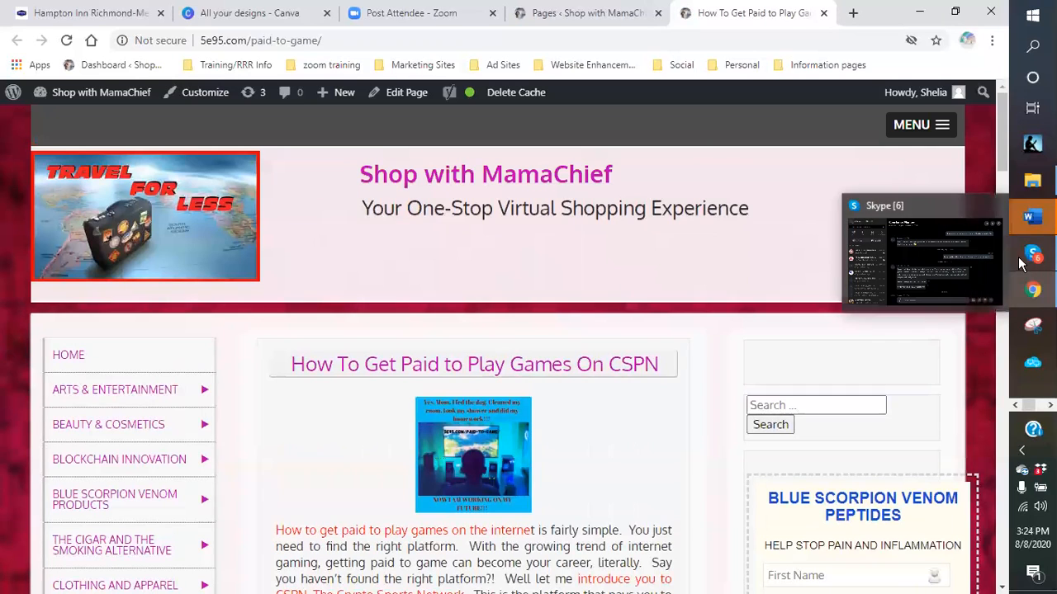
click(1034, 258)
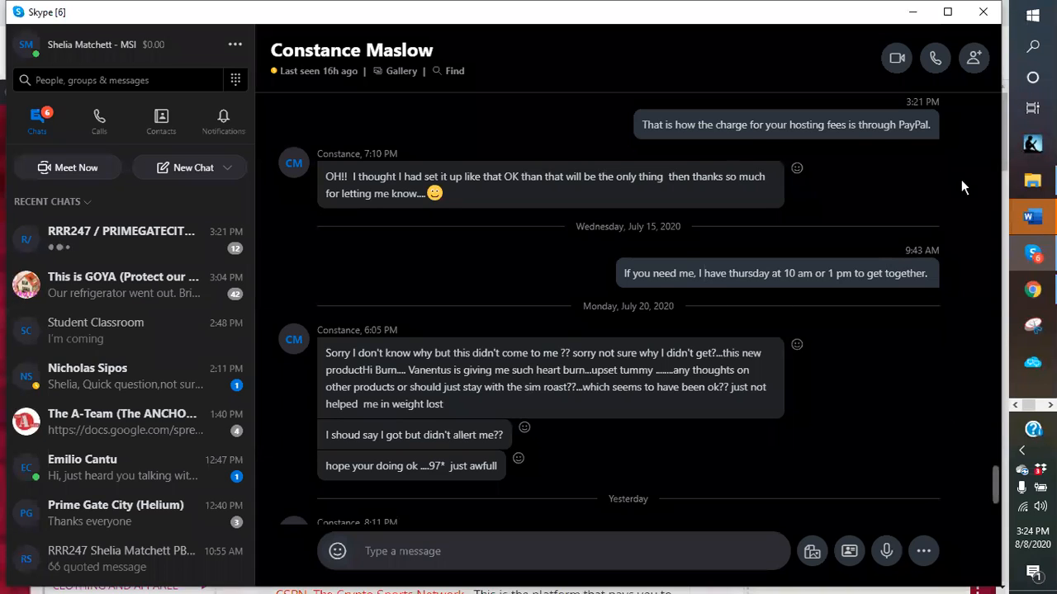
click(913, 13)
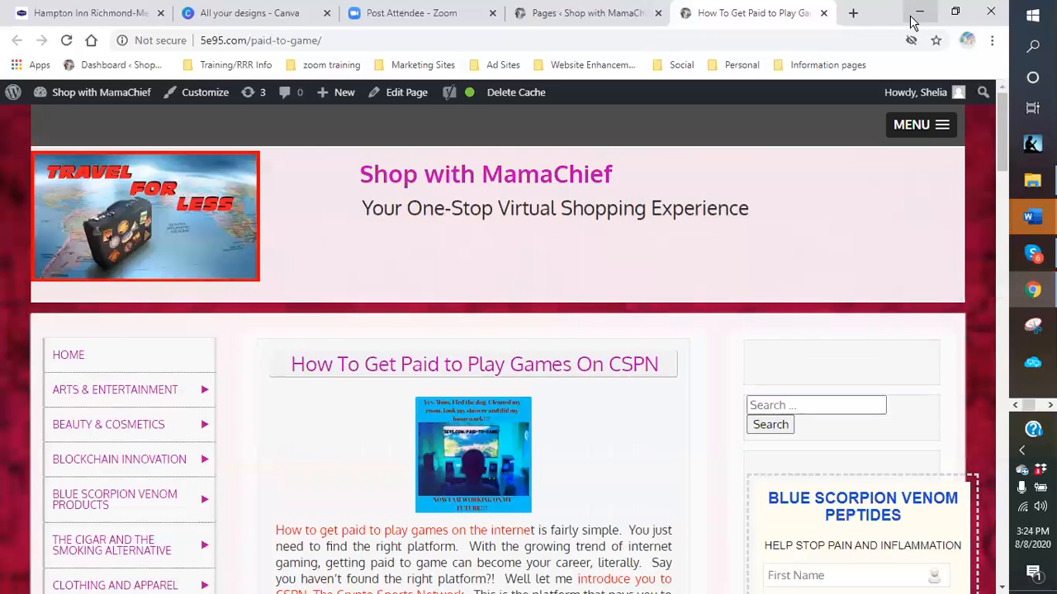